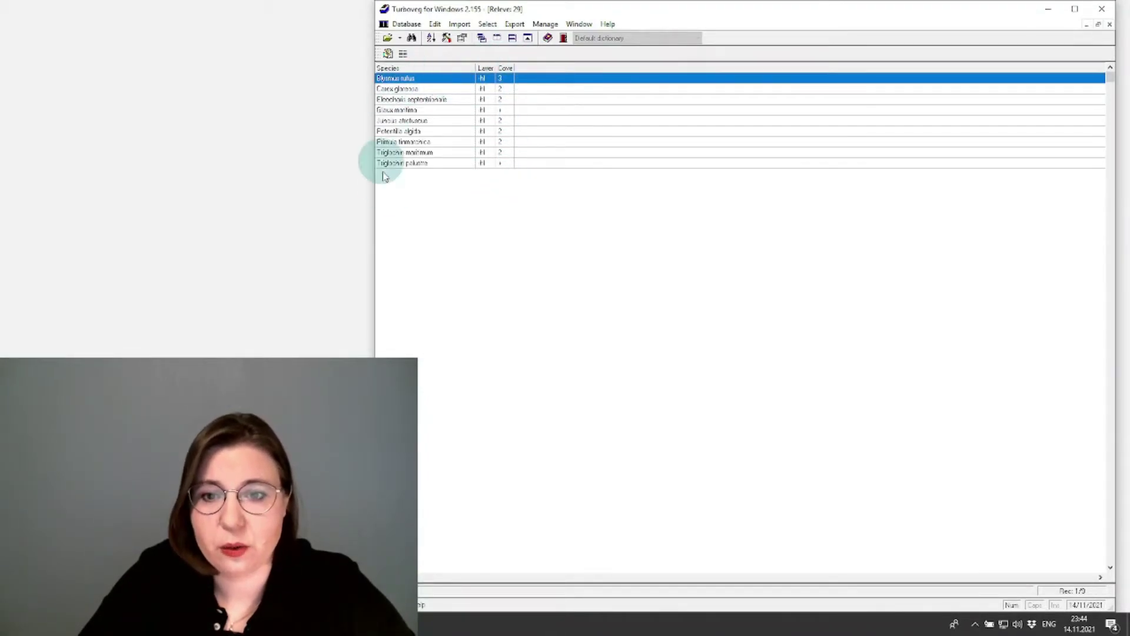
Close the open relevé and its database, then create a database named example with relevé numbers 1 to 100.
click(1098, 24)
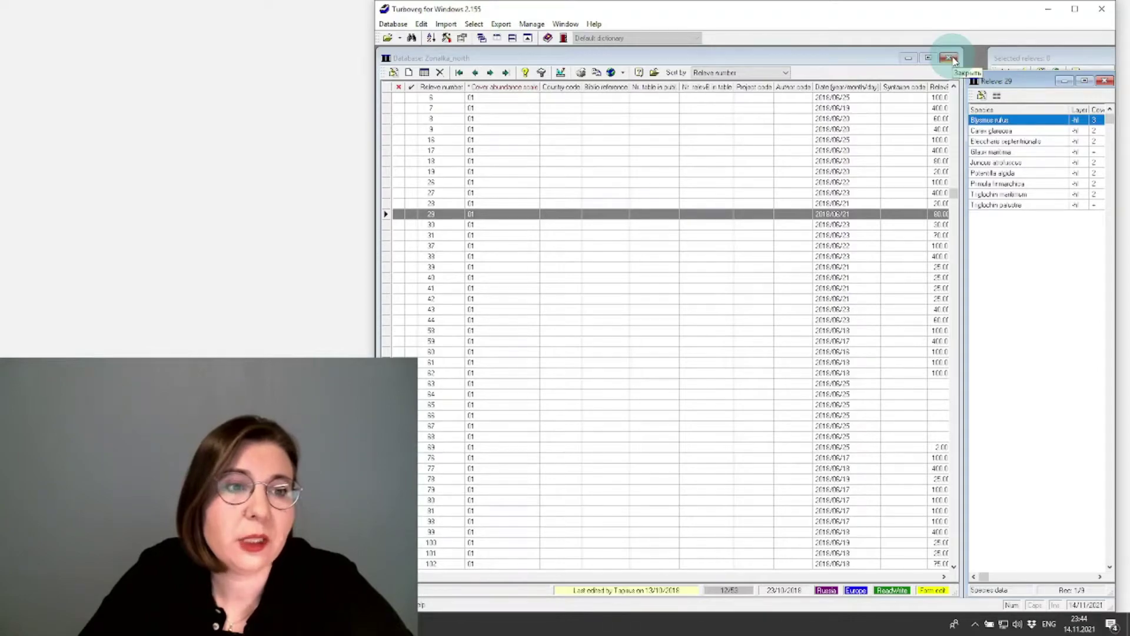
click(953, 58)
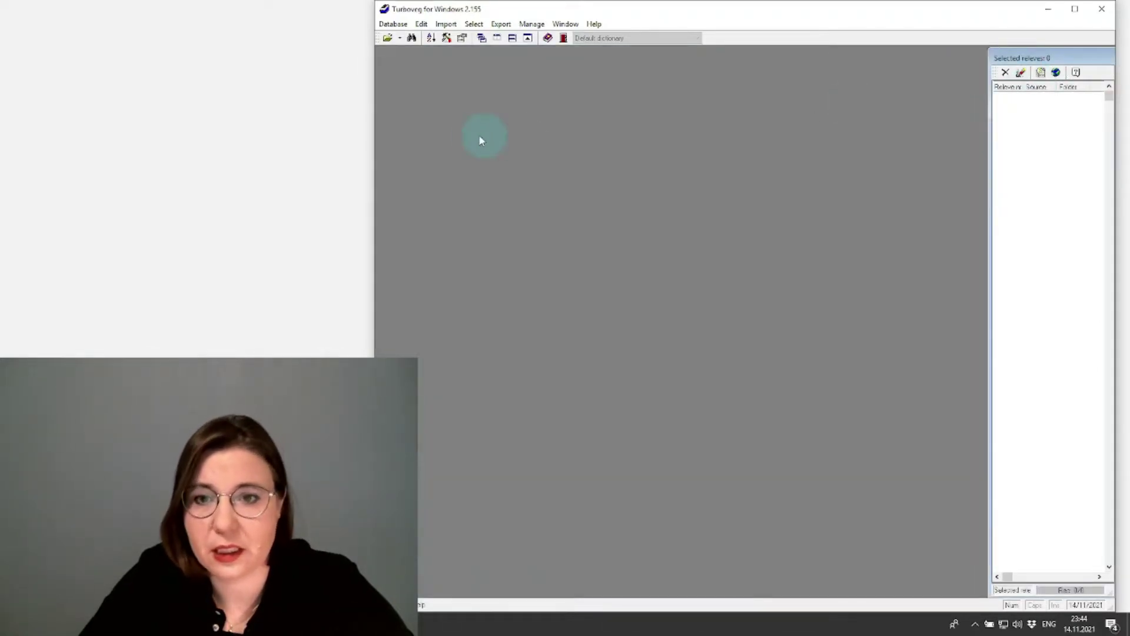
click(394, 24)
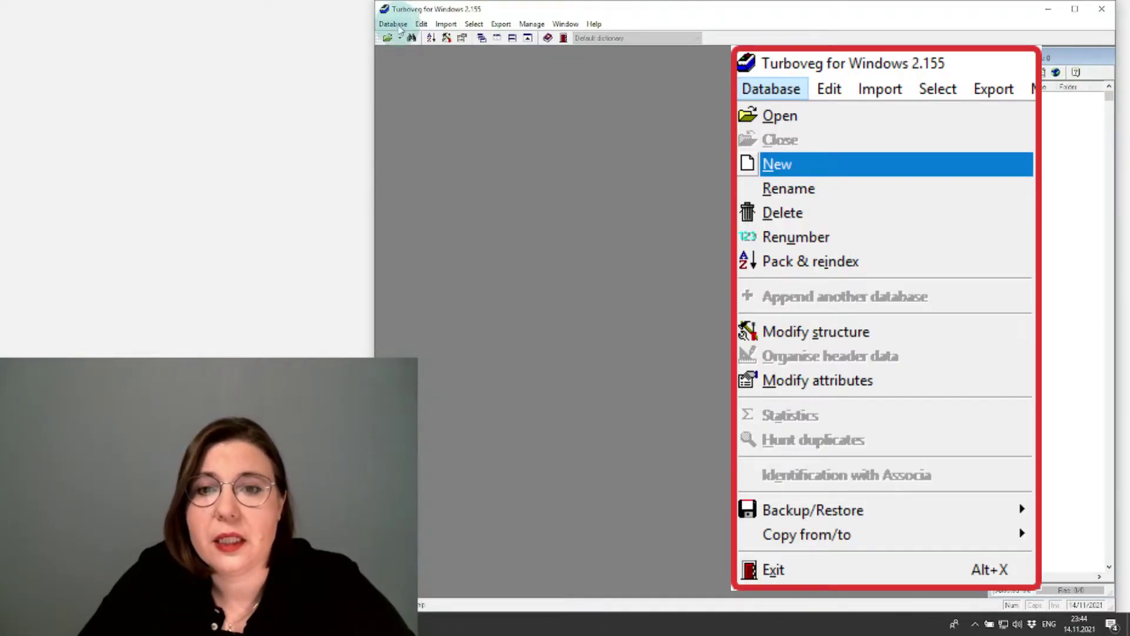
click(398, 24)
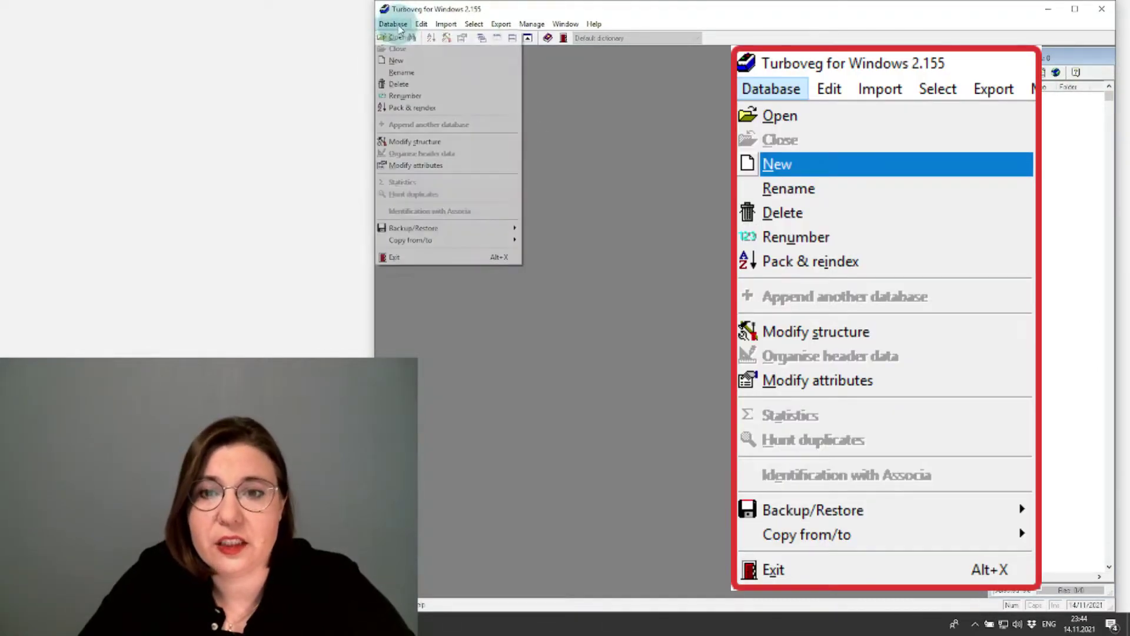
click(402, 61)
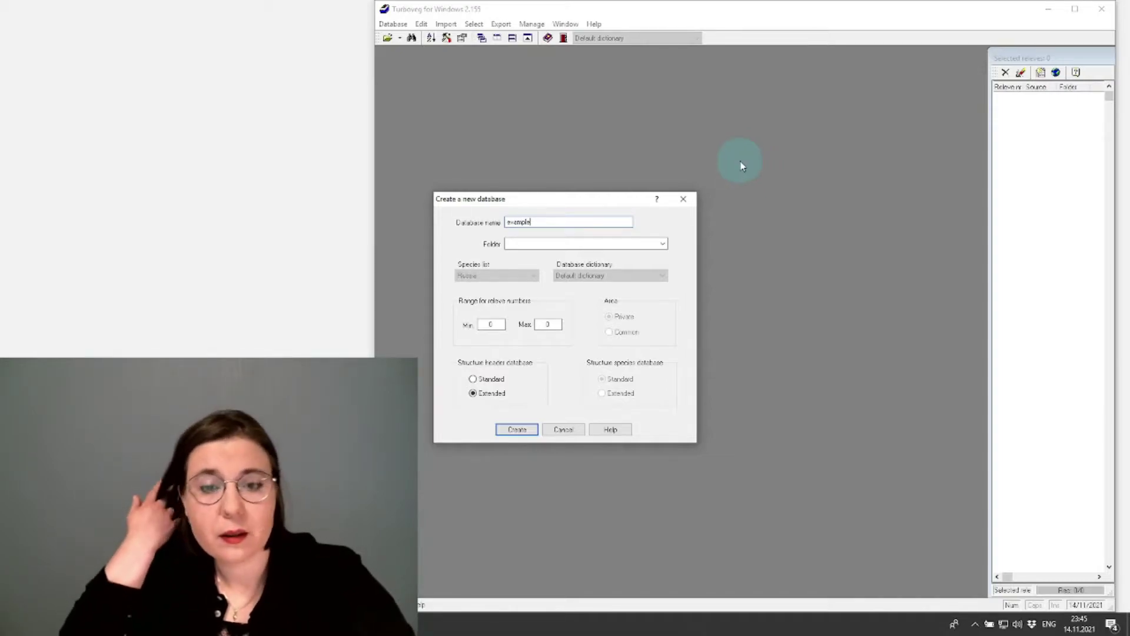
click(488, 324)
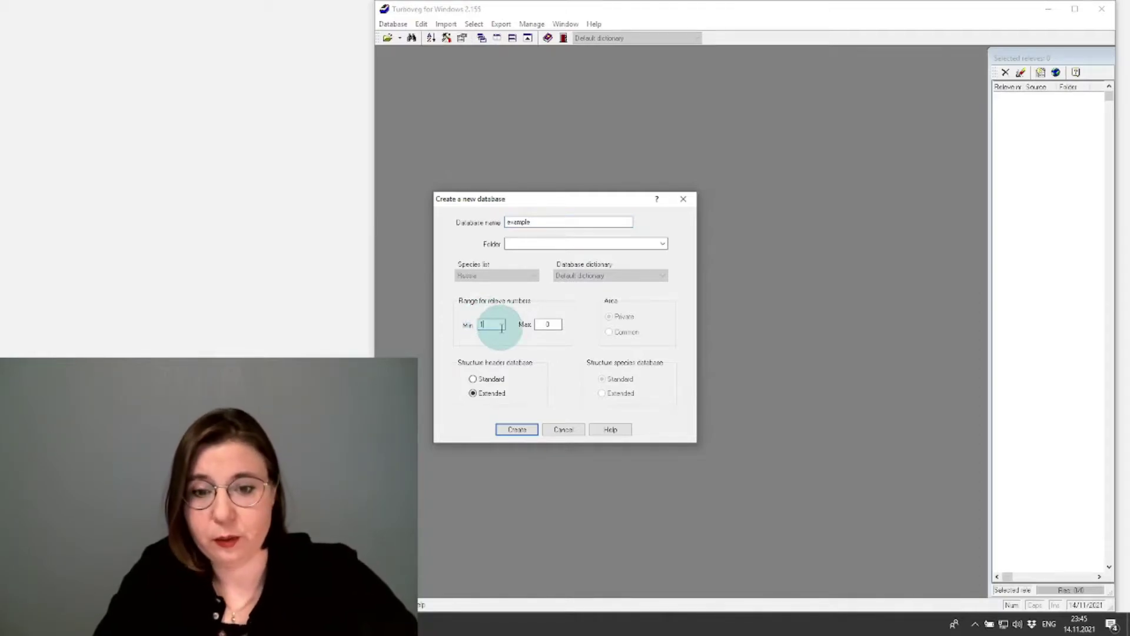
text(1)
click(544, 324)
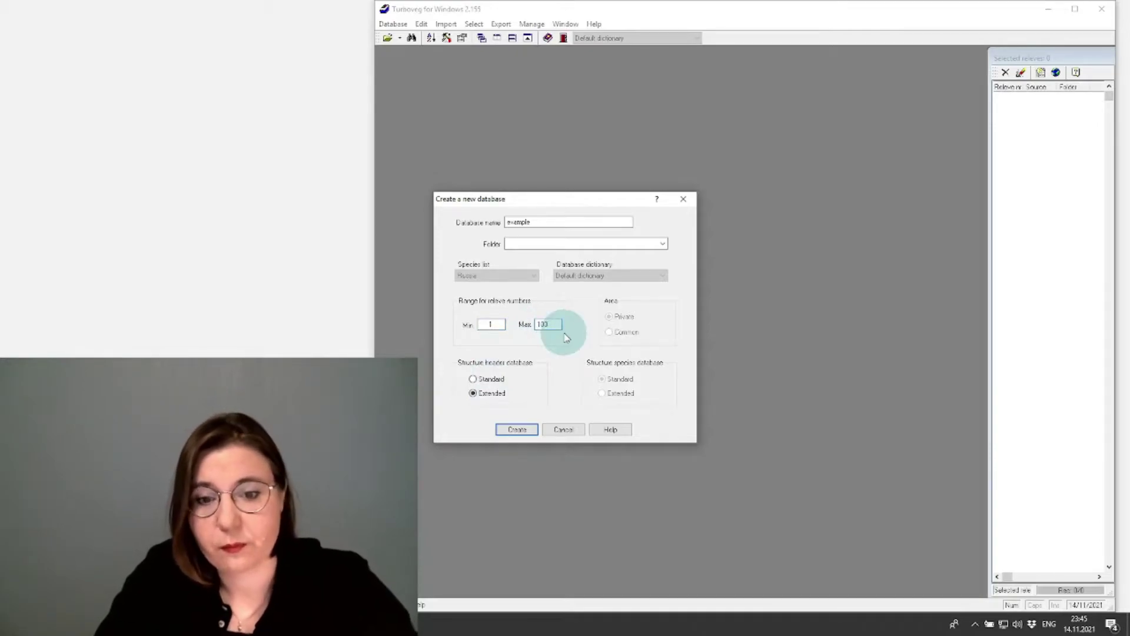
click(517, 430)
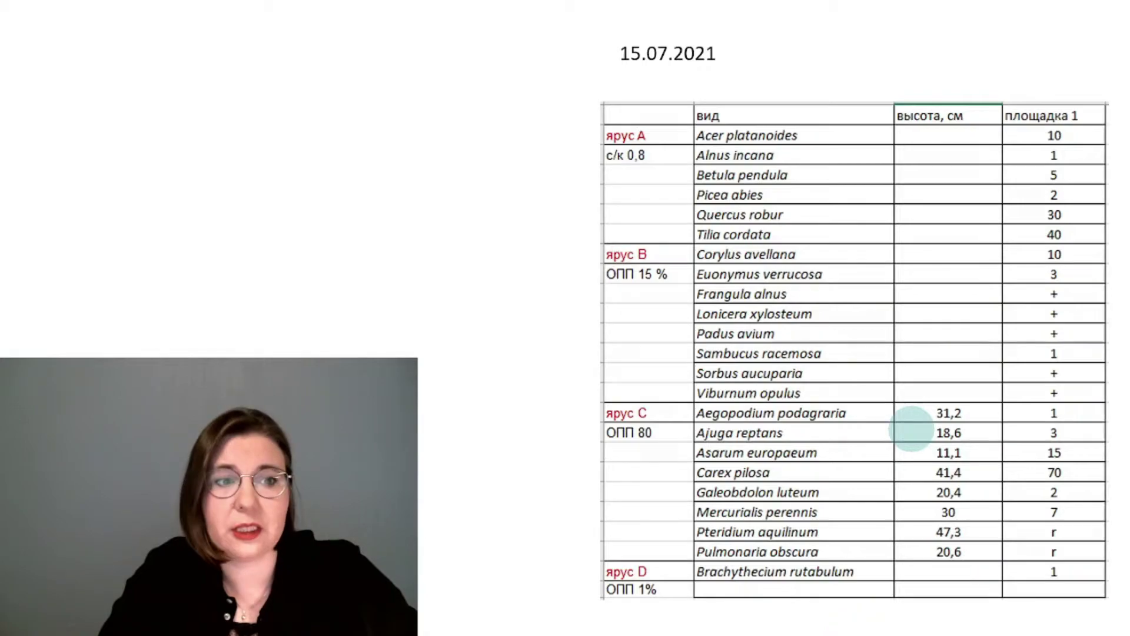
Switch back to Turboveg, open the header data organiser for the Example database, and examine the available general and cover fields.
key(alt+Tab)
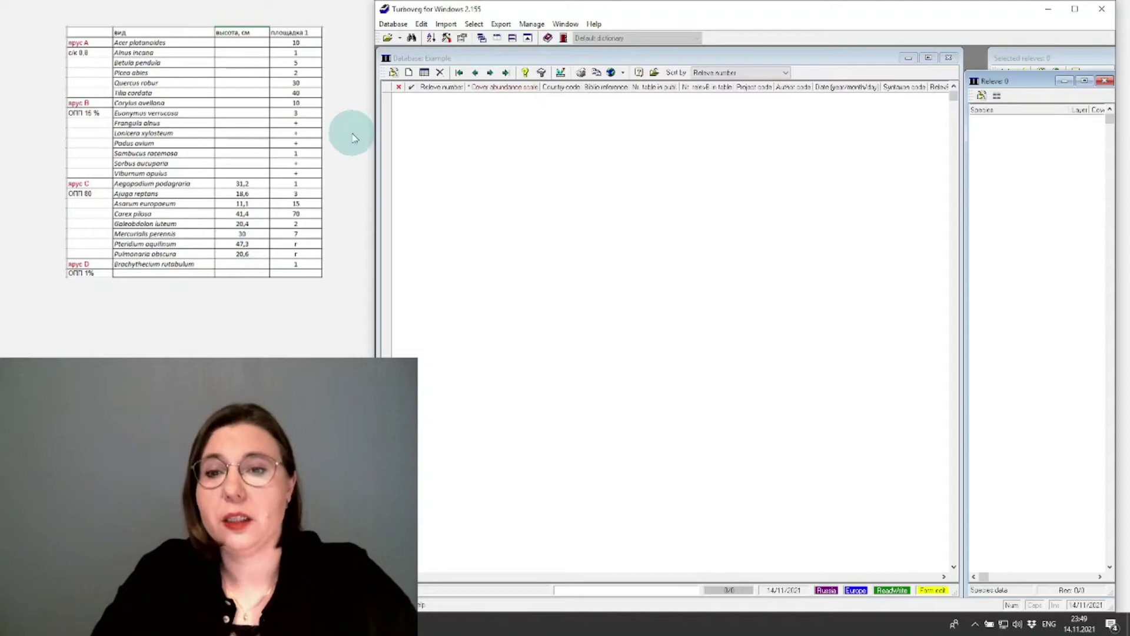
click(393, 26)
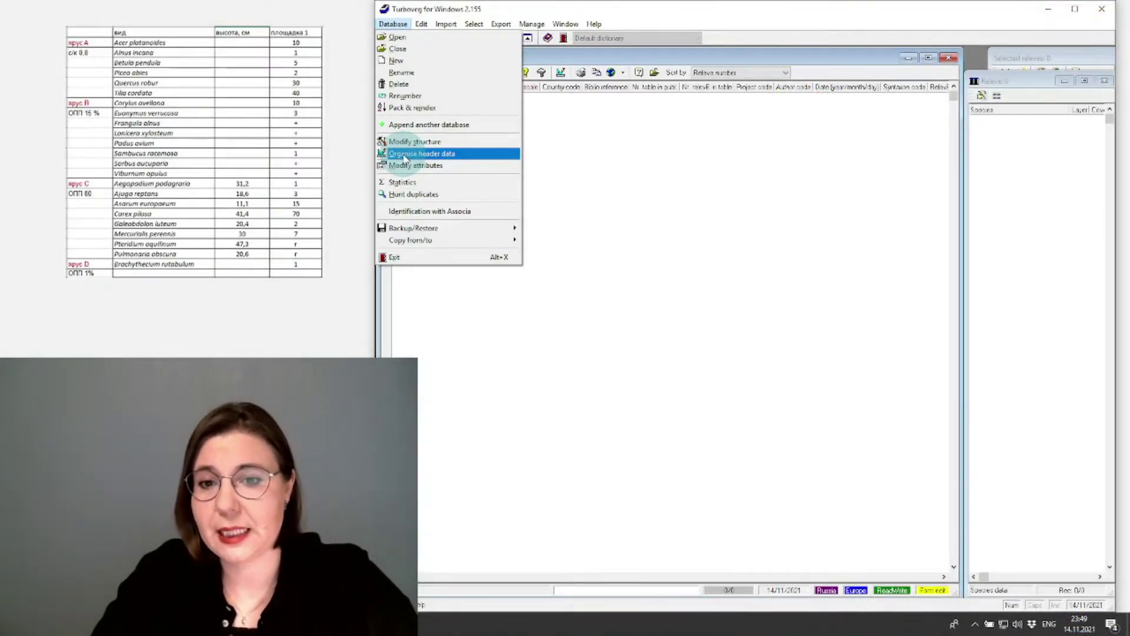
click(405, 155)
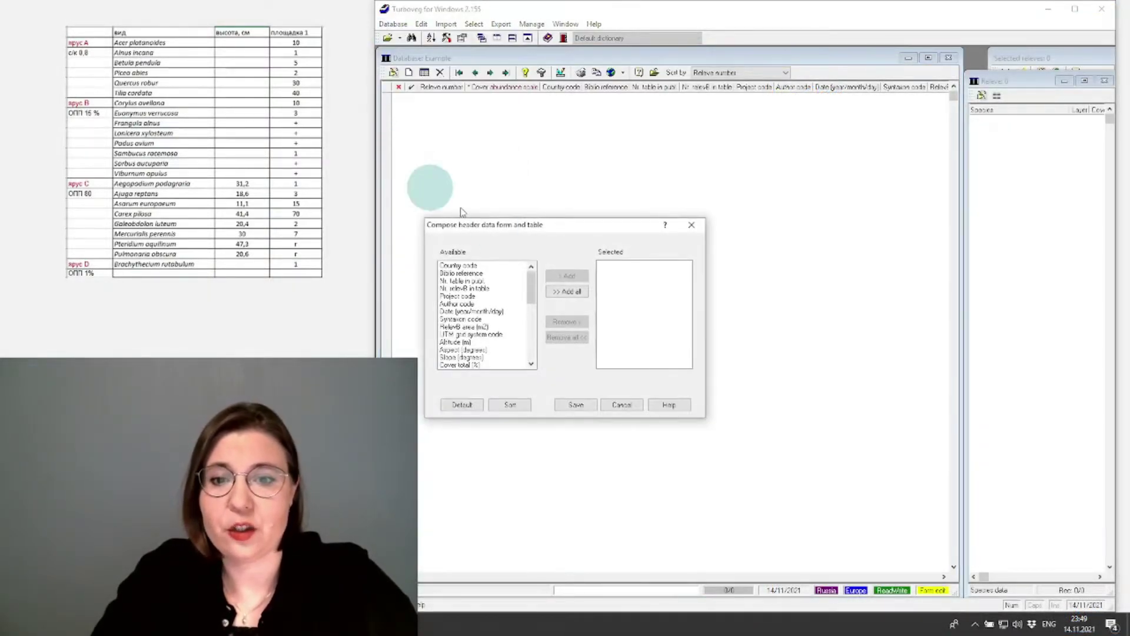
drag(559, 226, 780, 174)
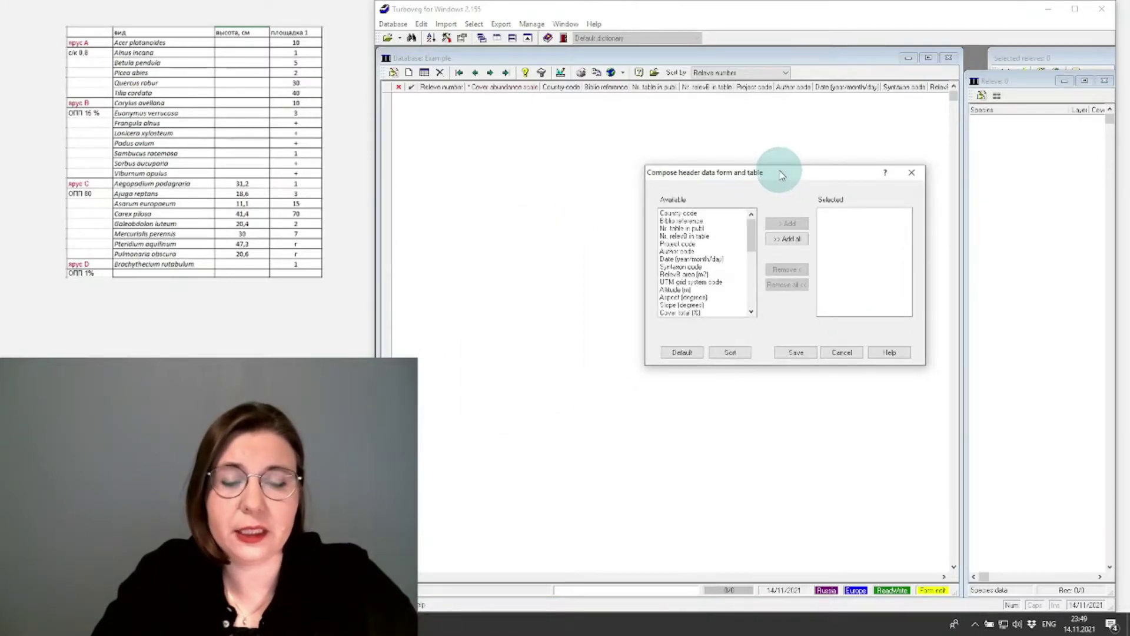
click(678, 215)
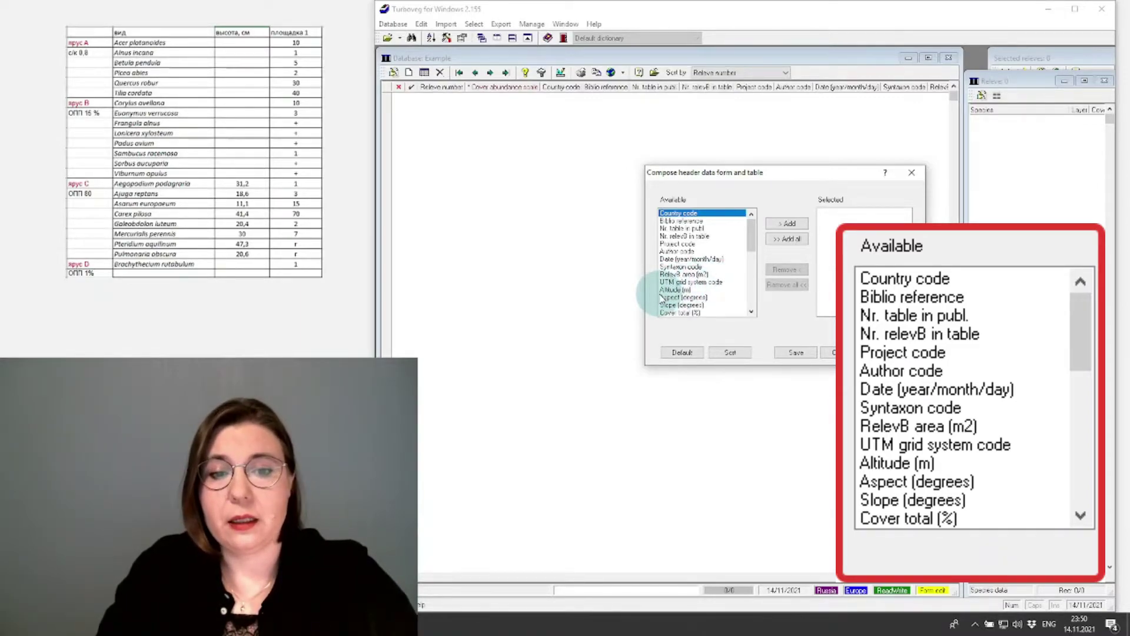
click(752, 312)
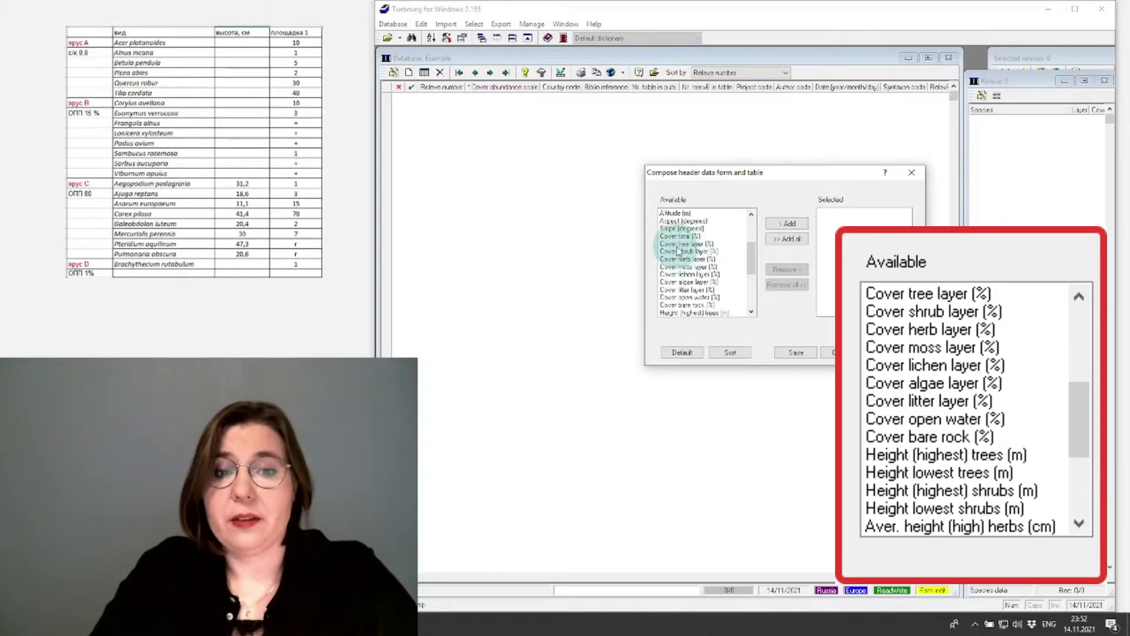
mouse_move(696, 250)
mouse_down()
mouse_move(695, 275)
mouse_move(694, 265)
mouse_up()
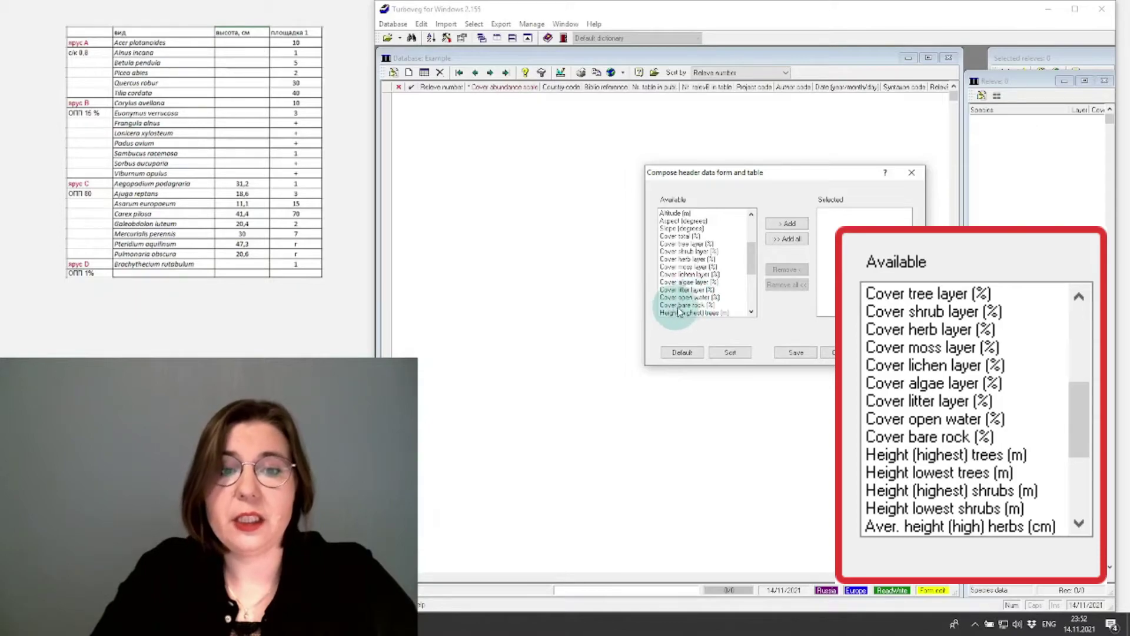
Review the remaining available header fields, from heights to remarks and coordinates, and close the organiser without saving.
click(752, 312)
click(752, 312)
click(752, 312)
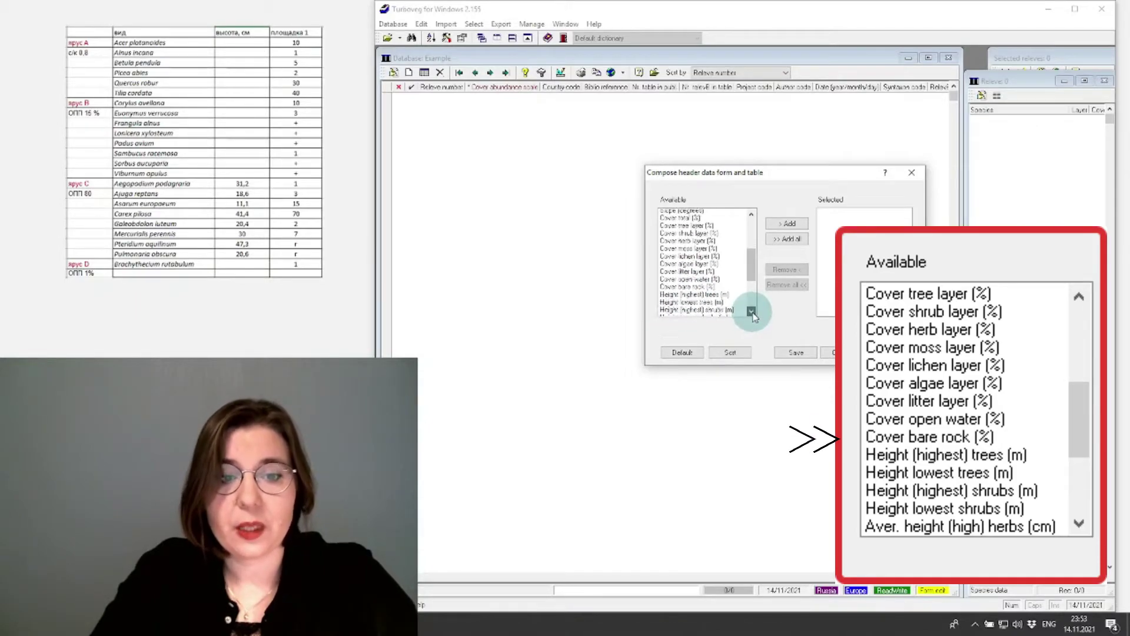
click(752, 312)
click(752, 313)
click(752, 312)
click(751, 312)
click(752, 312)
click(751, 312)
click(752, 312)
click(752, 312)
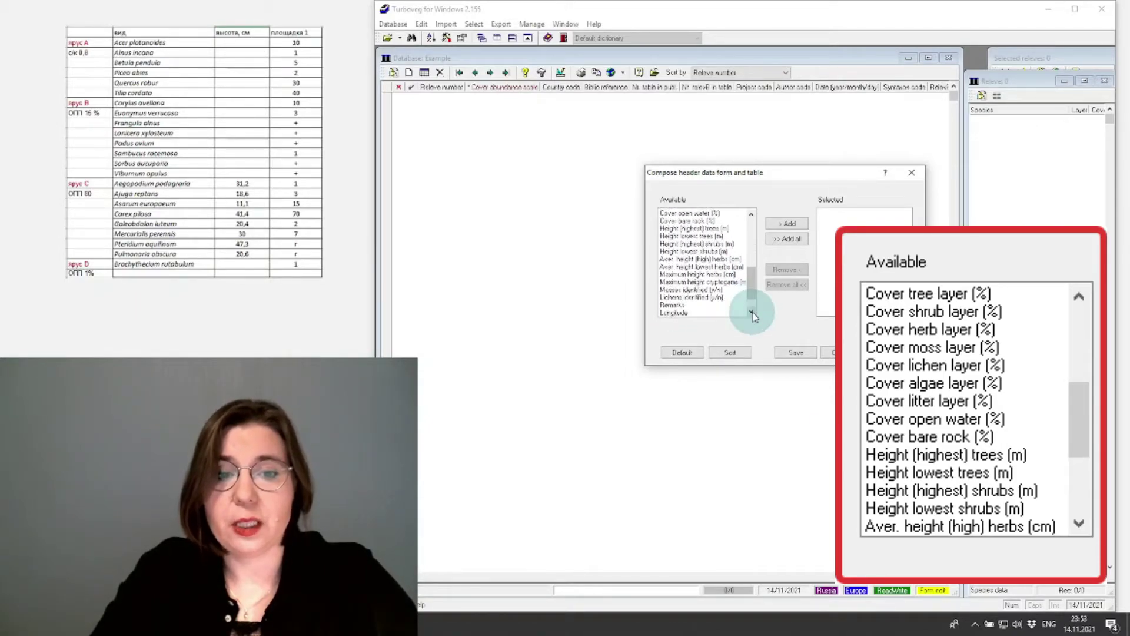
click(752, 312)
click(752, 312)
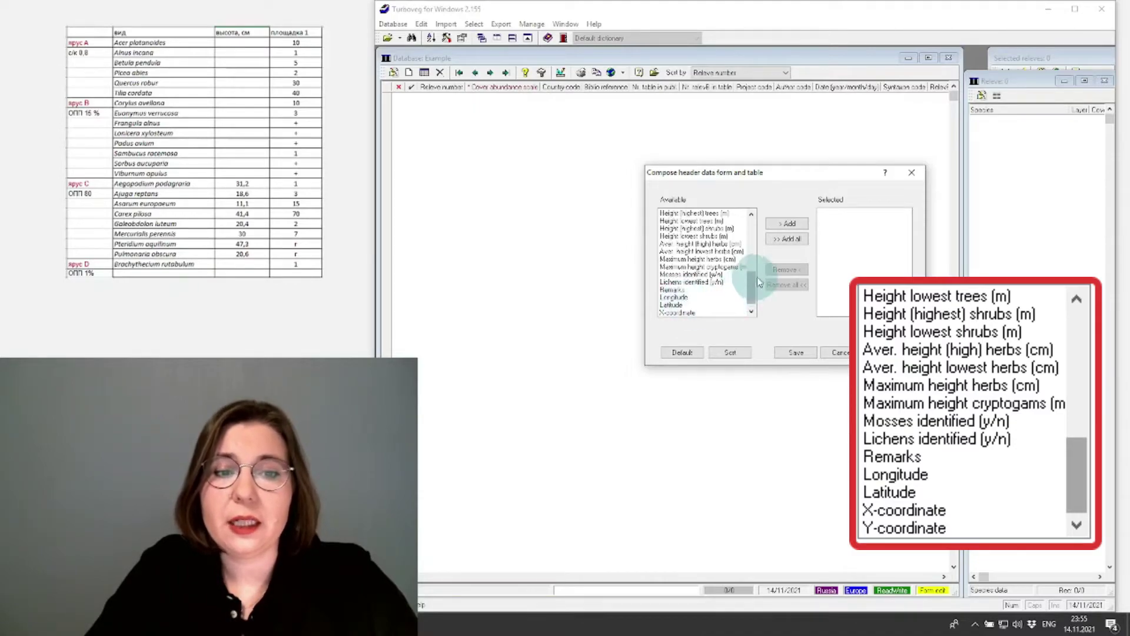
drag(754, 285, 754, 289)
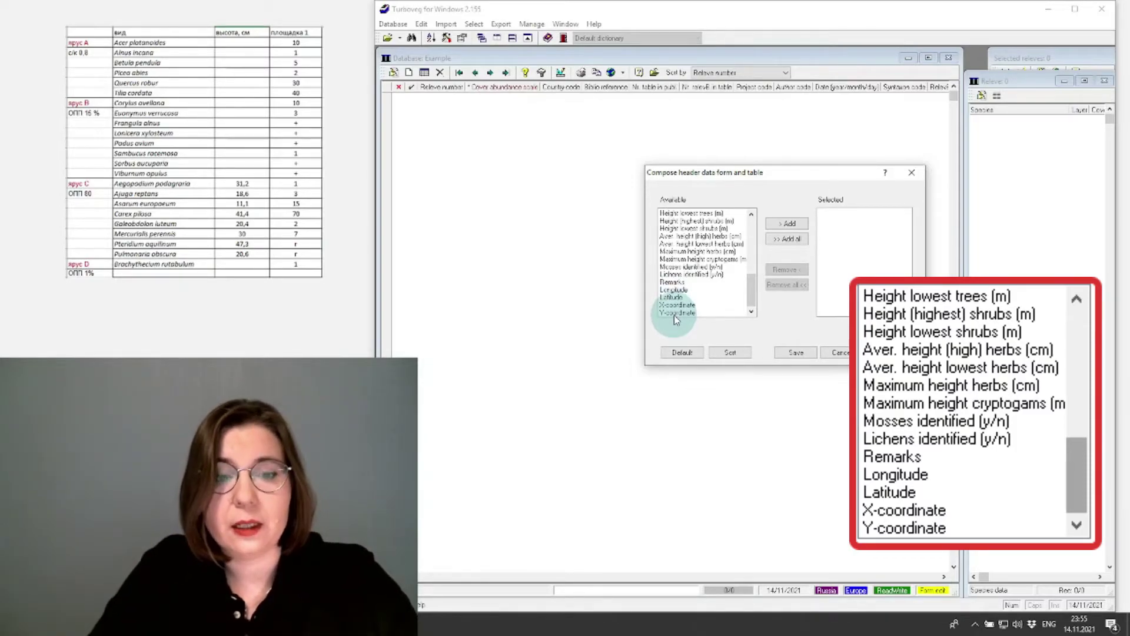
drag(751, 287, 751, 223)
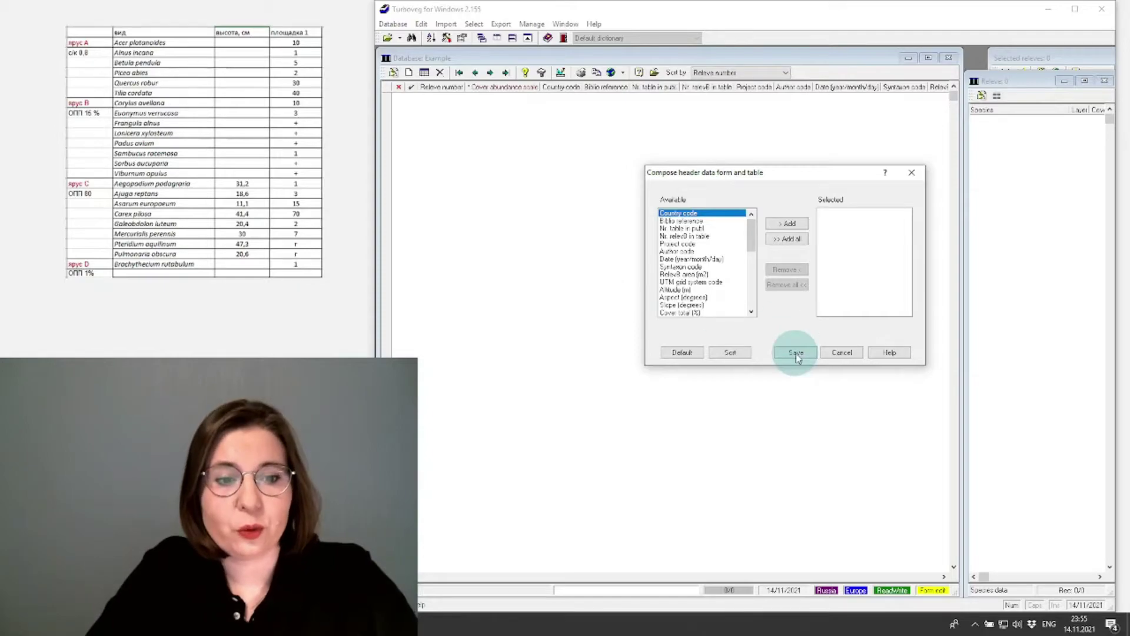
click(841, 352)
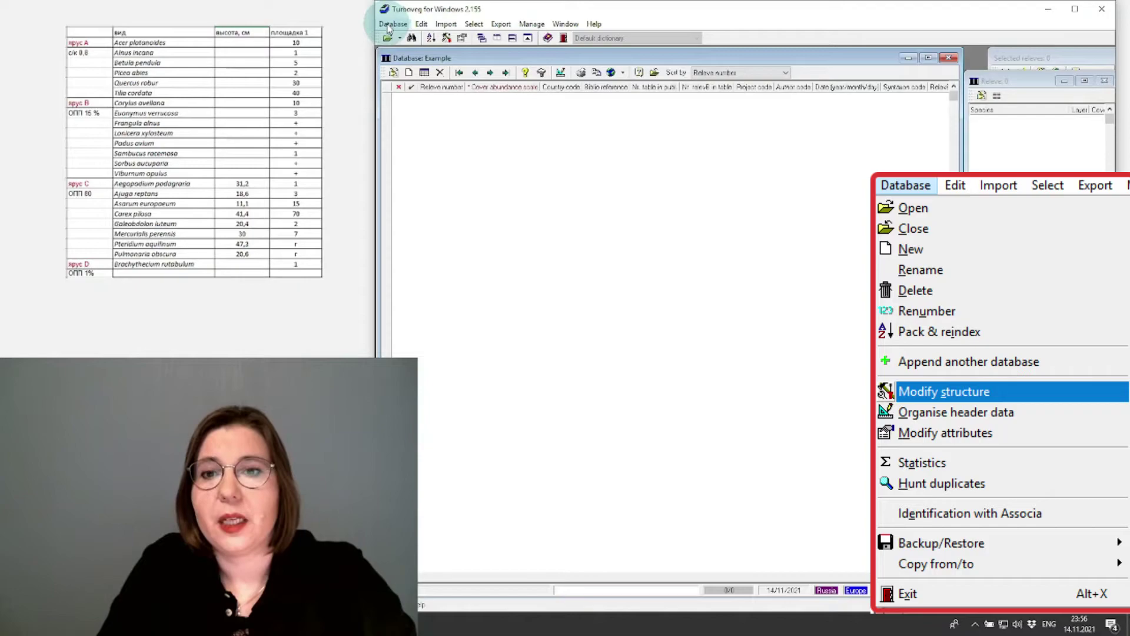
Open the Example database's structure for modification and define a numeric (N) header field named FOTO.
click(388, 26)
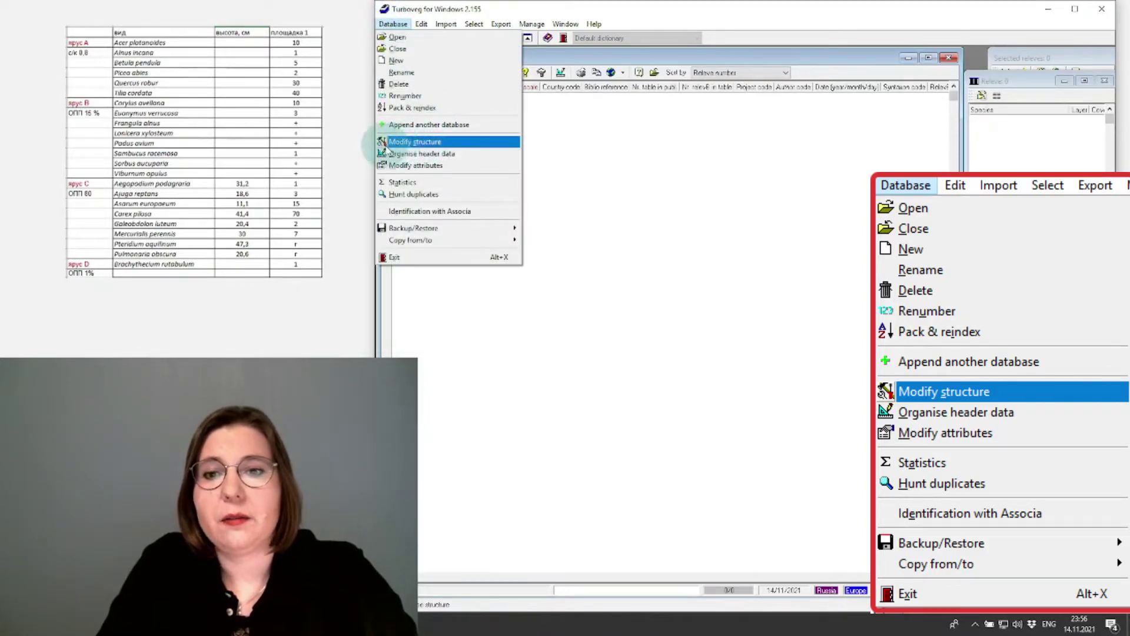
click(429, 144)
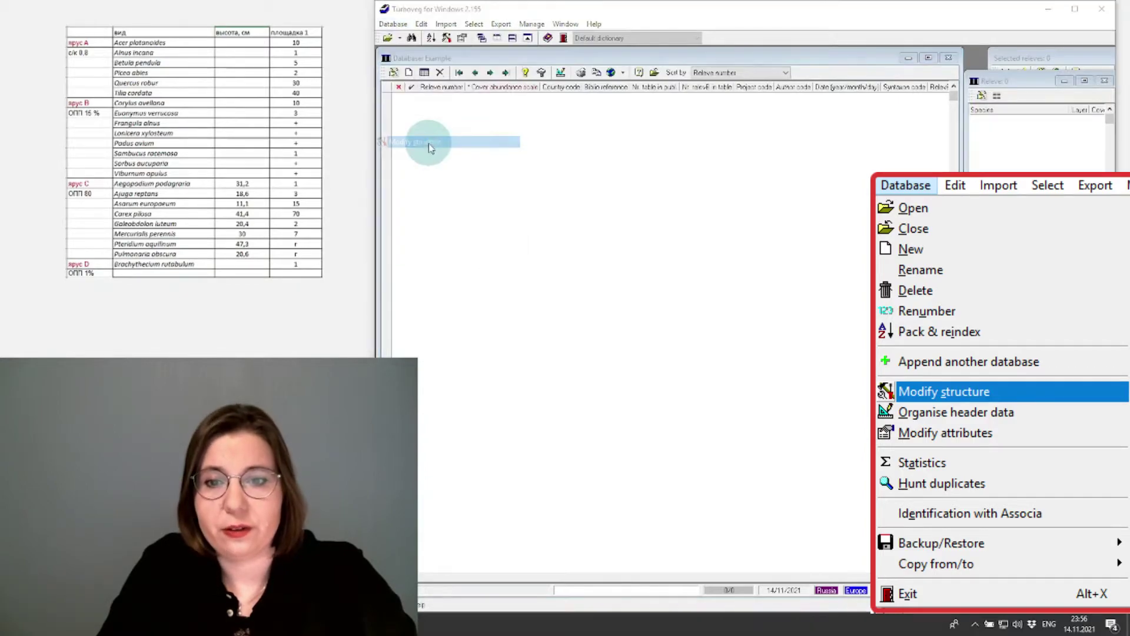
drag(540, 81, 836, 162)
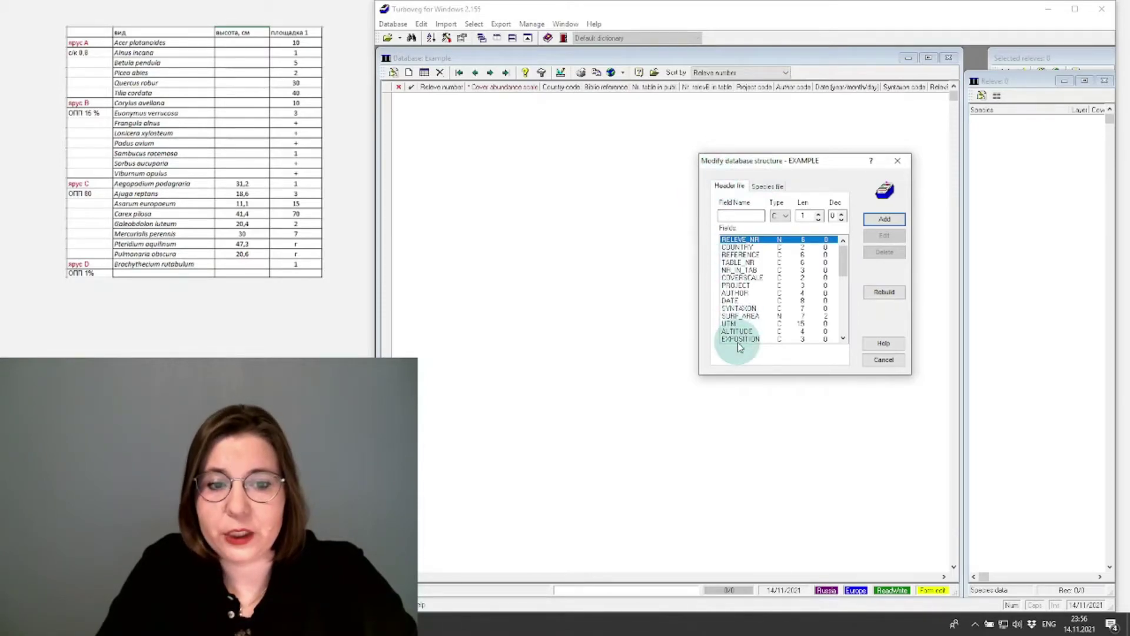
click(735, 215)
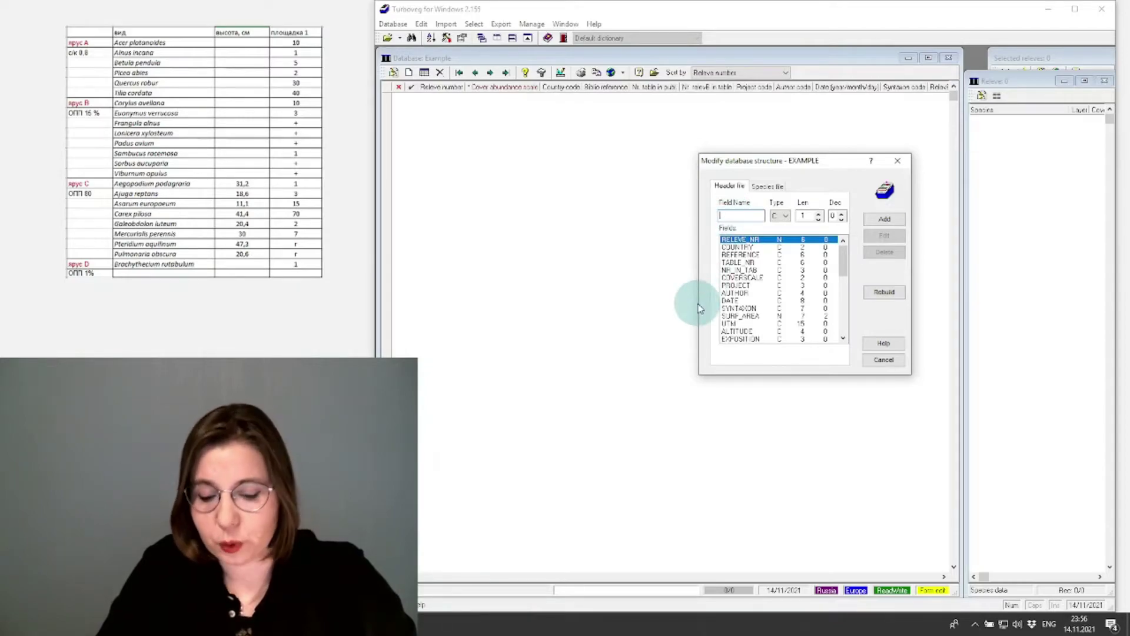
text(FOTO)
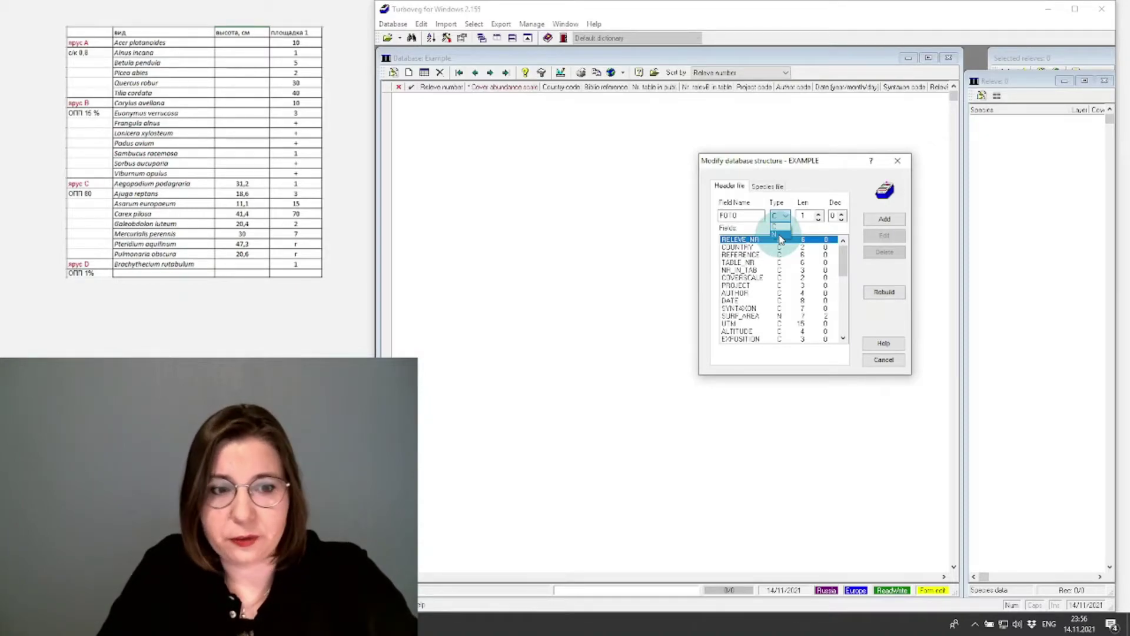
click(779, 234)
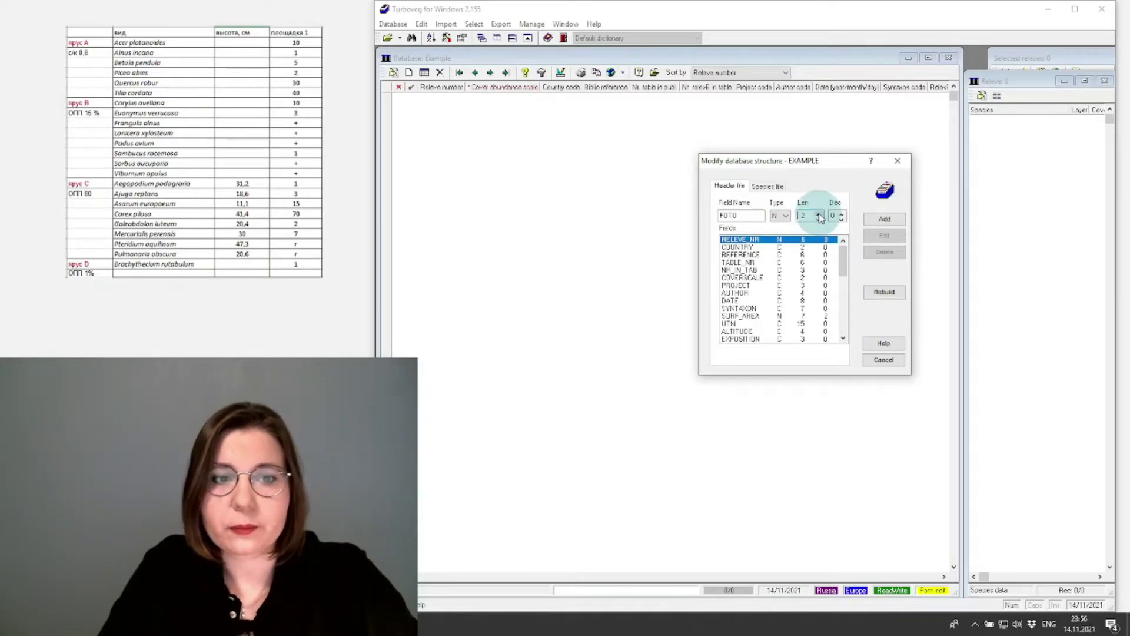
Set the FOTO field's length to 6, add it to the header file and rebuild the database.
click(819, 215)
click(819, 215)
click(819, 214)
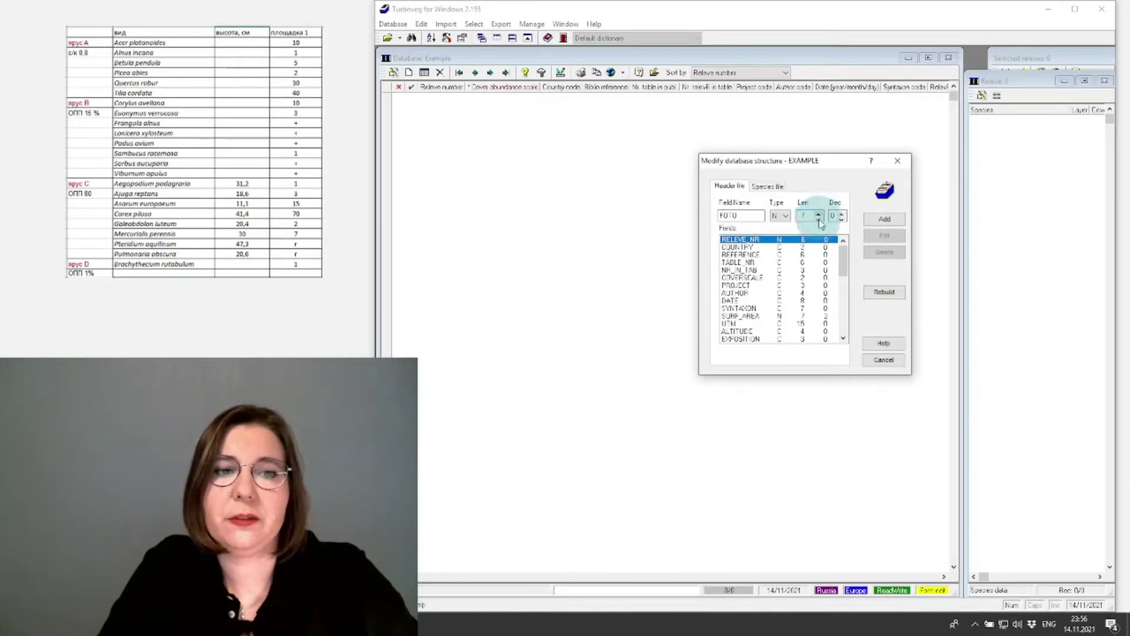
click(819, 215)
click(819, 215)
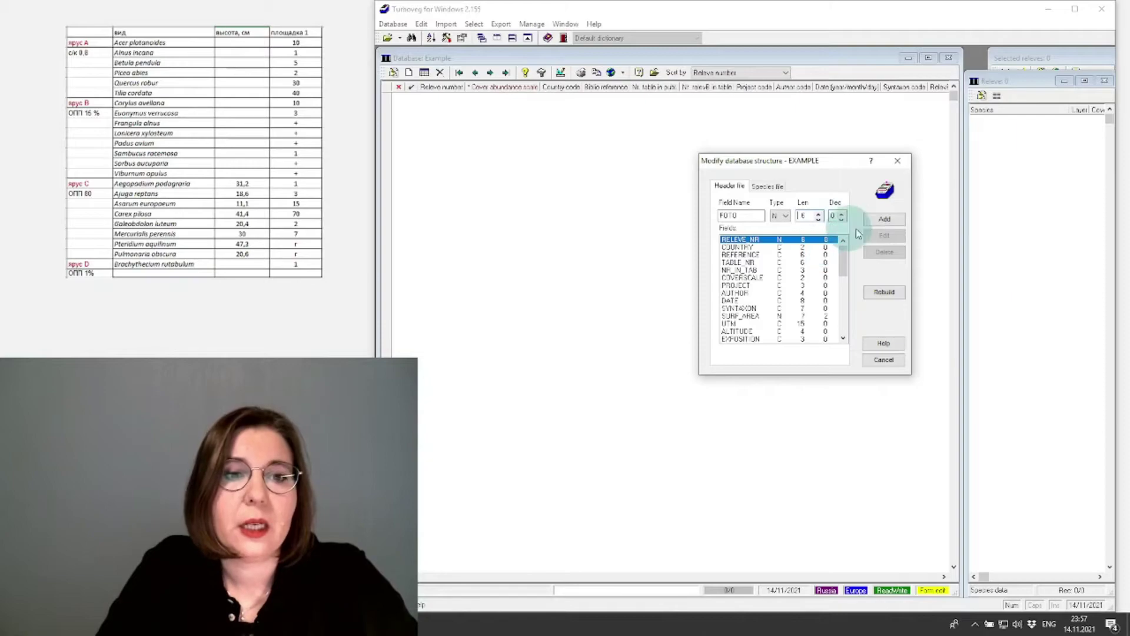
click(886, 221)
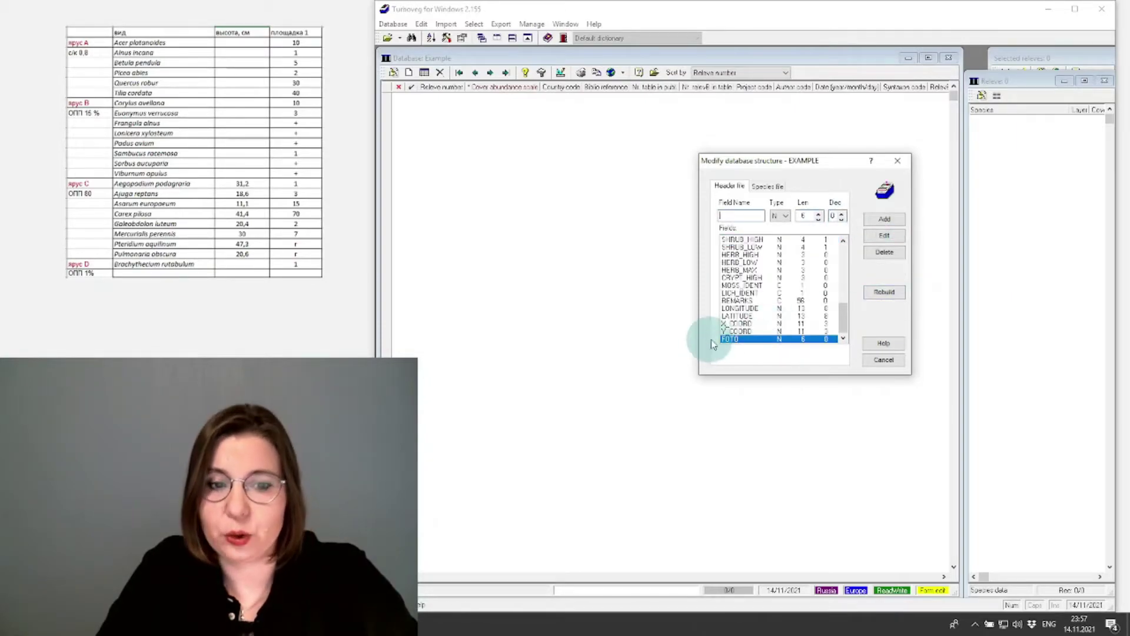
click(885, 292)
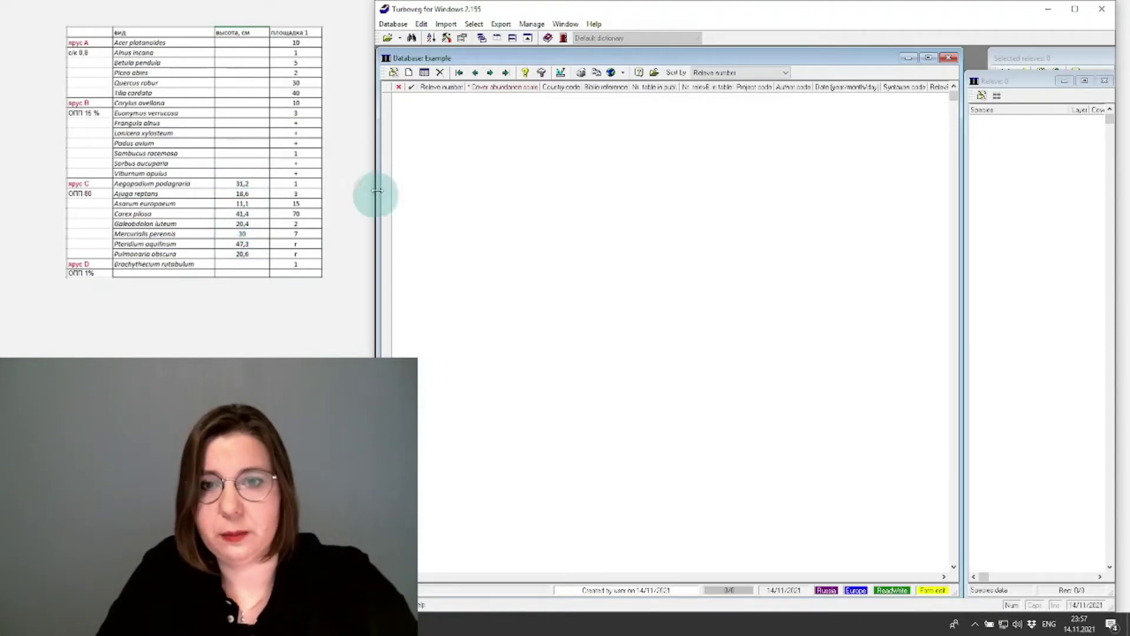
Open the Example database's structure for modification and define a numeric (N) species file field named HEIGHT.
click(391, 24)
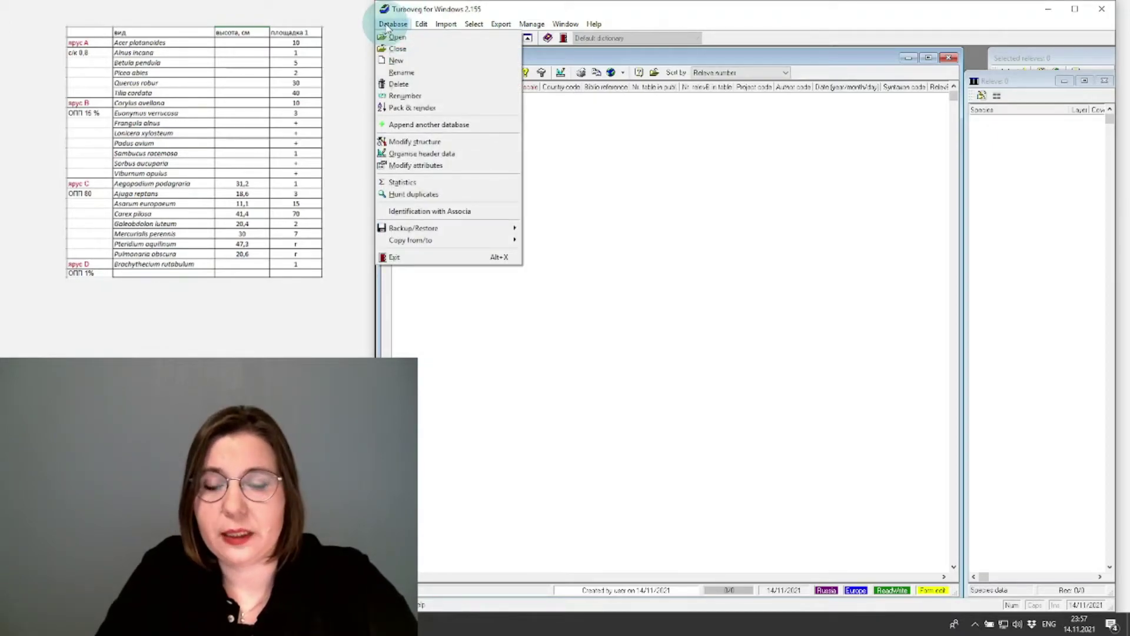
click(419, 142)
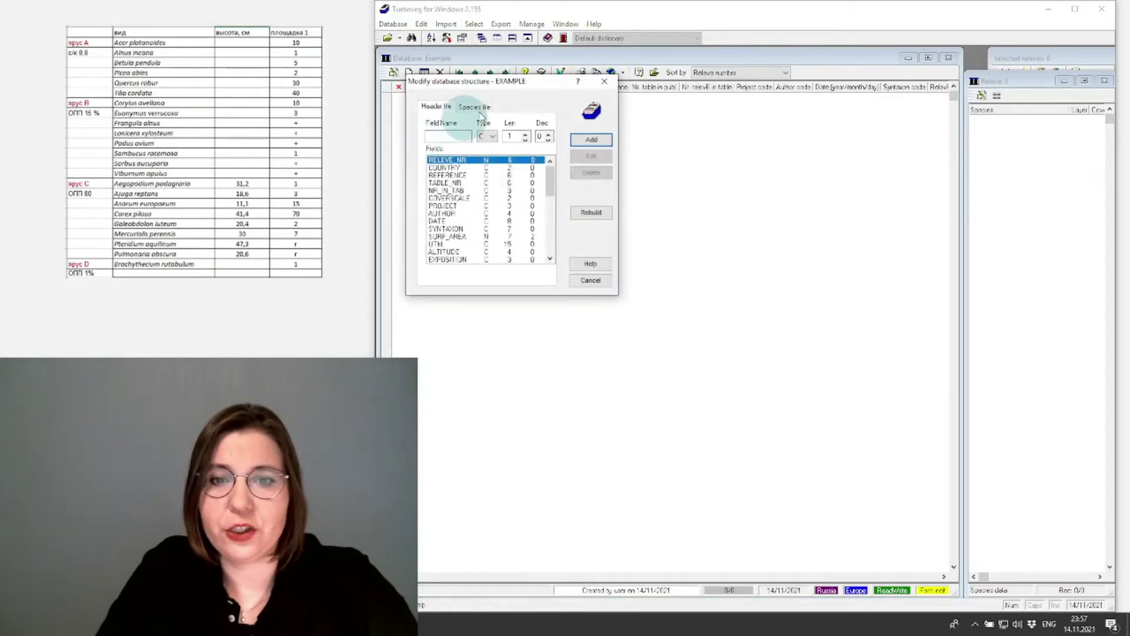
drag(523, 80, 749, 157)
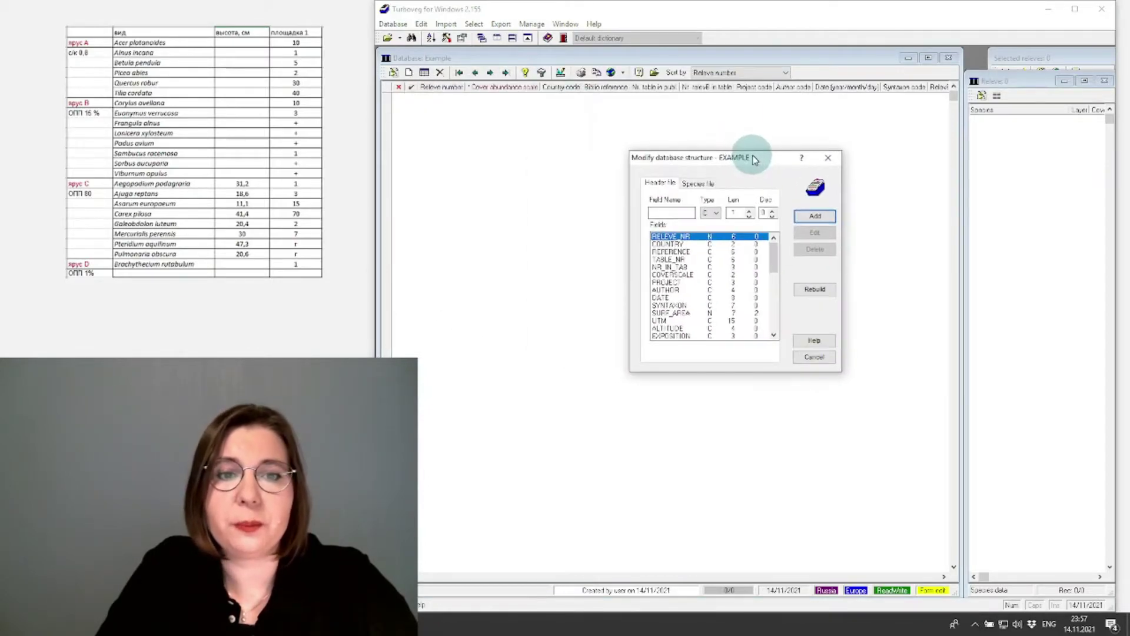
click(700, 183)
click(697, 298)
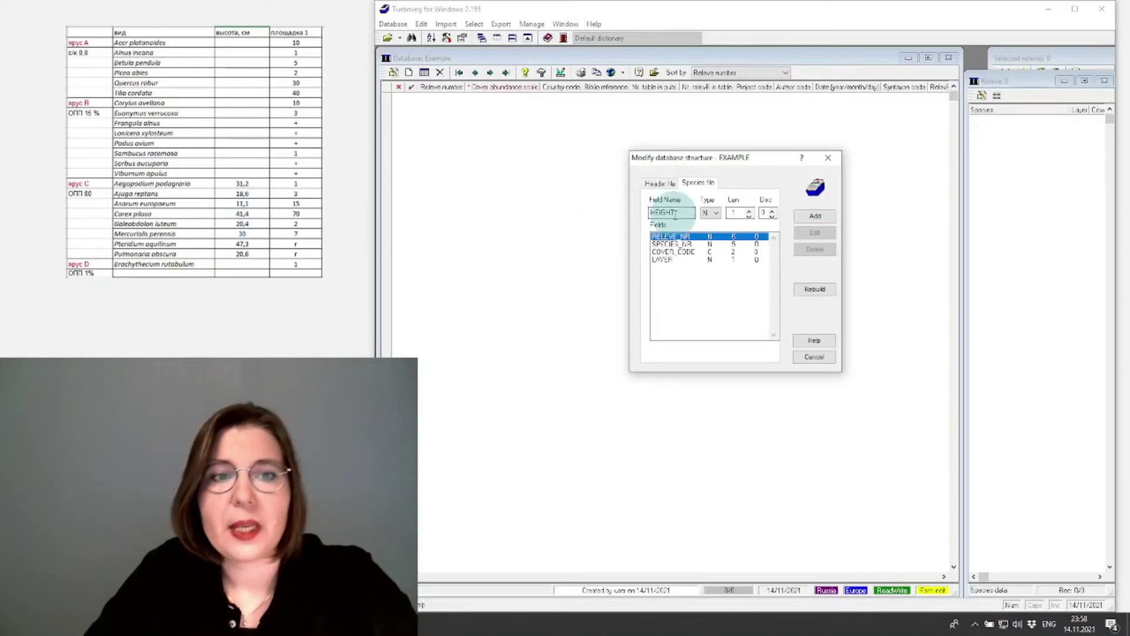
Set the HEIGHT field's length to 4 with 1 decimal, add it to the species file and rebuild the database.
click(751, 211)
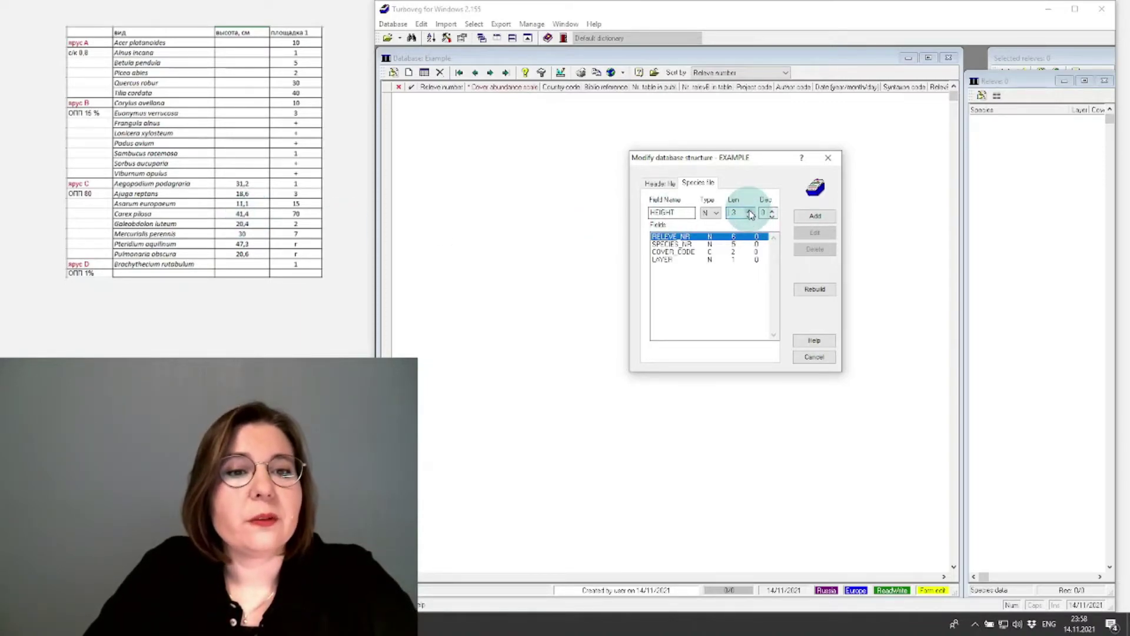
click(751, 211)
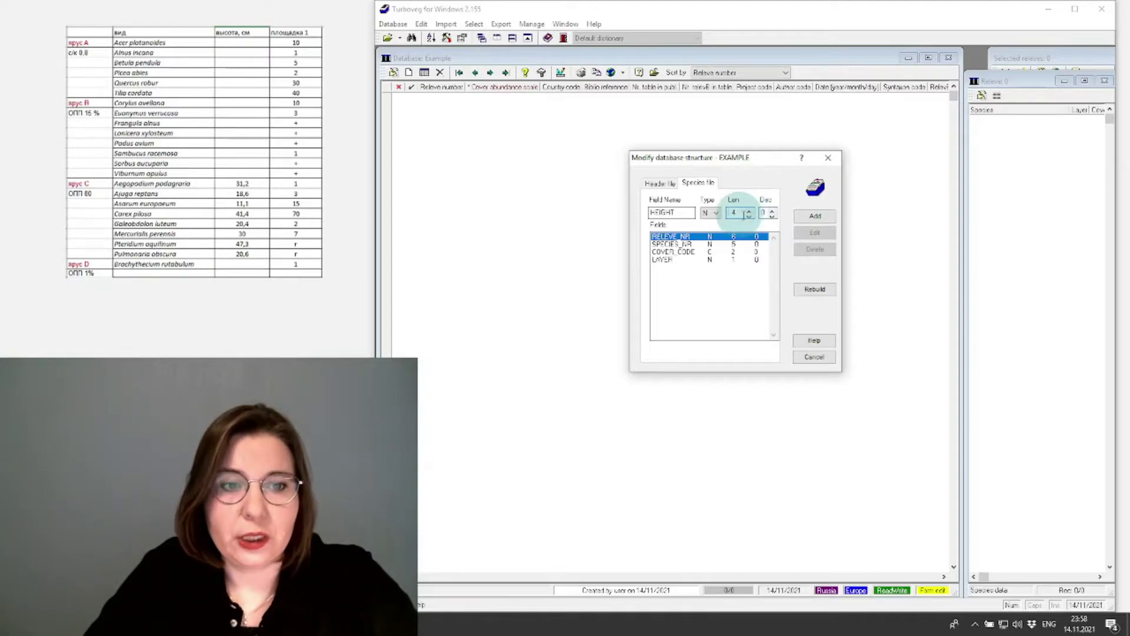
click(773, 212)
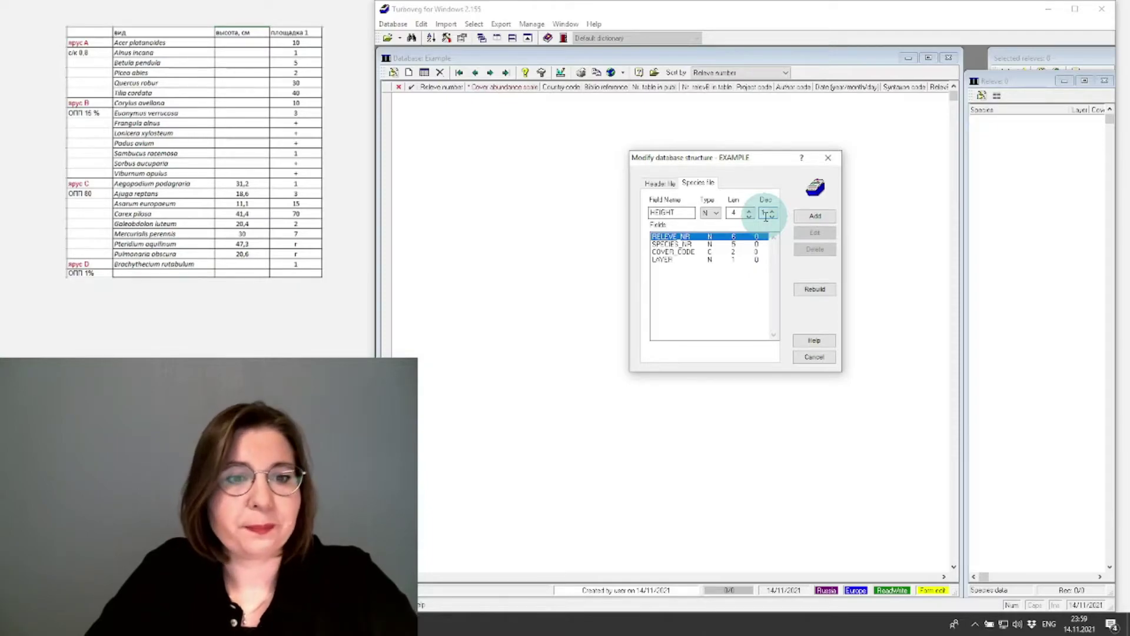
click(815, 218)
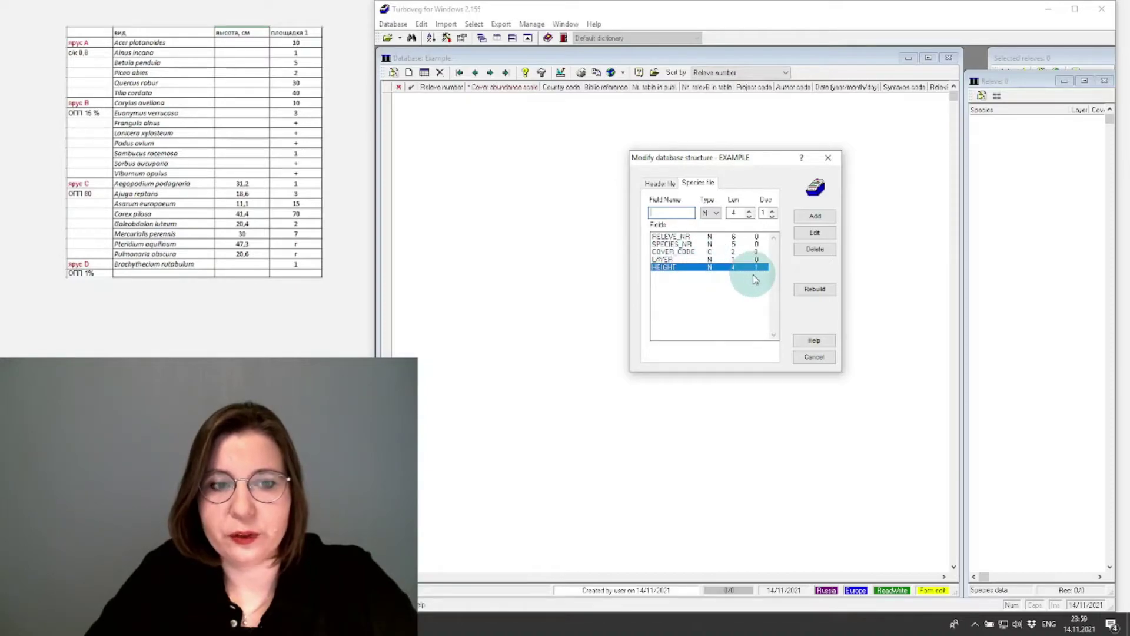
click(824, 291)
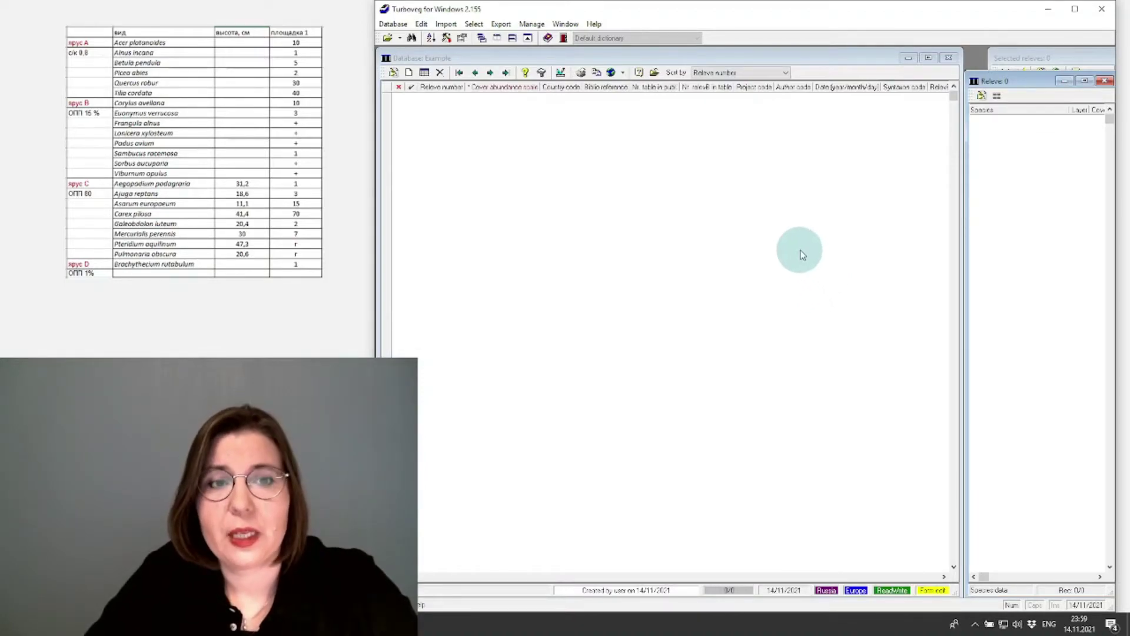
Examine the Example database's header table columns through to the custom Foto field.
drag(409, 577, 486, 577)
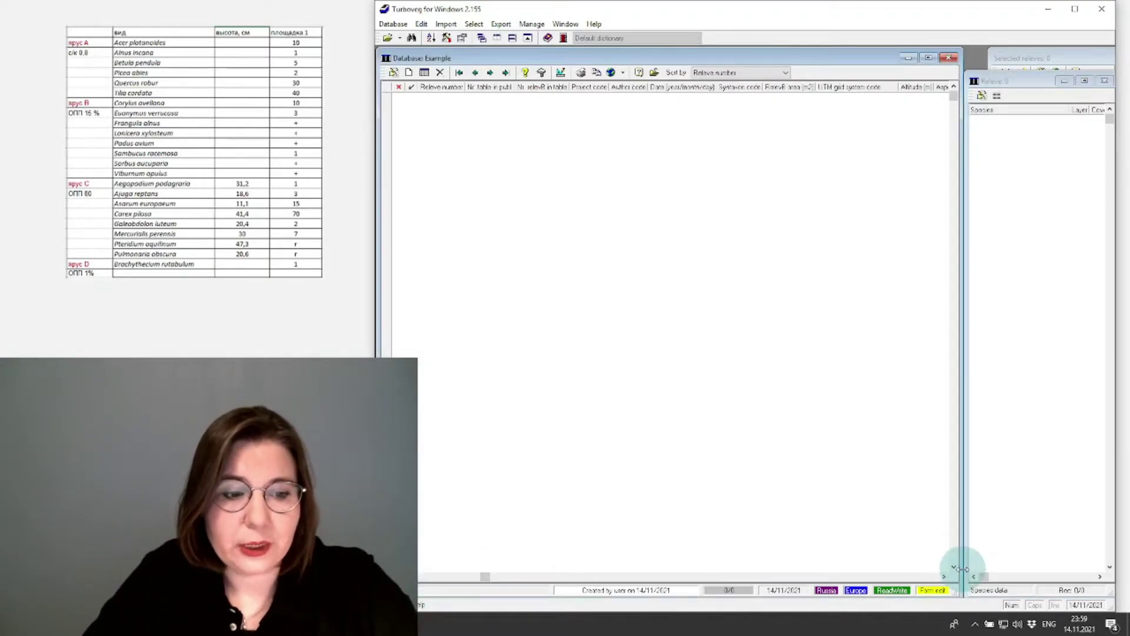
click(945, 577)
click(945, 577)
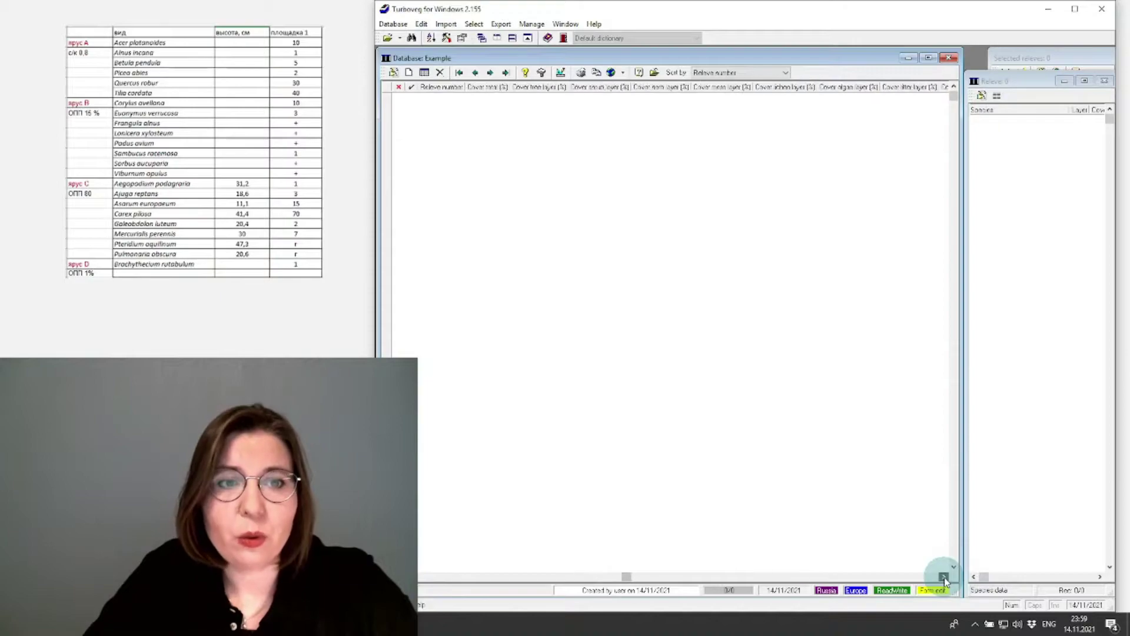
click(944, 577)
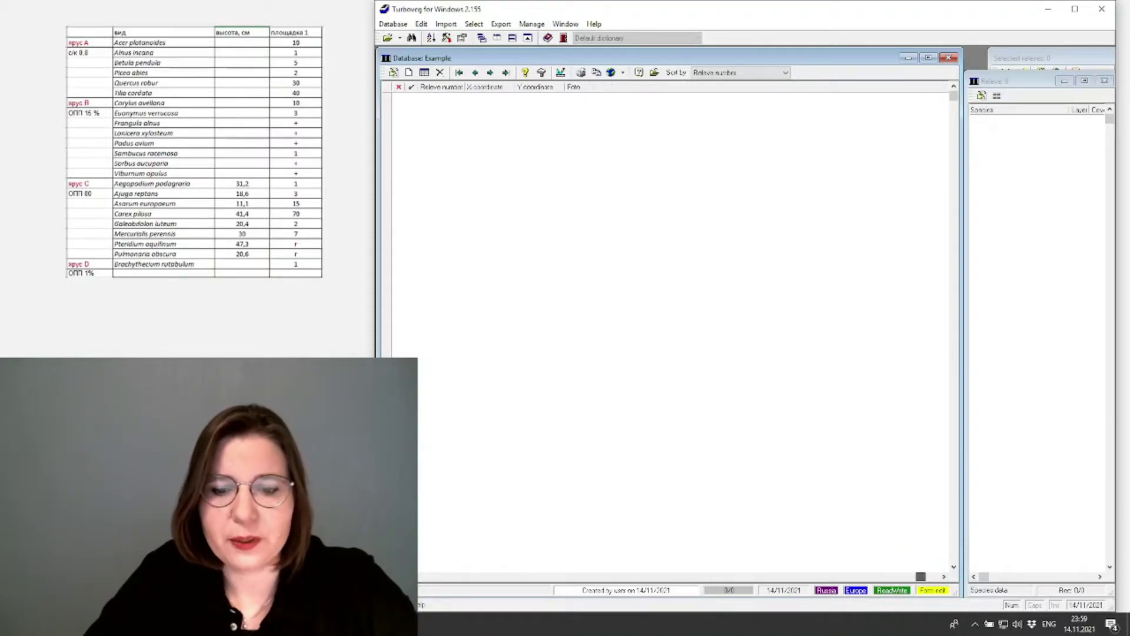
click(924, 576)
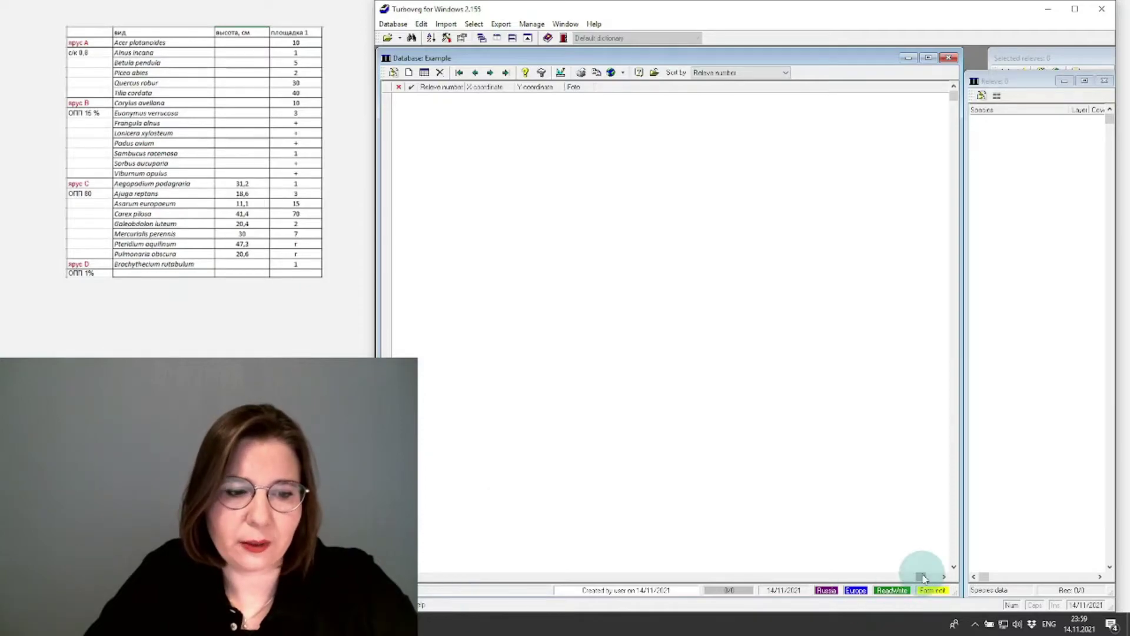
drag(925, 576, 429, 565)
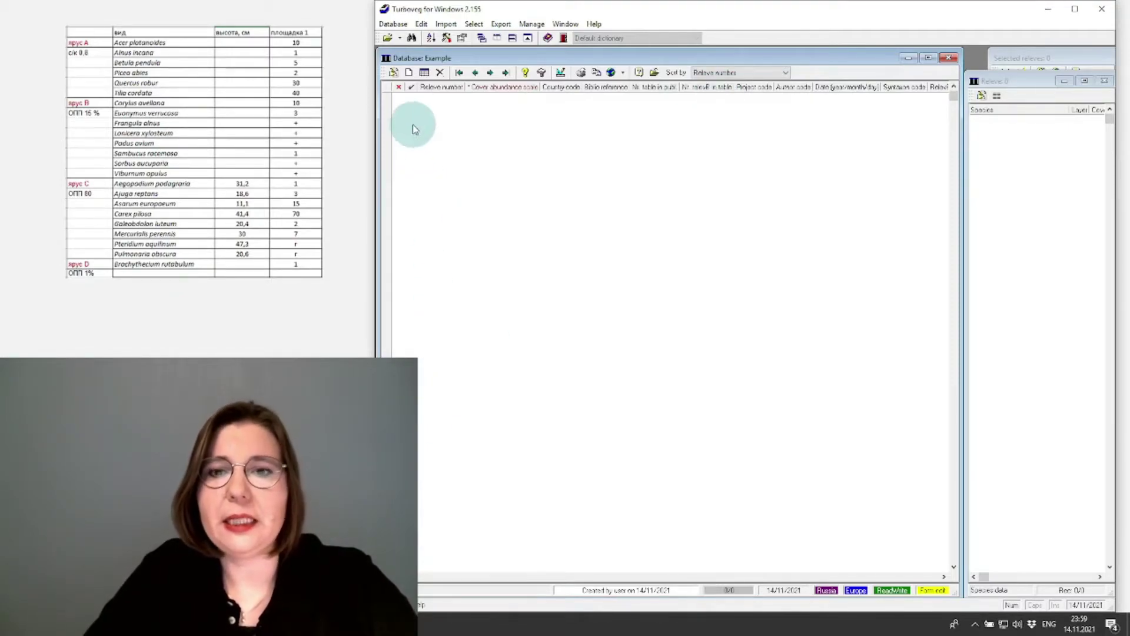
Open a new relevé form, review the fields on Form 1 and Form 2, and exit without saving.
click(409, 78)
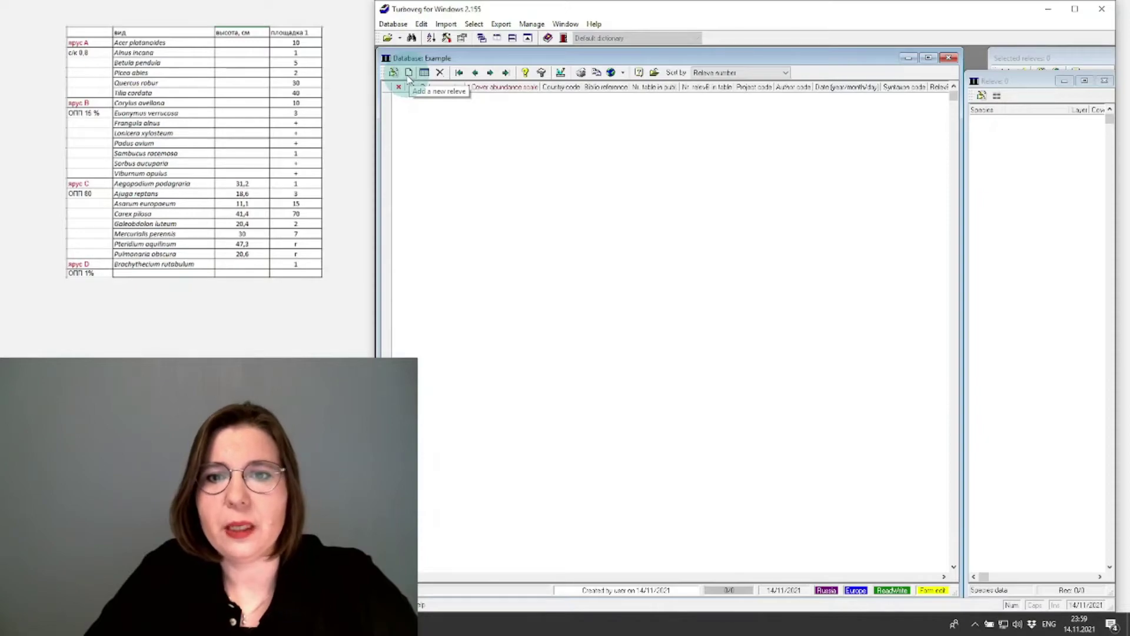
click(410, 78)
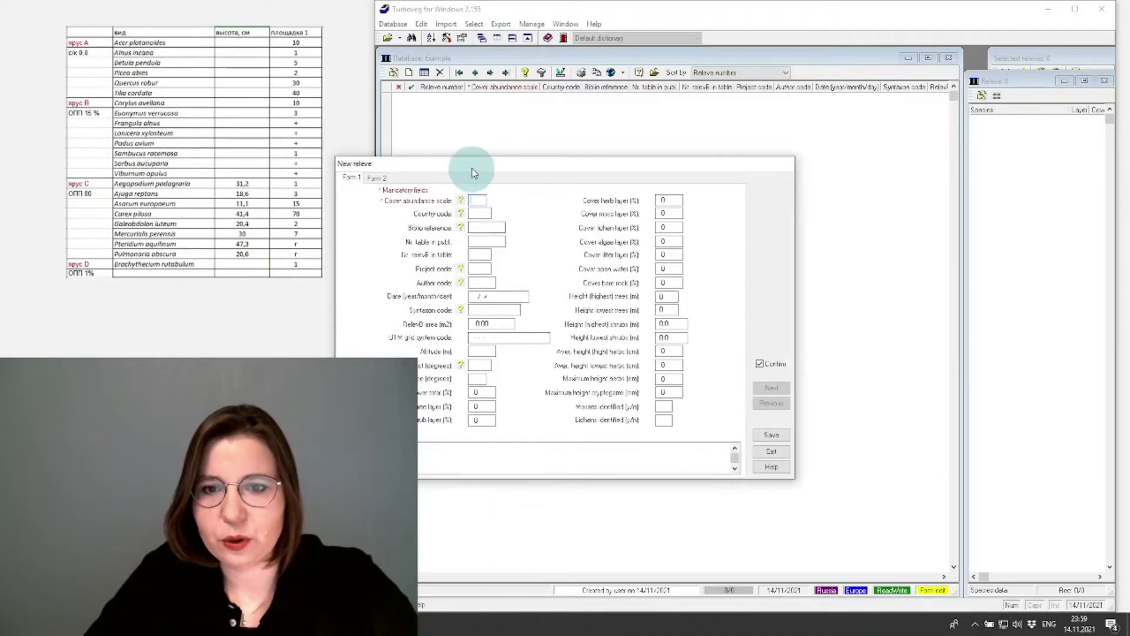
drag(475, 166, 753, 132)
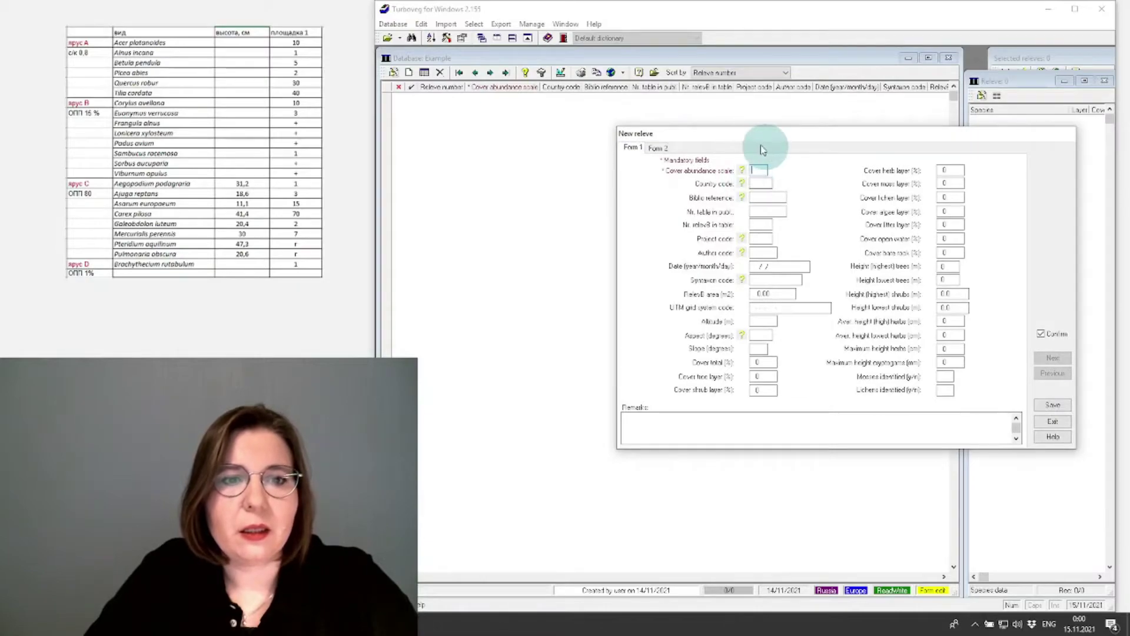
click(629, 169)
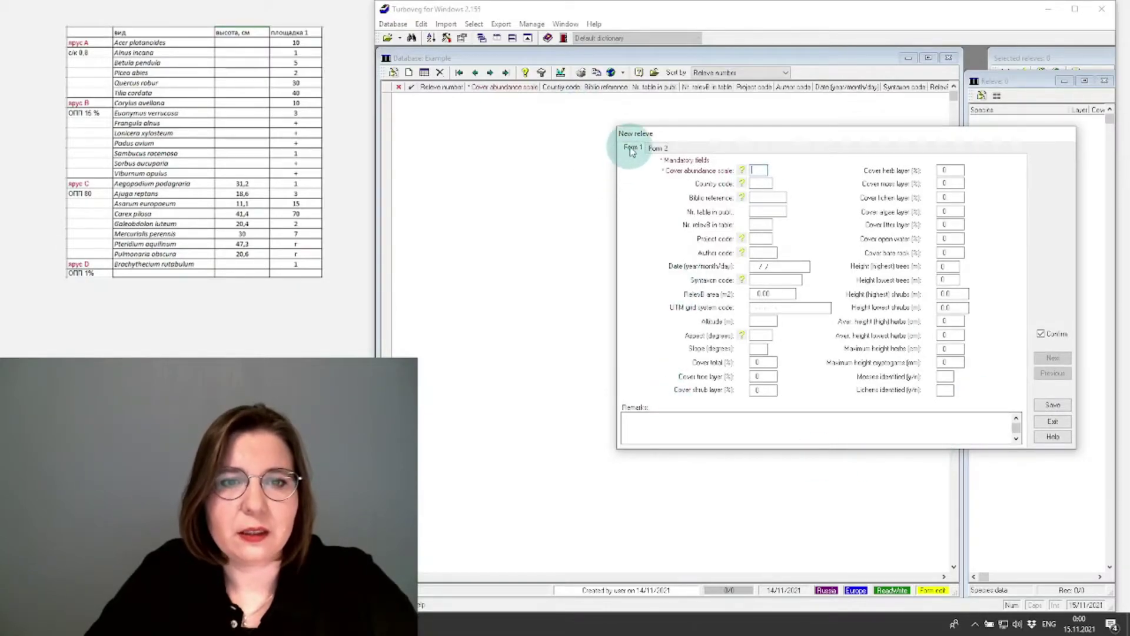
click(655, 148)
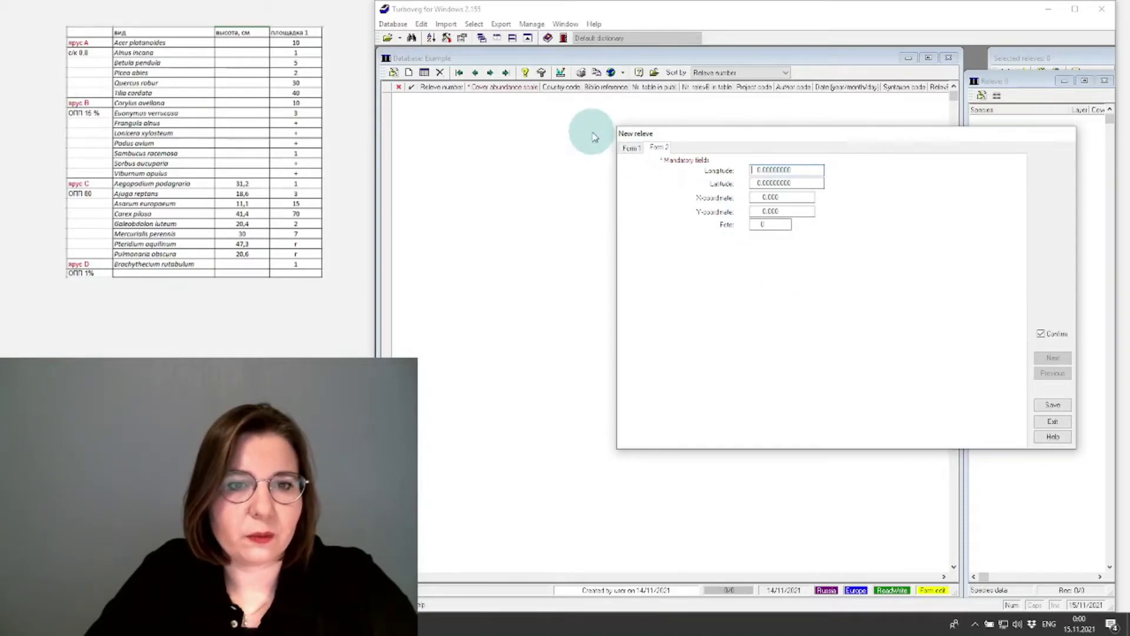
click(630, 148)
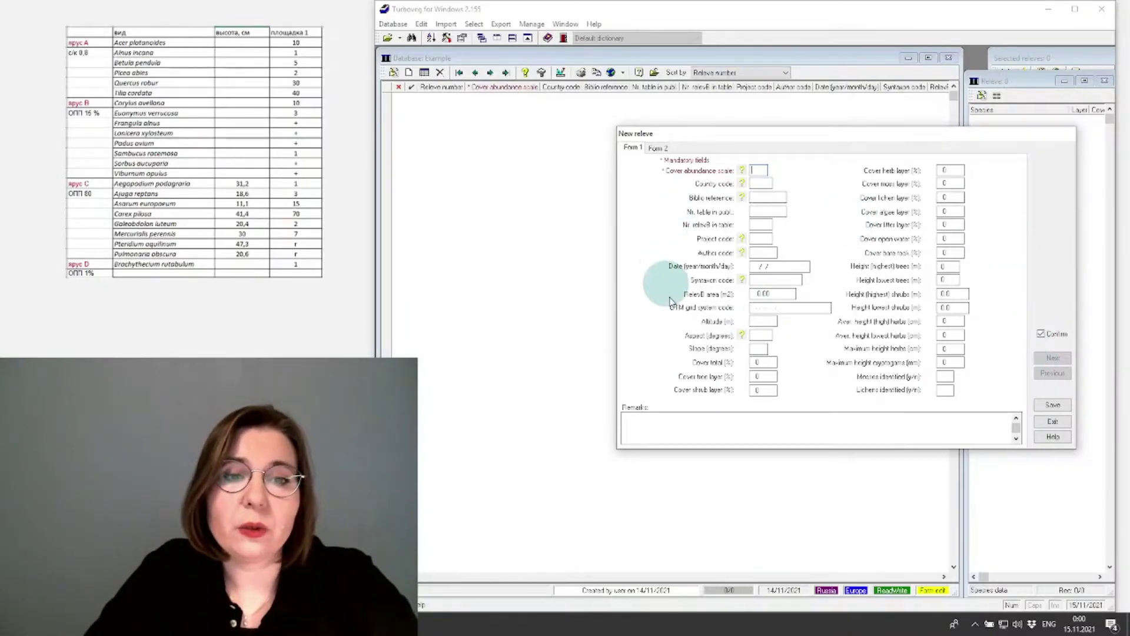
click(1055, 423)
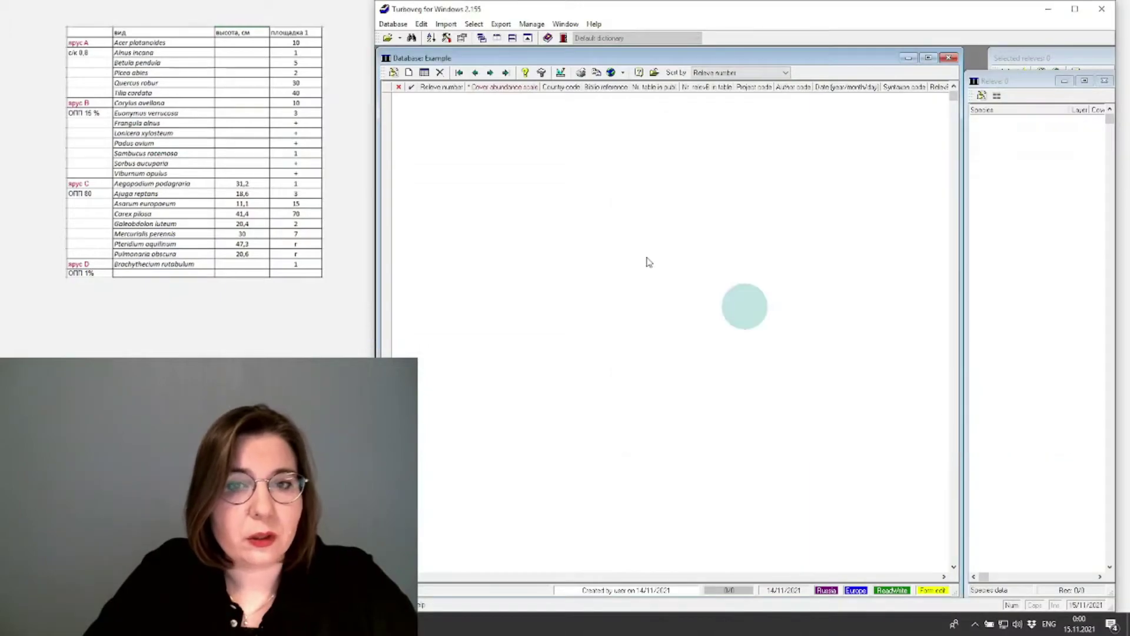
Open the header data organiser for the Example database and add Date (year/month/day) to the selected fields.
click(392, 24)
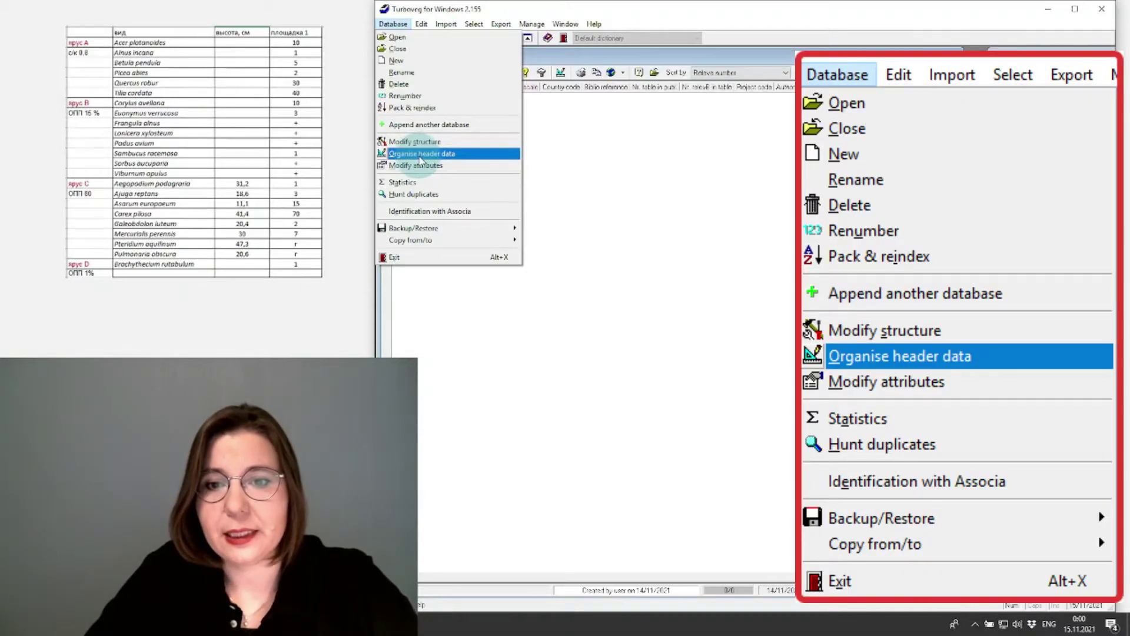
click(422, 154)
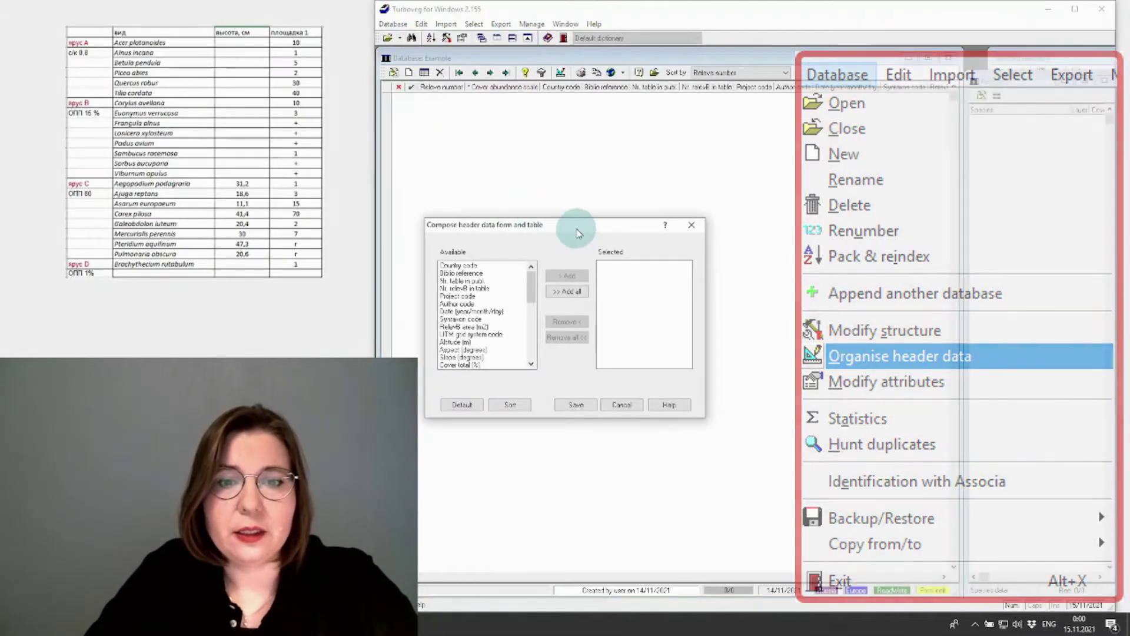
drag(579, 229, 835, 157)
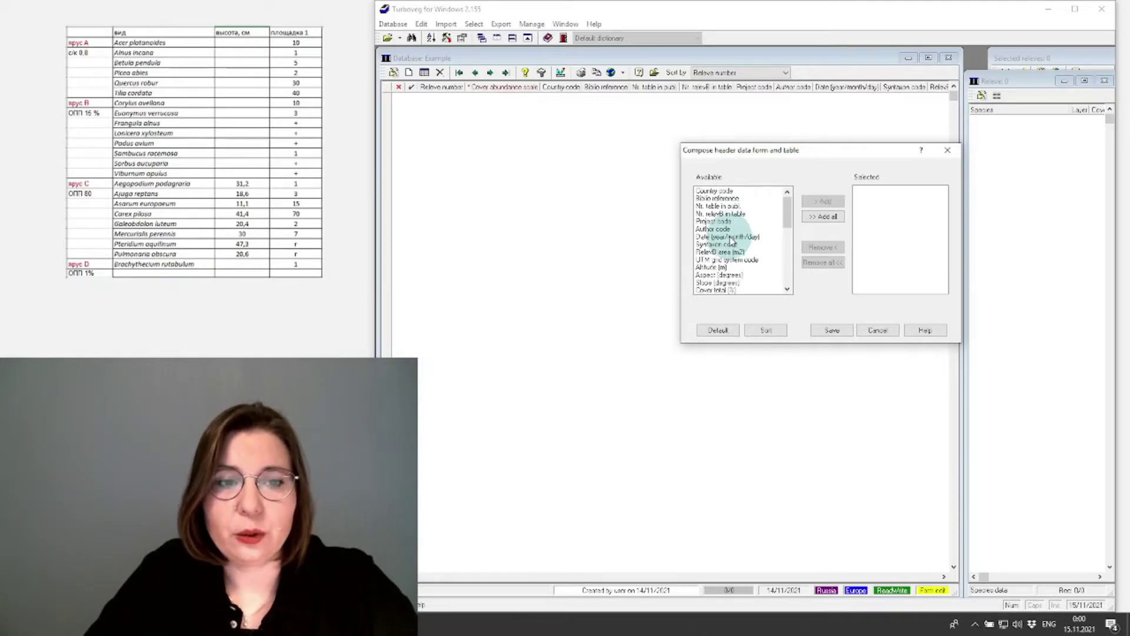
click(731, 238)
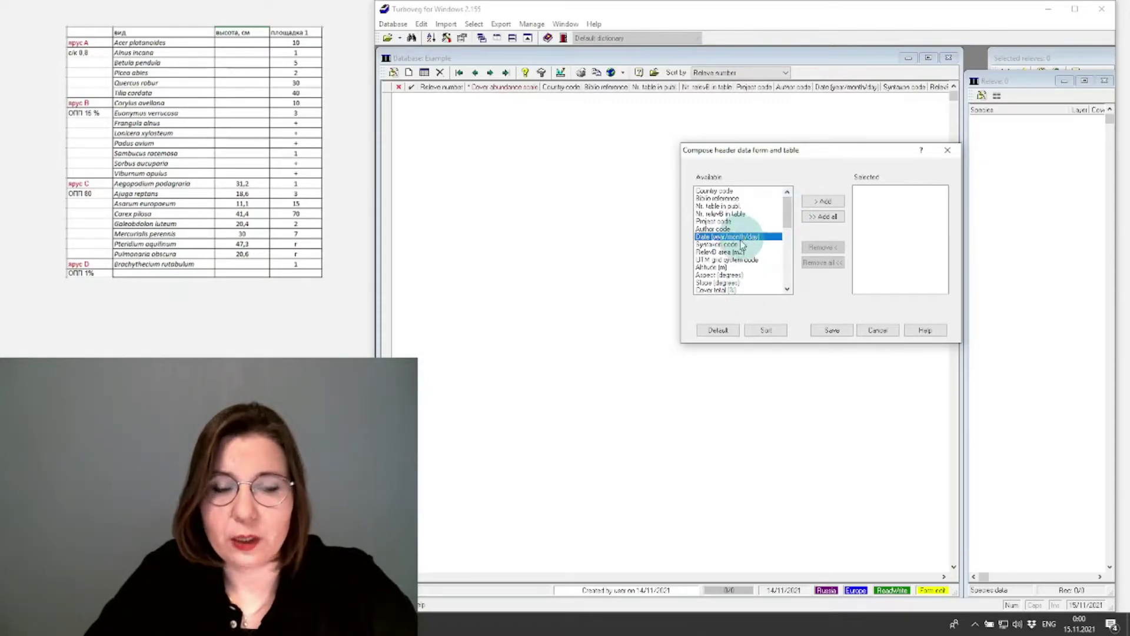
click(824, 202)
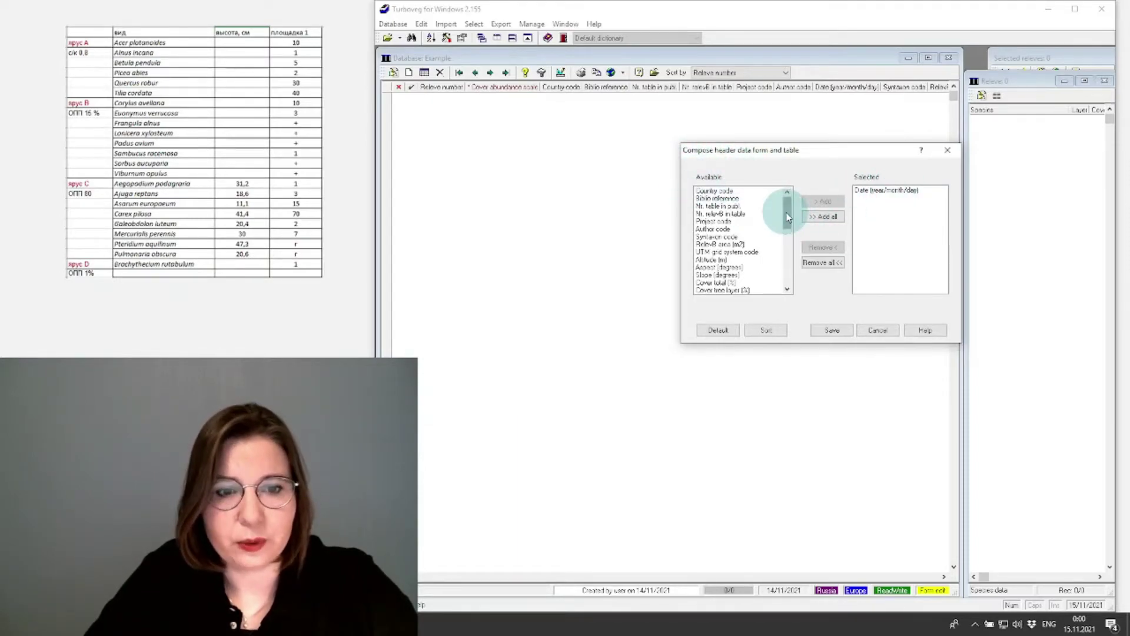
Add the relevé area, aspect, slope and the tree, shrub, herb and moss layer cover fields to the selected header fields.
click(720, 244)
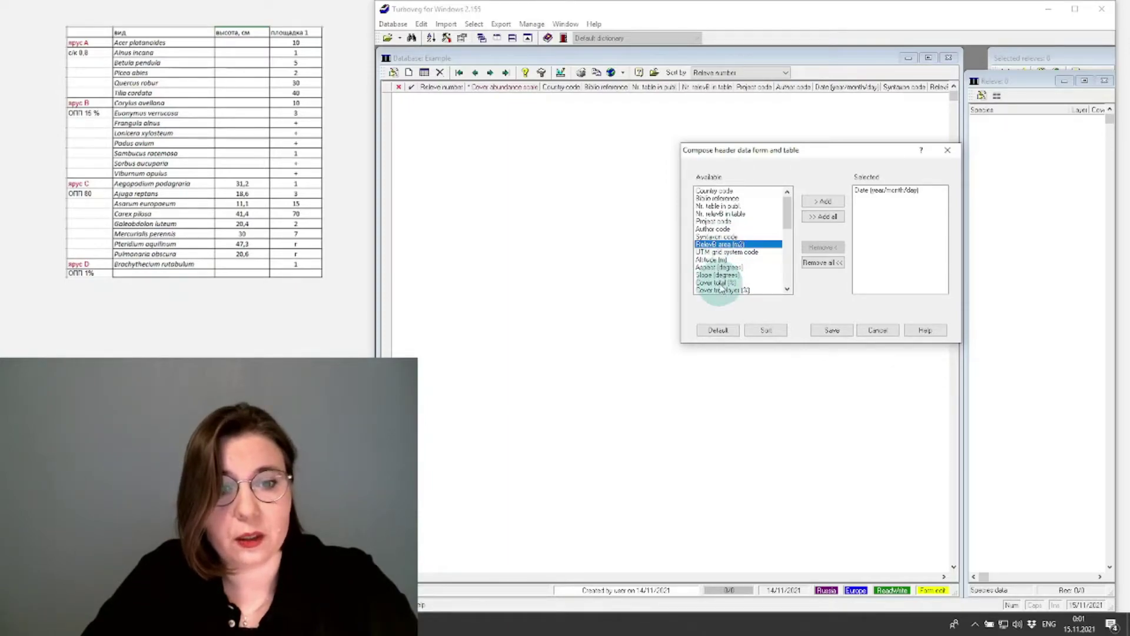
shift+click(722, 284)
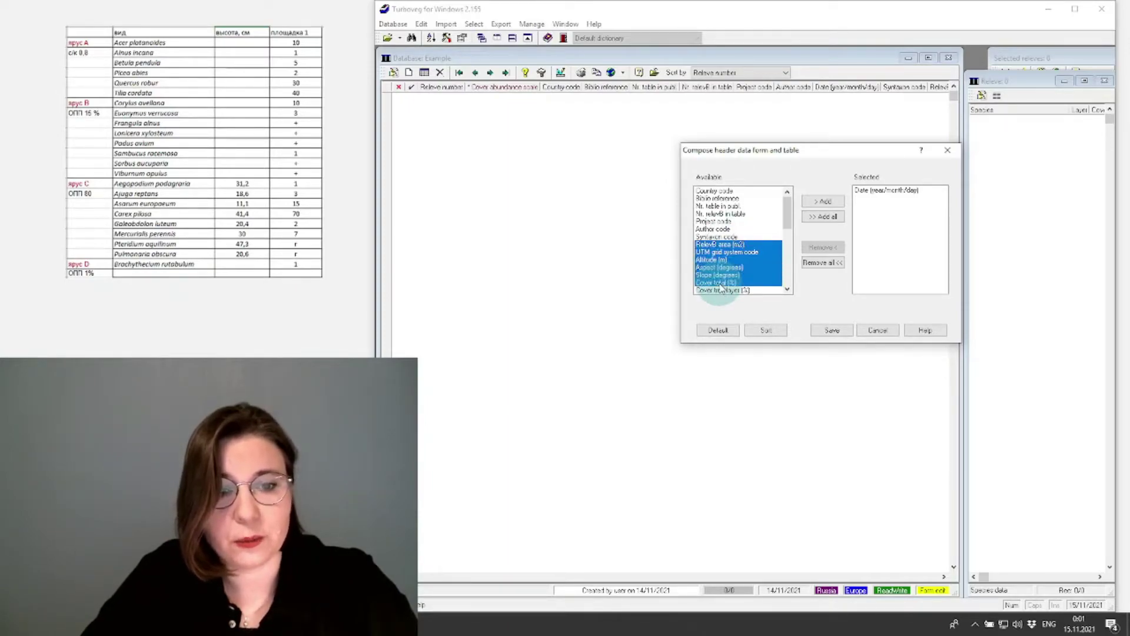
click(739, 245)
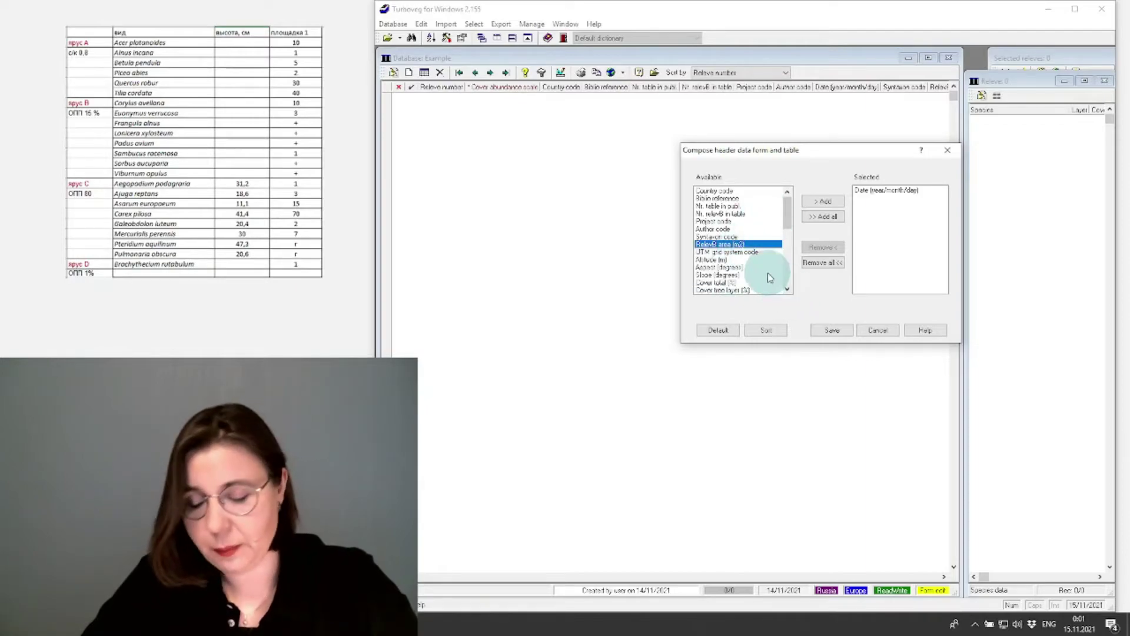
scroll(786, 215, down, 2)
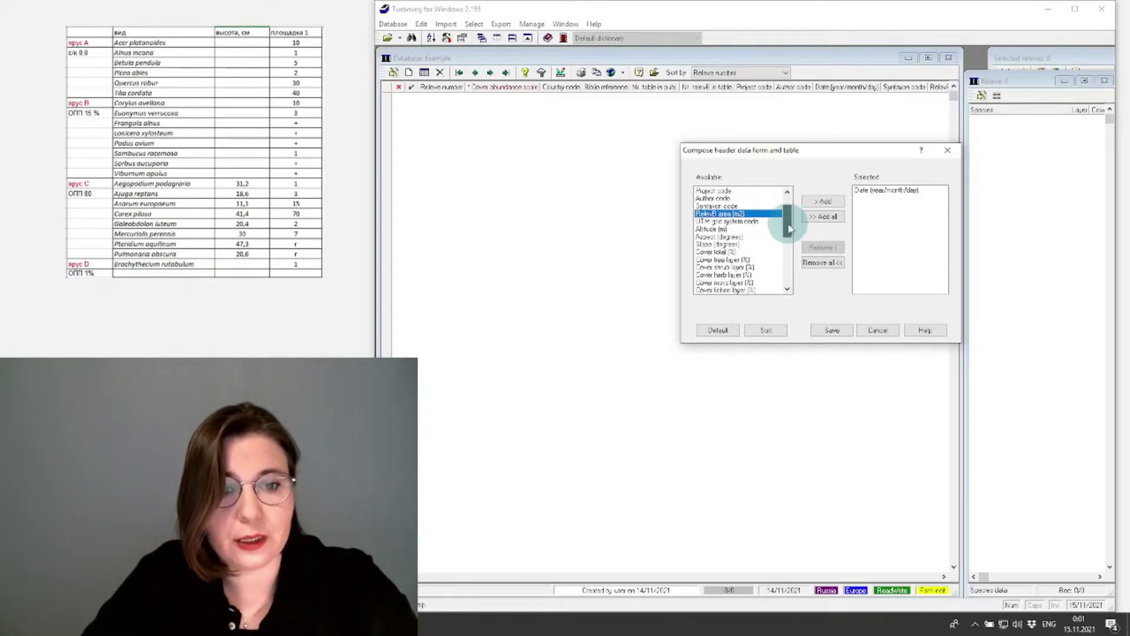
ctrl+click(707, 236)
ctrl+click(703, 244)
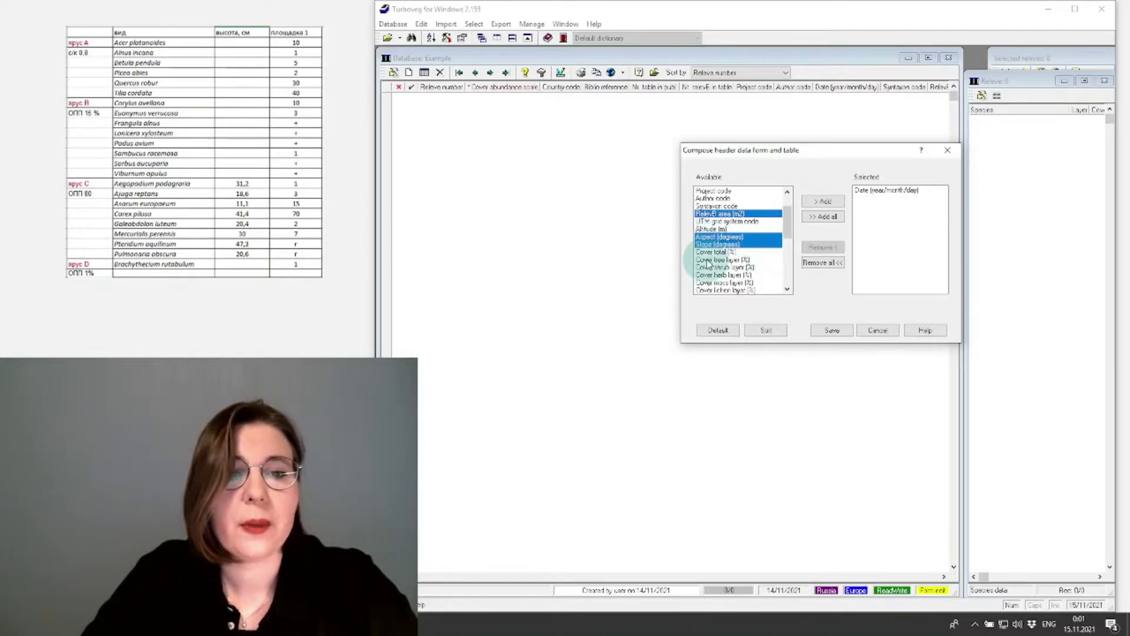
drag(708, 263, 708, 283)
click(823, 201)
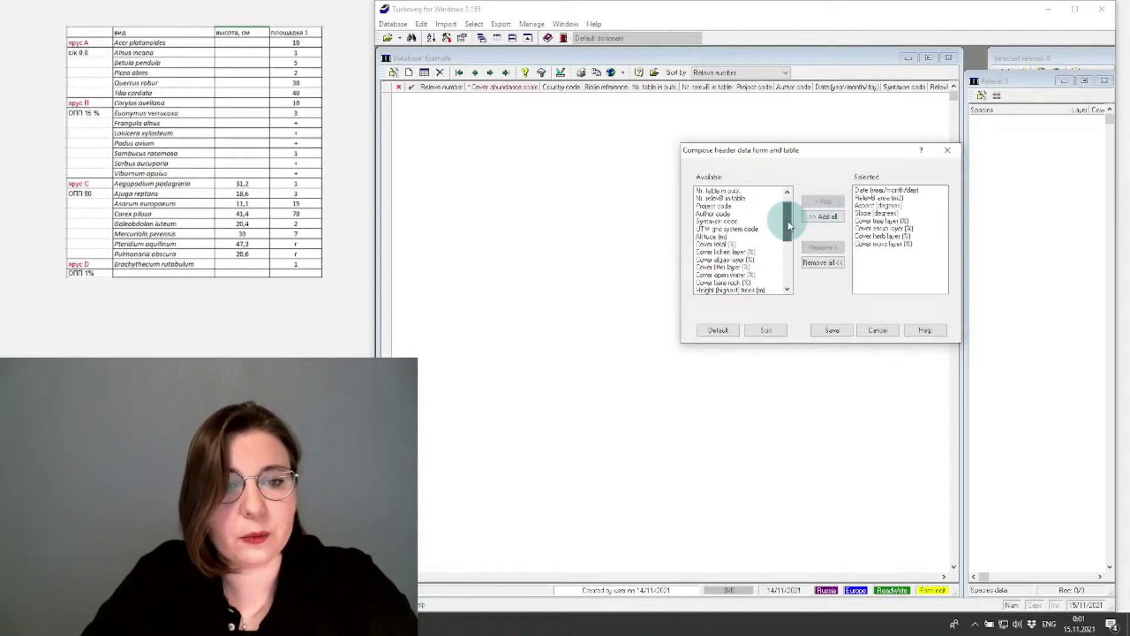
Add the Mosses identified (y/n), Foto and Remarks fields to the selected header fields.
drag(787, 209, 794, 282)
click(708, 261)
click(824, 200)
click(704, 290)
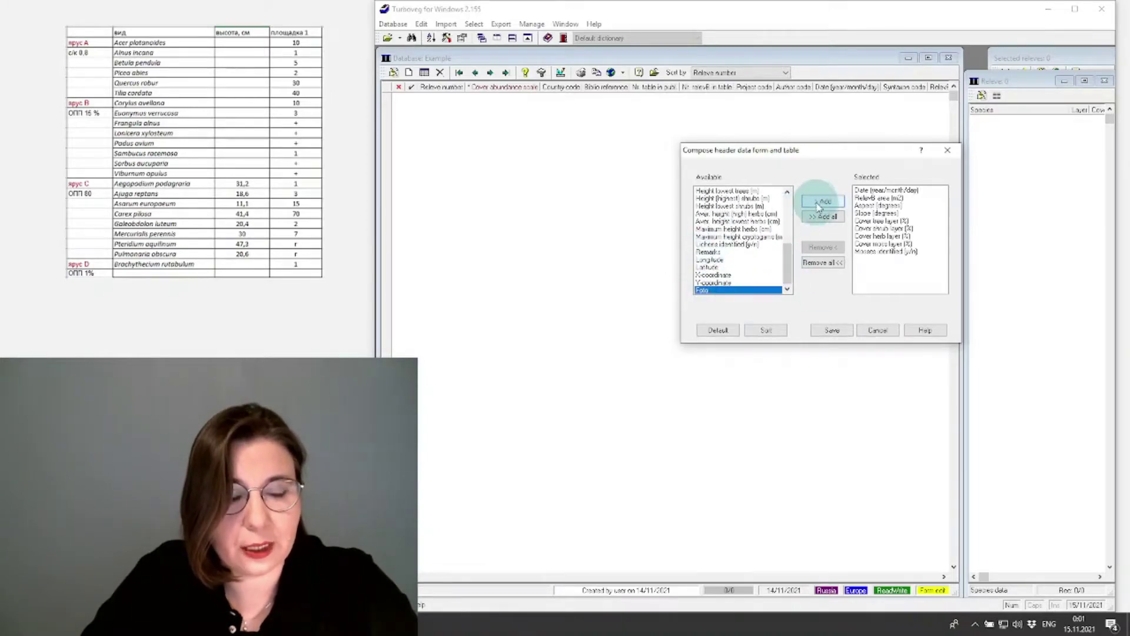
click(820, 202)
drag(788, 215, 789, 283)
click(711, 267)
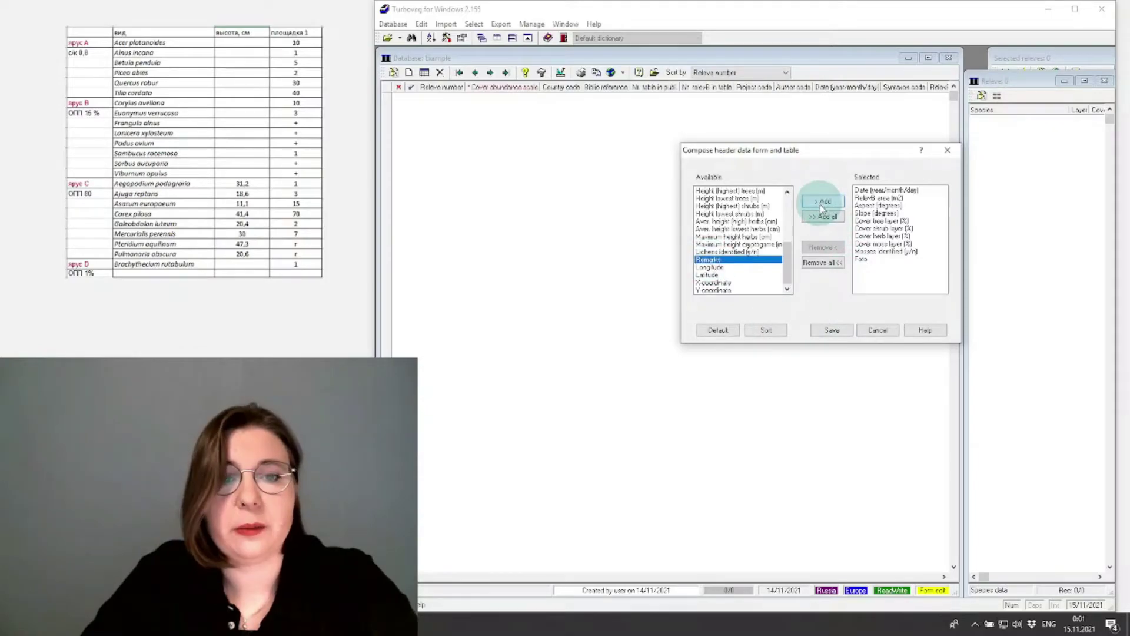
click(817, 203)
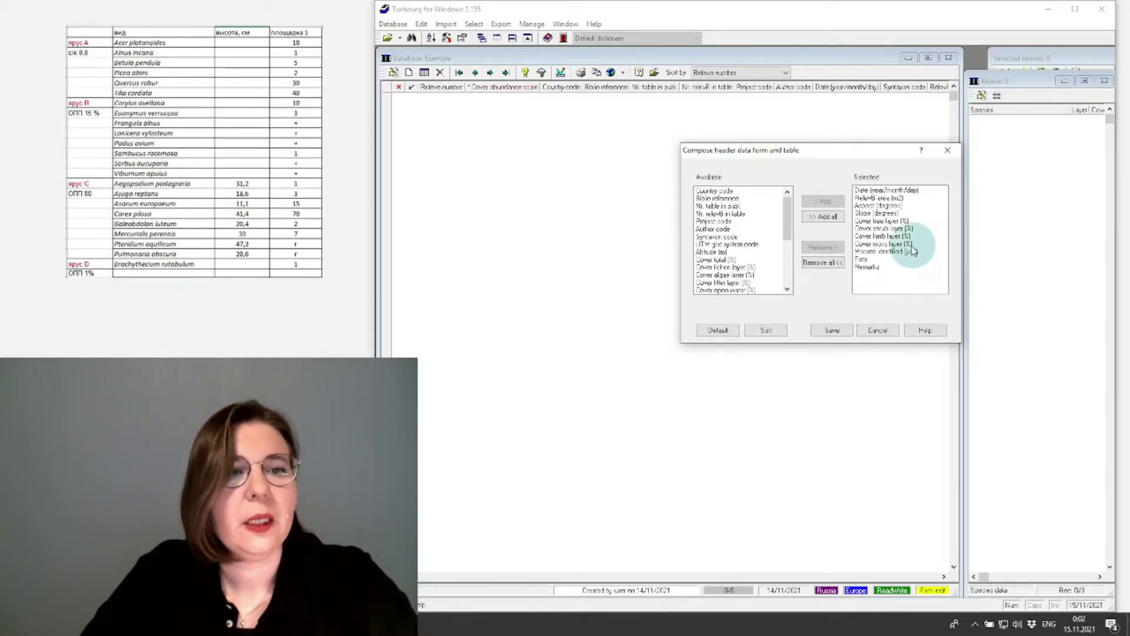
Remove the Mosses identified (y/n) field from the selected header fields and save the header form composition.
click(882, 251)
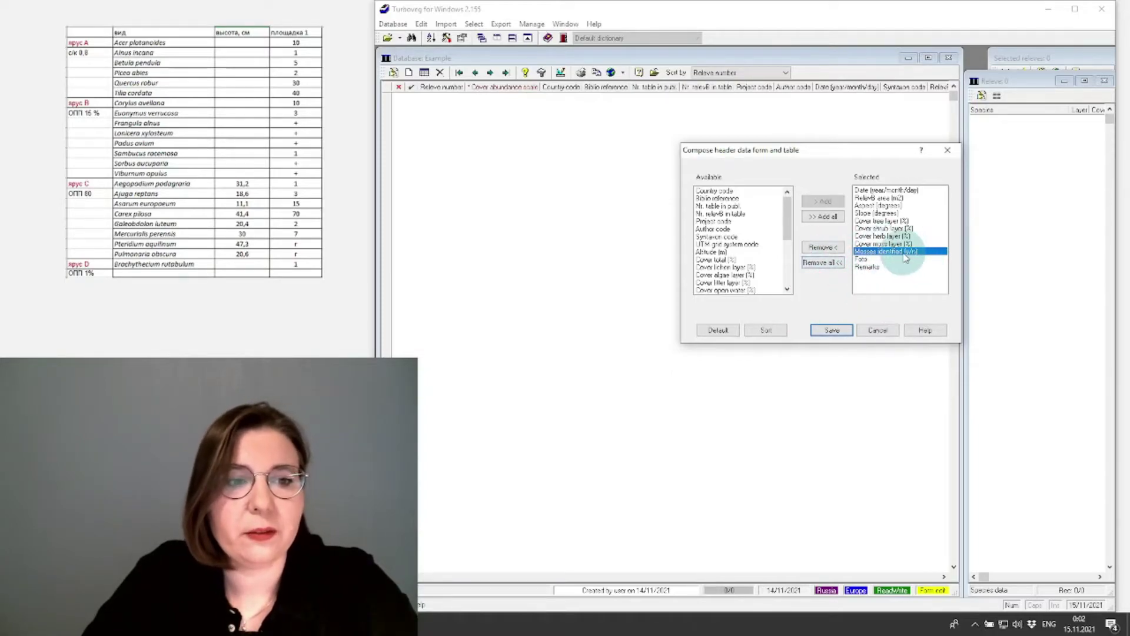
click(823, 248)
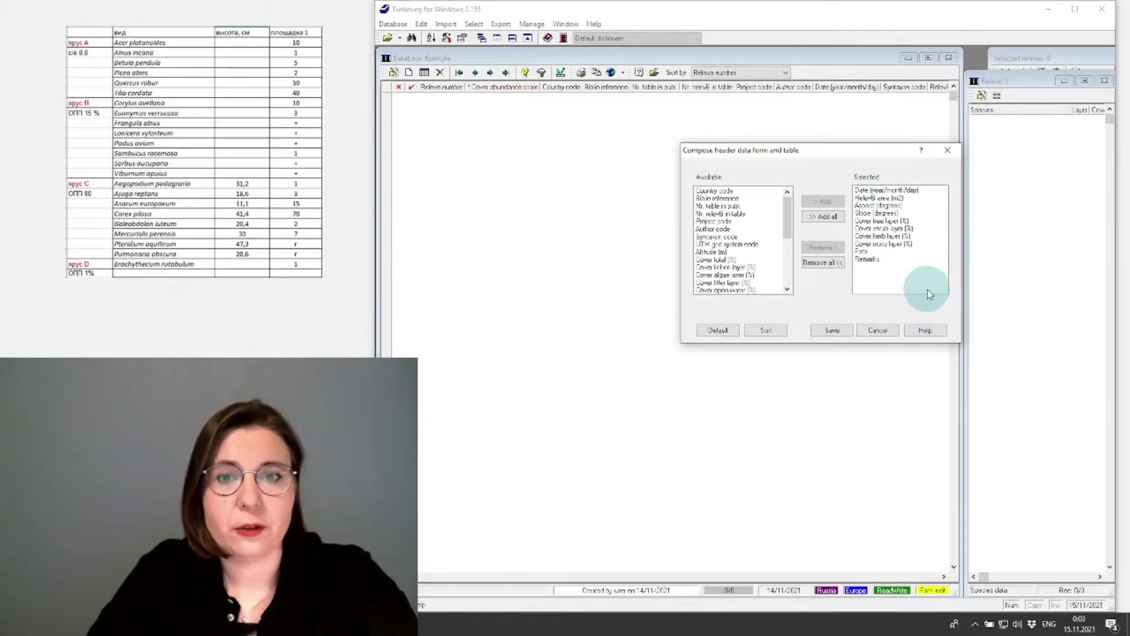
click(832, 331)
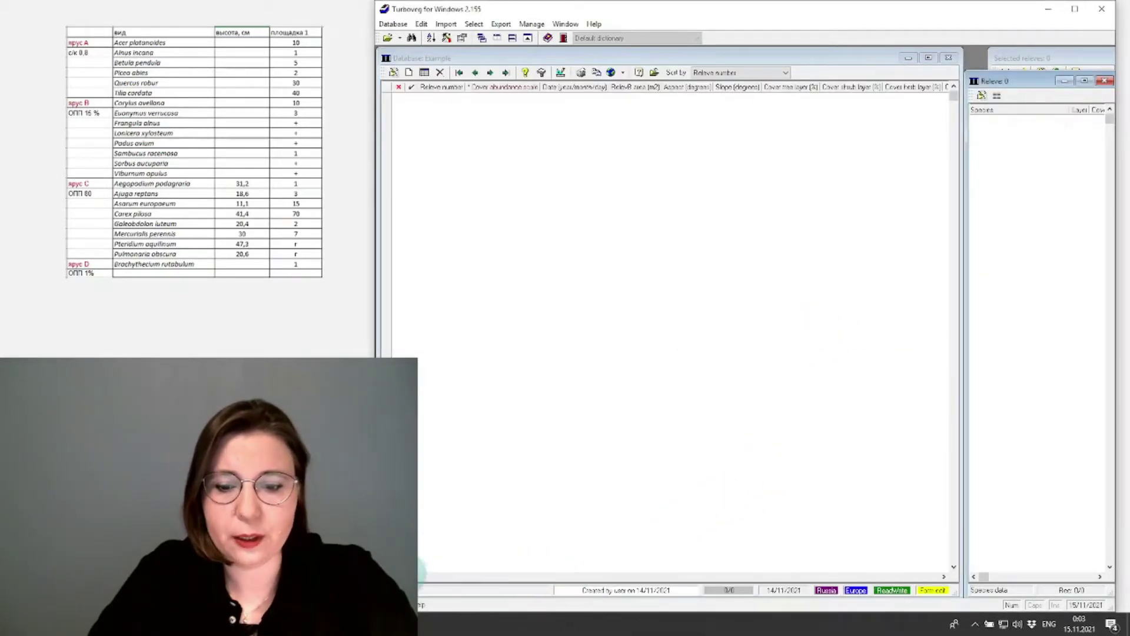
click(424, 575)
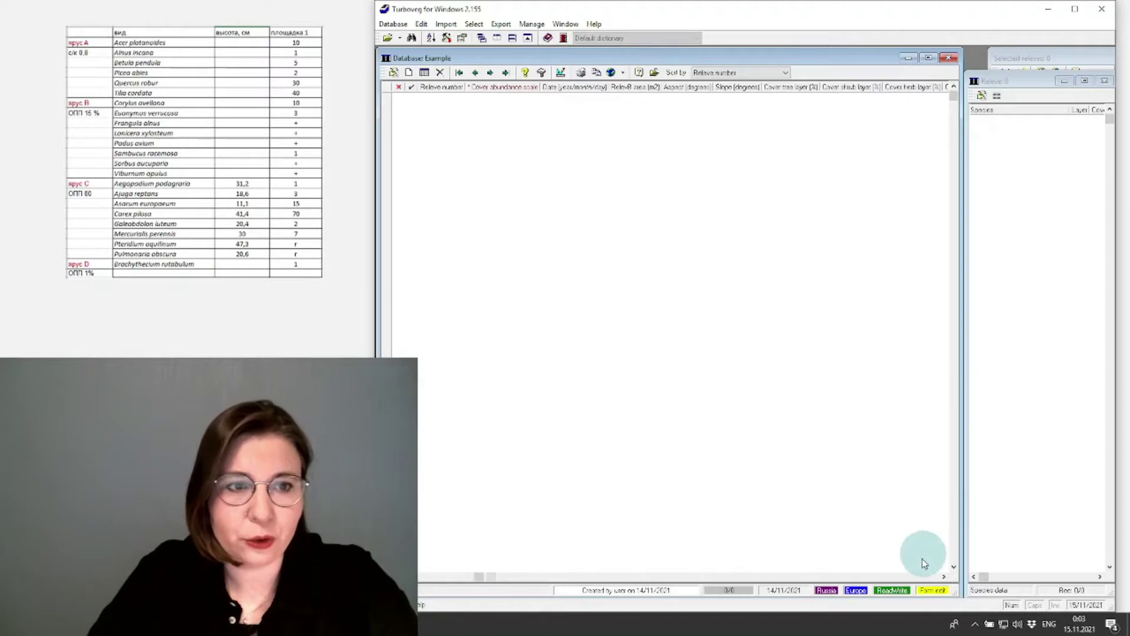
click(945, 576)
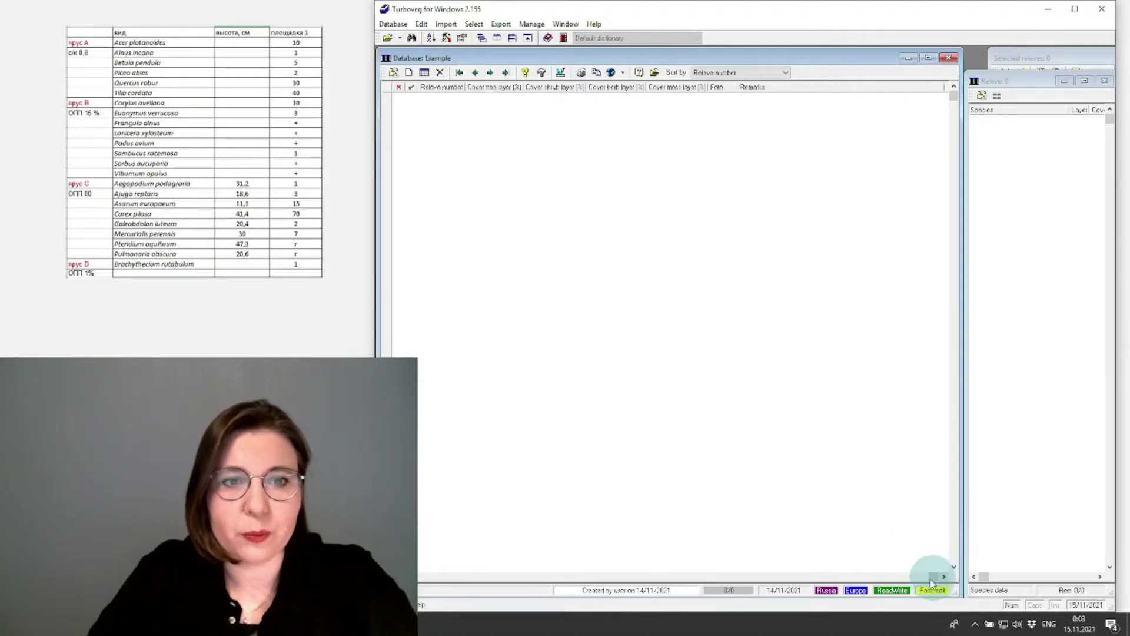
drag(768, 576, 454, 577)
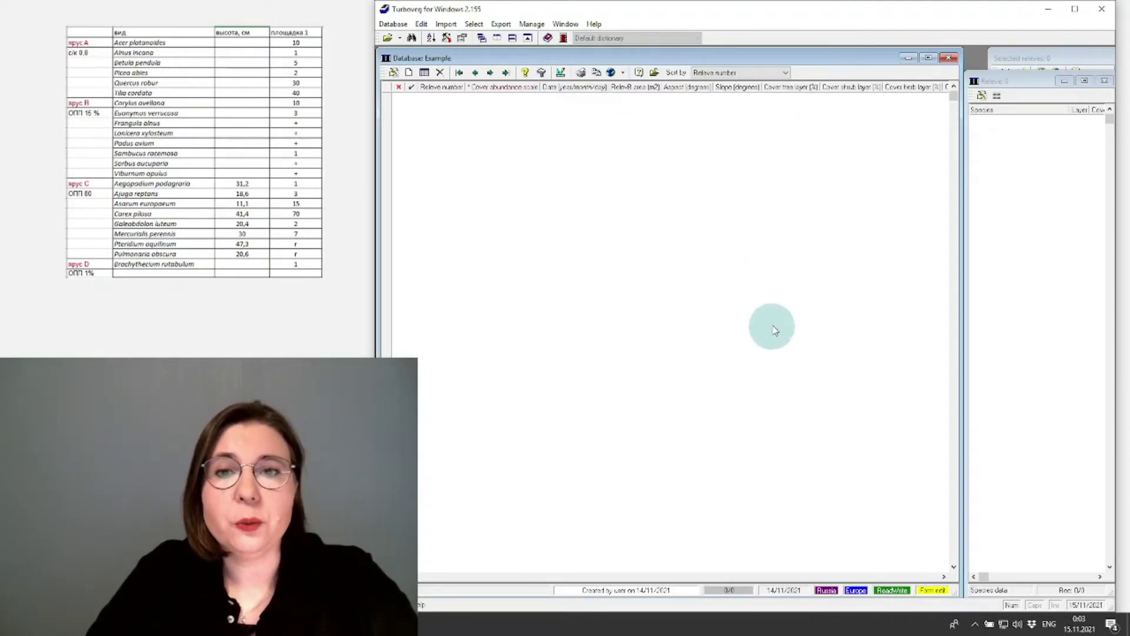
click(394, 24)
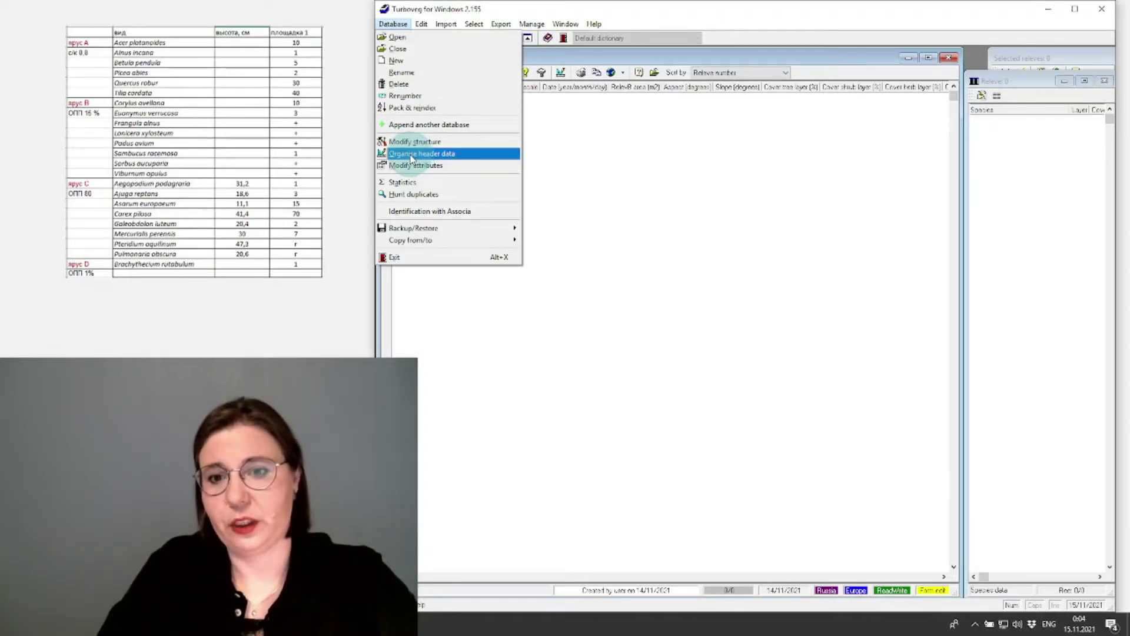
click(660, 179)
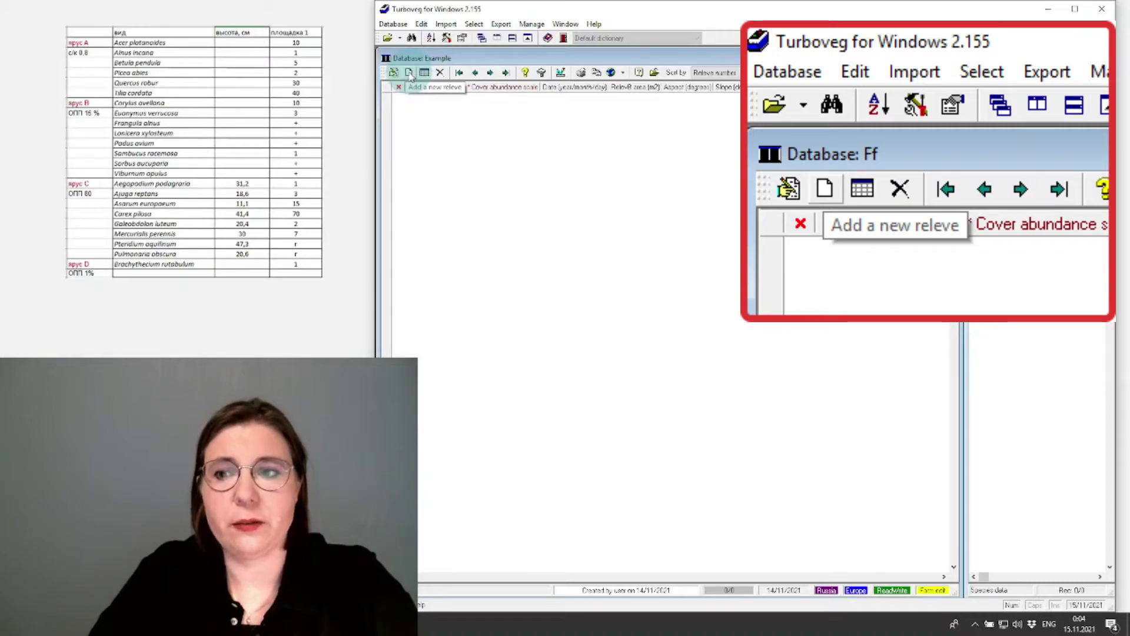
Add a new relevé to the Example database and set its cover abundance scale to 00, Percentage (%).
click(410, 73)
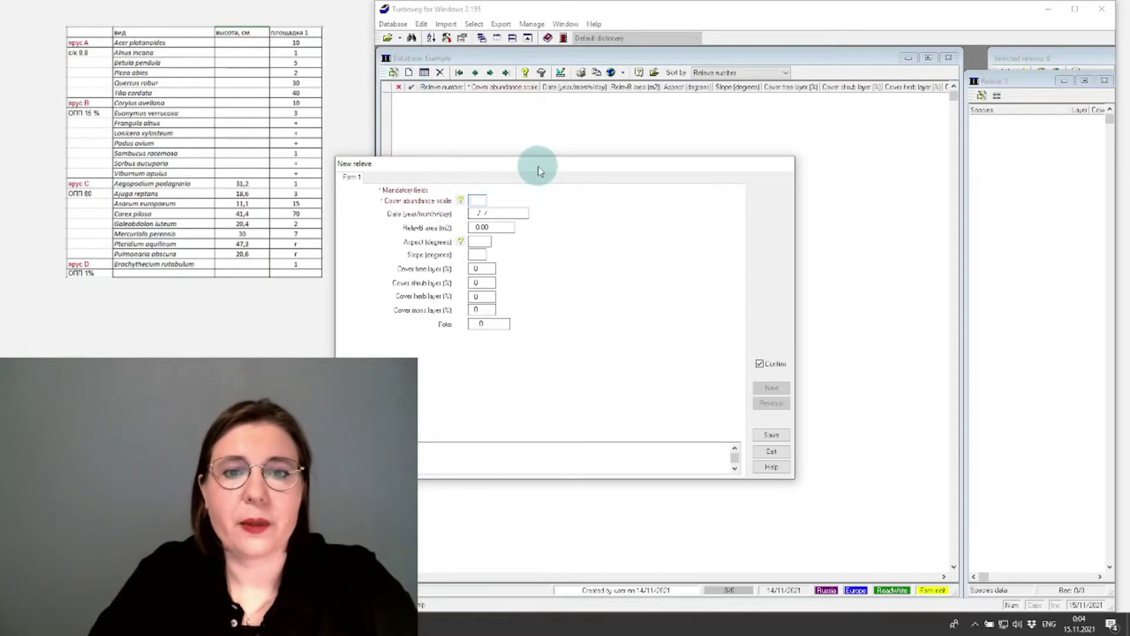
drag(537, 166, 849, 139)
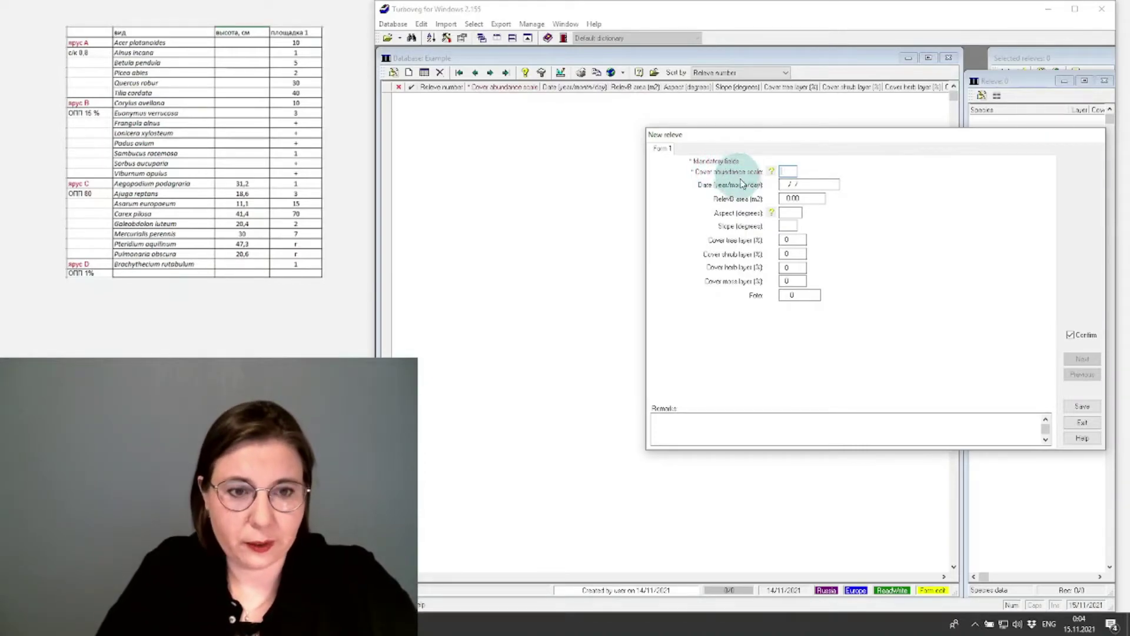
double_click(787, 171)
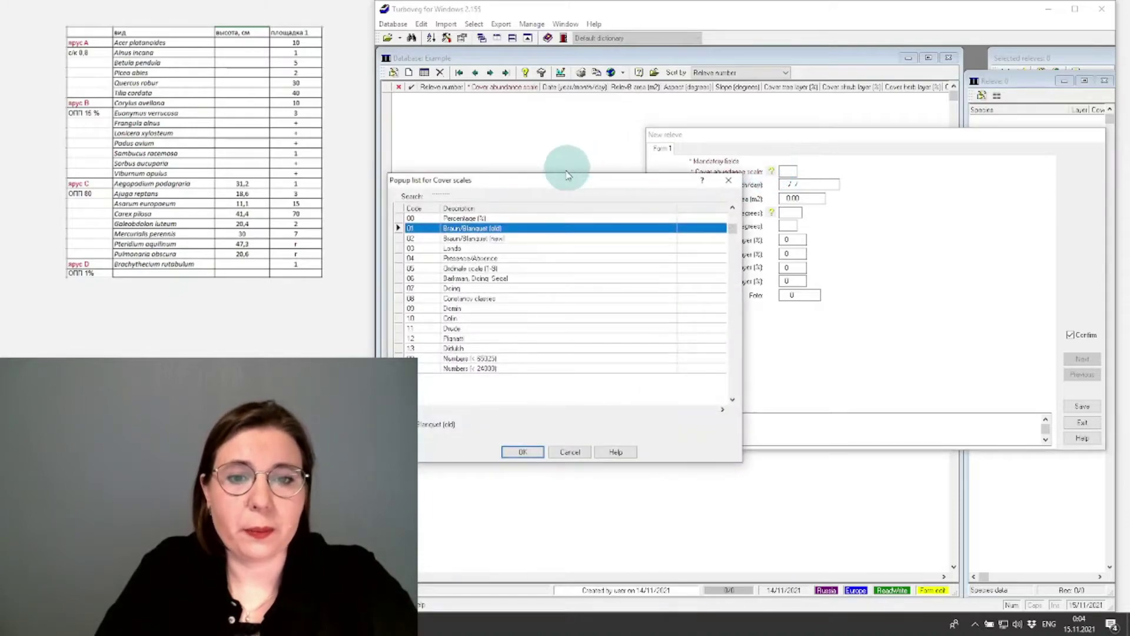
drag(560, 174, 905, 131)
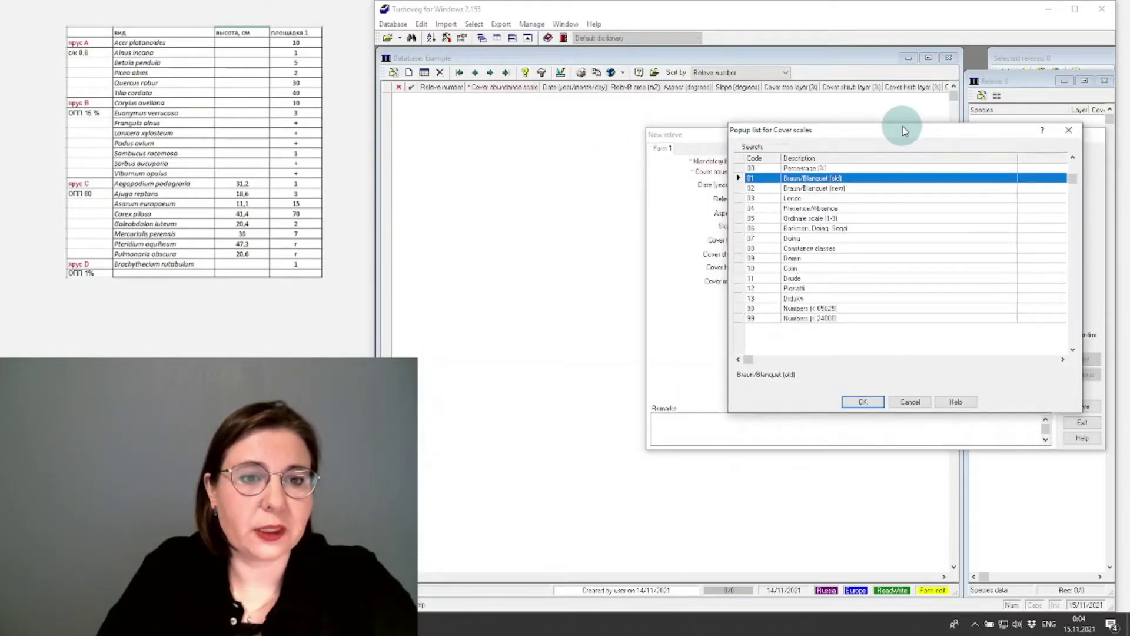
click(763, 169)
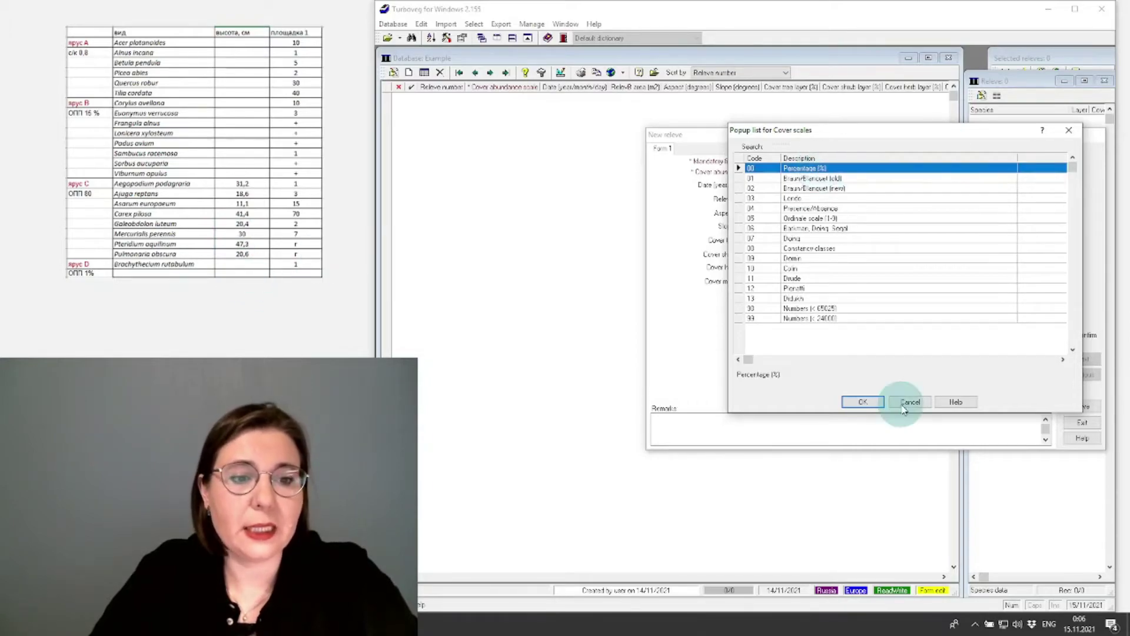
click(860, 404)
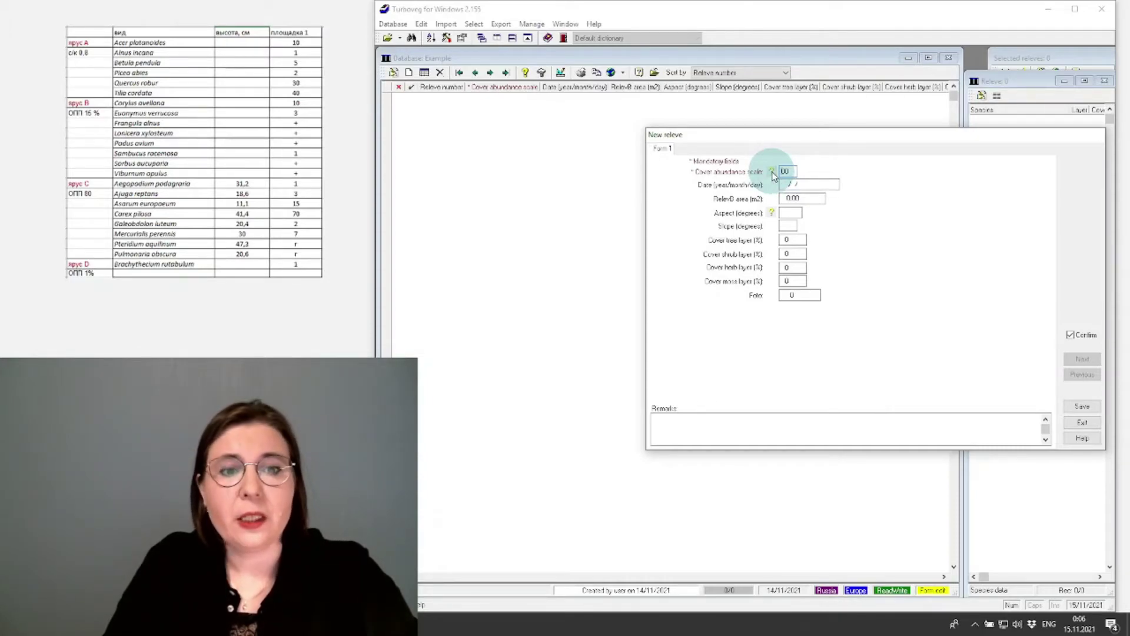
Set the new relevé's aspect to 315 (NW) using the list of aspect codes.
click(771, 214)
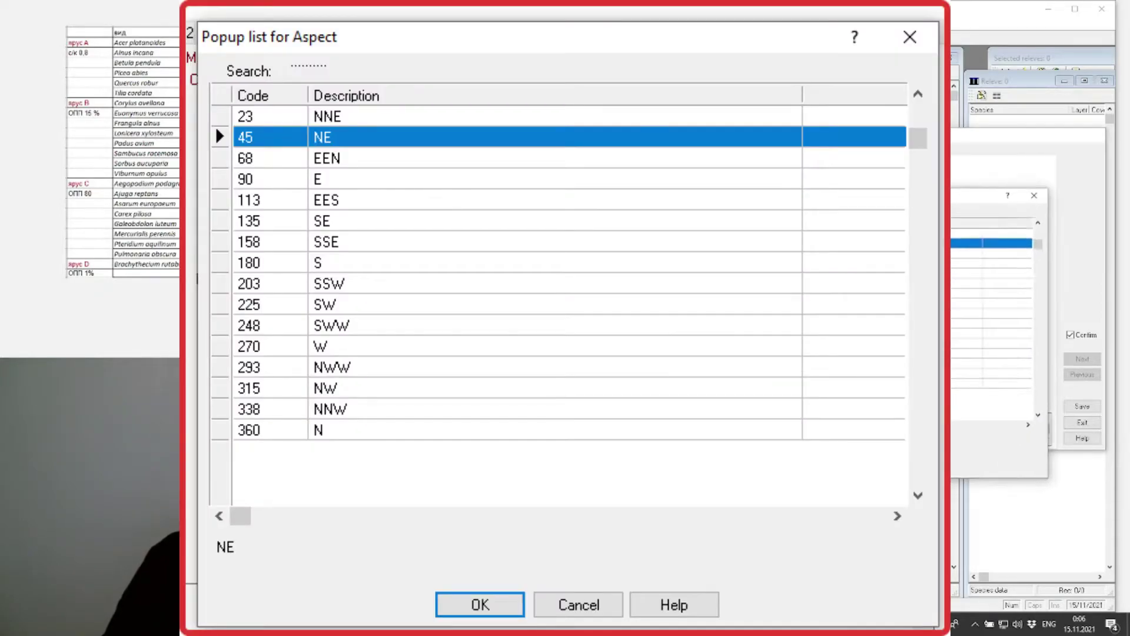
drag(607, 181, 981, 137)
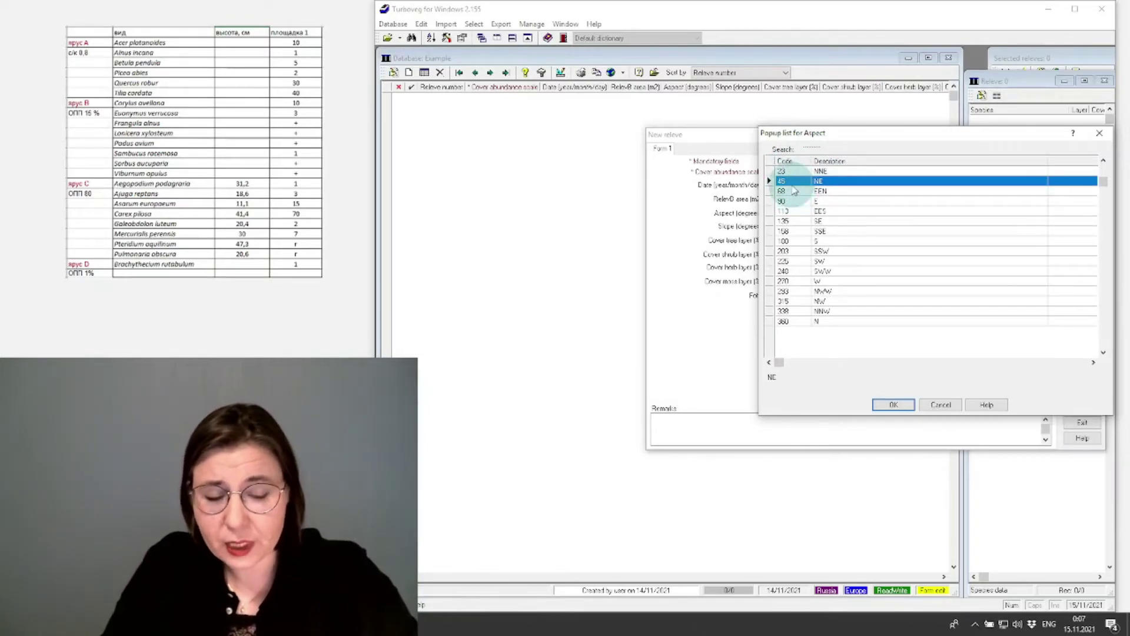
key(Up)
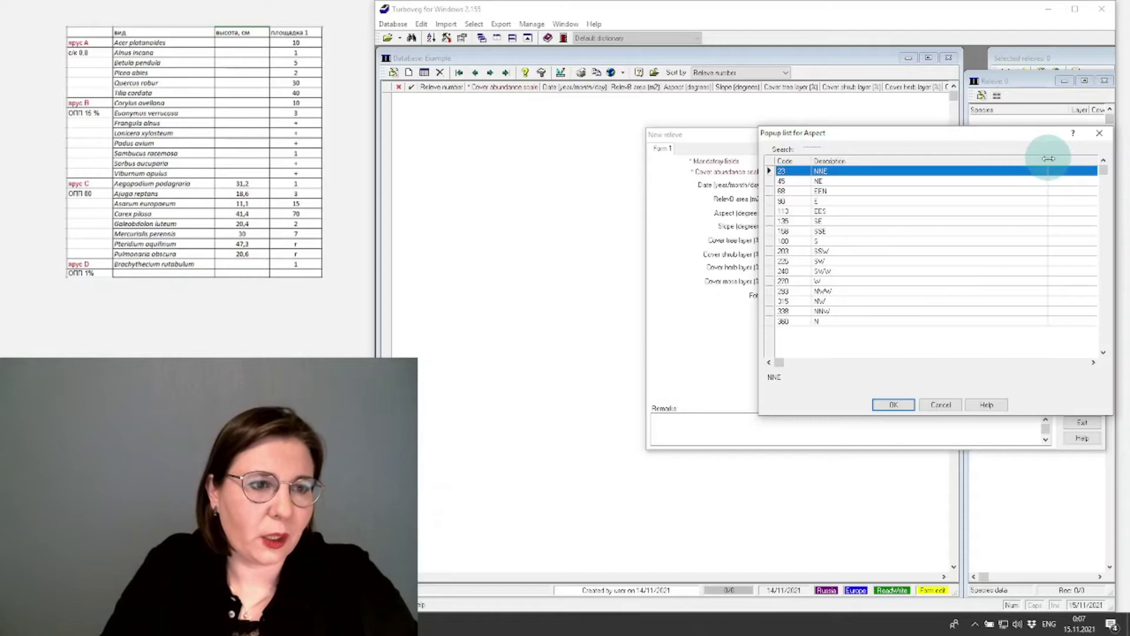
drag(1048, 161, 860, 169)
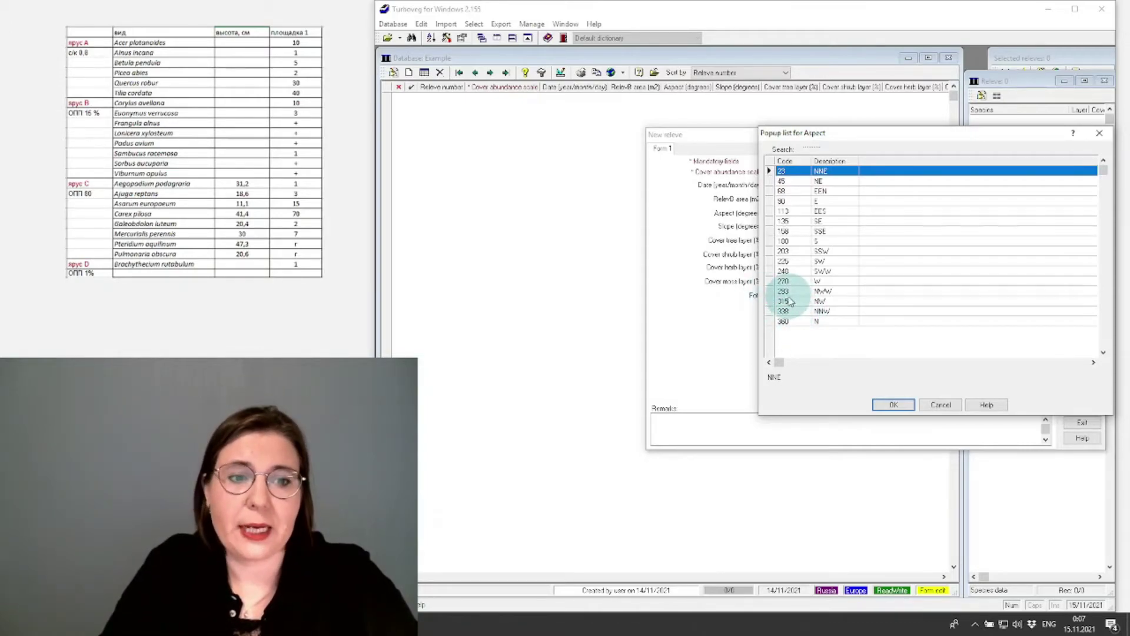
click(821, 302)
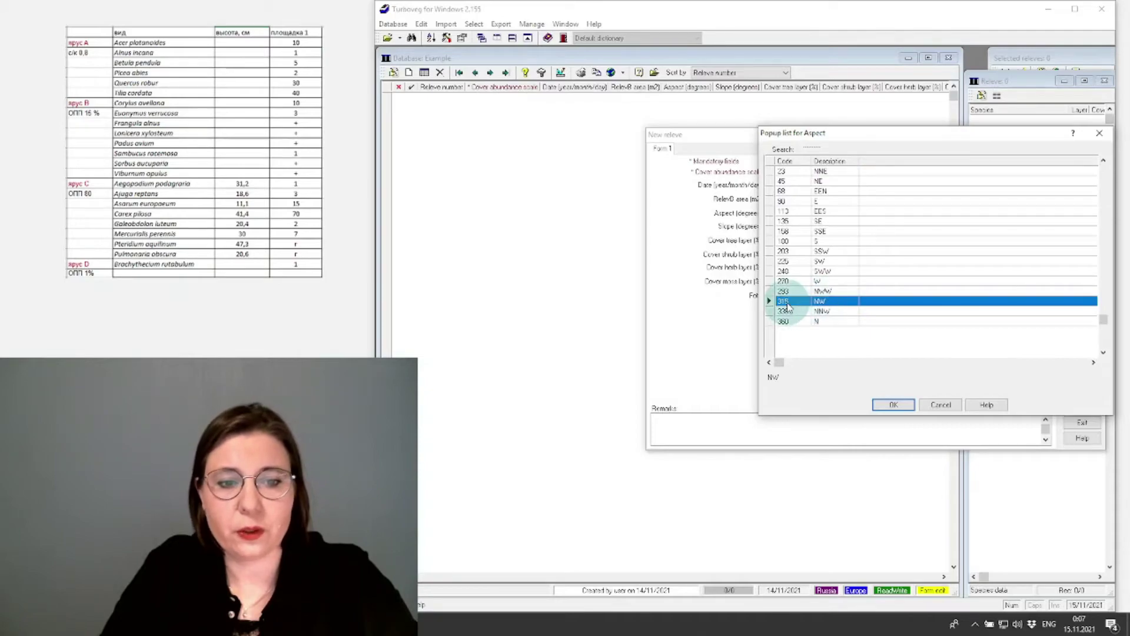
click(894, 405)
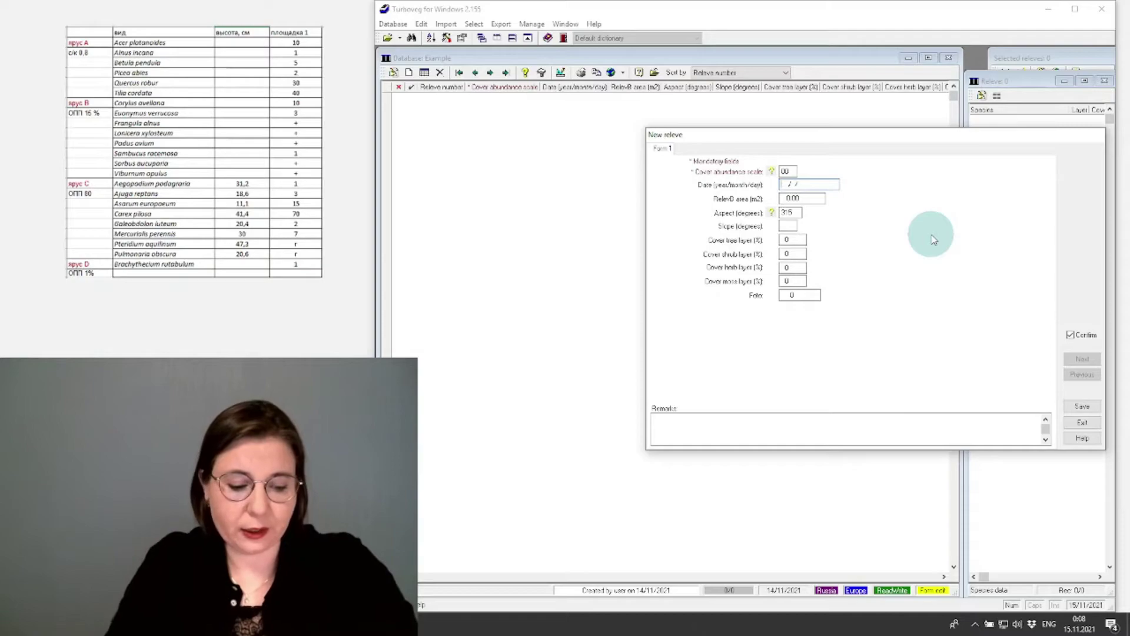
Enter the date 2021/07/15, a relevé area of 400 m2 and a slope of 7 degrees for the new relevé.
text(0)
text(211)
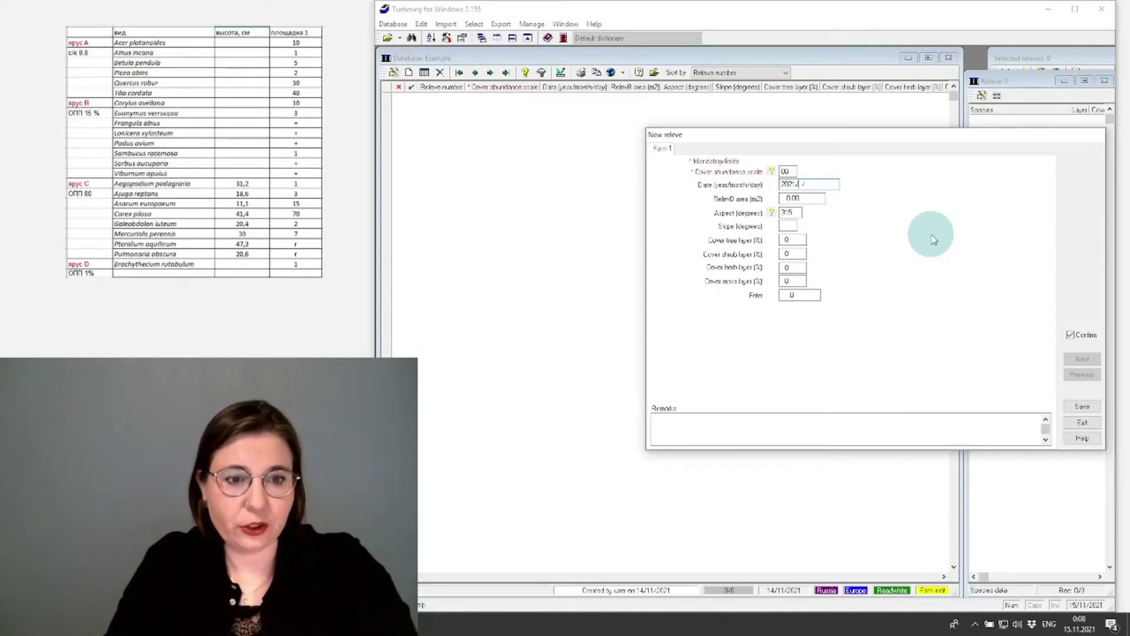
text(15)
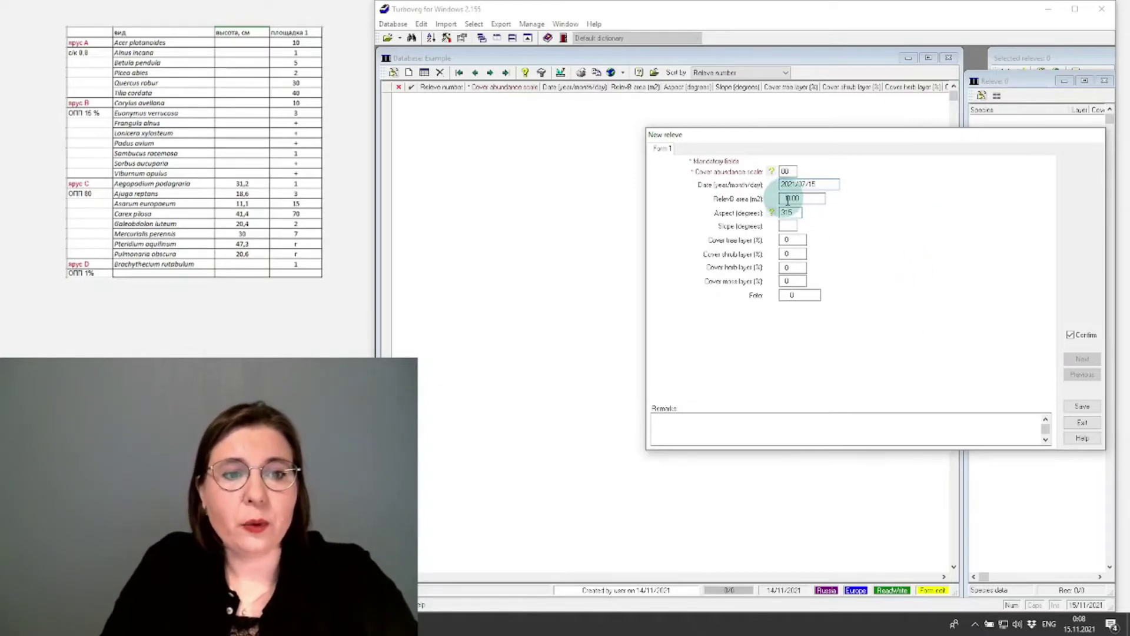
double_click(789, 199)
text(400)
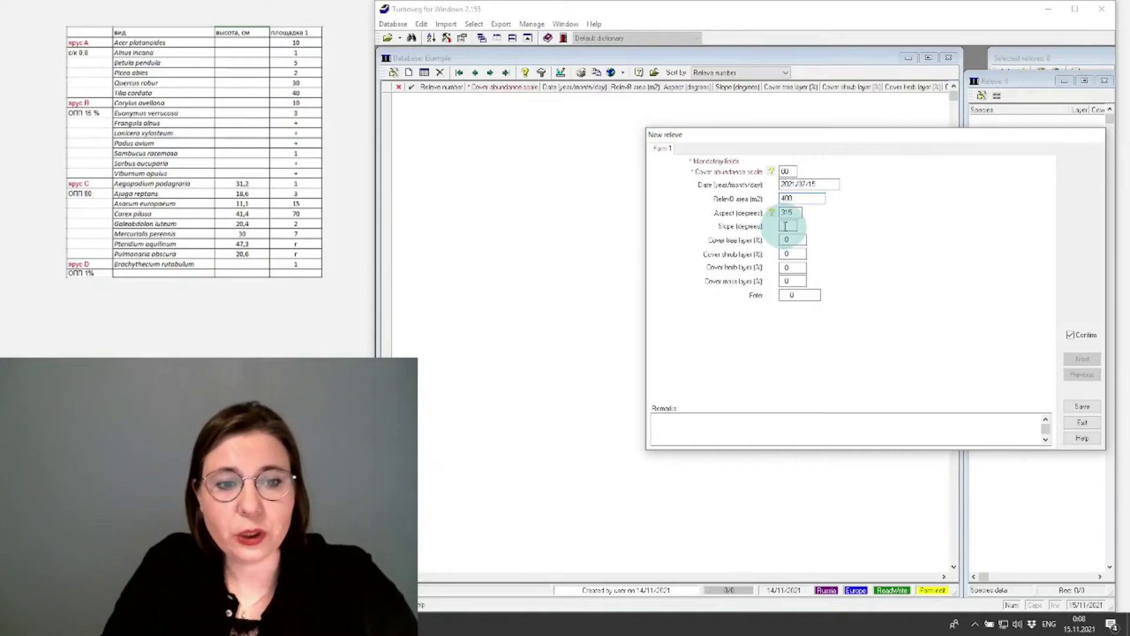
click(789, 225)
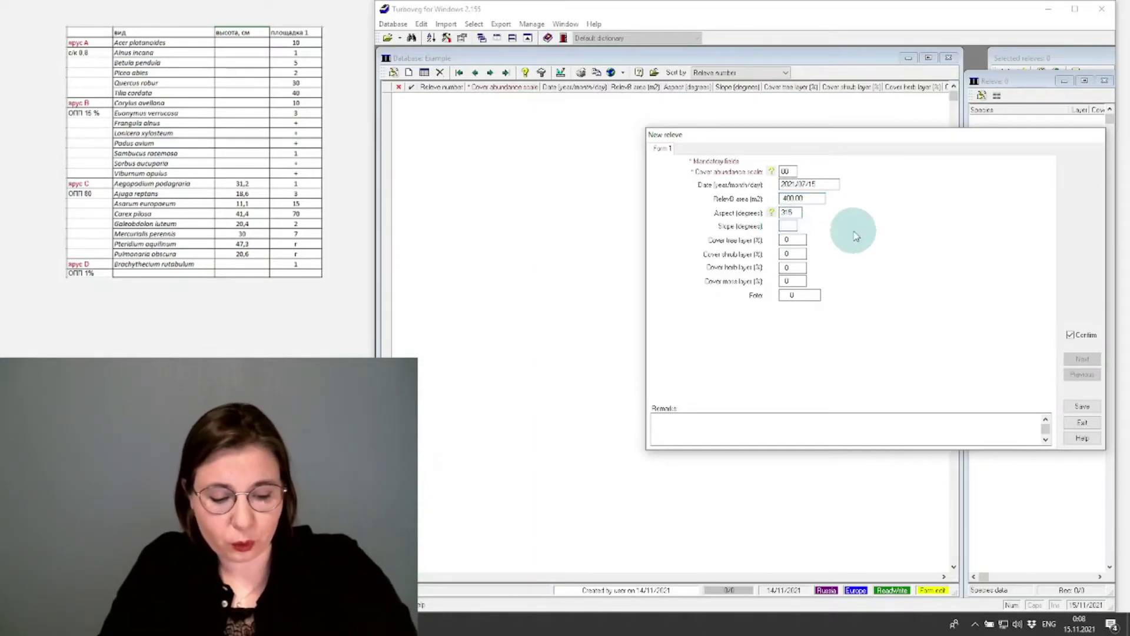
text(7)
Enter the layer covers for the new relevé: tree 80 %, shrub 15 %, herb 80 % and moss 1 %.
click(789, 241)
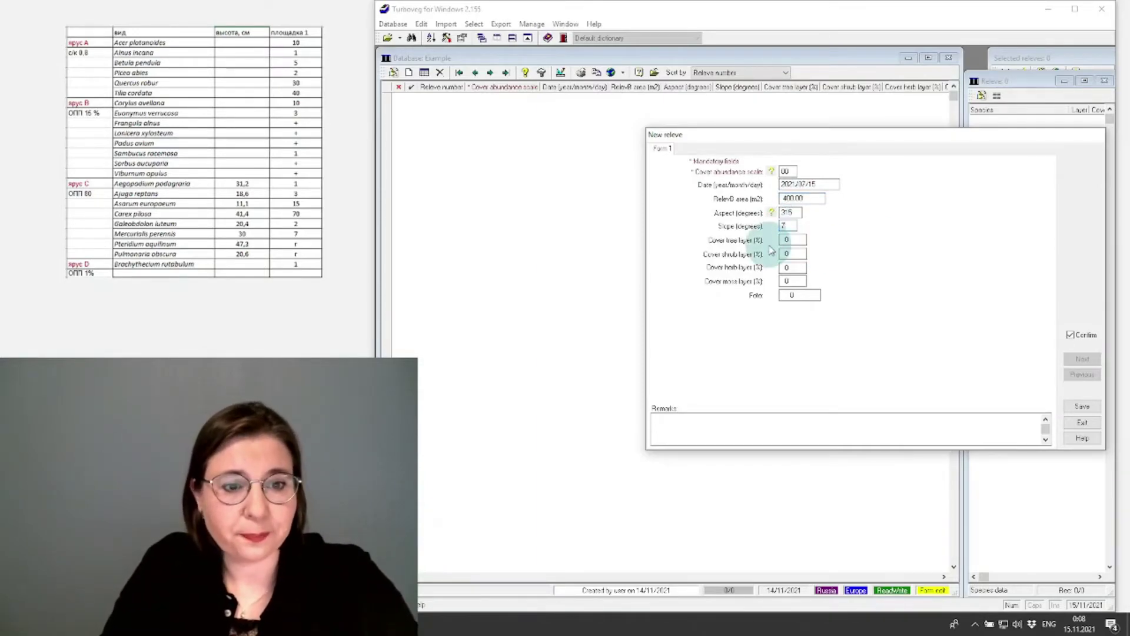
click(783, 283)
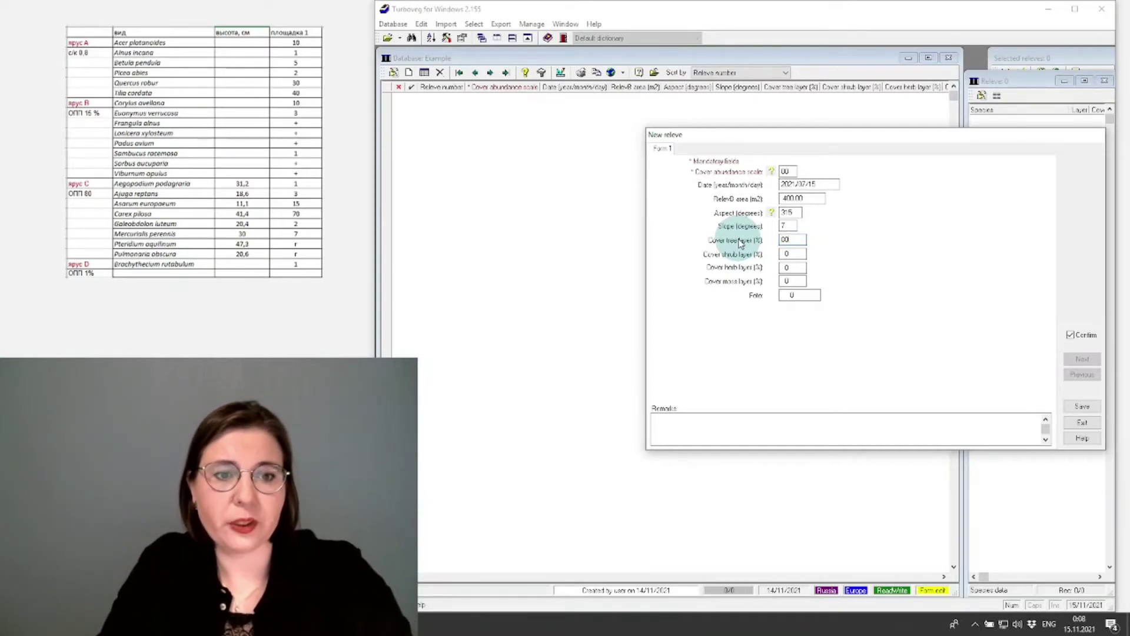
key(BackSpace)
key(BackSpace)
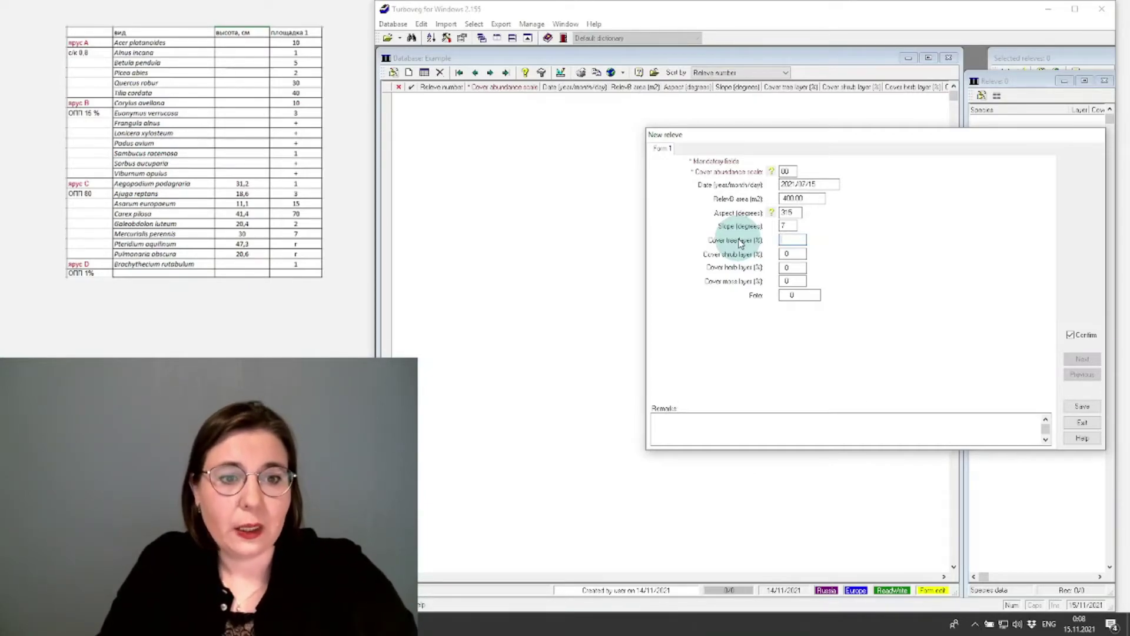
text(0)
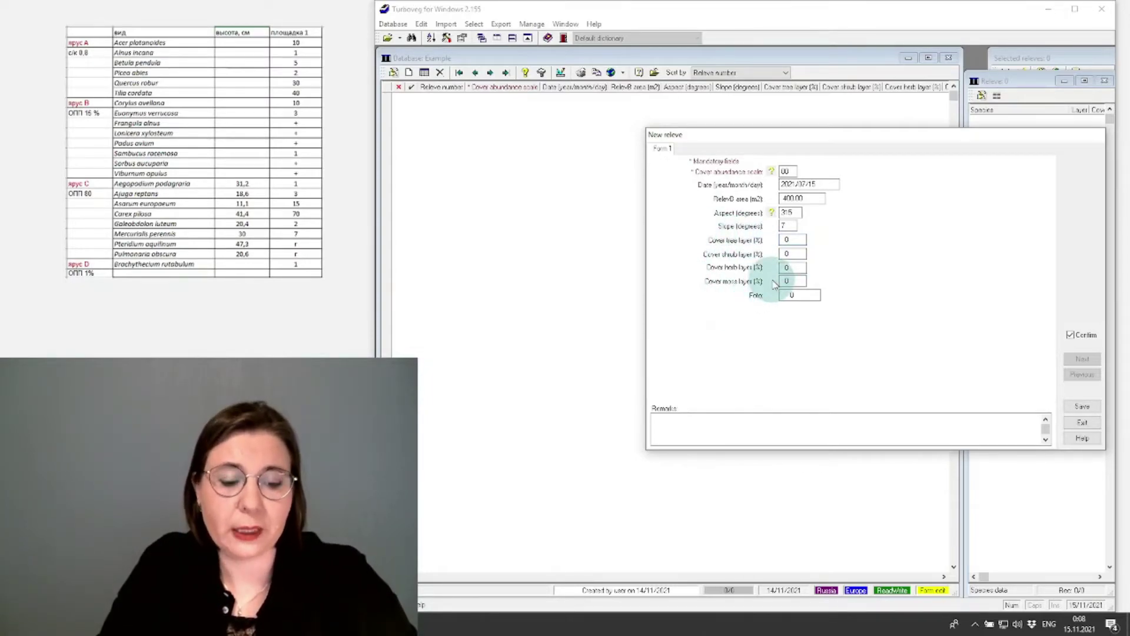
key(BackSpace)
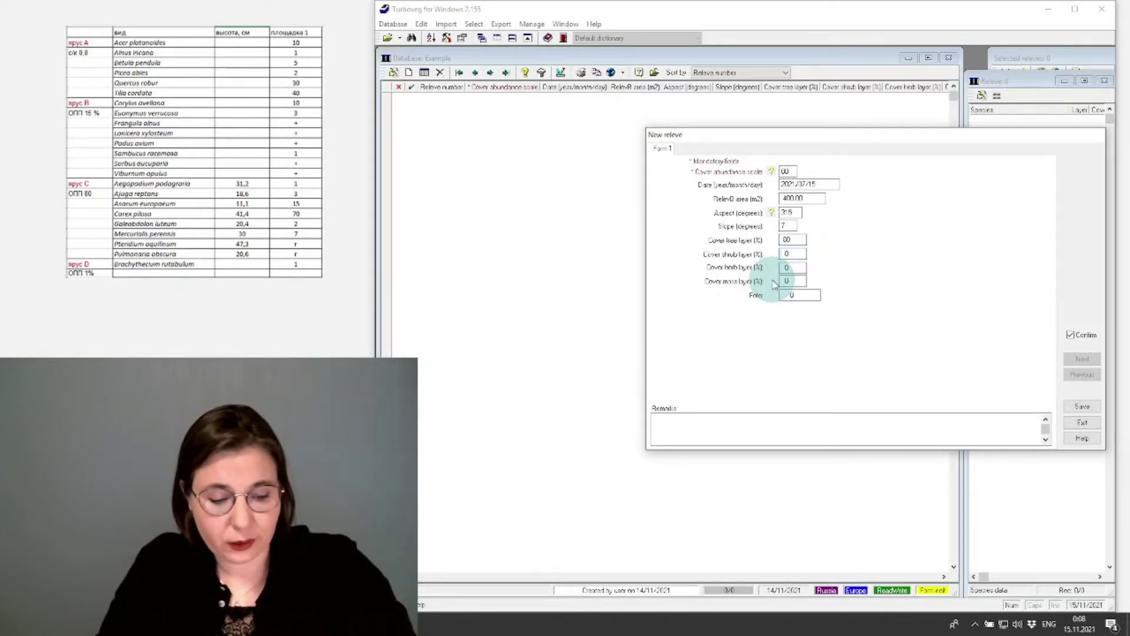
key(BackSpace)
text(15)
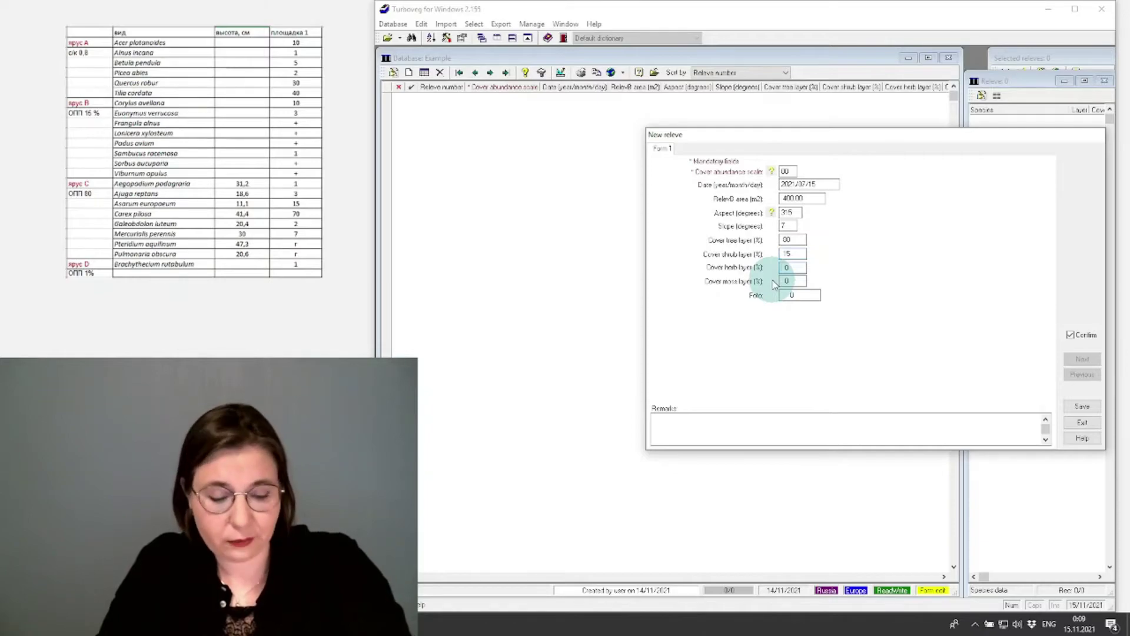
key(BackSpace)
text(00)
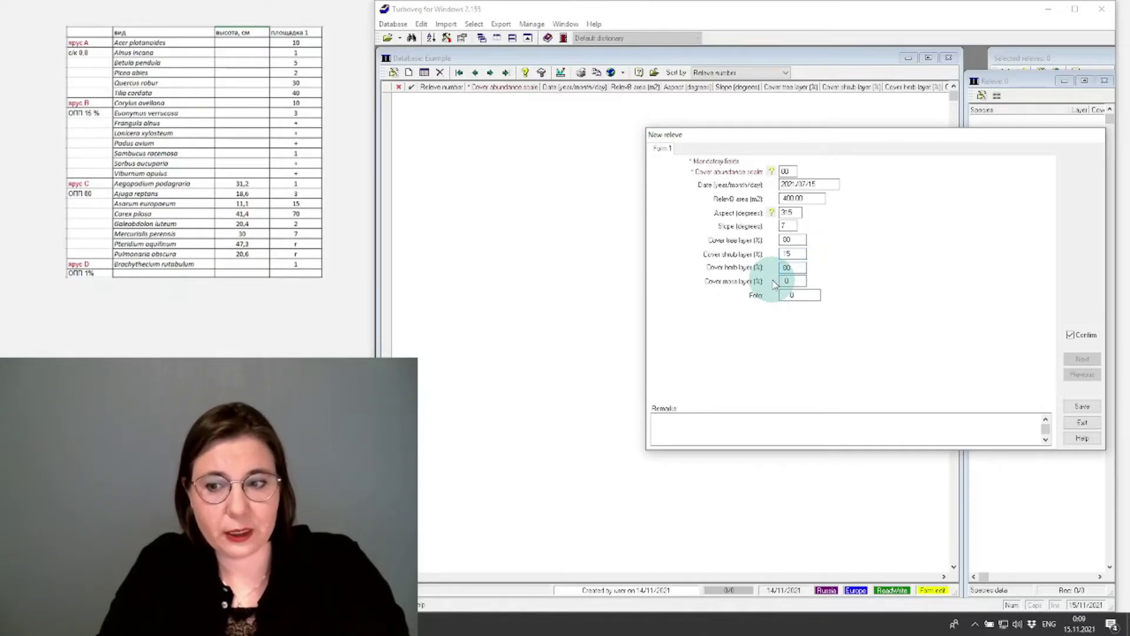
key(BackSpace)
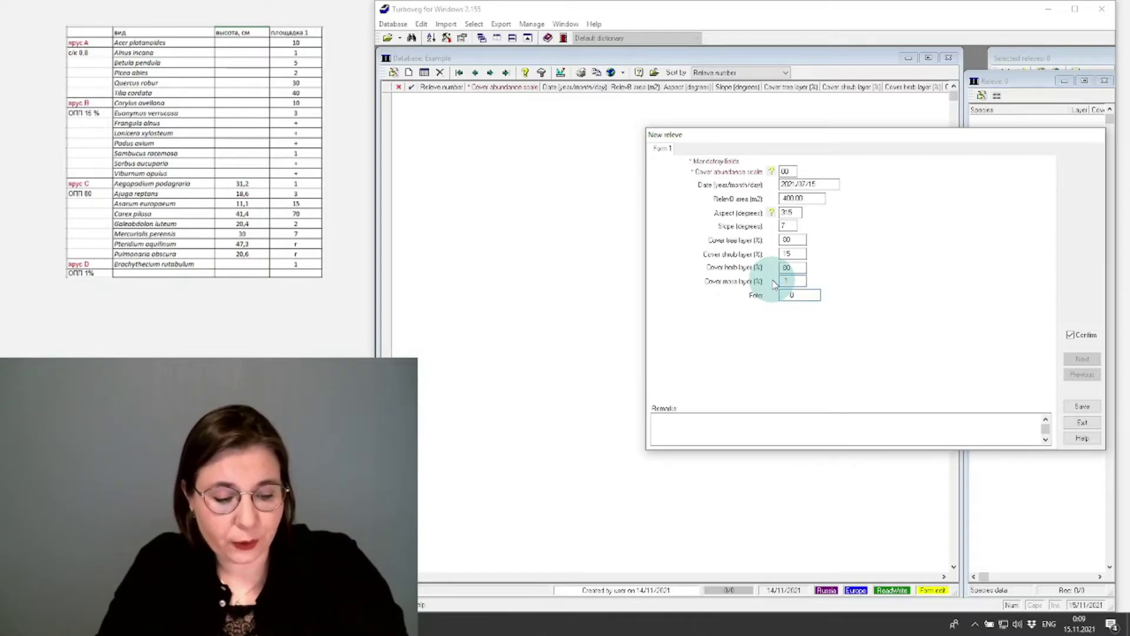
Enter 4256 in the new relevé's Foto field.
text(4)
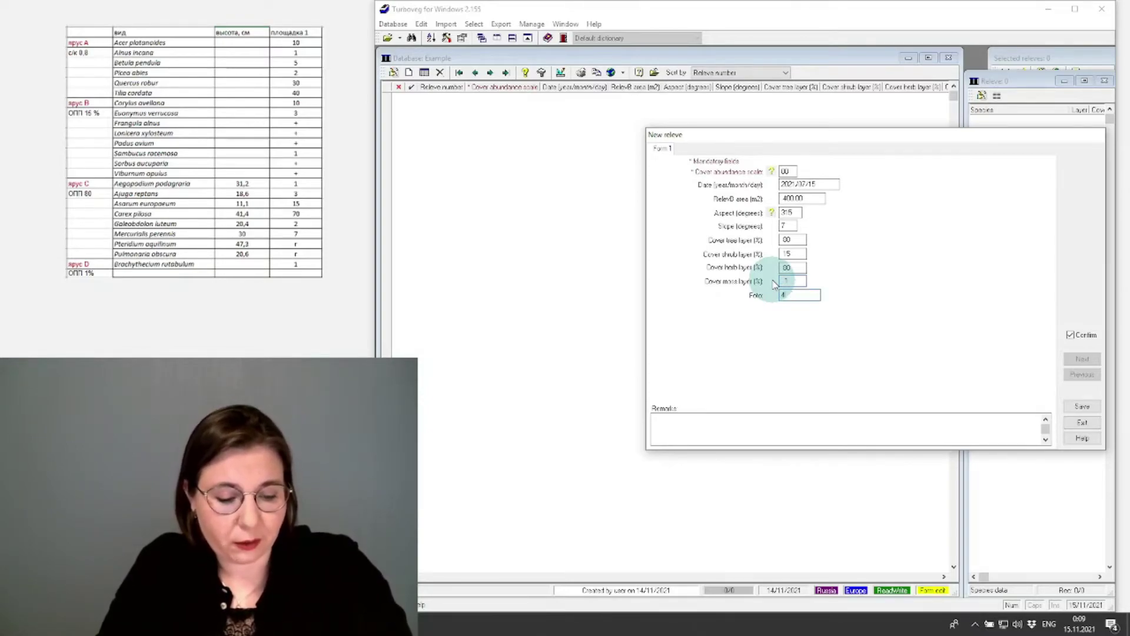
text(,5,6)
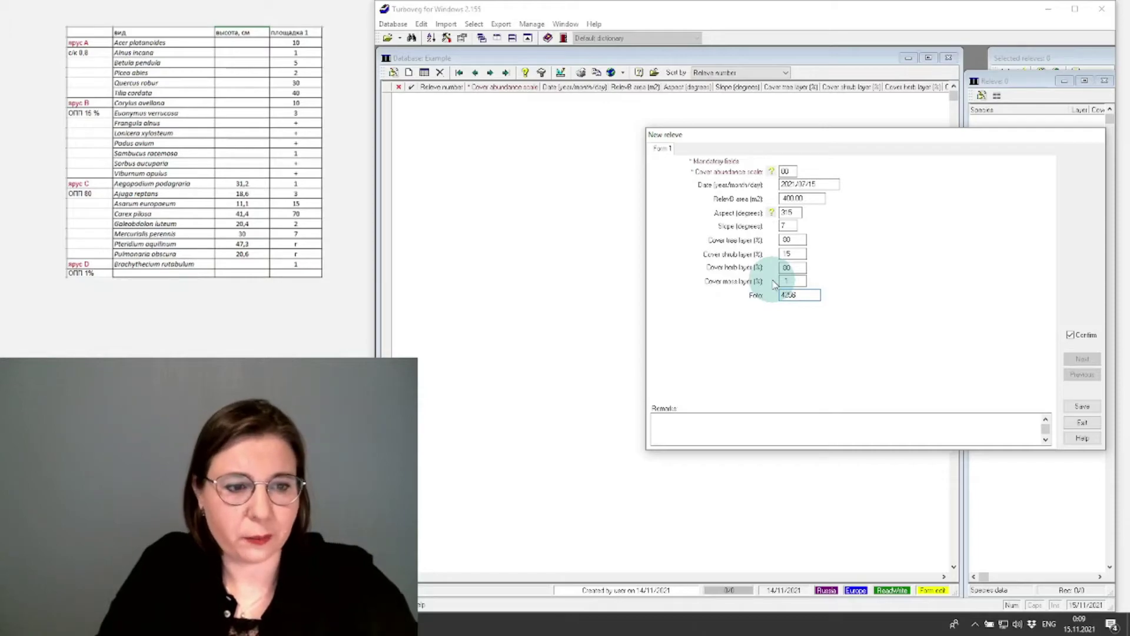
click(800, 301)
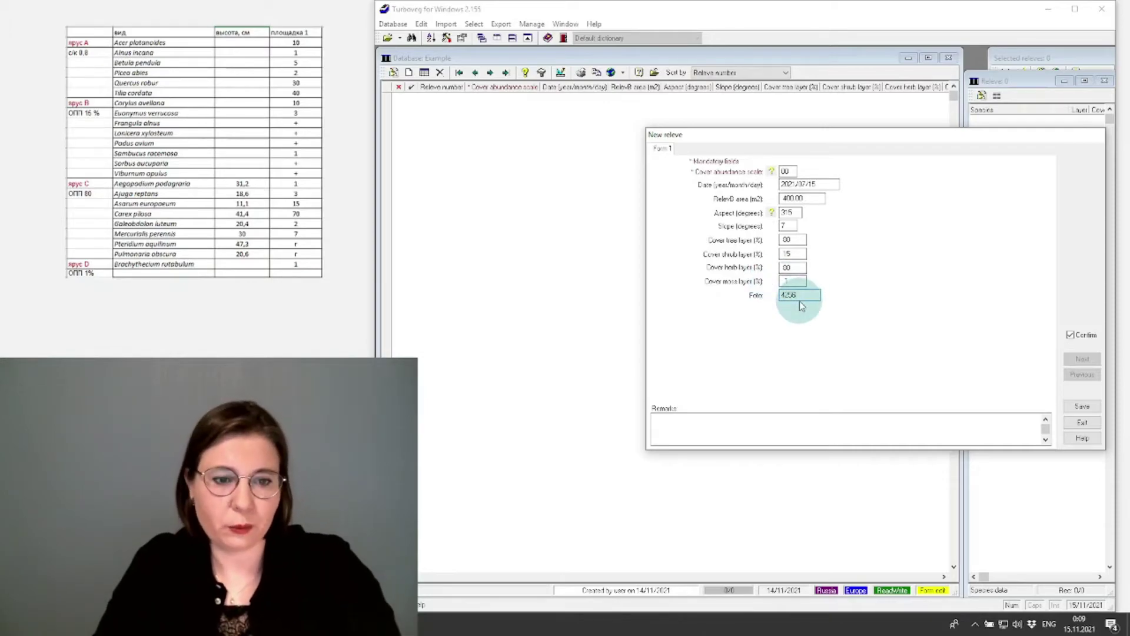
Enter the remark "гербарный лист № 5" for the new relevé and save its header data.
click(664, 425)
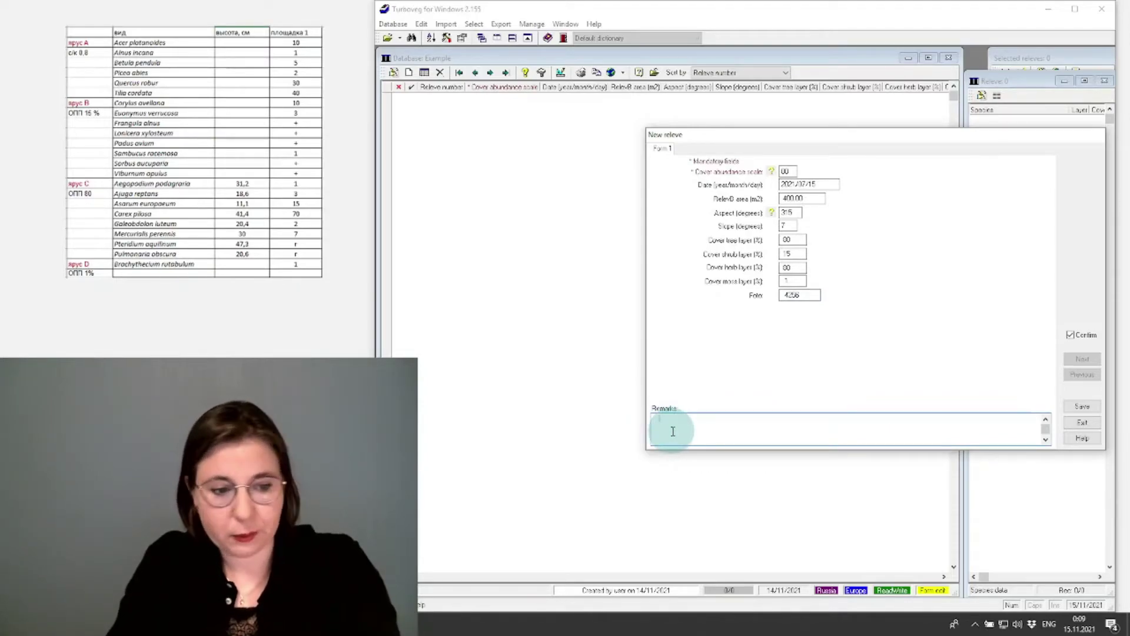
key(alt+shift)
text(геоба)
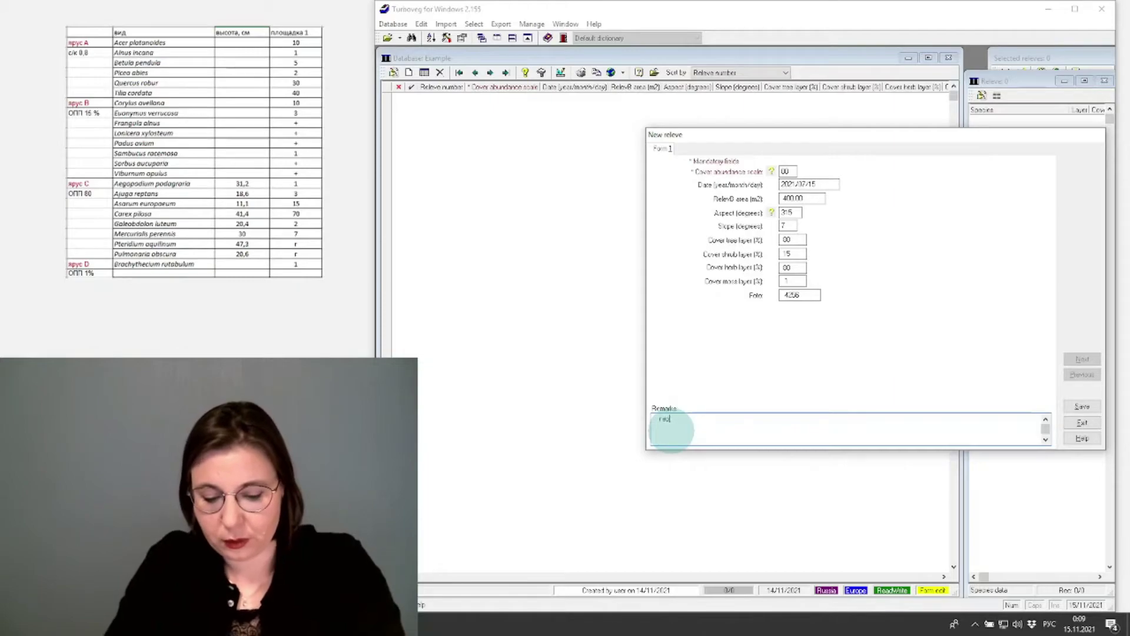
text(тани)
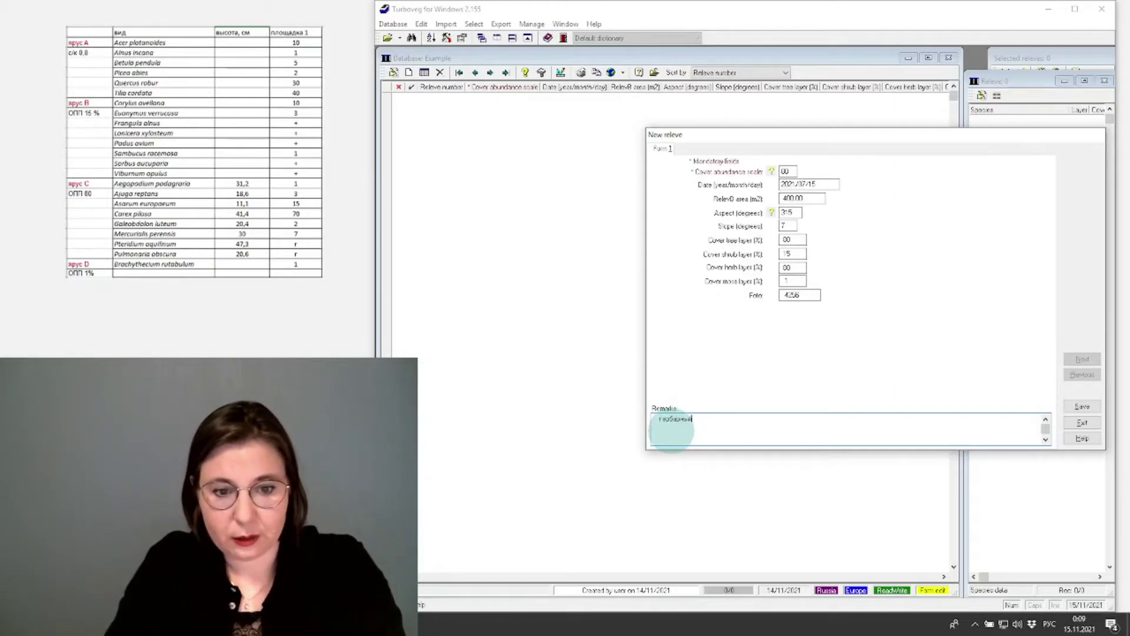
text( лист)
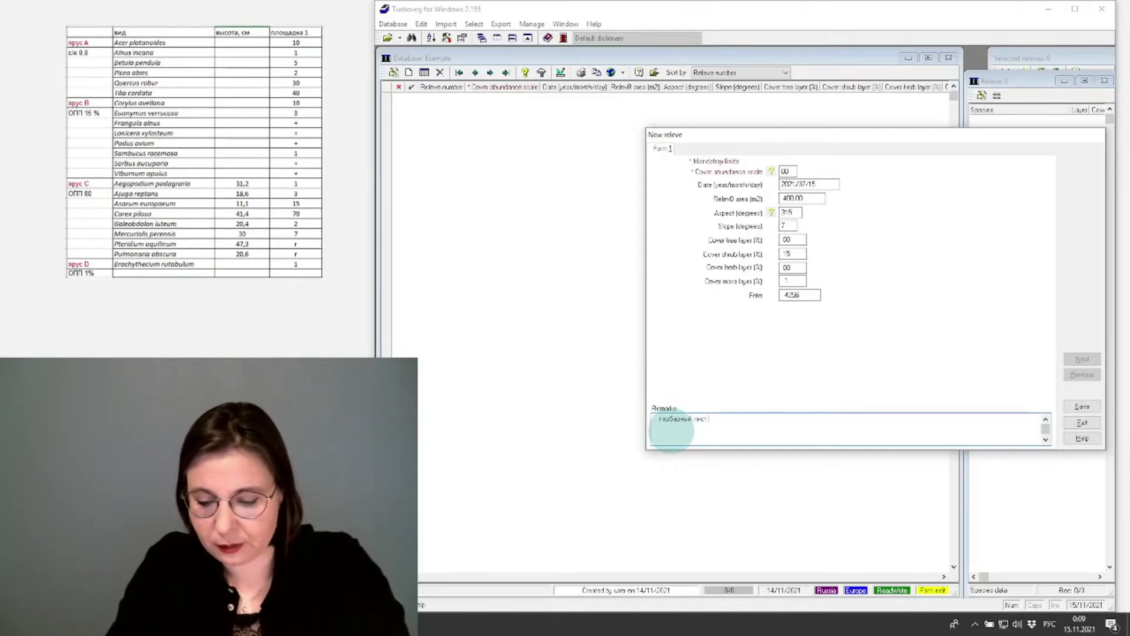
text( № 5)
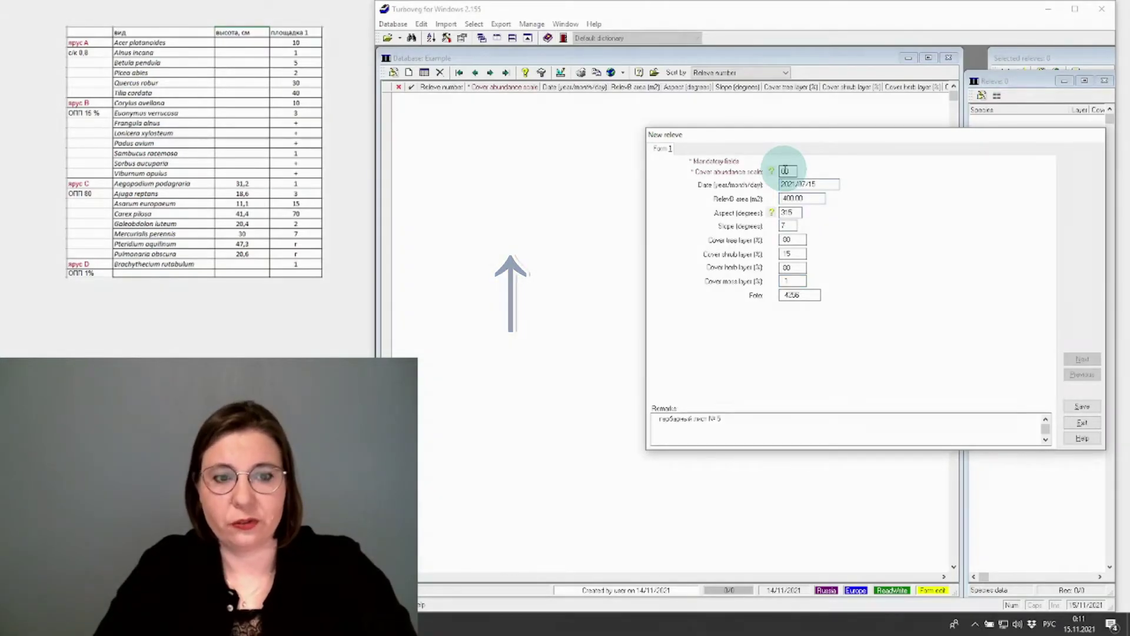
key(alt+shift)
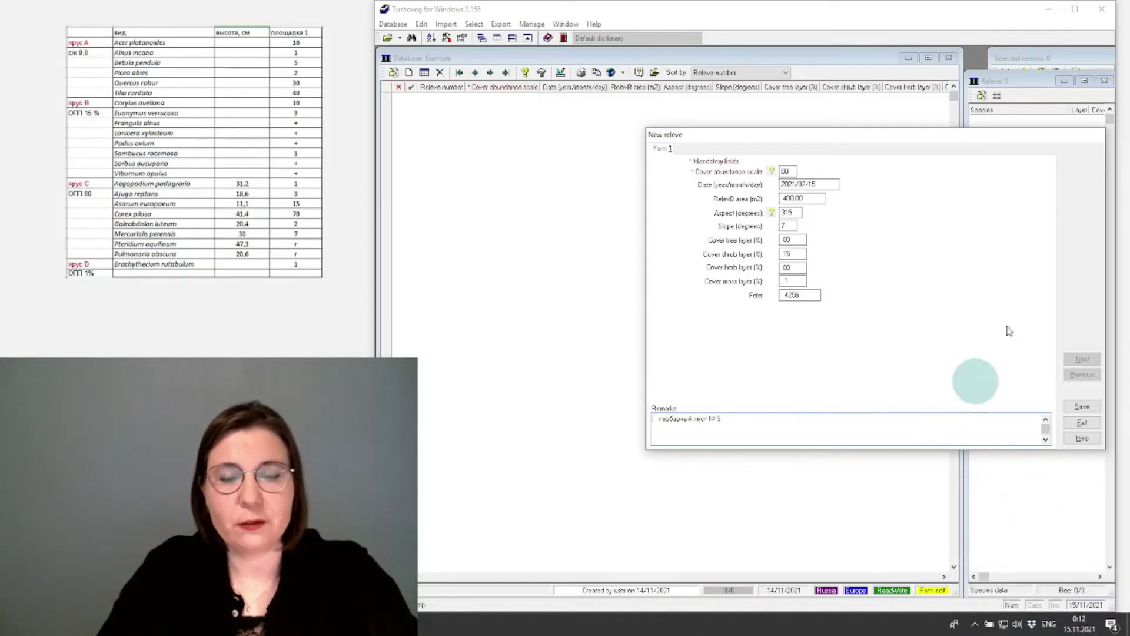
key(alt+s)
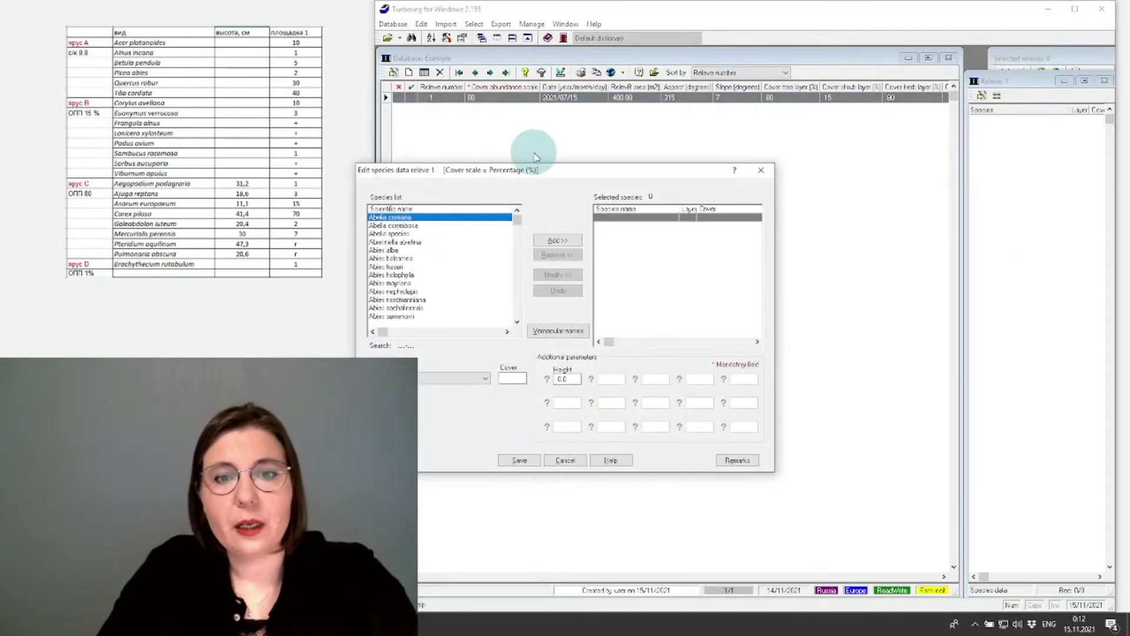
Add Acer platanoides to the relevé's species in layer 1 - Tree layer (high) with cover 10.
drag(551, 171, 874, 139)
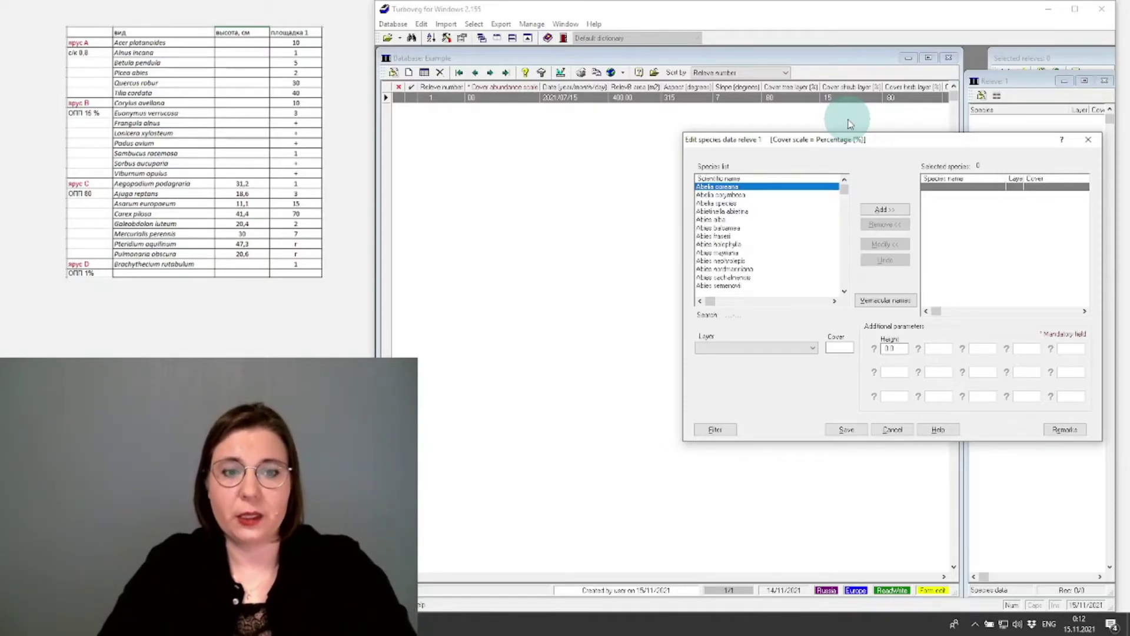
text(AC)
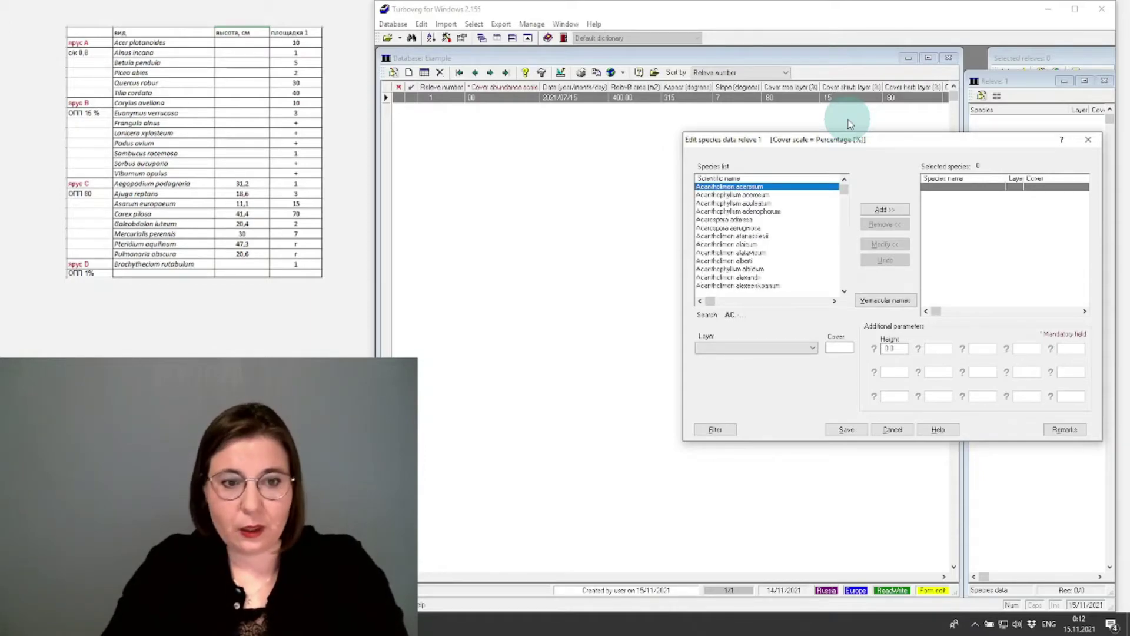
text(E PLA)
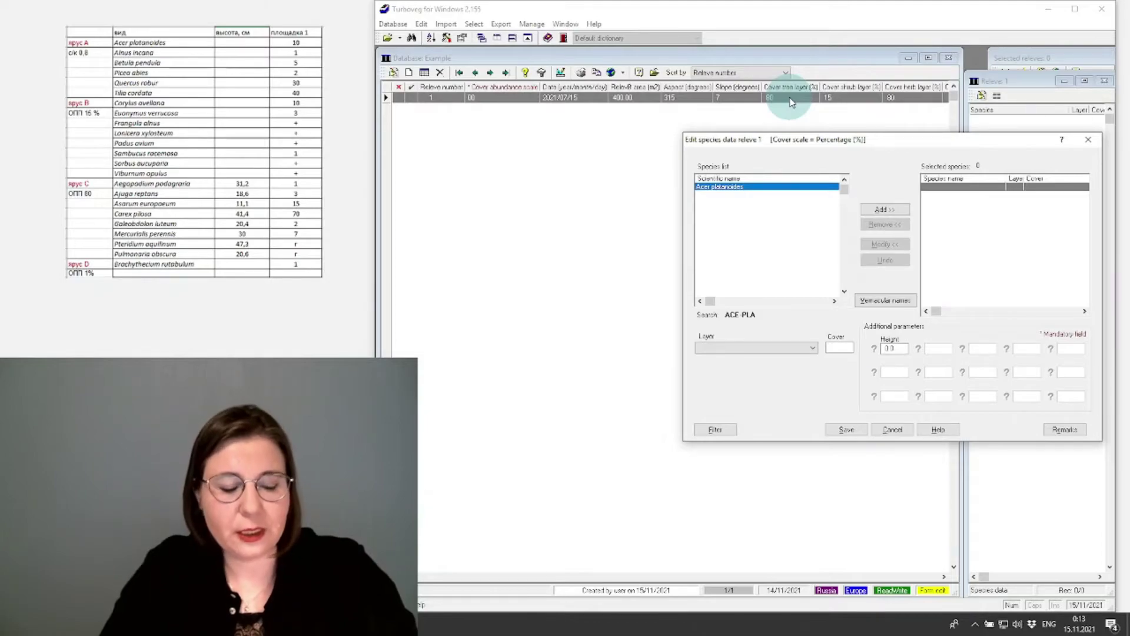
key(Return)
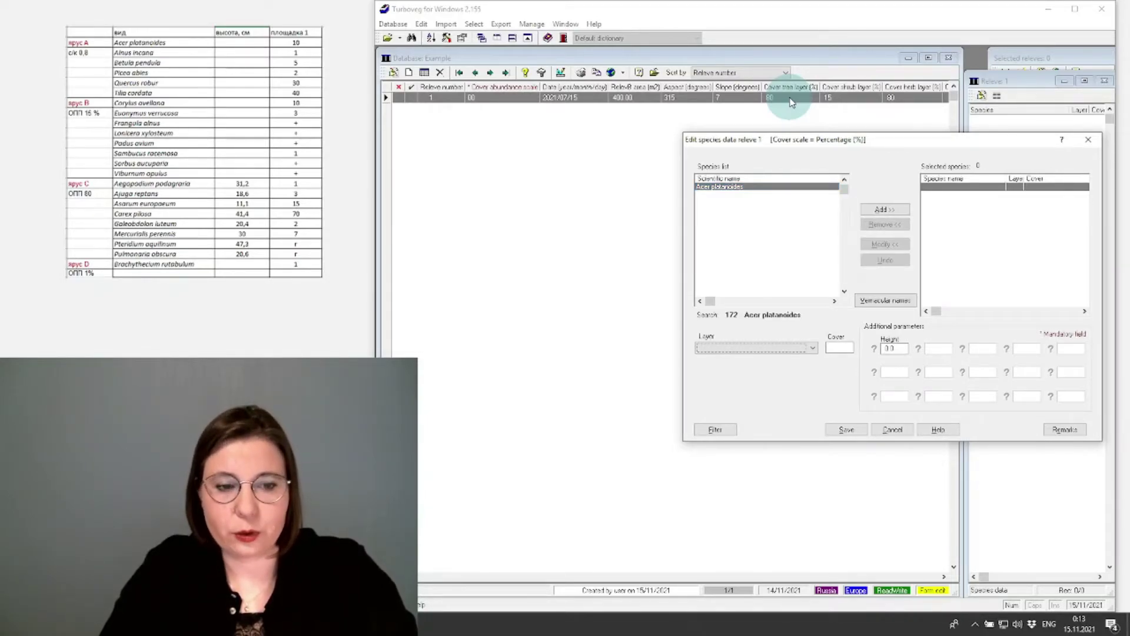
click(814, 350)
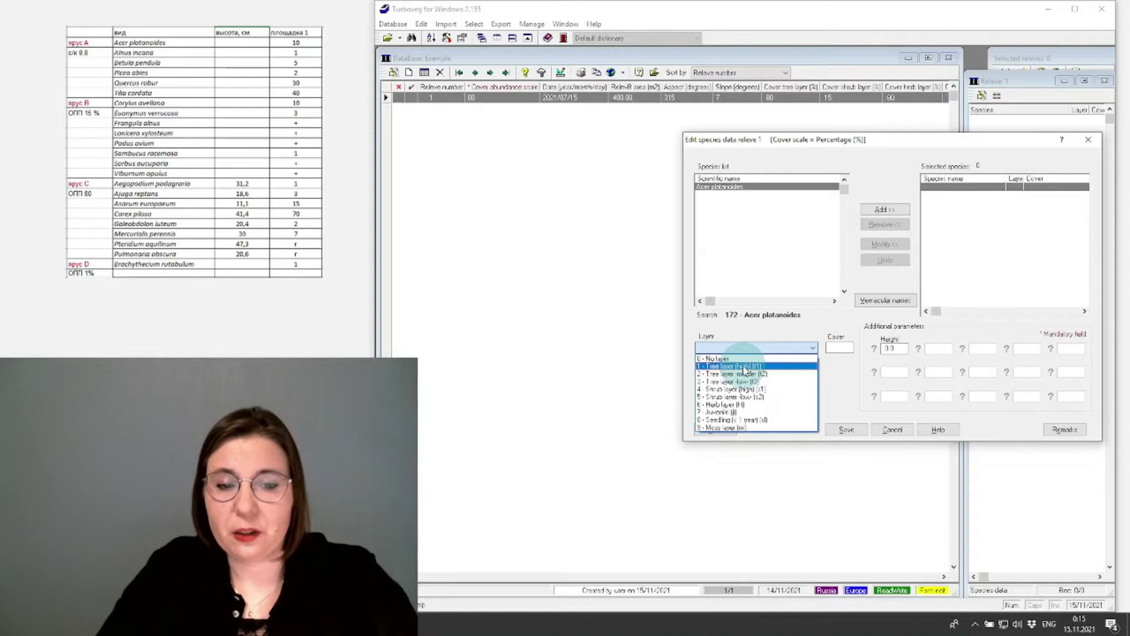
click(745, 367)
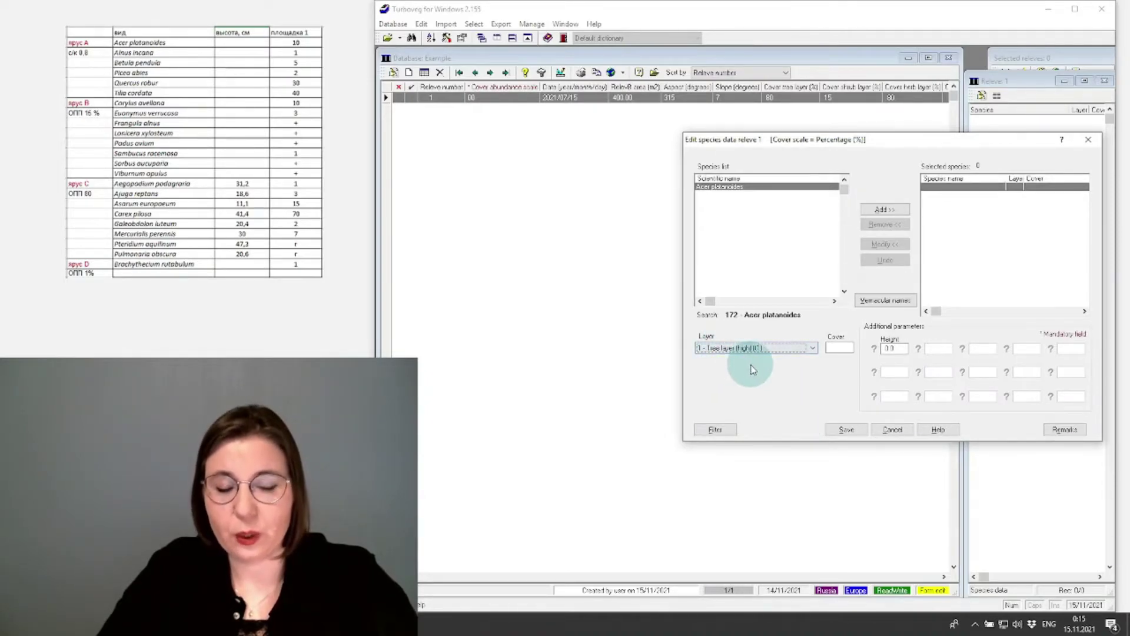
key(Tab)
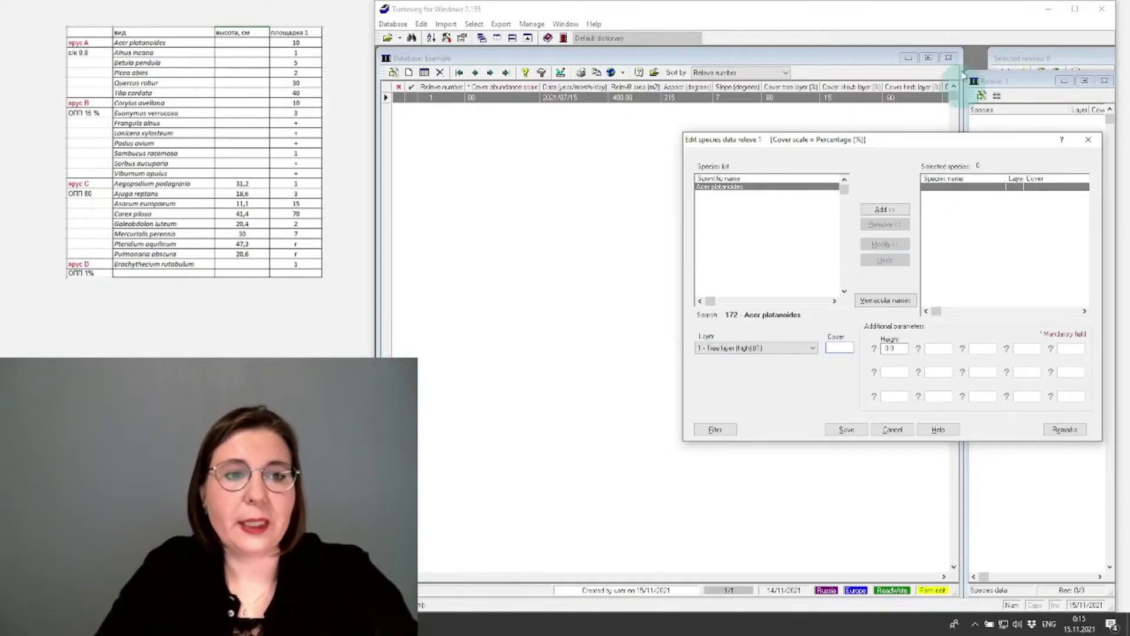
text(10)
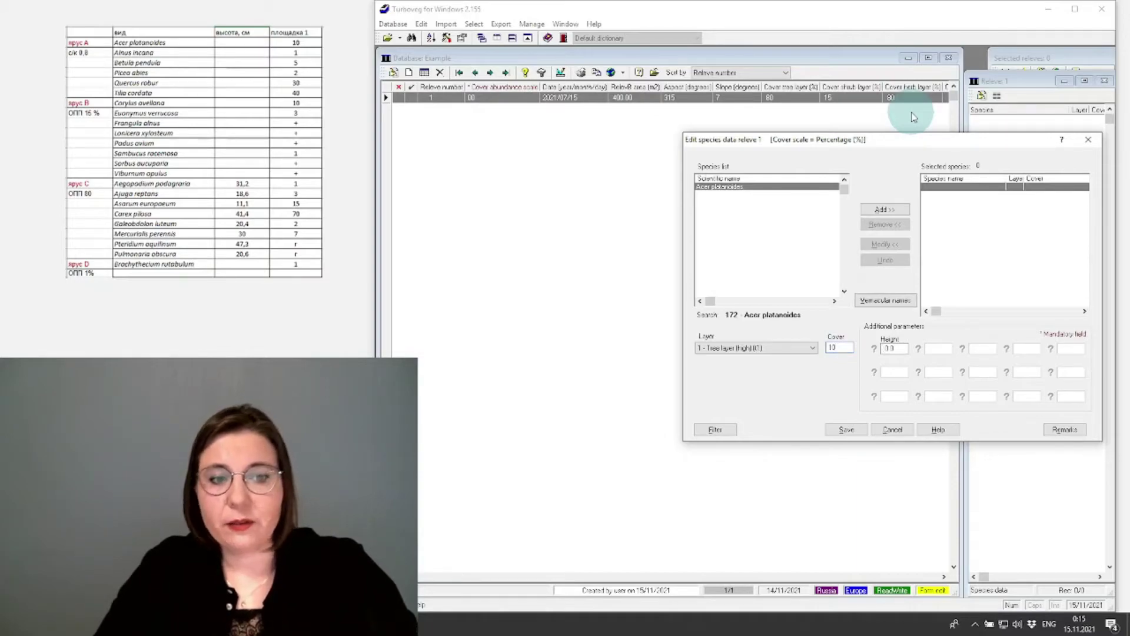
key(Tab)
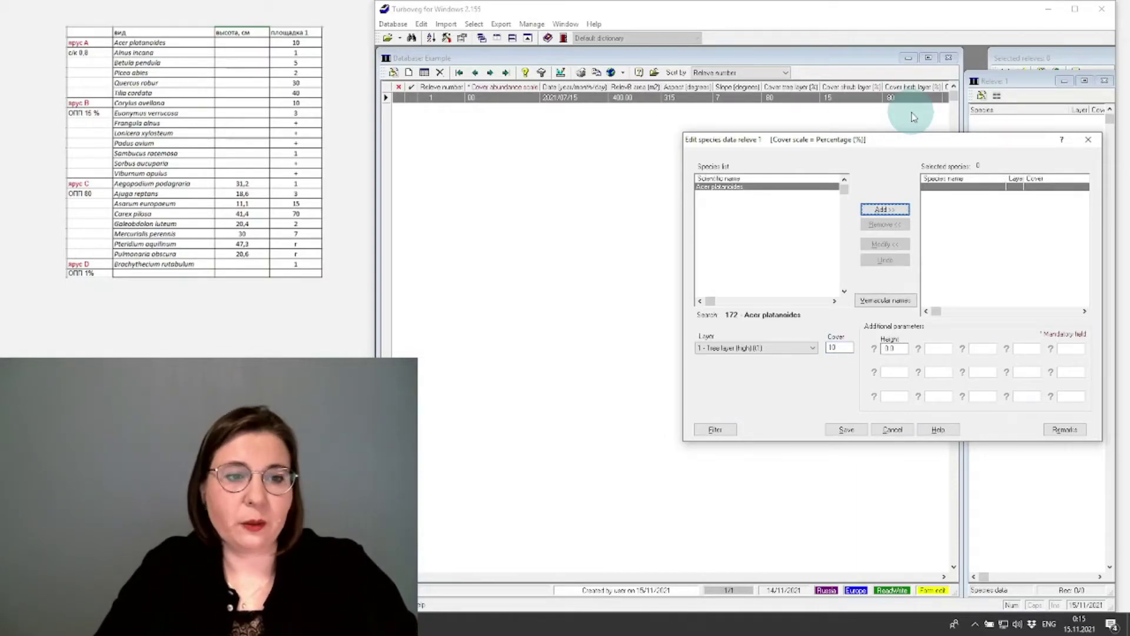
key(Return)
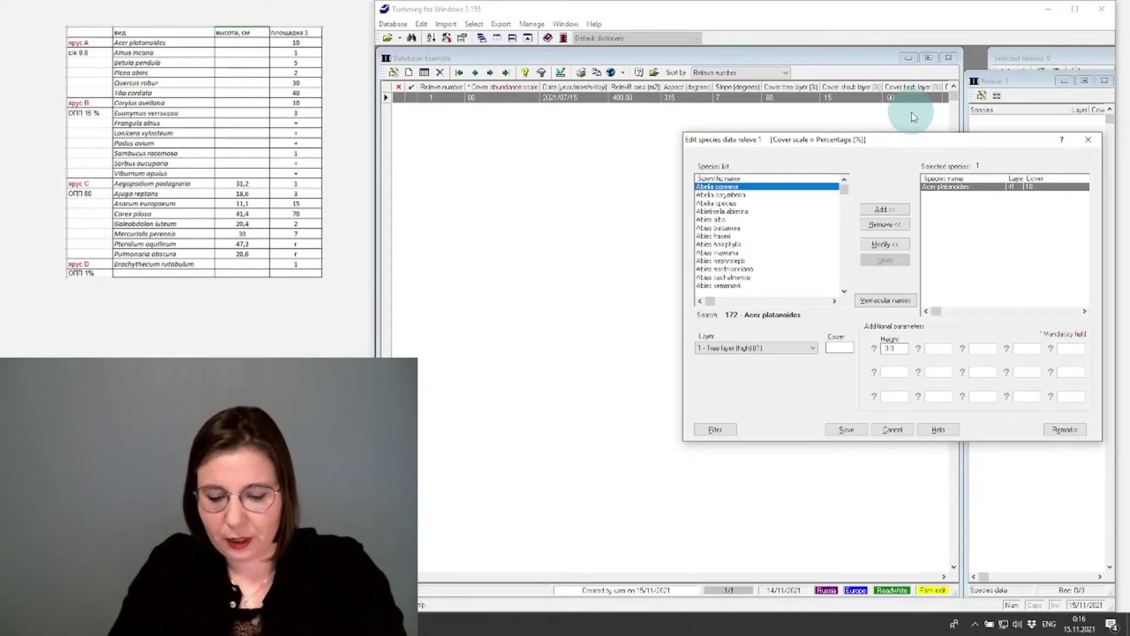
Add Alnus incana to the relevé's species in layer 2 - Tree layer middle with cover 1.
text(ALN INC)
key(Return)
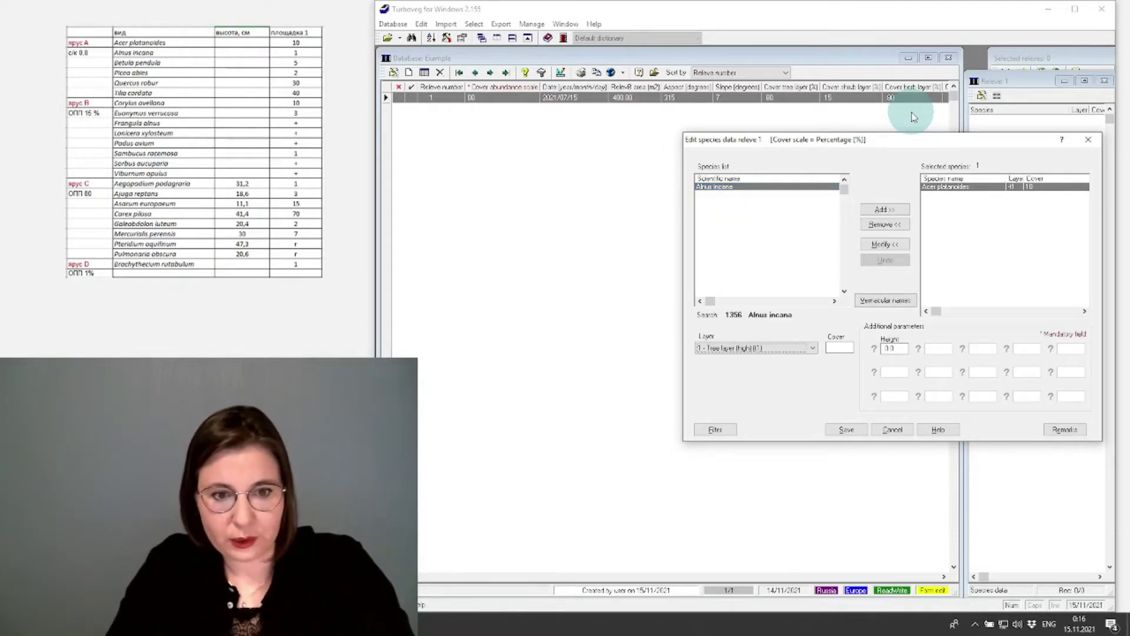
key(Down)
key(Return)
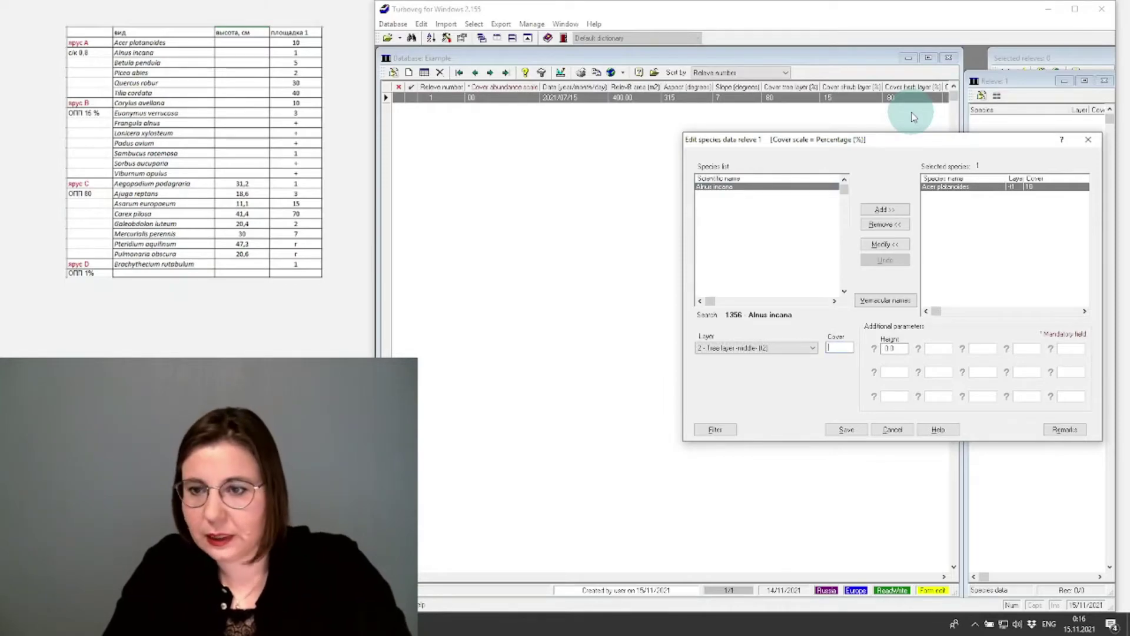
text(1)
key(Return)
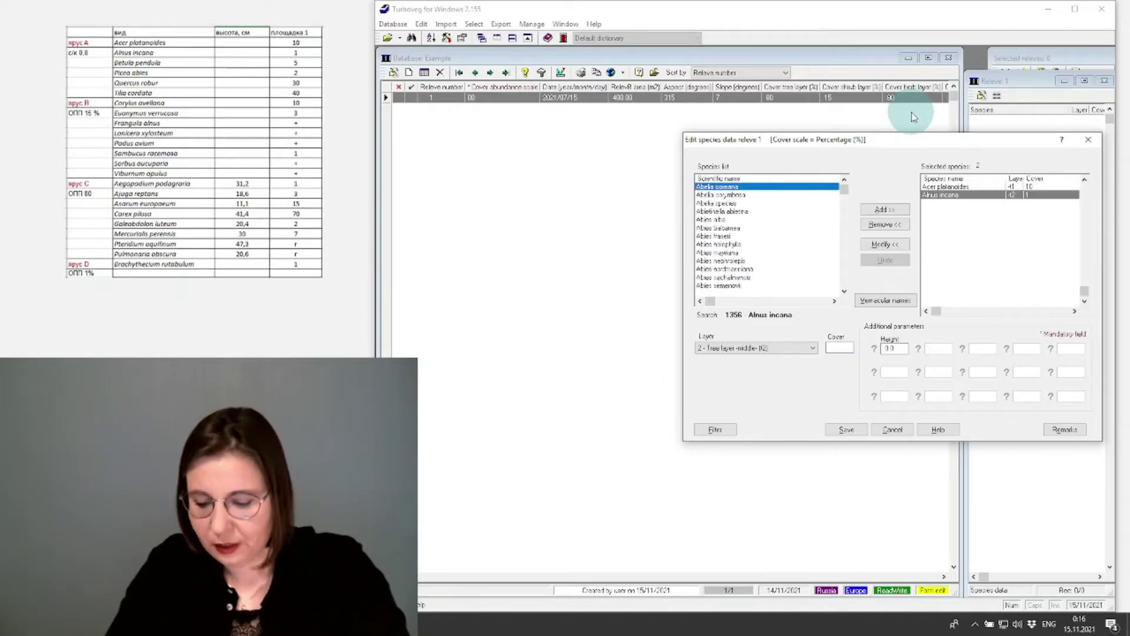
Add Betula pendula to the relevé's species in layer 1 - Tree layer (high) with cover 5.
text(betu pen)
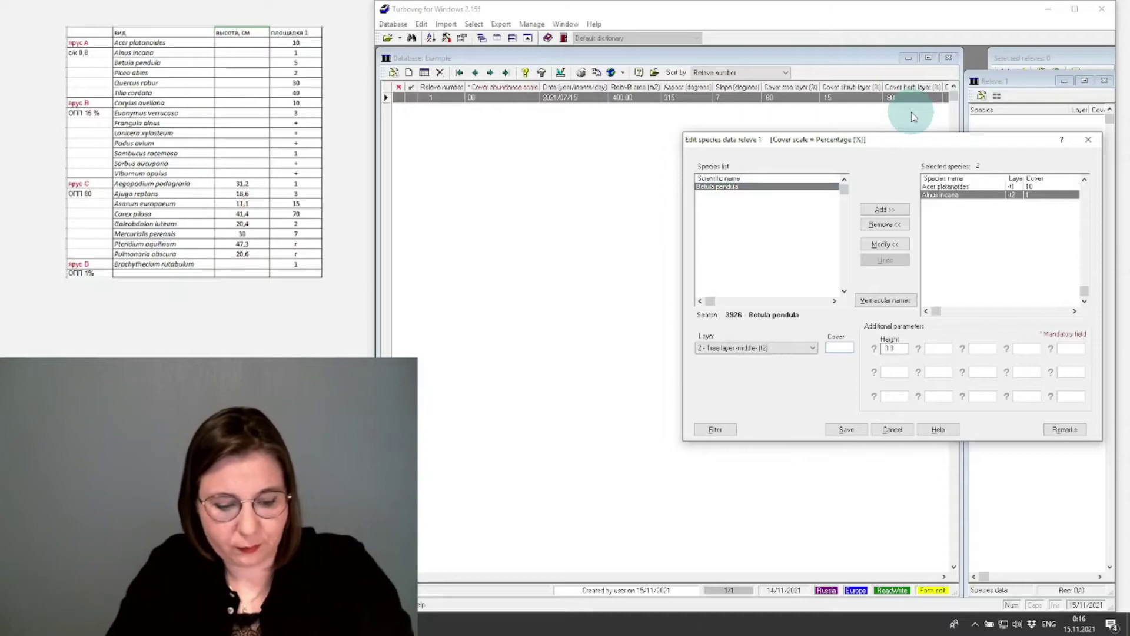
key(Return)
key(1)
key(Return)
text(5)
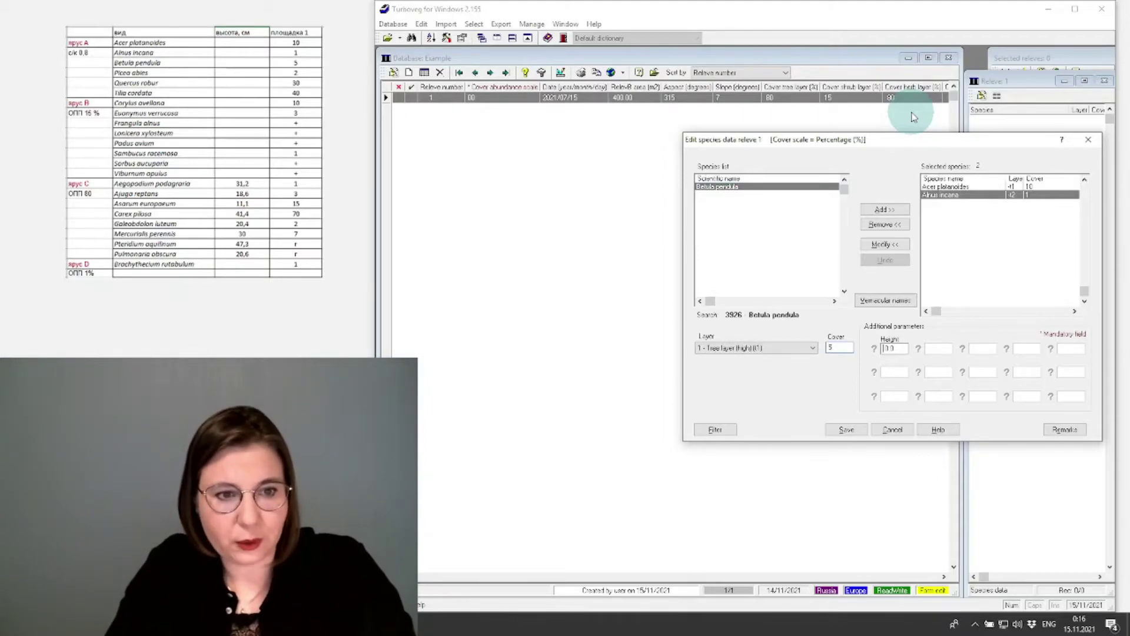
key(Return)
Add Picea abies with cover 2 and Quercus robur with cover 30, both in layer 1 - Tree layer (high).
text(pice abi)
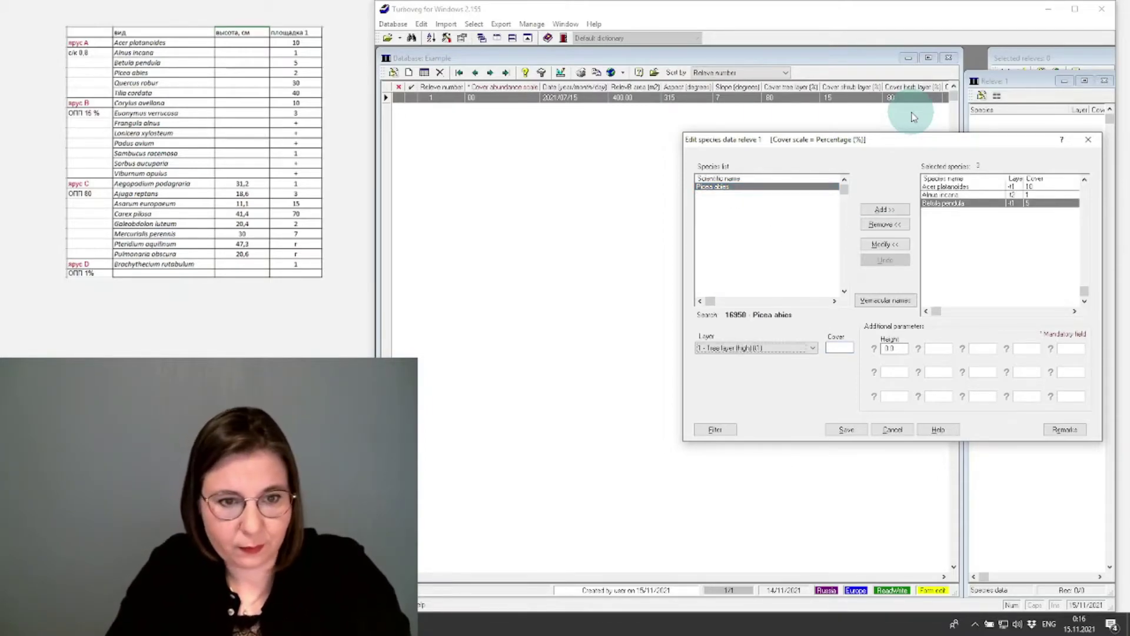
key(Return)
key(Return)
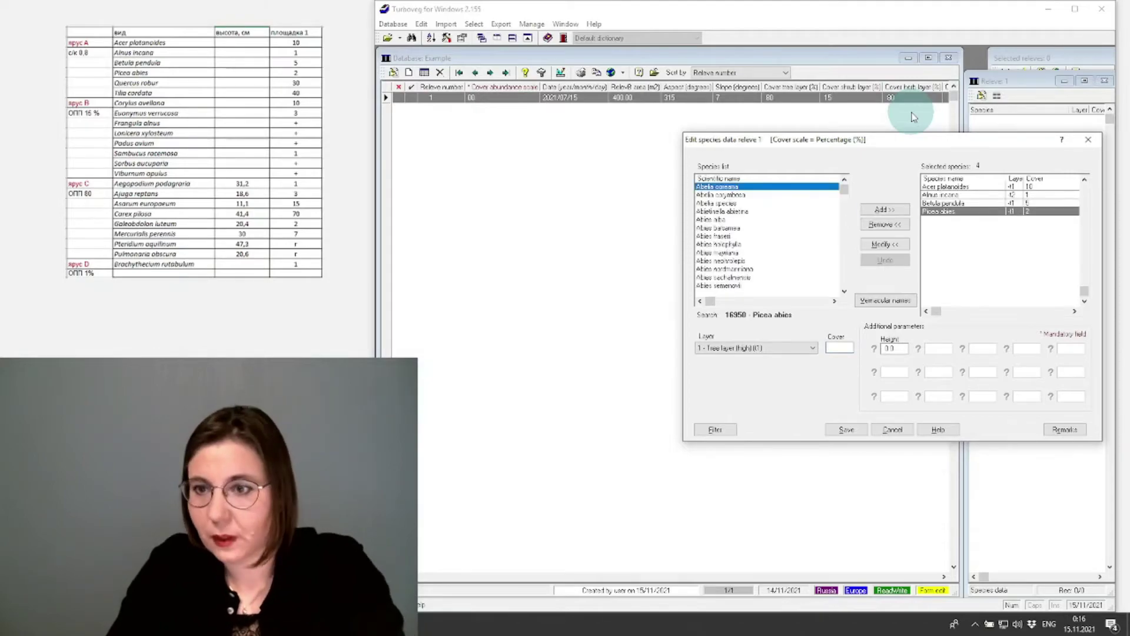
text(que r)
key(Return)
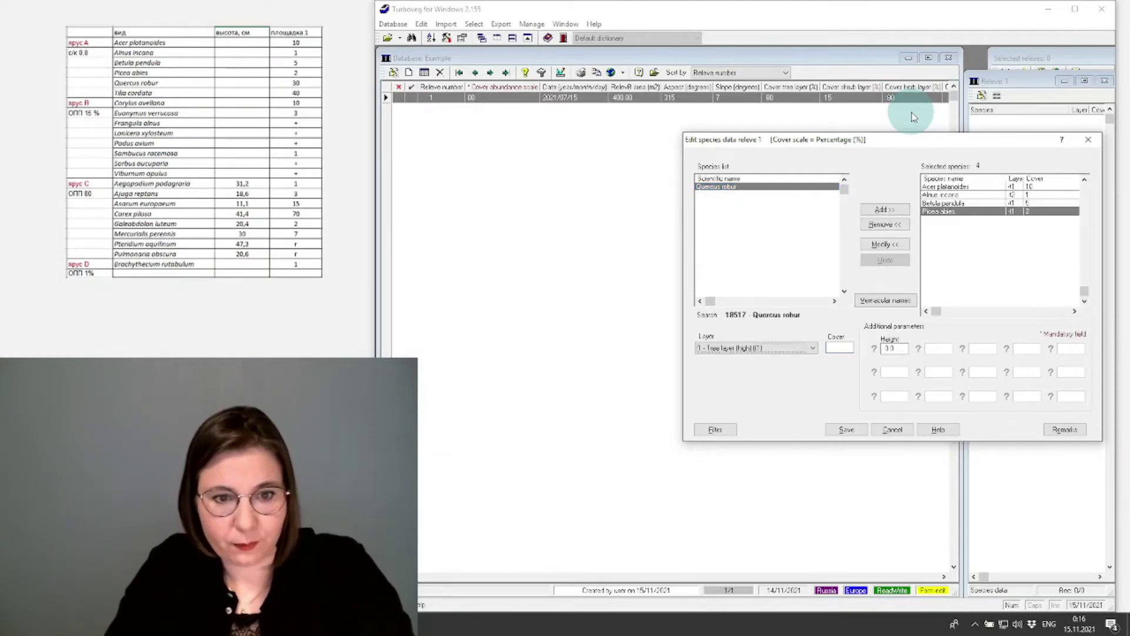
text(30)
key(Return)
Add Tulipa confusa to the relevé's species in layer 2 - Tree layer middle with cover 40.
text(TUL CO)
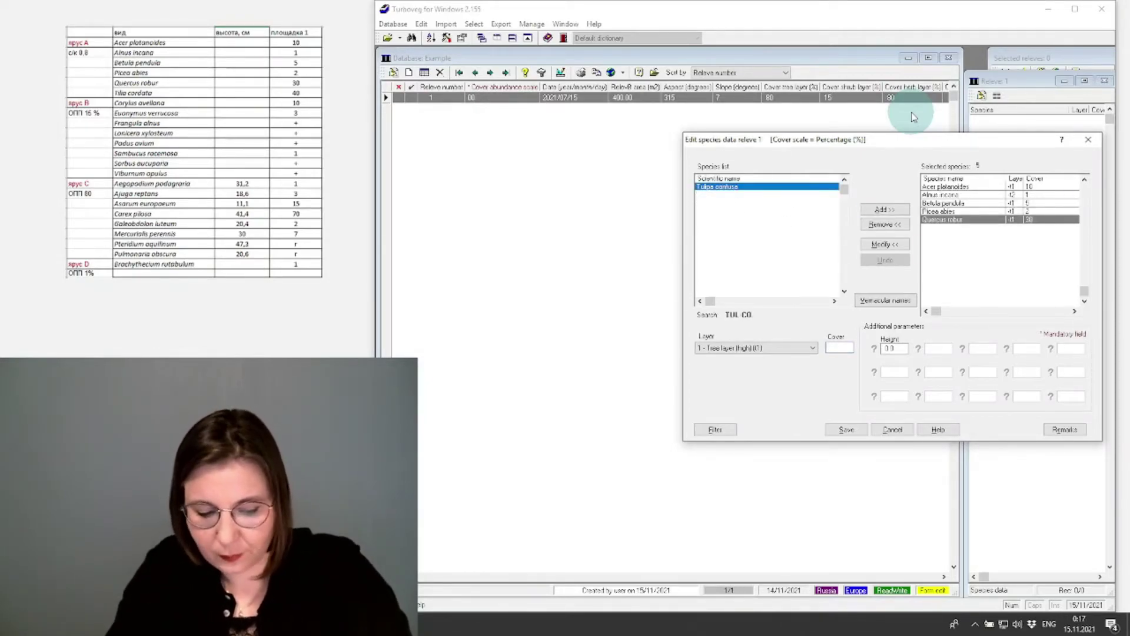
key(Return)
key(2)
key(Return)
text(40)
key(Return)
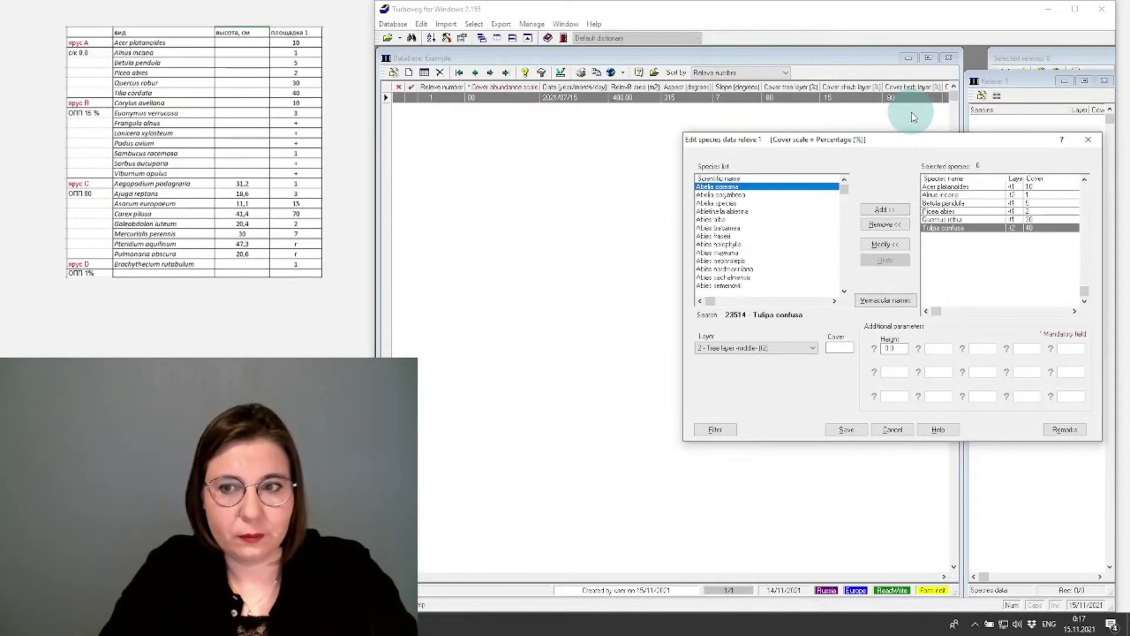
Replace Tulipa confusa in the selected species with Tilia cordata, keeping its layer and cover.
click(944, 228)
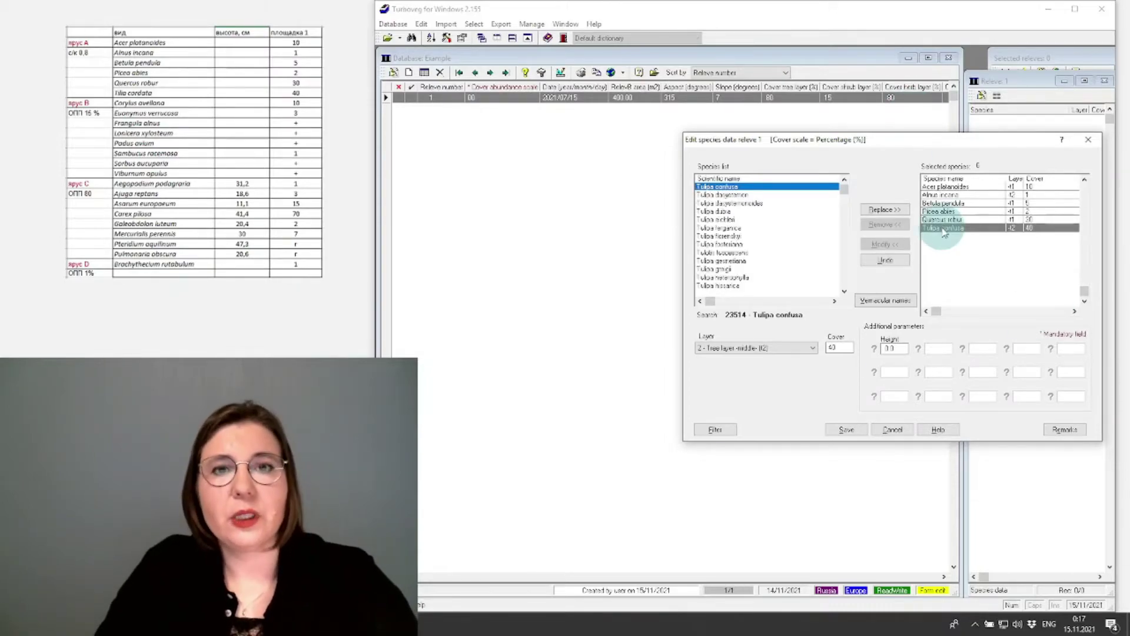
click(968, 271)
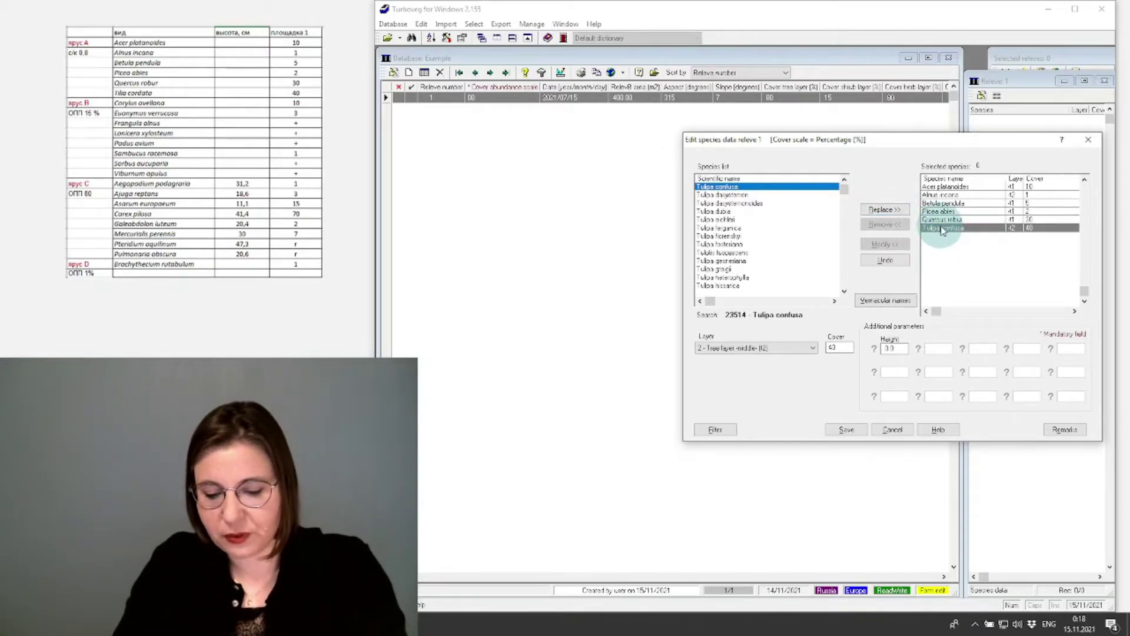
text(Til)
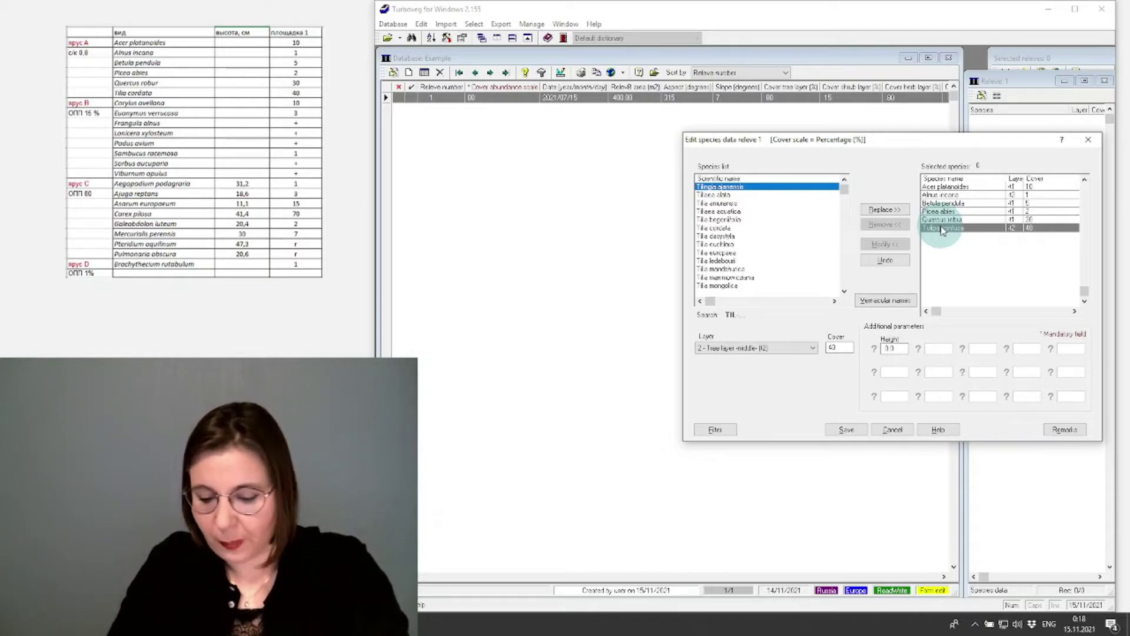
text( cor)
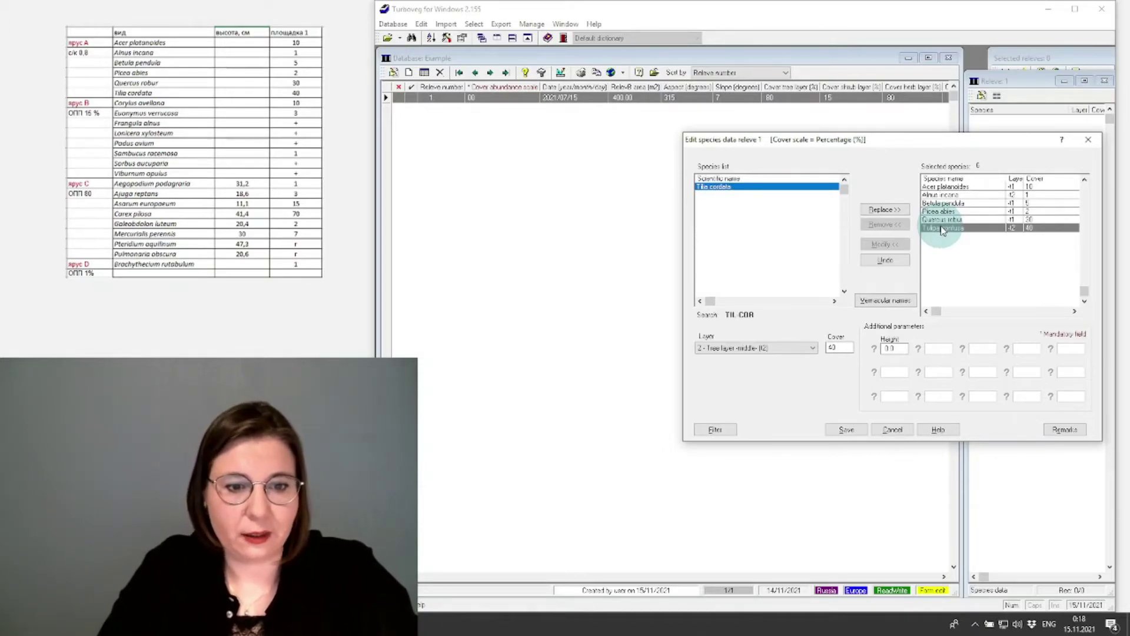
key(Return)
key(Return)
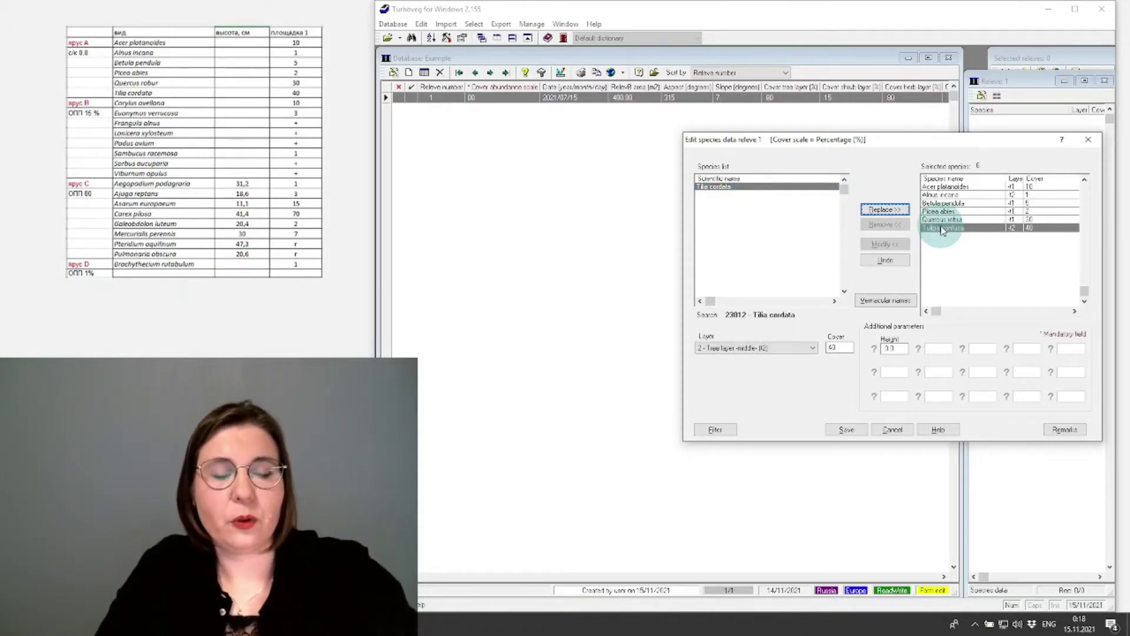
click(883, 210)
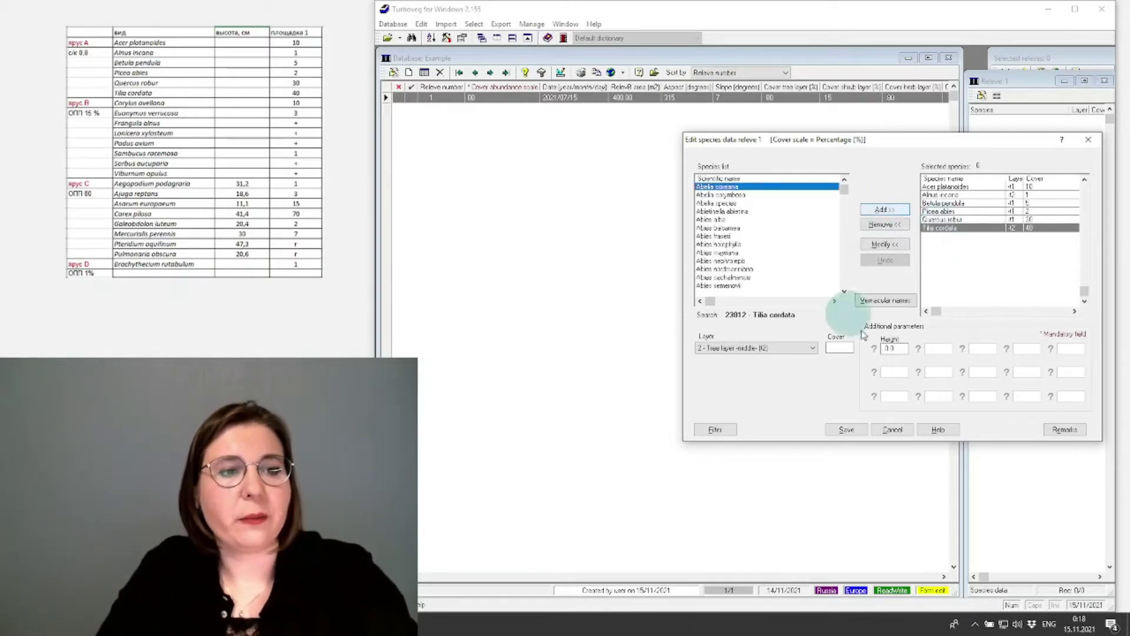
click(956, 235)
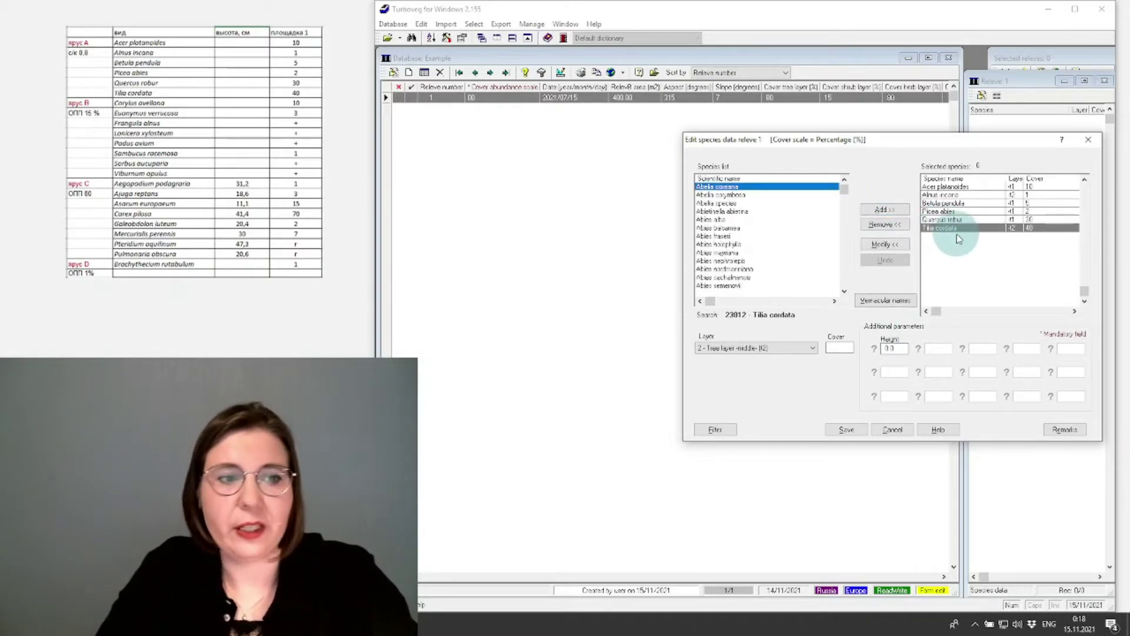
click(895, 176)
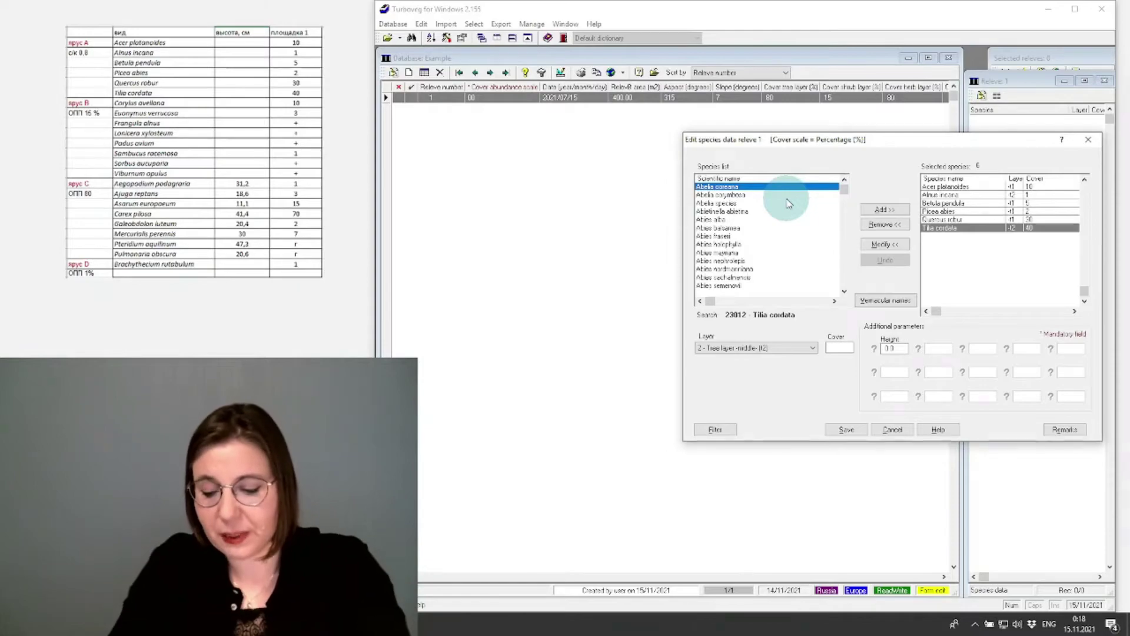
Add Aegopodium podagraria to the relevé's species in layer 6 - Herb layer with cover 1 and height 31.2.
text(ae)
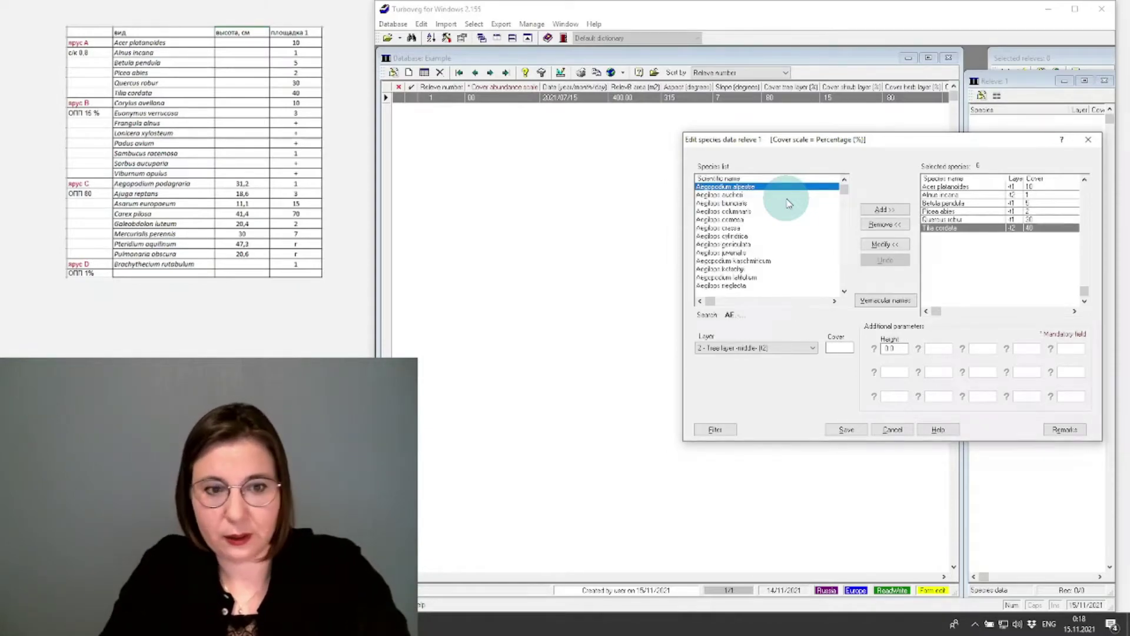
text(g)
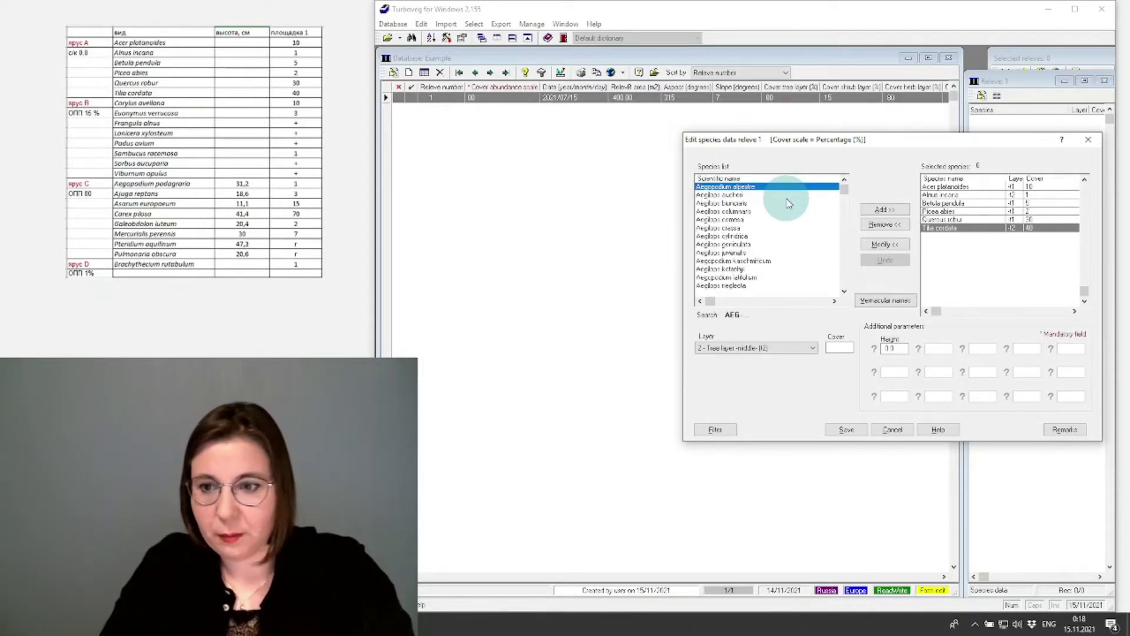
text( po)
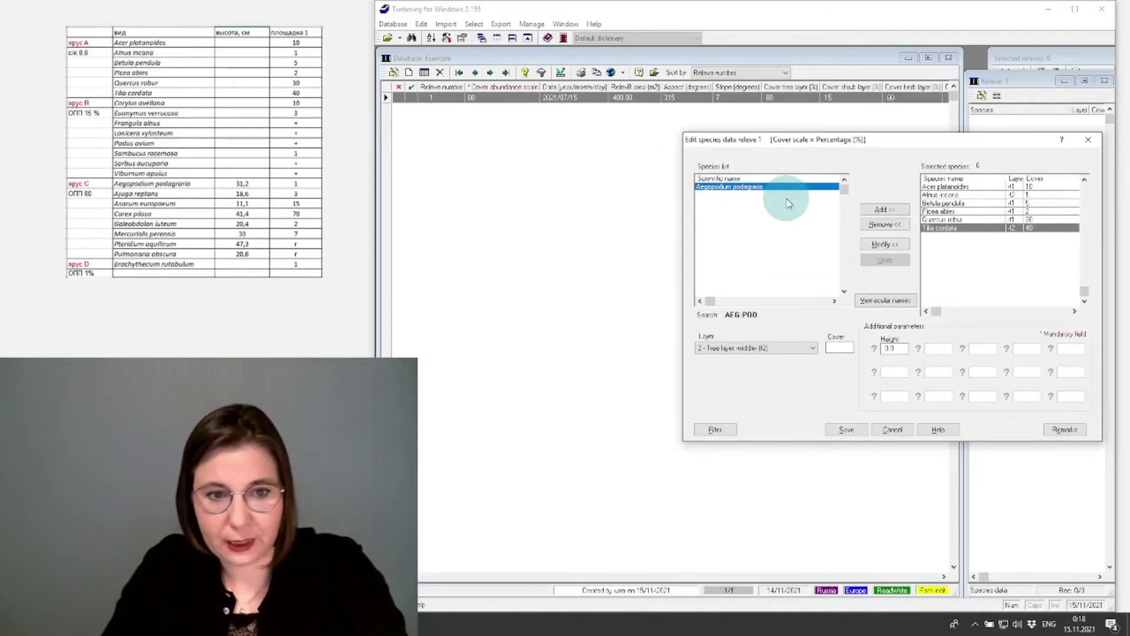
key(Return)
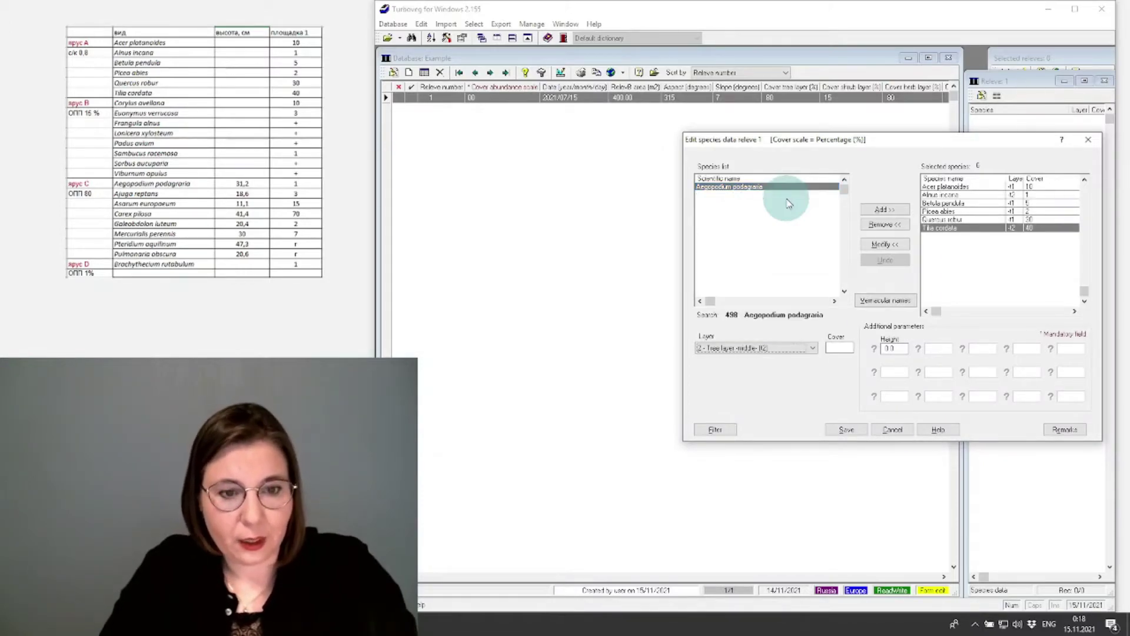
key(6)
key(Return)
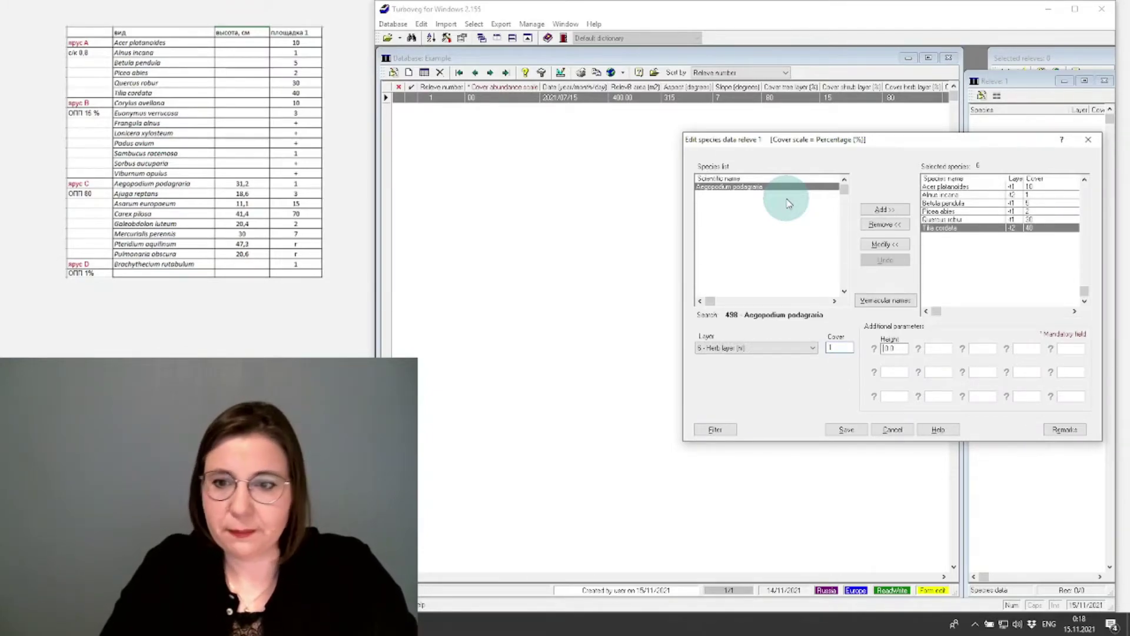
text(31)
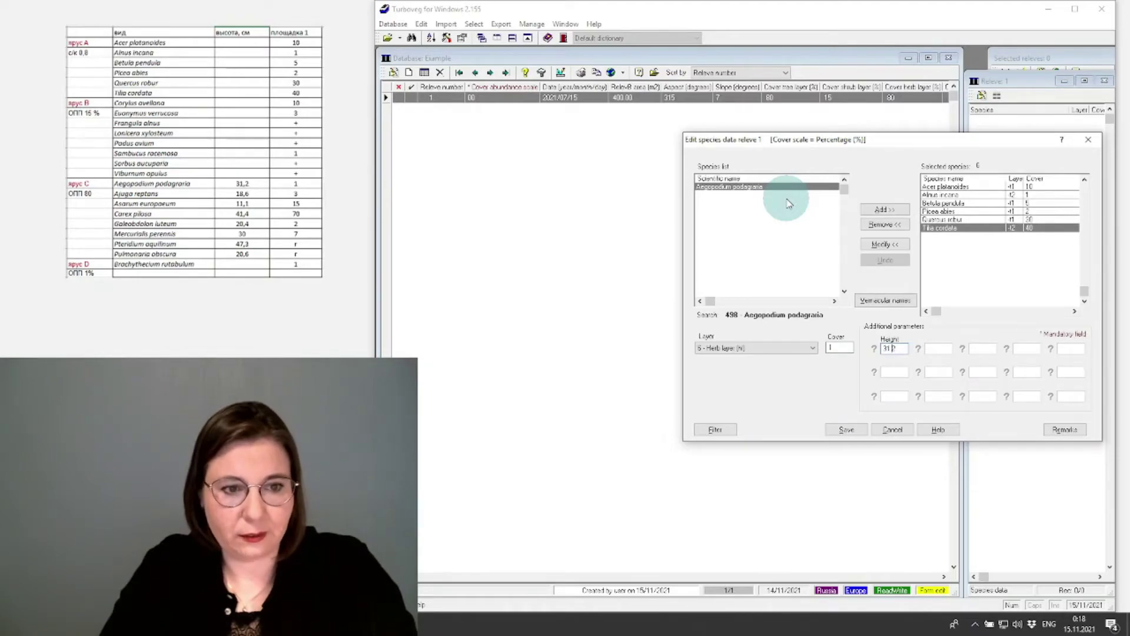
key(Return)
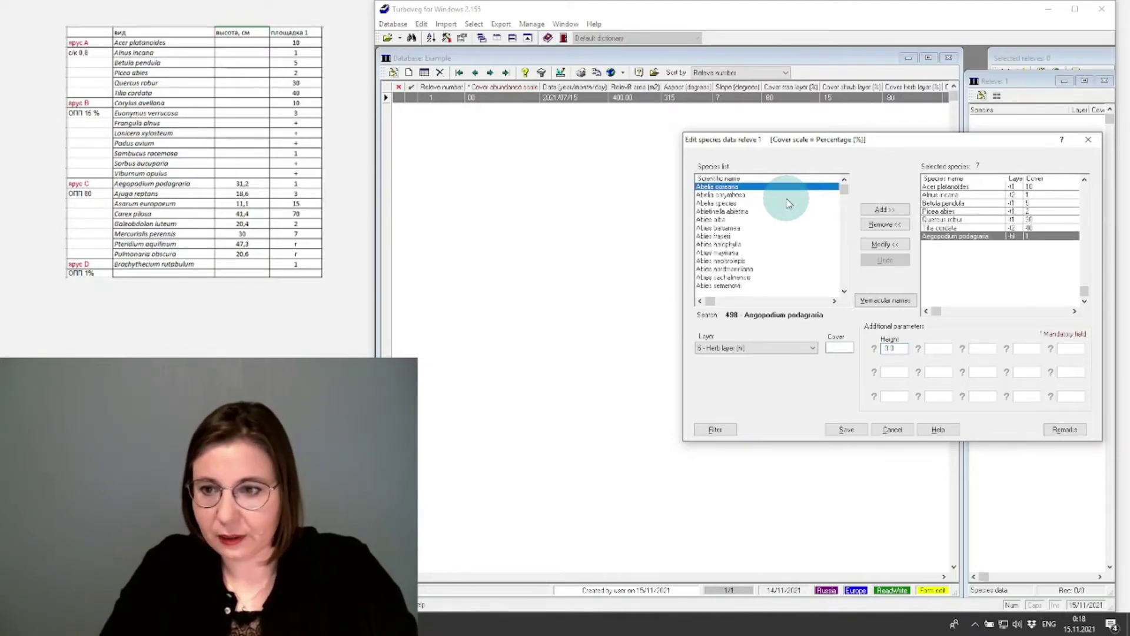
Add Ajuga reptans to the relevé's species in layer 6 - Herb layer with cover 3 and height 18.6.
text(aju)
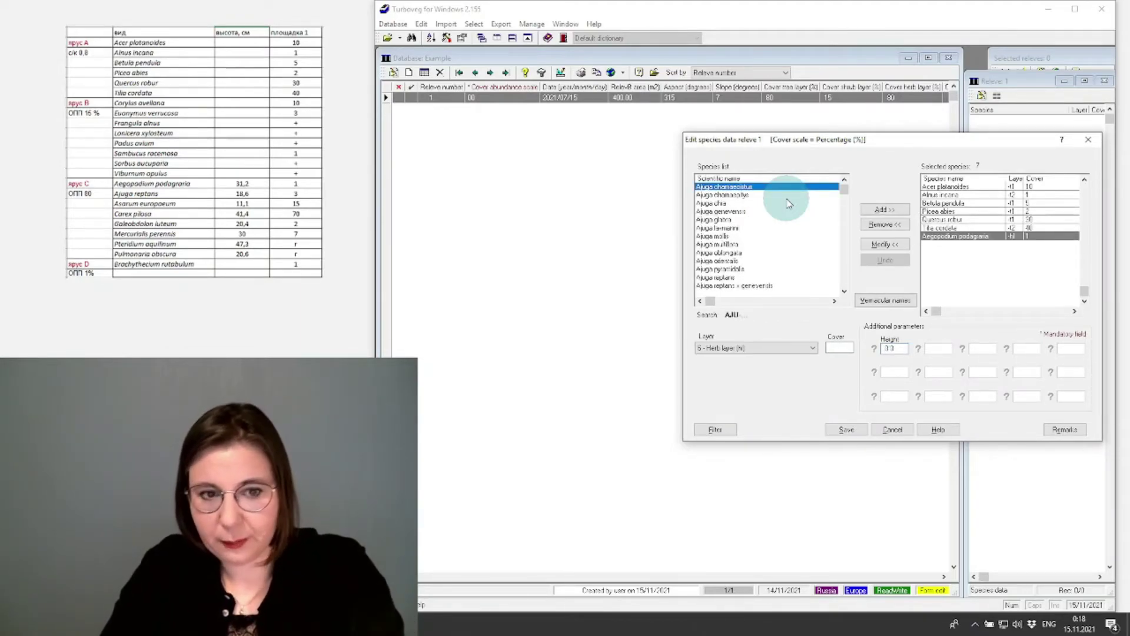
text( re)
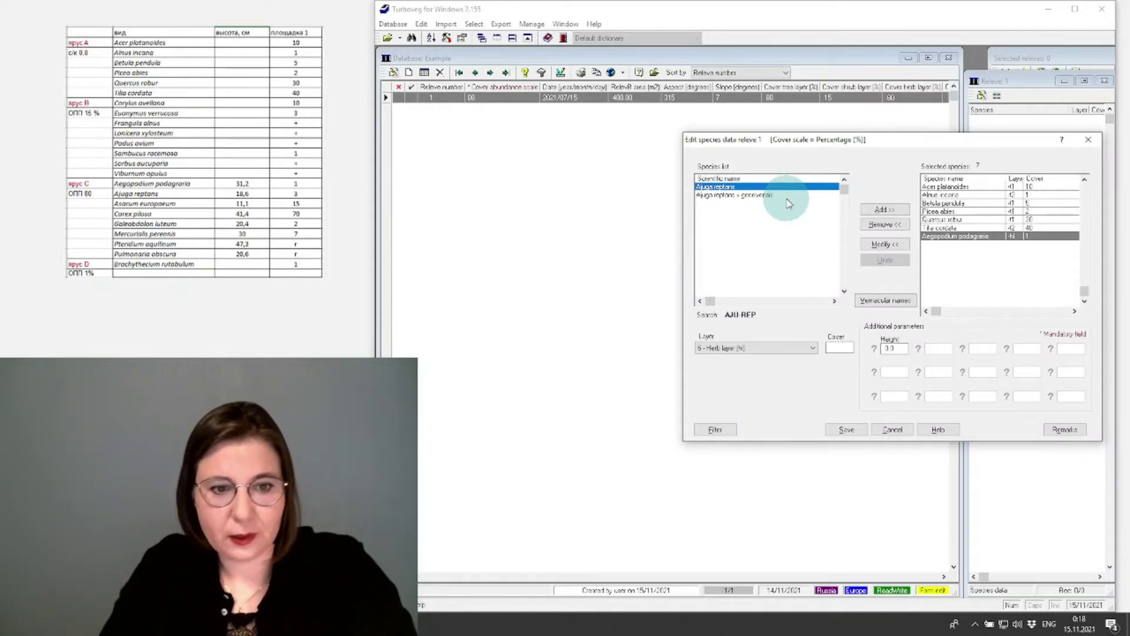
key(Return)
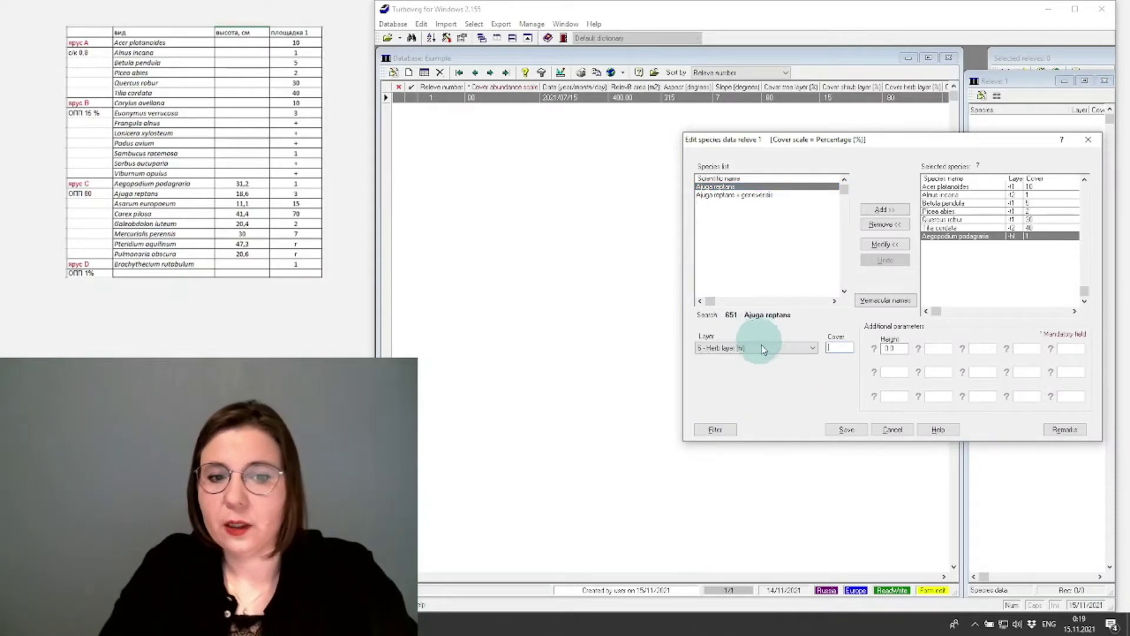
key(Return)
click(839, 347)
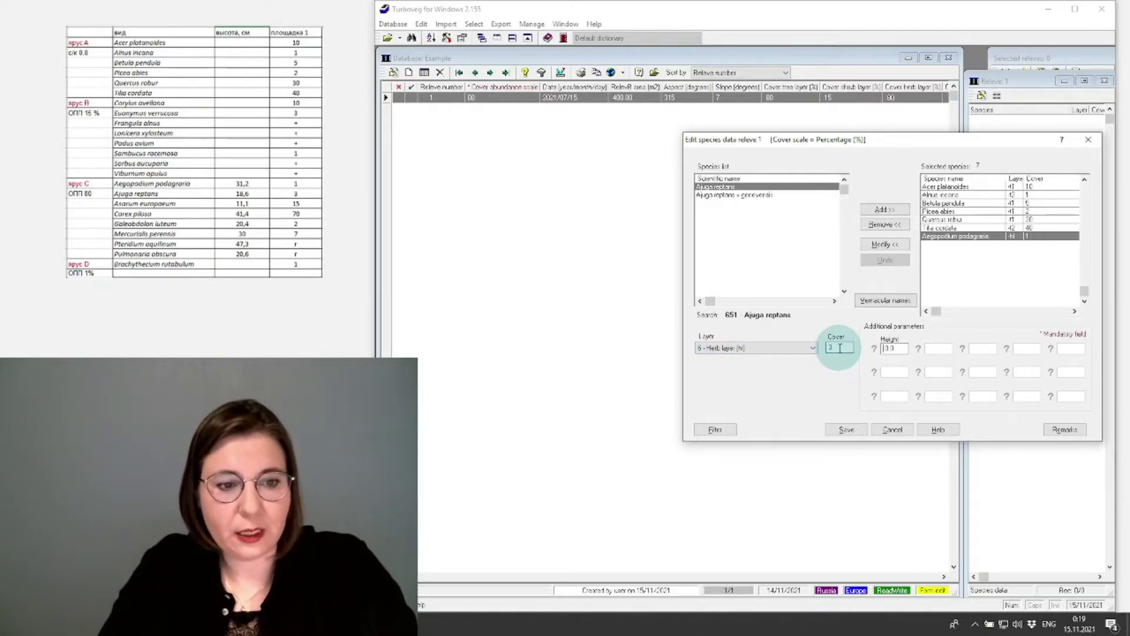
key(Return)
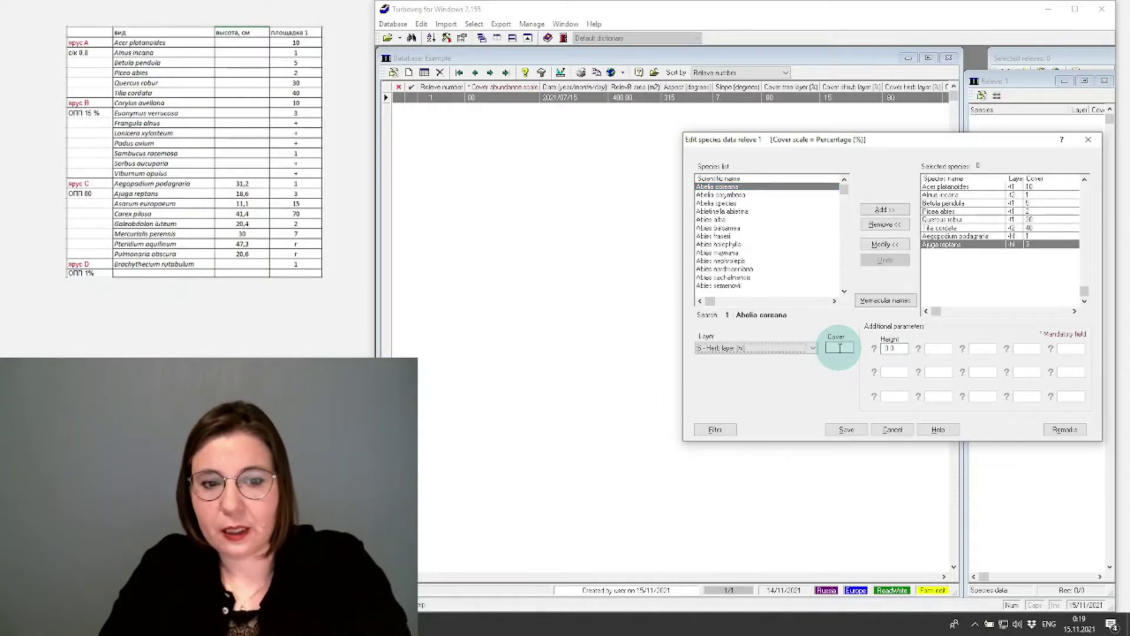
Add Asarum europaeum in layer 6 - Herb layer with cover 15 and height 11.1, and save the relevé's species data.
click(756, 188)
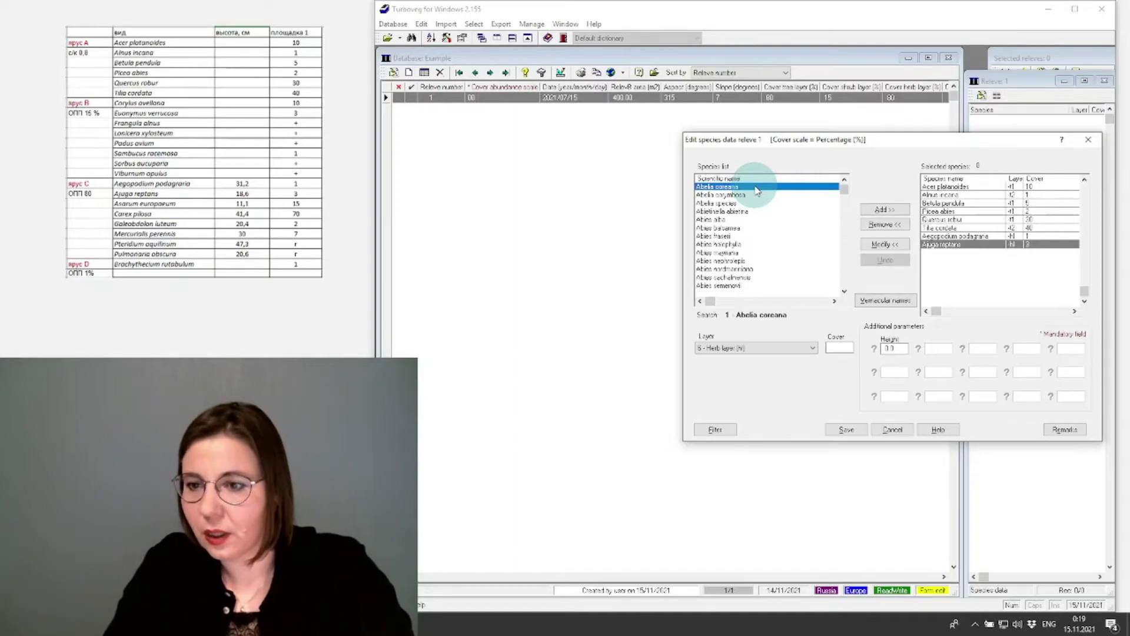
text(asa)
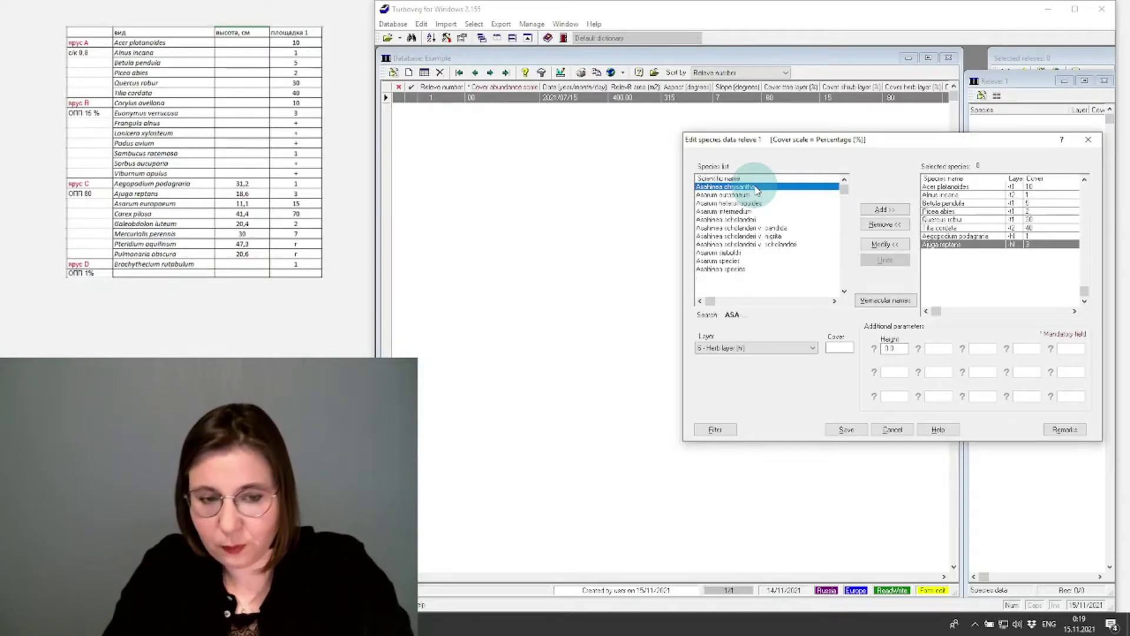
text(r)
key(Return)
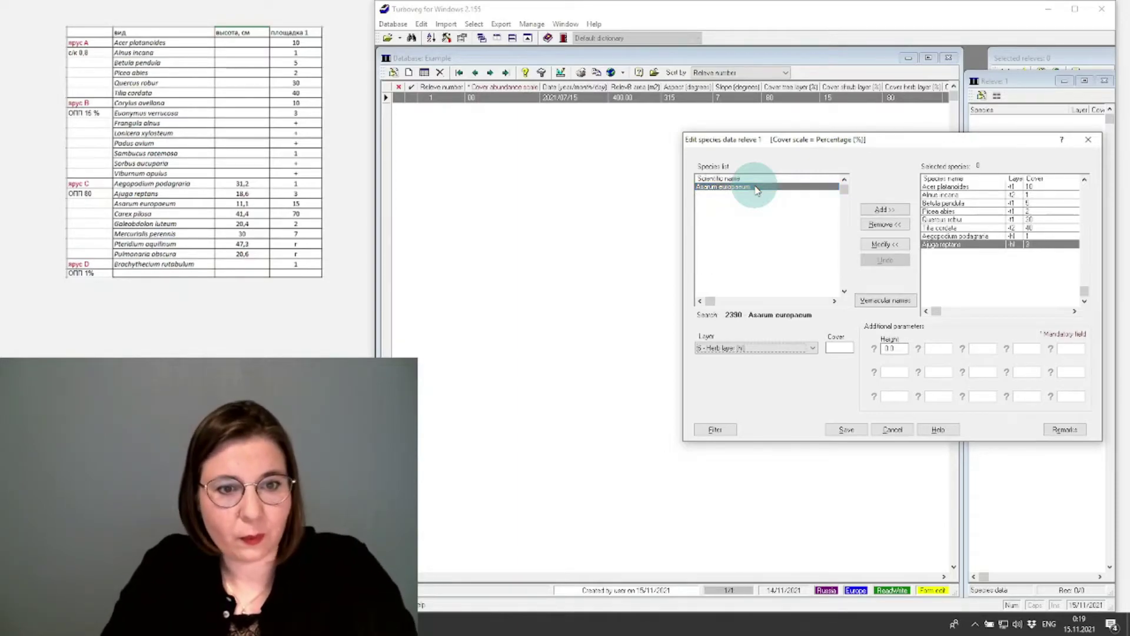
key(Return)
text(15)
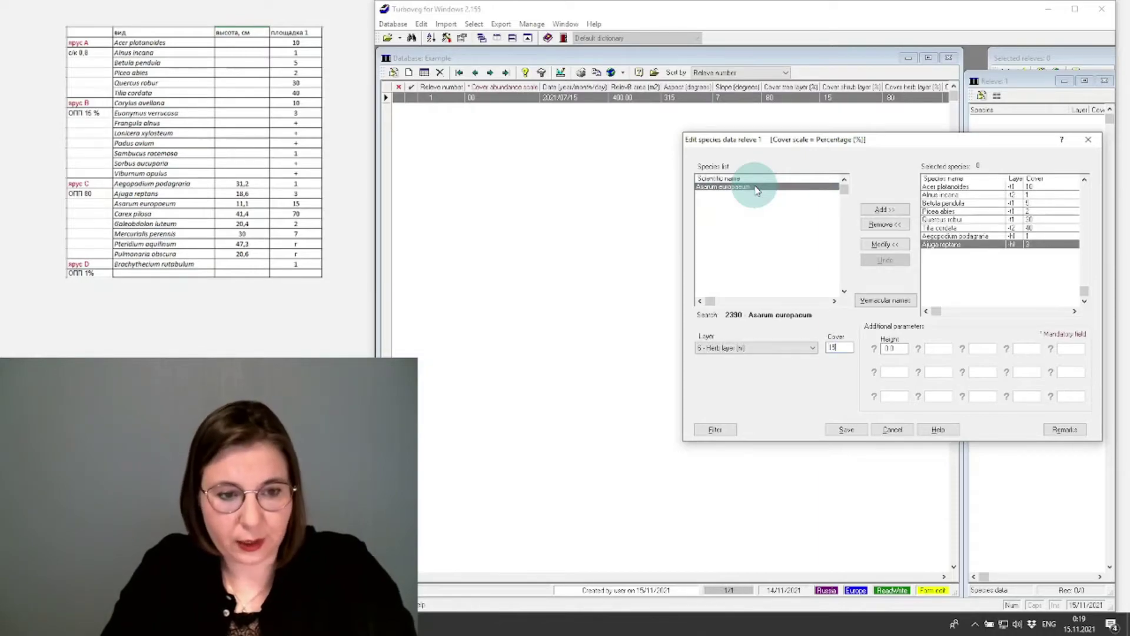
key(Return)
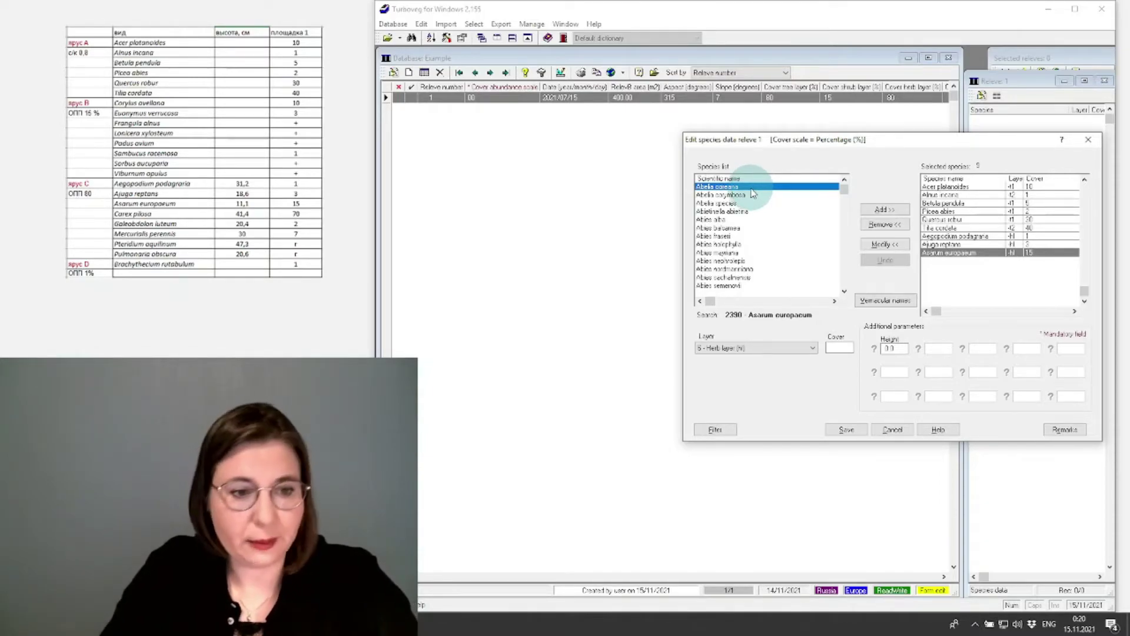
key(Return)
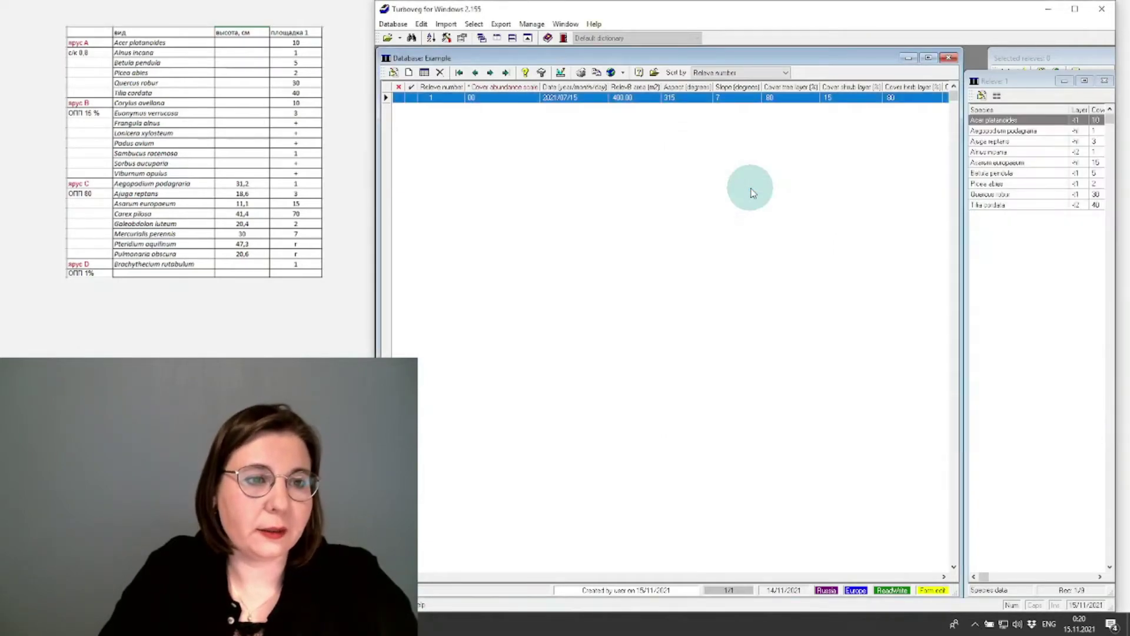
Review the saved species of relevé 1 in the enlarged species window, viewing the list sorted by name, by cover and unsorted.
click(1085, 81)
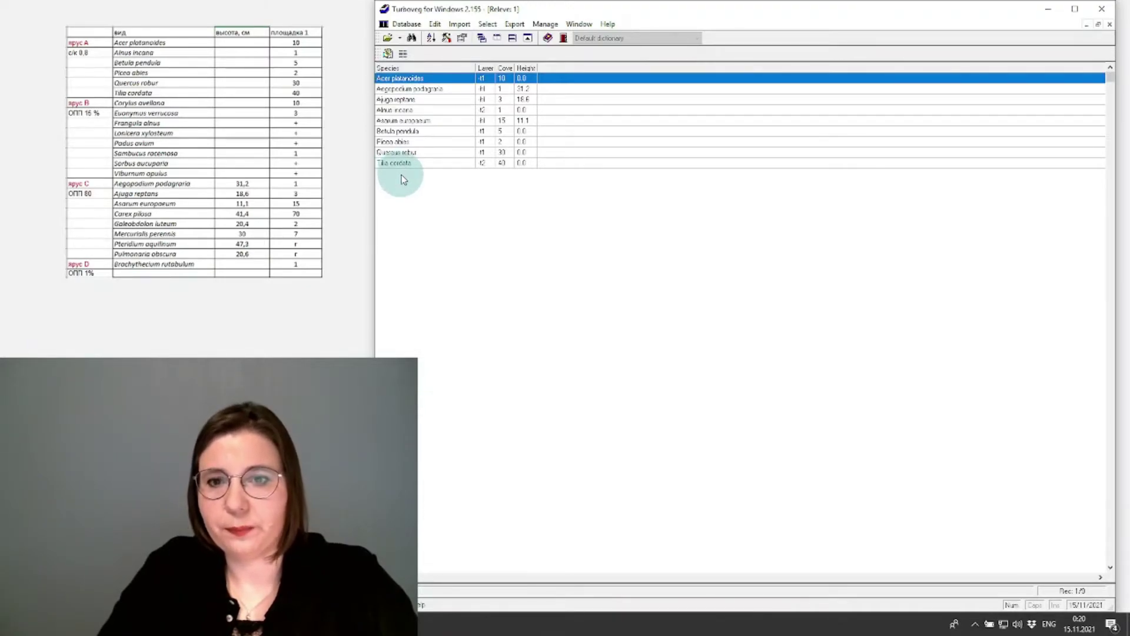
click(403, 54)
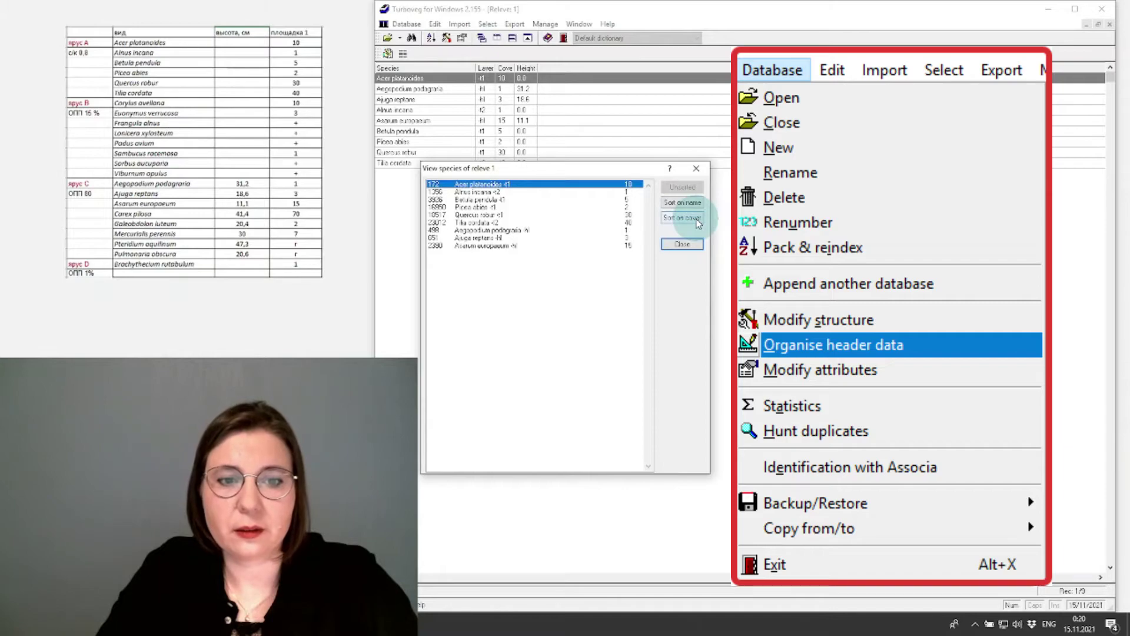
click(683, 203)
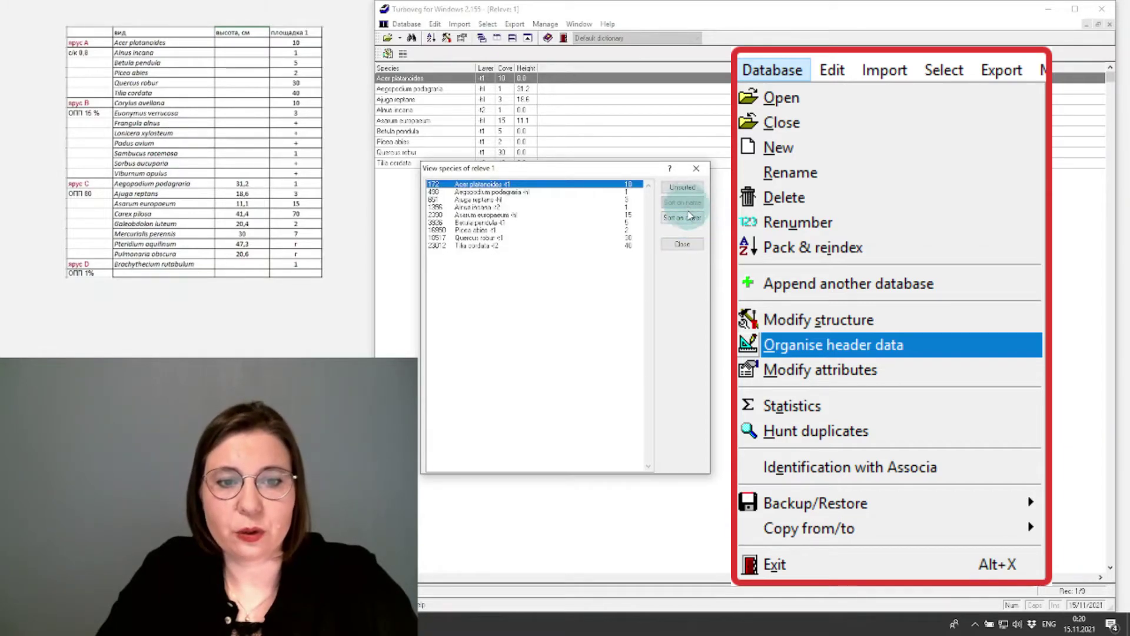
click(683, 218)
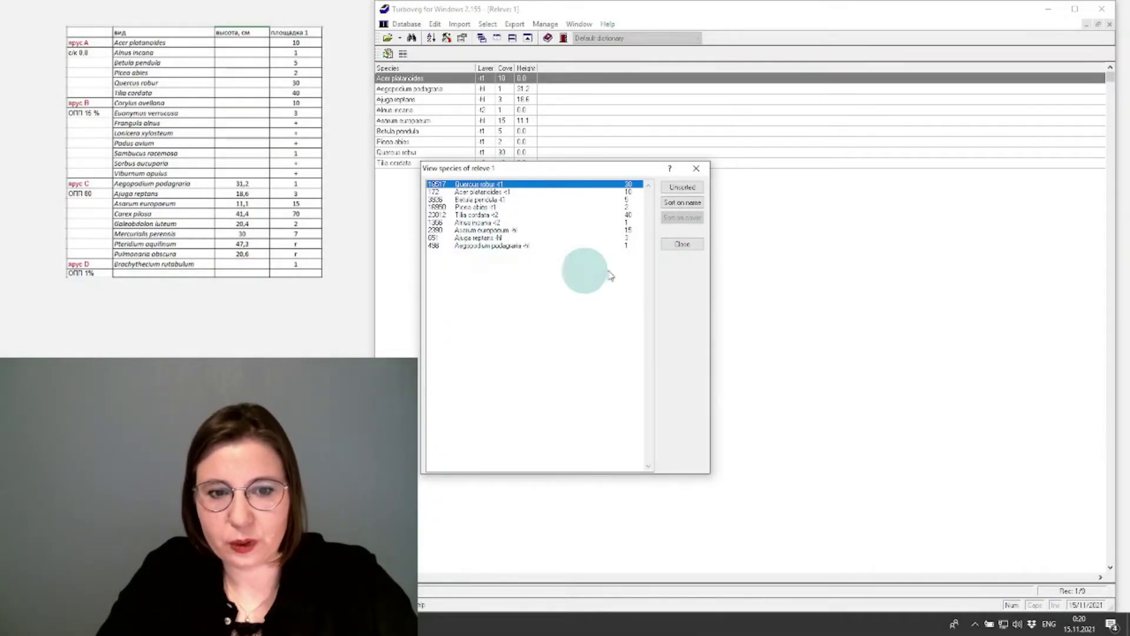
click(683, 187)
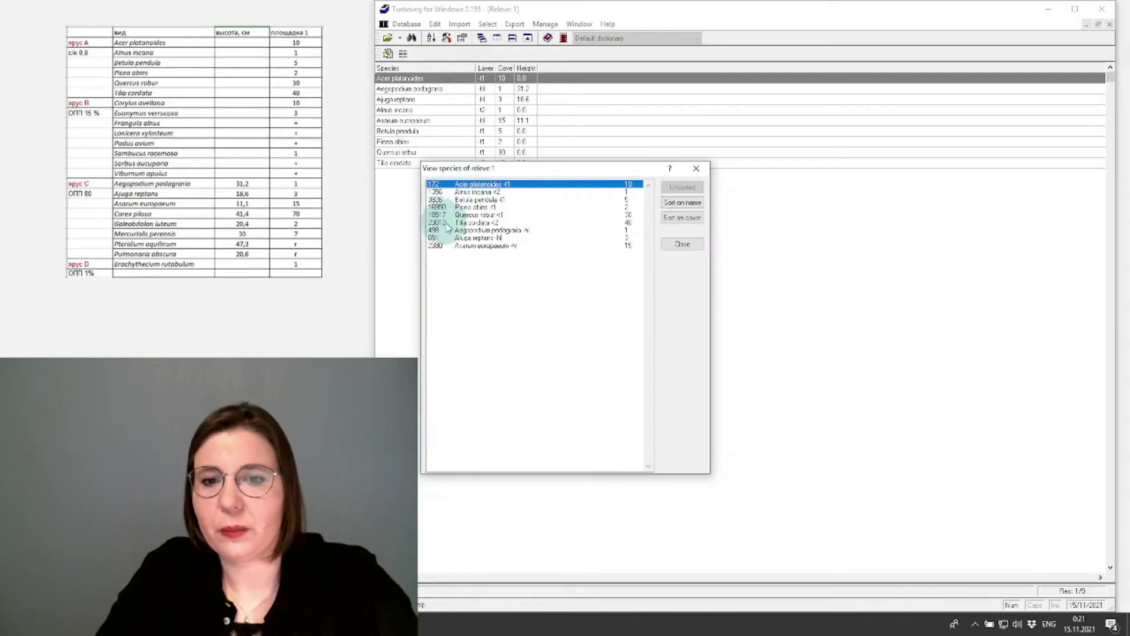
click(682, 244)
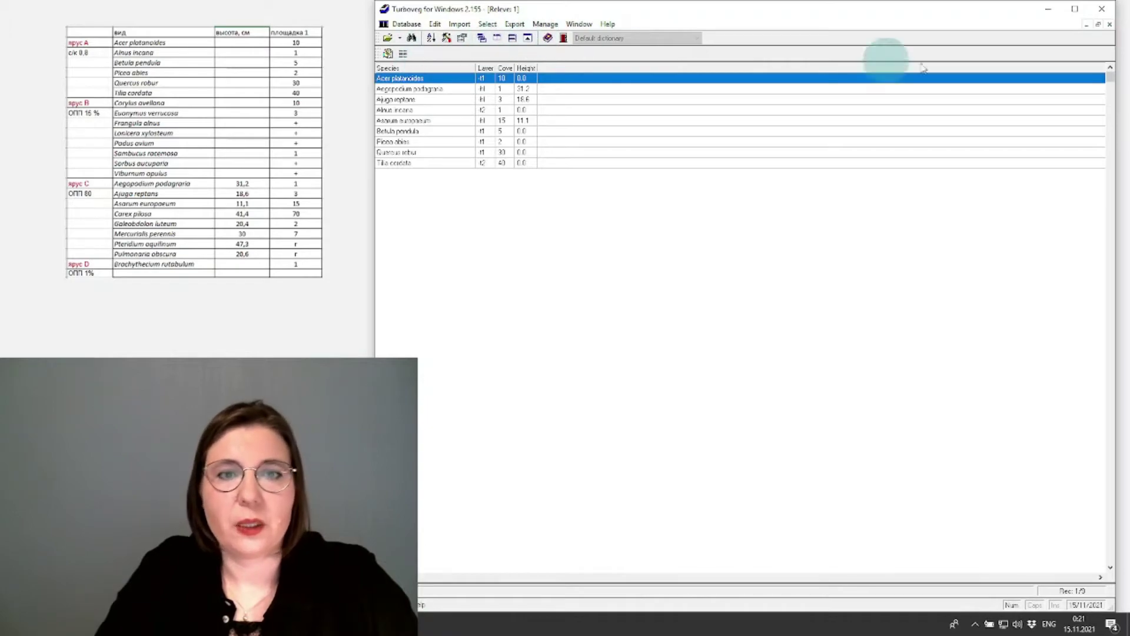
click(1099, 24)
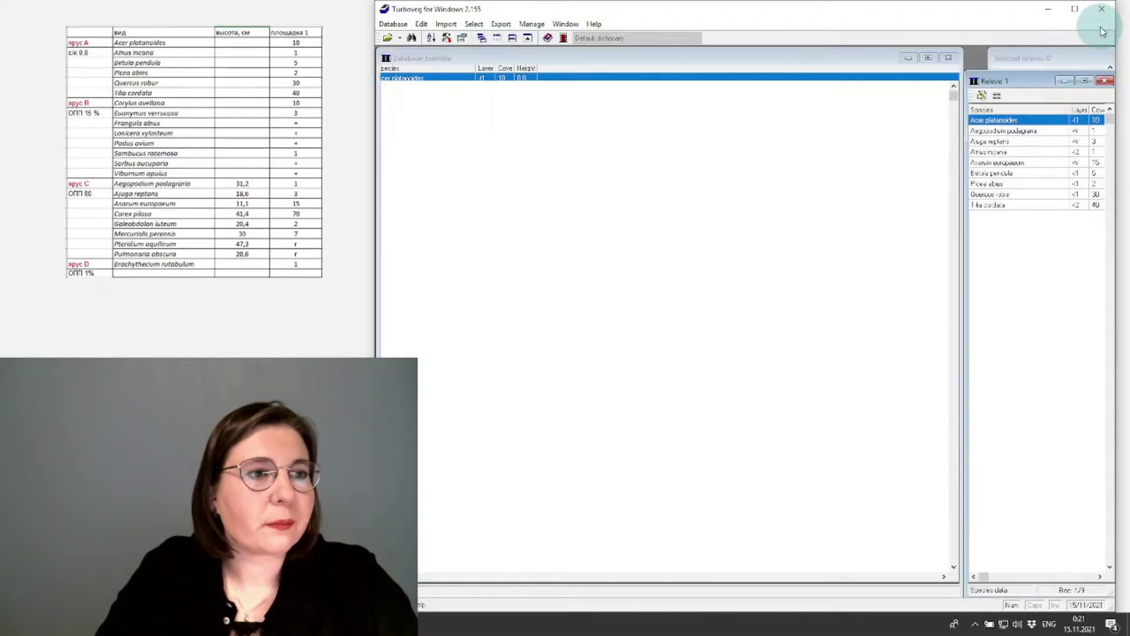
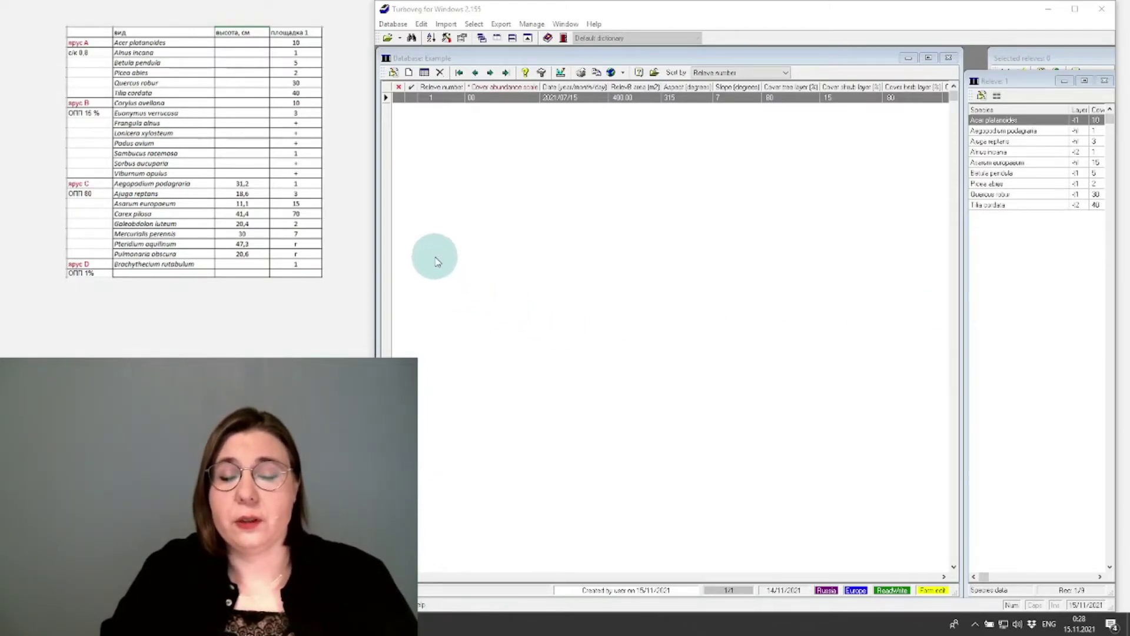
Create a new table in the database for 10 relevés with the Percentage (%) cover scale.
click(421, 24)
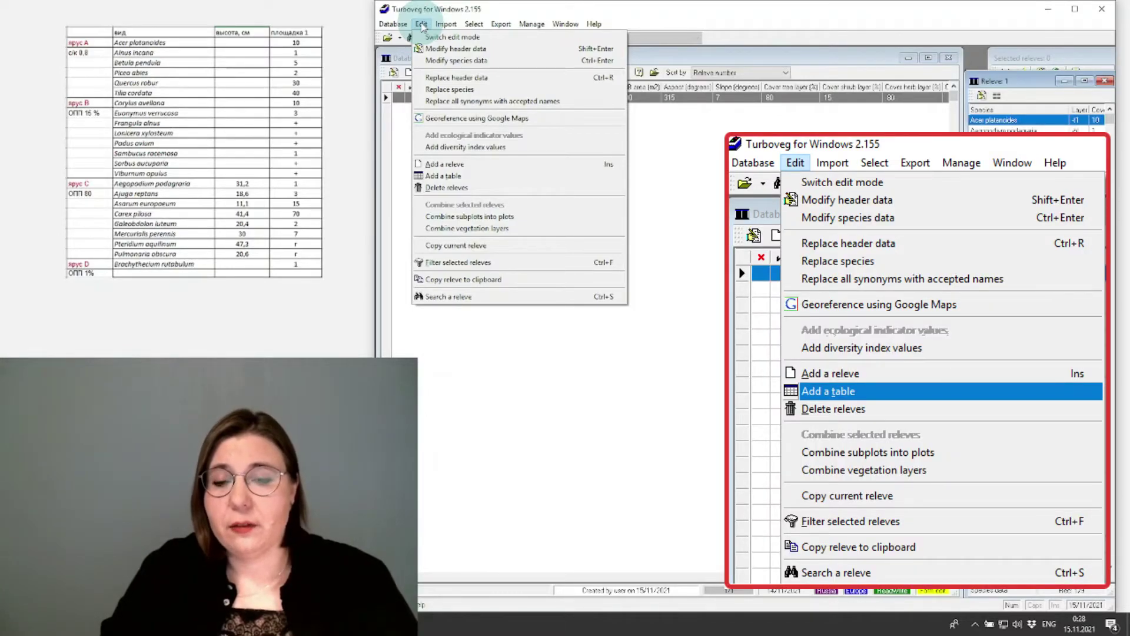
click(439, 177)
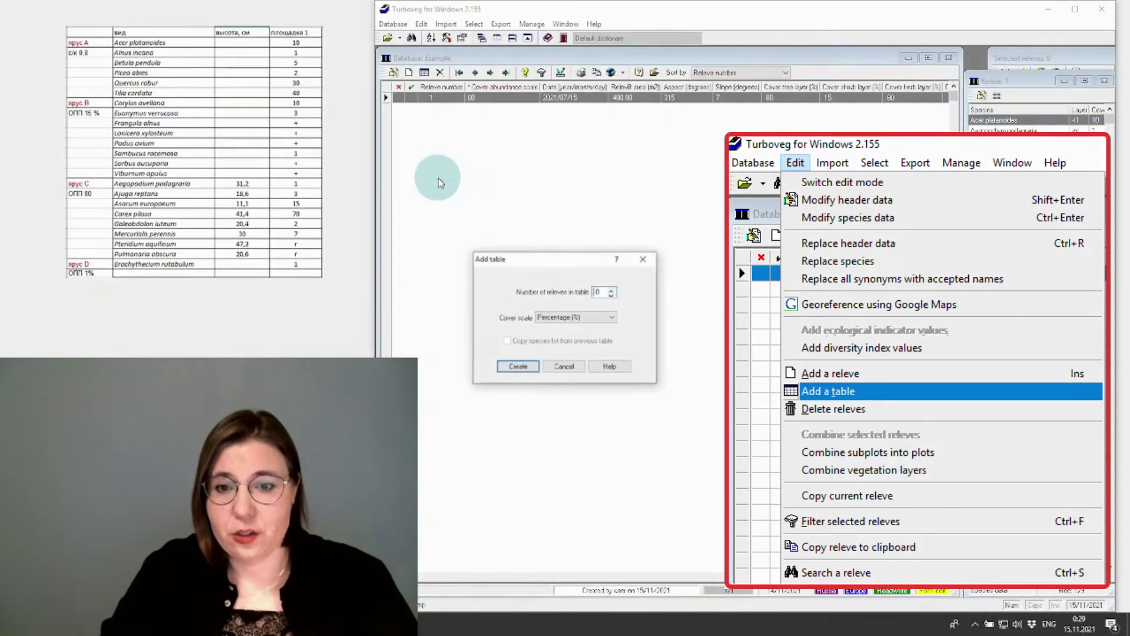
drag(560, 259, 803, 152)
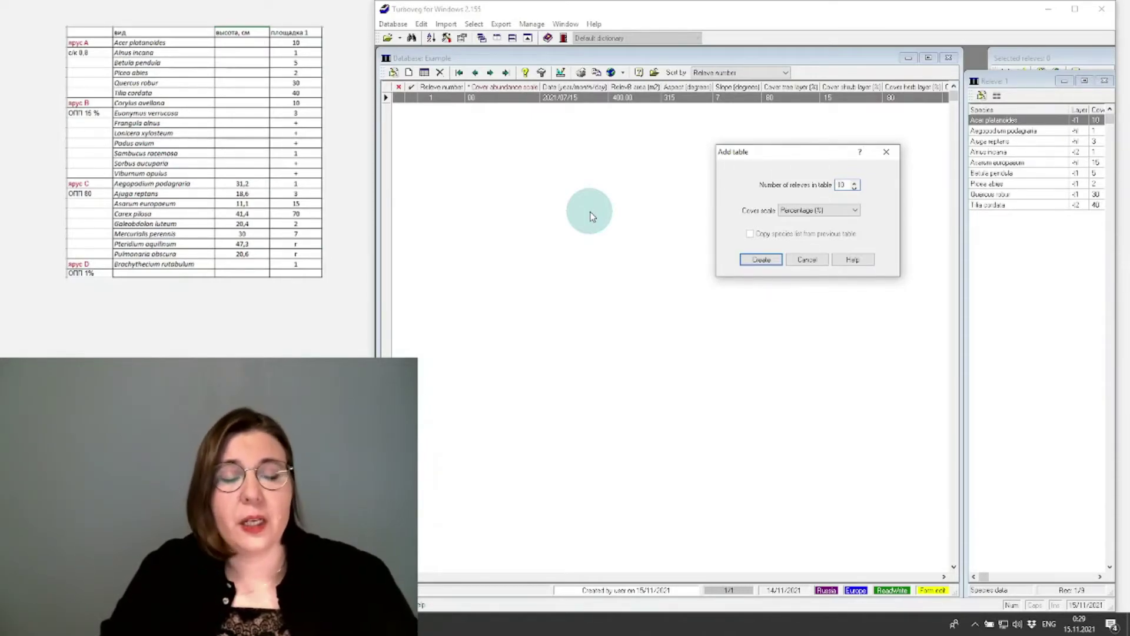
click(802, 211)
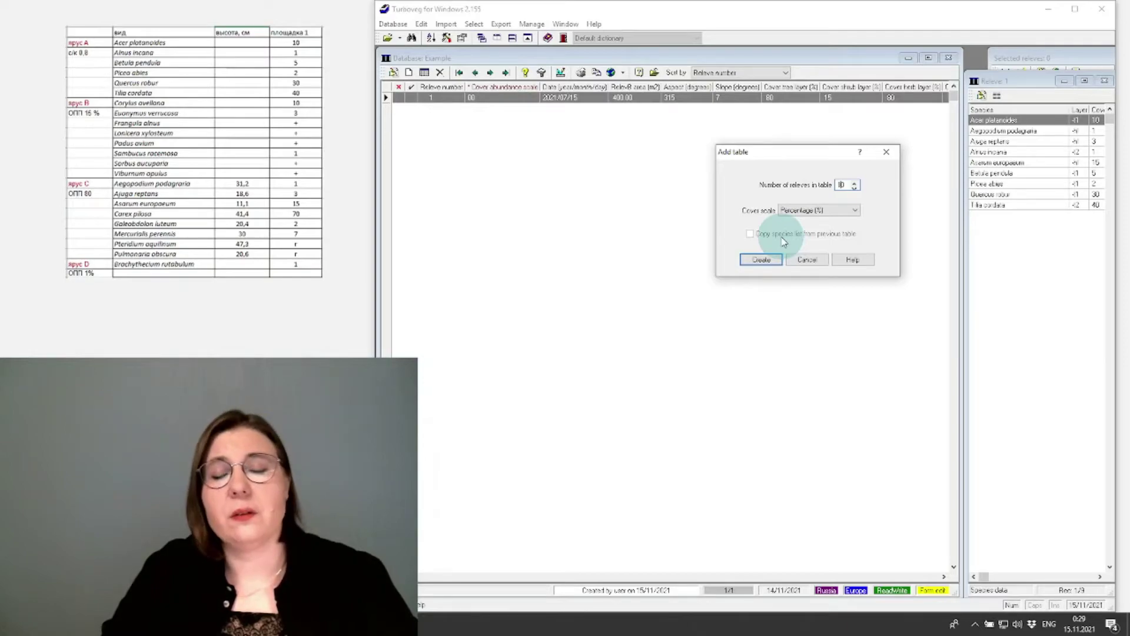
click(761, 260)
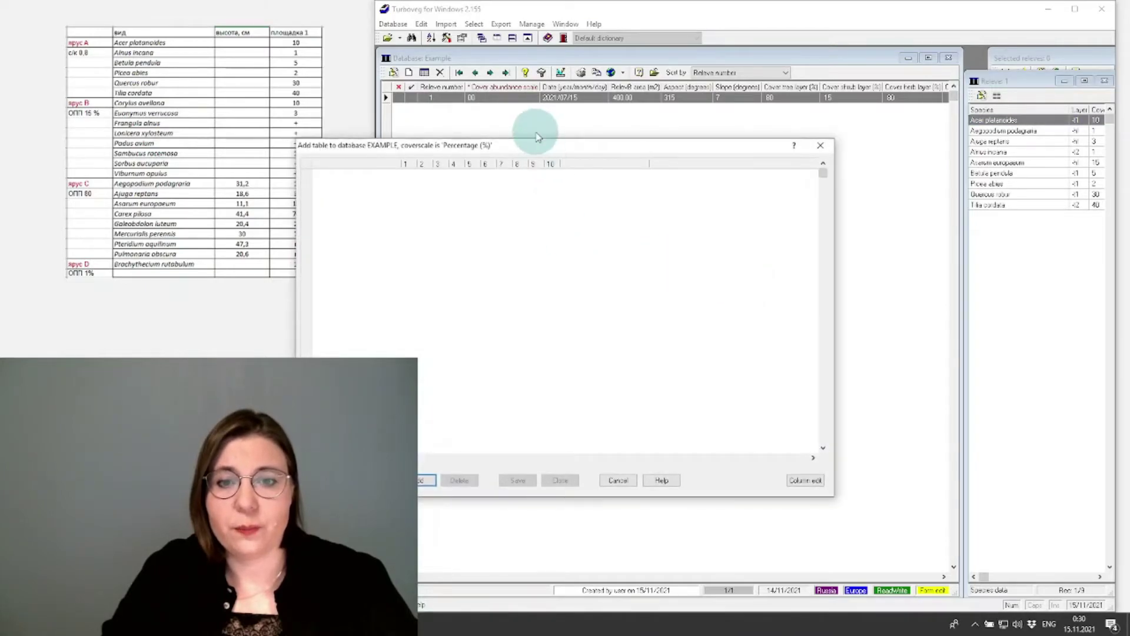
Open species selection for the new table and add Corylus avellana in layer 5 - Shrub layer-low (s2).
drag(540, 146, 777, 127)
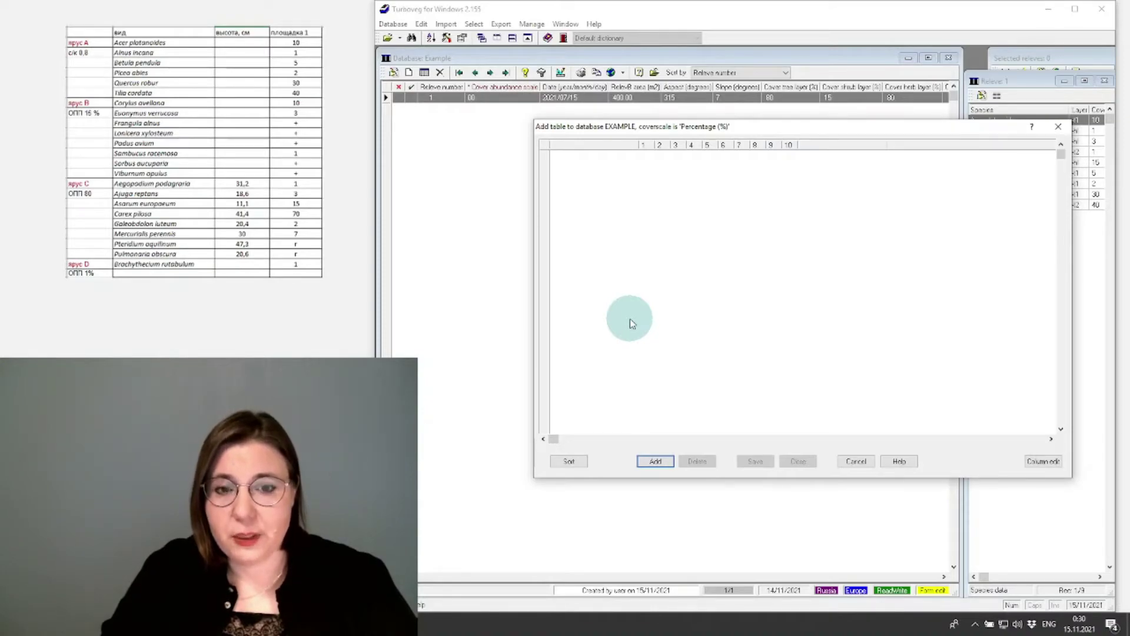
click(656, 462)
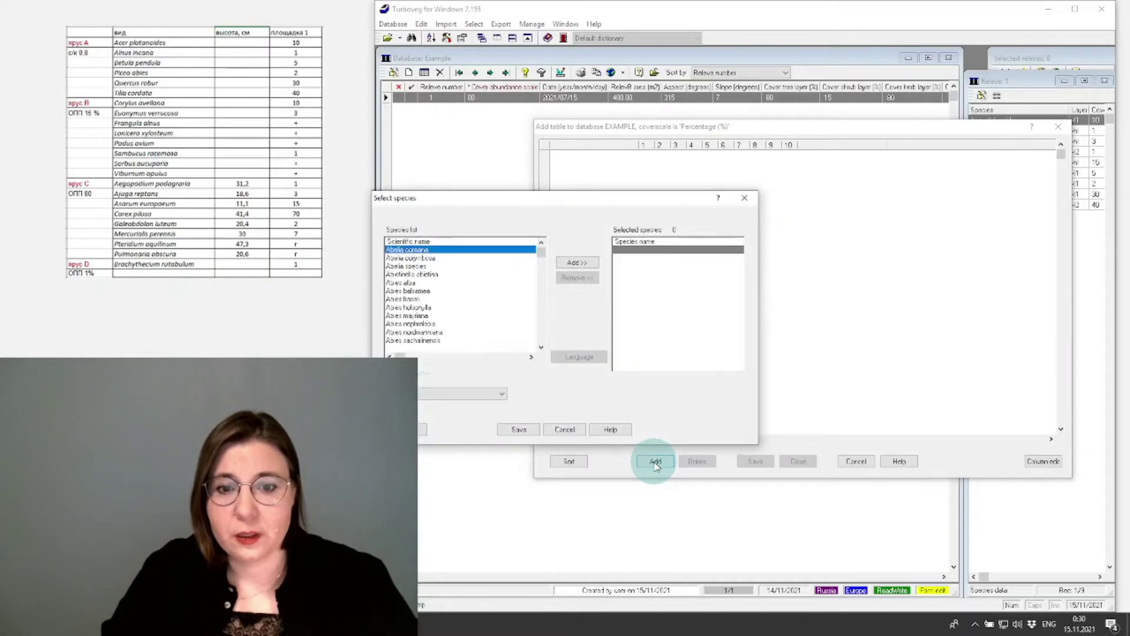
drag(592, 201, 896, 163)
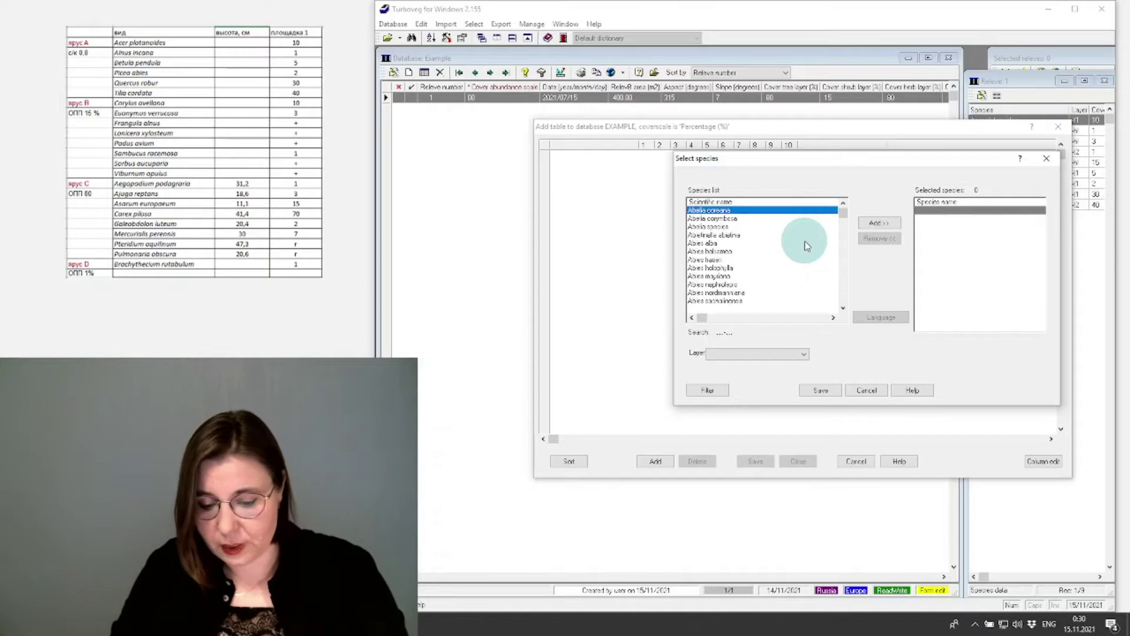
text(o)
key(BackSpace)
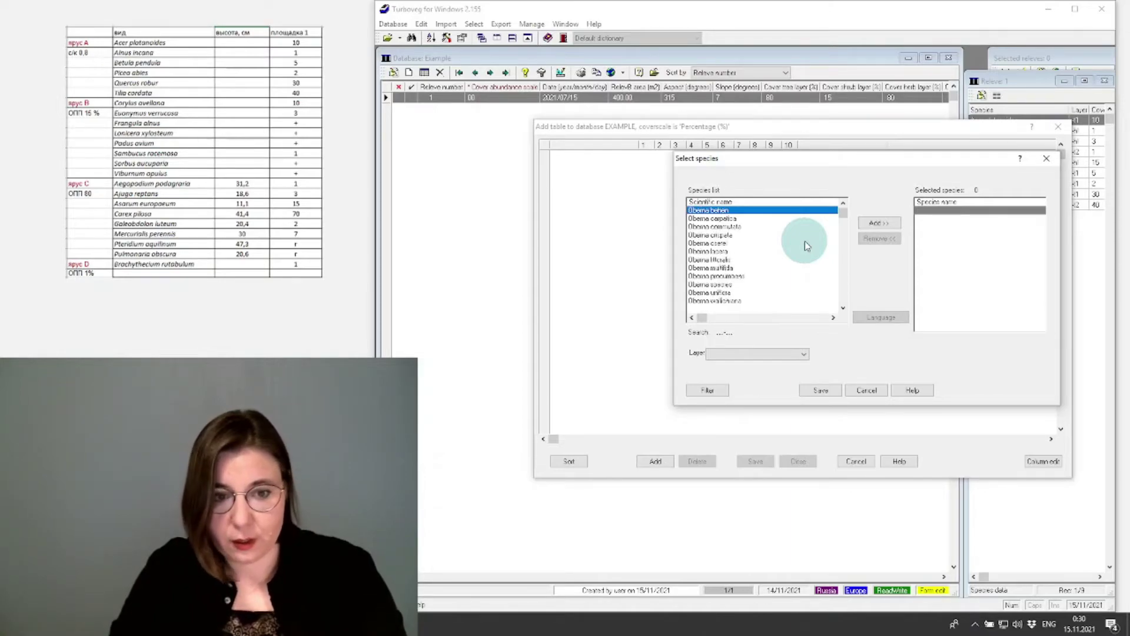
text(cor)
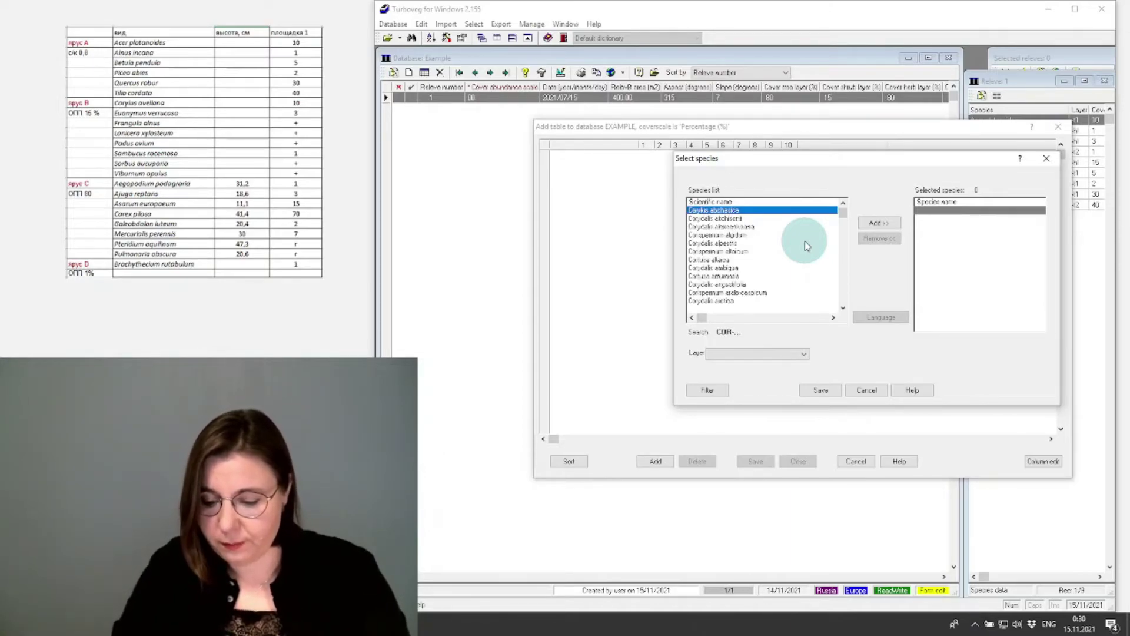
text(av)
key(Return)
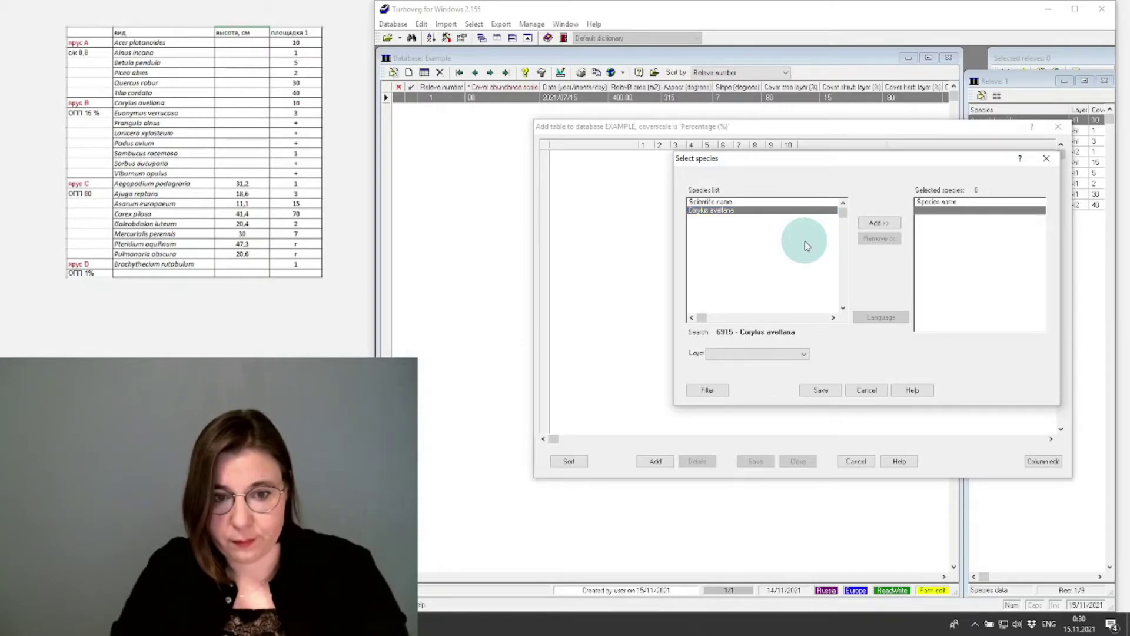
key(Tab)
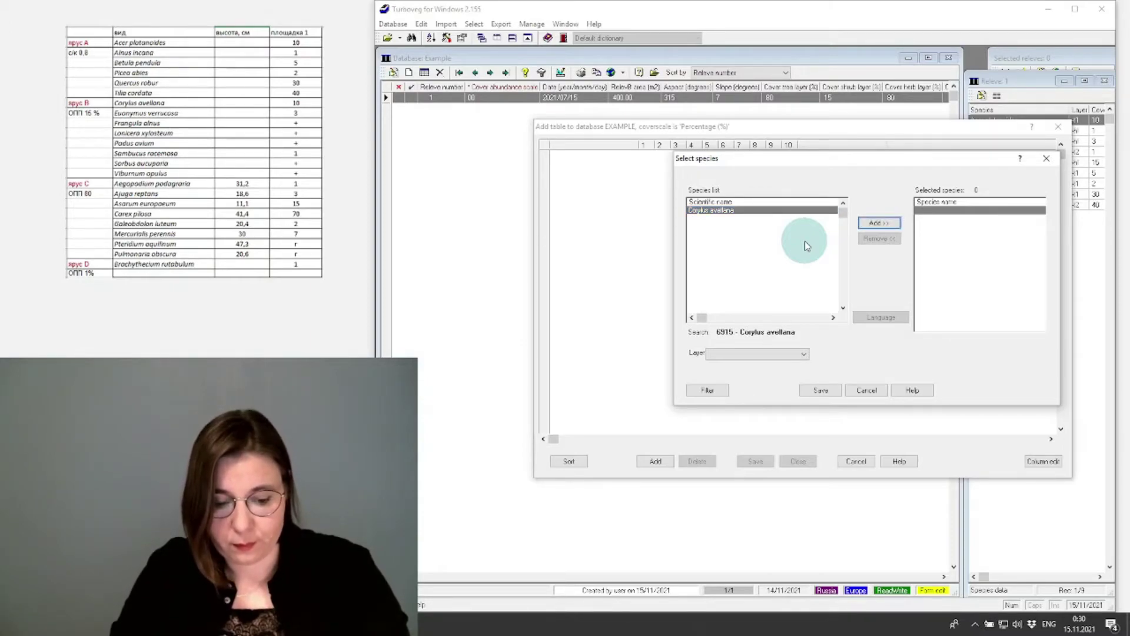
key(Tab)
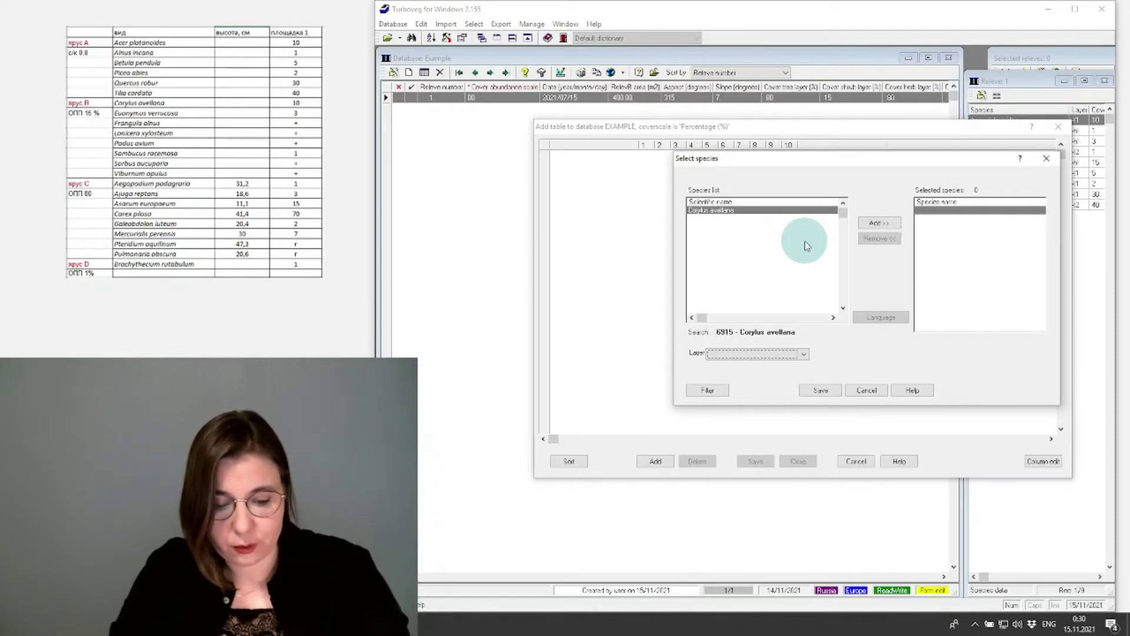
key(5)
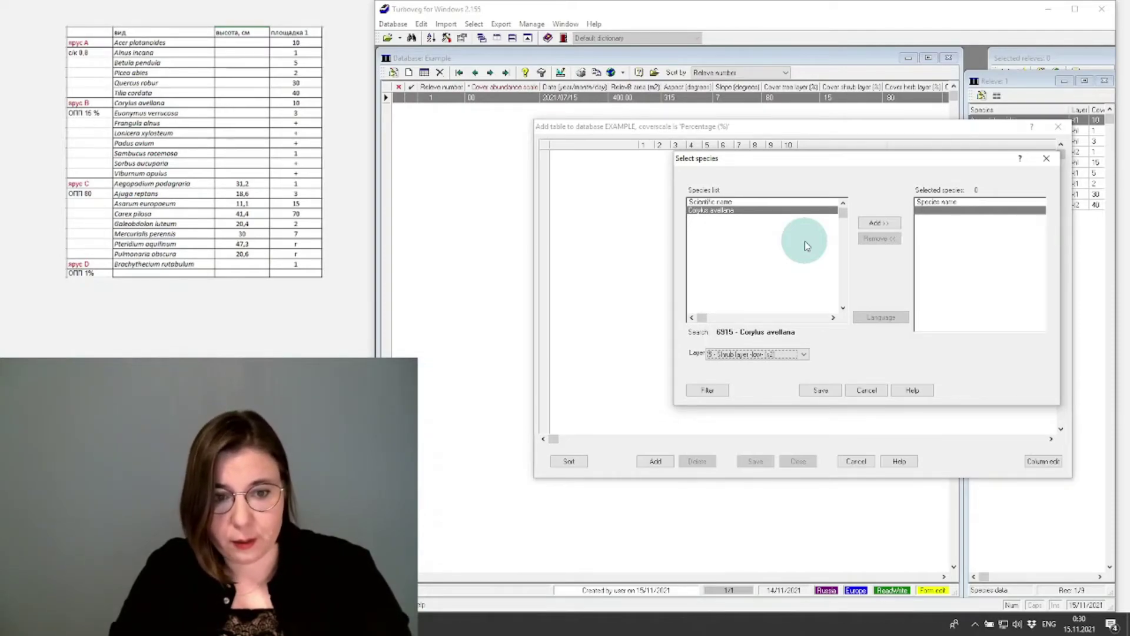
key(Return)
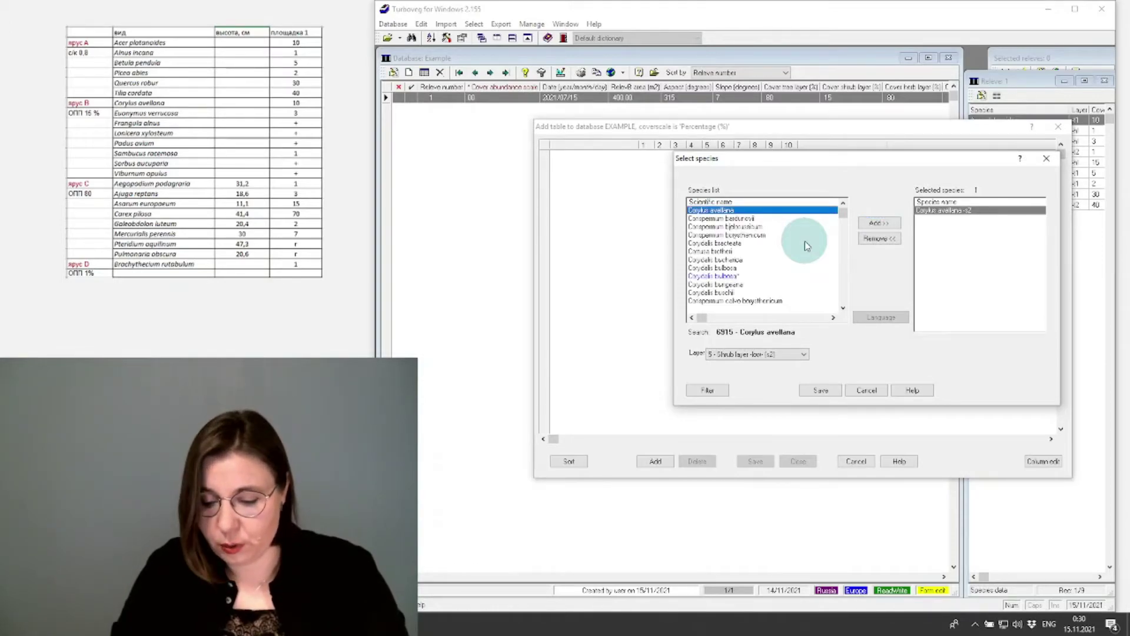
Add Euonymus verrucosa and Frangula alnus to the selected species in layer 5 - Shrub layer-low (s2).
text(Euonymus ve)
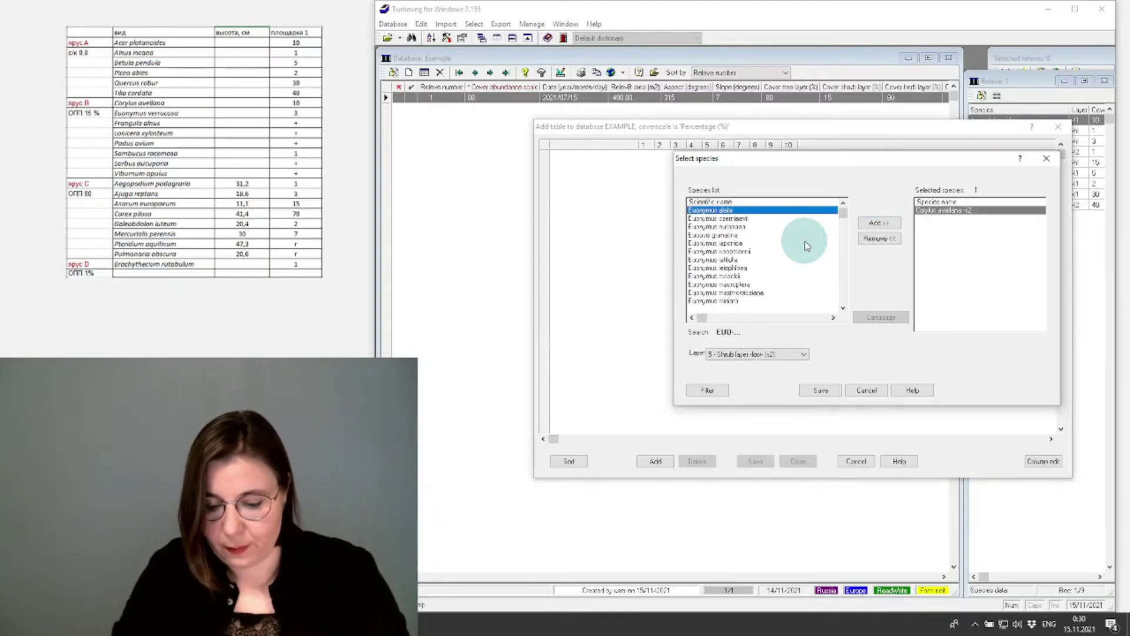
key(Return)
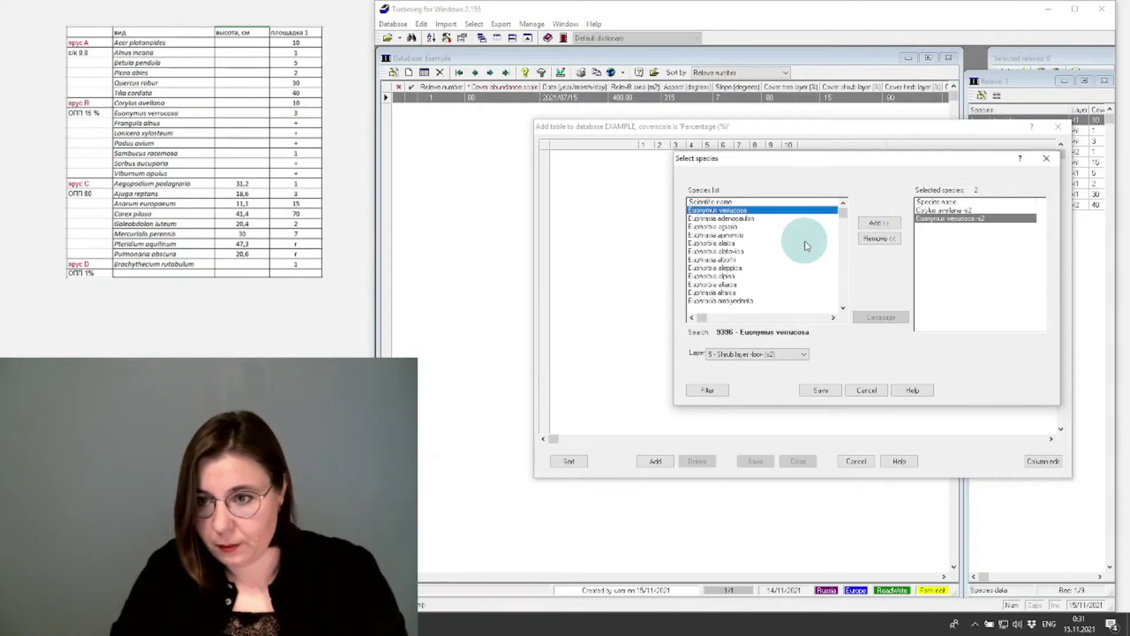
text(Frangula a)
key(Return)
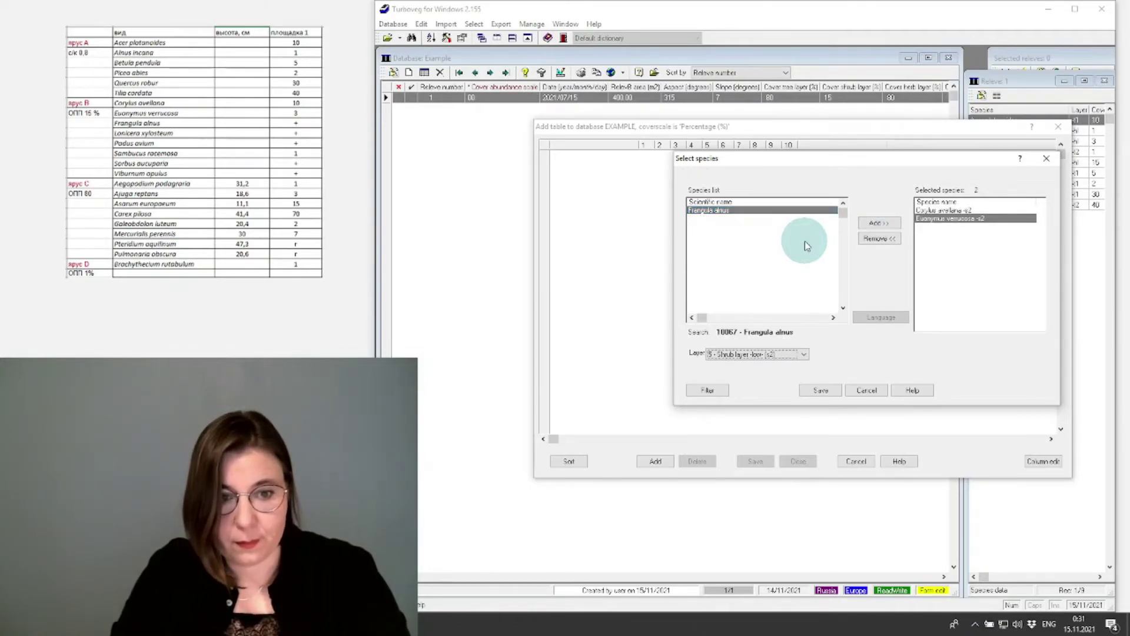
key(Return)
Add Lonicera xylosteum and Padus avium to the selected species in layer 5 - Shrub layer-low (s2).
text(Lonicera x)
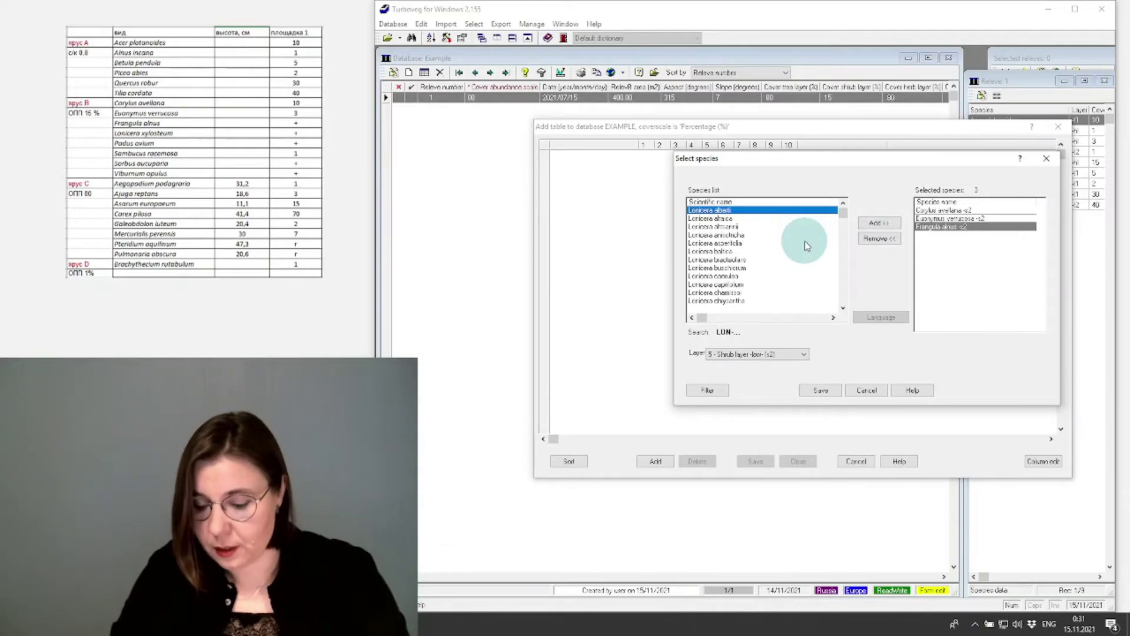
key(Return)
key(Return)
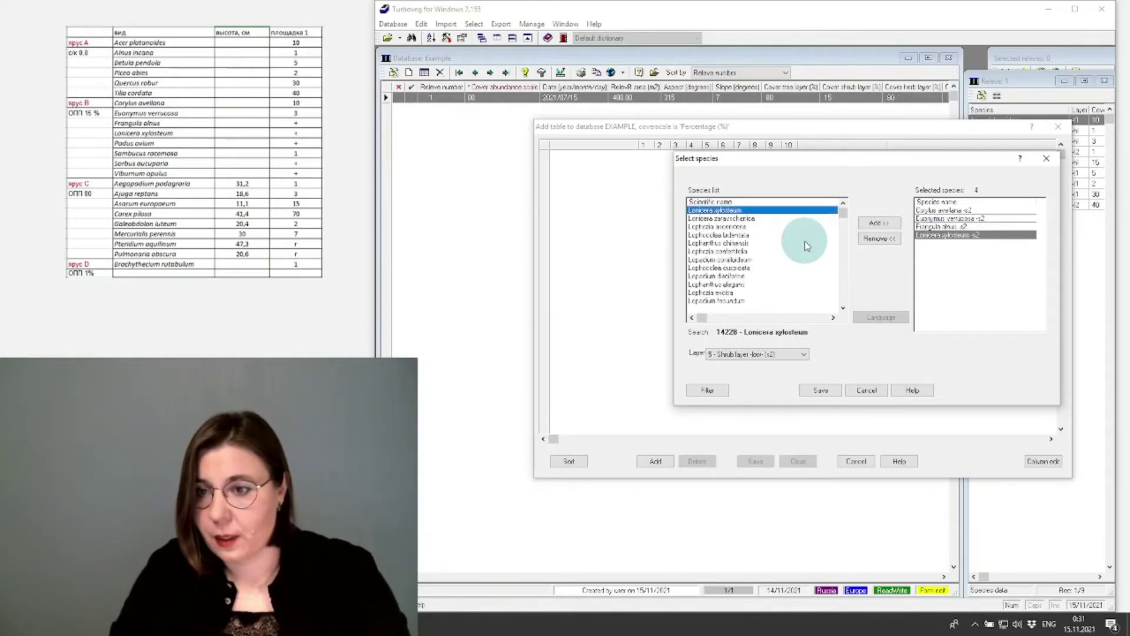
text(Padus a)
key(Return)
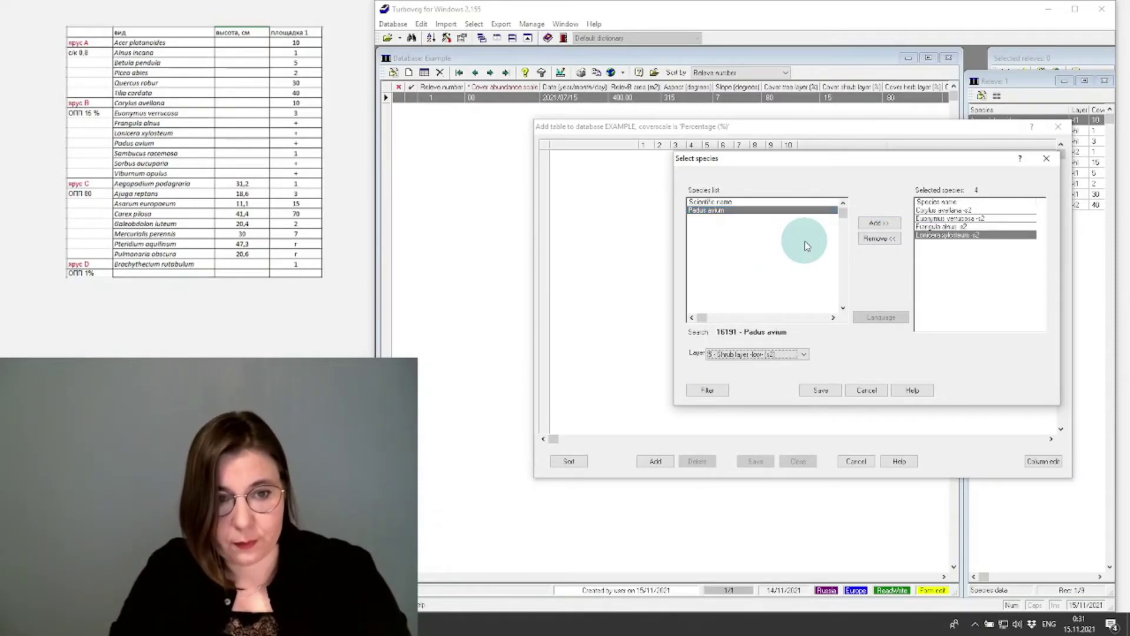
key(Return)
Add Sambucus racemosa and Sorbus aucuparia to the selected species in layer 5 - Shrub layer-low (s2).
text(sam)
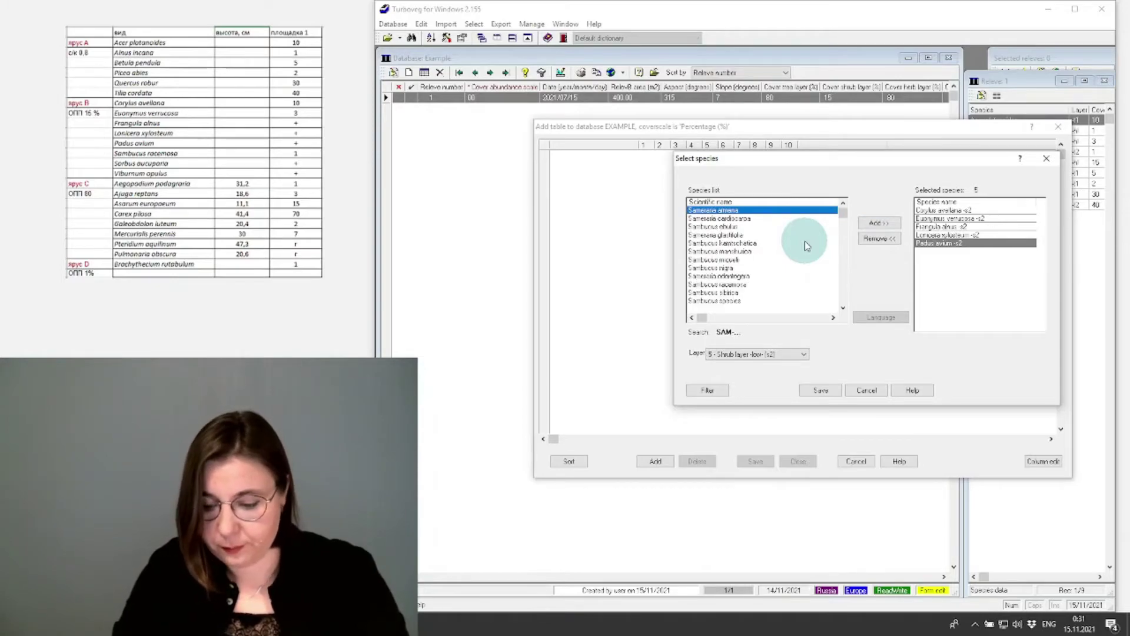
text( r)
key(Return)
key(Return)
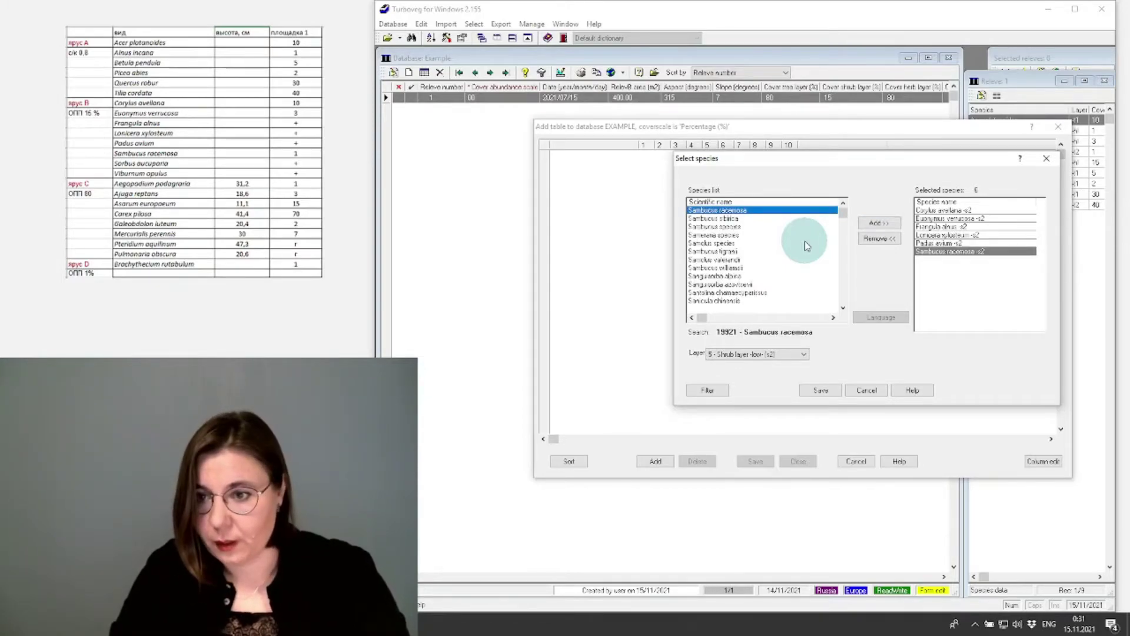
text(sor auc)
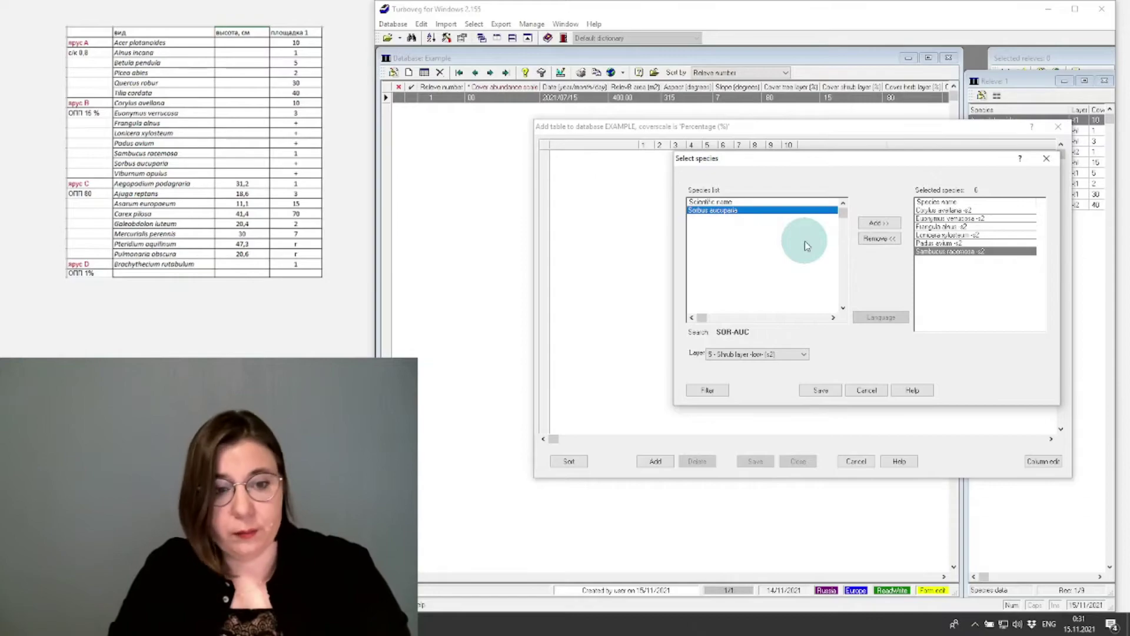
key(Return)
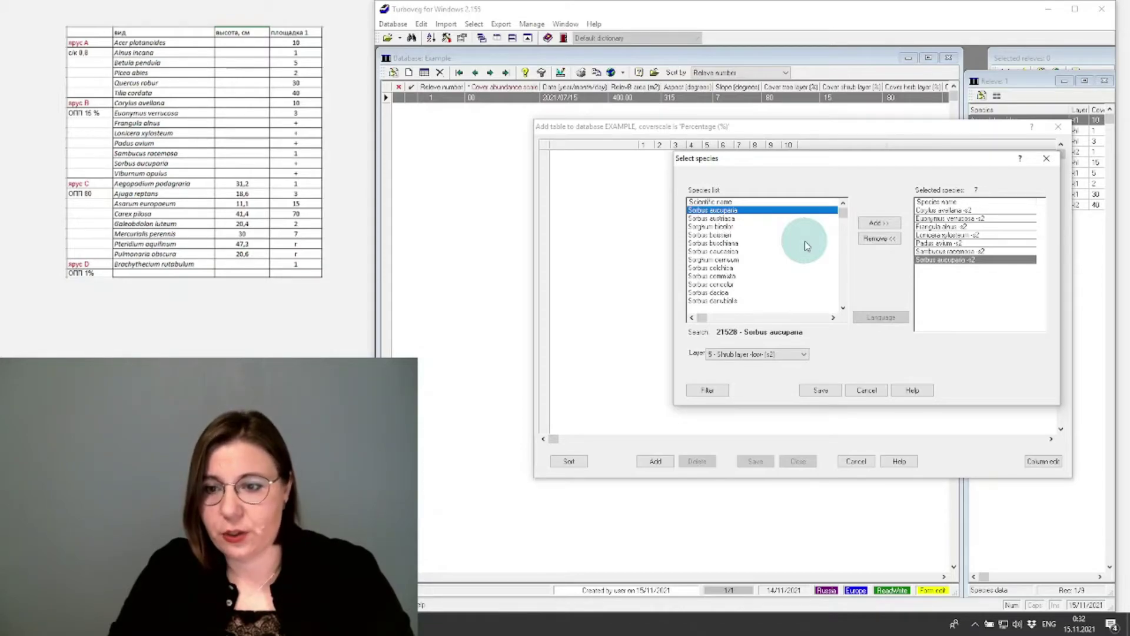
Add Carex pilosa in layer 6 - Herb layer (hl) and save the selected species into the table.
text(car-pi)
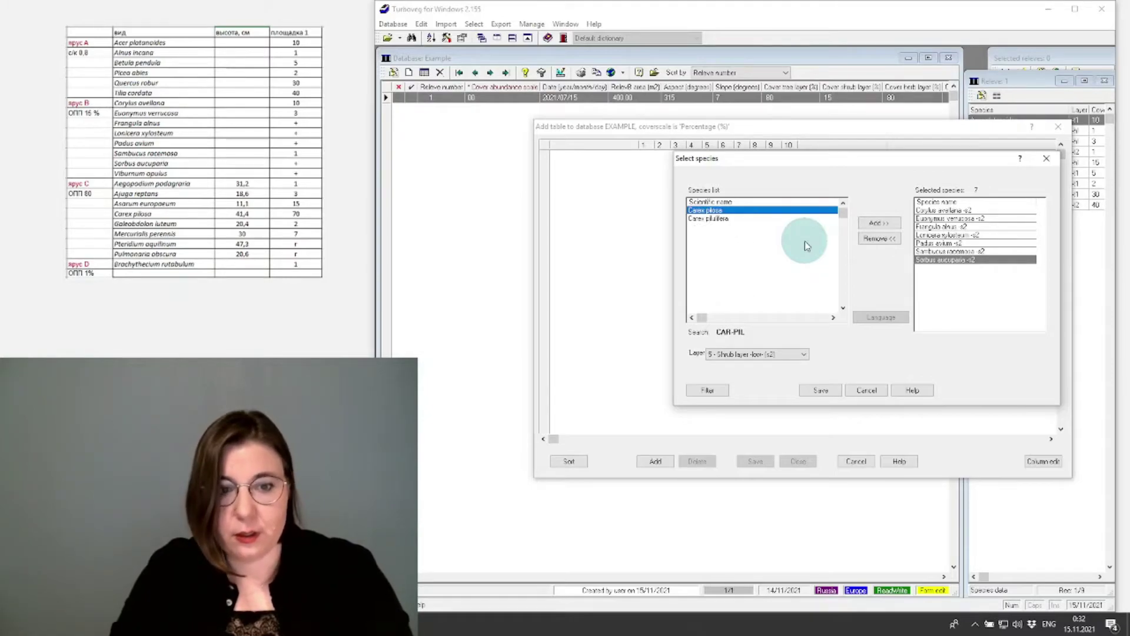
key(Return)
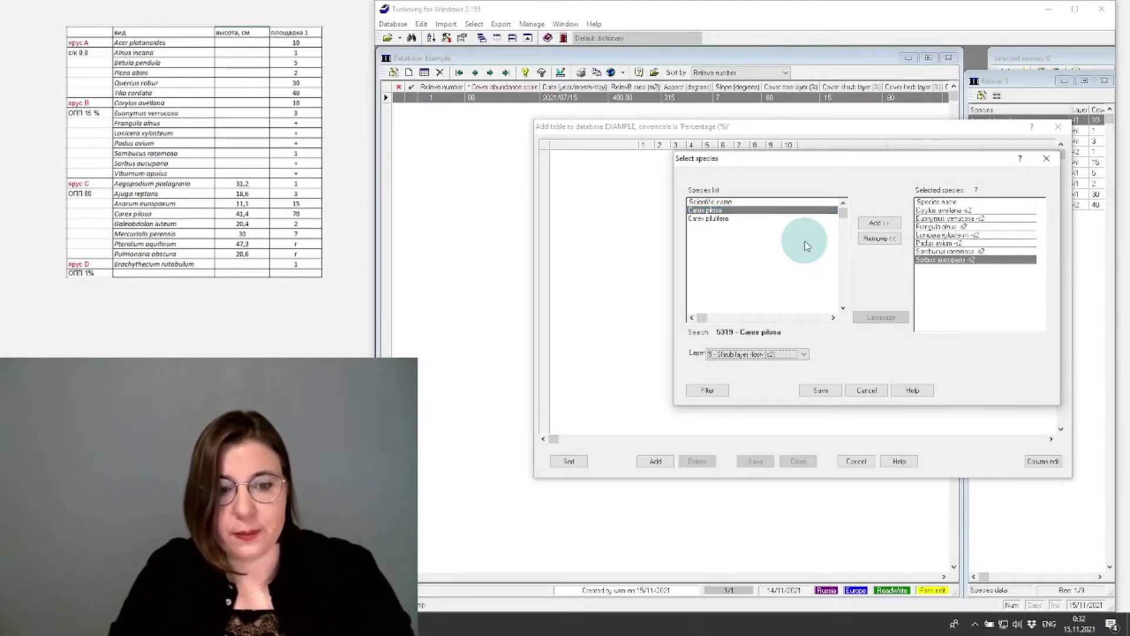
key(Down)
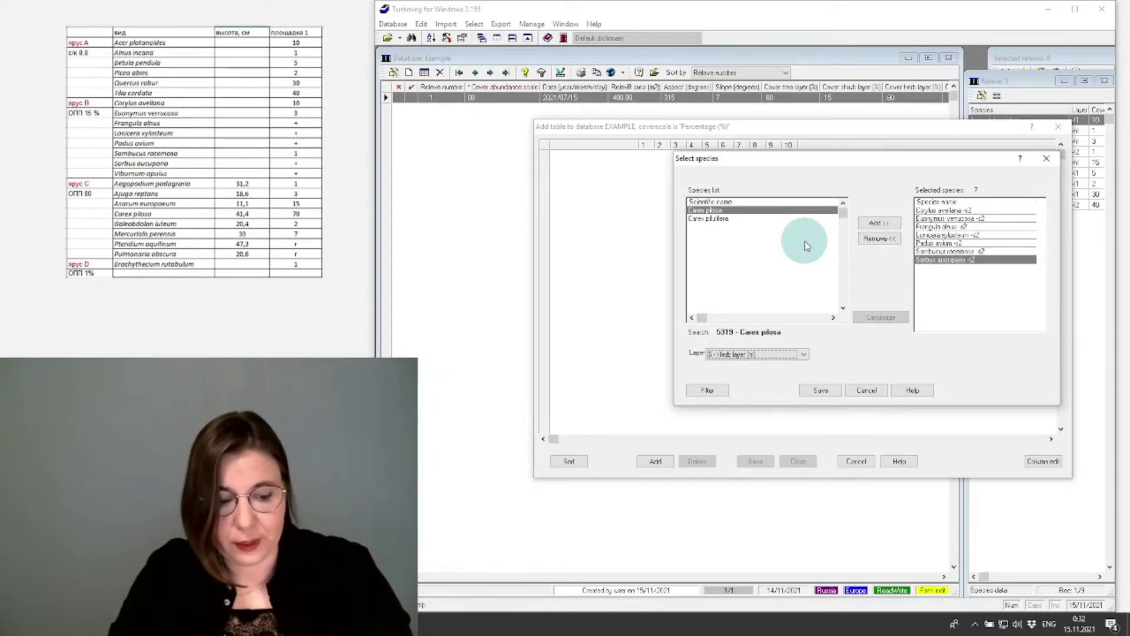
key(Return)
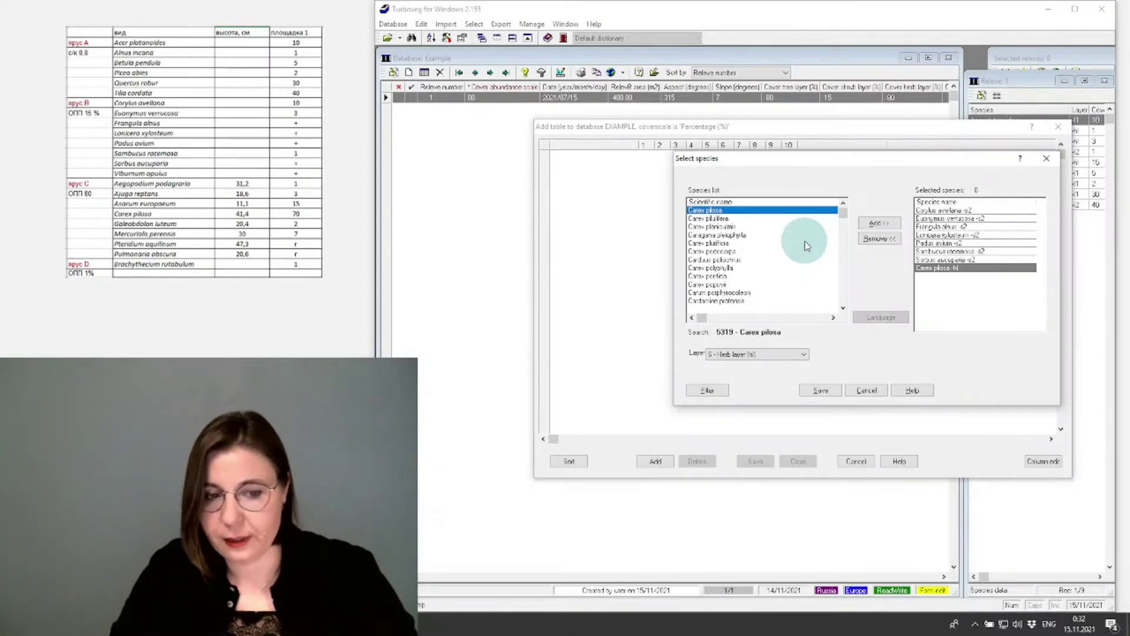
key(Return)
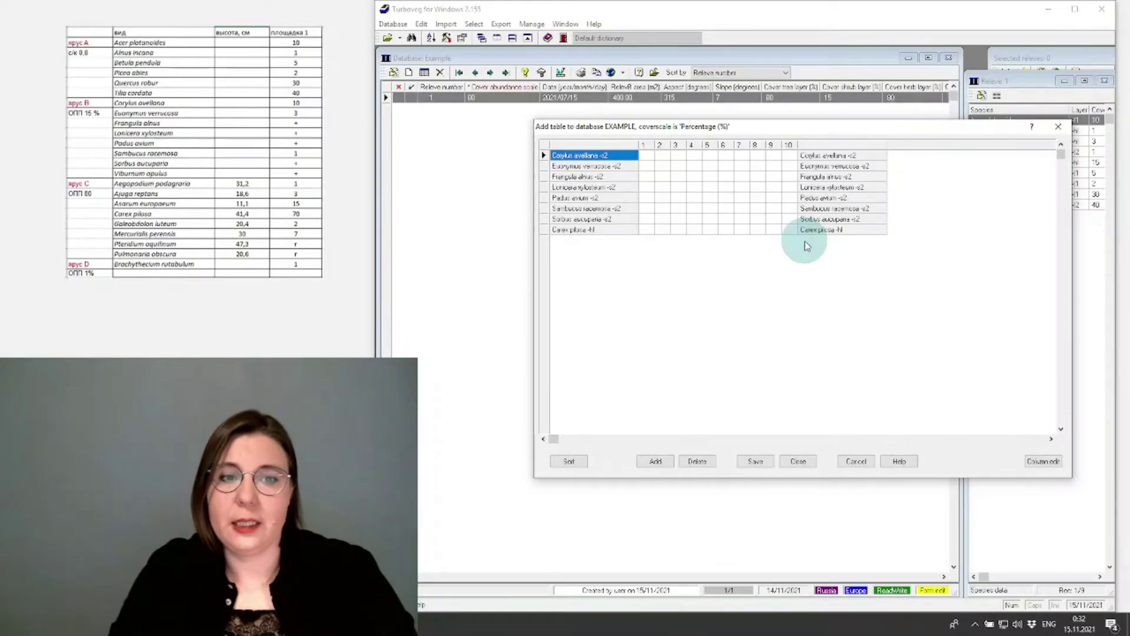
Enter Corylus avellana covers of 2, 6 and 8 percent for table relevés 1, 2 and 3.
key(Tab)
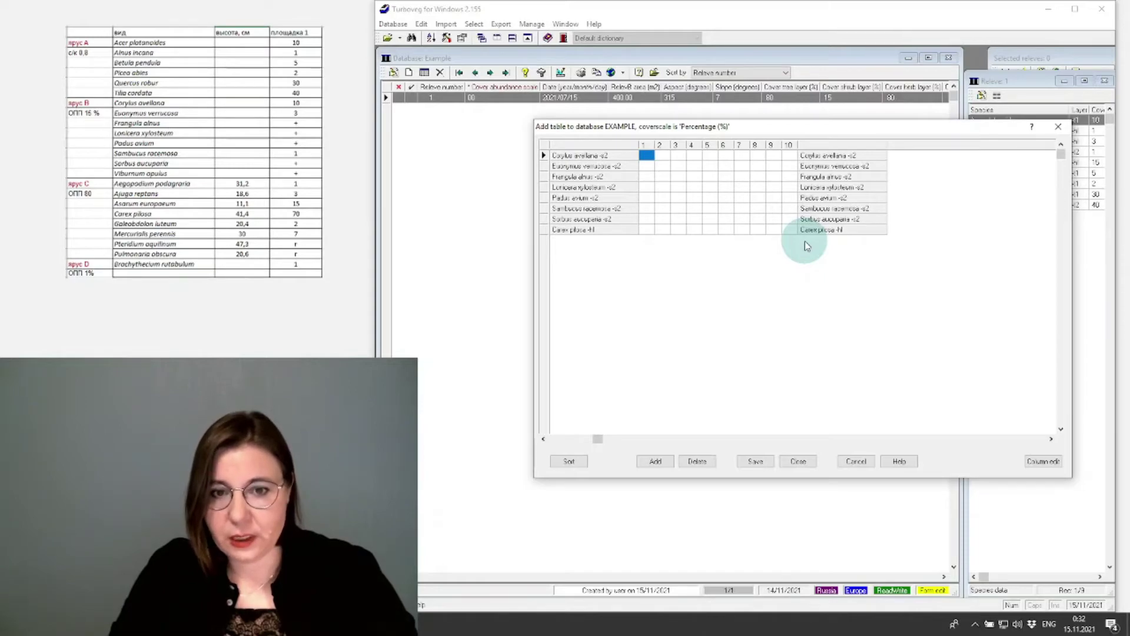
text(2)
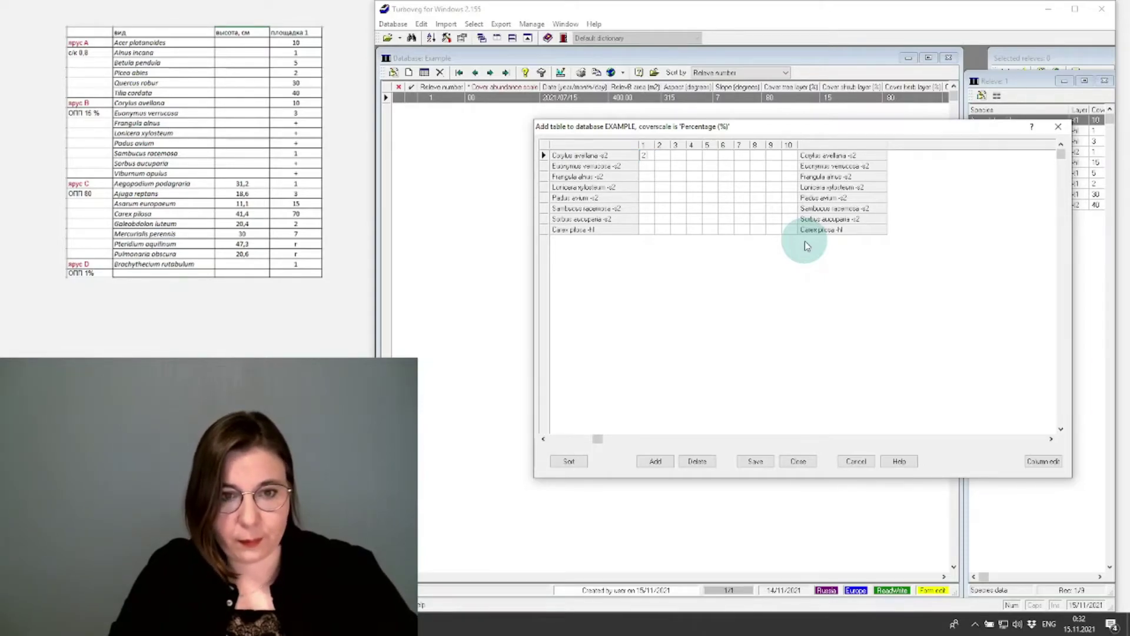
key(Tab)
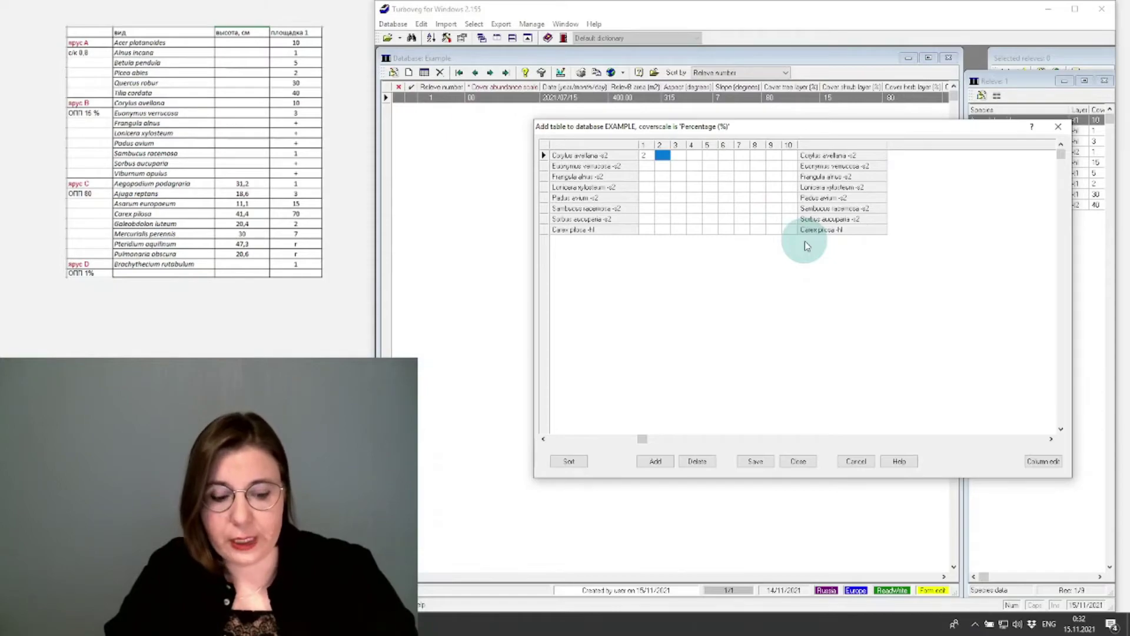
text(6)
key(Return)
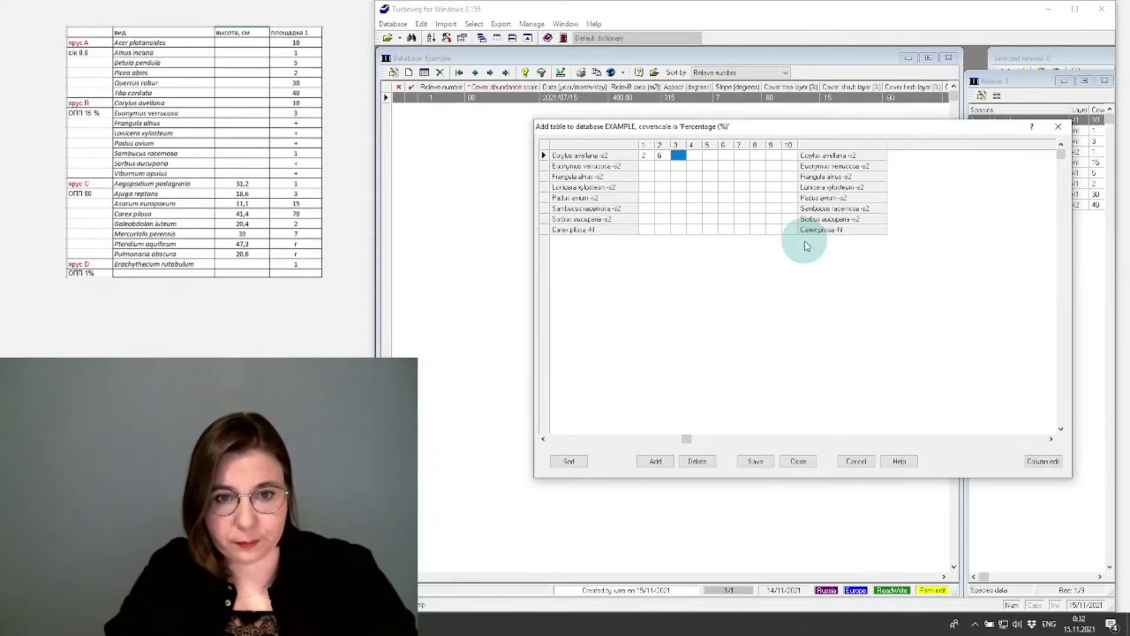
text(8)
key(Return)
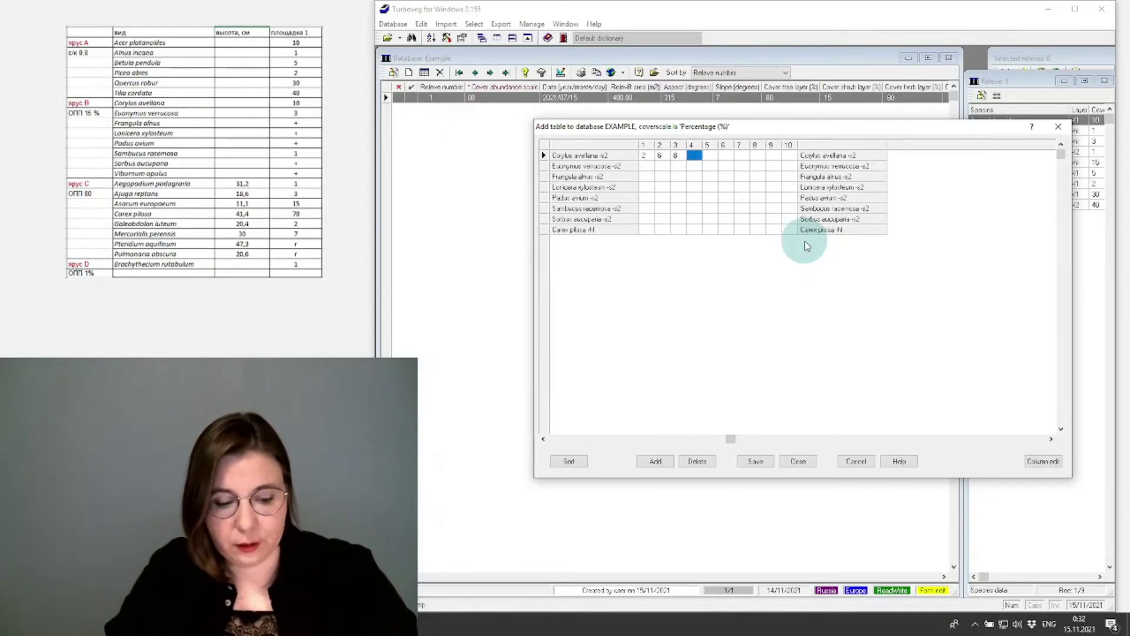
Leave relevés 4 and 5 empty for Corylus avellana and enter covers 1, 7, 10 and 50 for relevés 6 to 9.
key(Return)
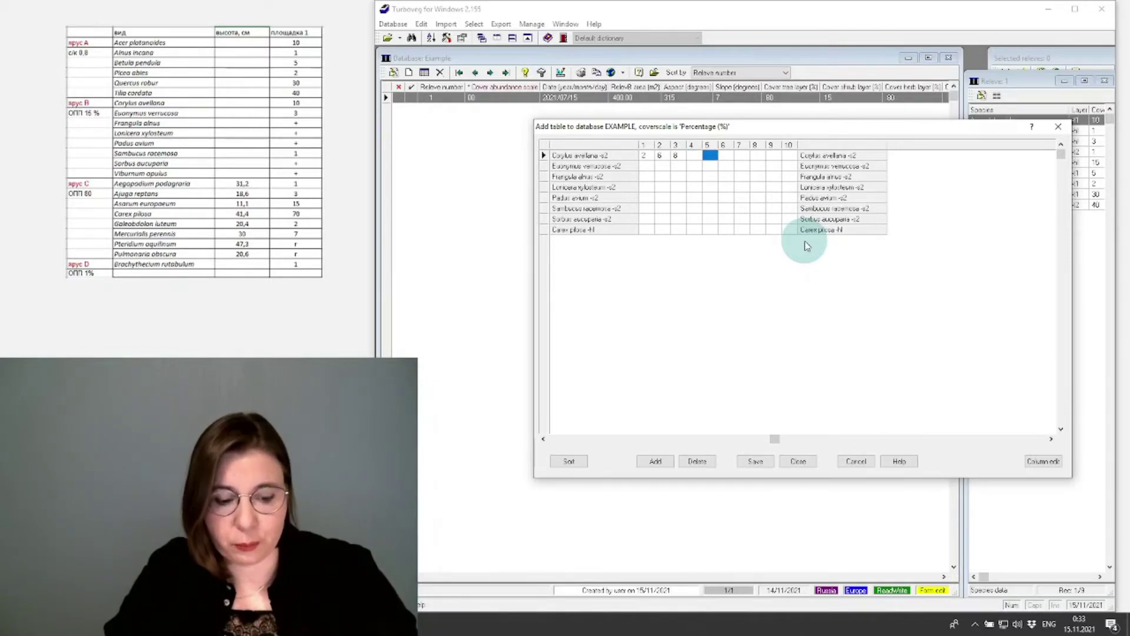
key(Return)
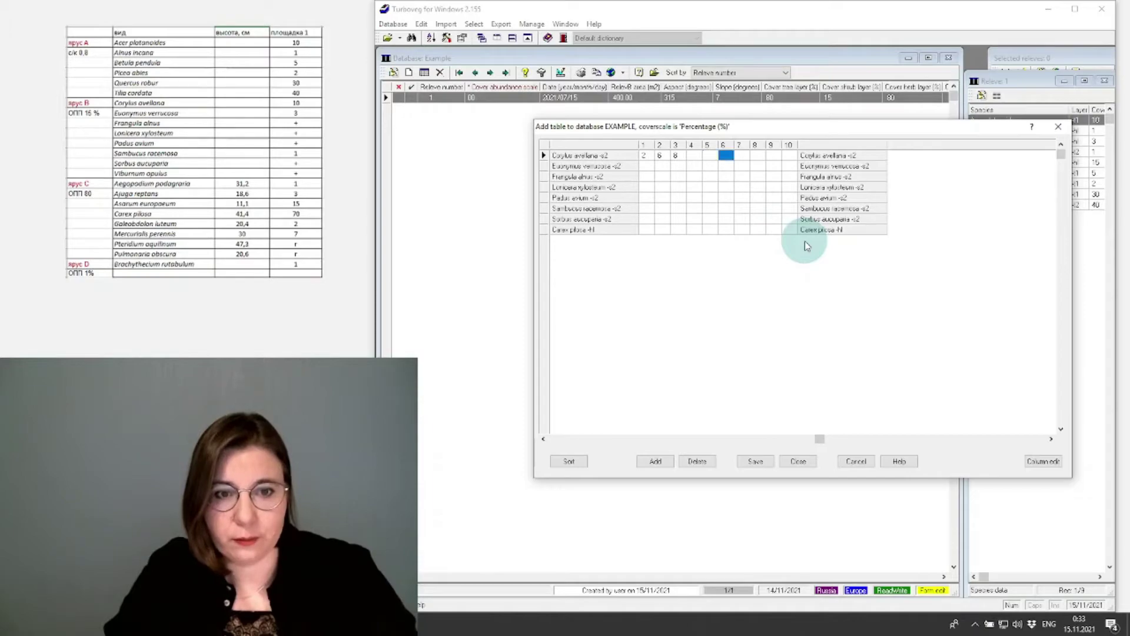
text(1)
key(Return)
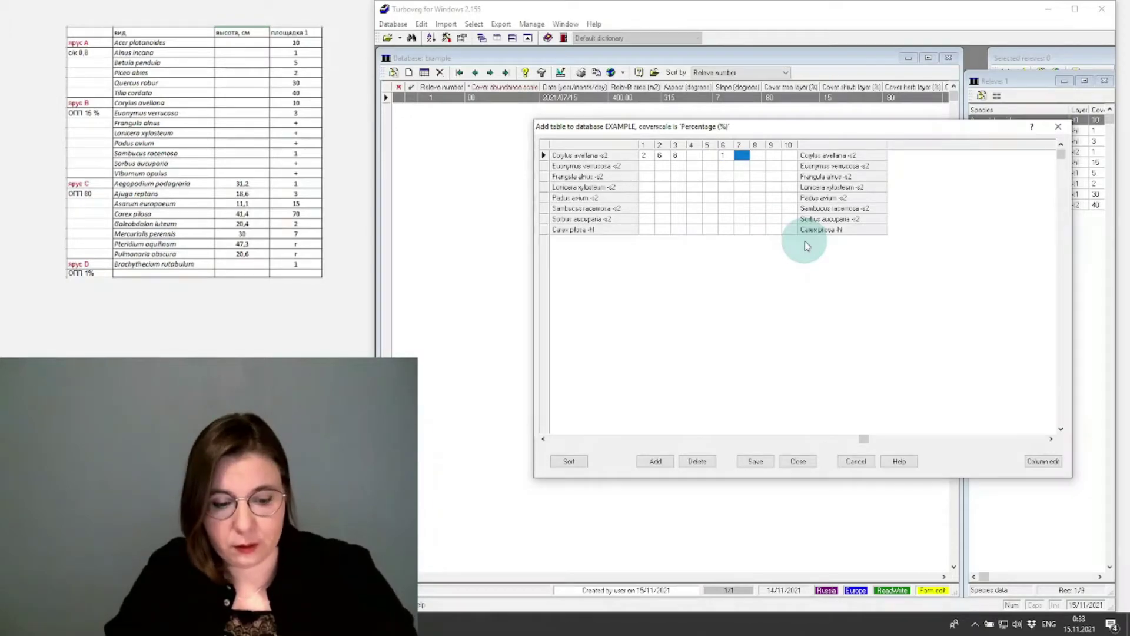
text(7)
key(Return)
text(10)
key(Return)
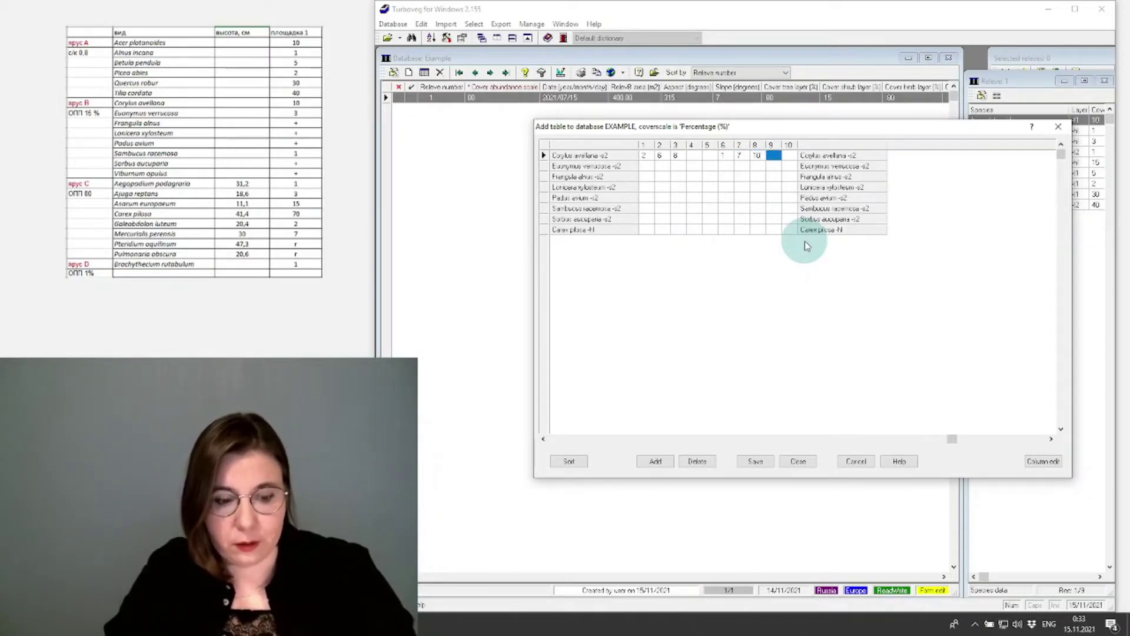
text(50)
key(Return)
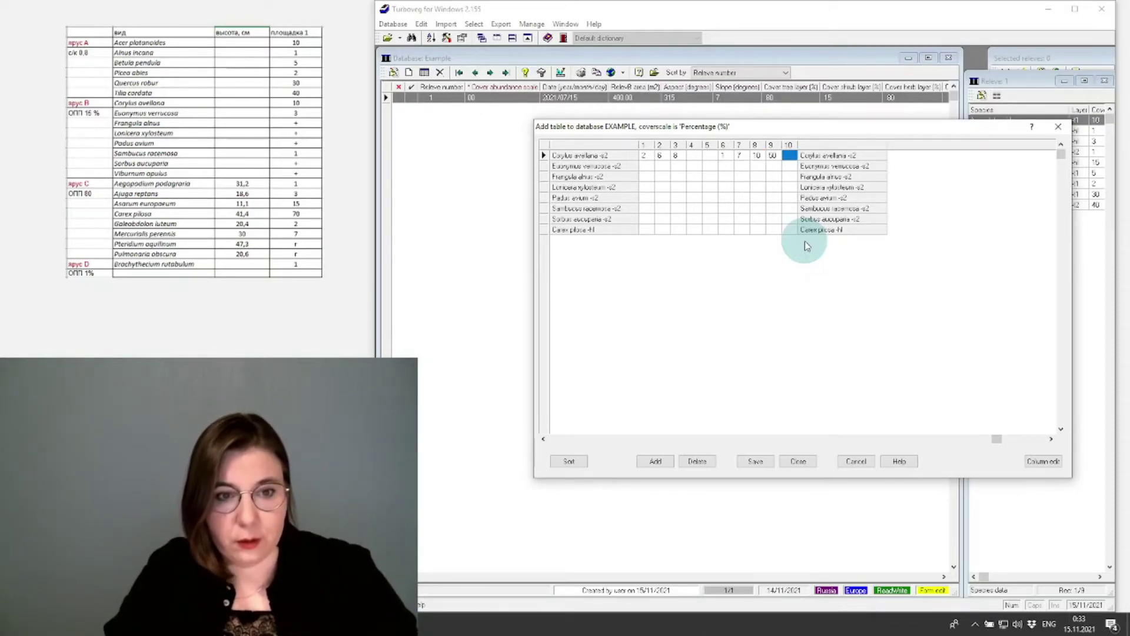
Enter a cover of 15 percent for Euonymus verrucosa in table relevé 1.
key(Down)
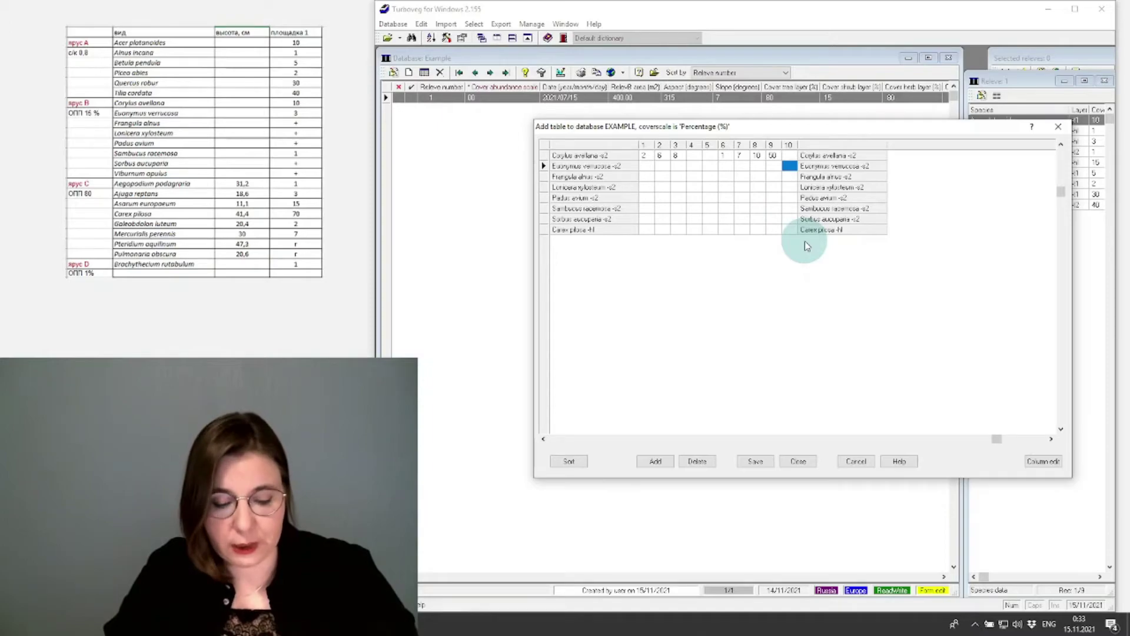
key(Left)
key(Left)
key(Left)
key(Left)
key(Left)
key(Left)
key(Left)
key(Left)
key(Left)
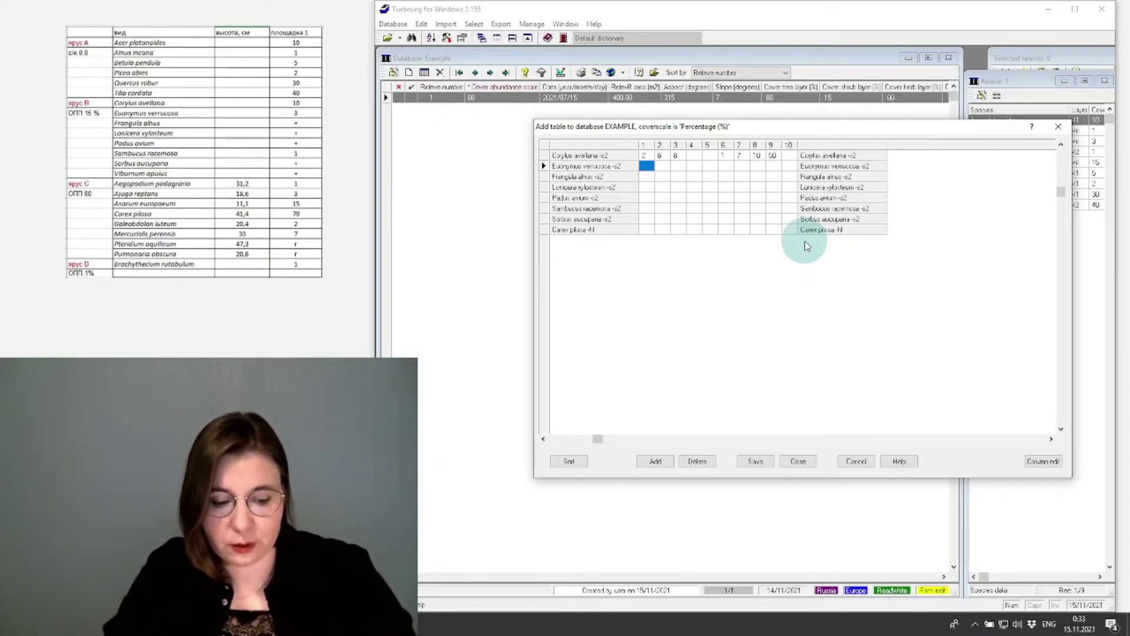
text(15)
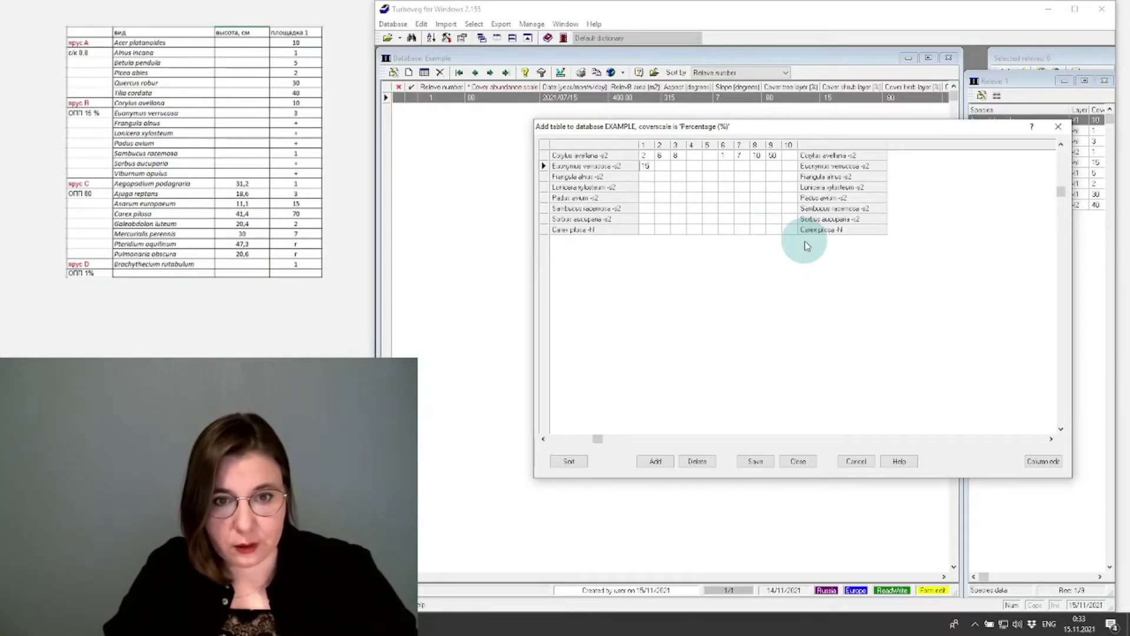
key(Return)
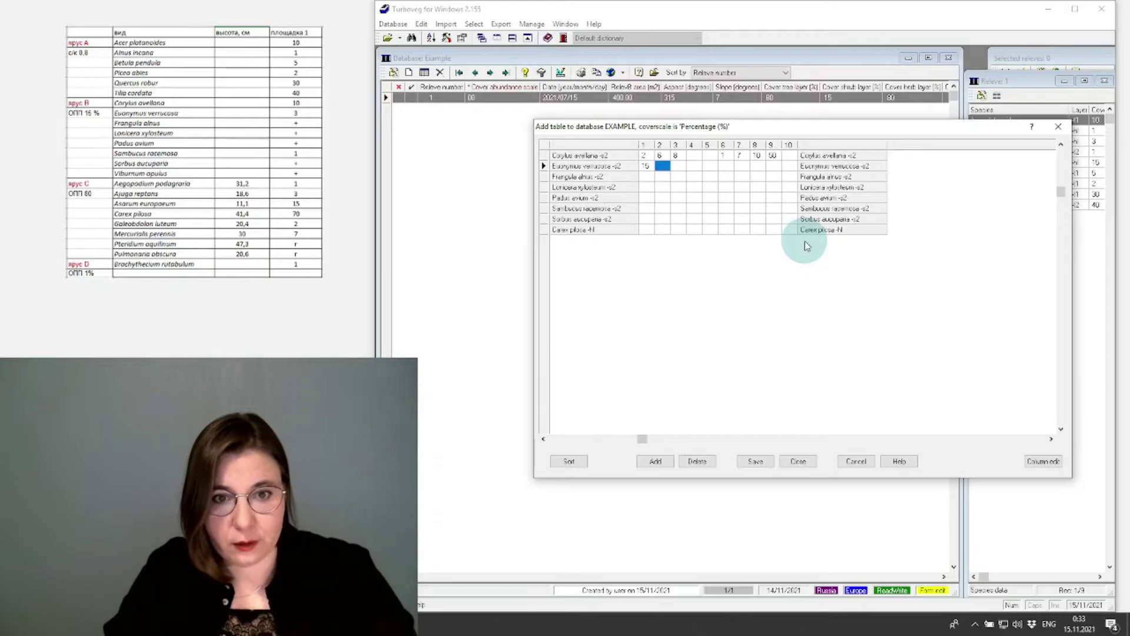
Enter Frangula alnus covers of 5 percent in relevé 2 and 8 percent in relevé 5.
key(Down)
text(5)
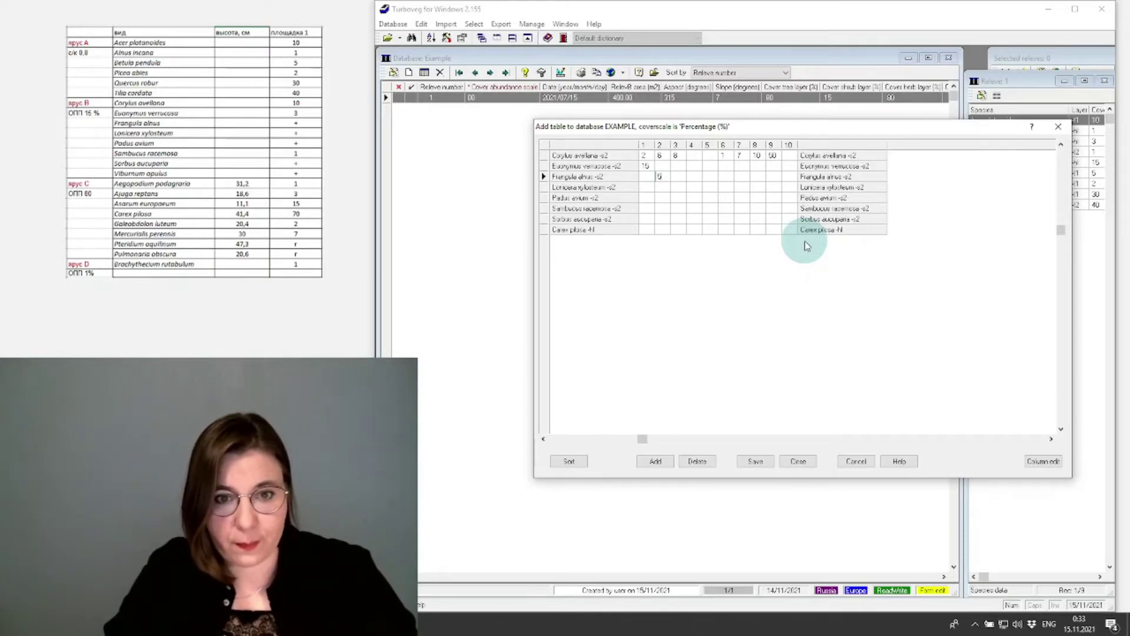
key(Return)
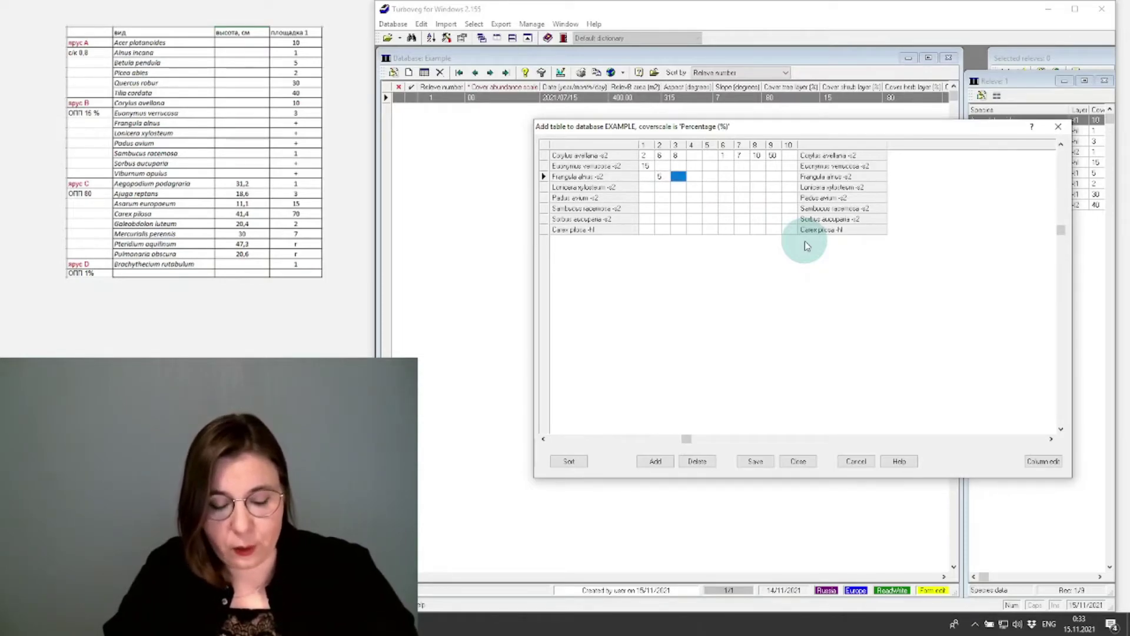
key(Return)
key(Return)
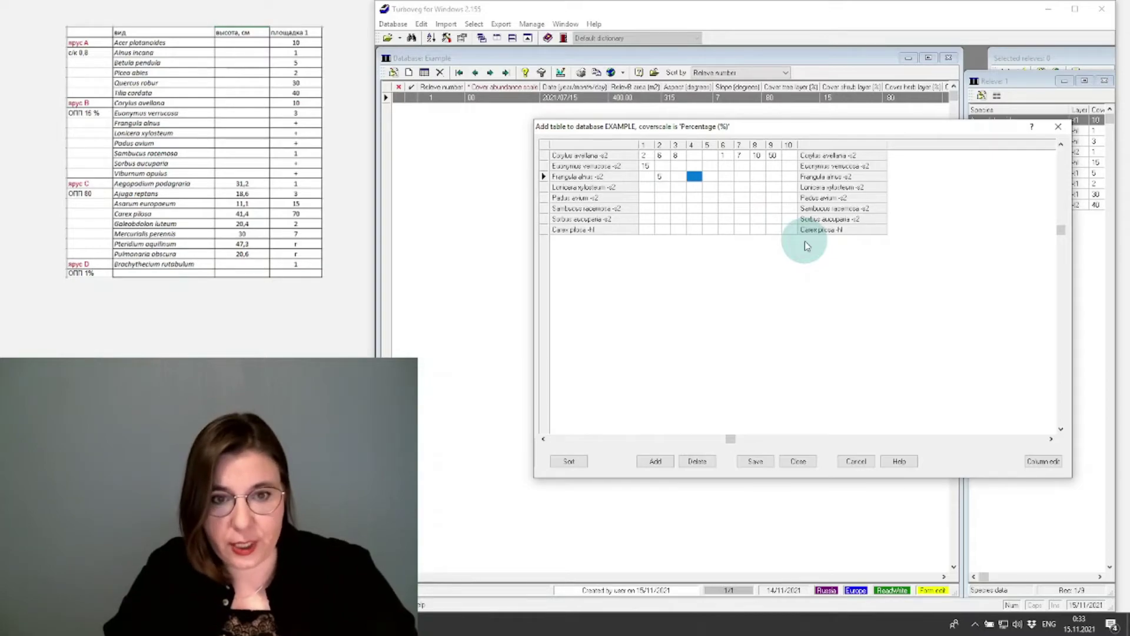
text(8)
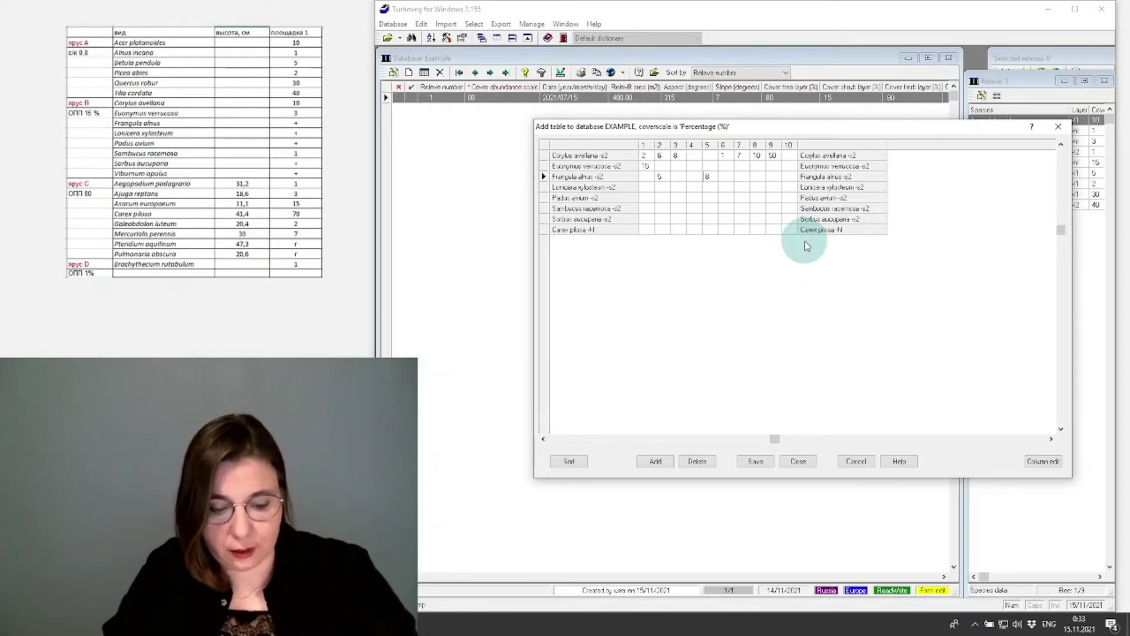
key(Return)
key(Return)
key(Return)
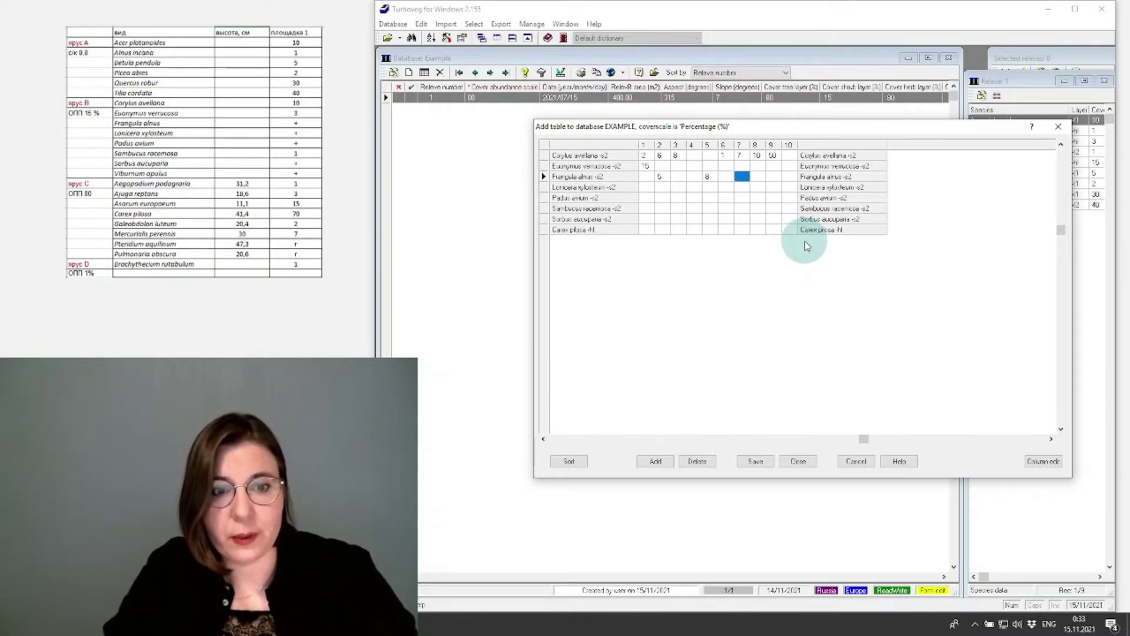
Enter covers of 6 percent for Lonicera xylosteum in relevé 8 and 25 percent for Padus avium in relevé 4.
key(Down)
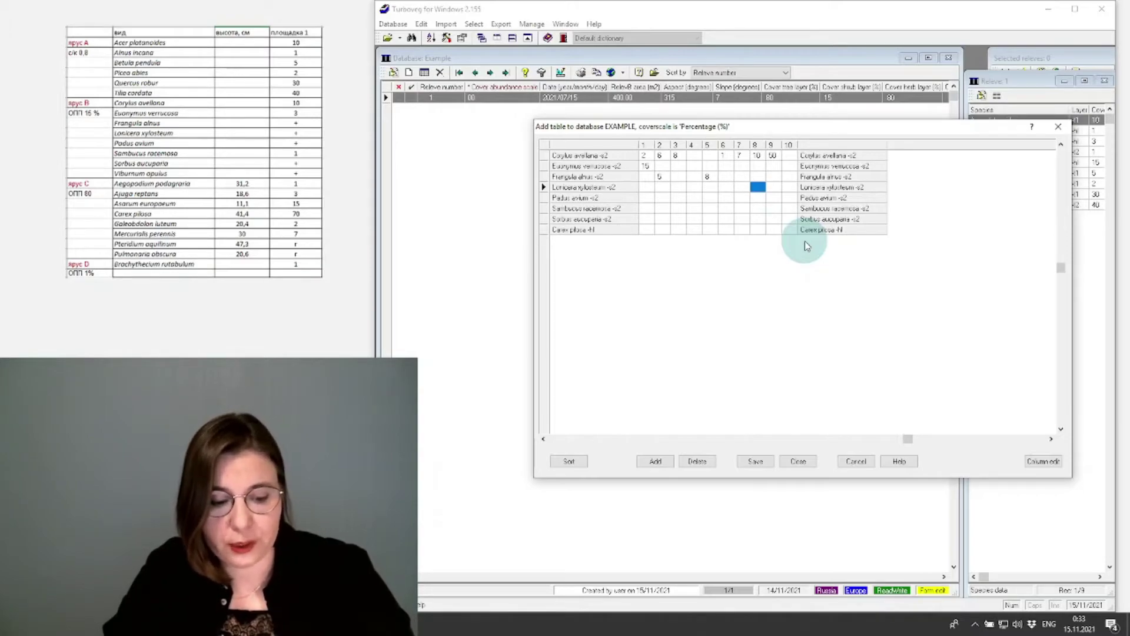
text(6)
key(Return)
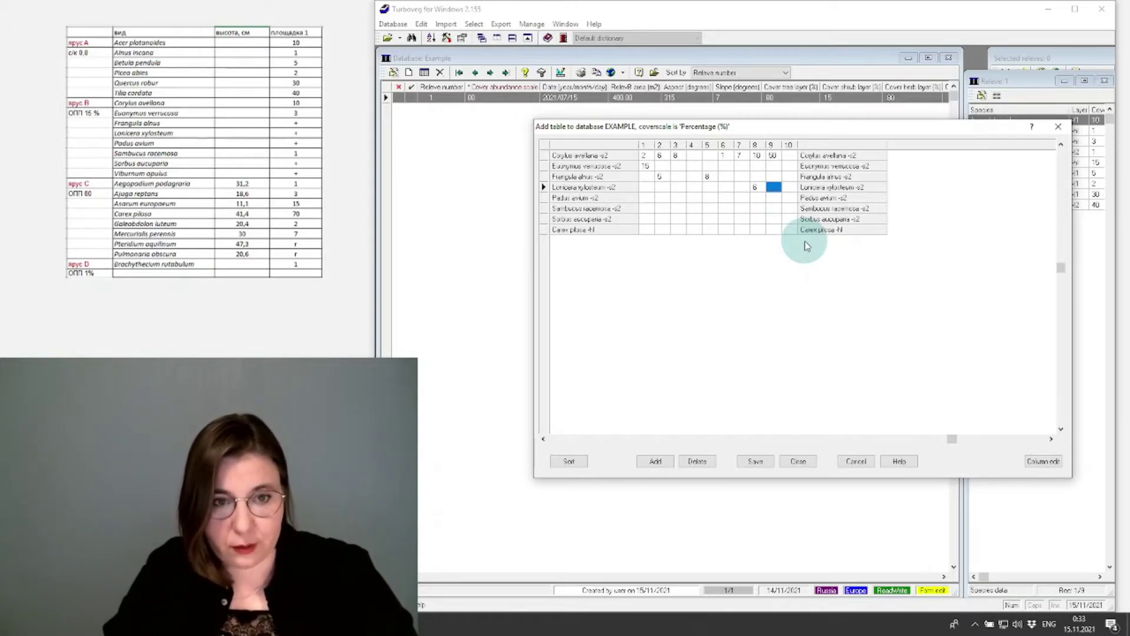
key(Down)
key(Left)
key(Left)
key(Left)
key(Left)
key(Left)
text(25)
key(Return)
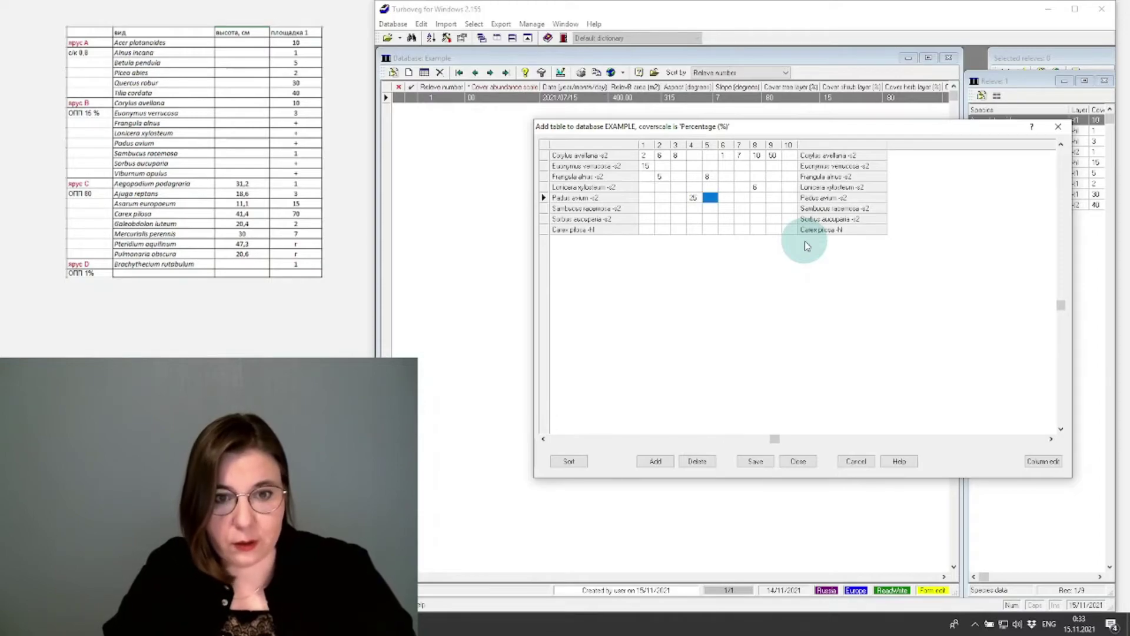
Enter covers of 45 percent for Sambucus racemosa in relevé 6 and 50 percent for Sorbus aucuparia in relevé 10.
key(Return)
key(Down)
text(45)
key(Return)
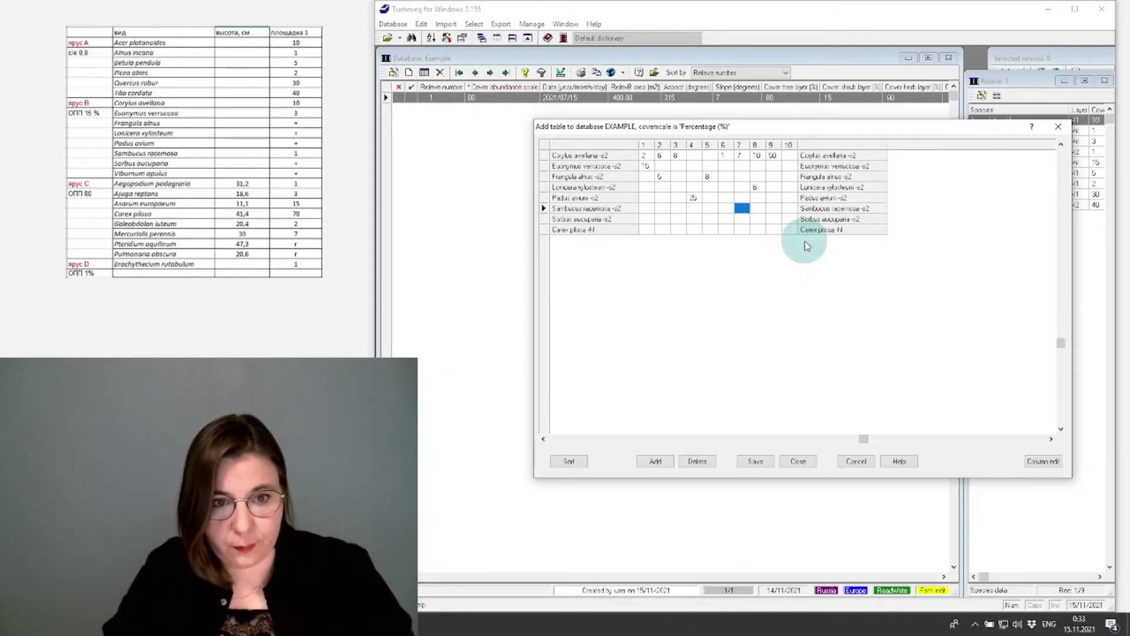
key(Down)
key(Return)
key(Return)
key(Return)
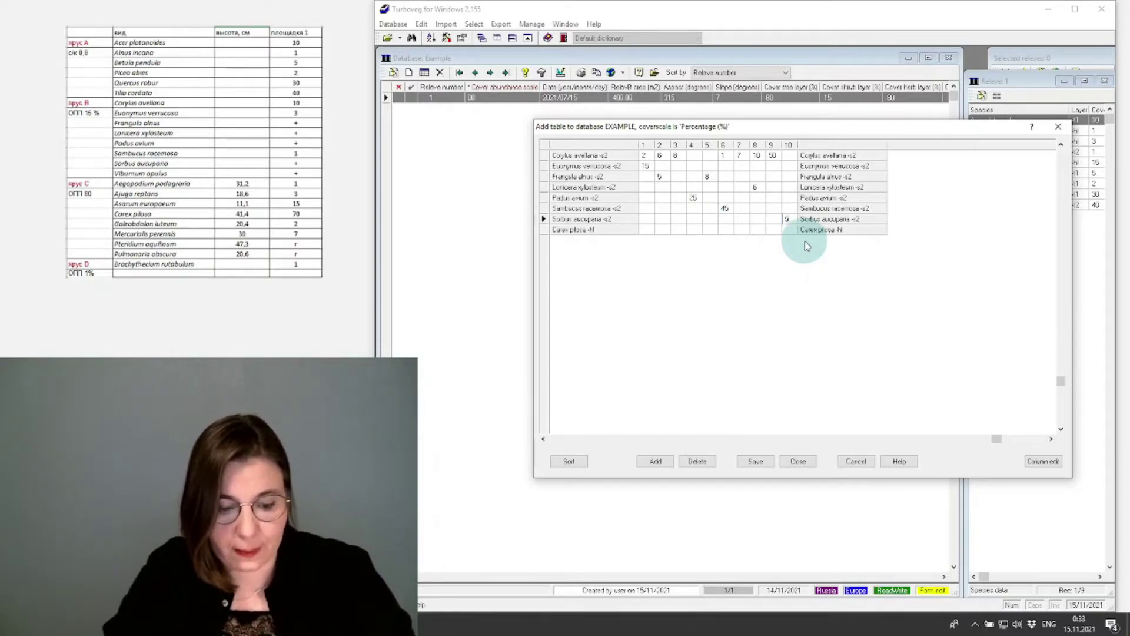
text(50)
key(Return)
Enter a cover of 10 percent for Carex pilosa in relevé 1 and save the finished table to the database.
text(10)
key(Return)
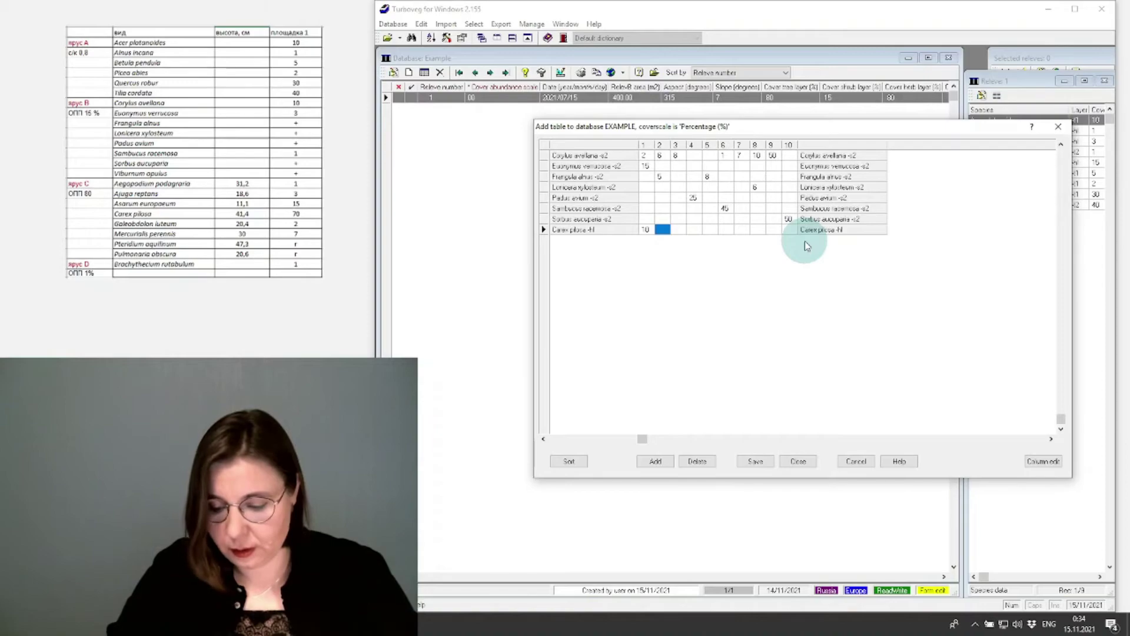
key(alt+s)
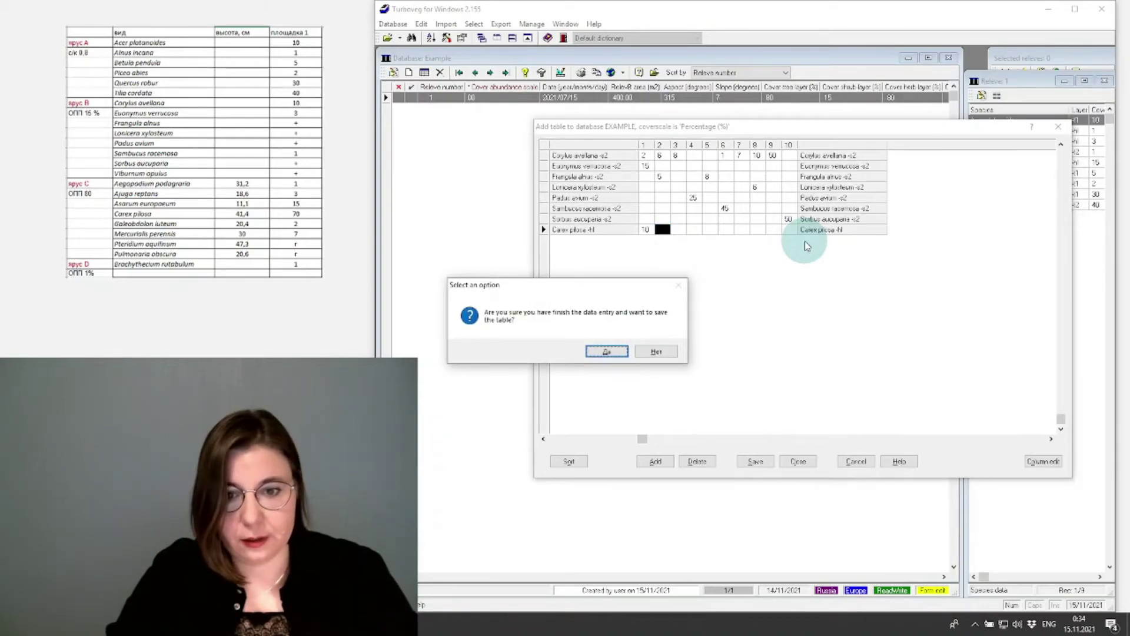
drag(601, 288, 920, 269)
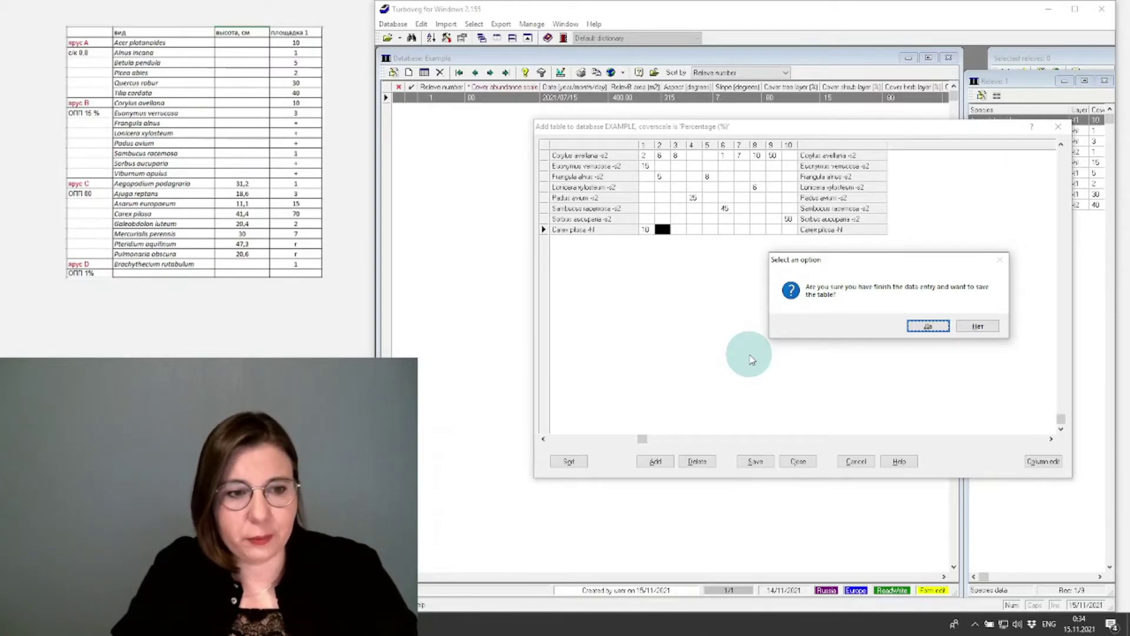
key(Return)
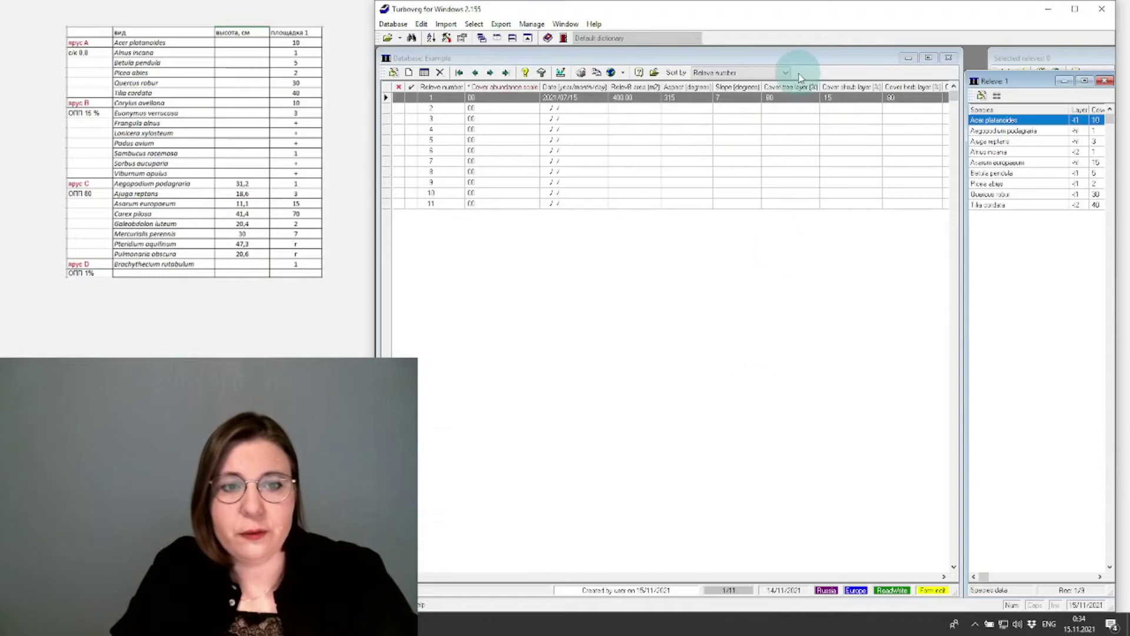
Narrow the columns of the relevé list so that all header fields through Remarks fit in the database window.
drag(540, 87, 443, 87)
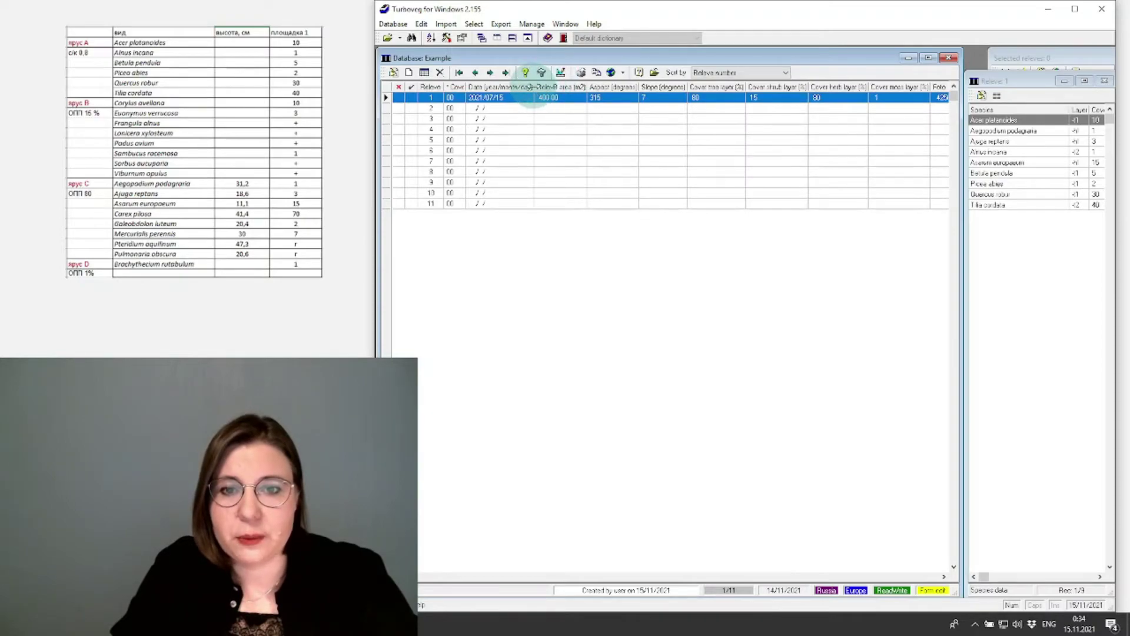
drag(534, 88, 579, 88)
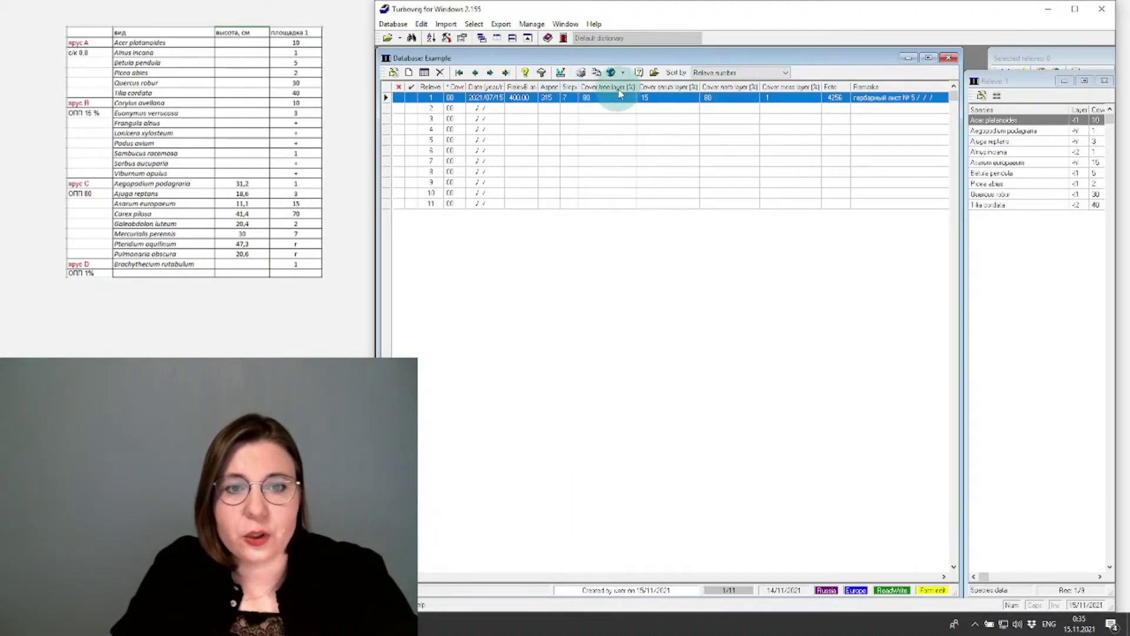
double_click(648, 88)
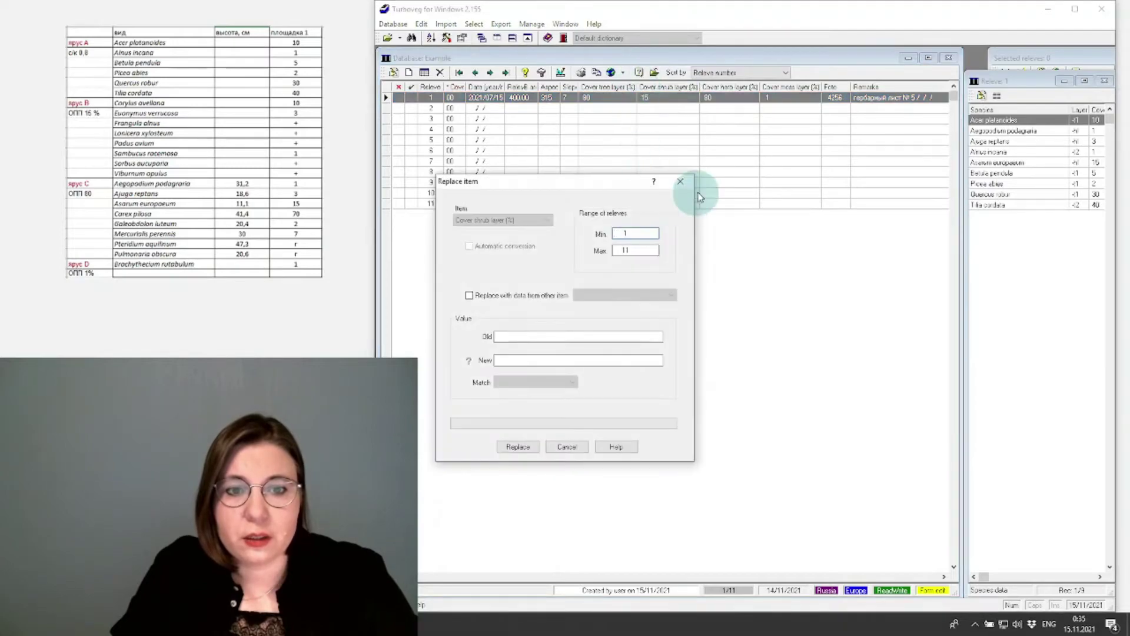
click(680, 181)
drag(637, 88, 706, 92)
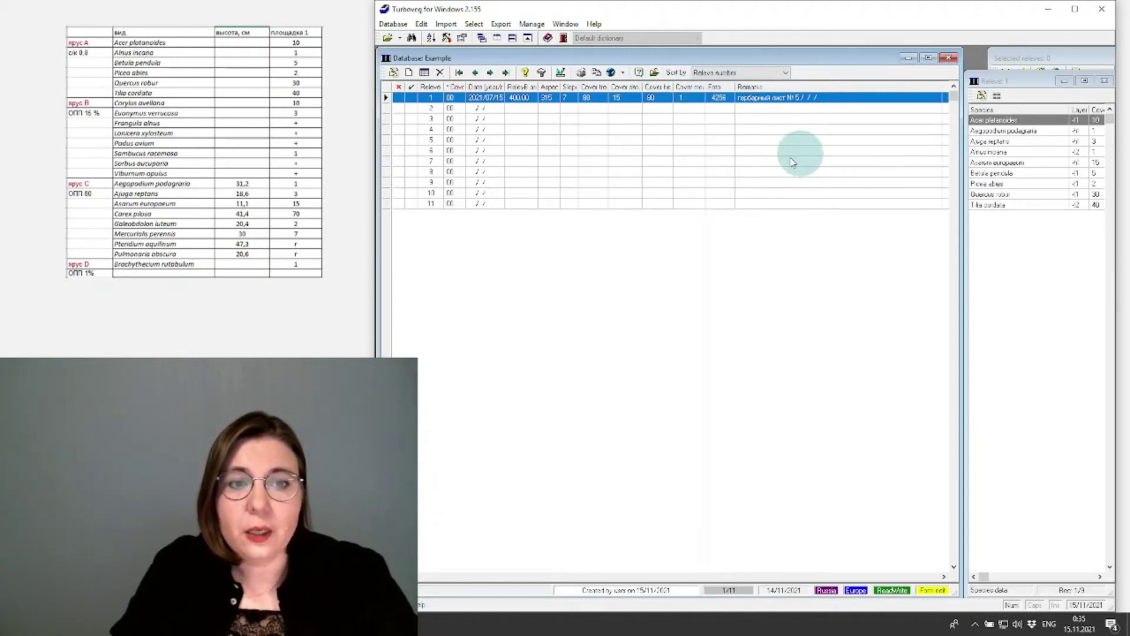
View the header data form of relevé 2, exit it without changes and go back to relevé 1.
double_click(473, 109)
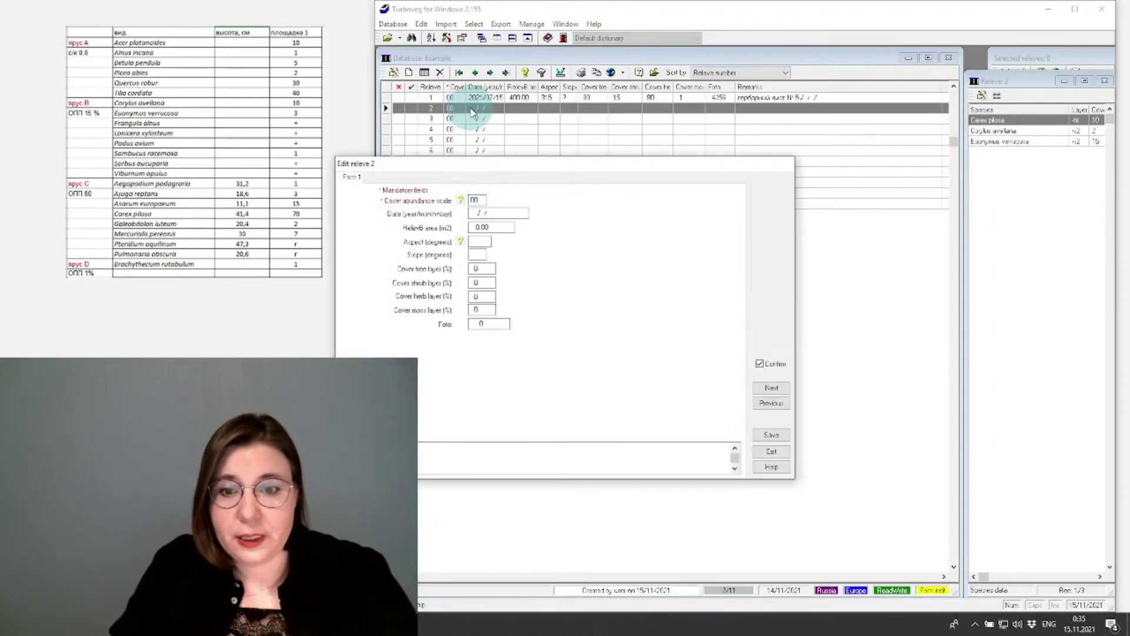
drag(565, 172, 859, 153)
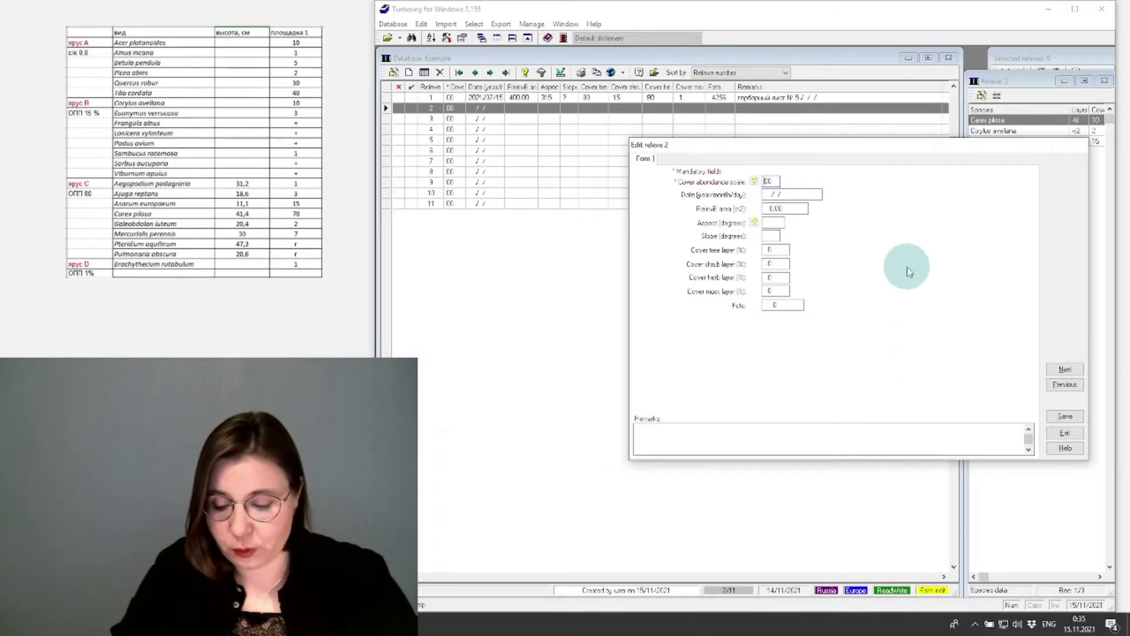
click(1054, 433)
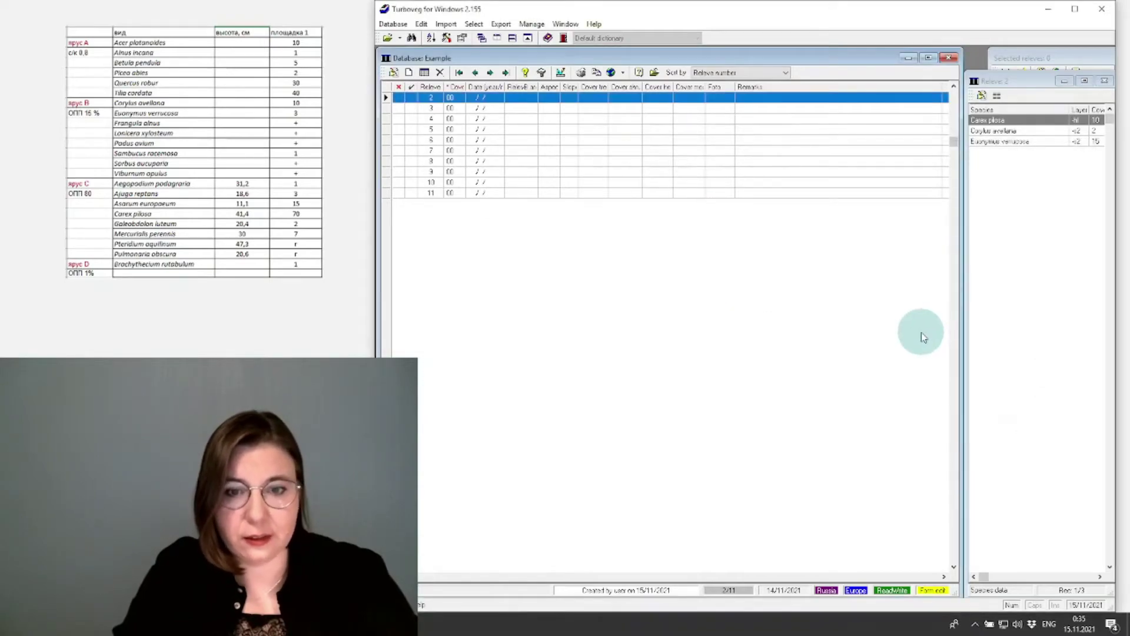
scroll(521, 205, up, 1)
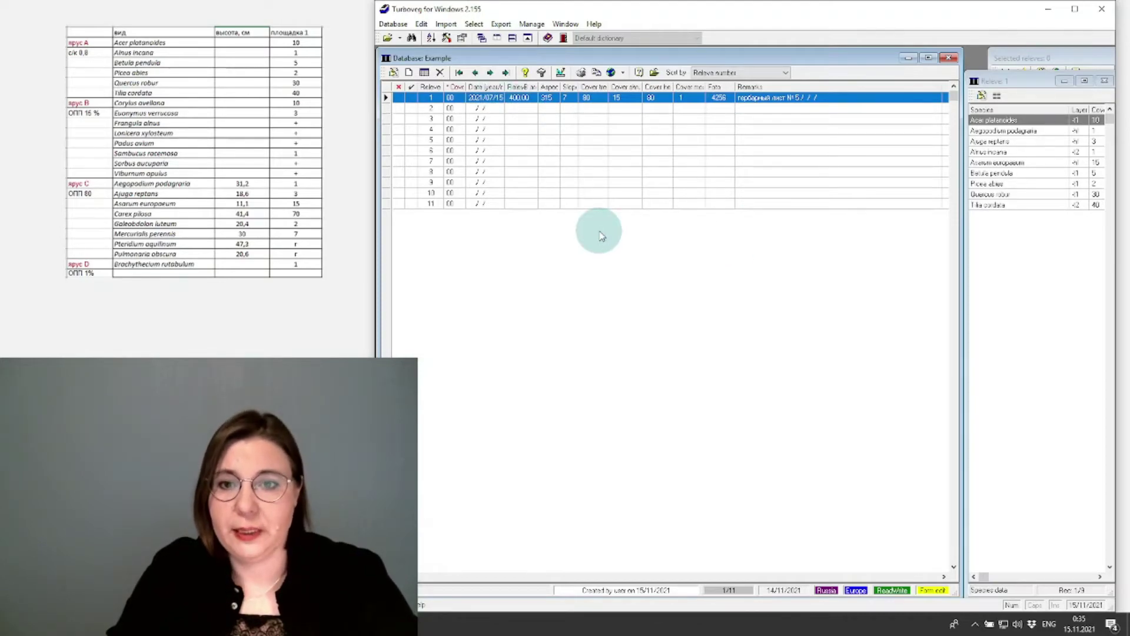
Switch the database to table edit mode and set the date of relevé 2 to 2021/07/21.
click(421, 24)
click(432, 39)
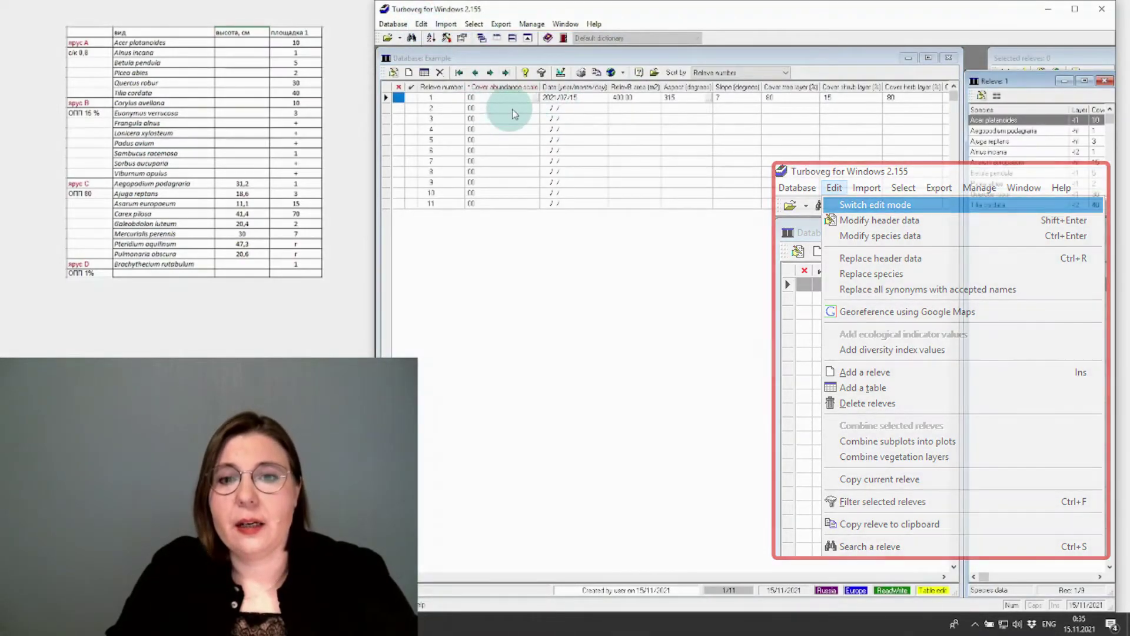
click(547, 109)
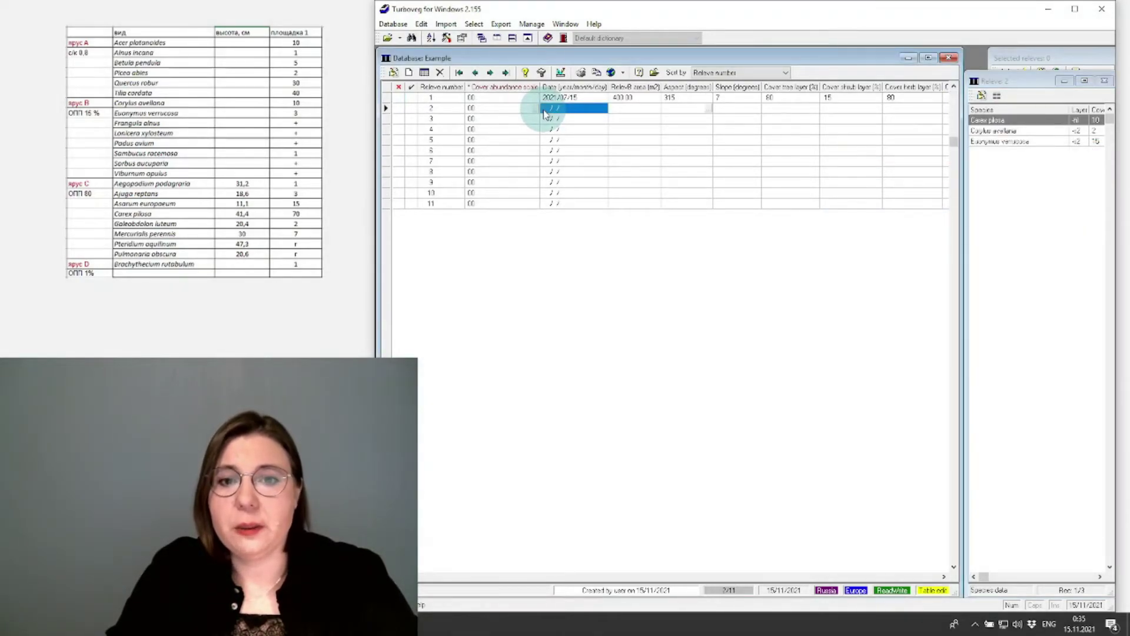
click(547, 110)
click(546, 111)
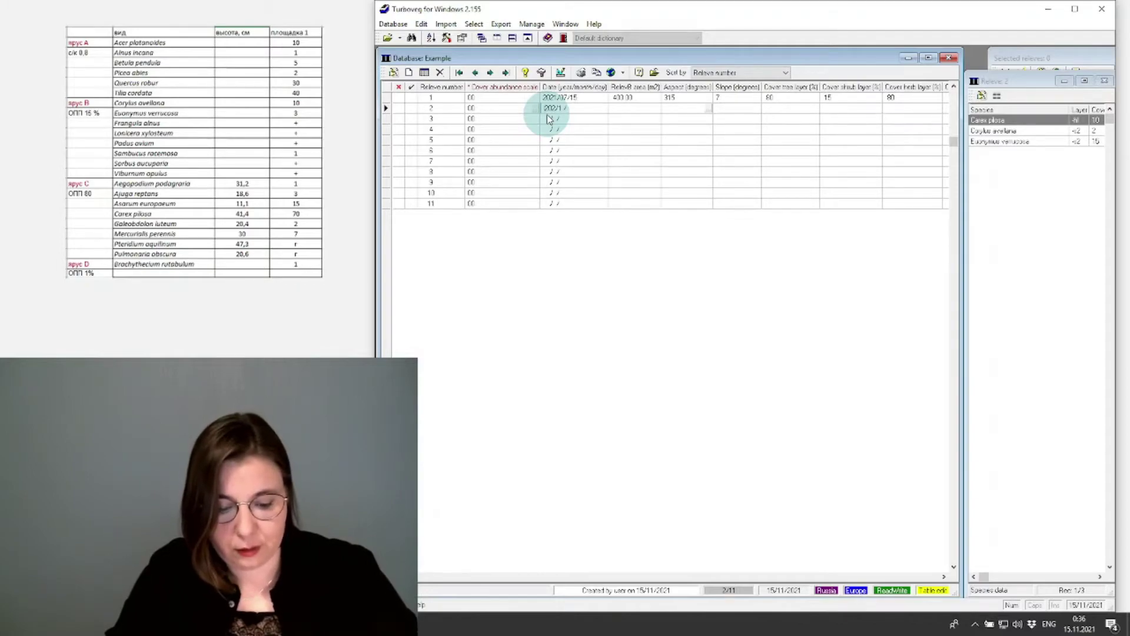
text(021/)
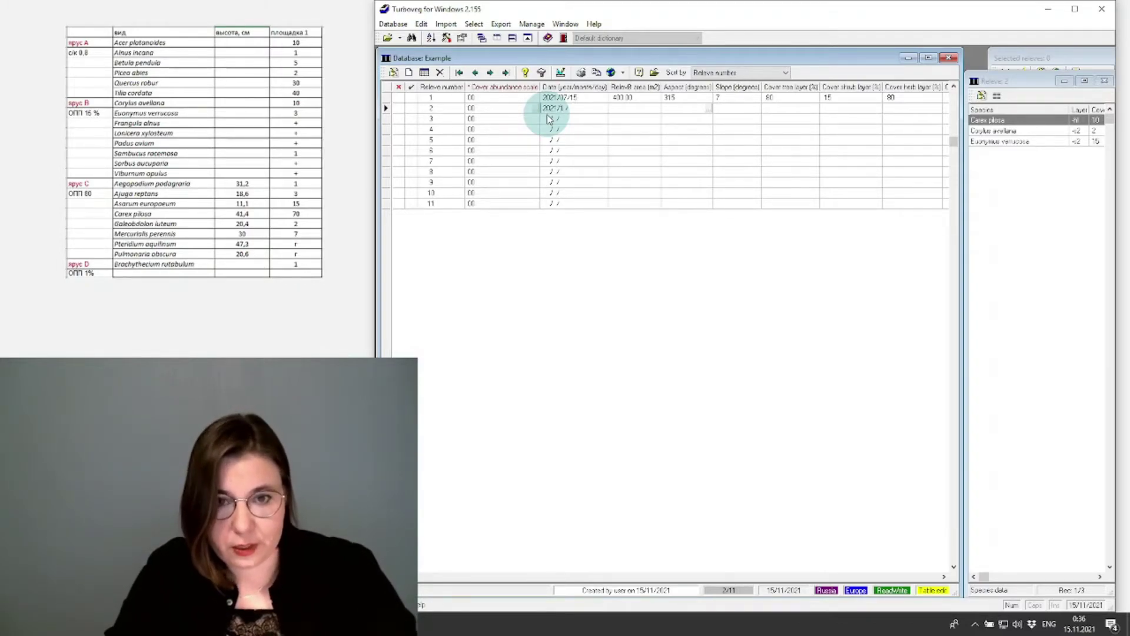
text(07/)
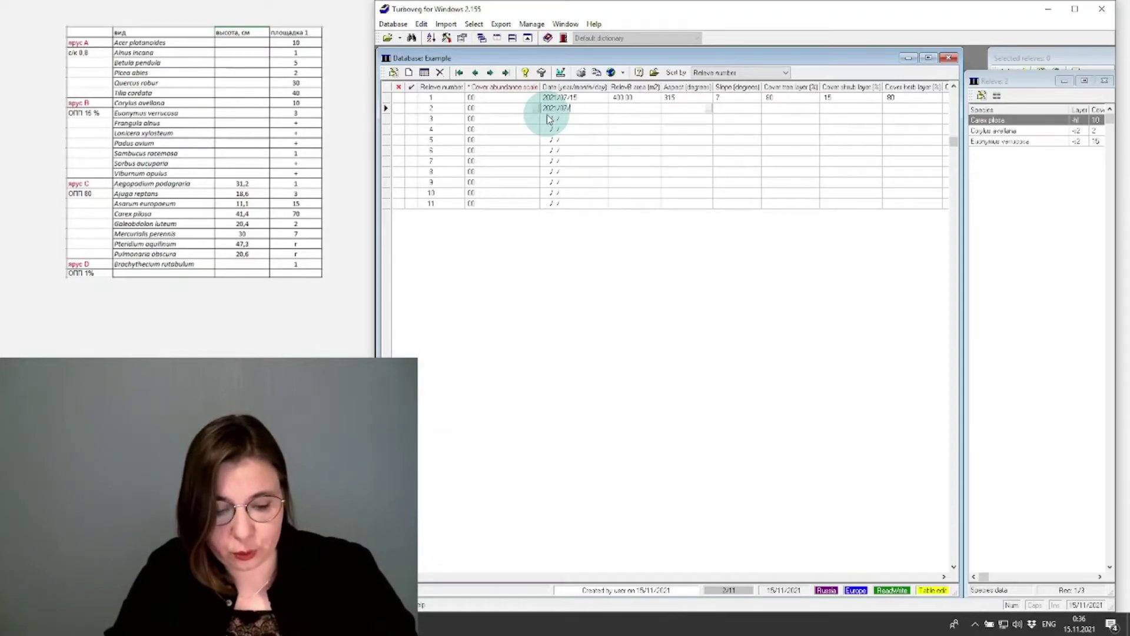
text(2)
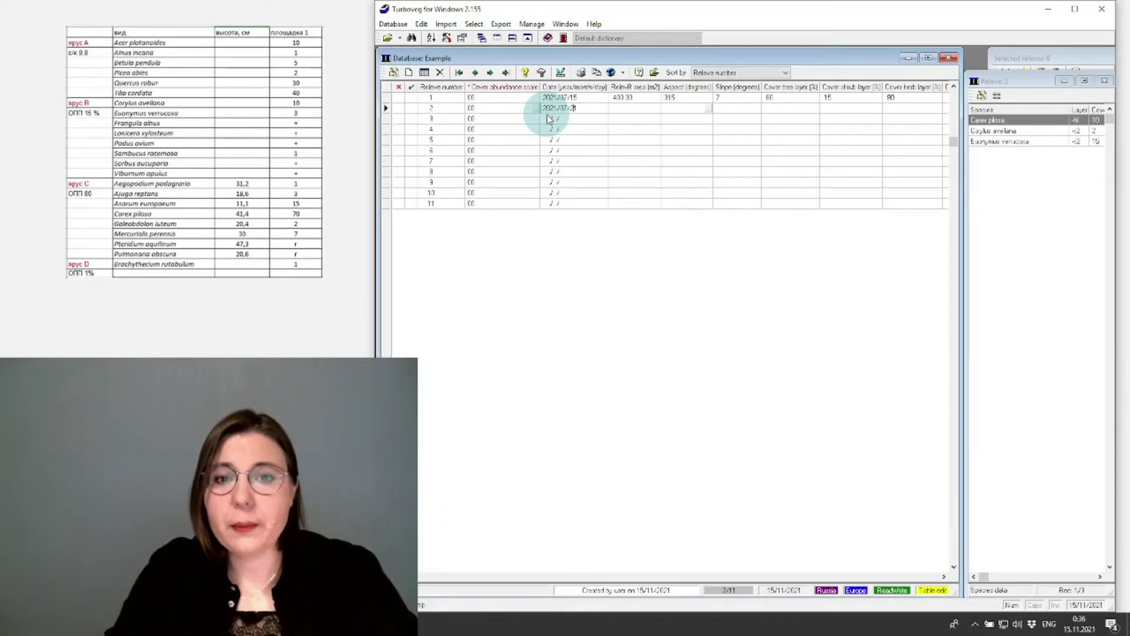
key(Return)
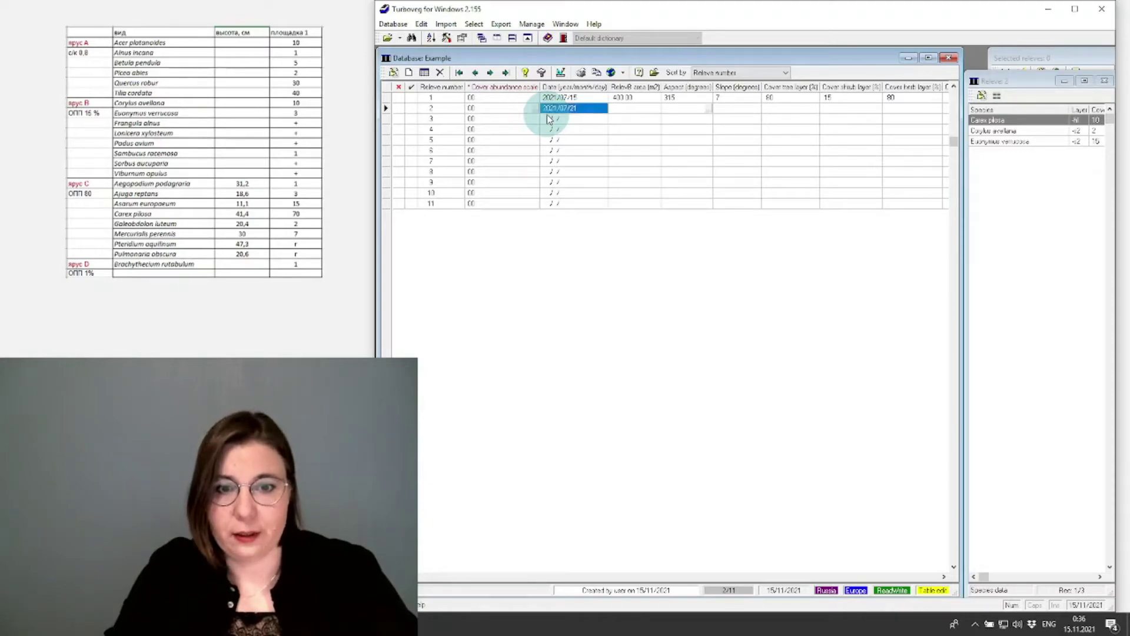
key(Tab)
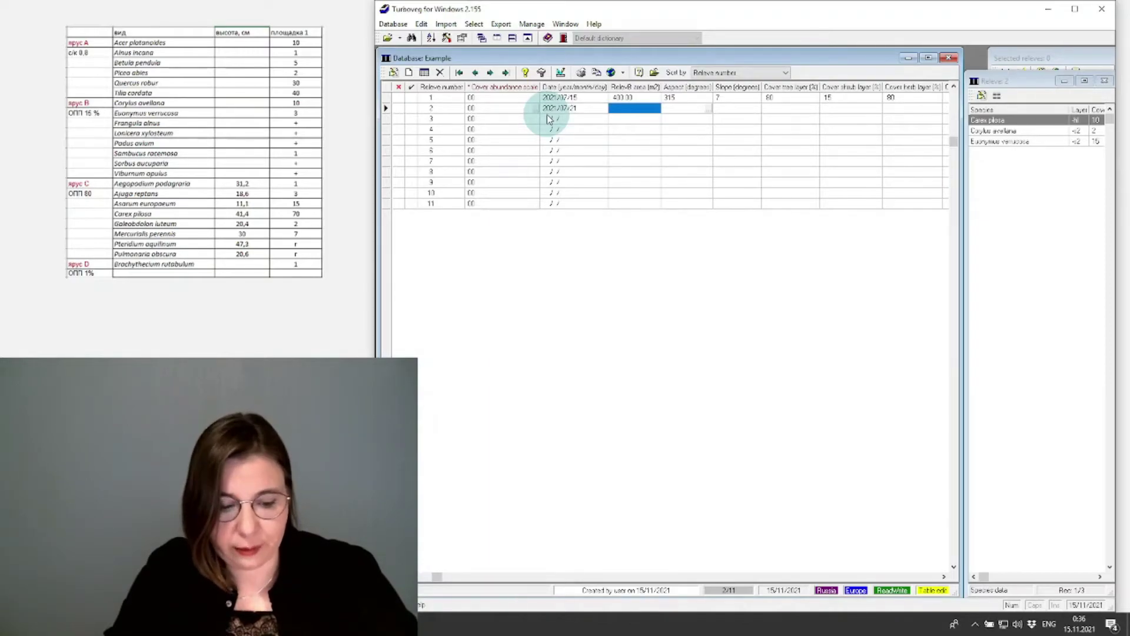
text(400)
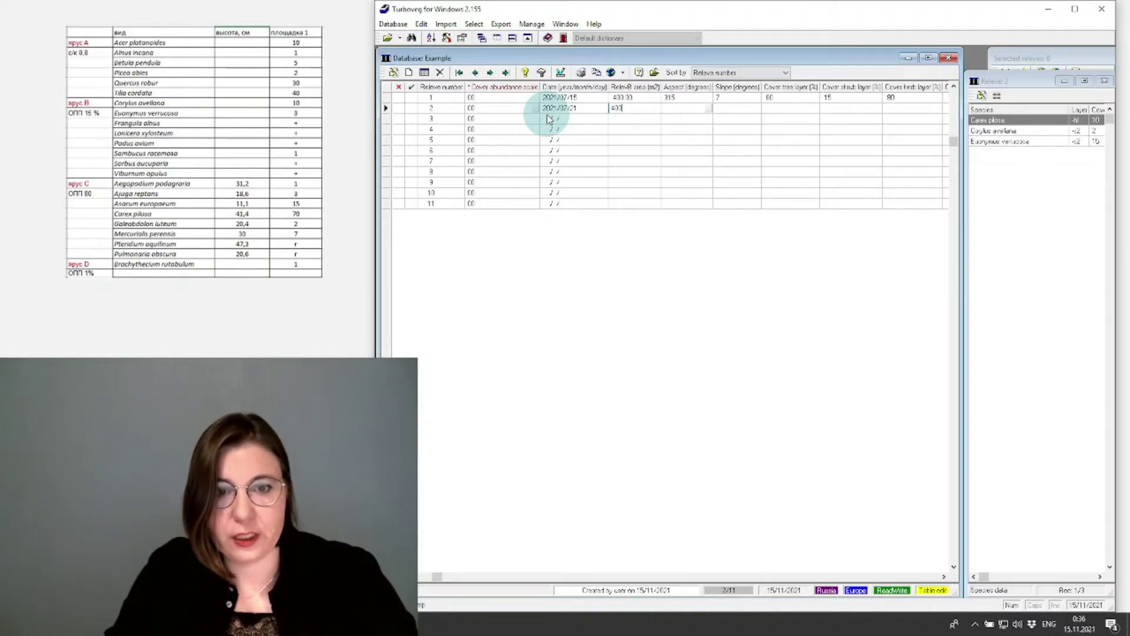
click(635, 130)
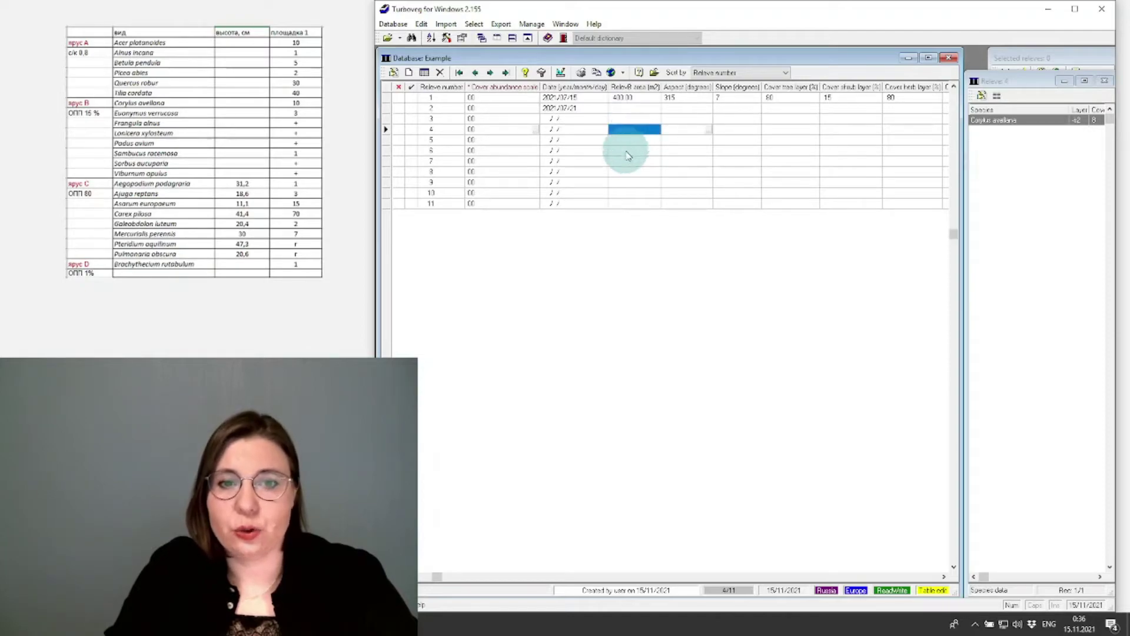
click(689, 129)
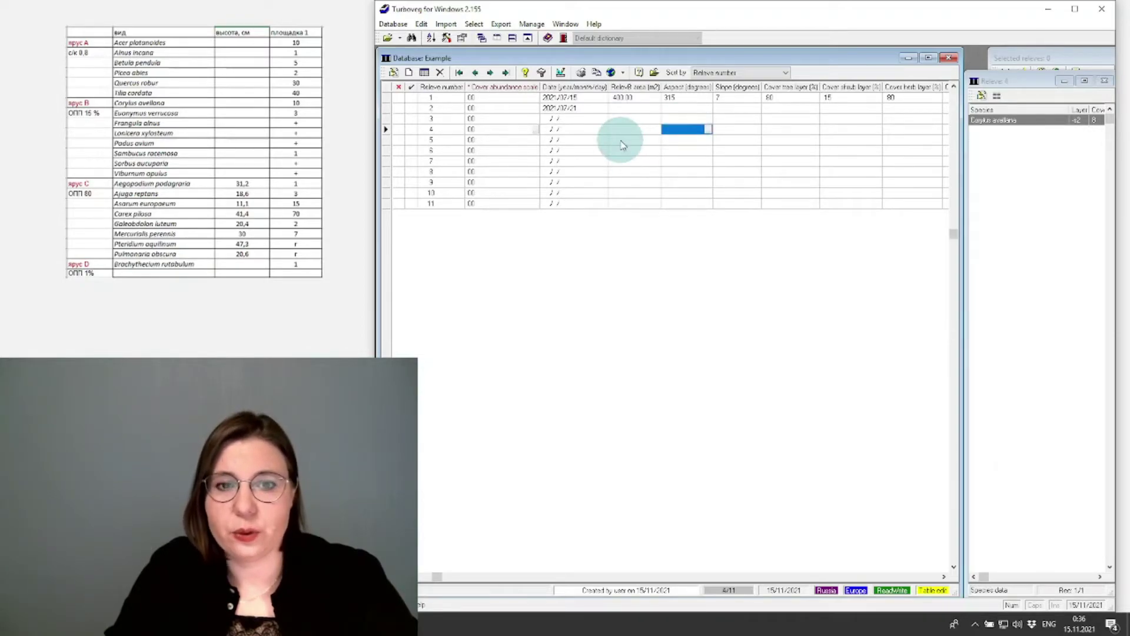
Set the relevé area of relevé 2 to 400 m² and confirm the entry.
click(626, 109)
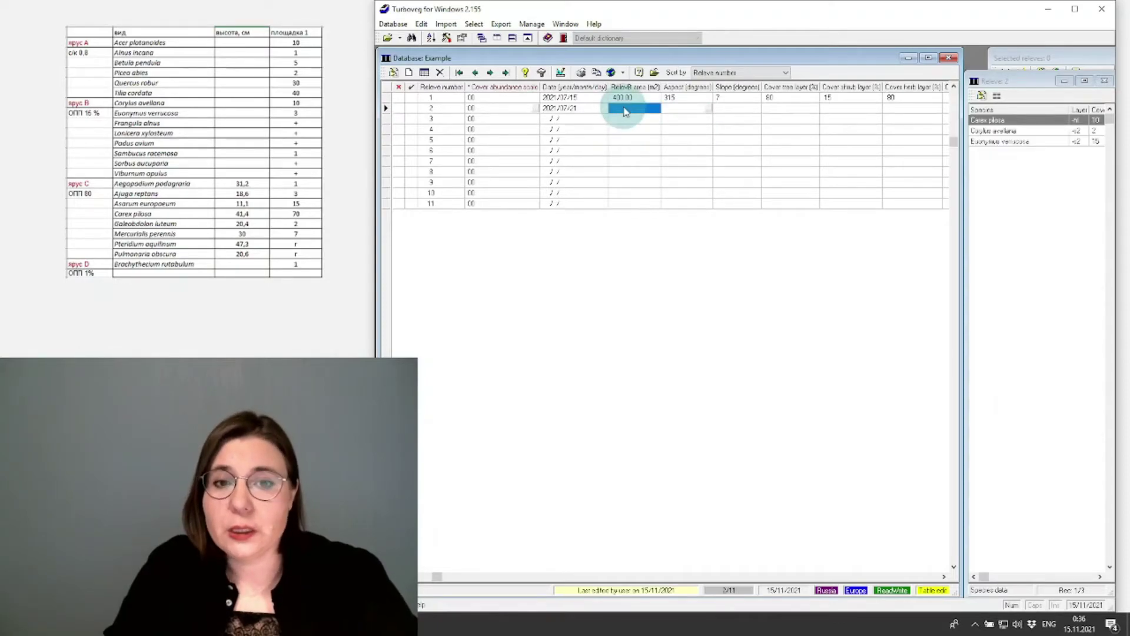
text(400)
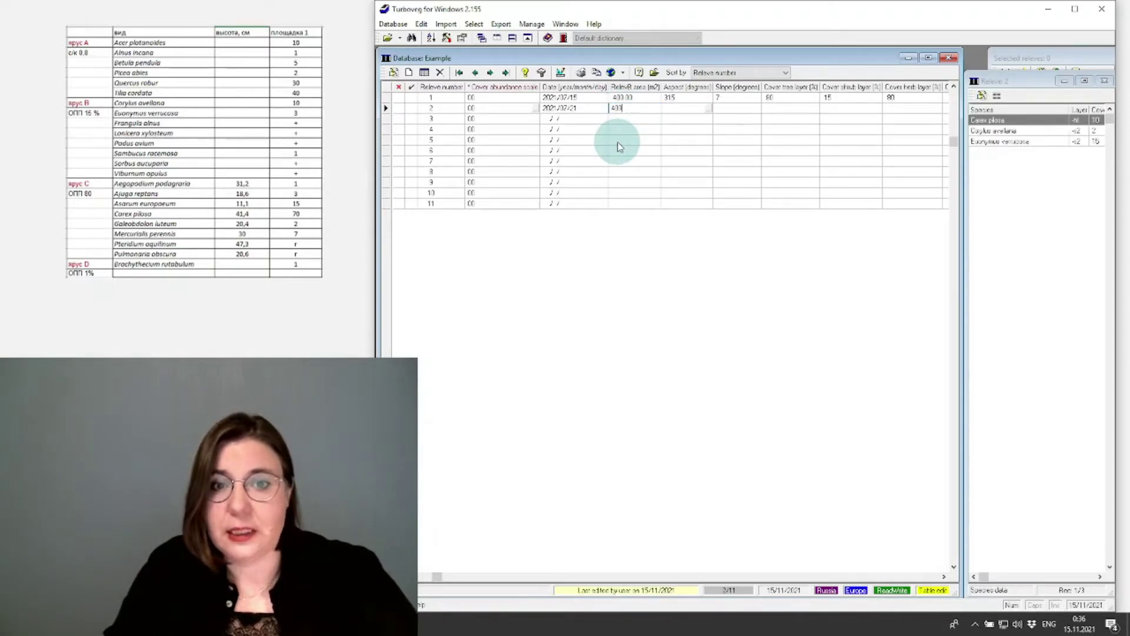
key(Return)
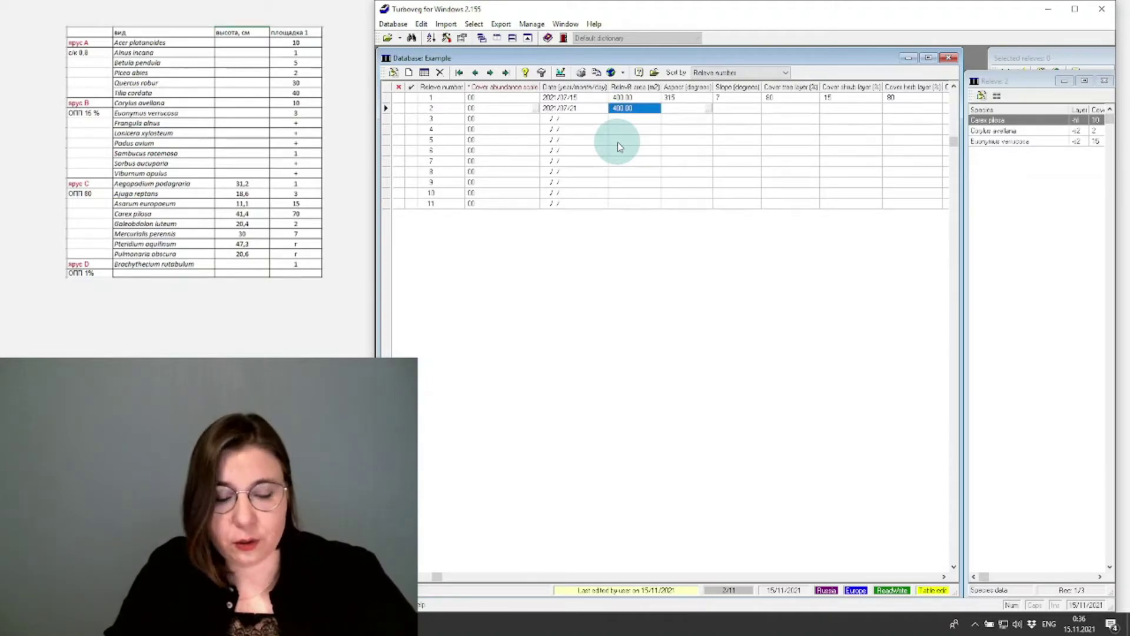
key(Tab)
click(630, 119)
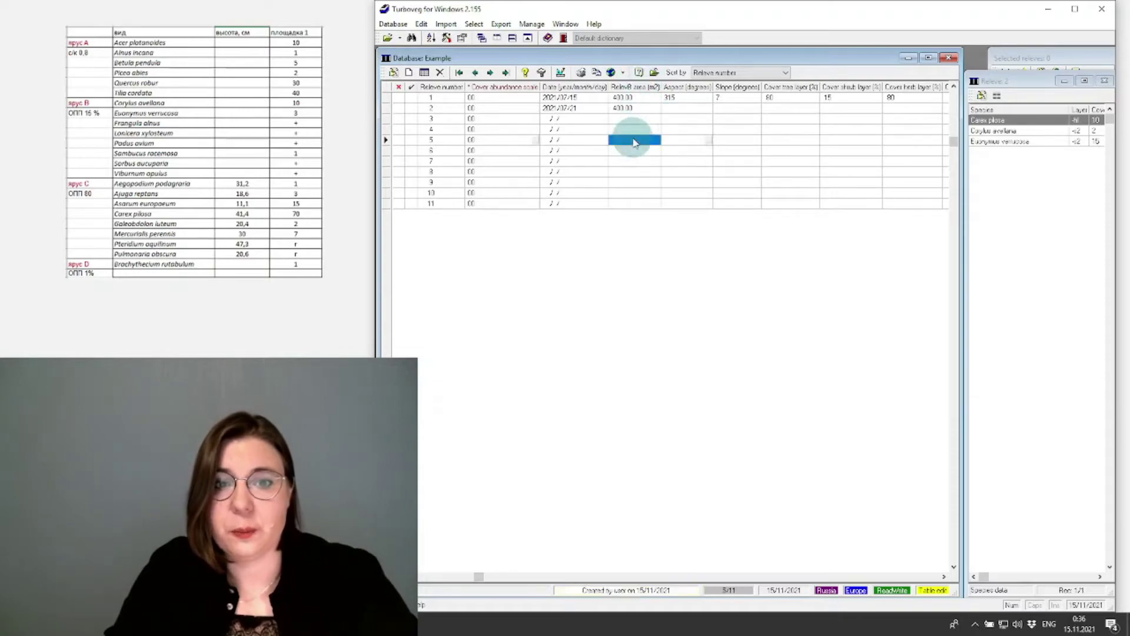
click(686, 120)
click(758, 143)
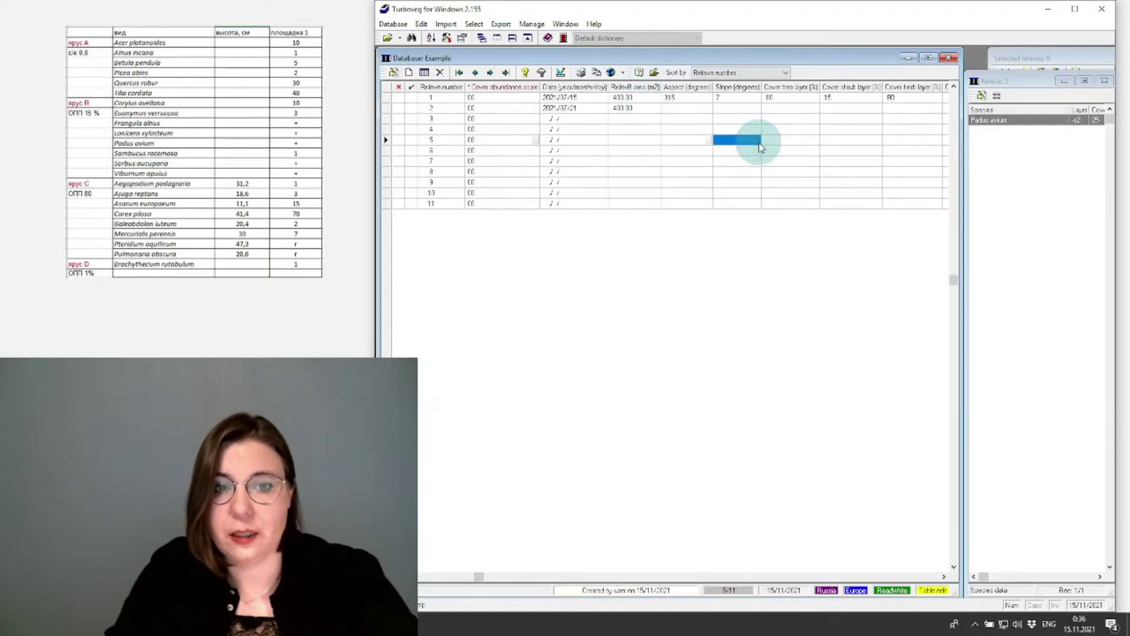
Set the aspect of relevé 2 to 315 (NW) from the list of aspect codes.
click(679, 110)
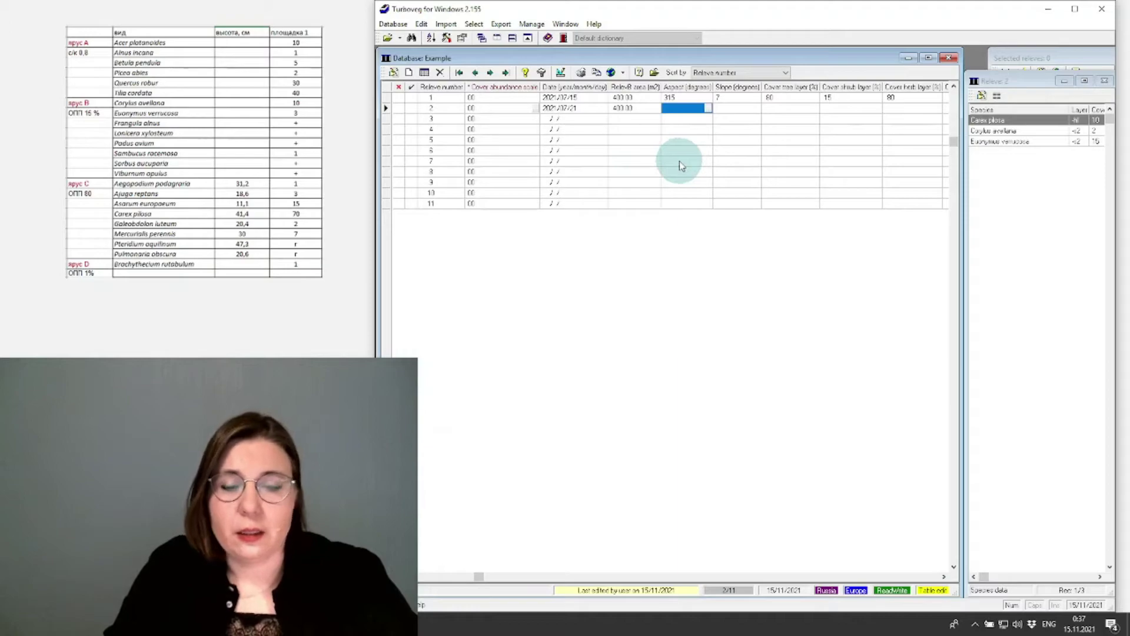
click(709, 109)
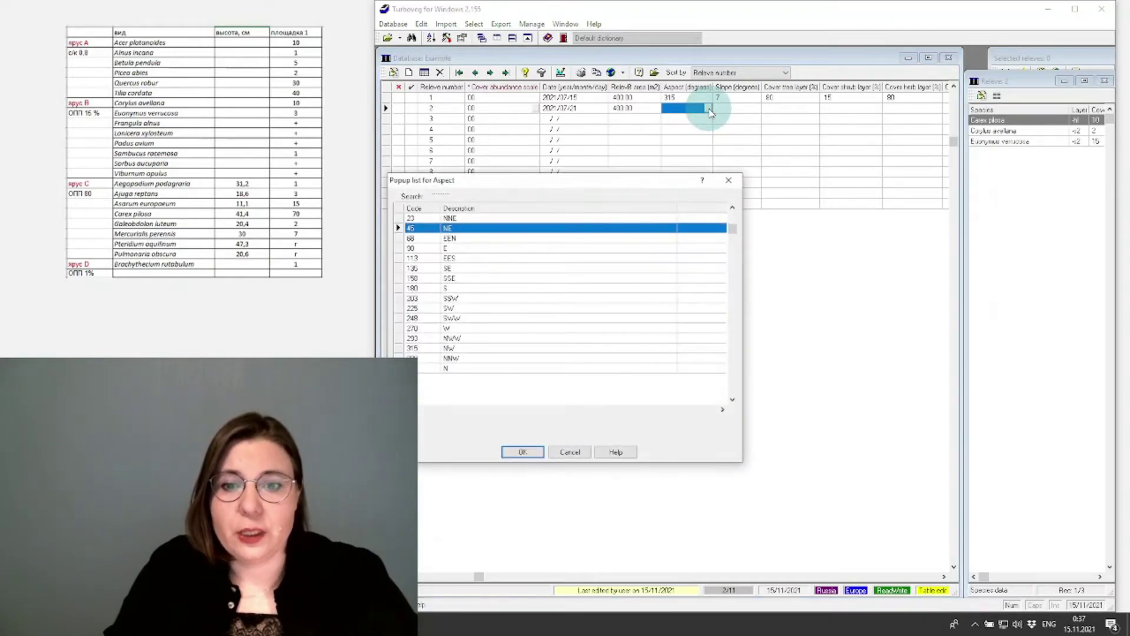
drag(610, 185, 939, 123)
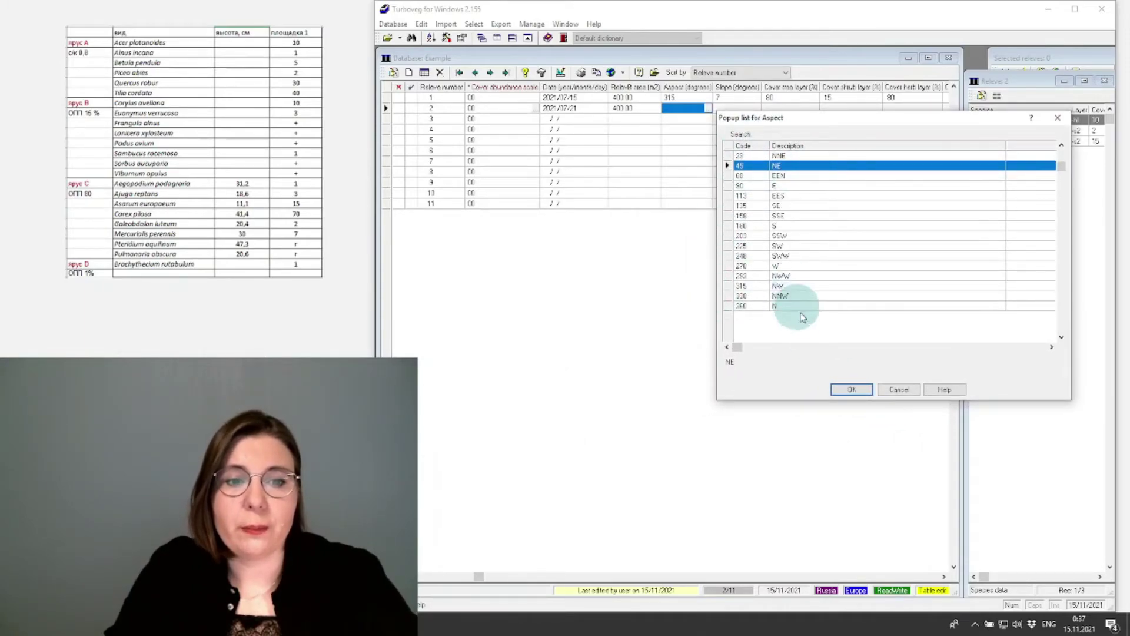
click(783, 287)
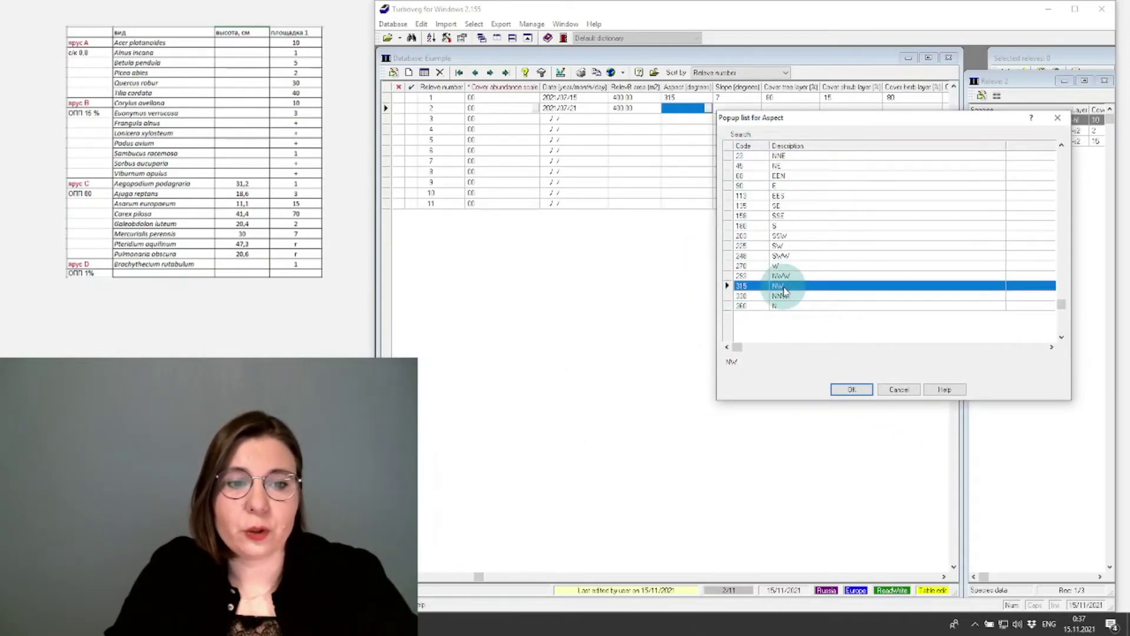
click(852, 392)
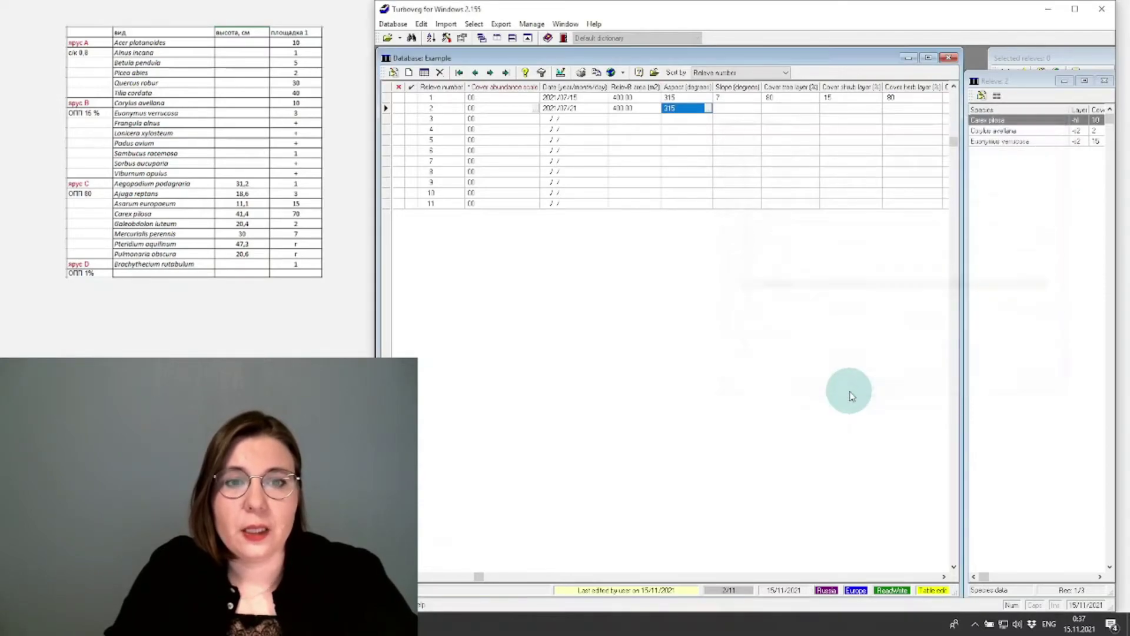
Set the aspect of relevé 3 to 315 degrees.
click(700, 120)
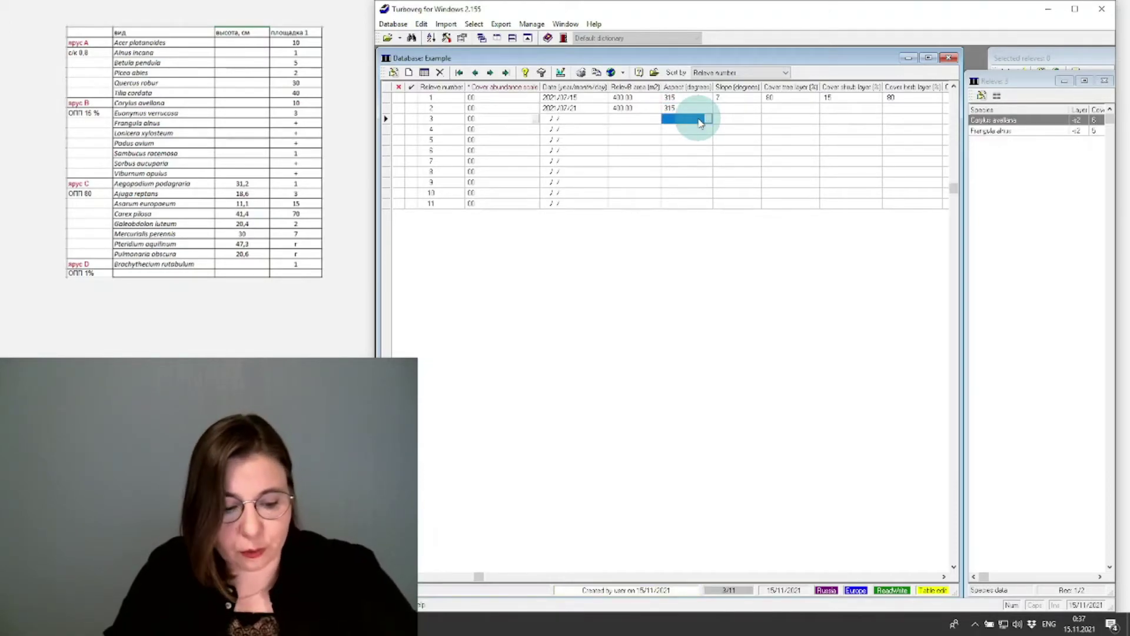
text(315)
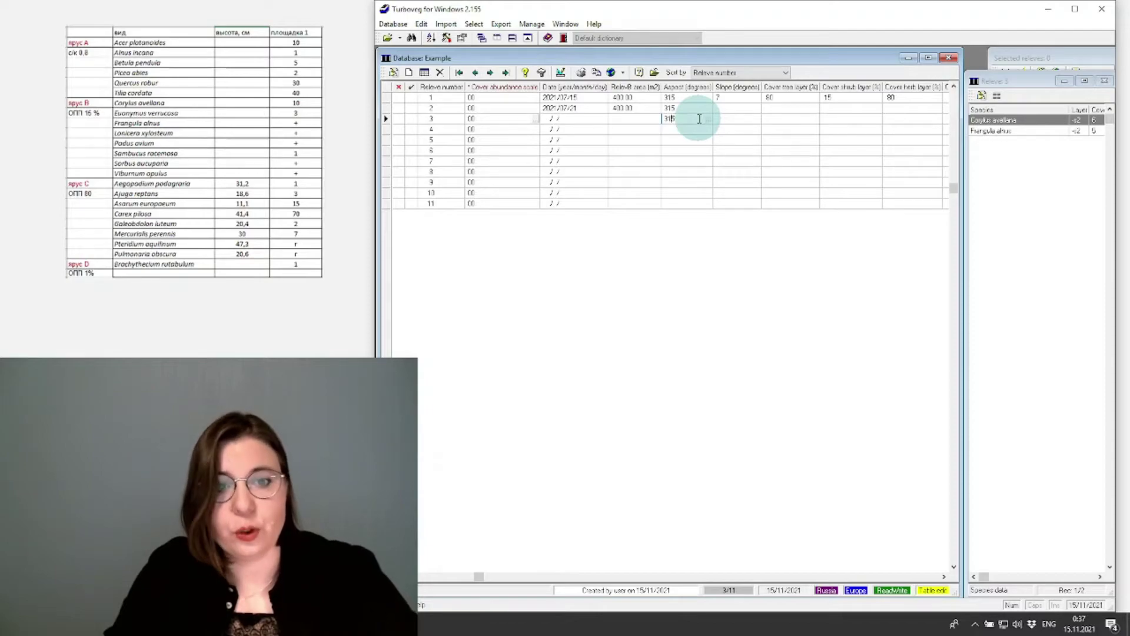
key(Return)
Set the slope of relevé 2 to 5 degrees.
click(730, 110)
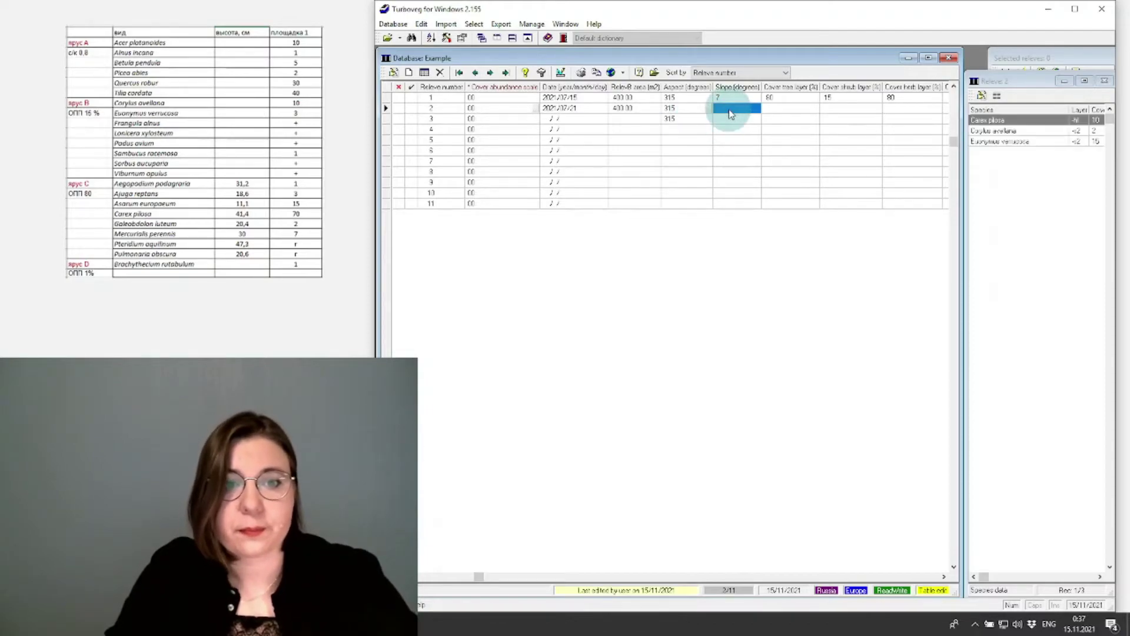
text(5)
key(Tab)
text(0)
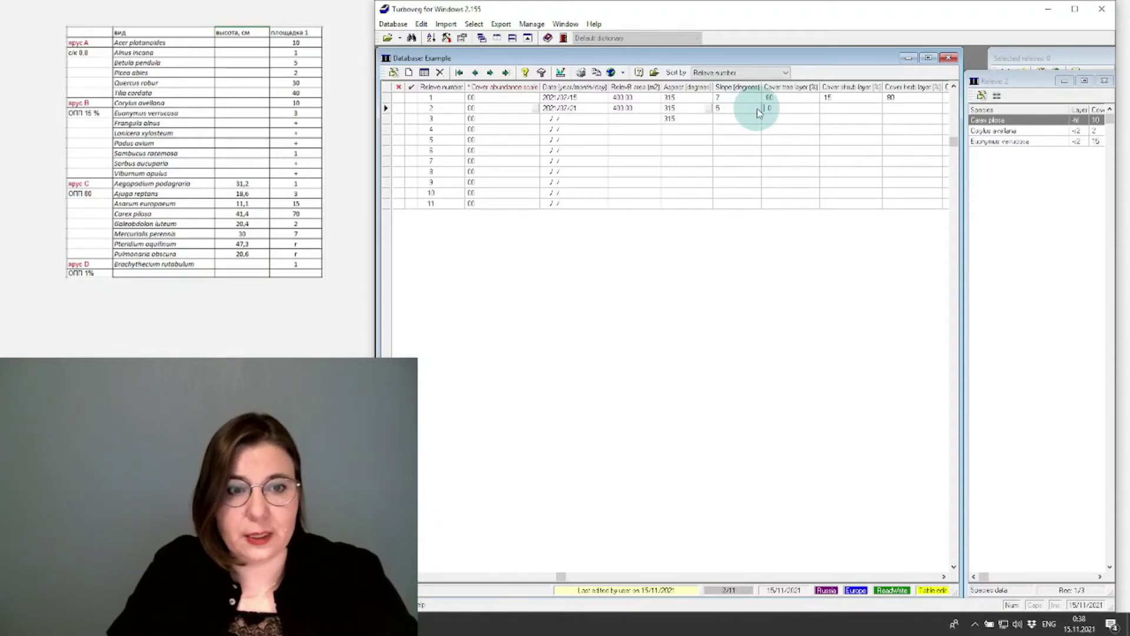
Change the tree layer cover of relevé 1 to 15 percent and switch the database back to form edit mode.
click(801, 98)
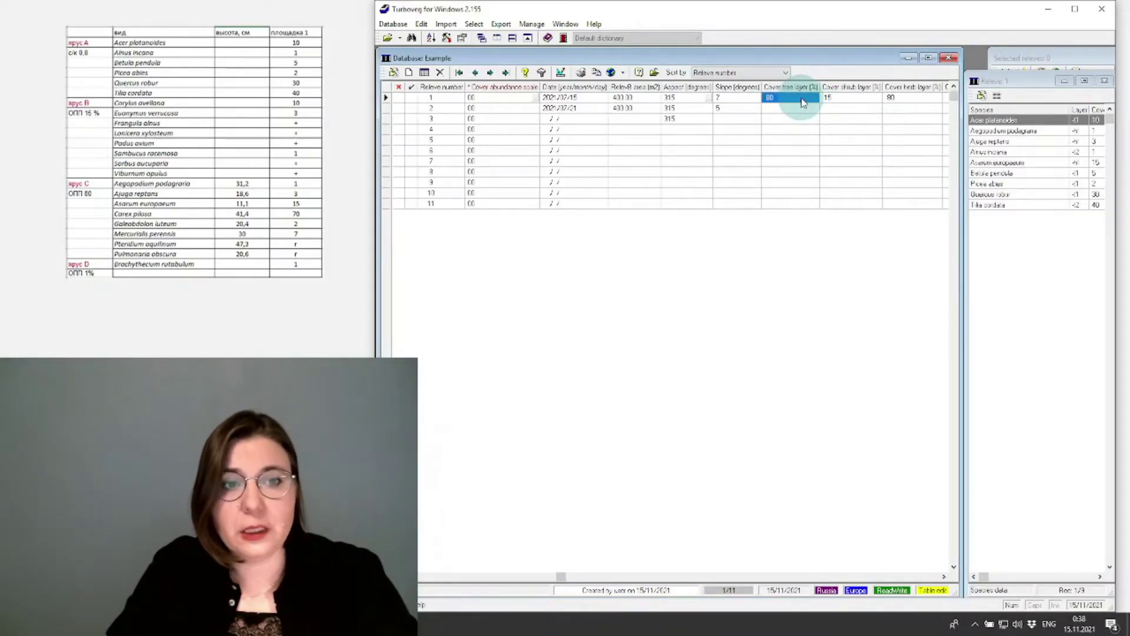
click(802, 99)
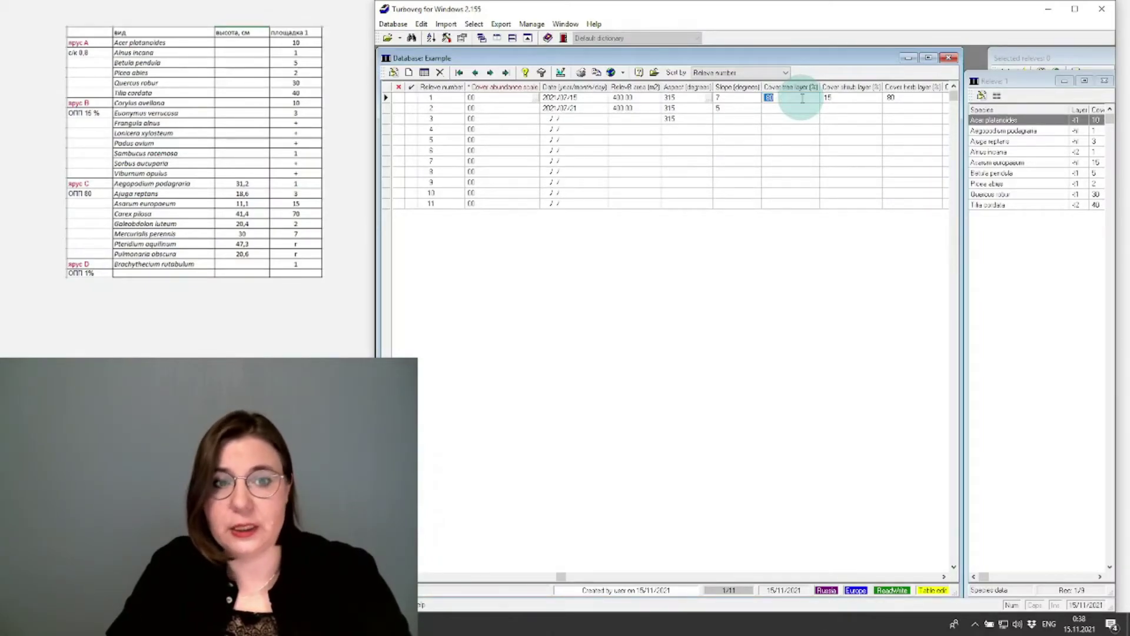
text(0)
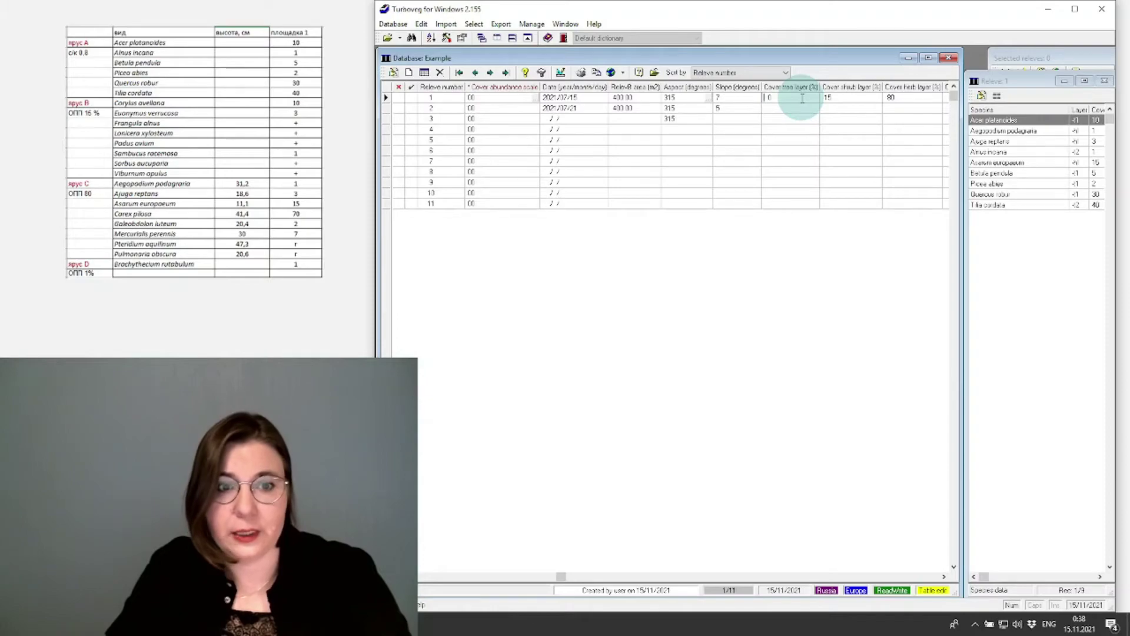
key(BackSpace)
text(15)
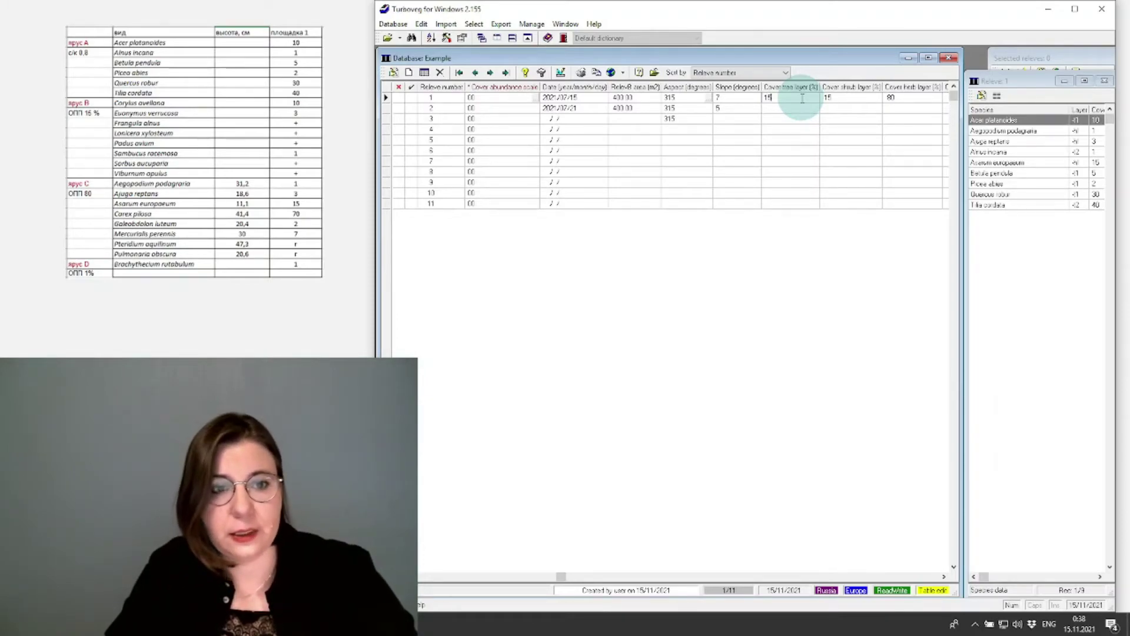
key(Return)
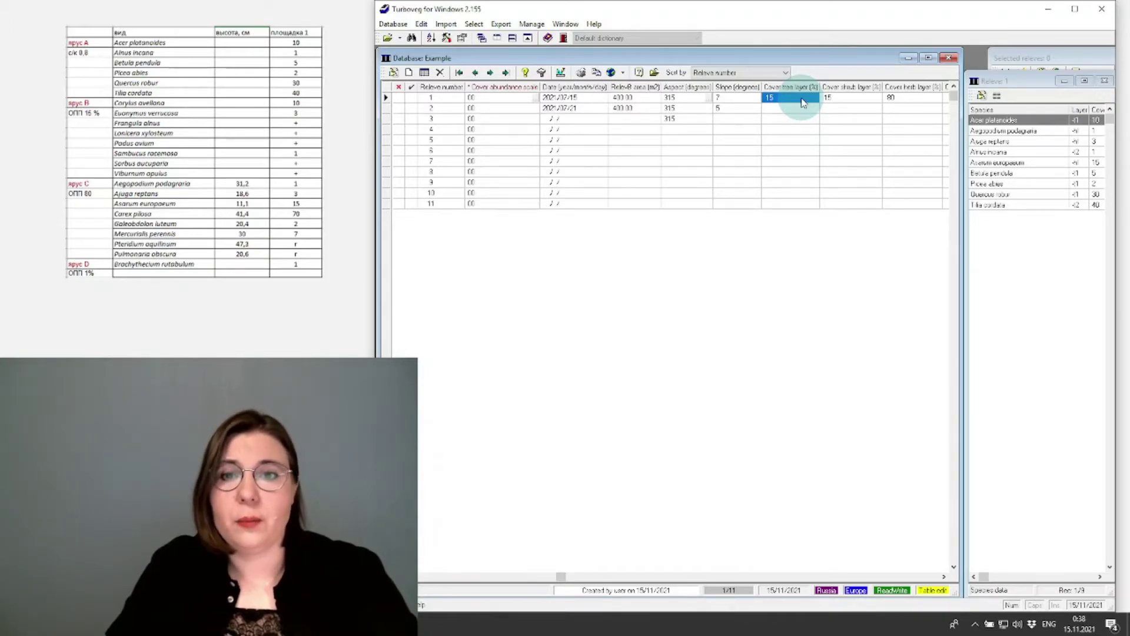
click(423, 24)
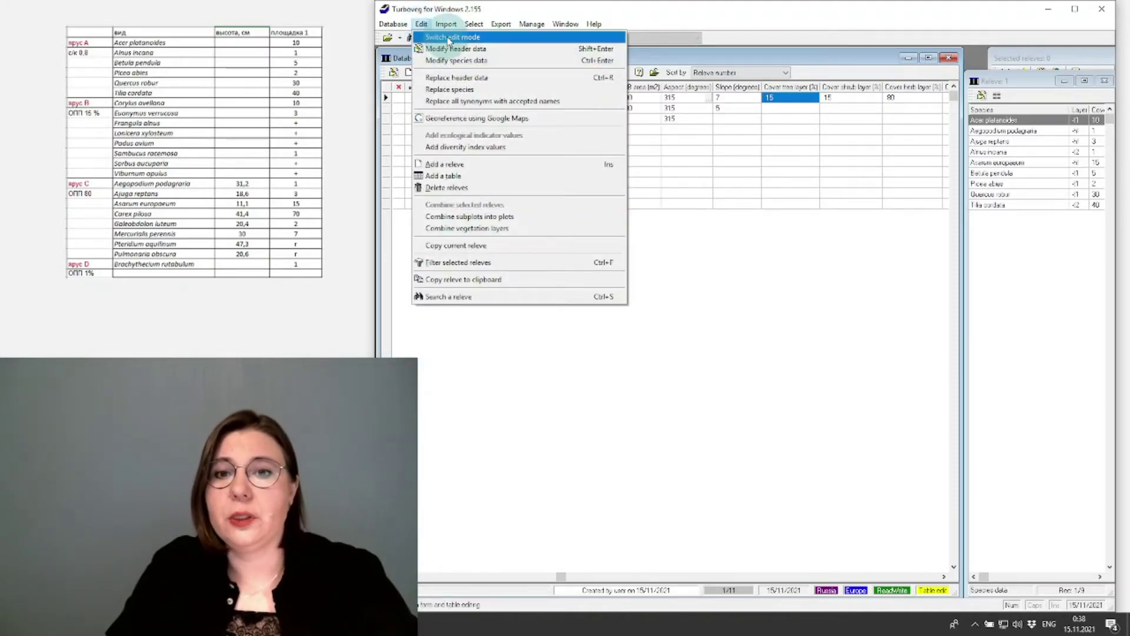
click(451, 38)
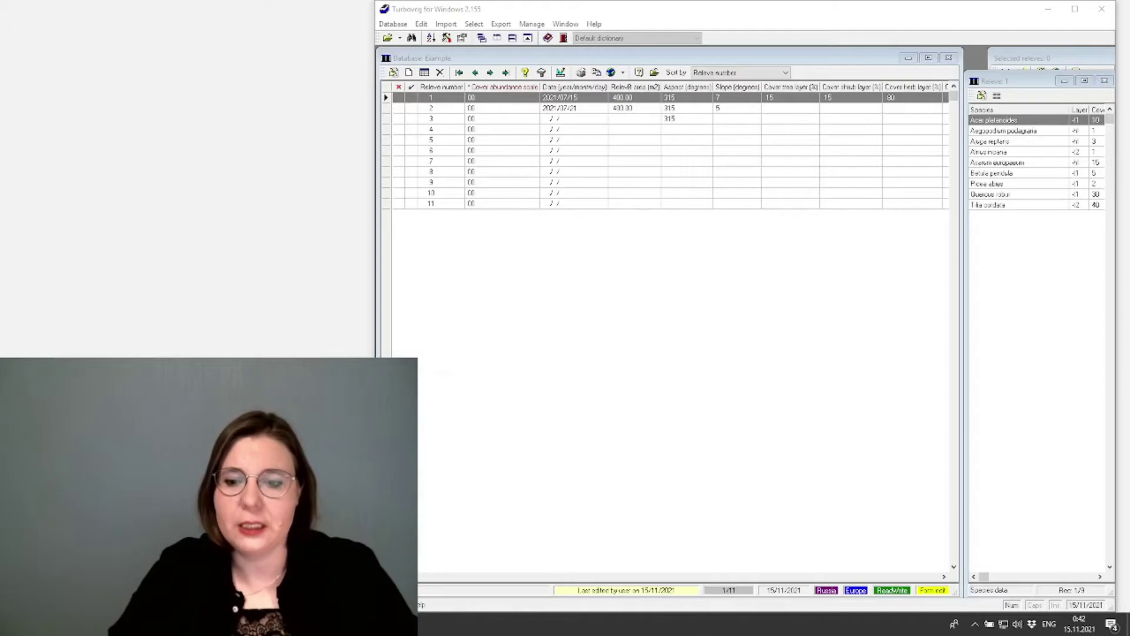
Switch to the Excel workbook example_for_import and examine the combined table on валовая таблица and the species covers on описания.
key(alt+Tab)
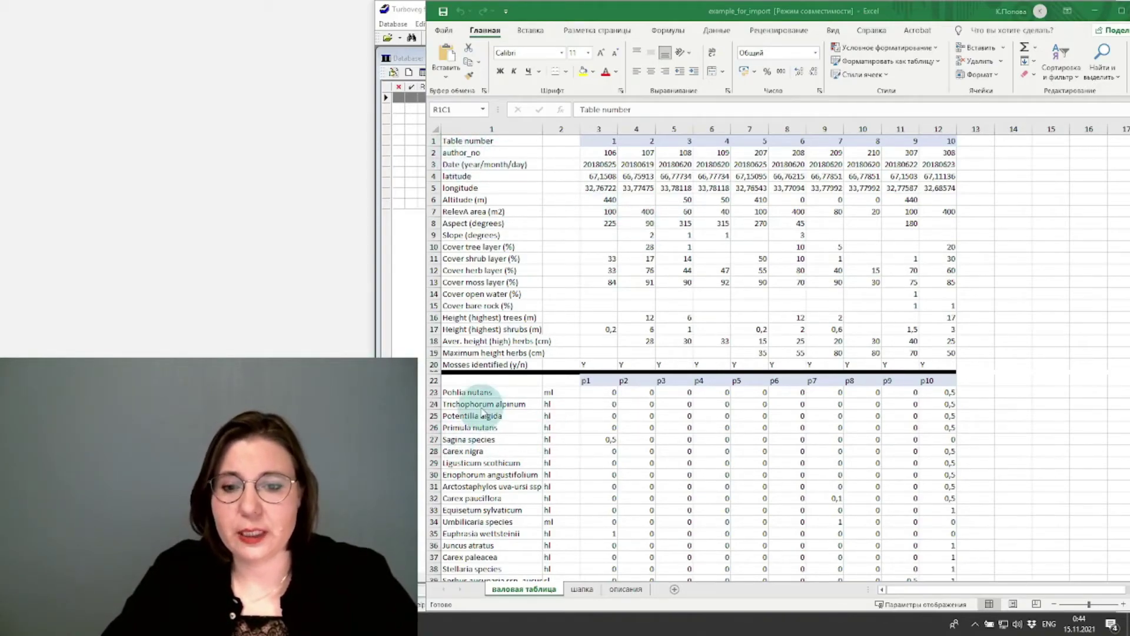
scroll(484, 393, down, 6)
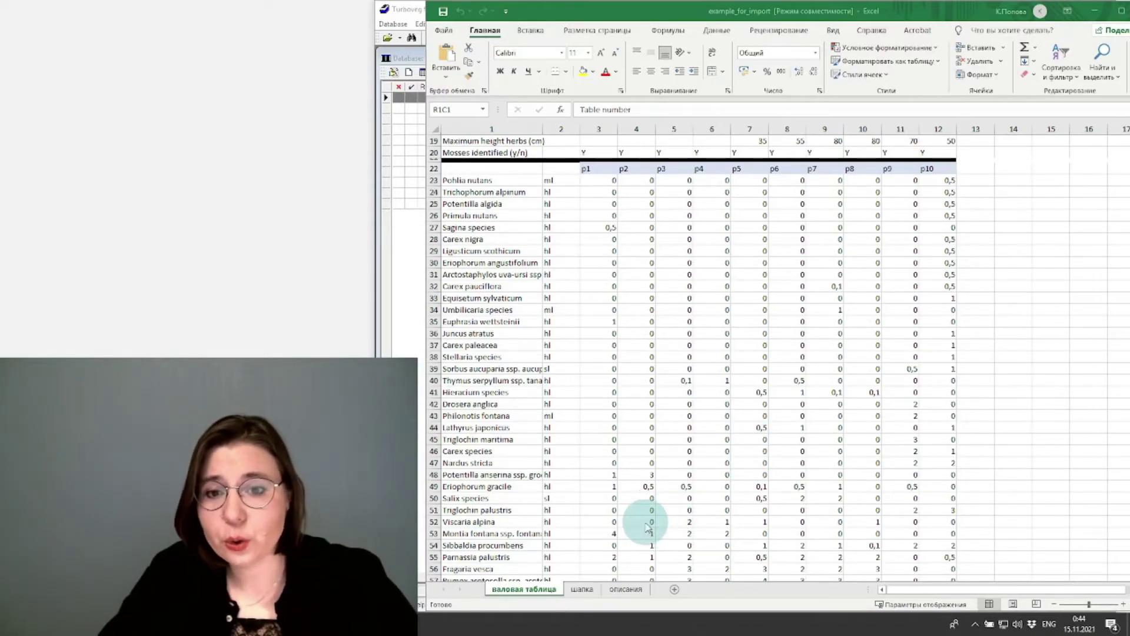
scroll(595, 500, up, 6)
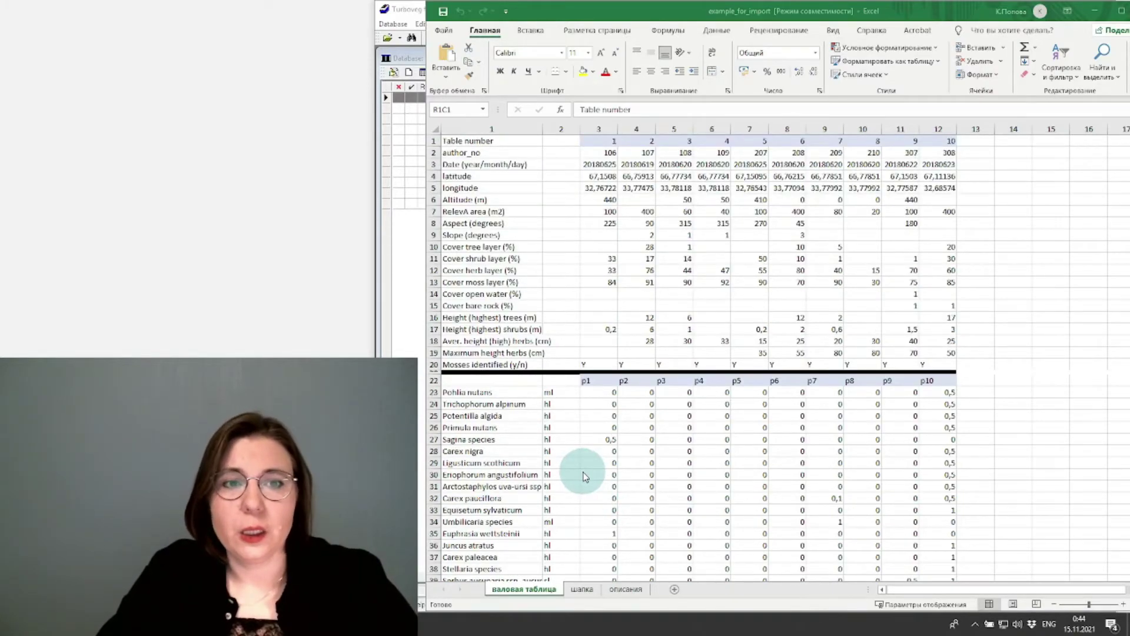
scroll(585, 477, down, 3)
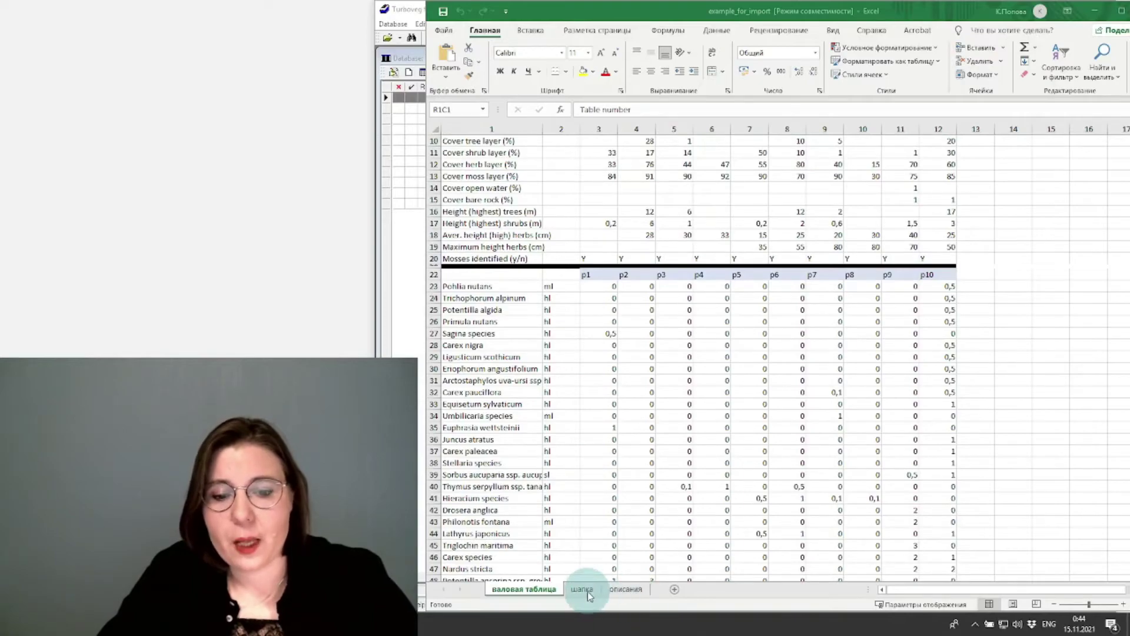
click(624, 591)
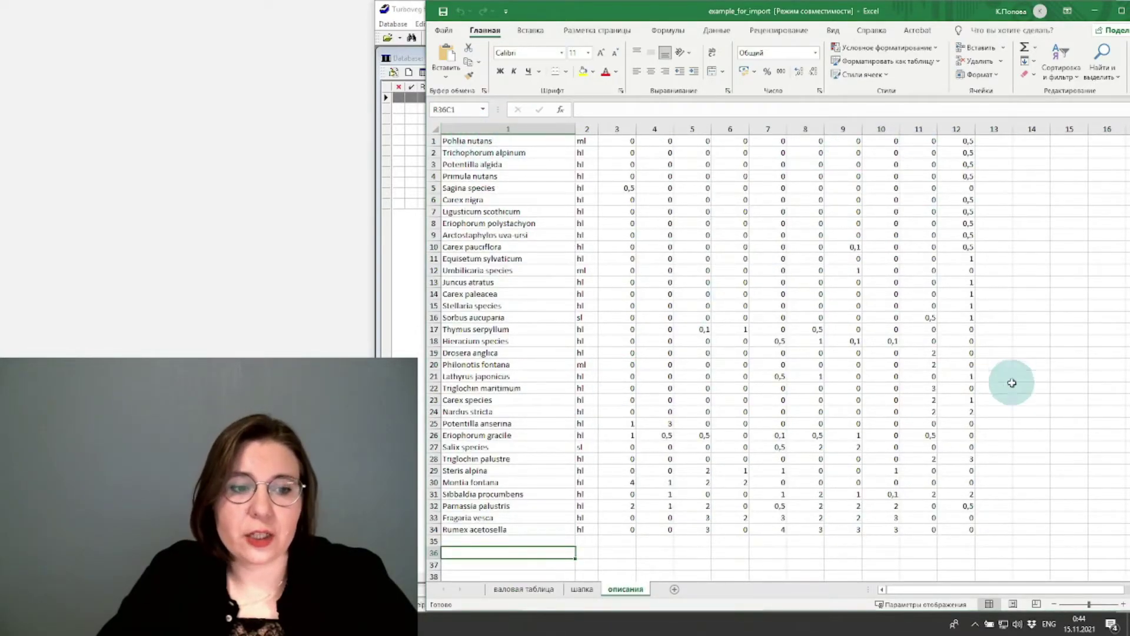
click(514, 590)
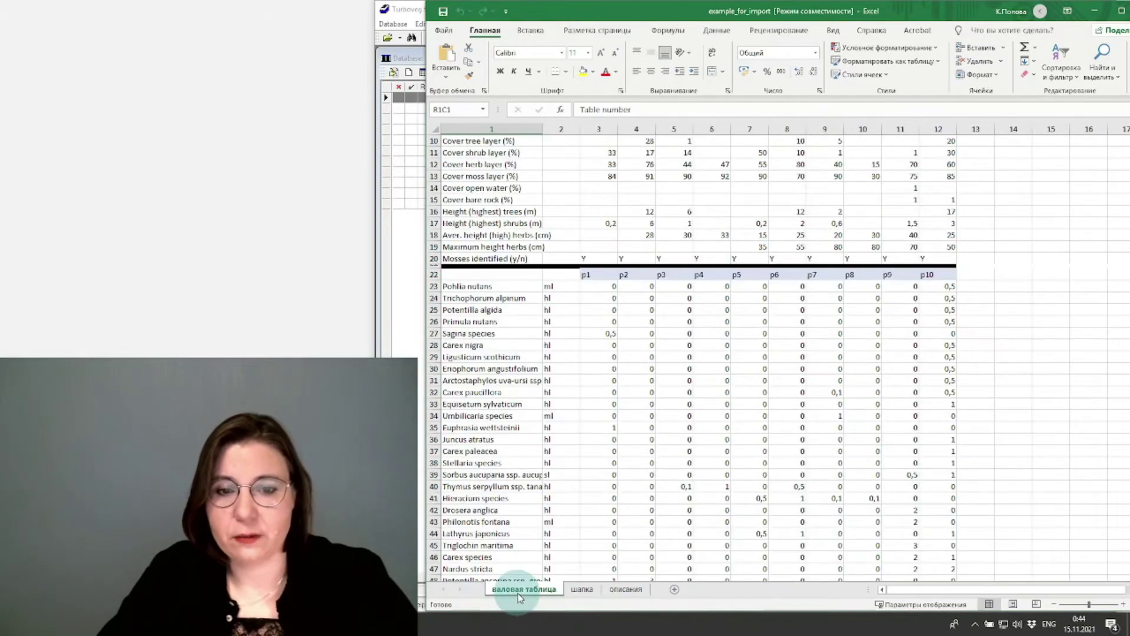
click(627, 590)
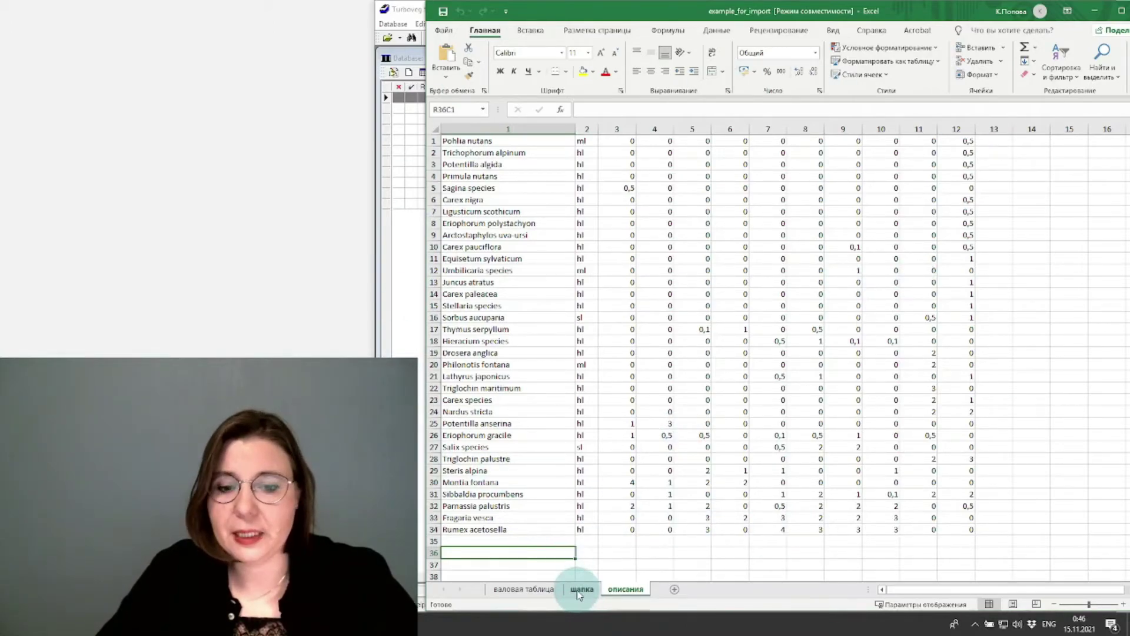
Copy the header rows 1–20 of all ten relevés from валовая таблица and paste them transposed into a new sheet.
click(534, 591)
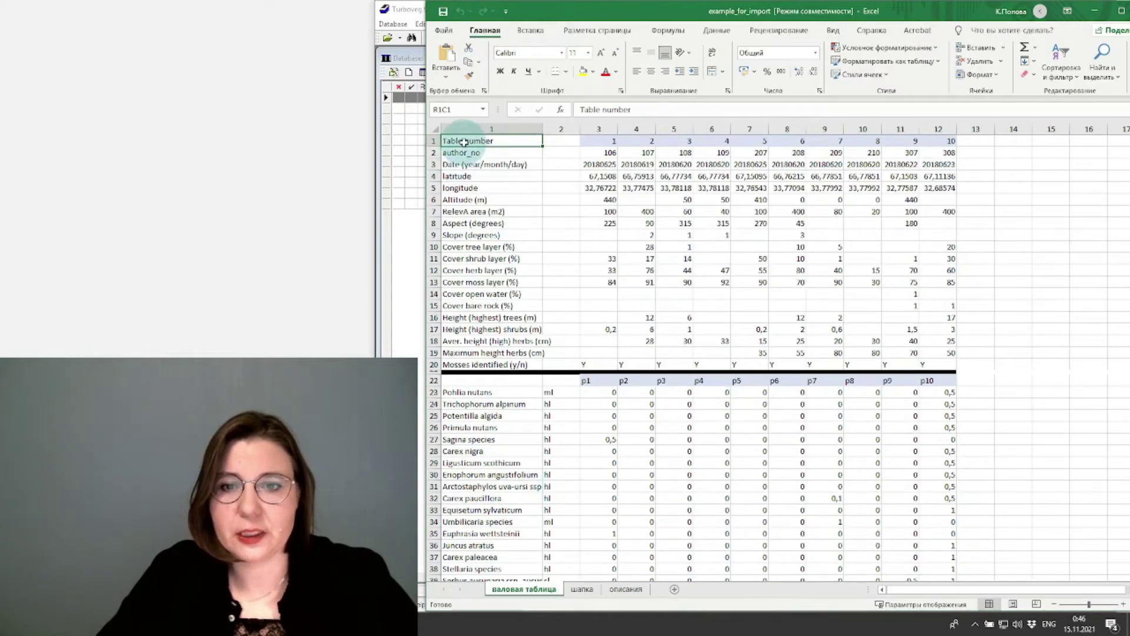
drag(464, 142, 944, 368)
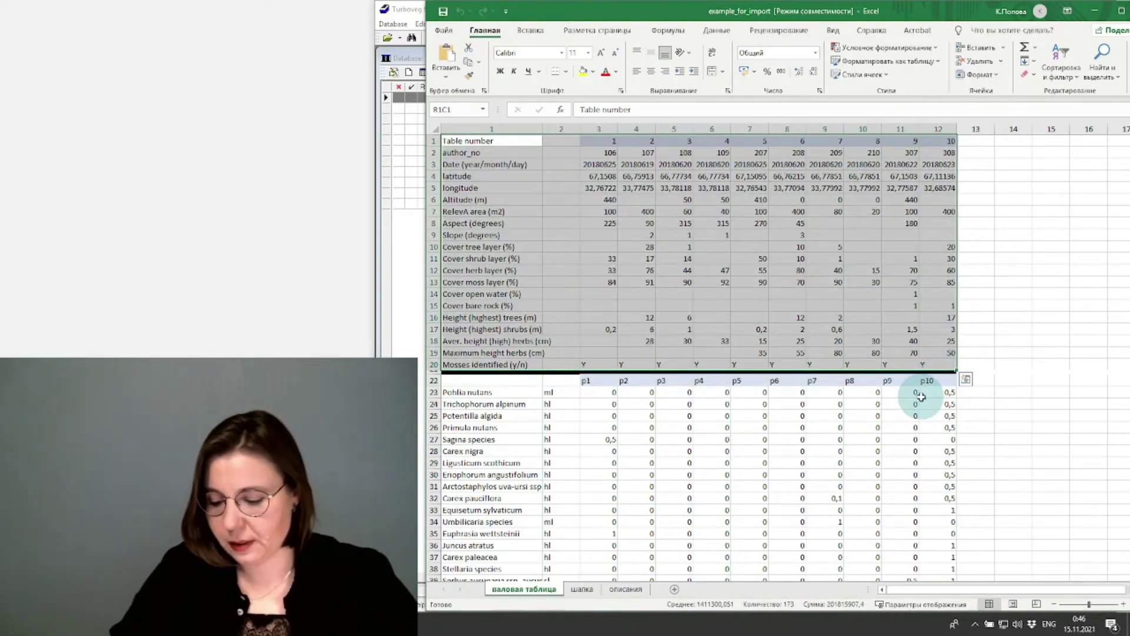
key(ctrl+c)
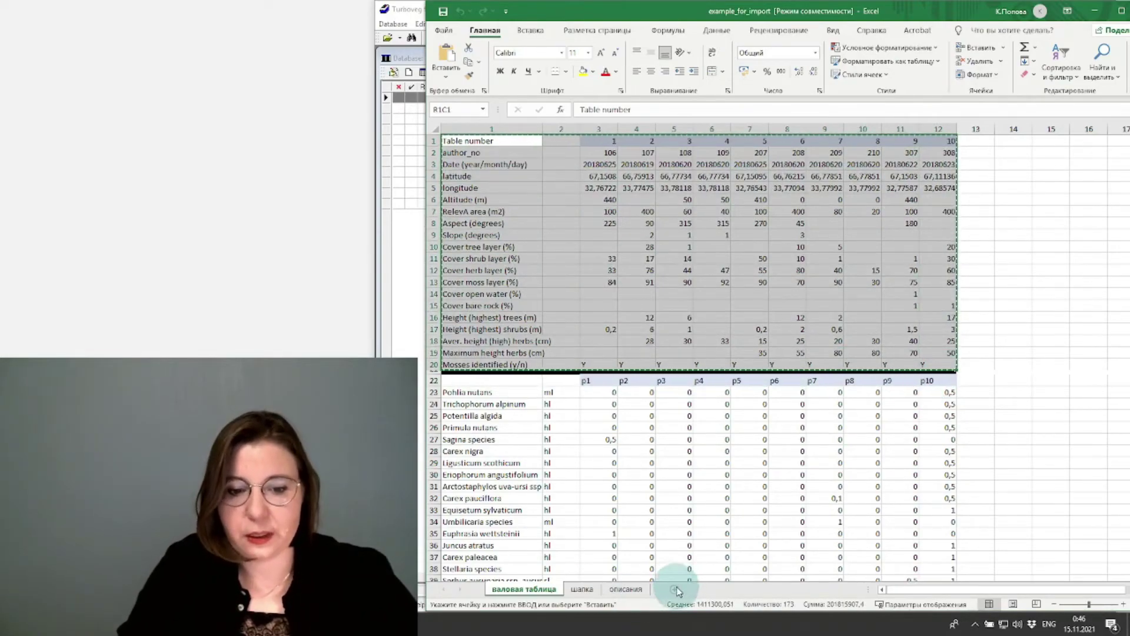
click(699, 588)
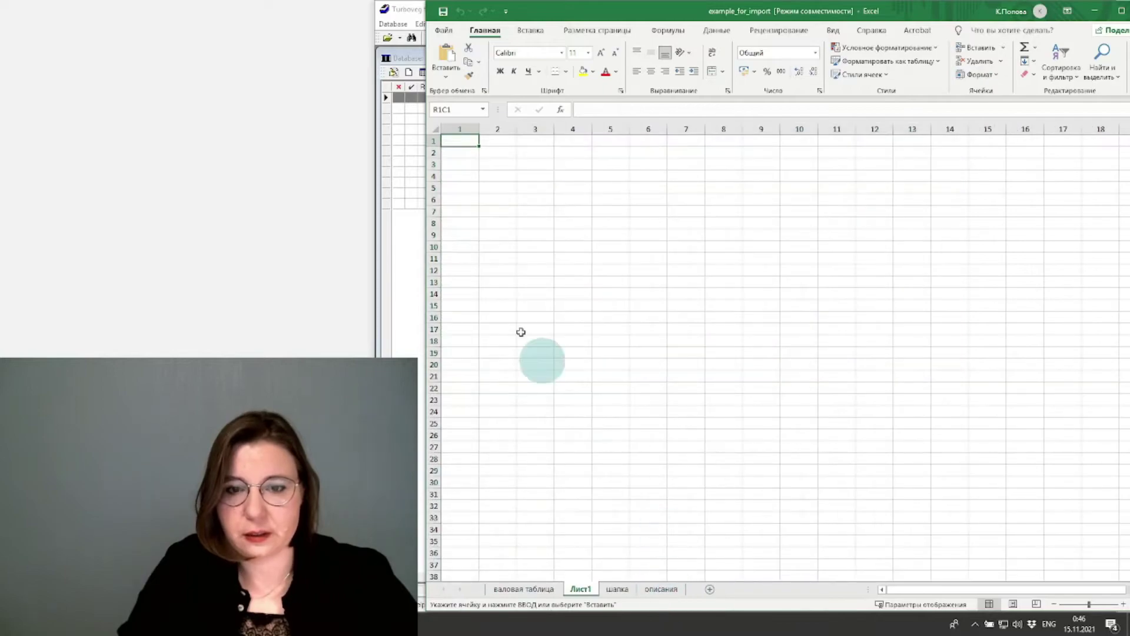
right_click(460, 142)
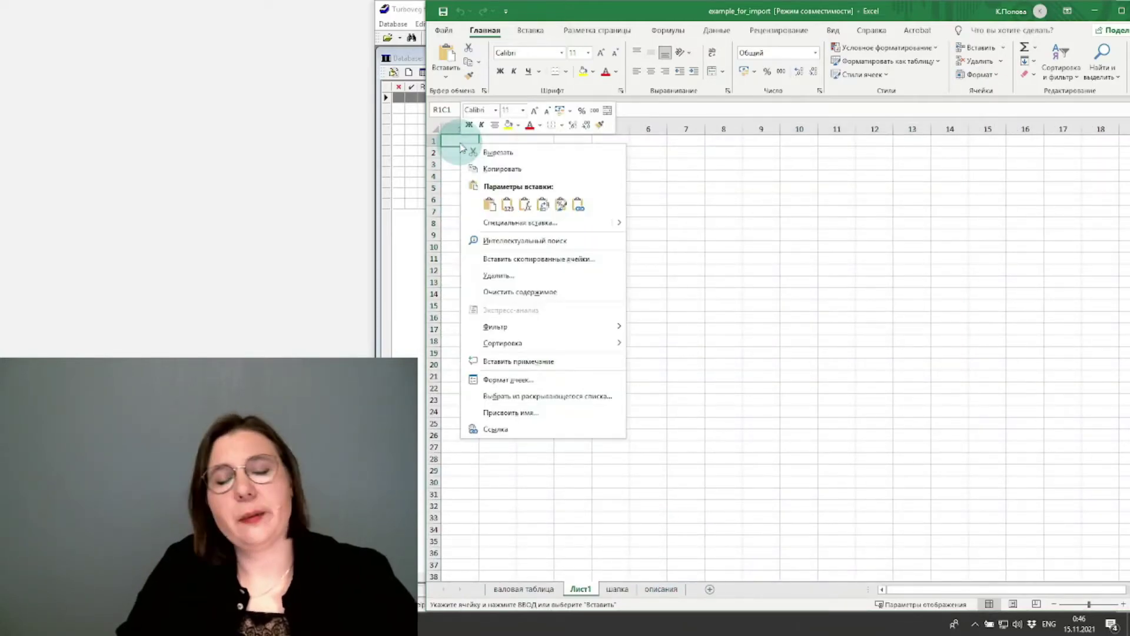
click(544, 207)
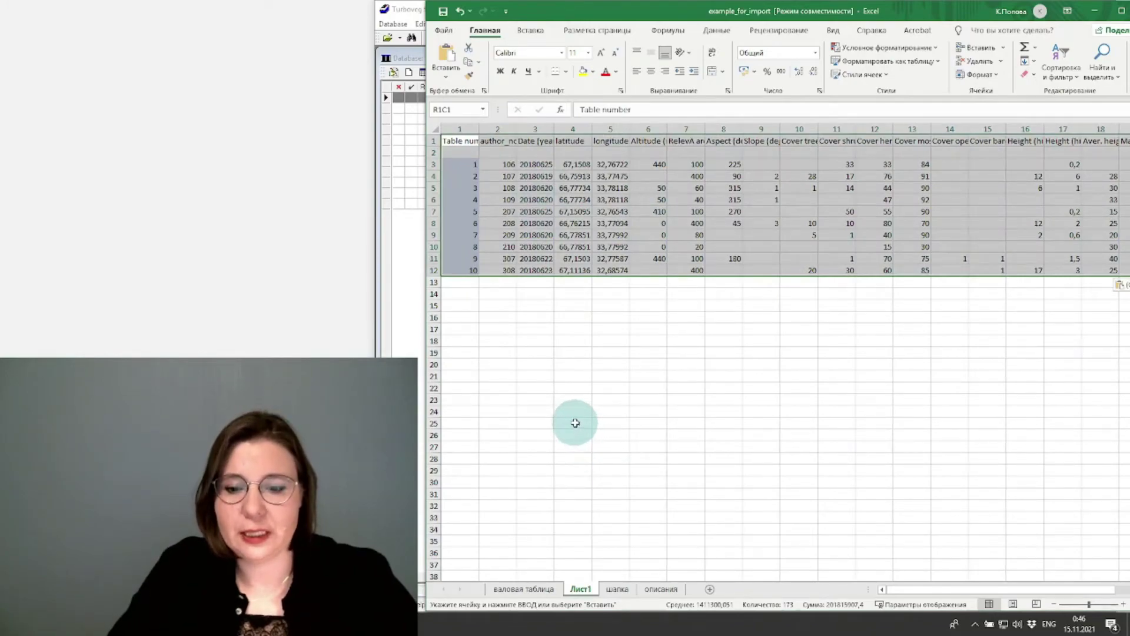
Compare the transposed header table with the header fields in Turboveg, and examine the шапка and описания sheets.
click(412, 356)
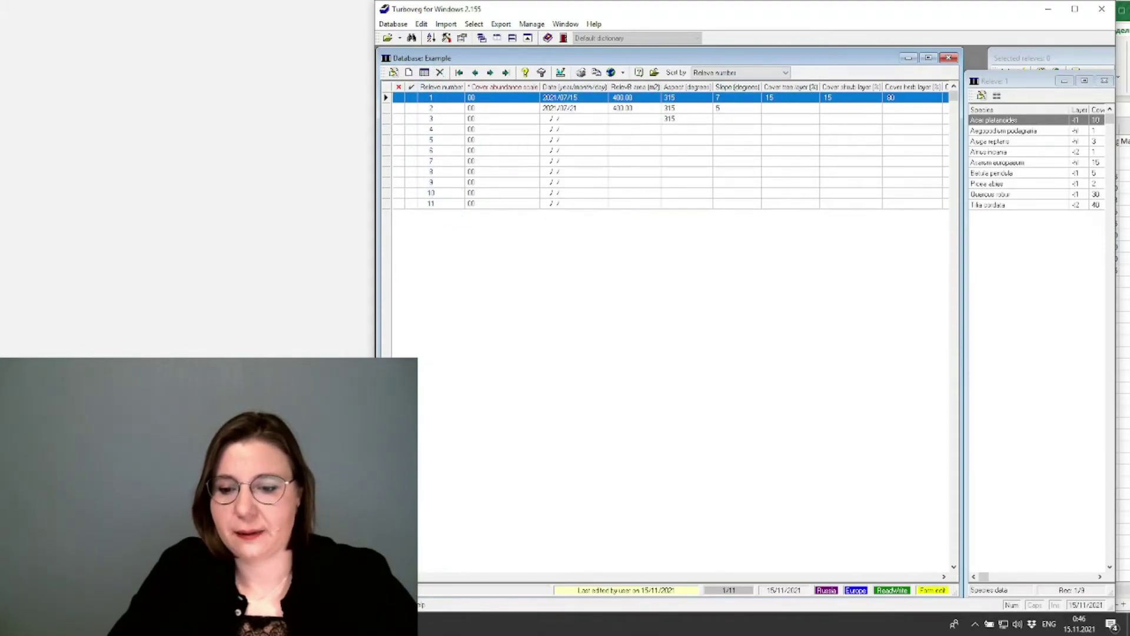
key(alt+Tab)
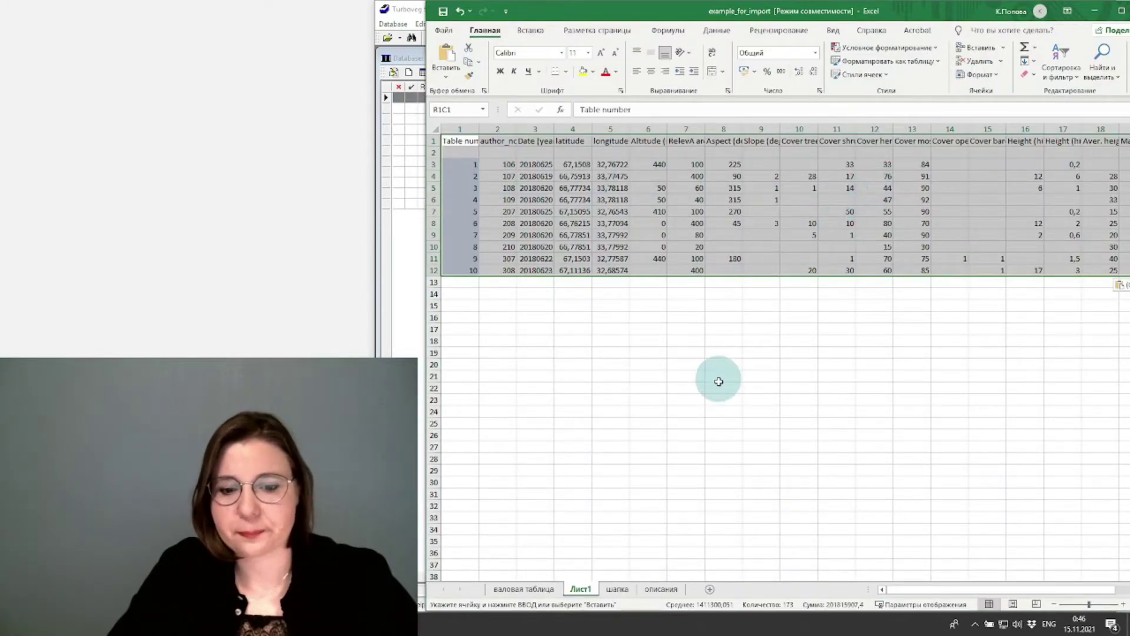
click(616, 589)
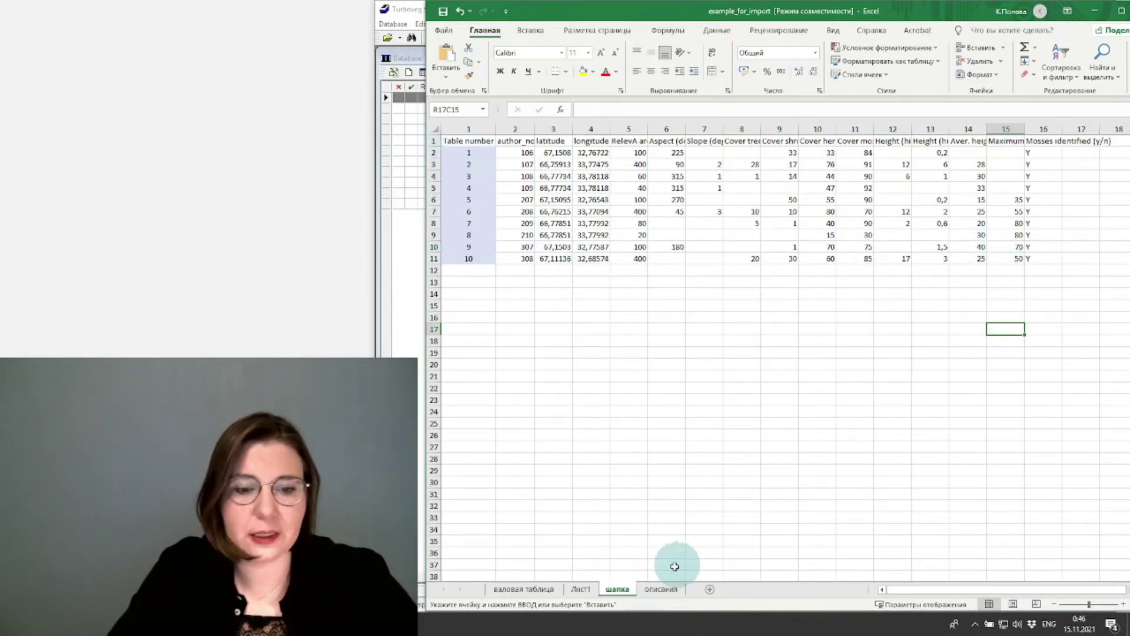
click(660, 589)
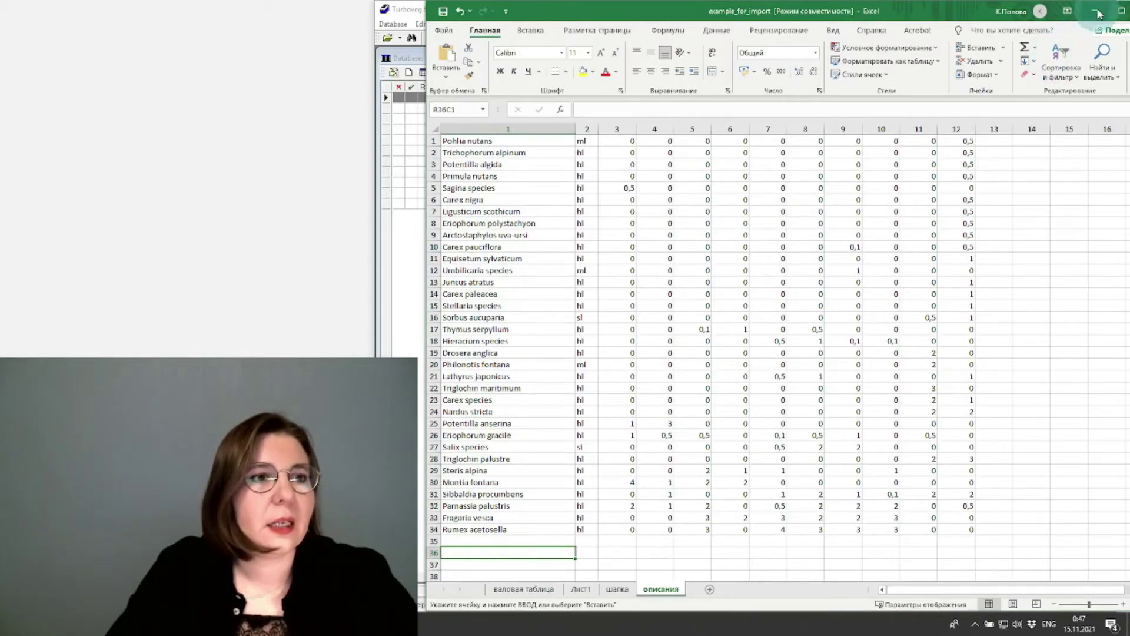
Close the example_for_import workbook without saving, discard the clipboard data, and close the Example database in Turboveg.
click(1122, 12)
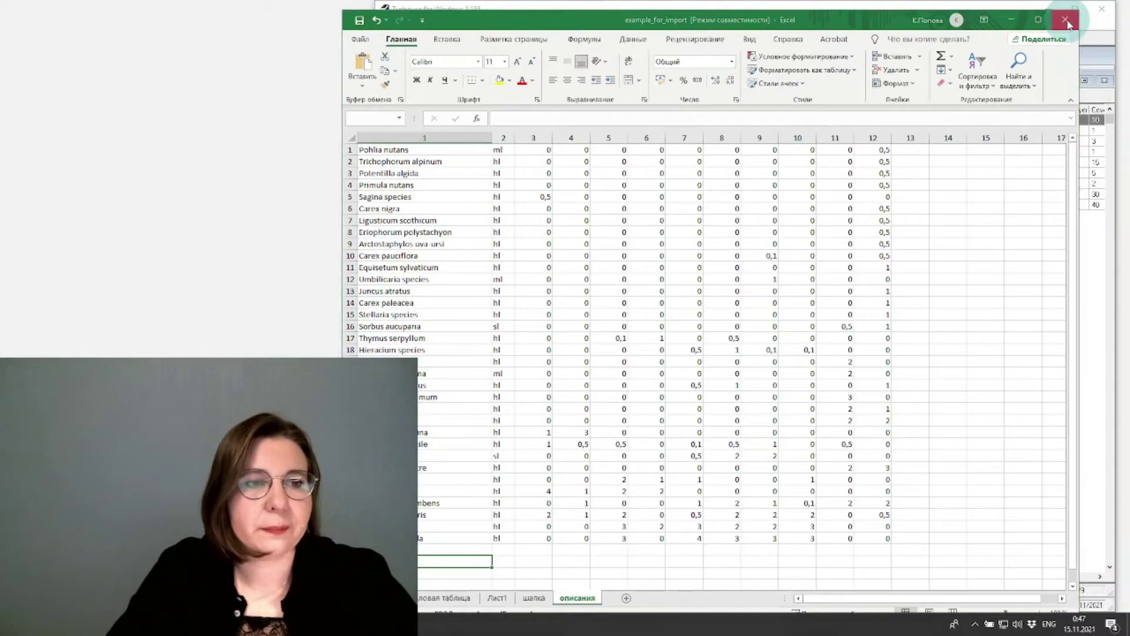
click(1065, 19)
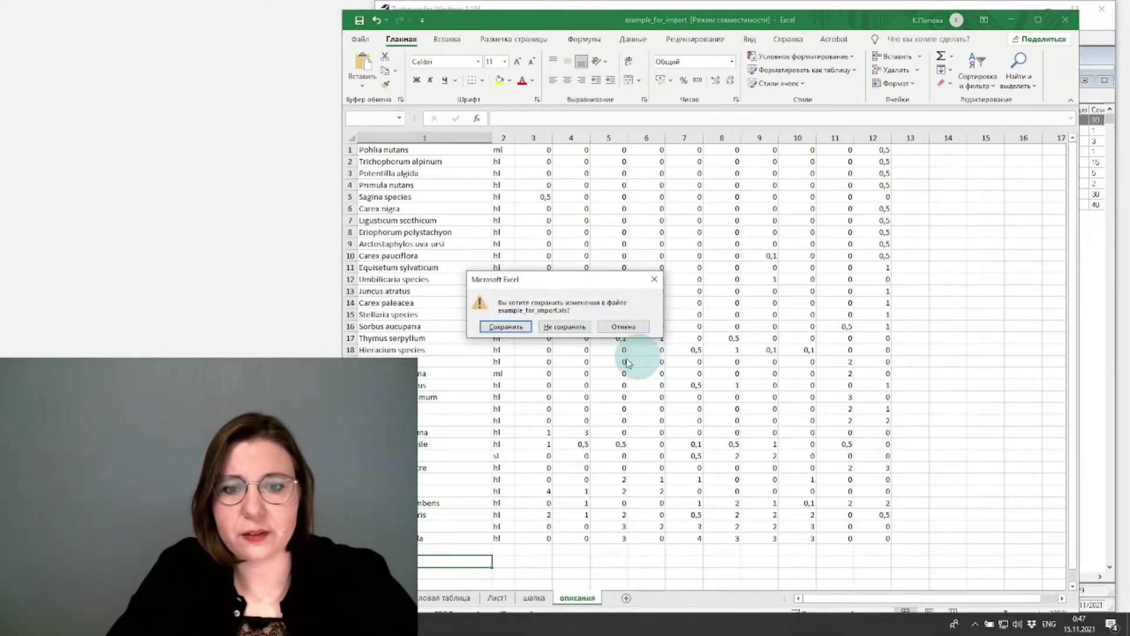
click(566, 329)
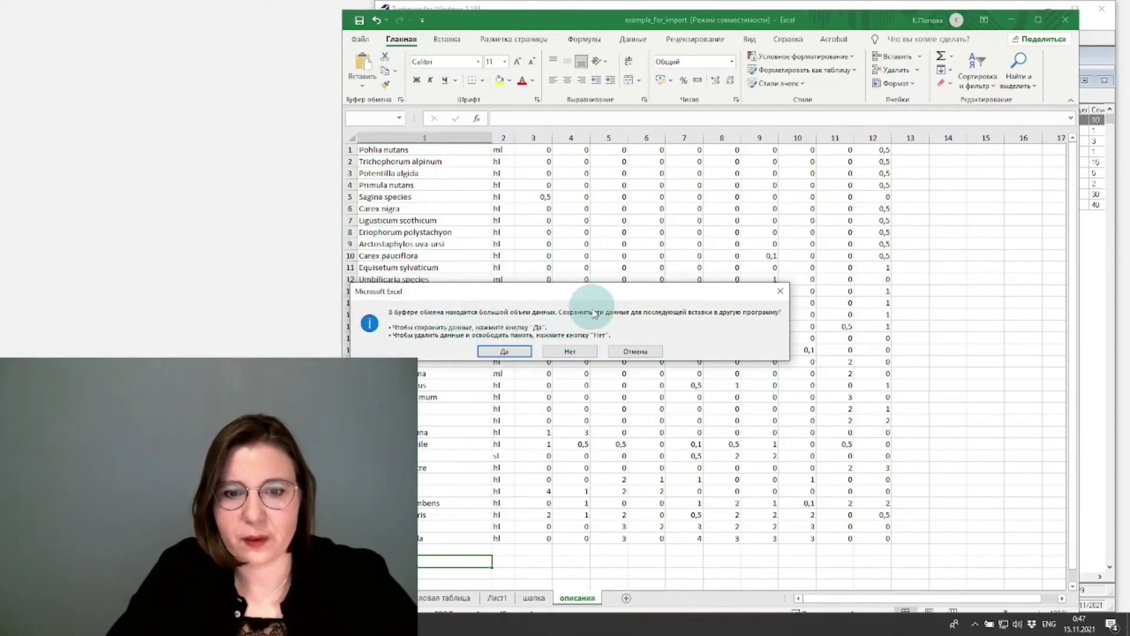
click(571, 352)
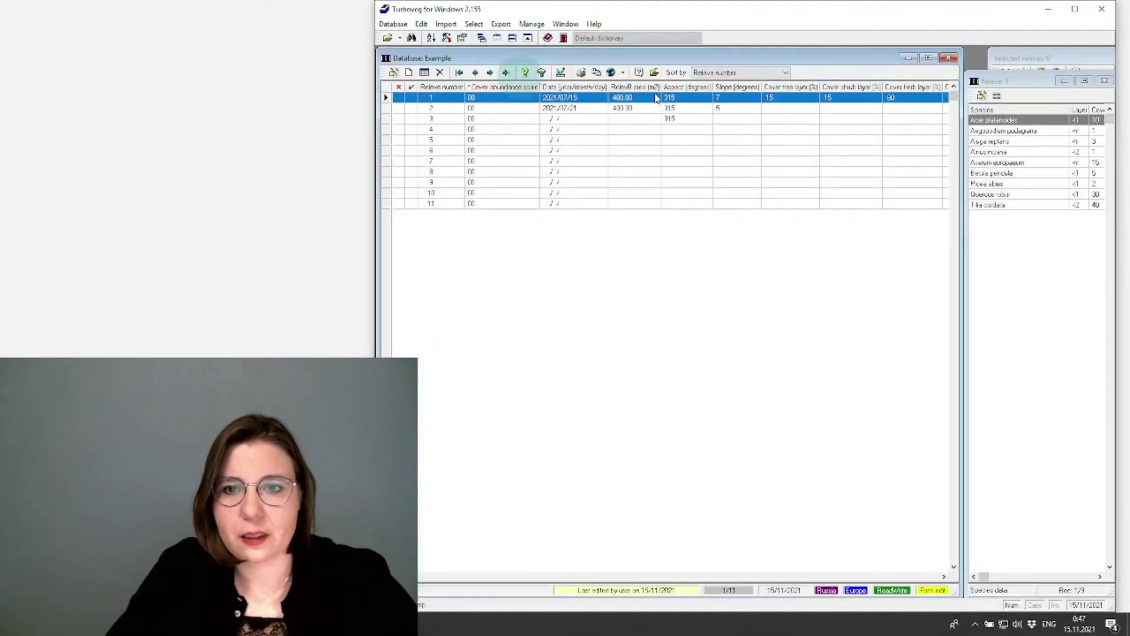
click(950, 57)
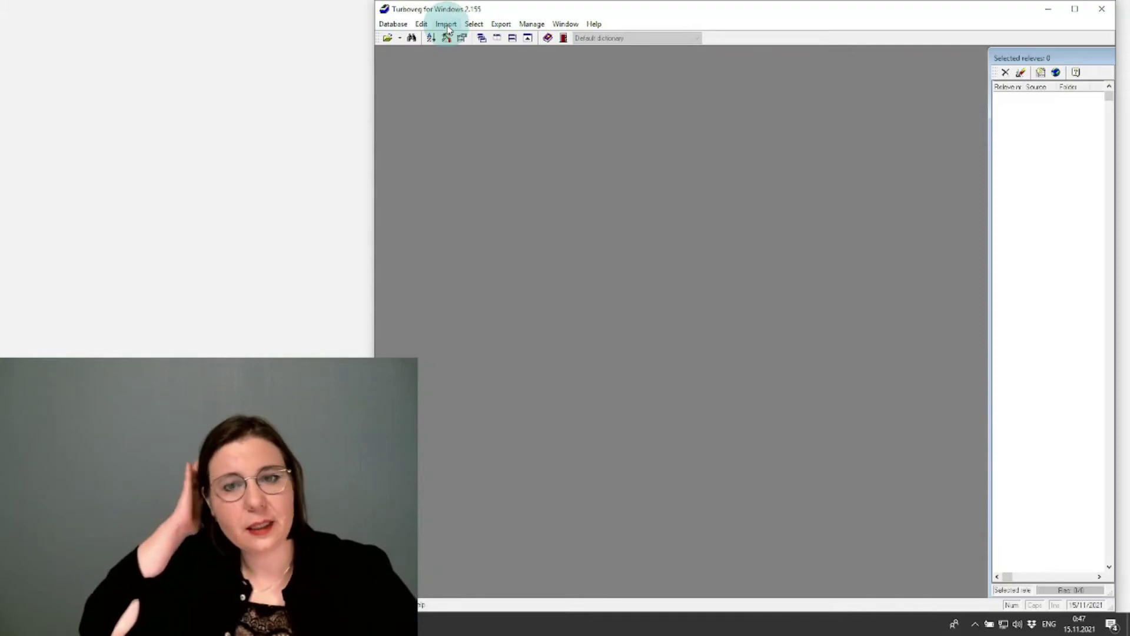
Create a new database named example2 with relevé numbers ranging from 1 to 100 and an extended header structure.
click(387, 25)
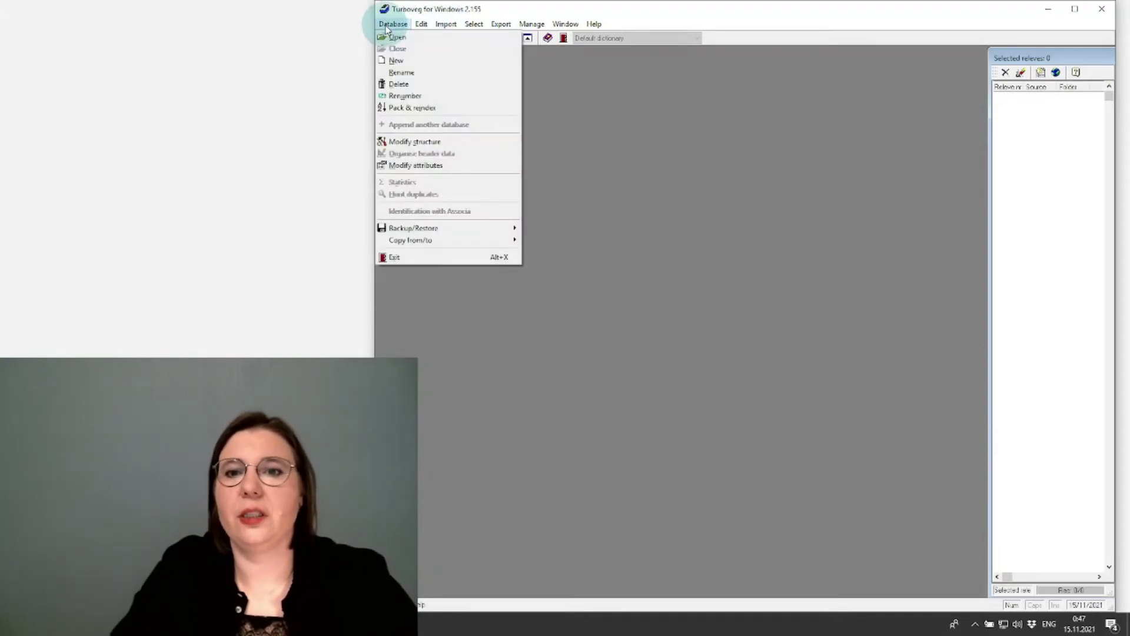
click(391, 61)
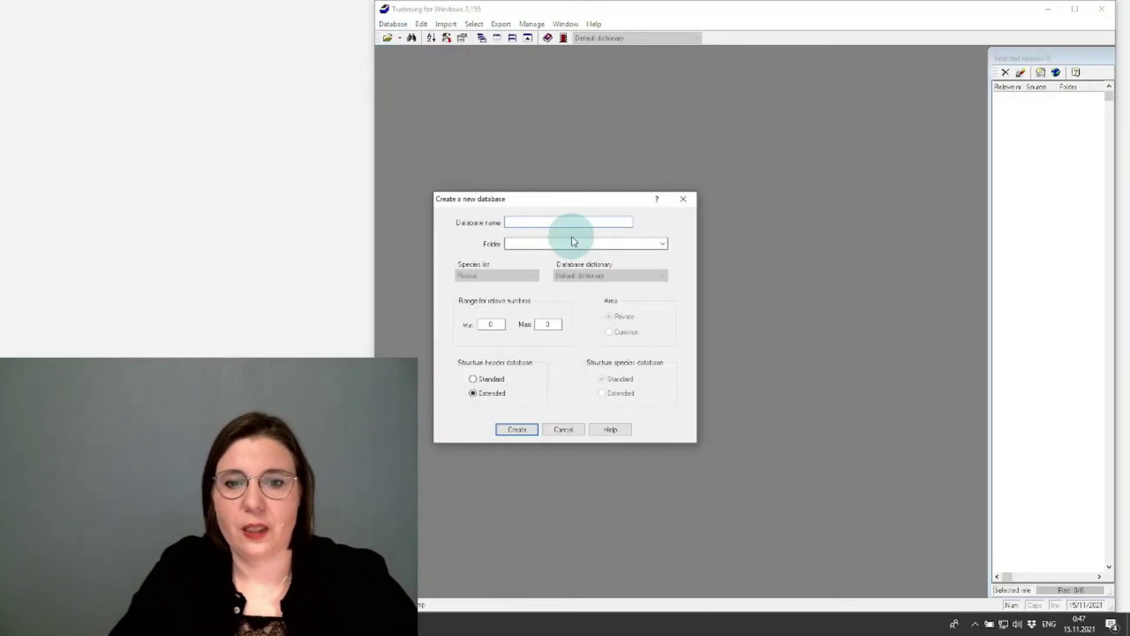
text(exa)
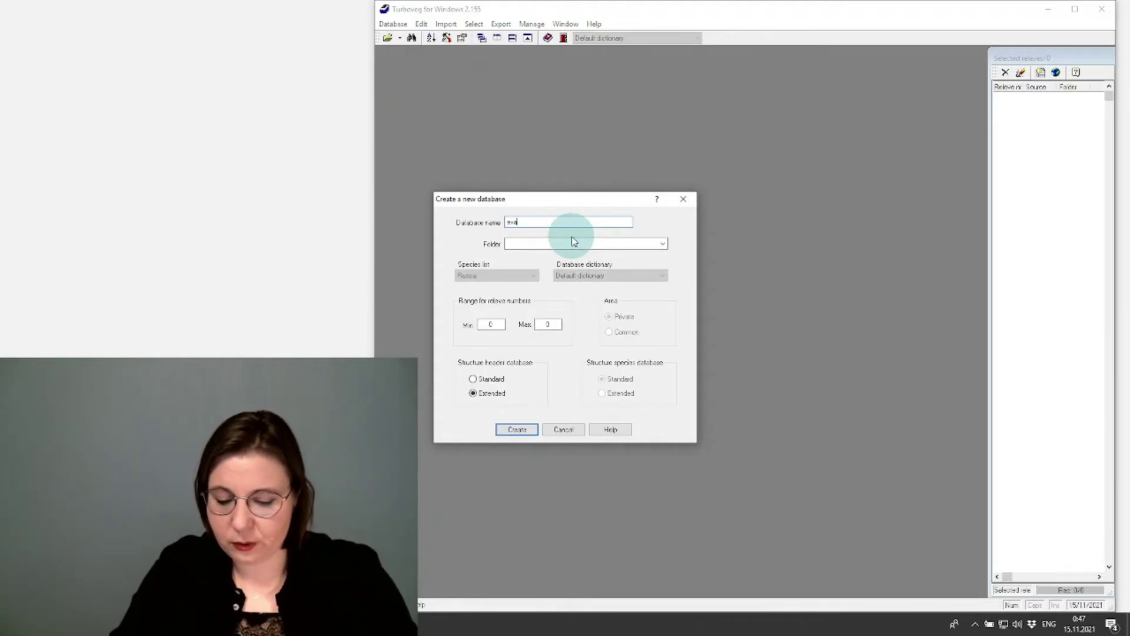
text(mpl)
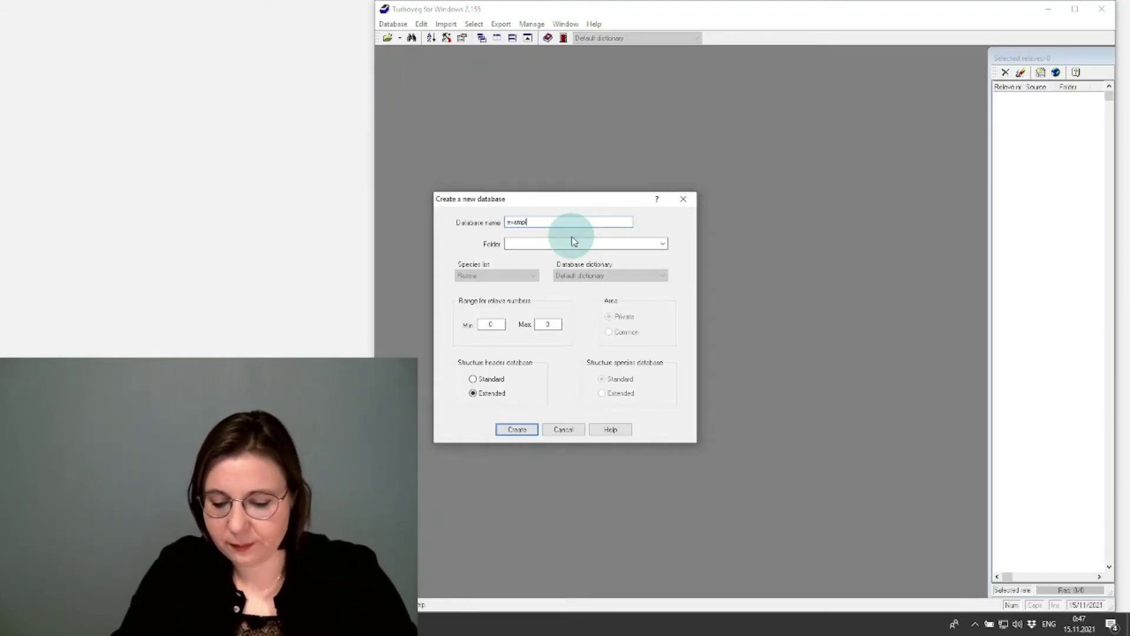
text(e2)
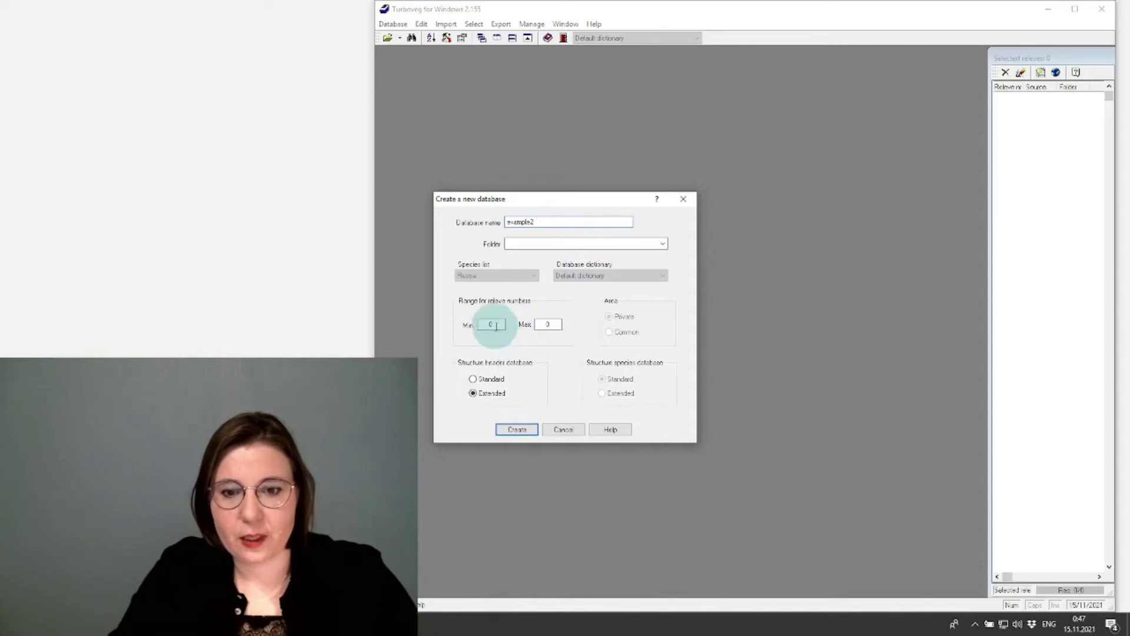
drag(493, 325, 460, 328)
click(461, 329)
text(1)
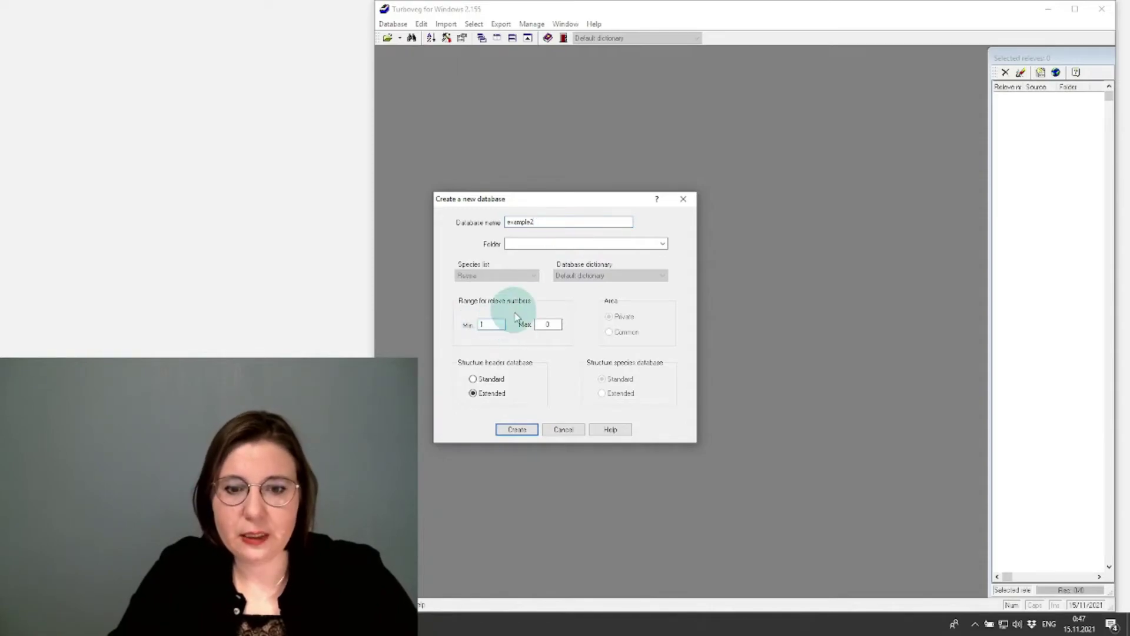
click(550, 324)
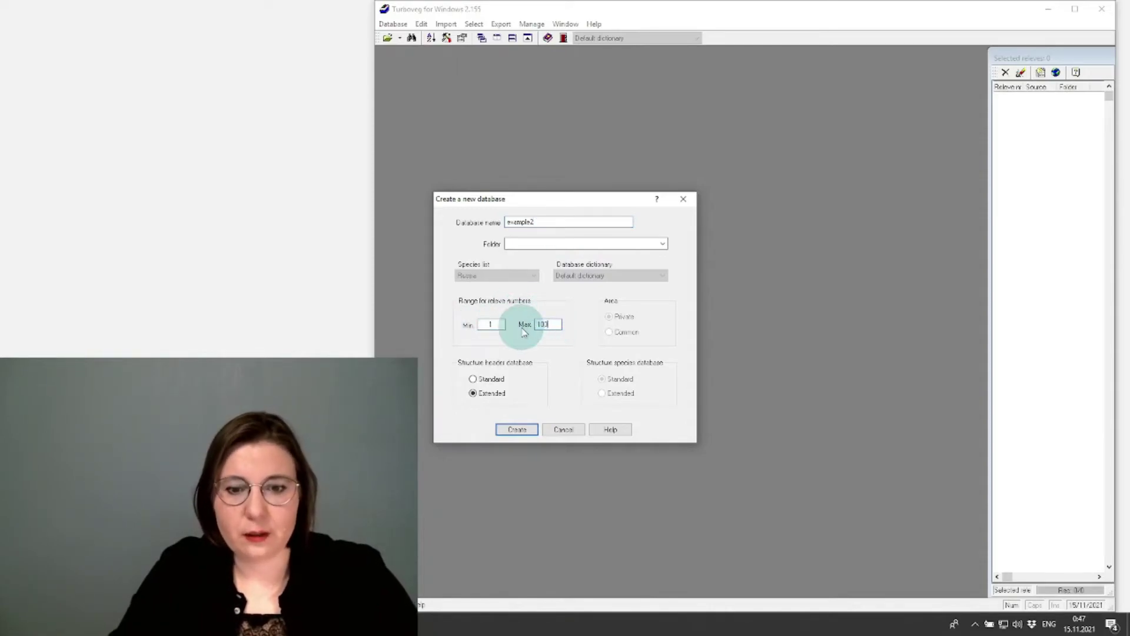
click(511, 437)
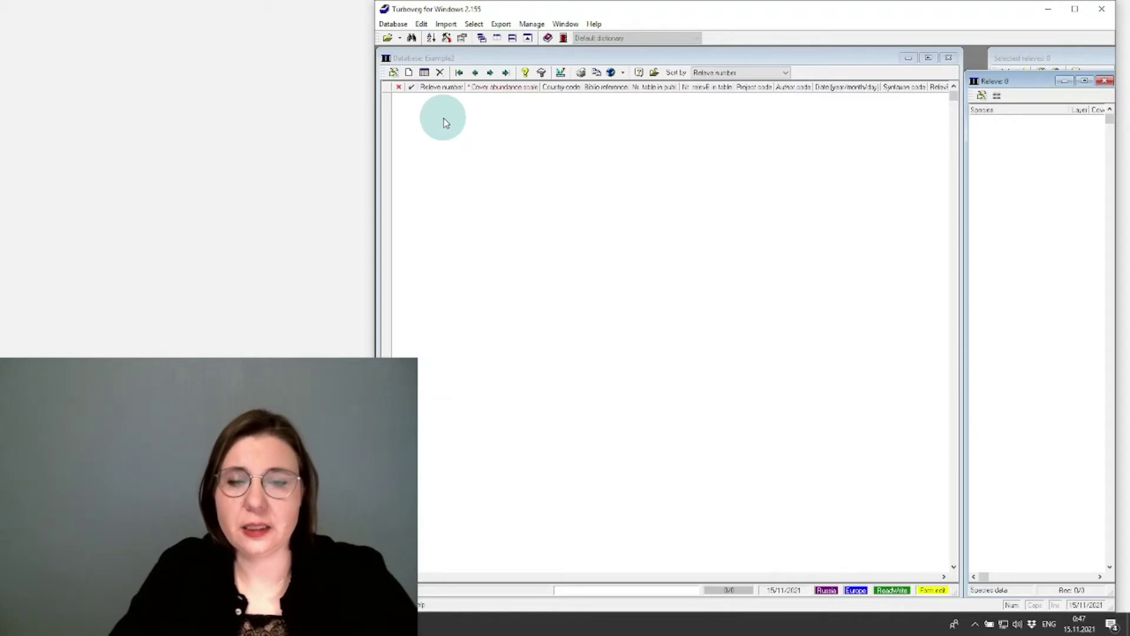
Start a free format species data table import from the Excel 97–2003 file example_for_import in МалПрак\вебинар\TV.
click(448, 24)
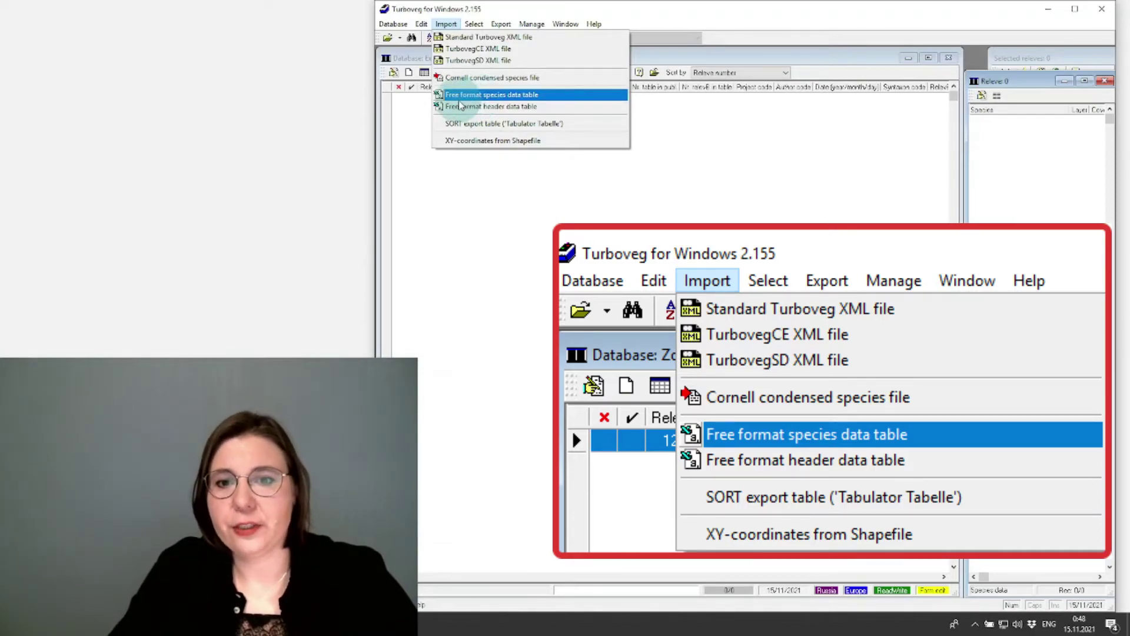
click(528, 97)
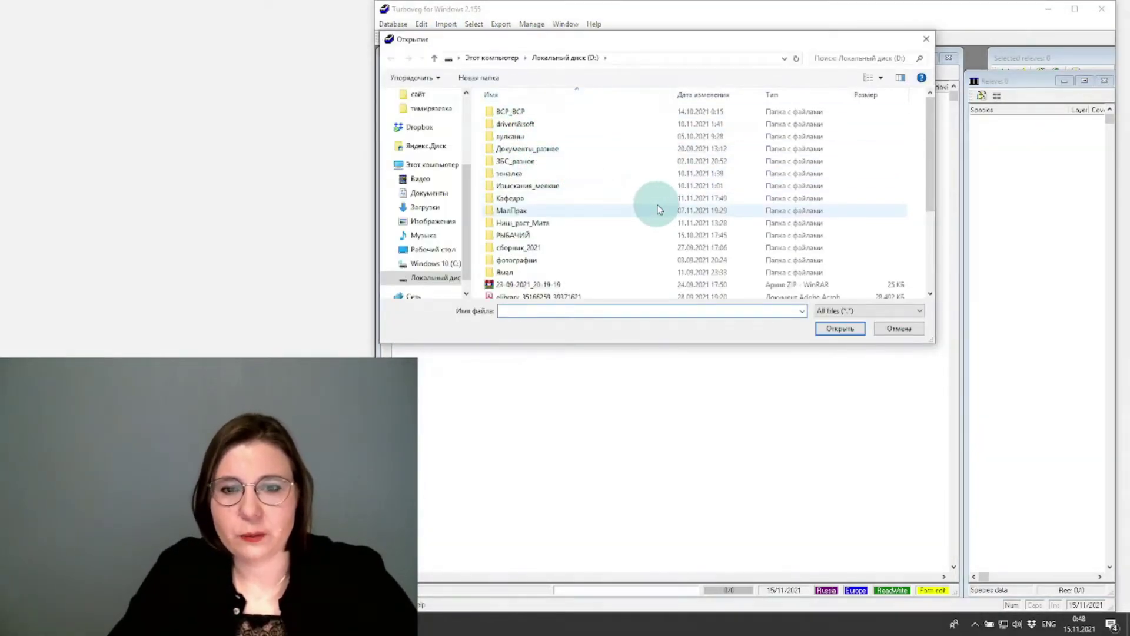
double_click(514, 214)
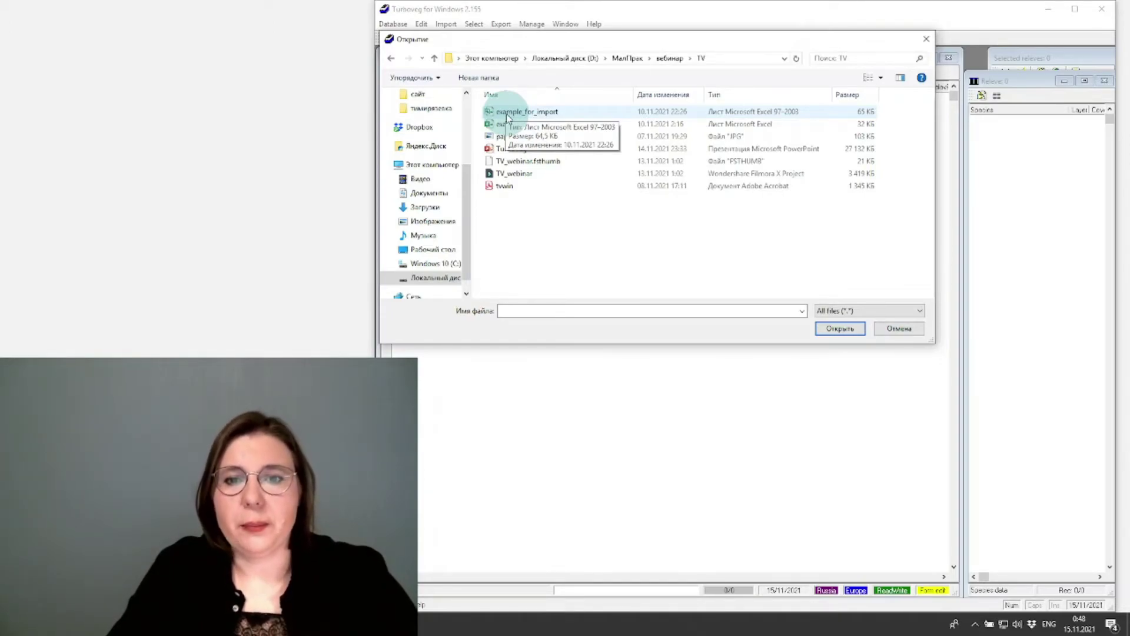
click(506, 117)
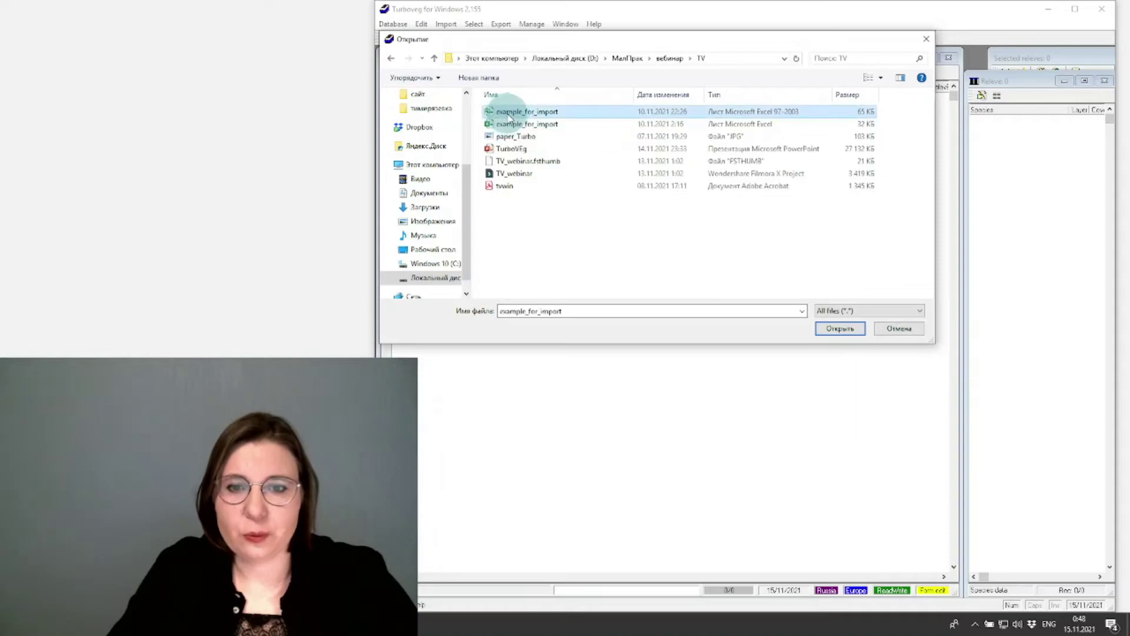
click(841, 329)
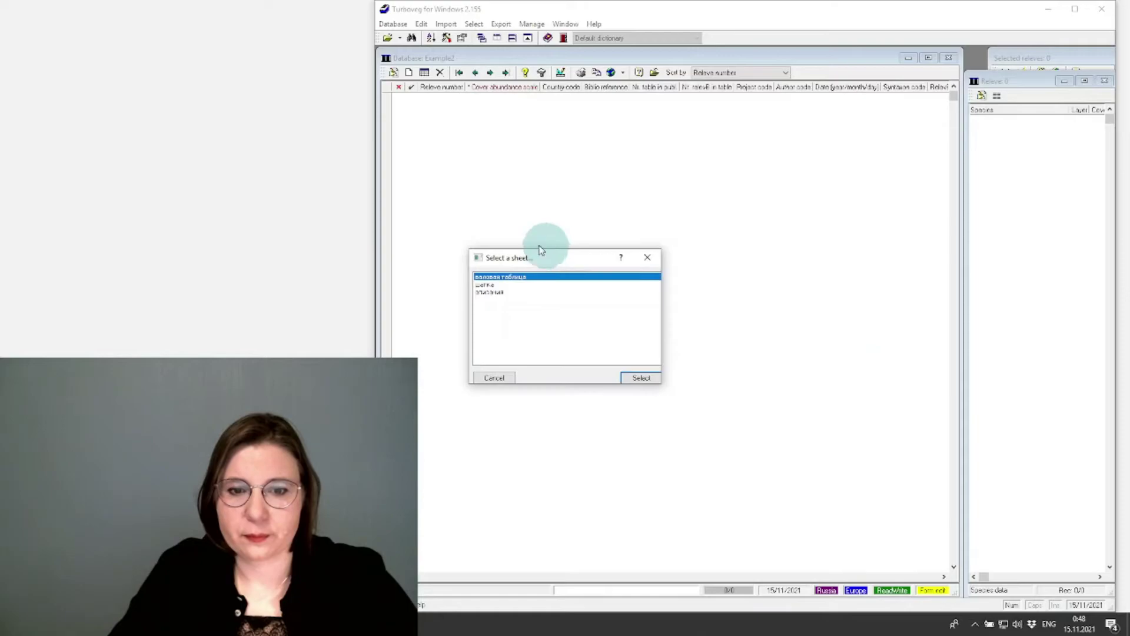
Choose the описания sheet as the source of the species data and load it into the import wizard.
drag(558, 262, 774, 169)
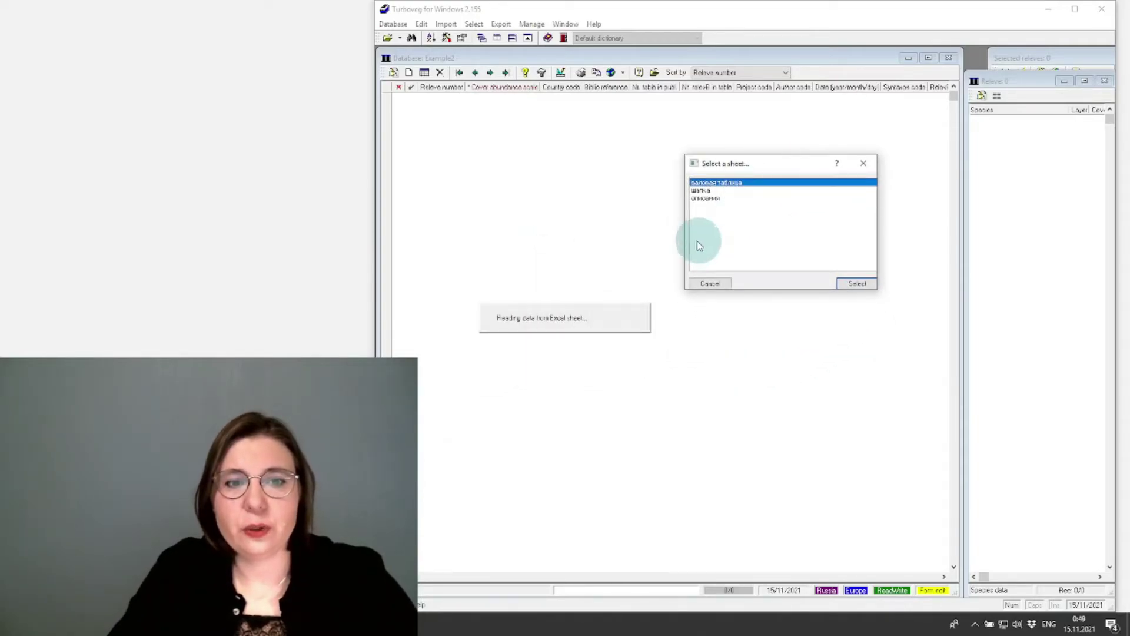
click(705, 198)
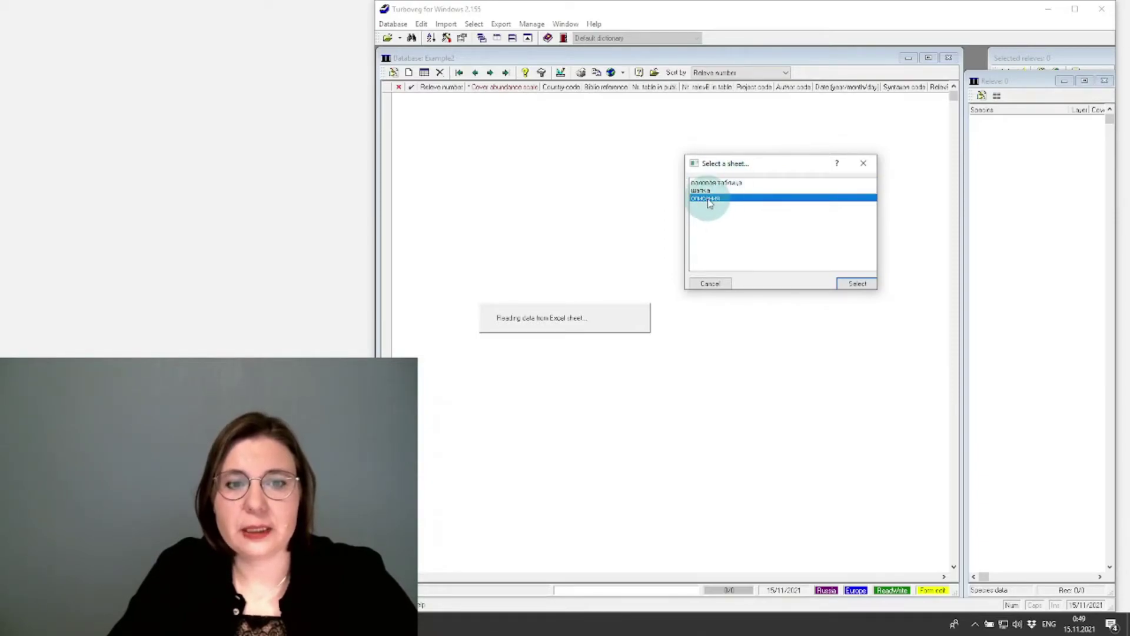
click(858, 284)
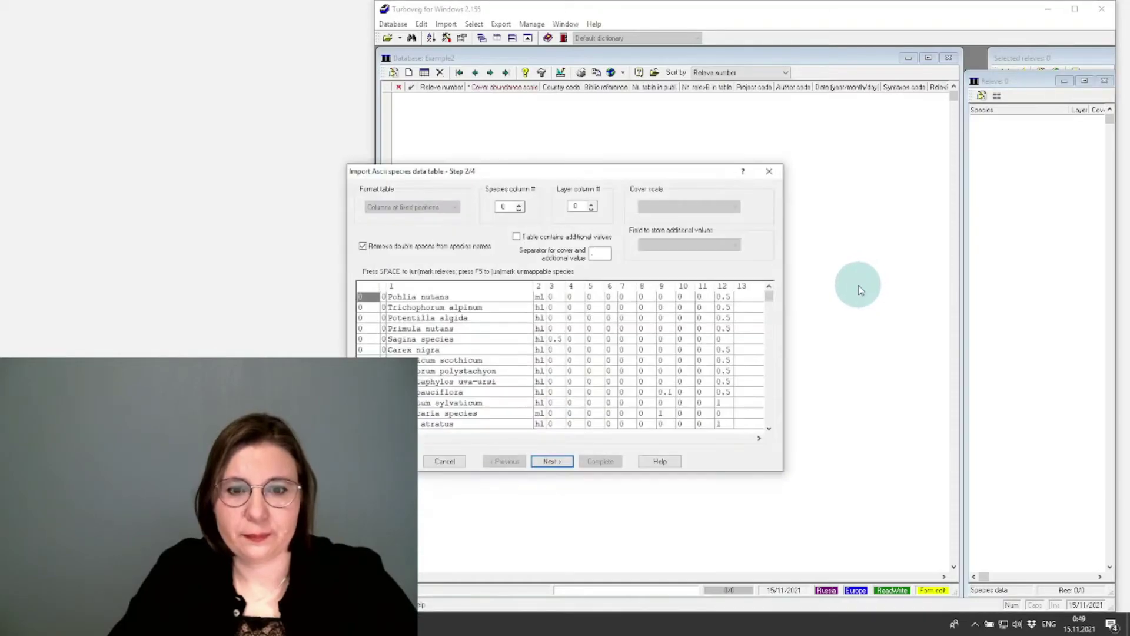
Match the species names using species column 1 and layer column 2, and set the cover scale to Percentage (%).
drag(533, 171, 699, 117)
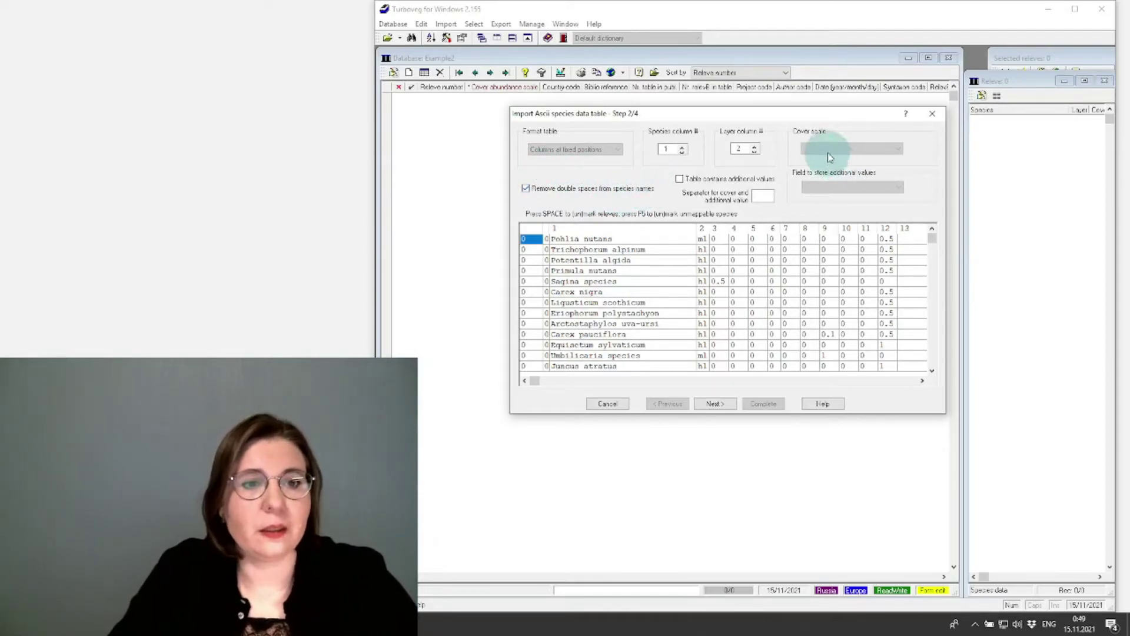
click(716, 404)
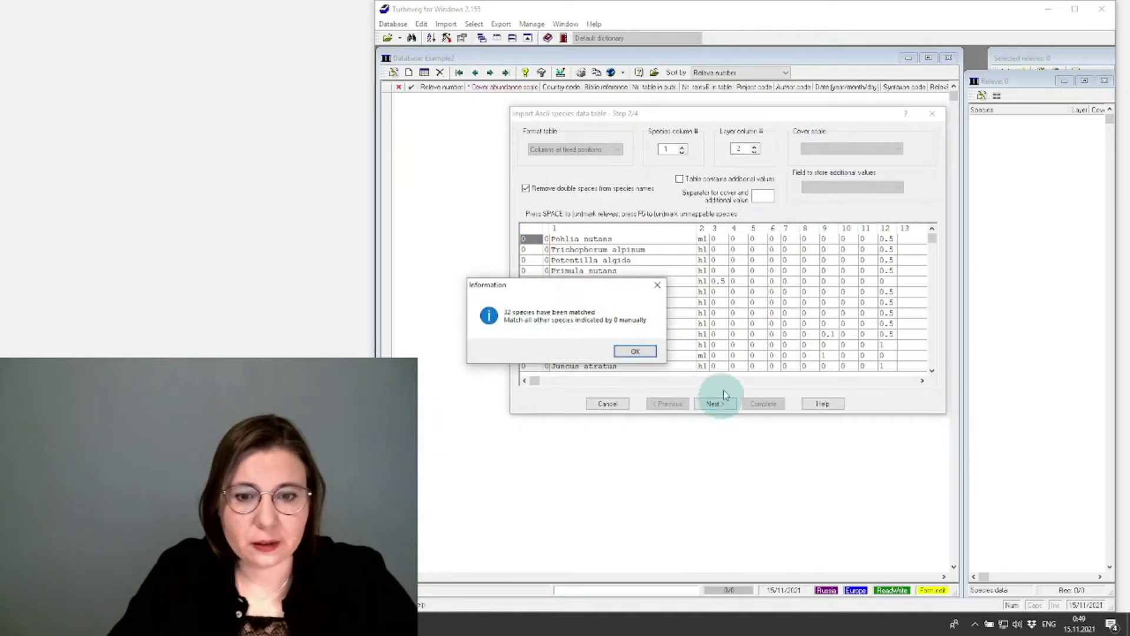
drag(591, 287, 818, 231)
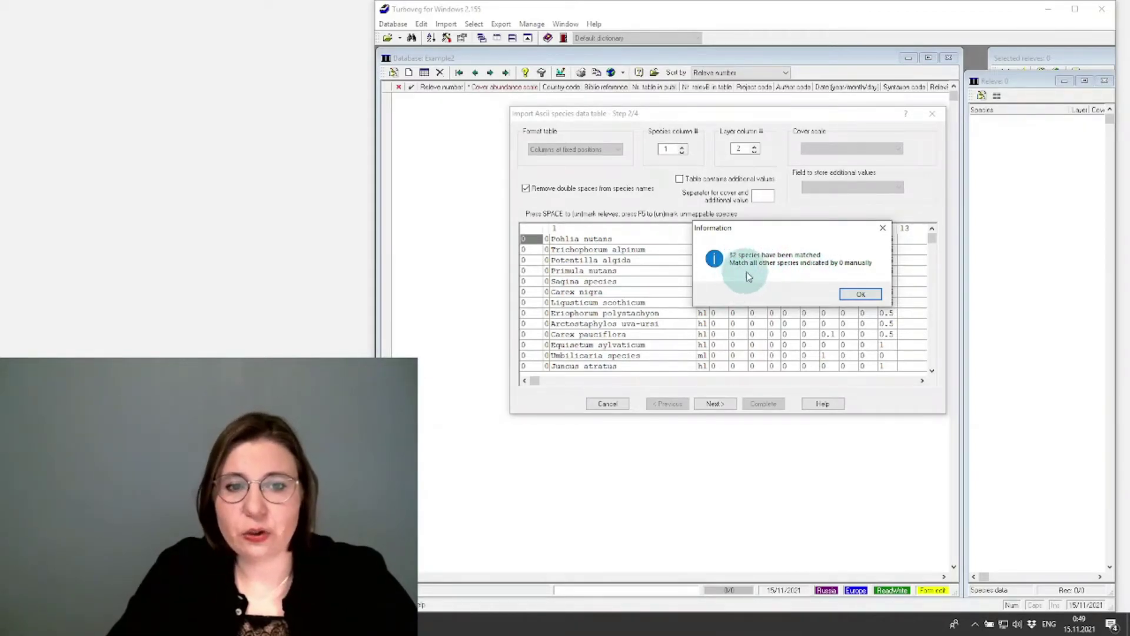
click(861, 295)
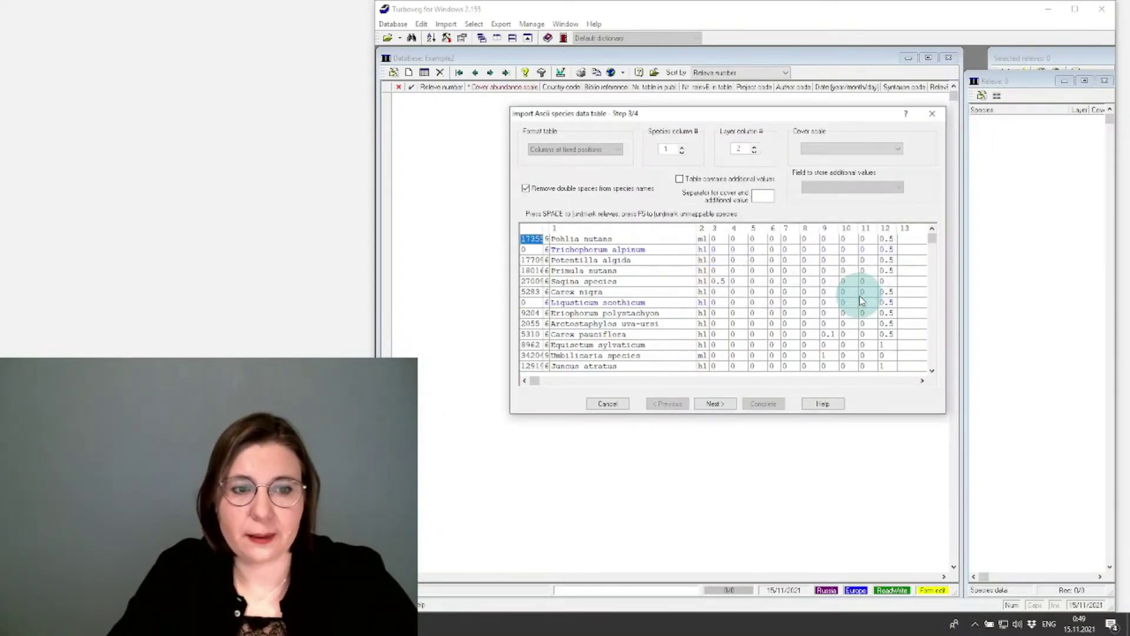
click(898, 149)
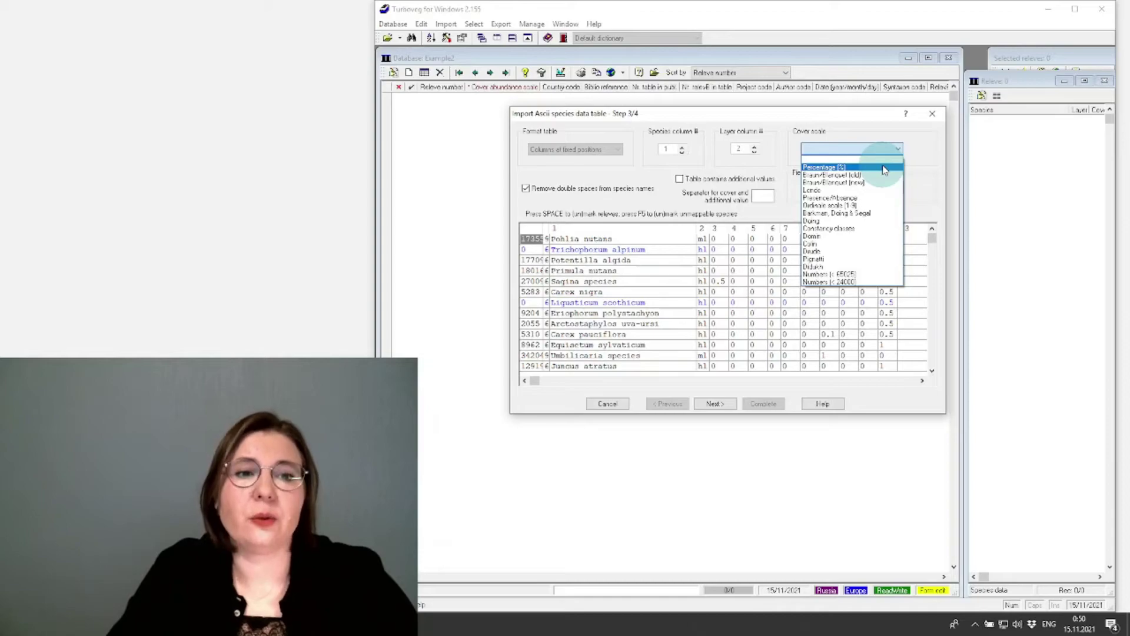
click(881, 167)
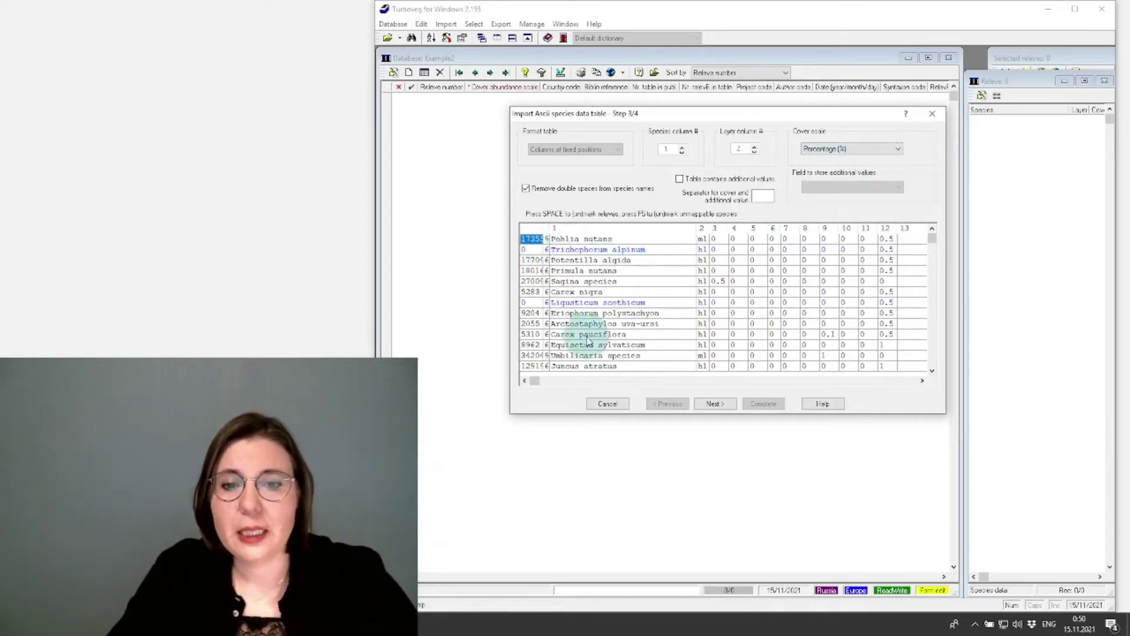
Replace the unmatched species Trichophorum alpinum with Baeothryon alpinum from the species list, keeping the herb layer.
scroll(589, 330, down, 20)
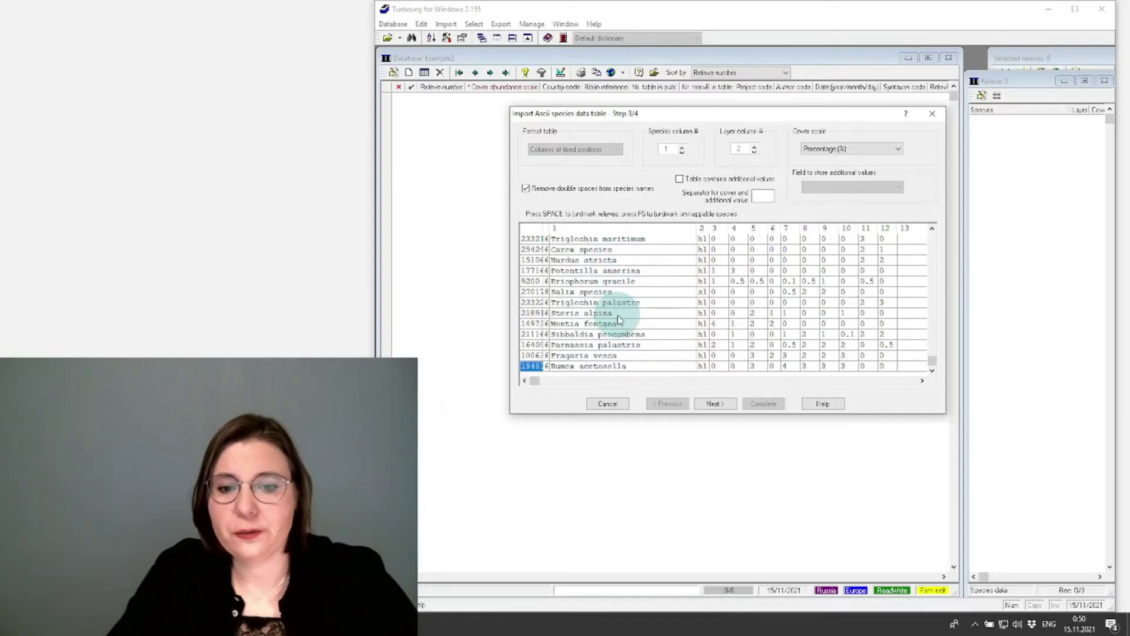
scroll(625, 329, up, 20)
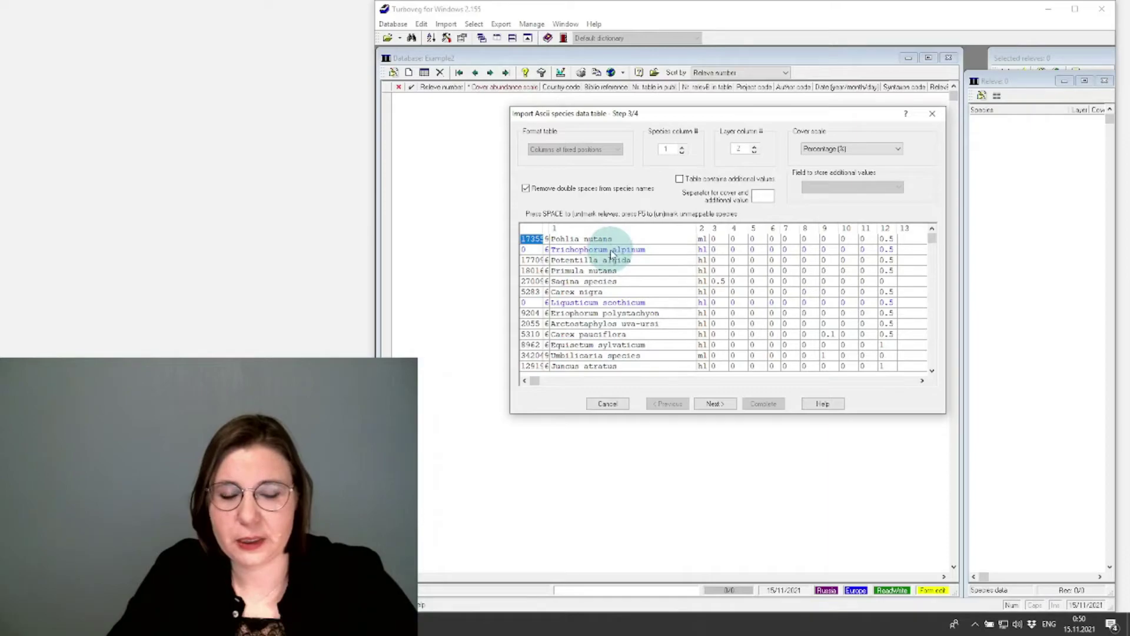
click(592, 250)
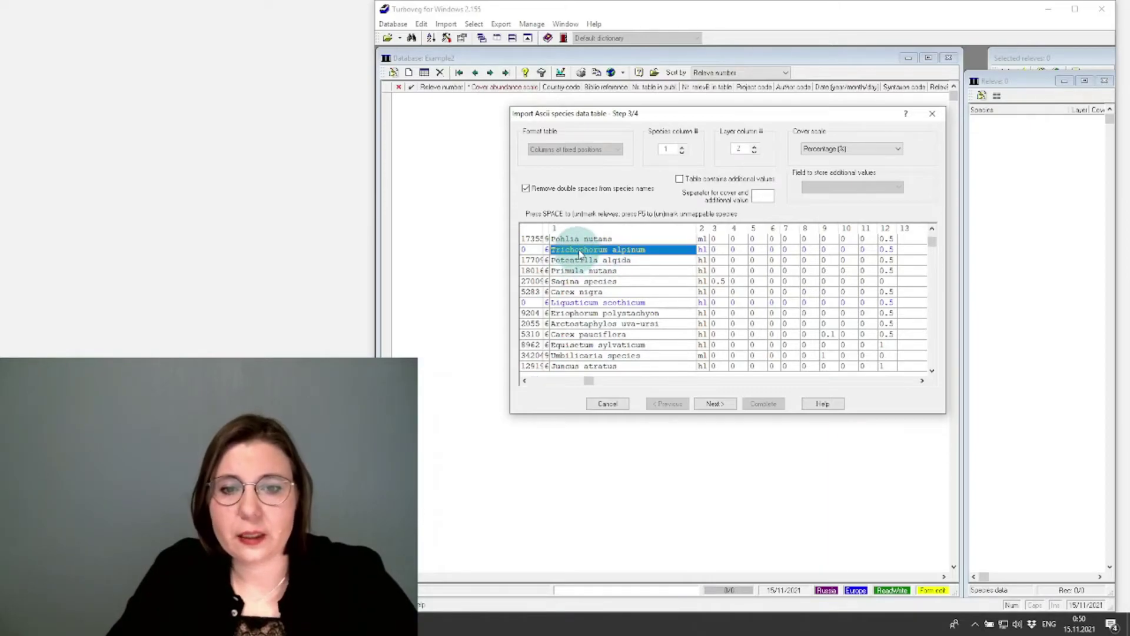
double_click(634, 252)
drag(126, 20, 816, 53)
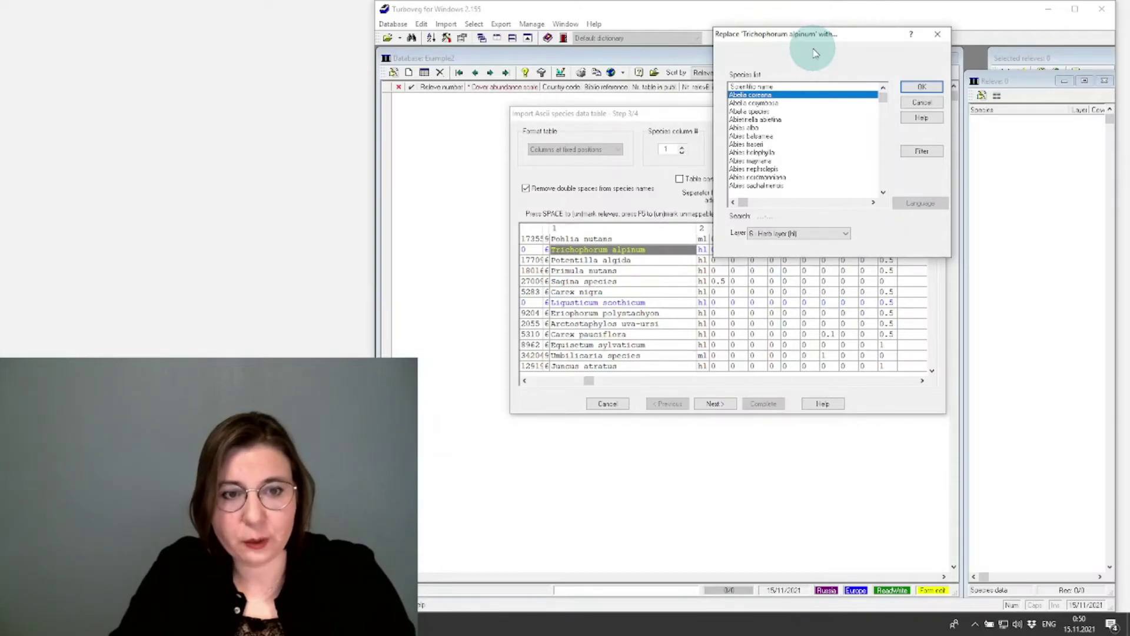
text(BAE)
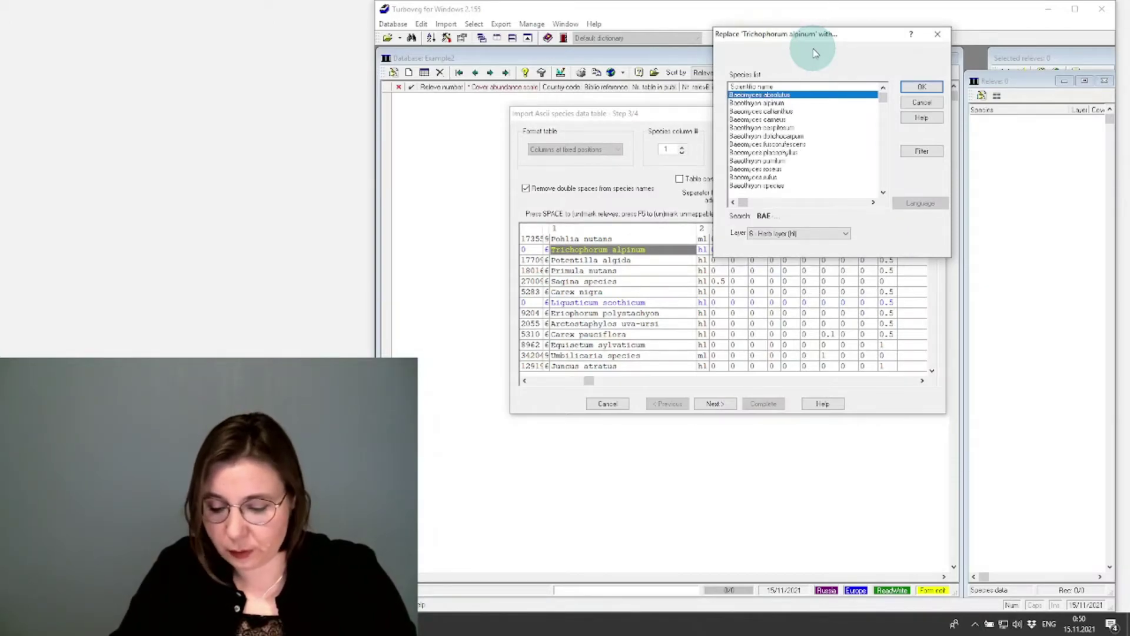
text(ALP)
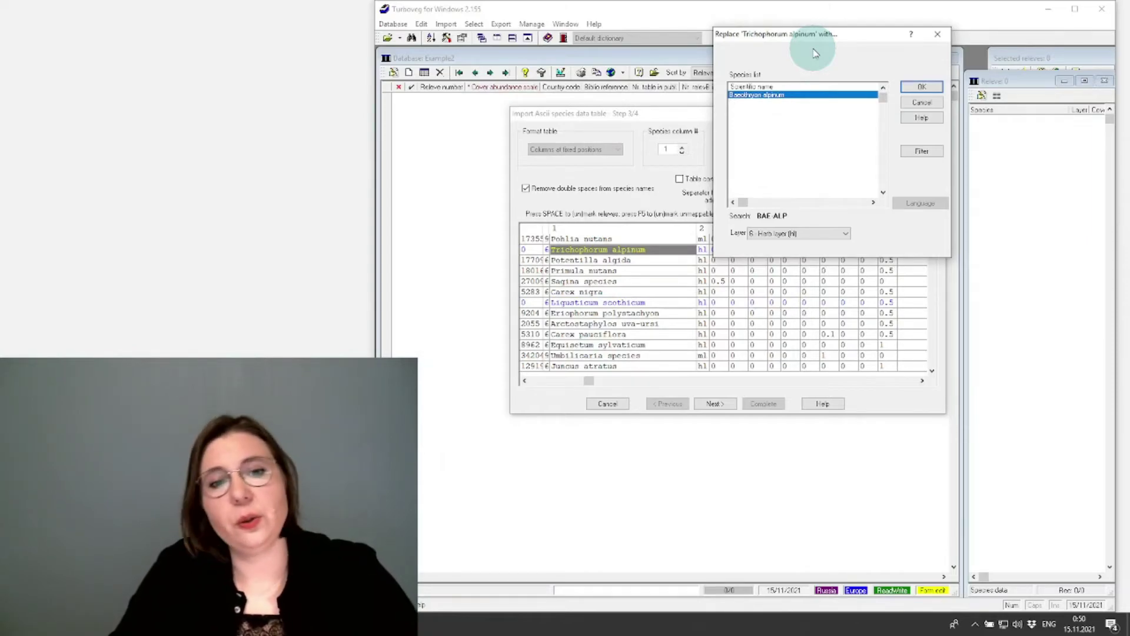
key(Return)
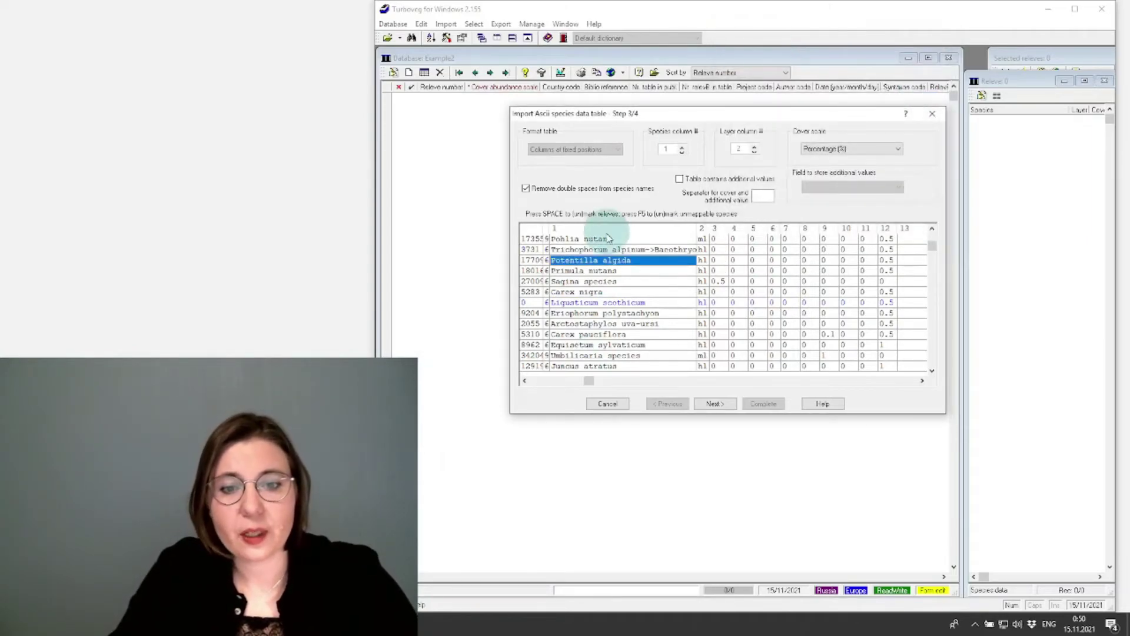
Replace the unmatched species Ligusticum scothicum with Ligusticum scoticum from the species list, keeping the herb layer.
click(596, 303)
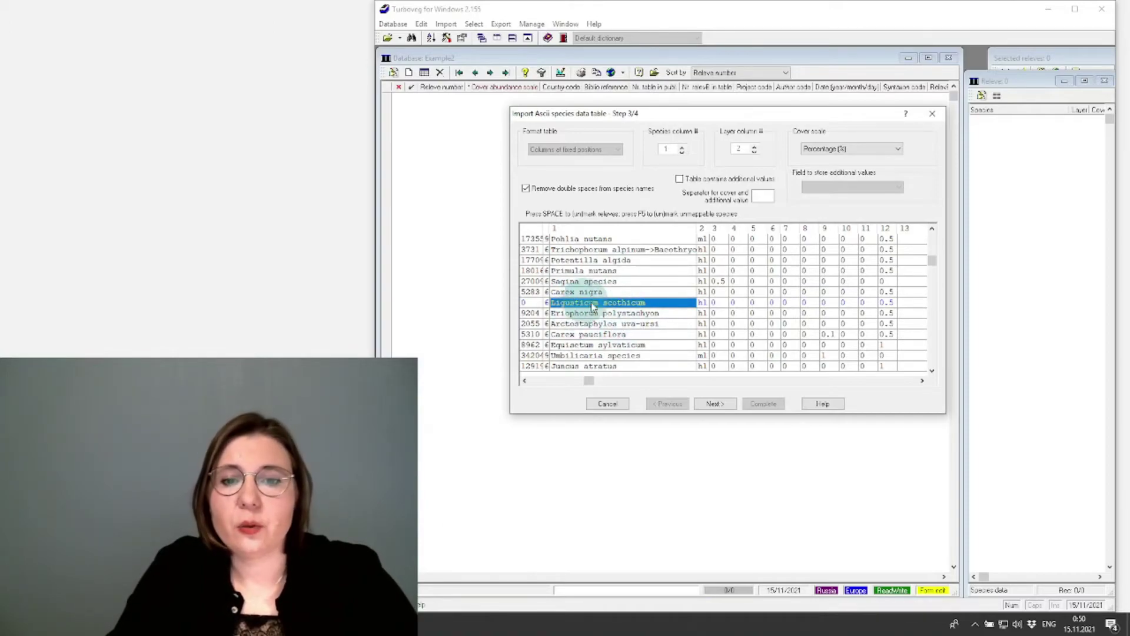
double_click(626, 303)
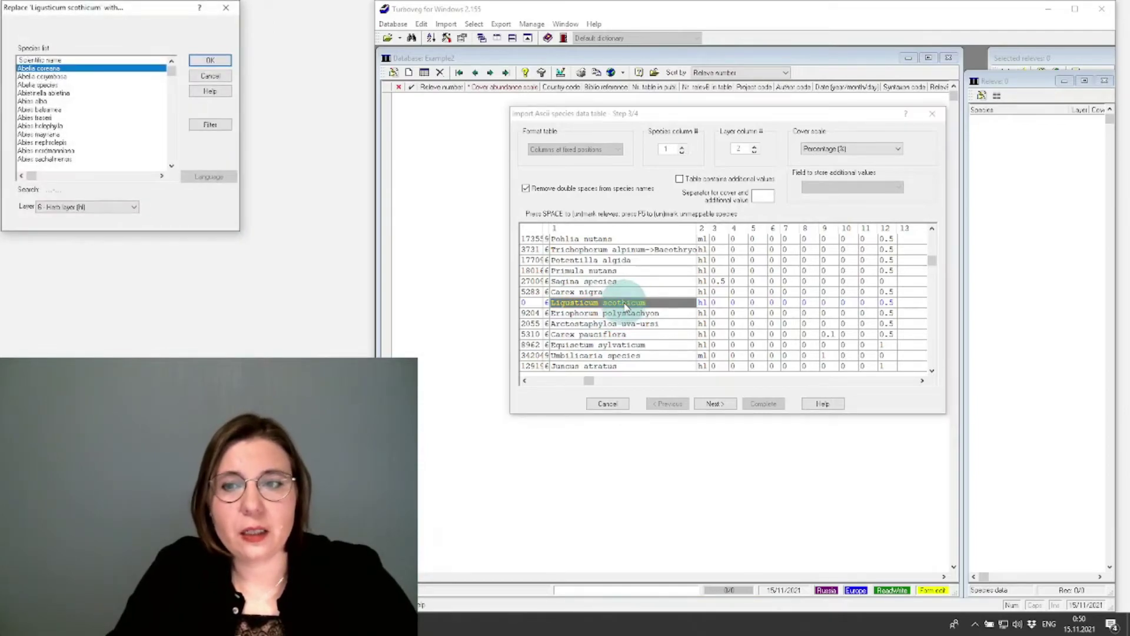
drag(125, 7, 809, 36)
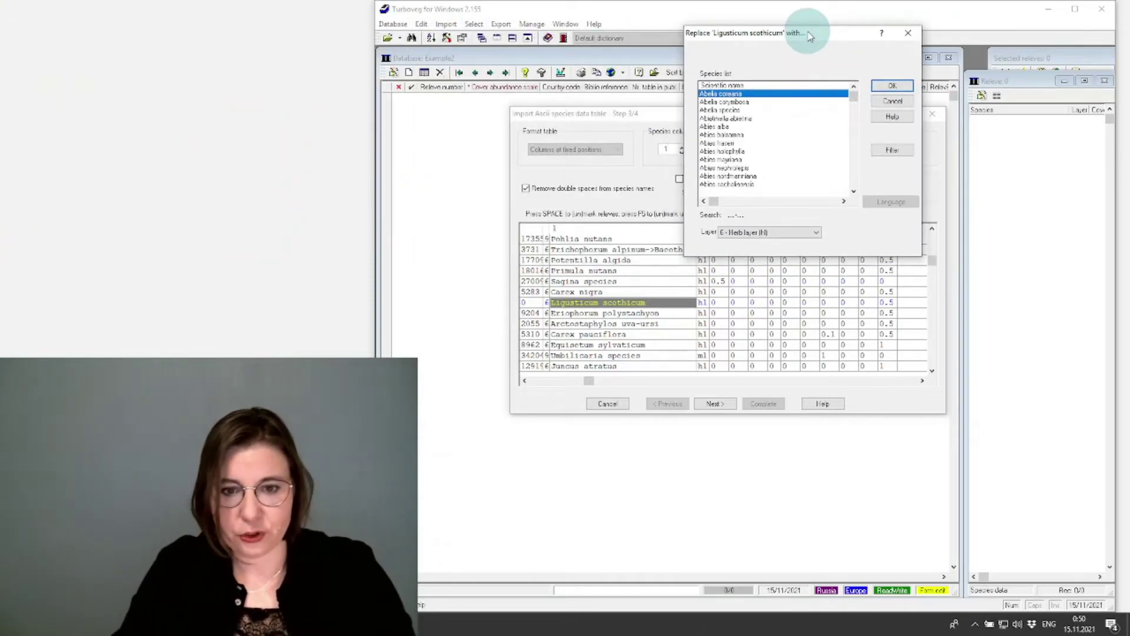
text(lig)
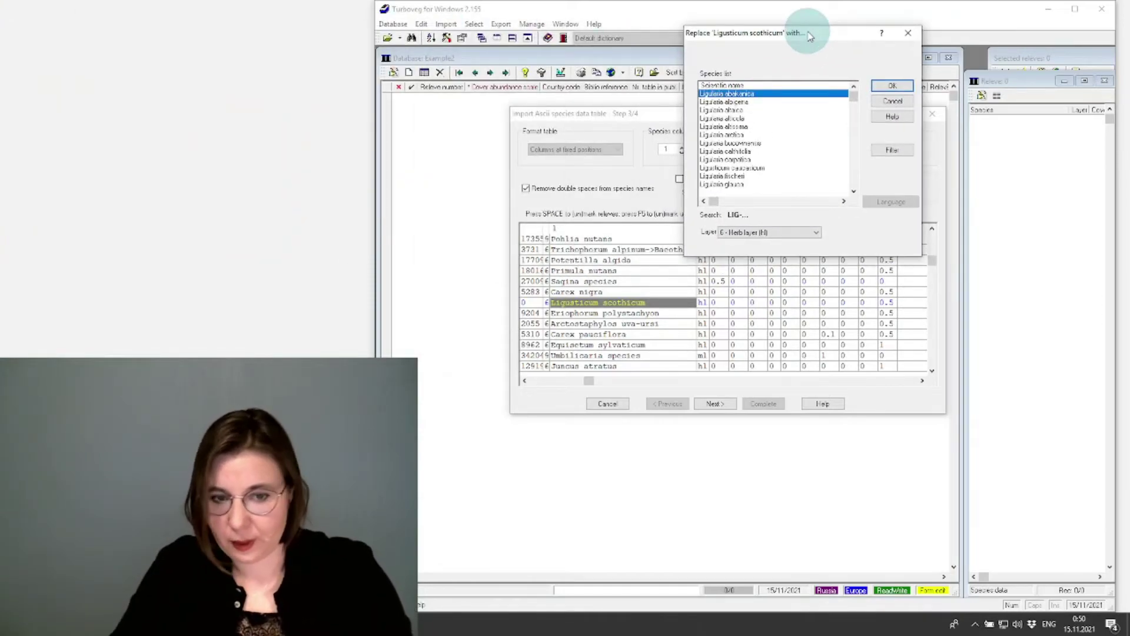
text(sc)
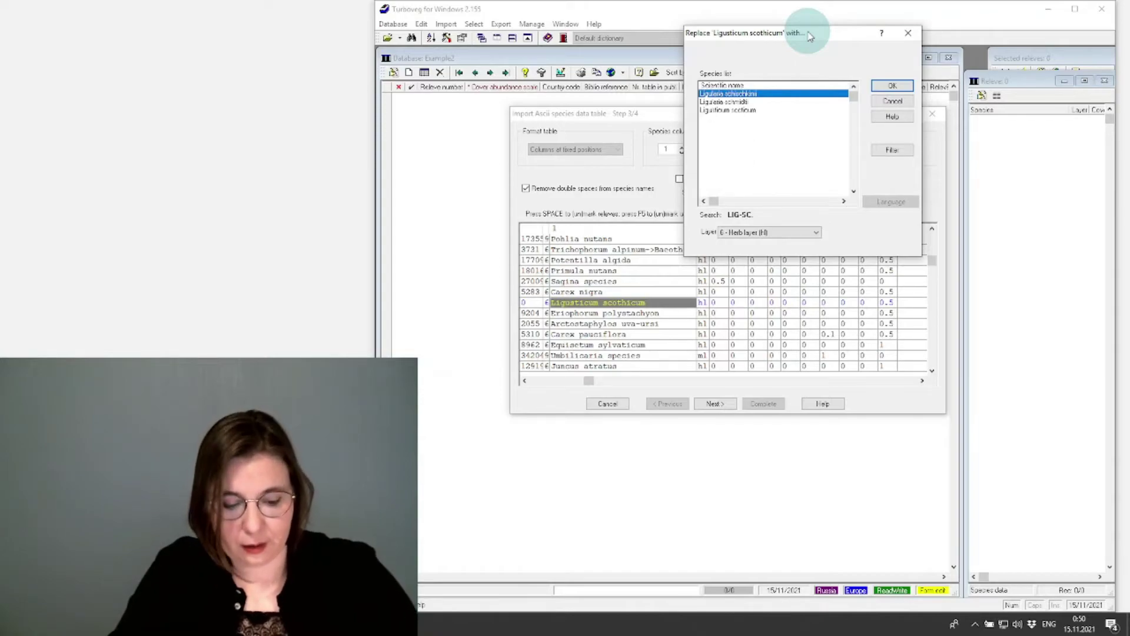
key(Down)
key(Down)
key(Return)
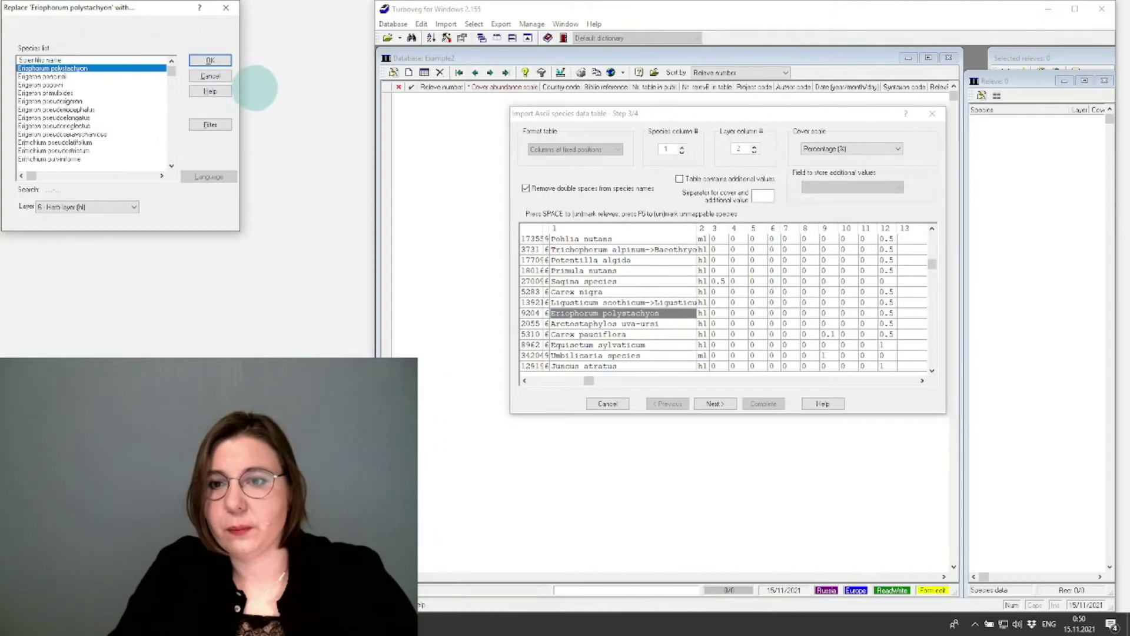
click(221, 75)
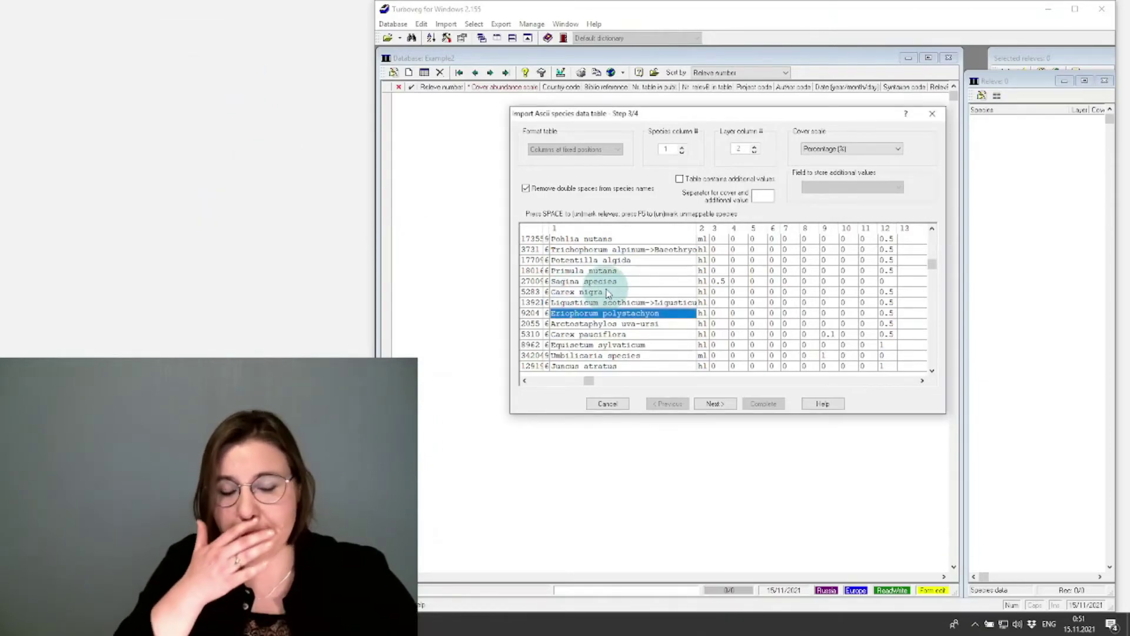
Look through the species rows of the import table for any remaining unmatched names.
key(Down)
key(Down)
key(Down)
key(Down)
key(Down)
key(Down)
key(Down)
key(Down)
key(Down)
key(Down)
key(Down)
key(Down)
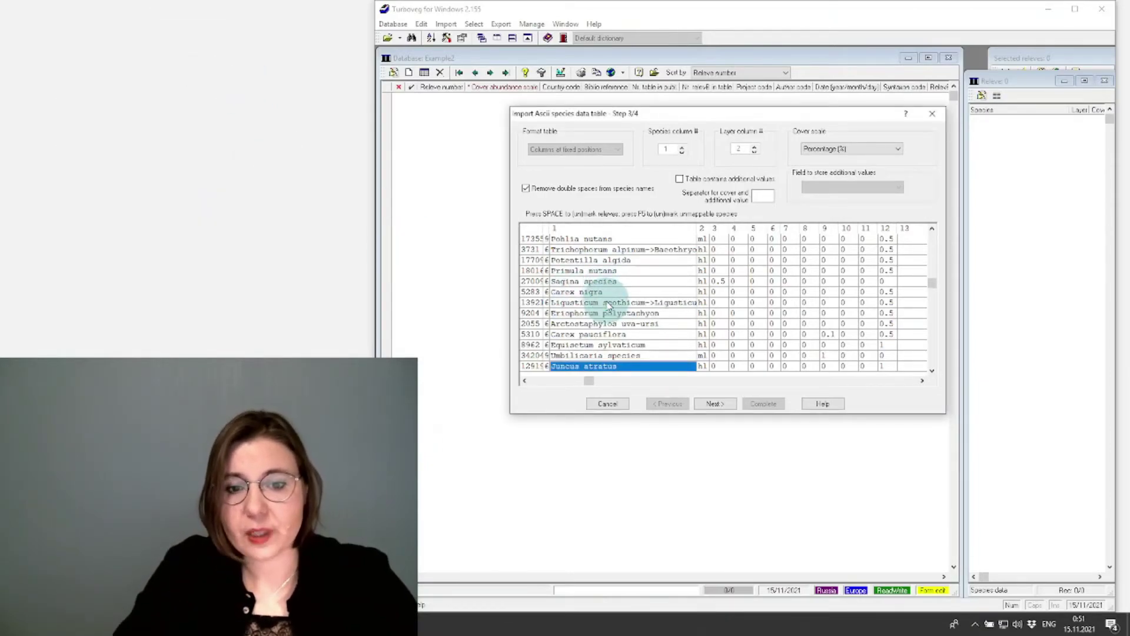
key(Up)
key(Up)
key(Up)
key(Up)
key(Up)
key(Up)
key(Up)
key(Up)
key(Up)
key(Up)
key(Up)
key(Up)
key(Up)
key(Up)
key(Up)
key(Up)
key(Up)
key(Up)
key(Up)
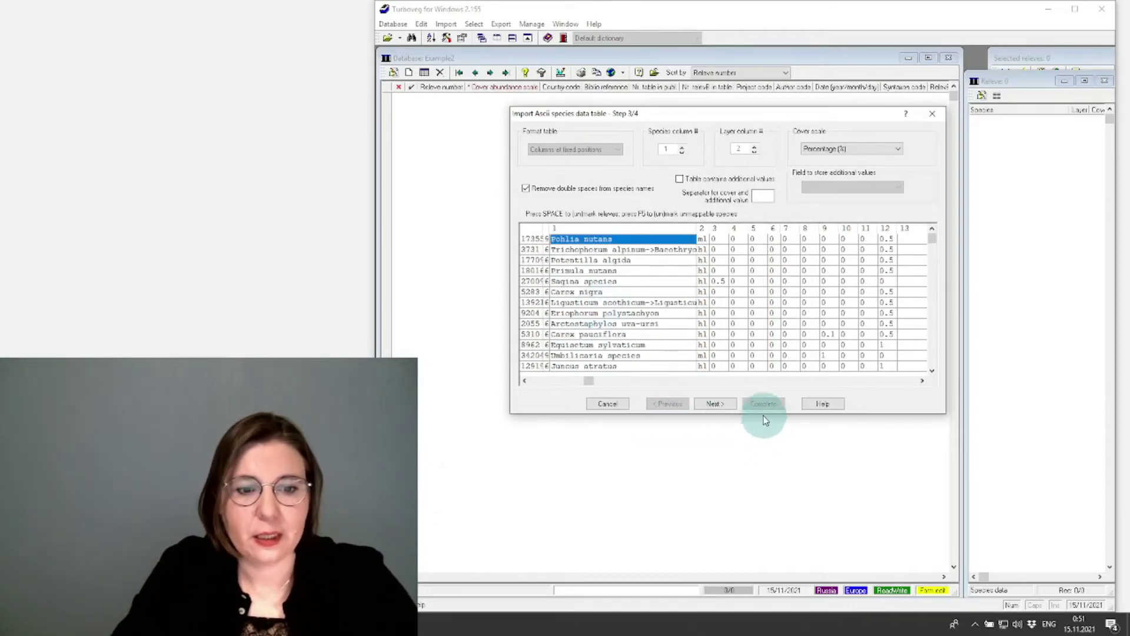
Mark columns 3 to 12 of the table as relevés and complete the species data import.
click(715, 404)
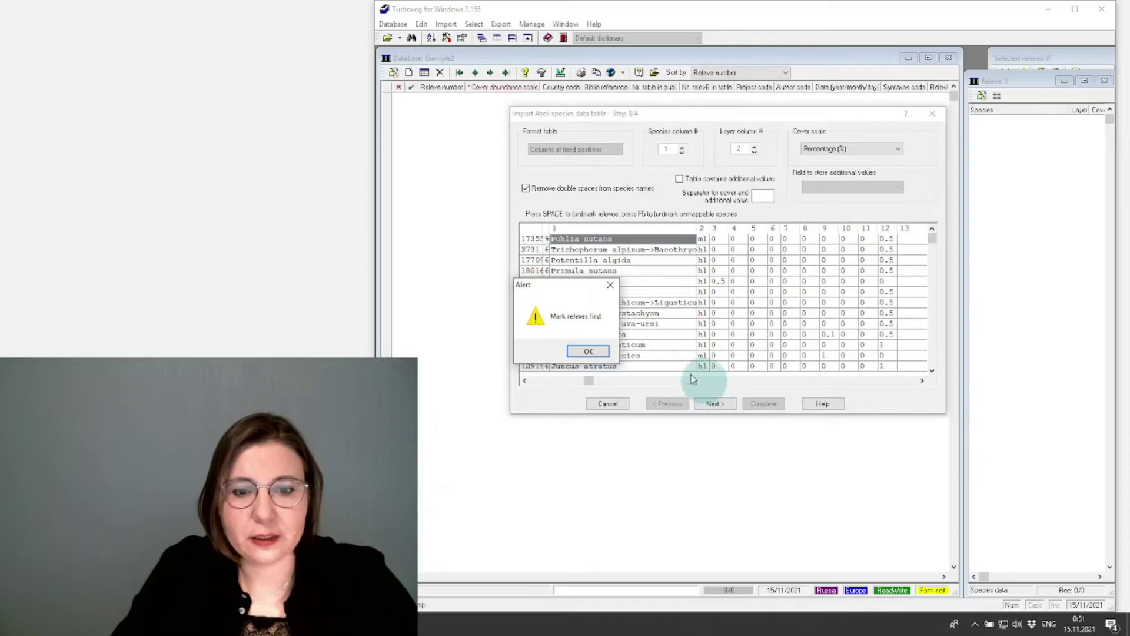
click(587, 350)
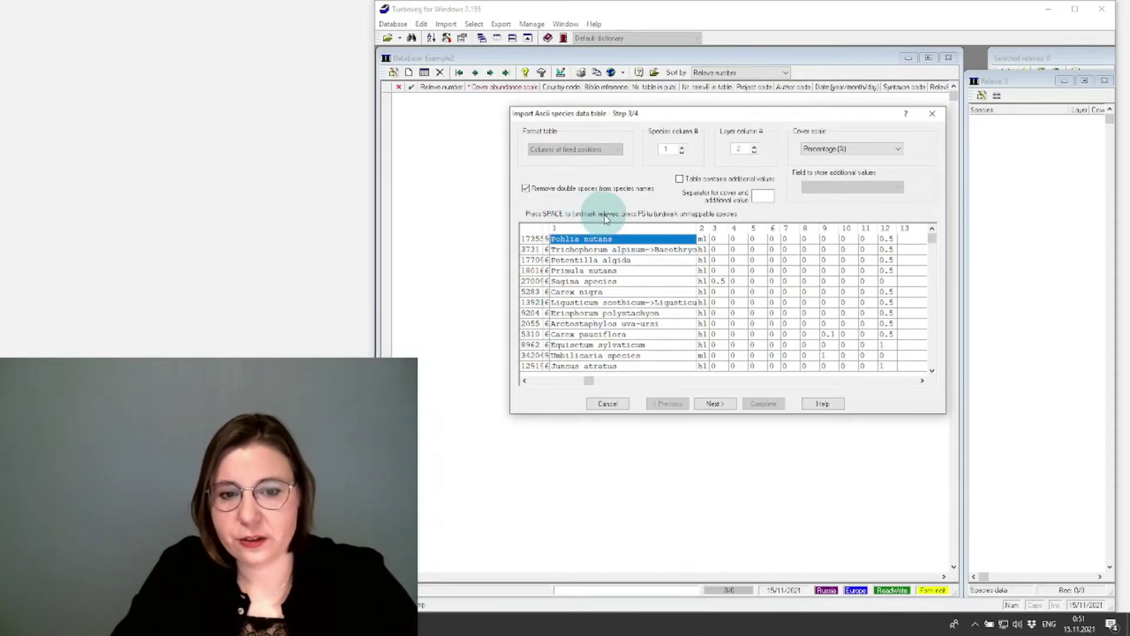
click(722, 239)
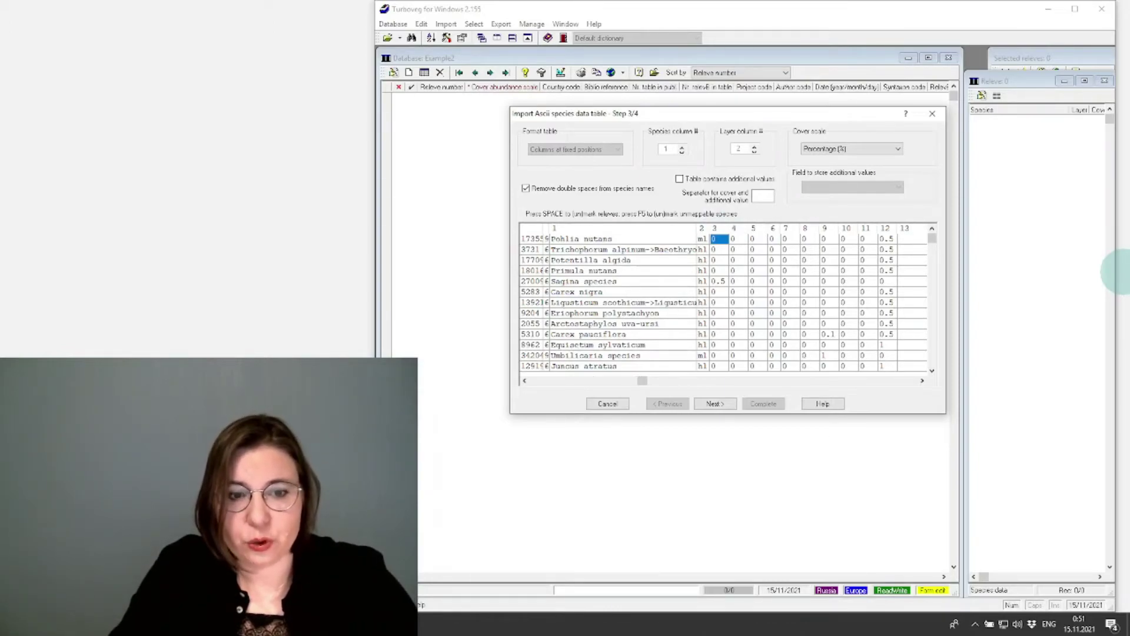
key(space)
key(Right)
key(space)
key(Right)
key(space)
key(Right)
key(space)
key(Right)
key(space)
key(Right)
key(space)
key(Right)
key(space)
key(Right)
key(space)
key(Right)
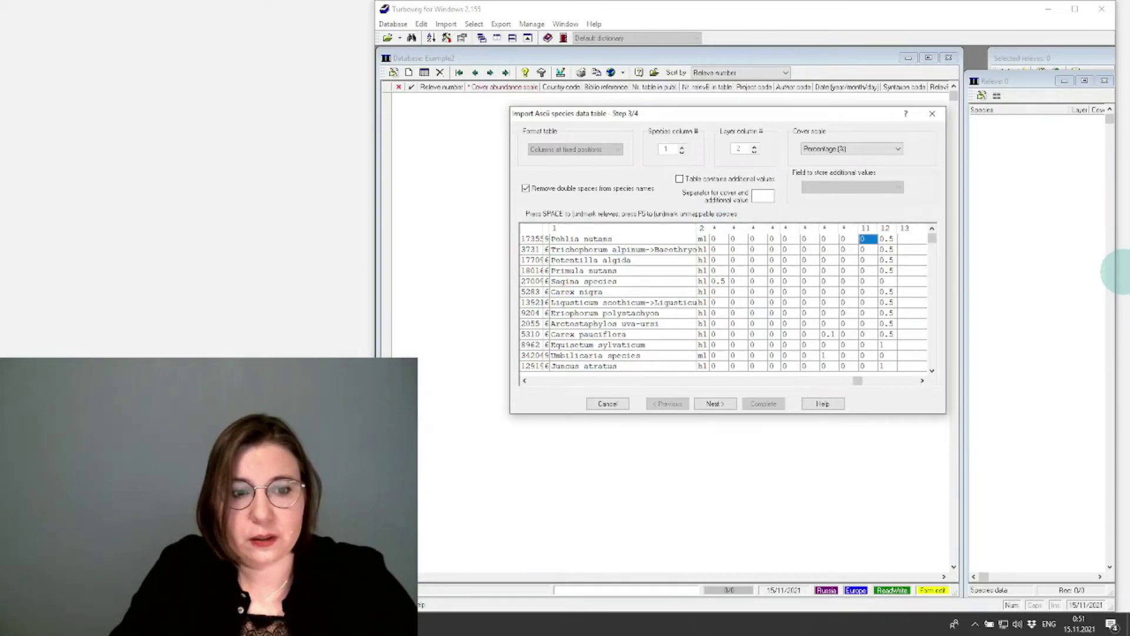
key(space)
key(Right)
key(space)
key(Right)
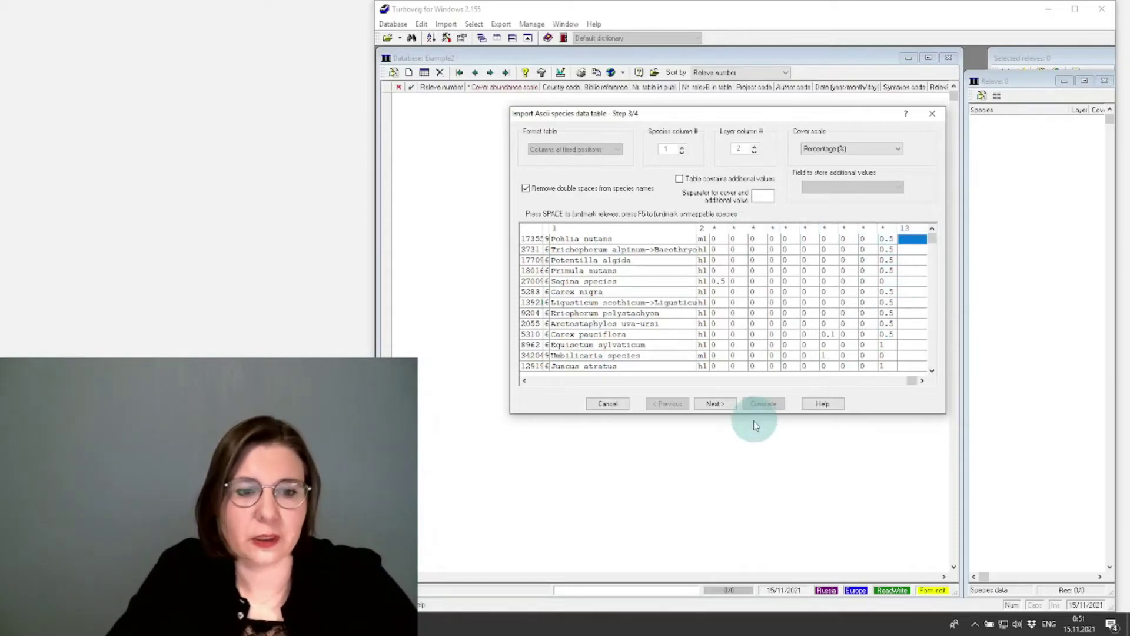
click(720, 406)
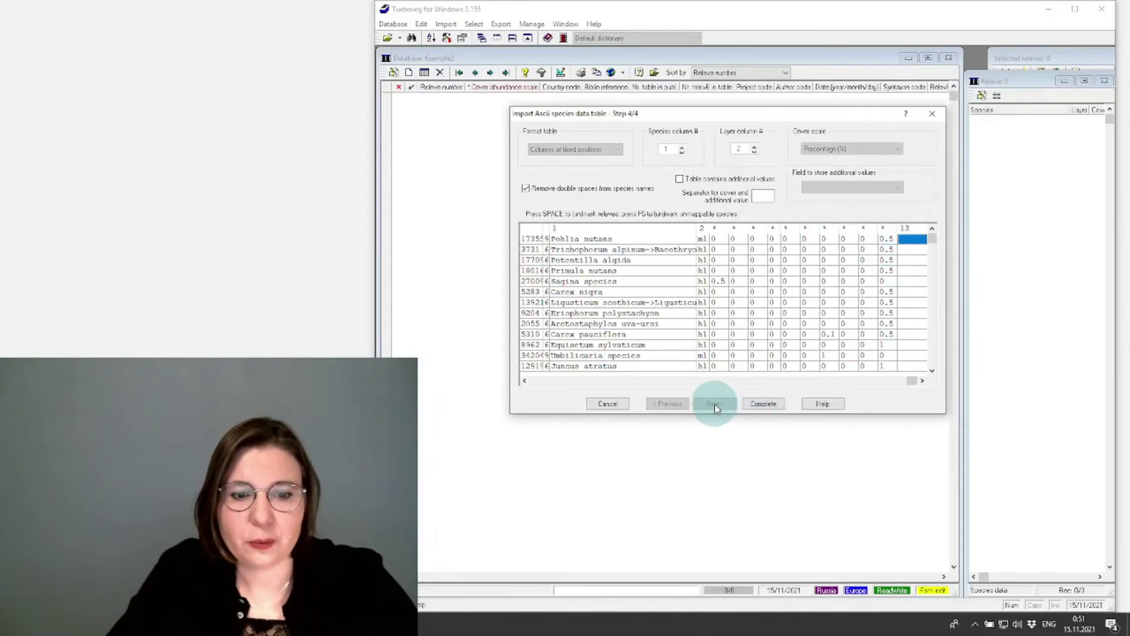
click(770, 406)
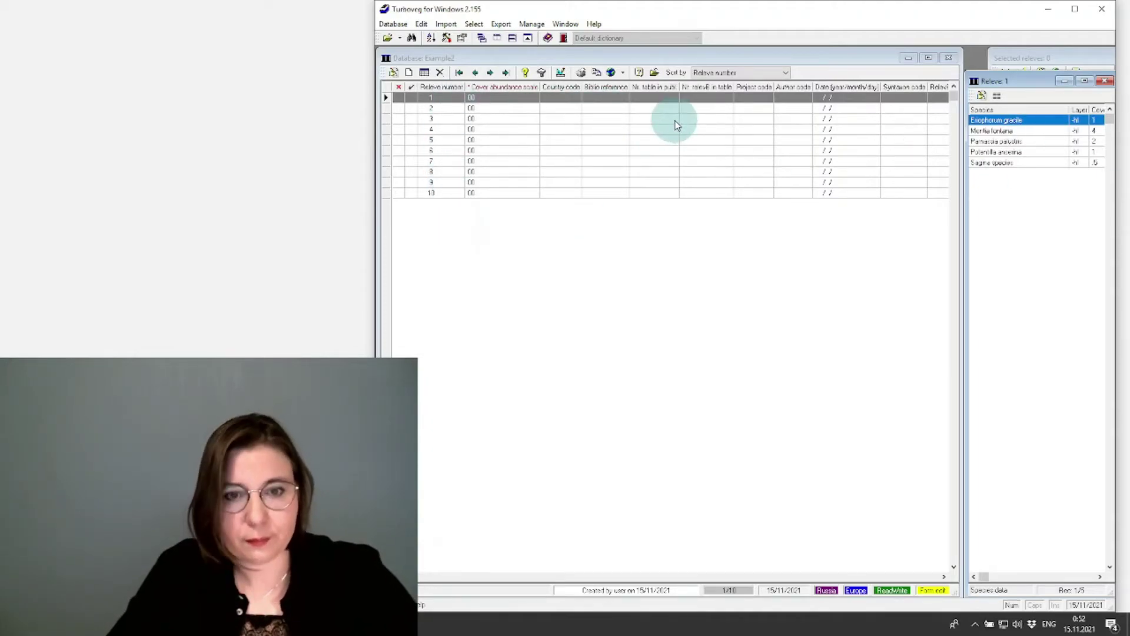
Go through the imported relevés and examine the species records belonging to each one.
key(Down)
key(Down)
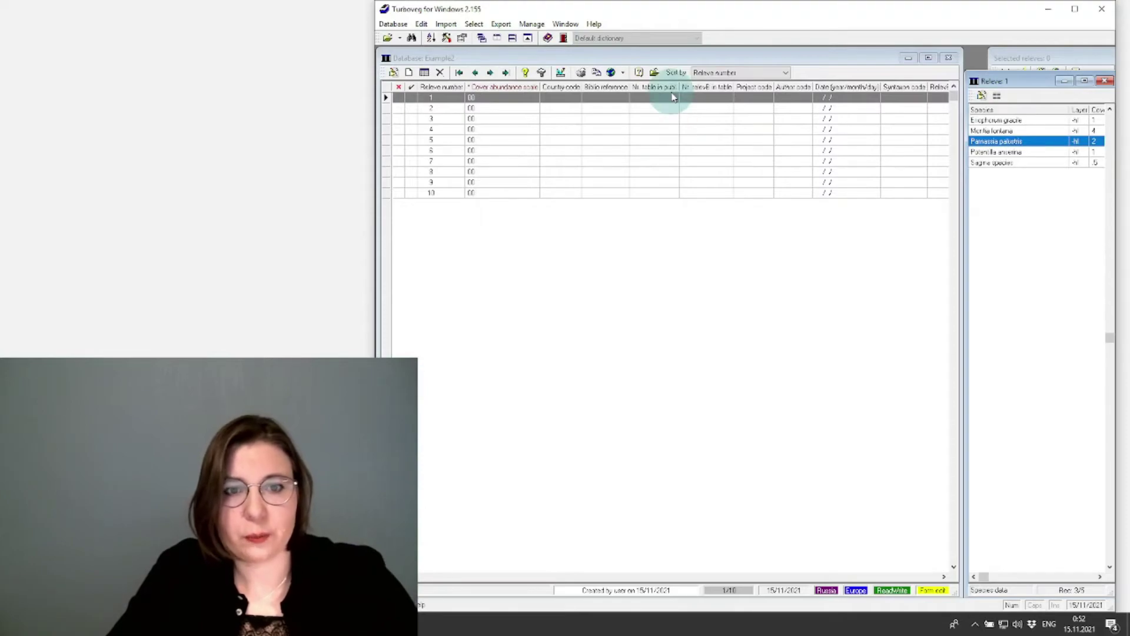
click(442, 100)
key(Down)
key(Down)
key(Down)
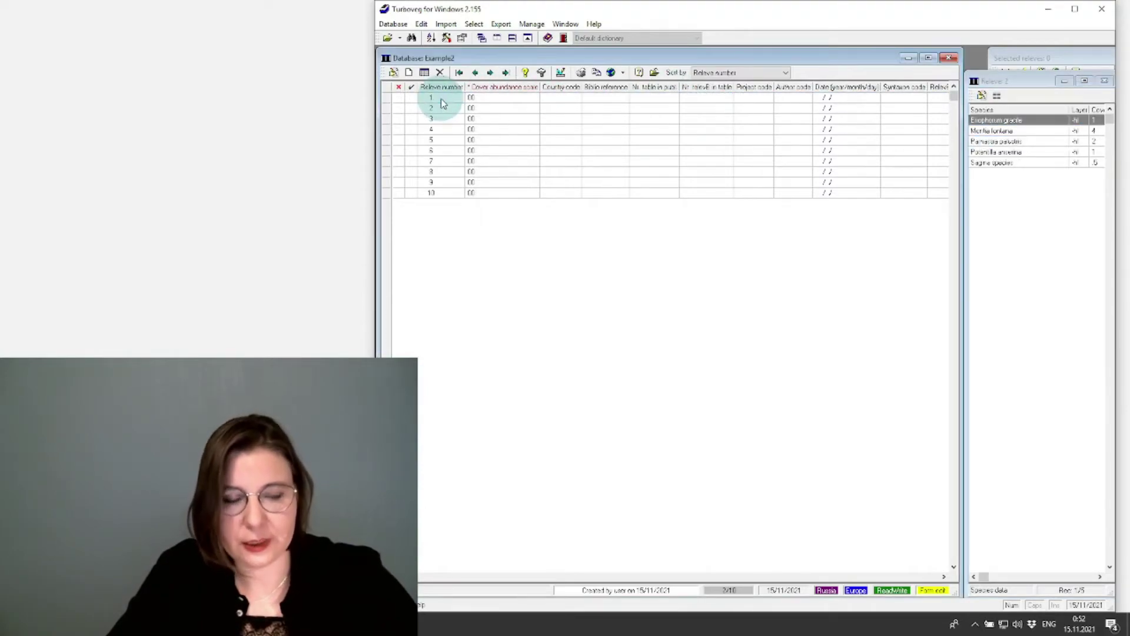
key(Down)
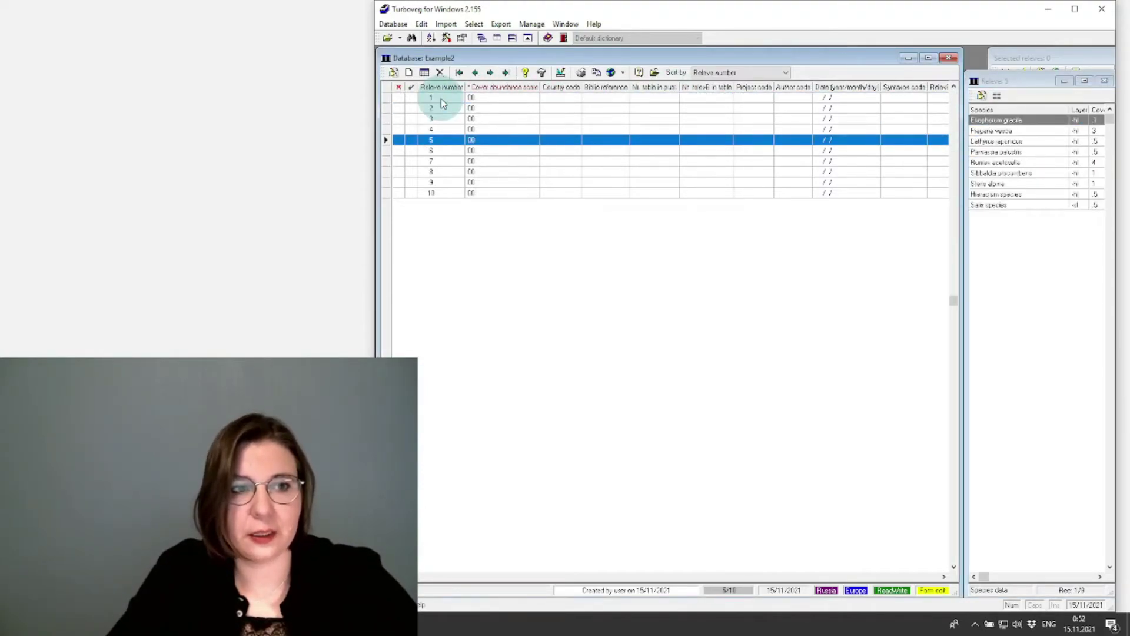
key(Down)
key(Down)
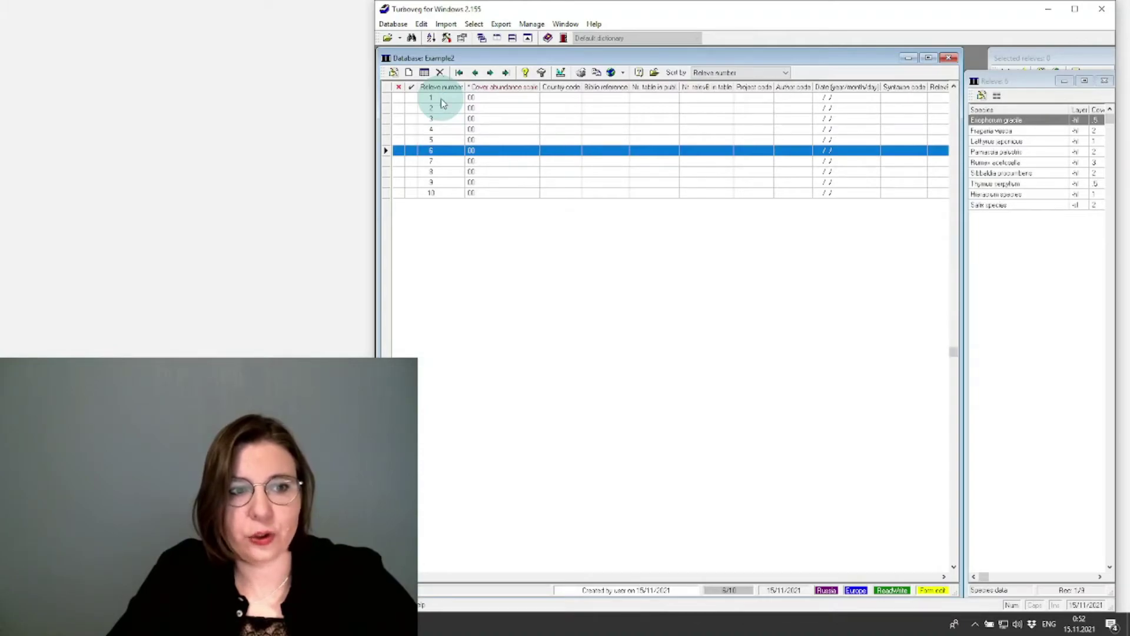
key(Down)
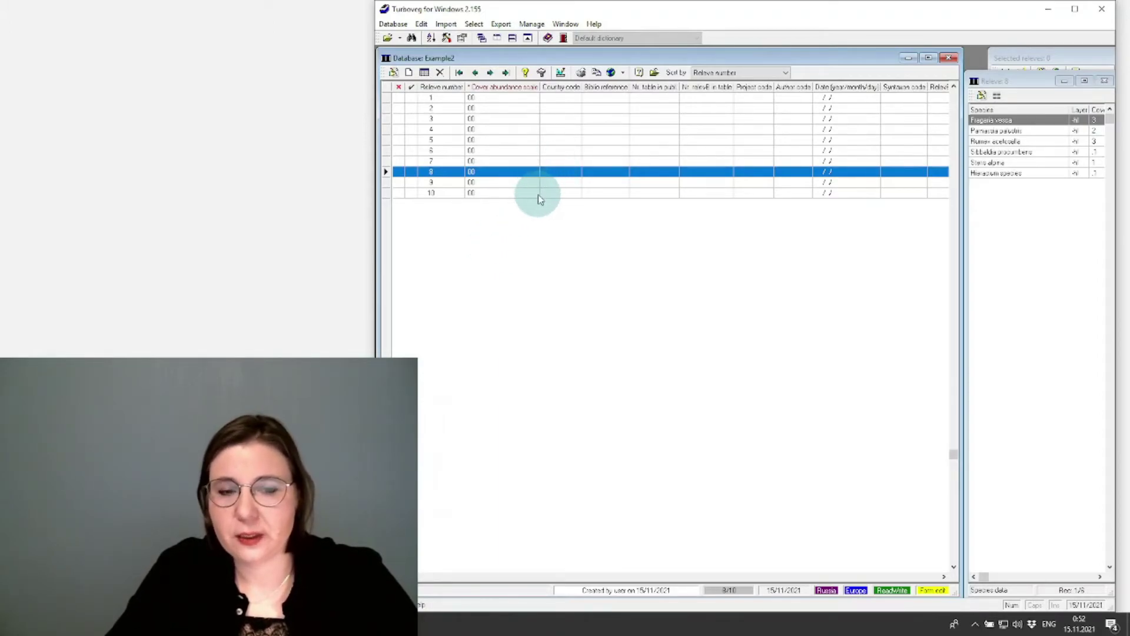
Start a free format header data import from the Excel 97-2003 file example_for_import, using its second sheet.
click(446, 24)
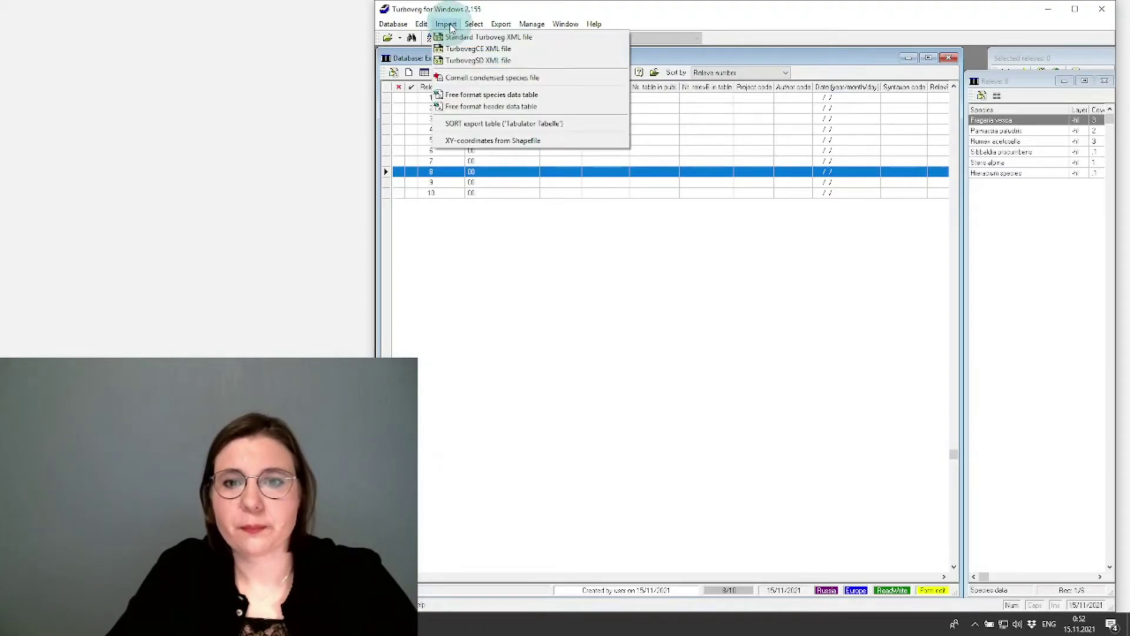
click(490, 108)
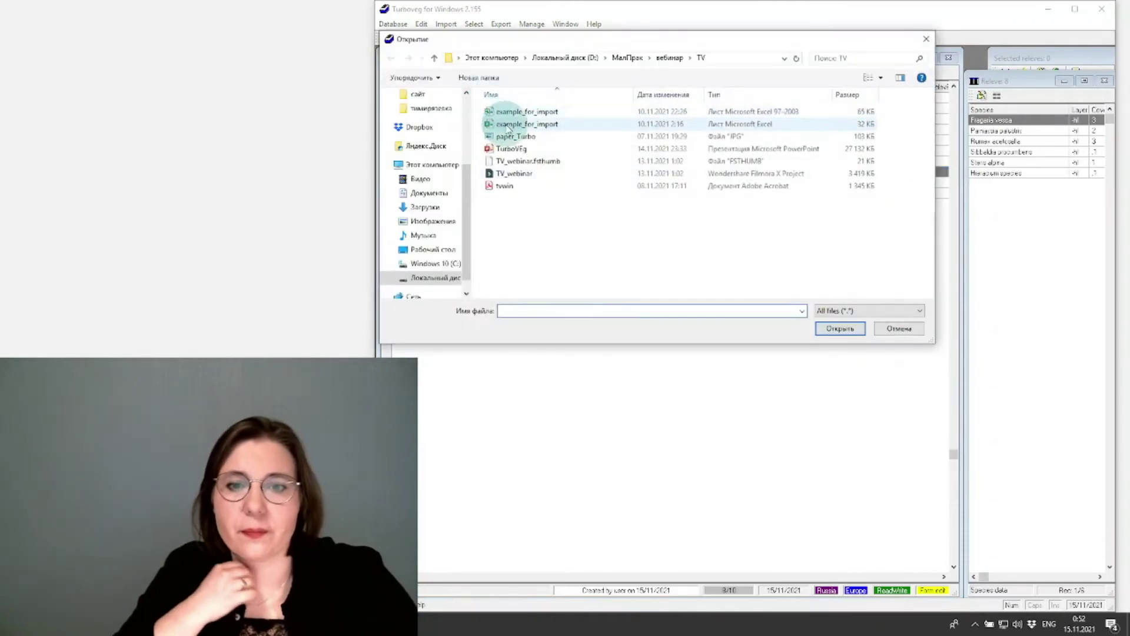
click(507, 112)
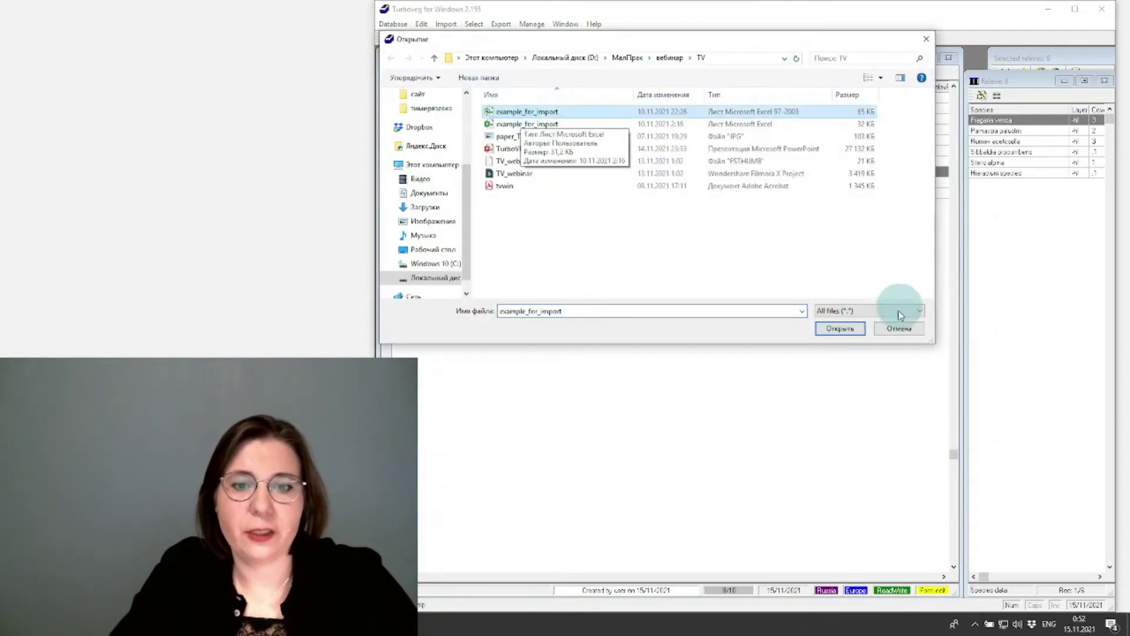
click(842, 329)
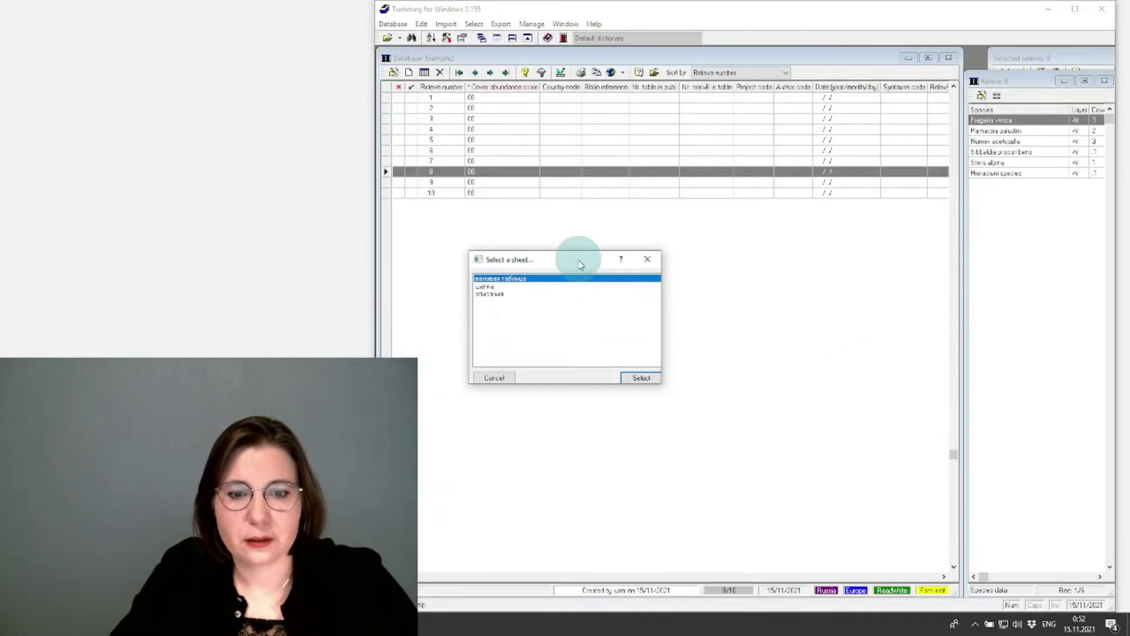
drag(580, 264, 844, 206)
click(747, 231)
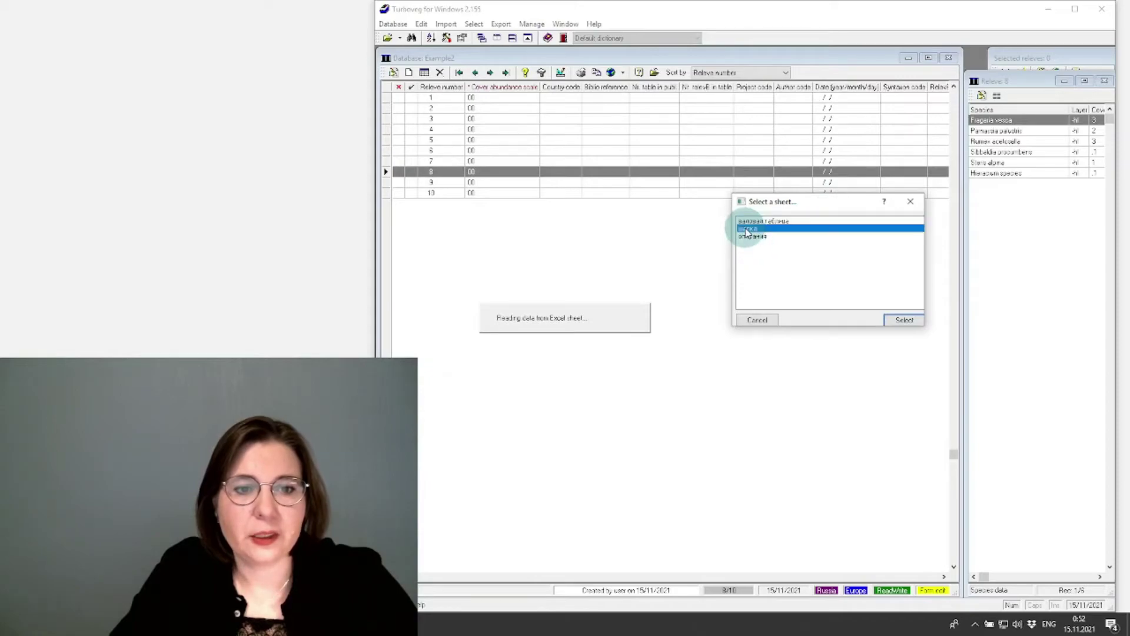
click(905, 321)
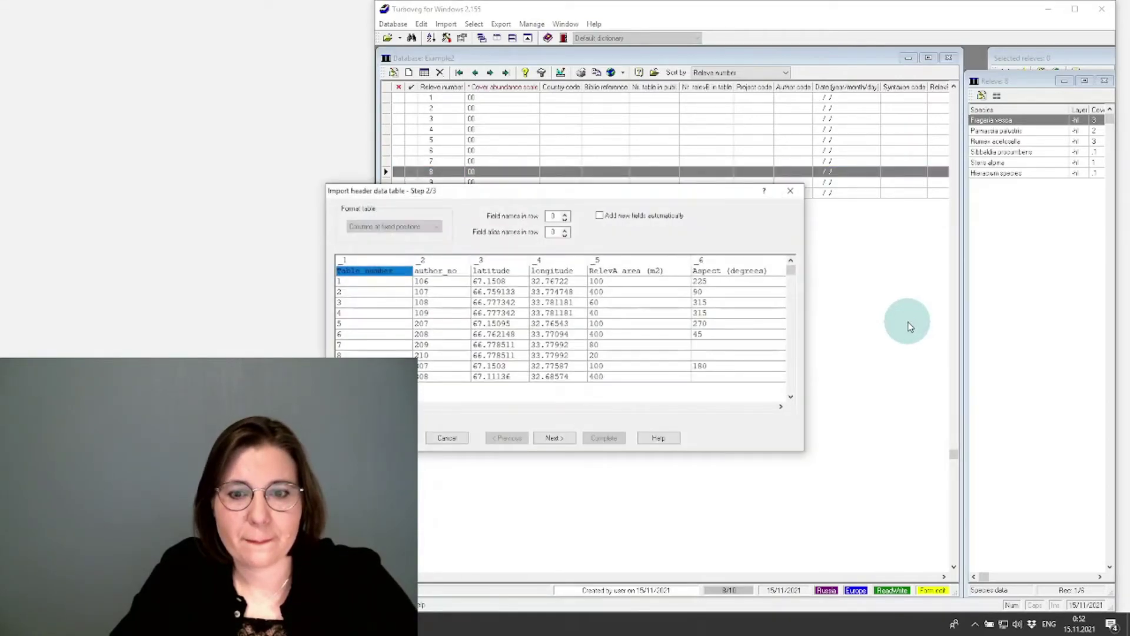
Set field names to row 1 and field alias names to row 2, enable adding new fields automatically, and proceed to field mapping.
drag(542, 196, 758, 109)
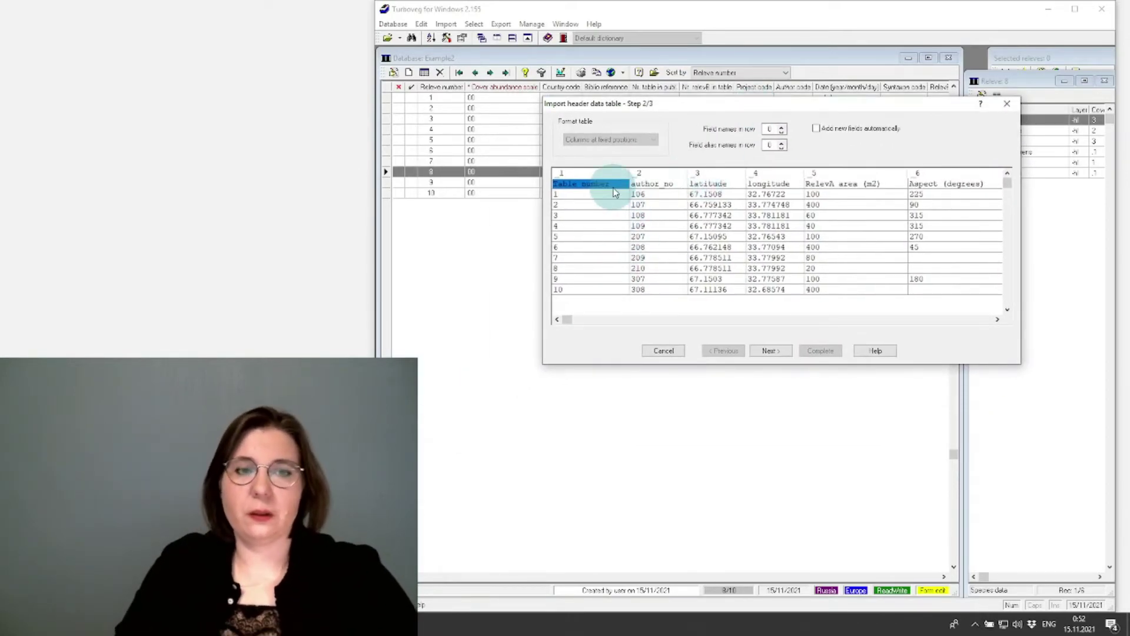
click(782, 128)
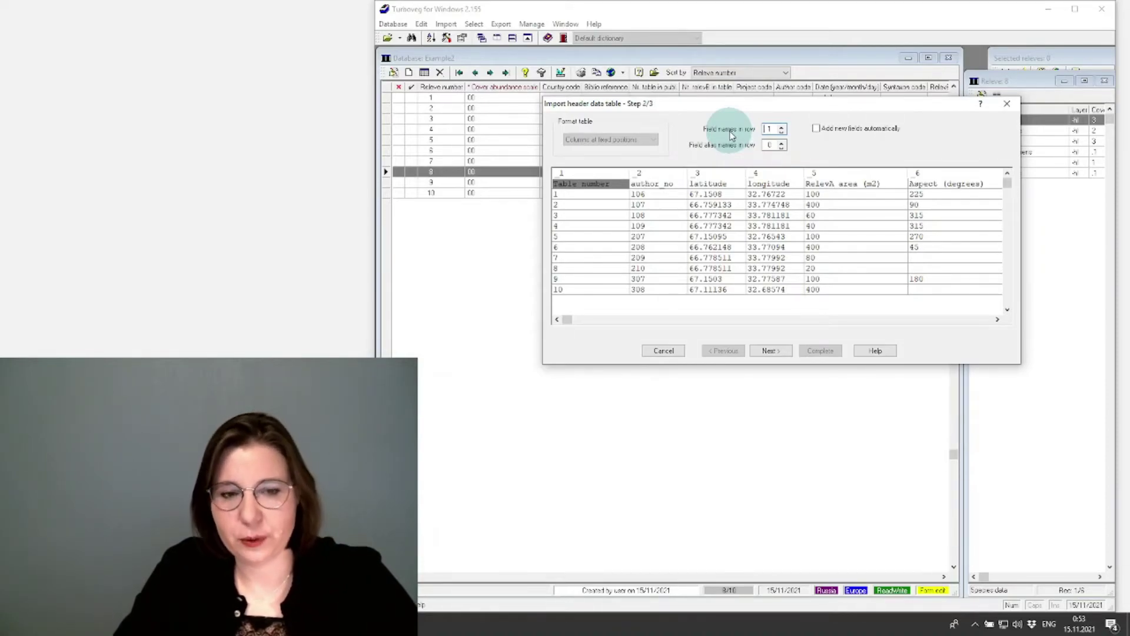
click(782, 143)
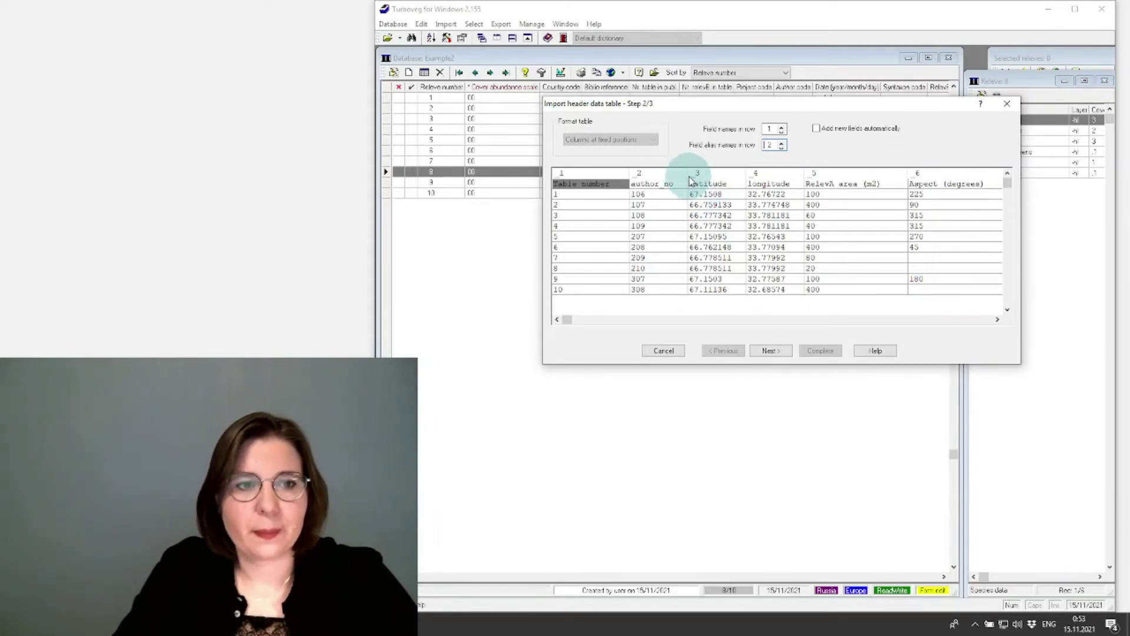
click(816, 129)
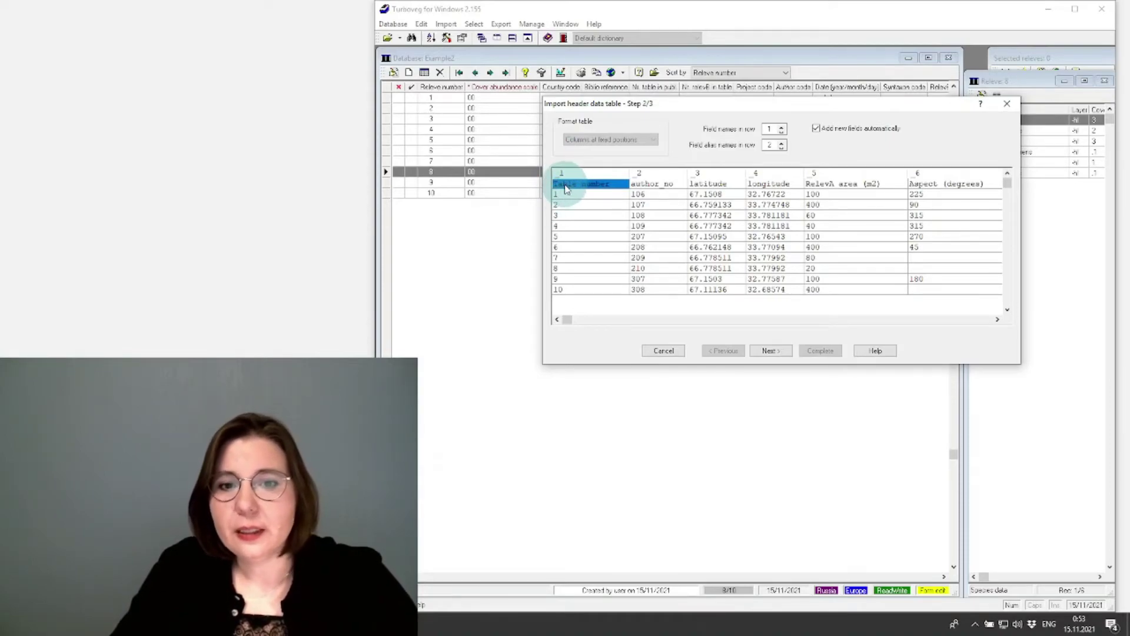
click(771, 351)
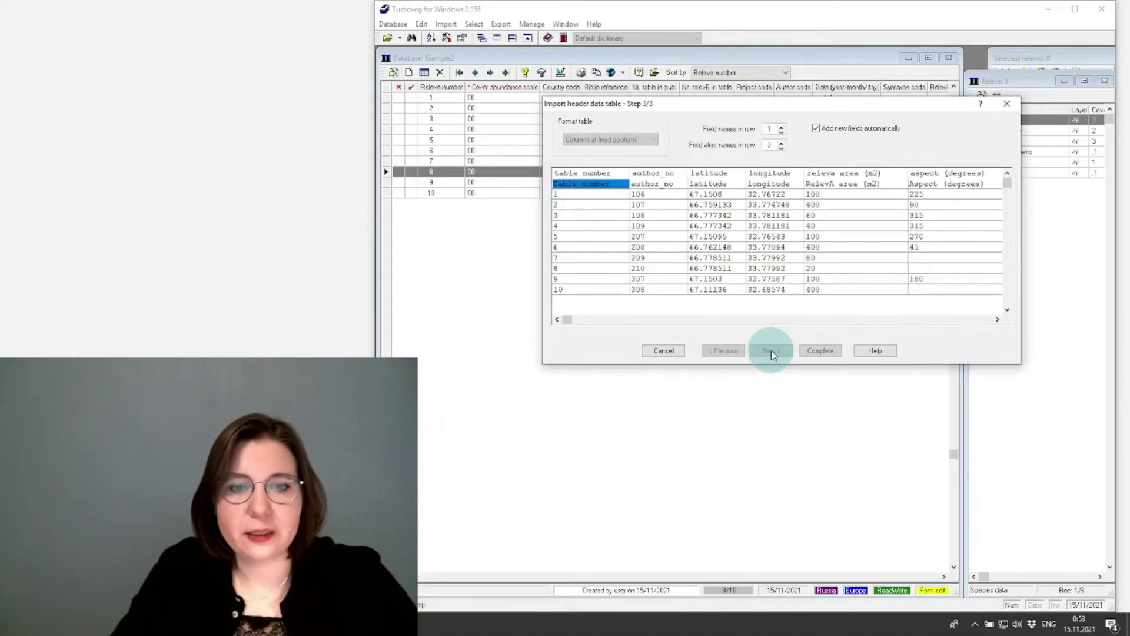
Map the table number column to the existing Relevé number field and mark it as the key field.
double_click(577, 174)
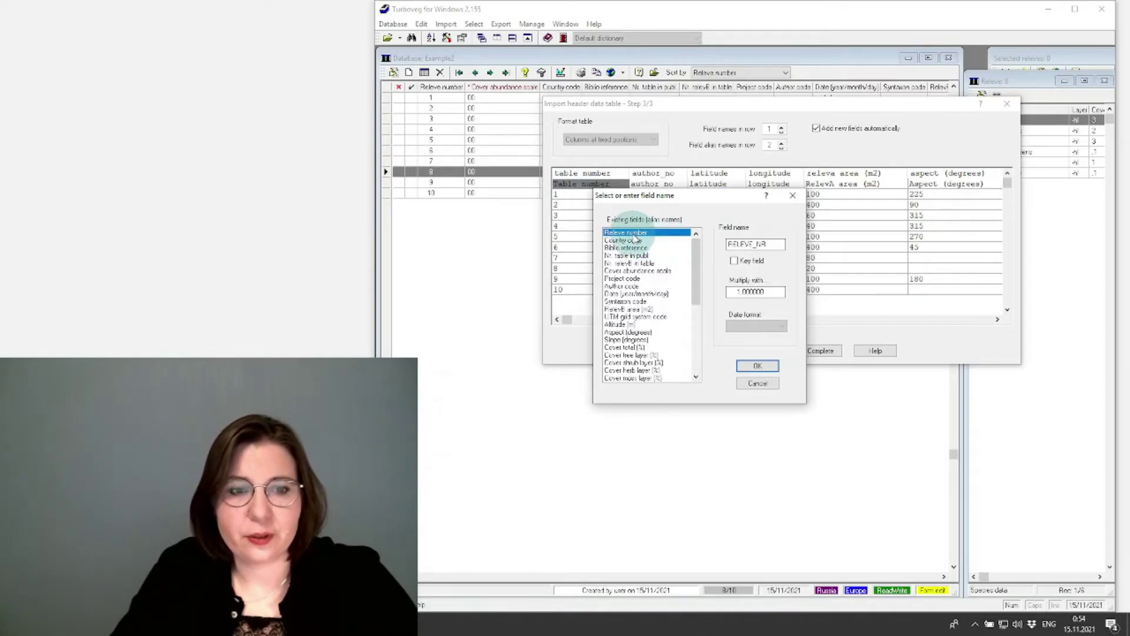
click(733, 261)
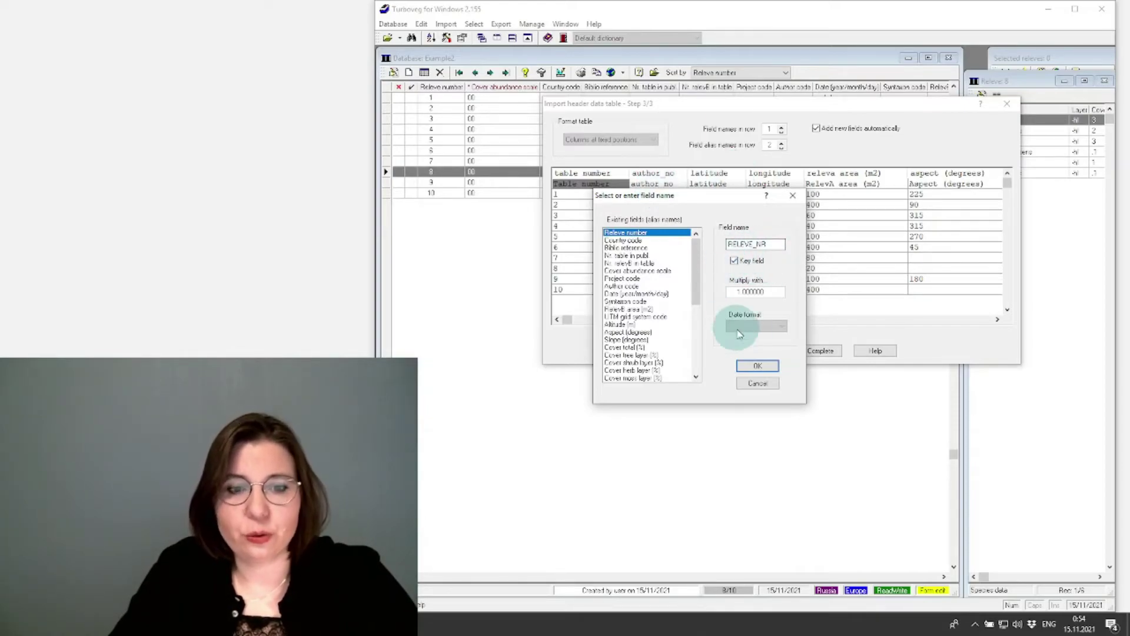
click(757, 366)
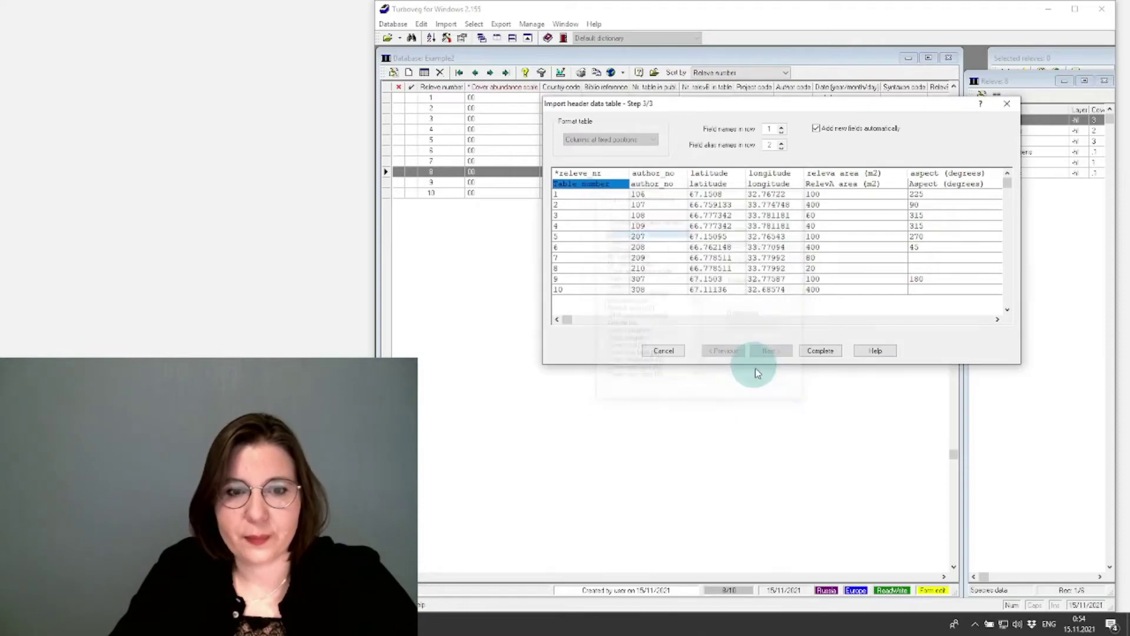
click(666, 172)
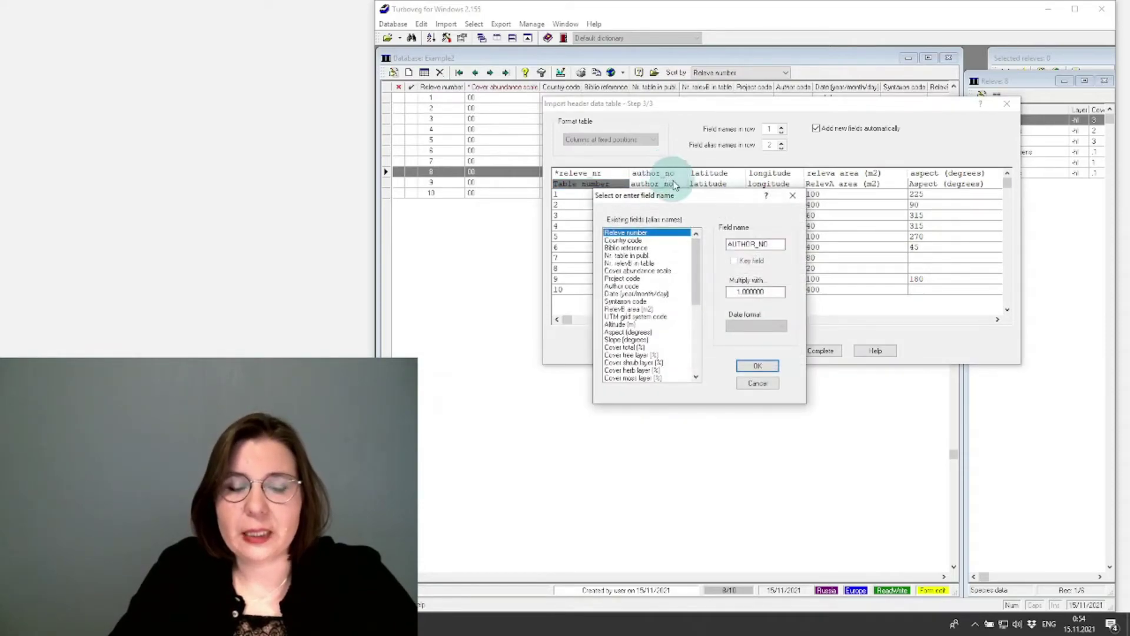
drag(716, 193, 728, 263)
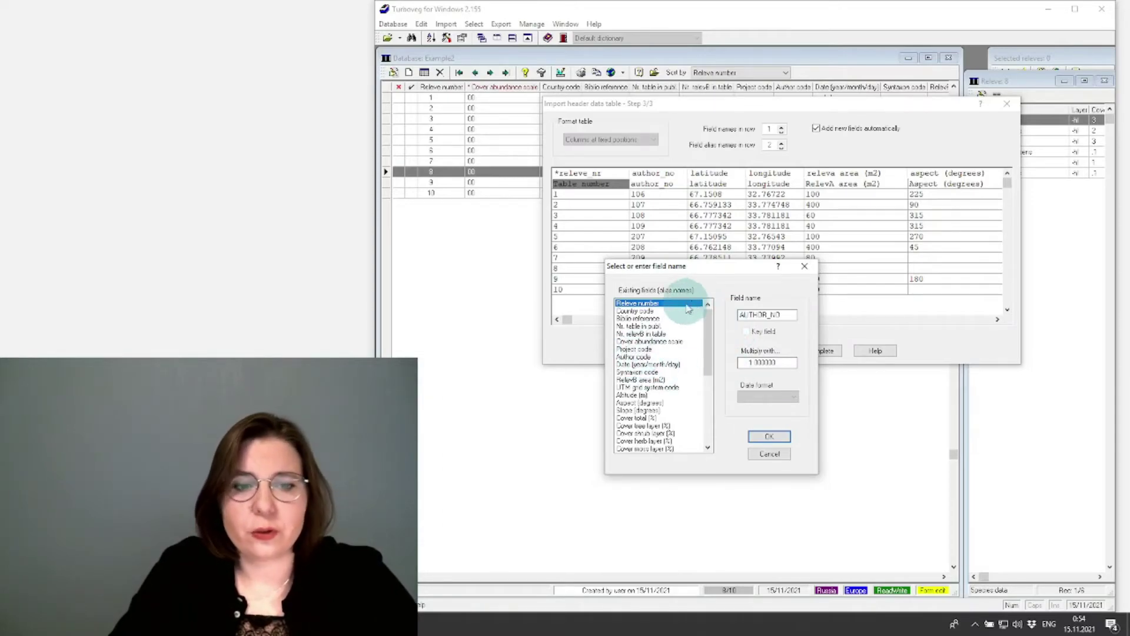
click(769, 453)
click(659, 183)
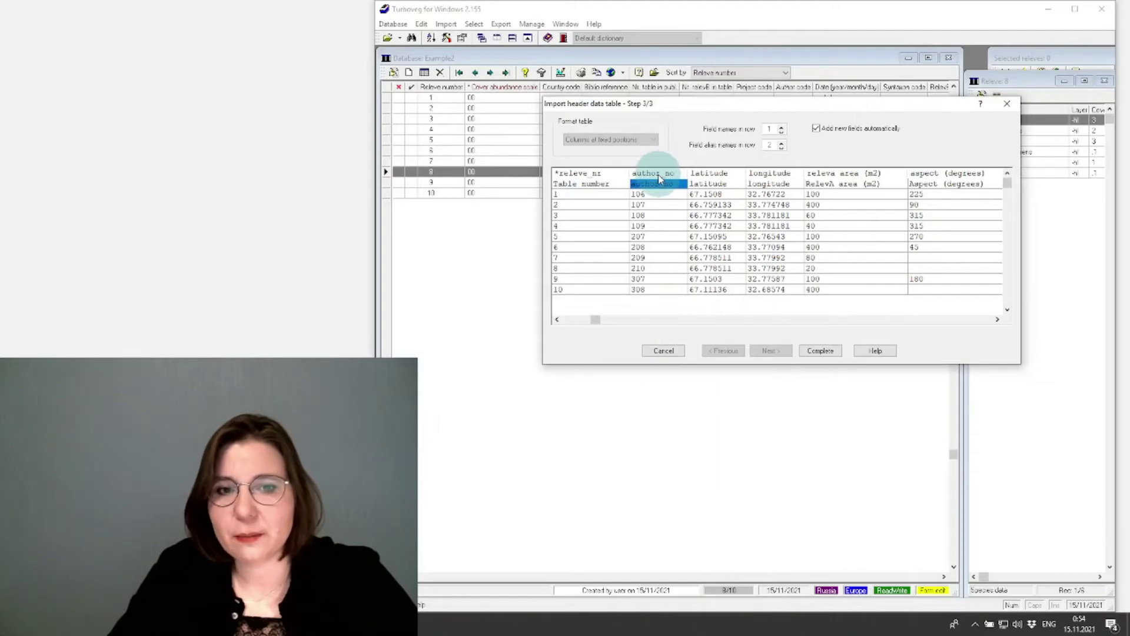
Map the latitude and longitude columns to the existing Latitude and Longitude fields.
double_click(721, 180)
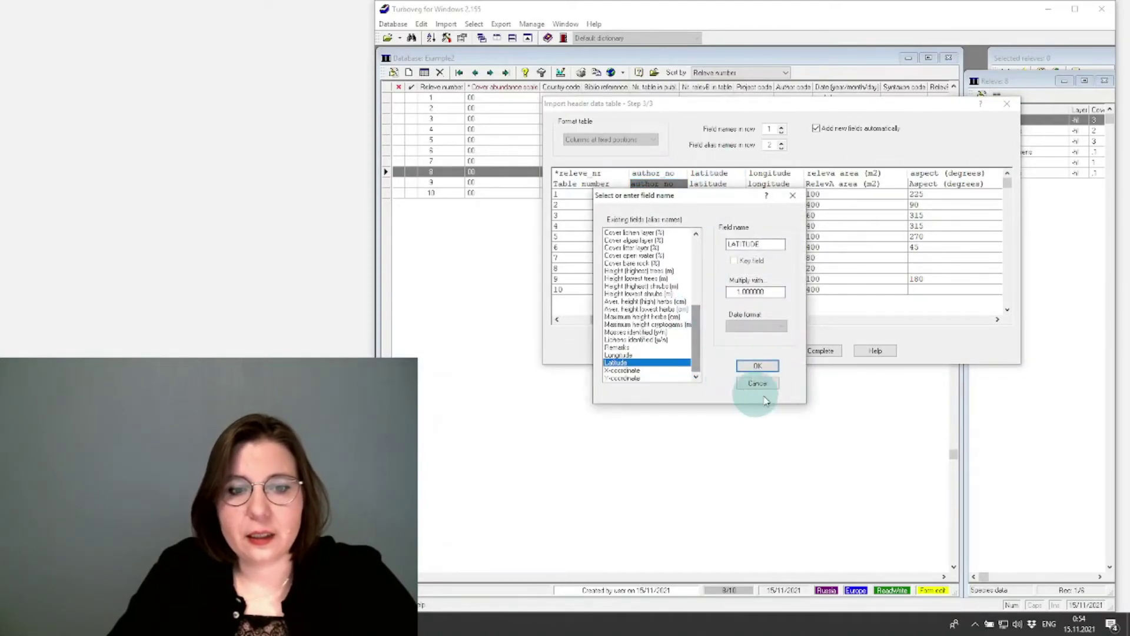
click(775, 370)
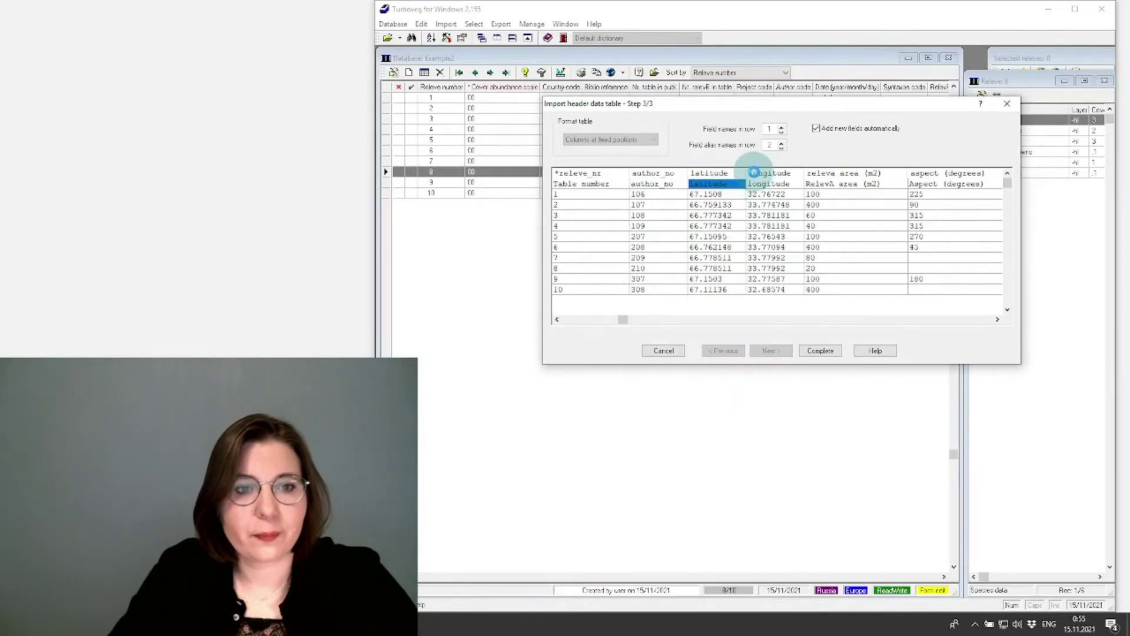
double_click(765, 182)
click(760, 367)
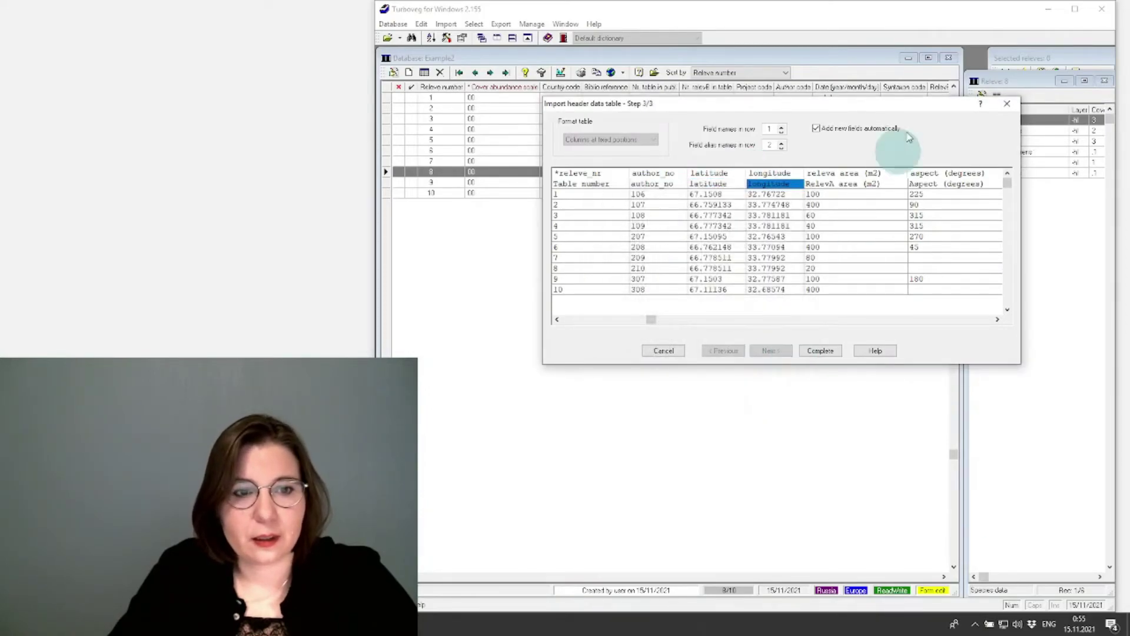
Map the relevé area and aspect columns to the existing fields Relevé area (m2) and Aspect (degrees).
double_click(838, 177)
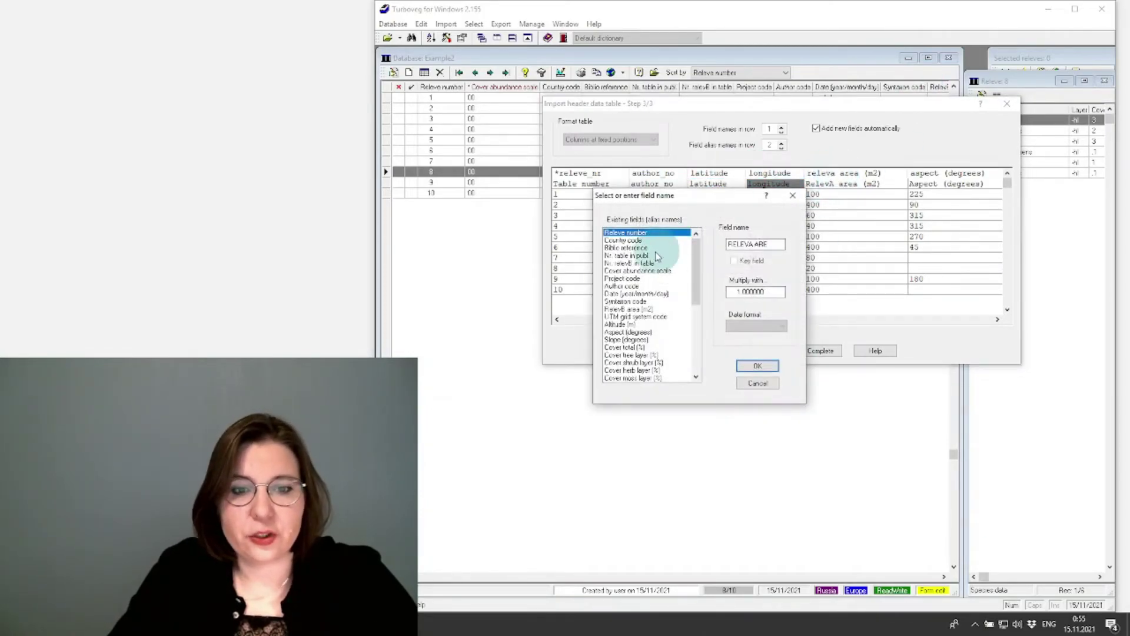
click(613, 310)
click(759, 367)
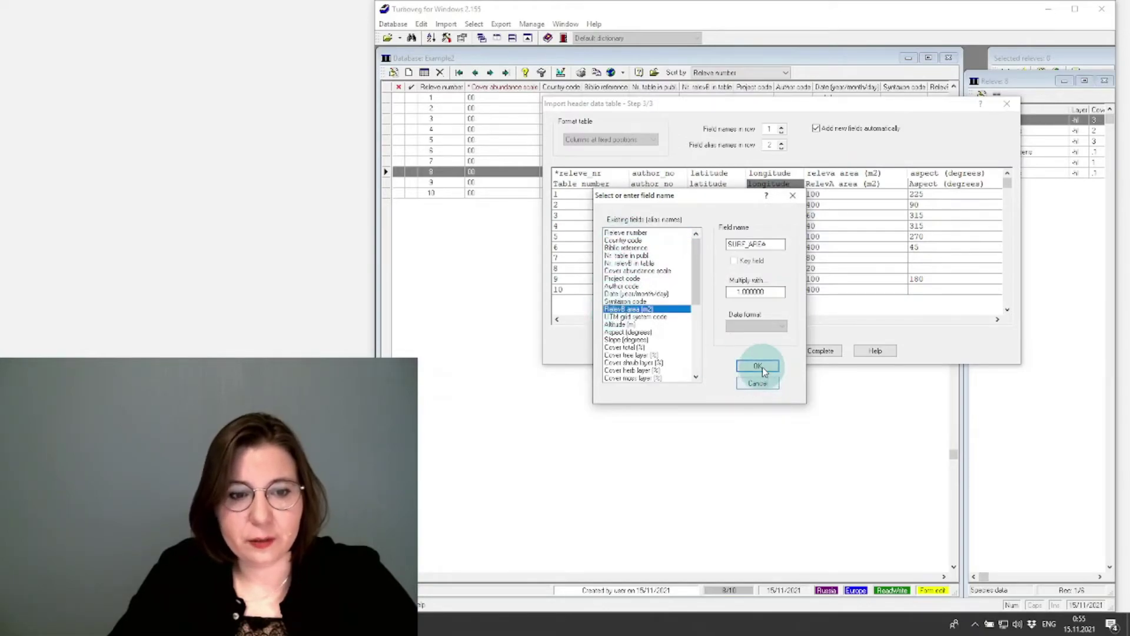
double_click(938, 182)
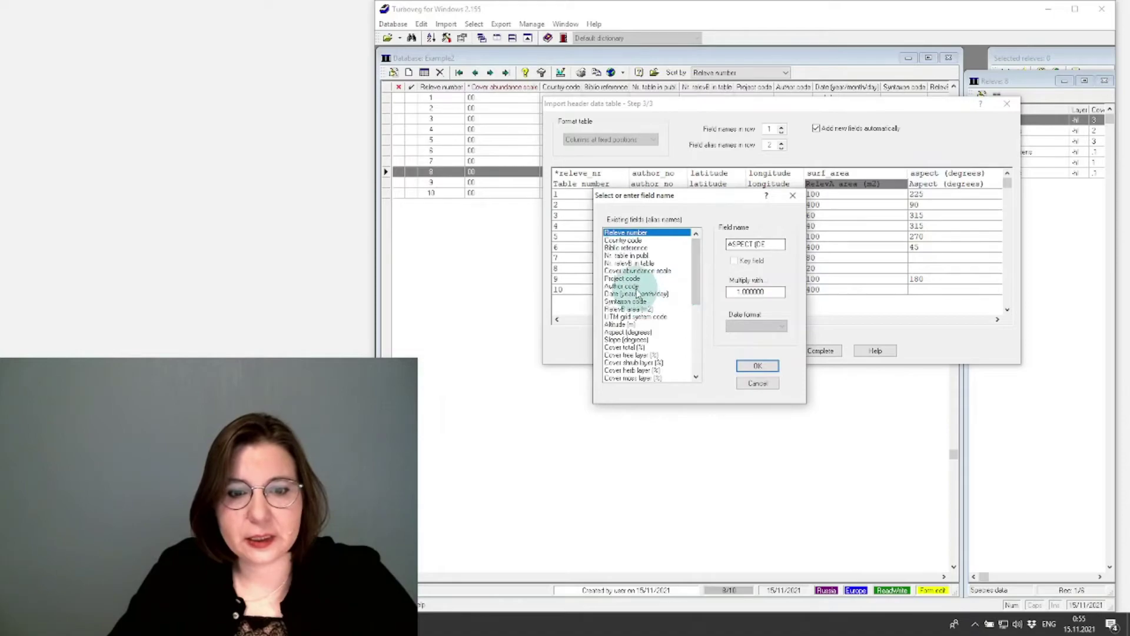
click(627, 332)
click(758, 366)
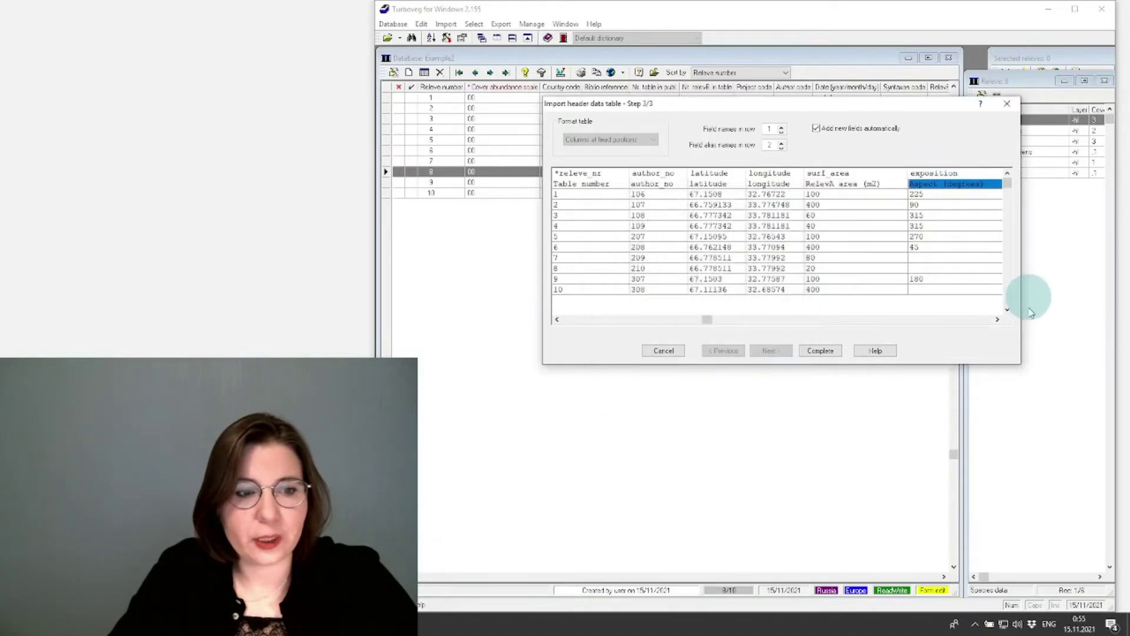
Map the slope and tree layer cover columns to the existing fields Slope (degrees) and Cover tree layer (%).
click(997, 319)
click(998, 319)
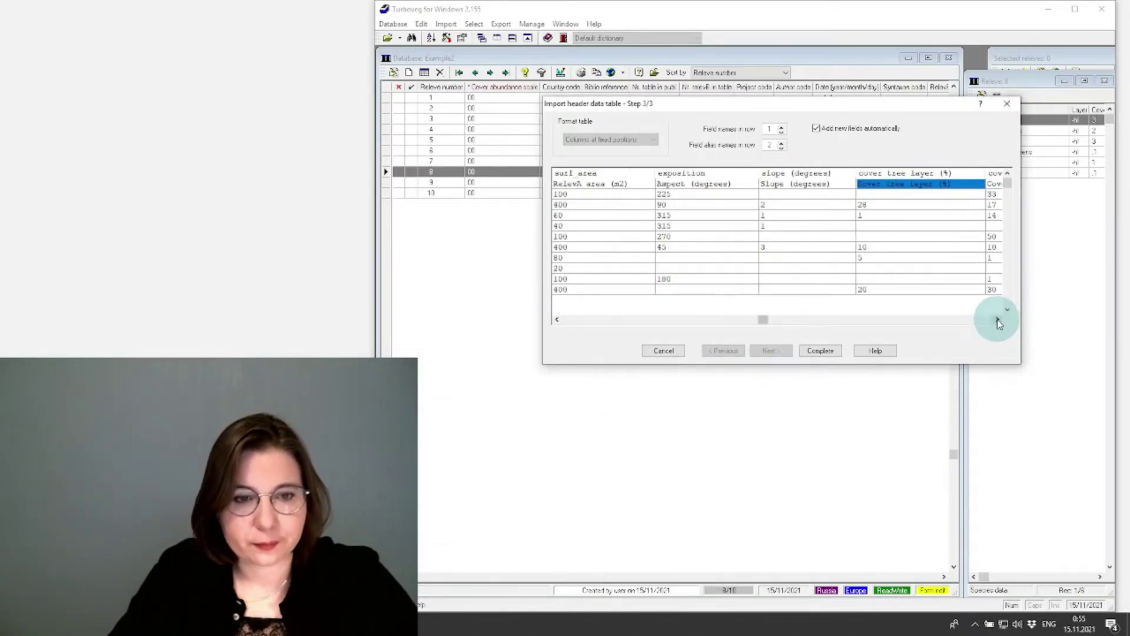
double_click(785, 183)
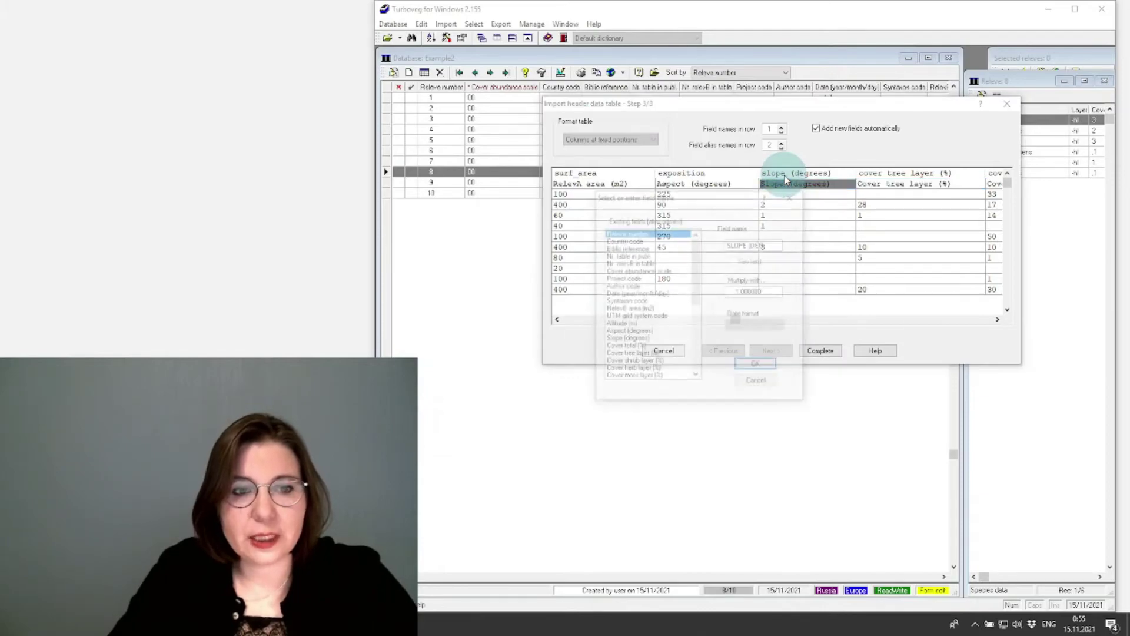
click(625, 340)
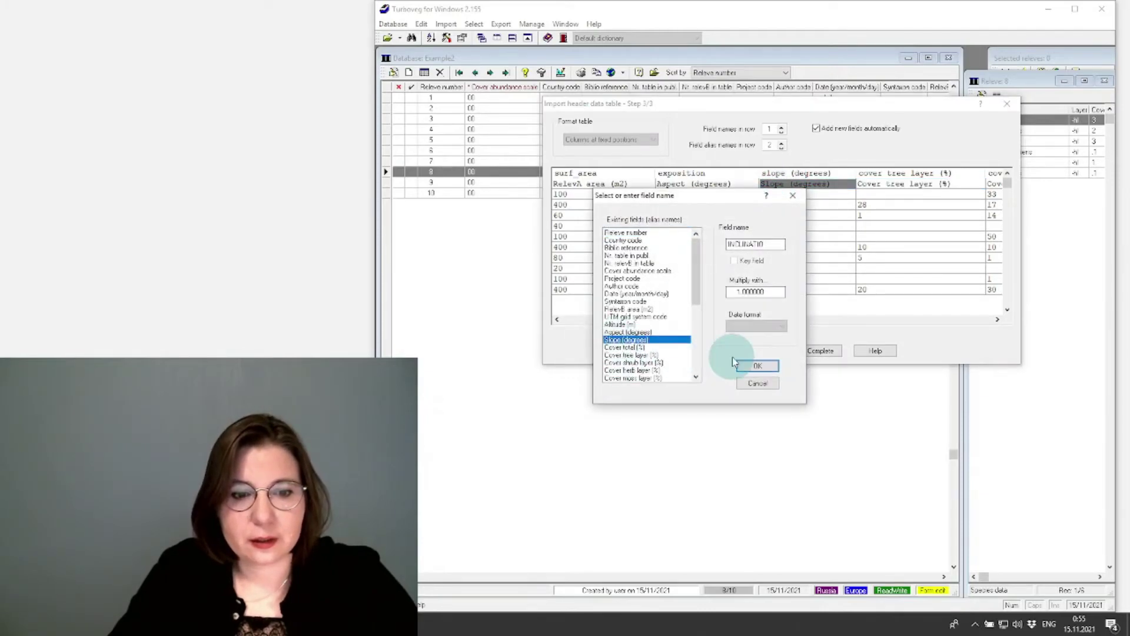
click(758, 366)
click(996, 322)
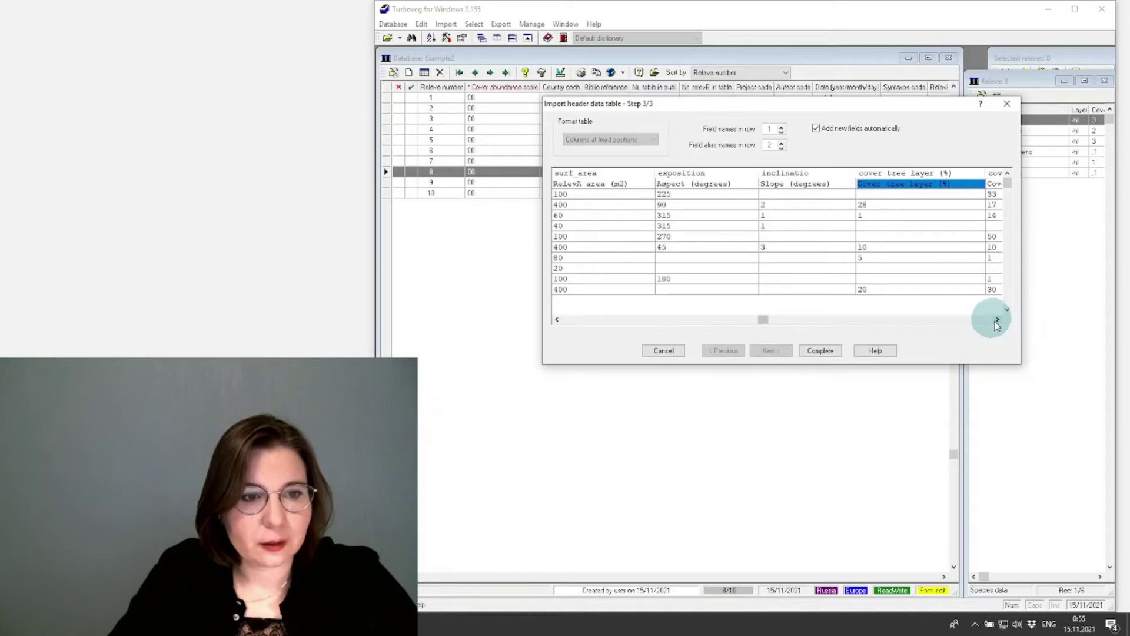
double_click(898, 183)
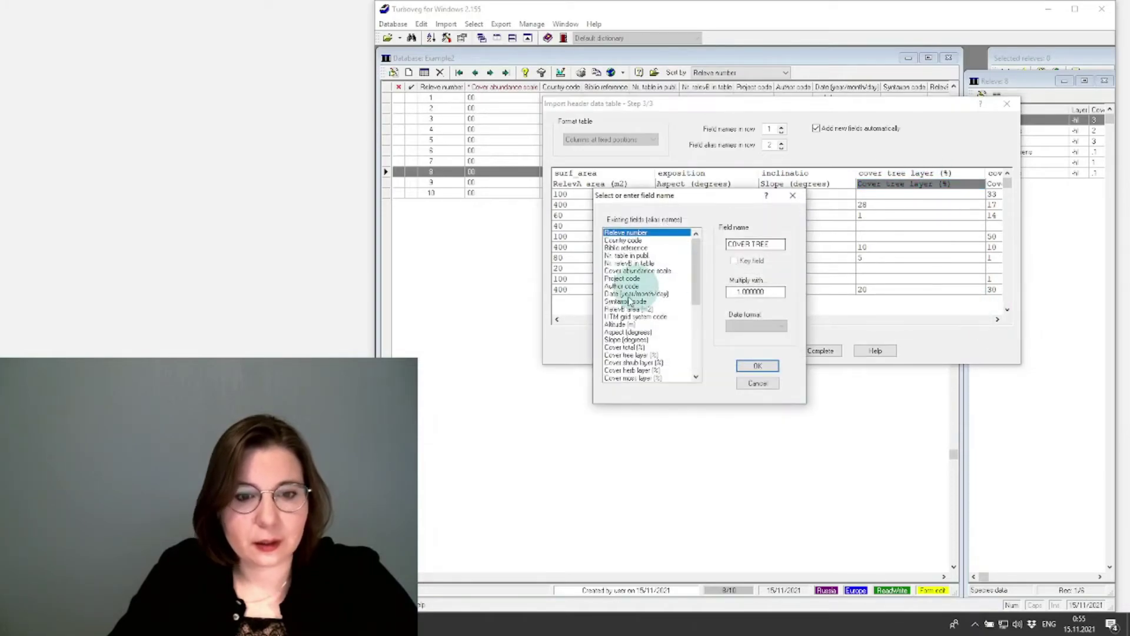
click(630, 355)
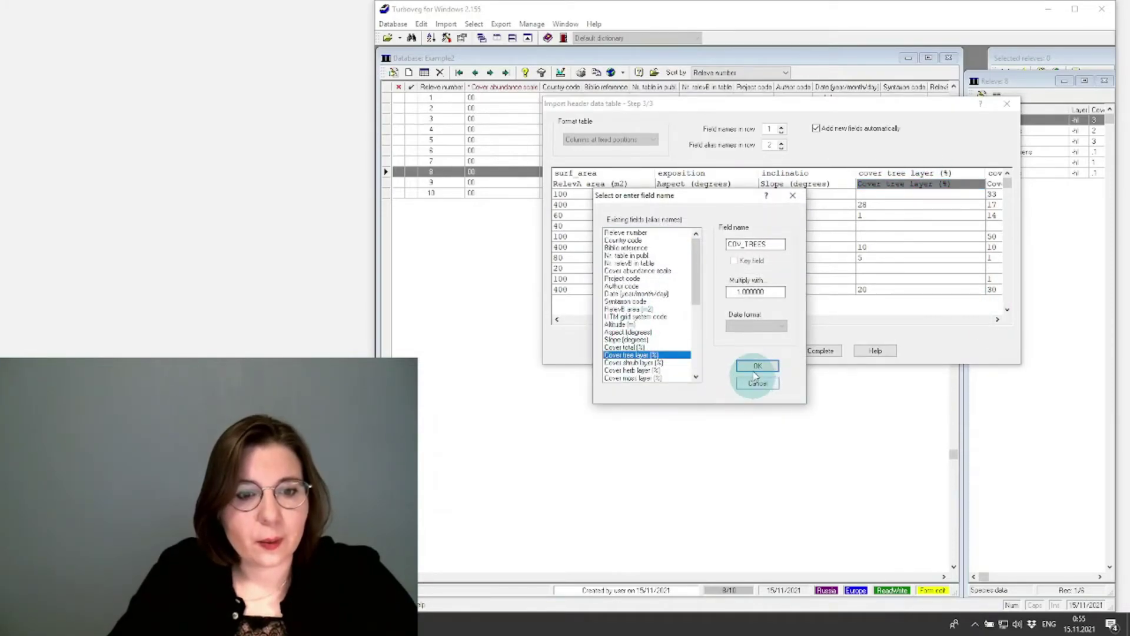
click(757, 366)
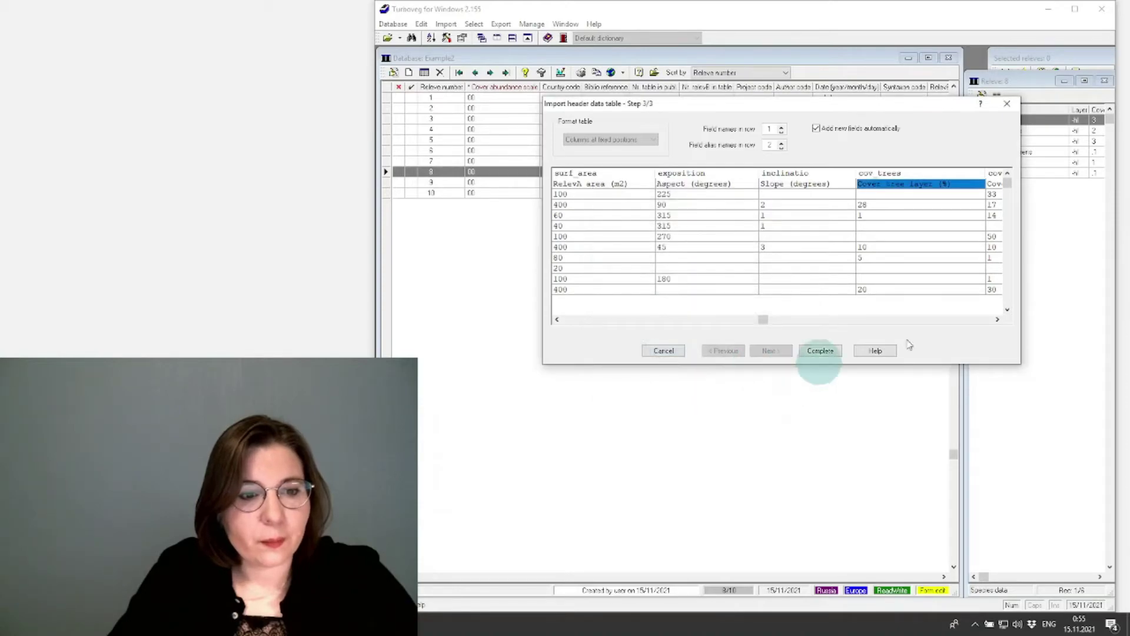
Map the shrub layer and herb layer cover columns to the existing fields Cover shrub layer (%) and Cover herb layer (%).
click(997, 319)
click(998, 320)
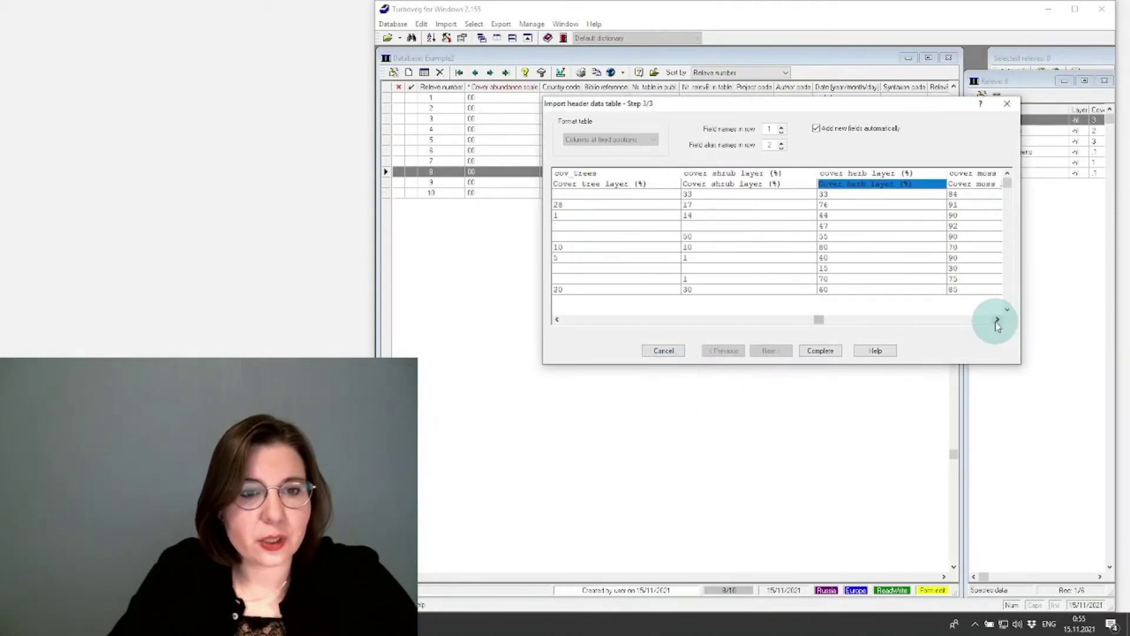
double_click(736, 184)
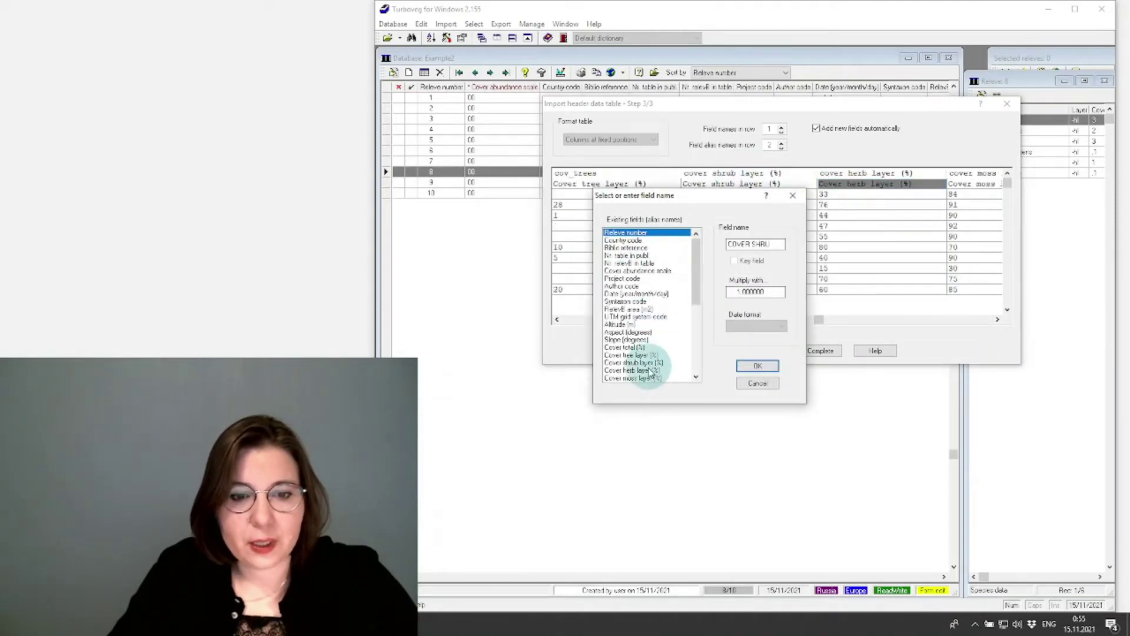
click(633, 363)
click(758, 366)
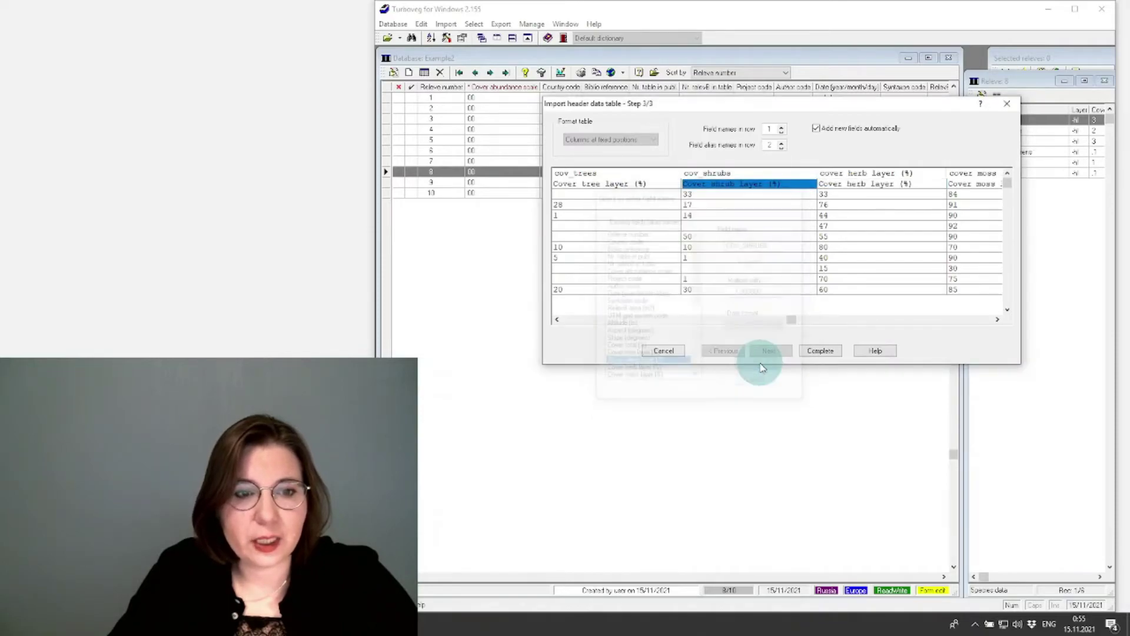
double_click(894, 183)
click(646, 370)
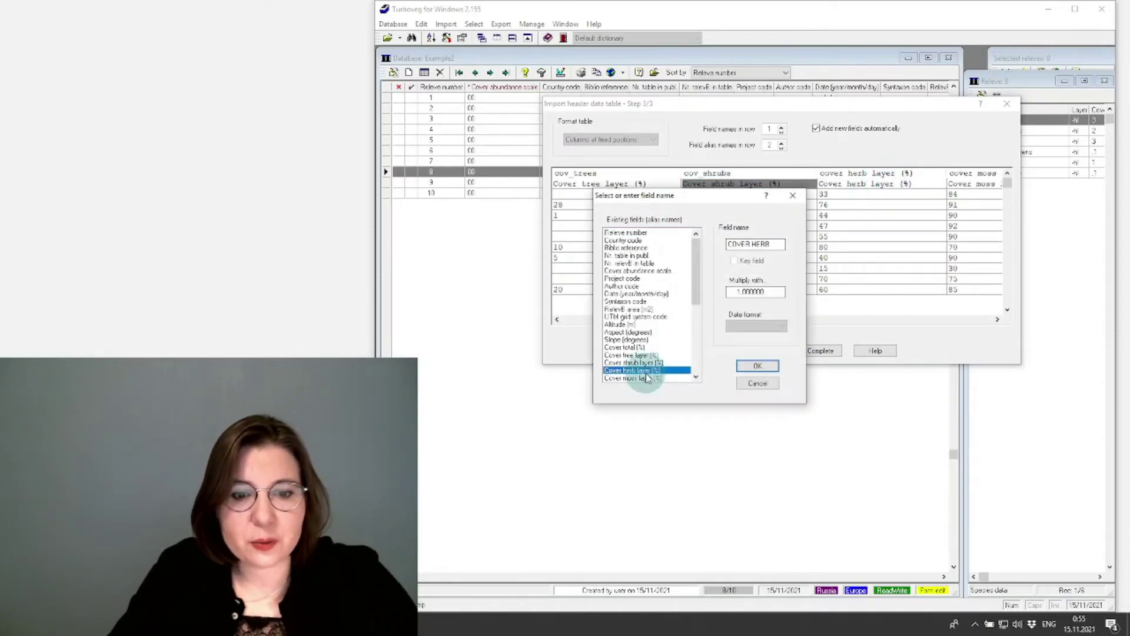
click(757, 366)
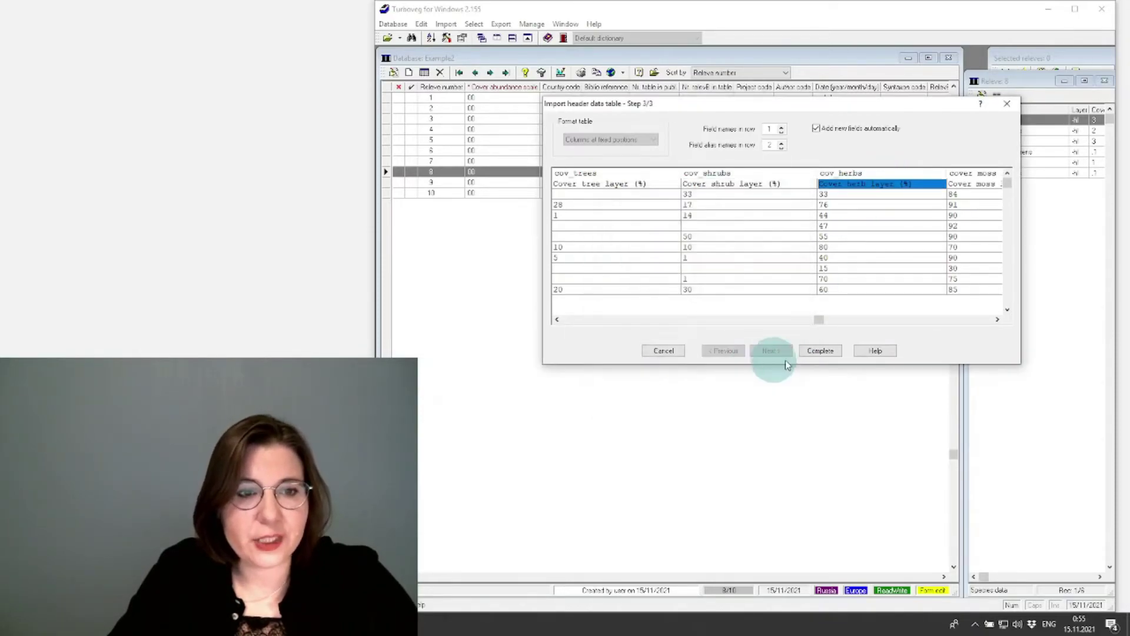
Map the moss layer cover column to the existing field Cover moss layer (%).
double_click(970, 176)
click(697, 378)
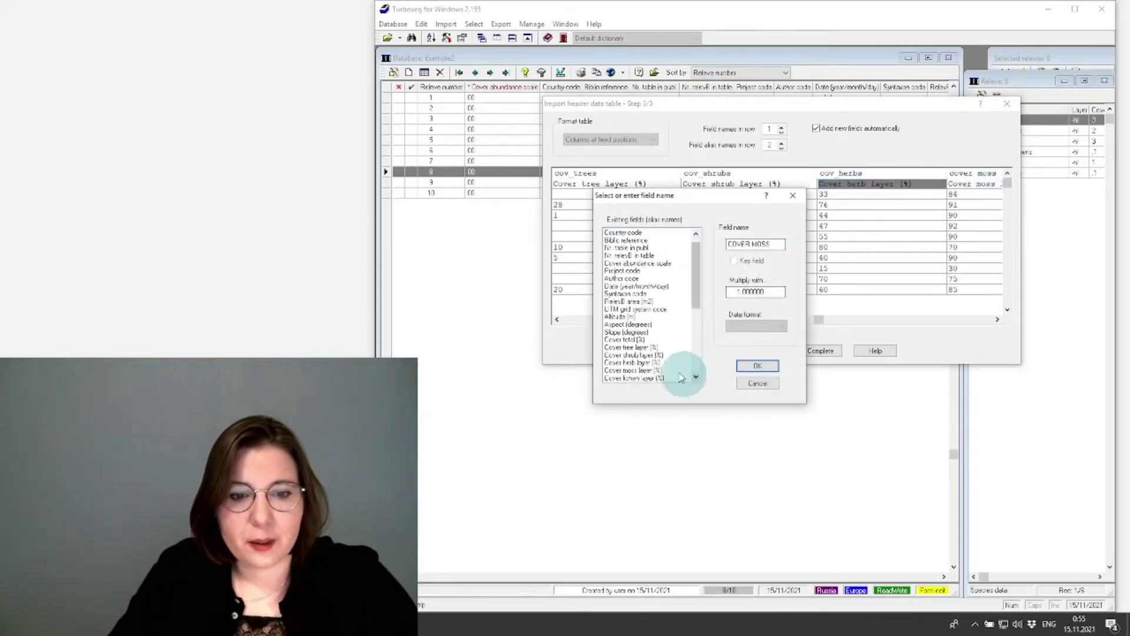
click(633, 370)
click(762, 369)
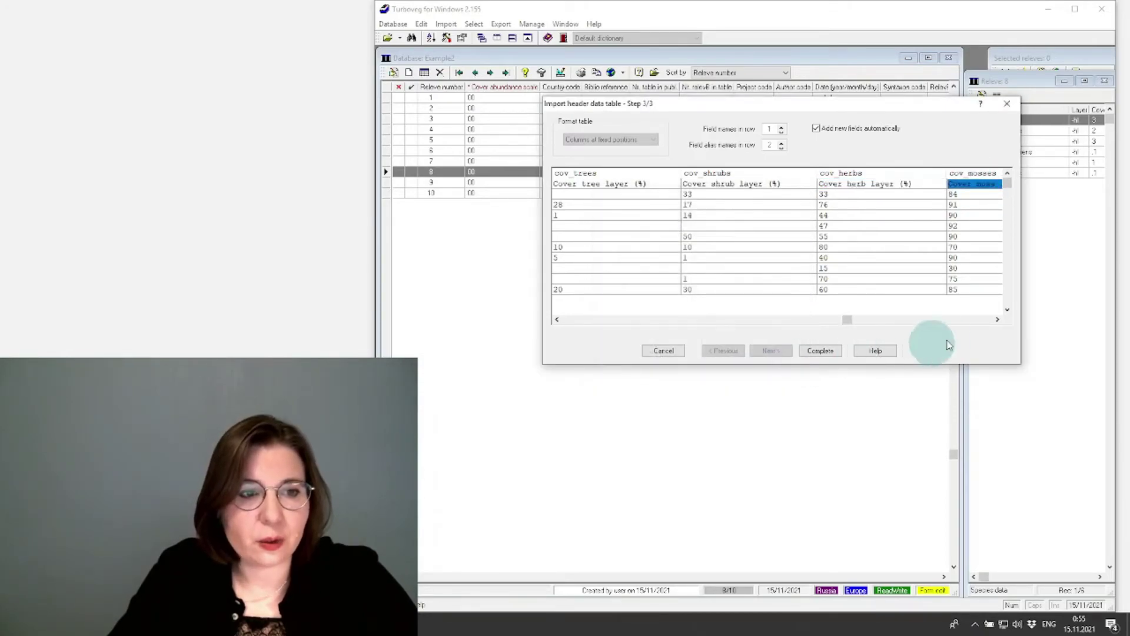
Map the highest tree height column to the existing field Height (highest) trees (m).
click(997, 319)
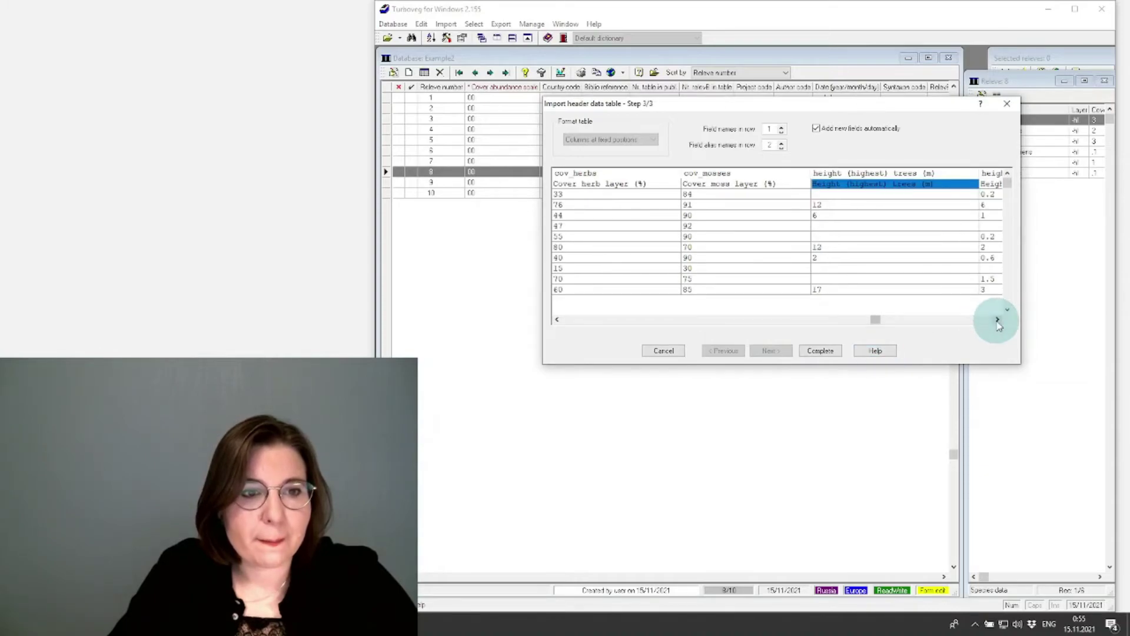
double_click(887, 177)
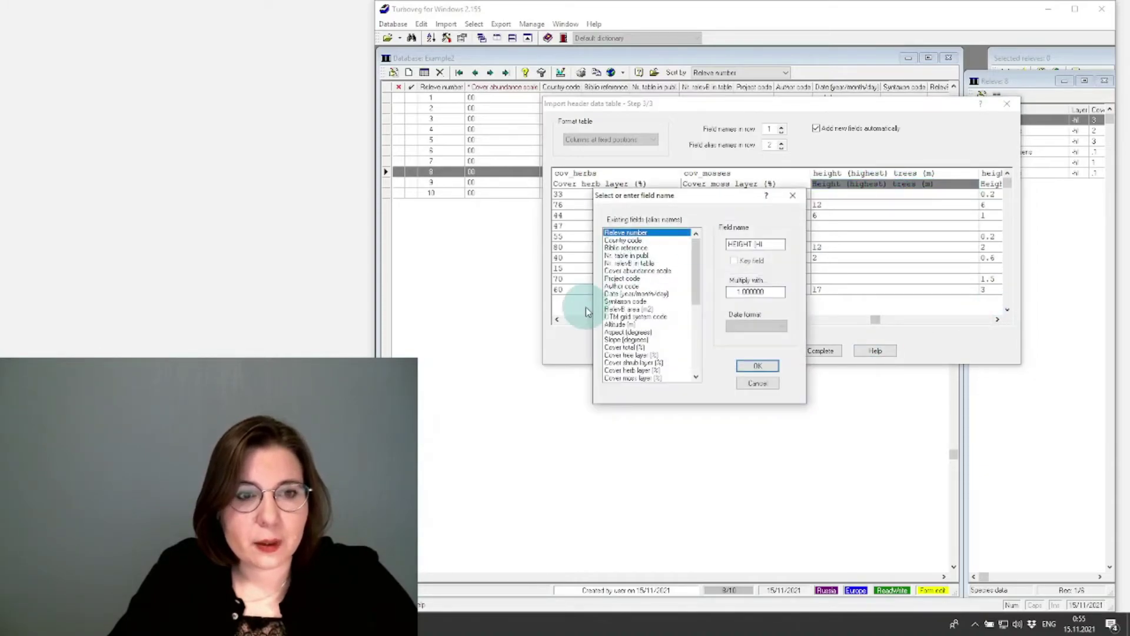
drag(692, 283, 692, 327)
click(639, 340)
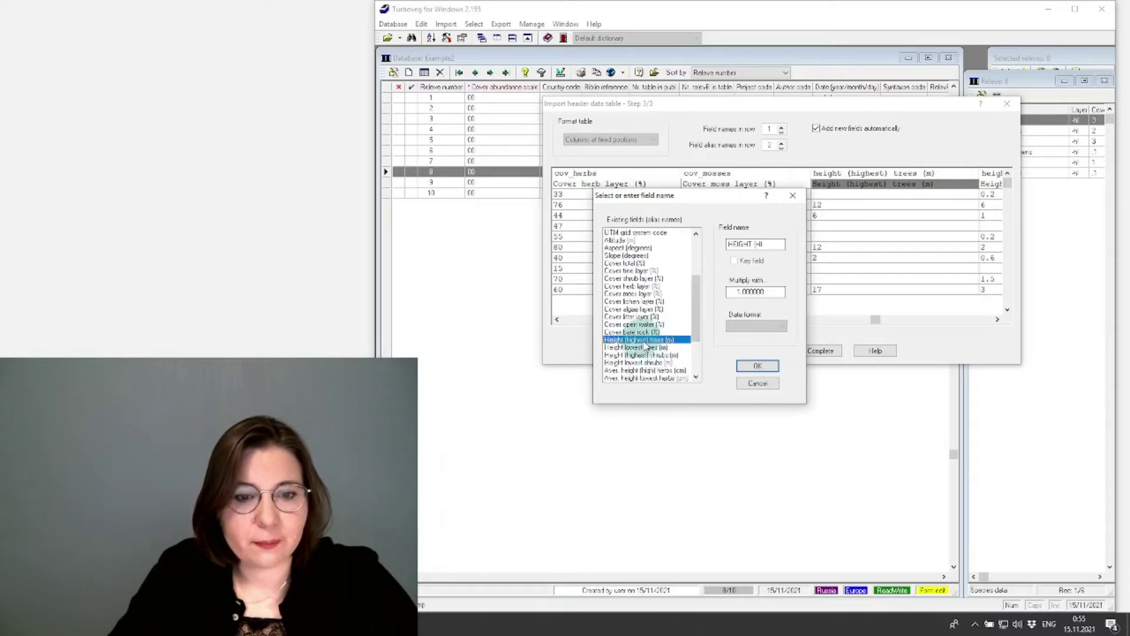
click(758, 366)
Map the average herb height column to the existing field Aver. height (high) herbs (cm).
click(998, 320)
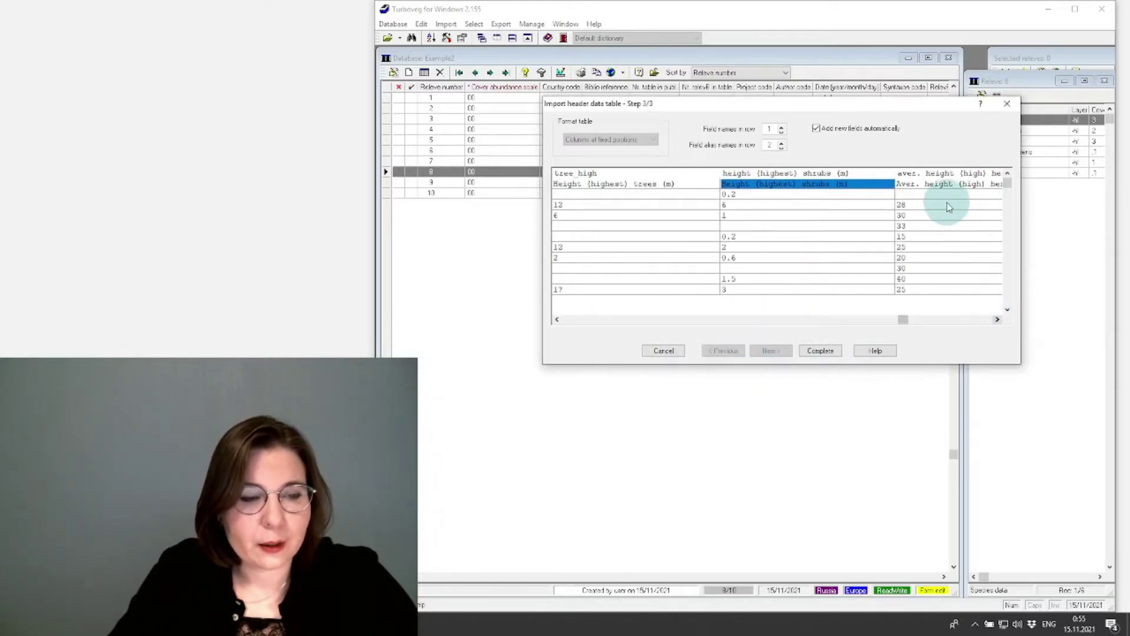
click(951, 174)
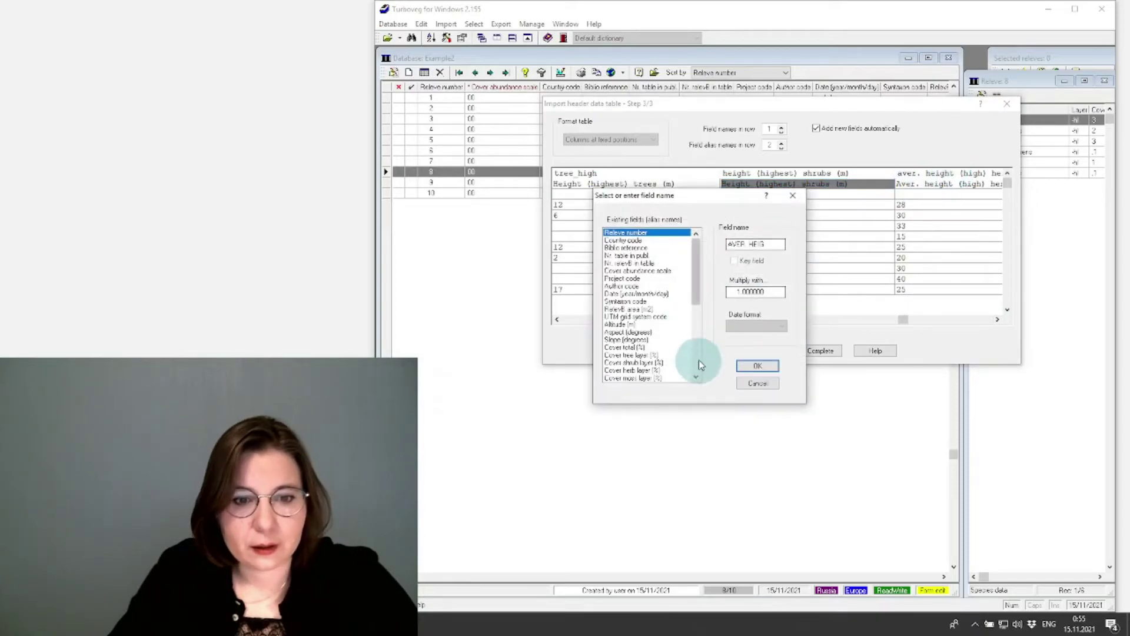
click(696, 380)
click(695, 380)
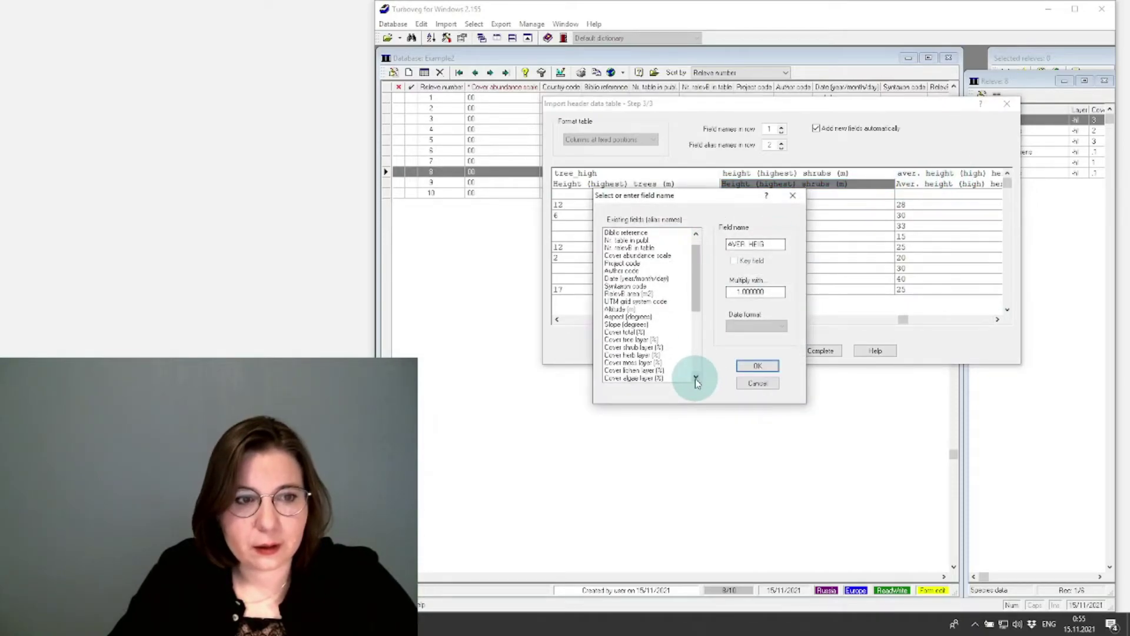
click(695, 380)
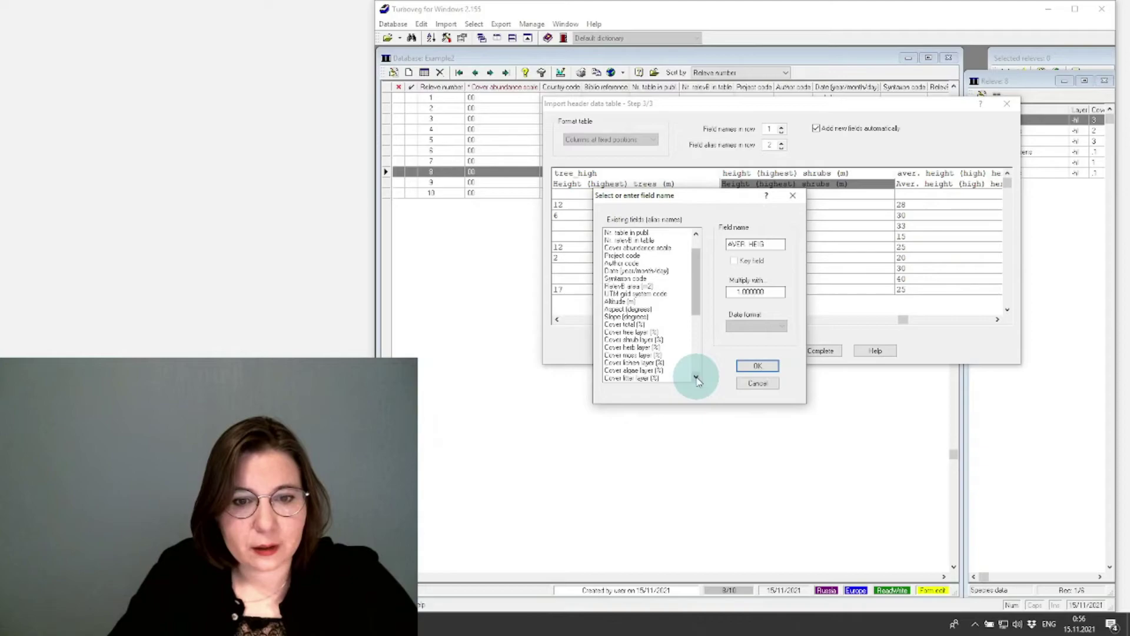
click(696, 378)
click(696, 378)
click(696, 378)
click(696, 378)
click(696, 378)
click(696, 377)
click(696, 377)
click(695, 377)
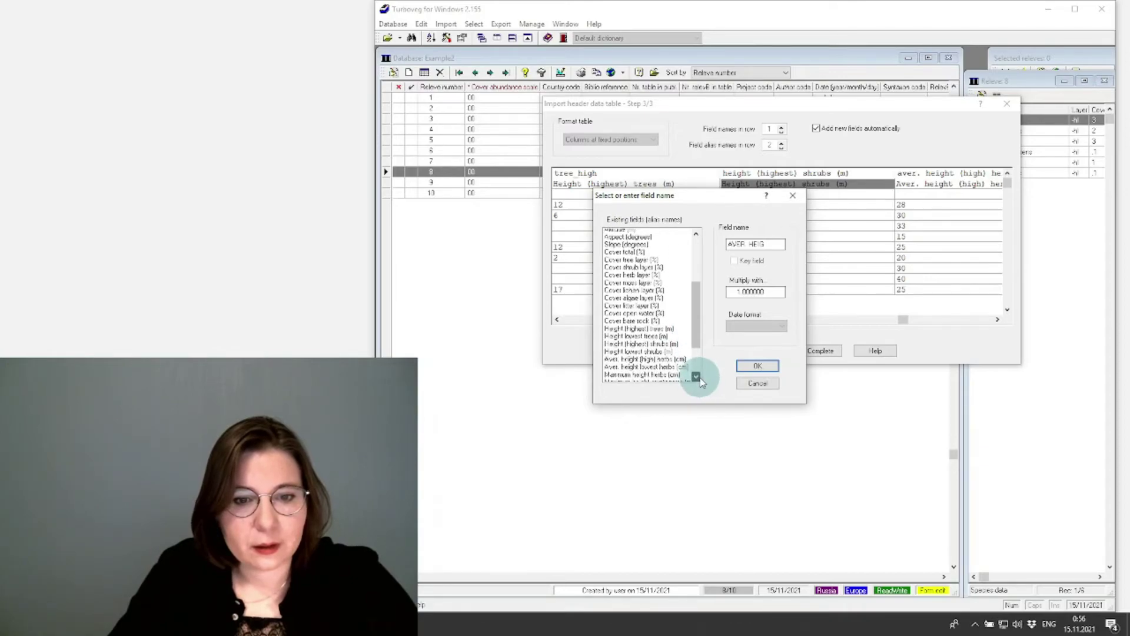
click(695, 378)
click(696, 378)
click(677, 347)
click(758, 367)
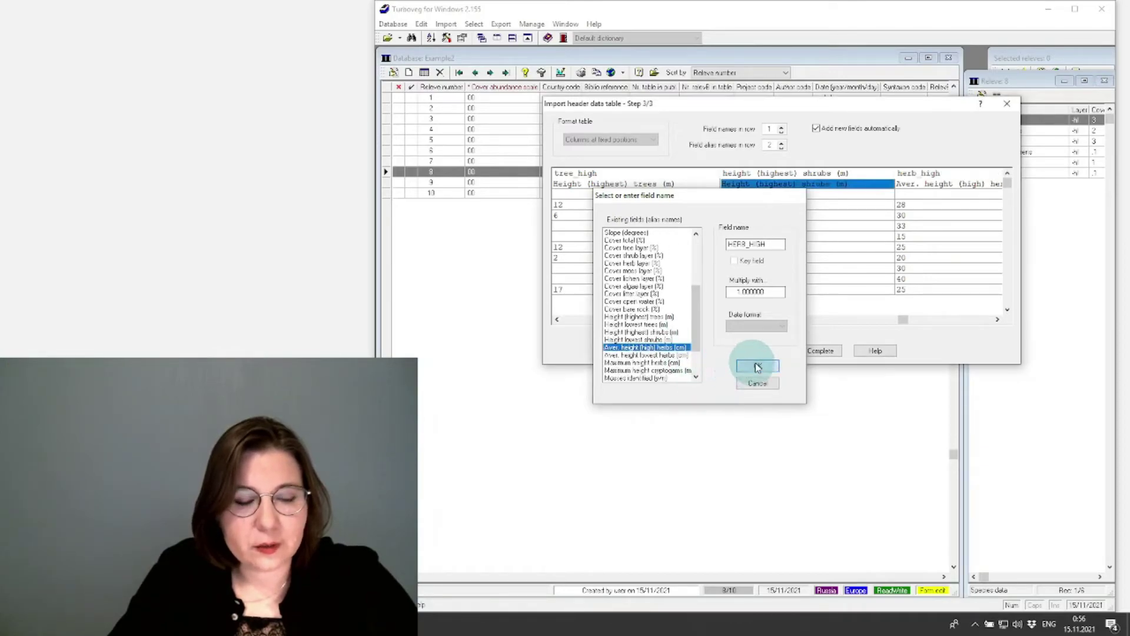
Map the maximum herb height column to the existing field Maximum height herbs (cm).
click(998, 319)
click(998, 319)
click(998, 320)
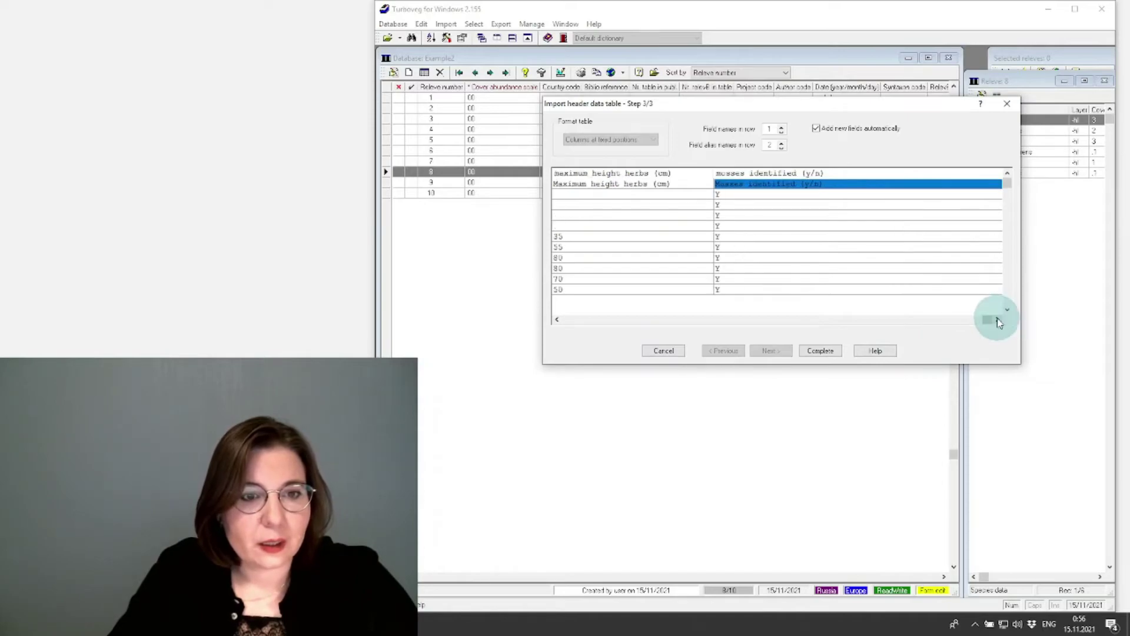
click(557, 320)
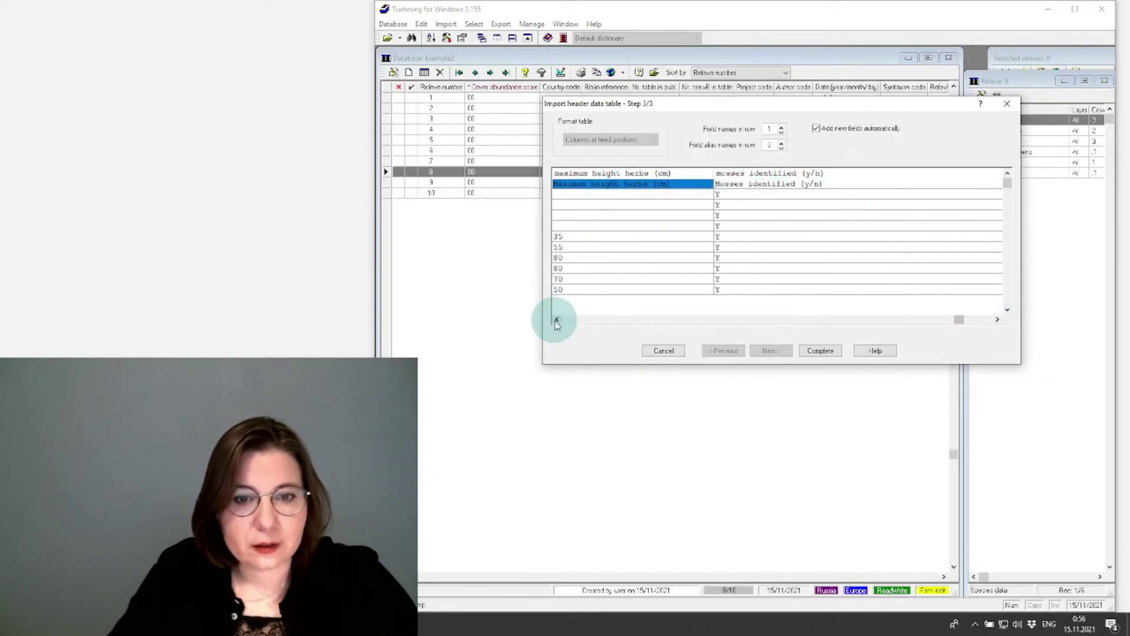
click(557, 320)
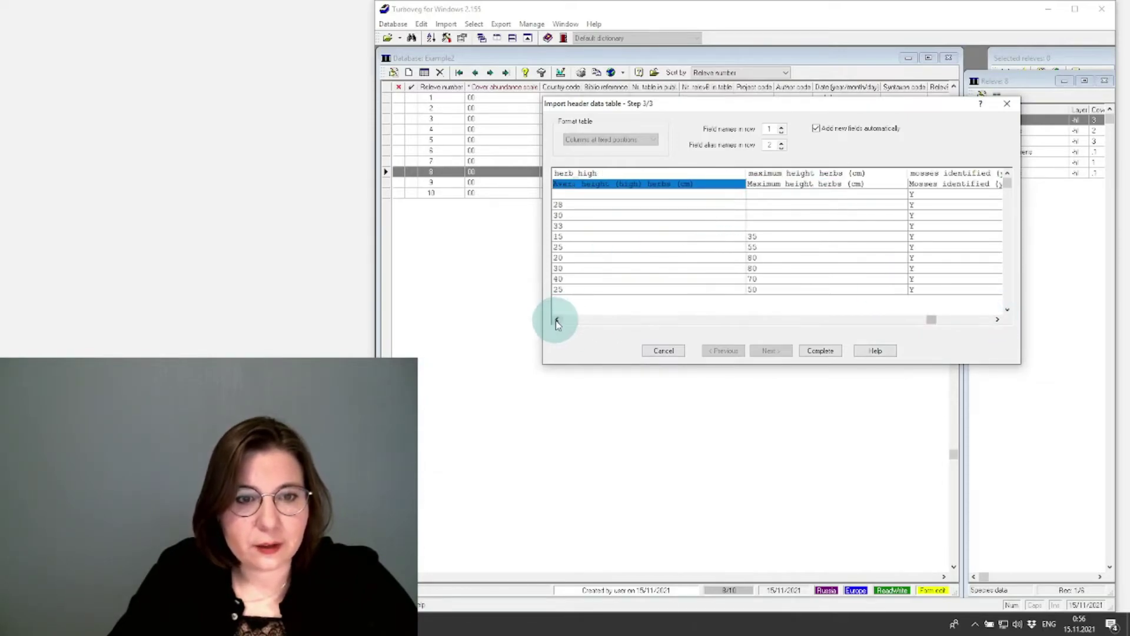
double_click(798, 172)
click(697, 378)
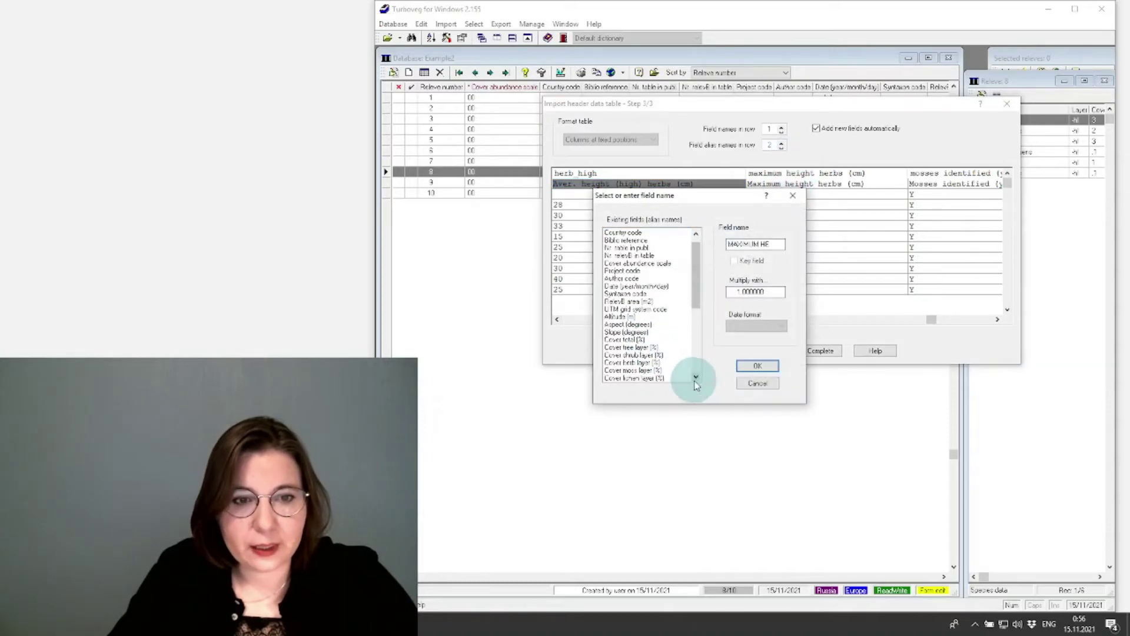
click(695, 378)
click(695, 378)
click(696, 378)
click(696, 378)
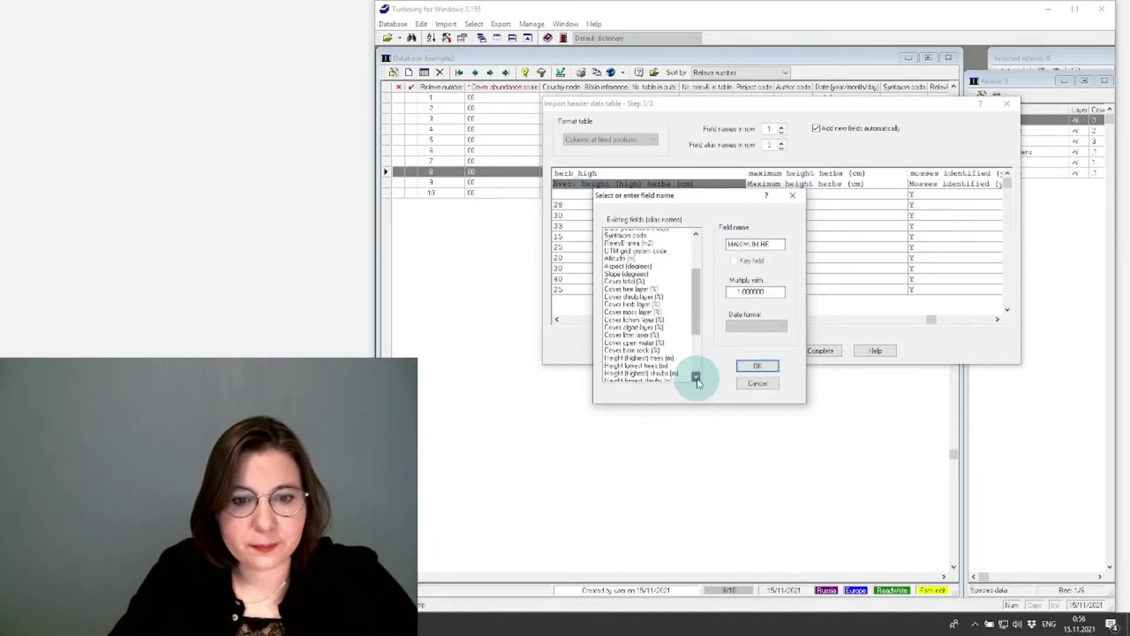
click(696, 377)
click(696, 378)
click(667, 356)
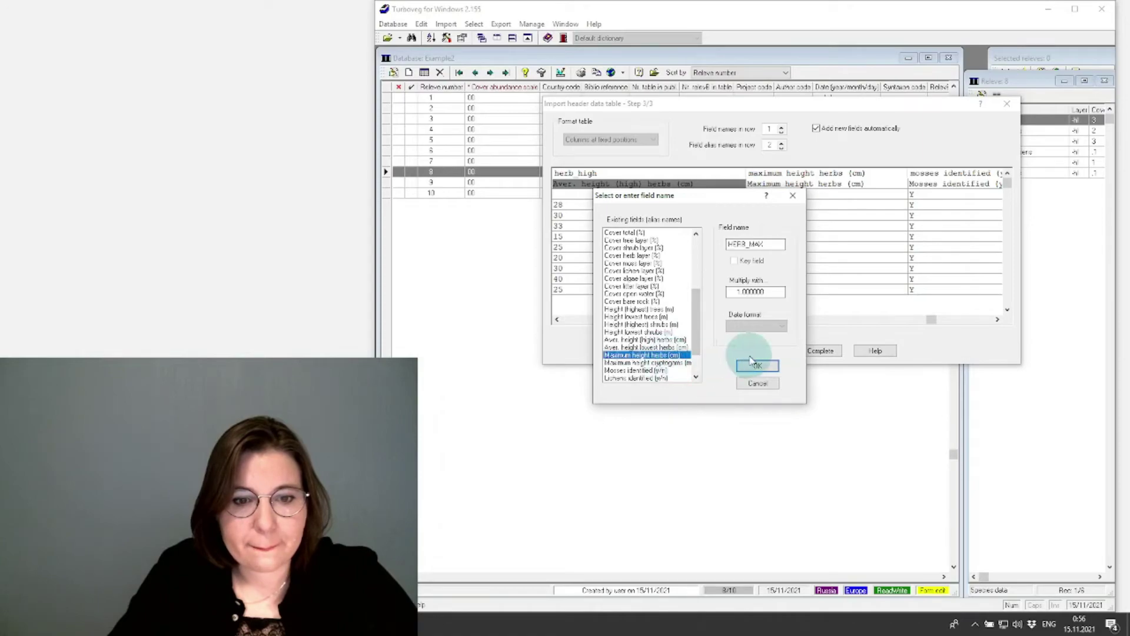
click(757, 366)
Map the mosses identified column to the existing field Mosses identified (y/n) and complete the header data import.
click(998, 321)
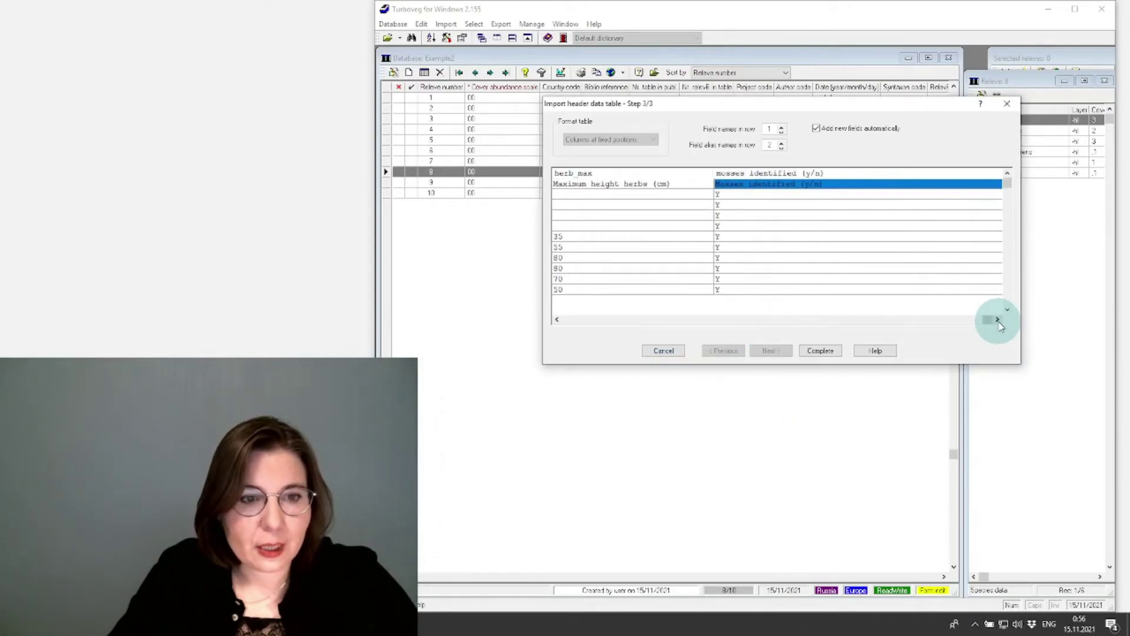
double_click(755, 181)
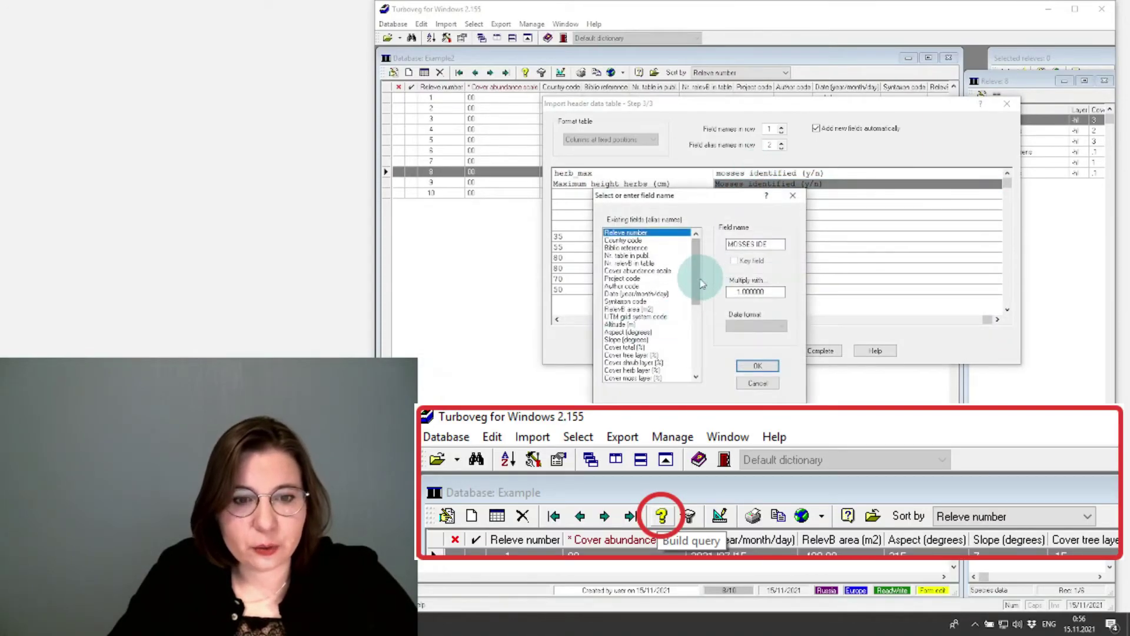
drag(696, 282, 695, 353)
click(613, 331)
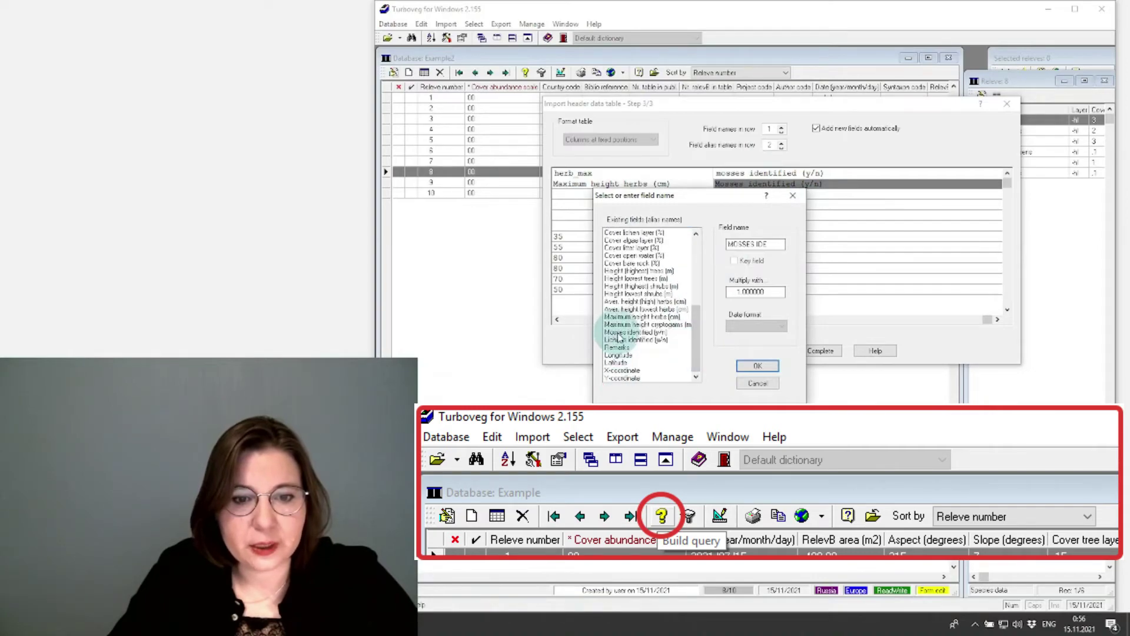
click(757, 366)
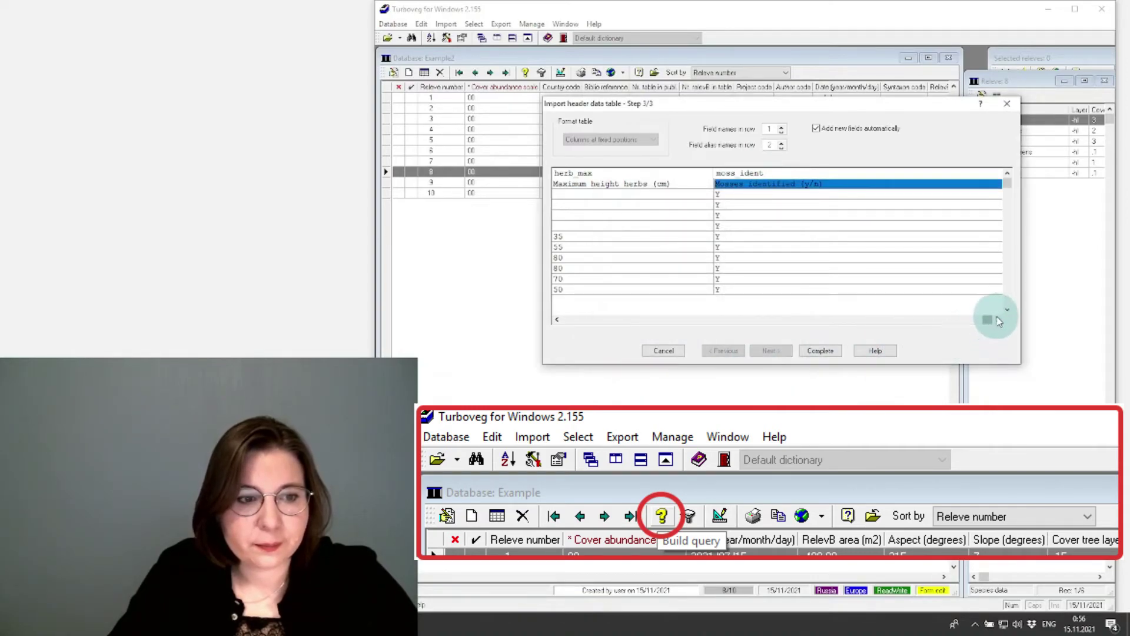
click(821, 351)
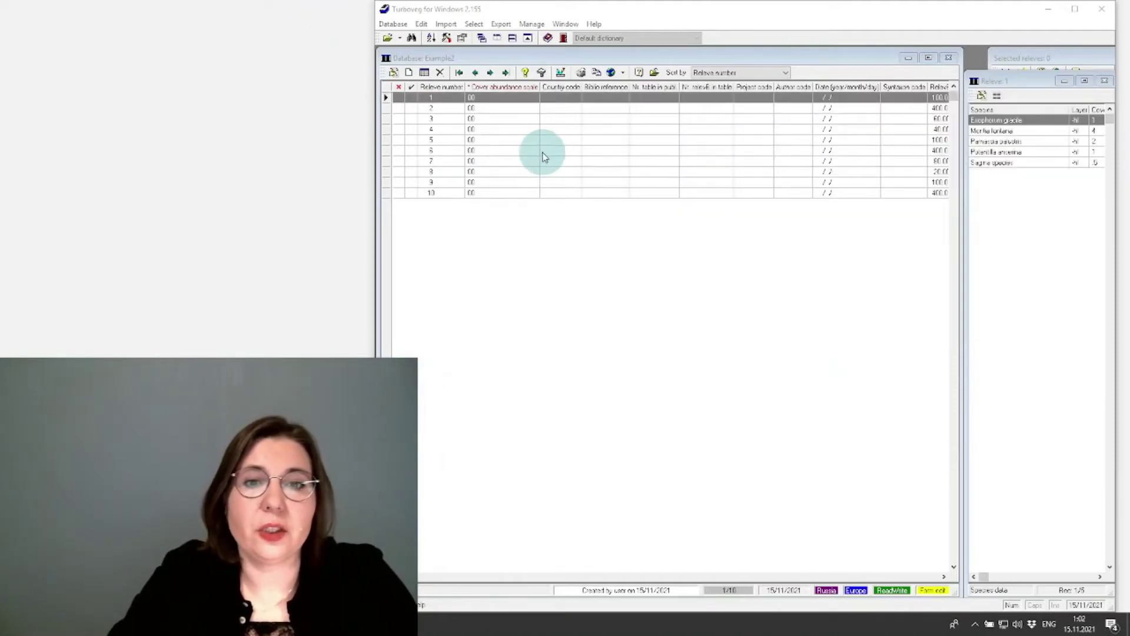
Open relevé 3 for editing, examine its imported header data on both forms, and exit the record.
double_click(521, 120)
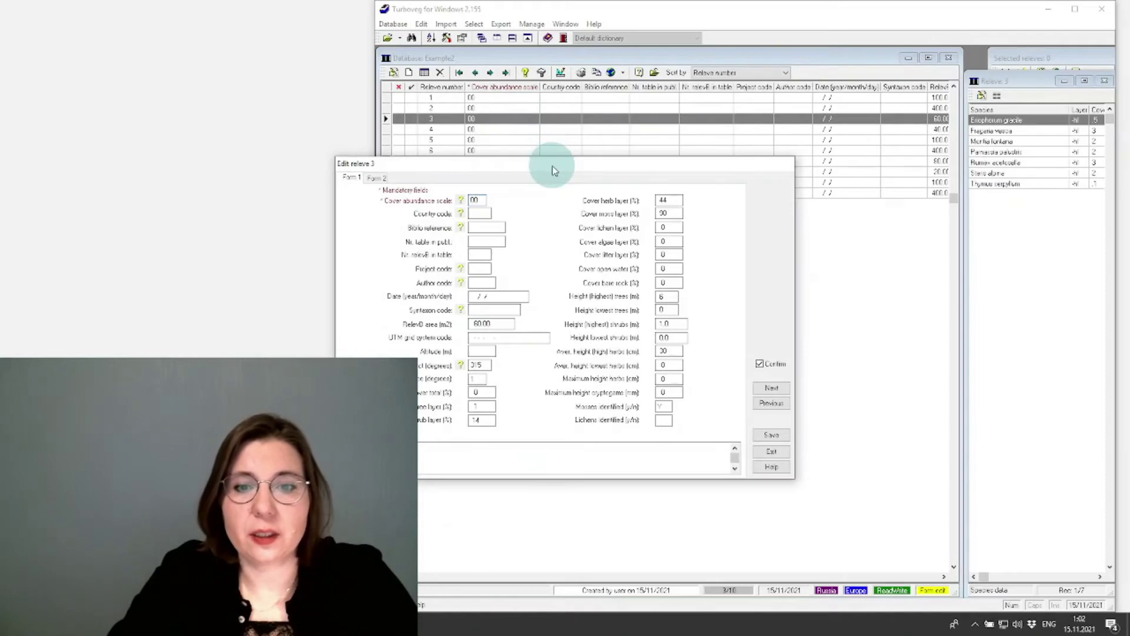
drag(721, 159, 721, 87)
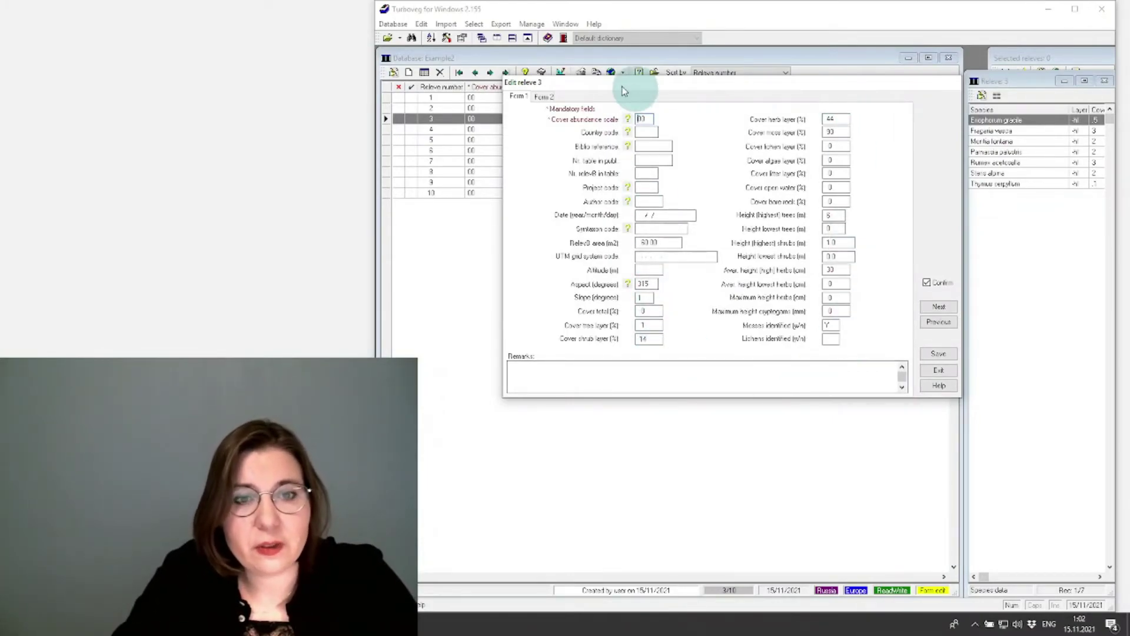
click(547, 98)
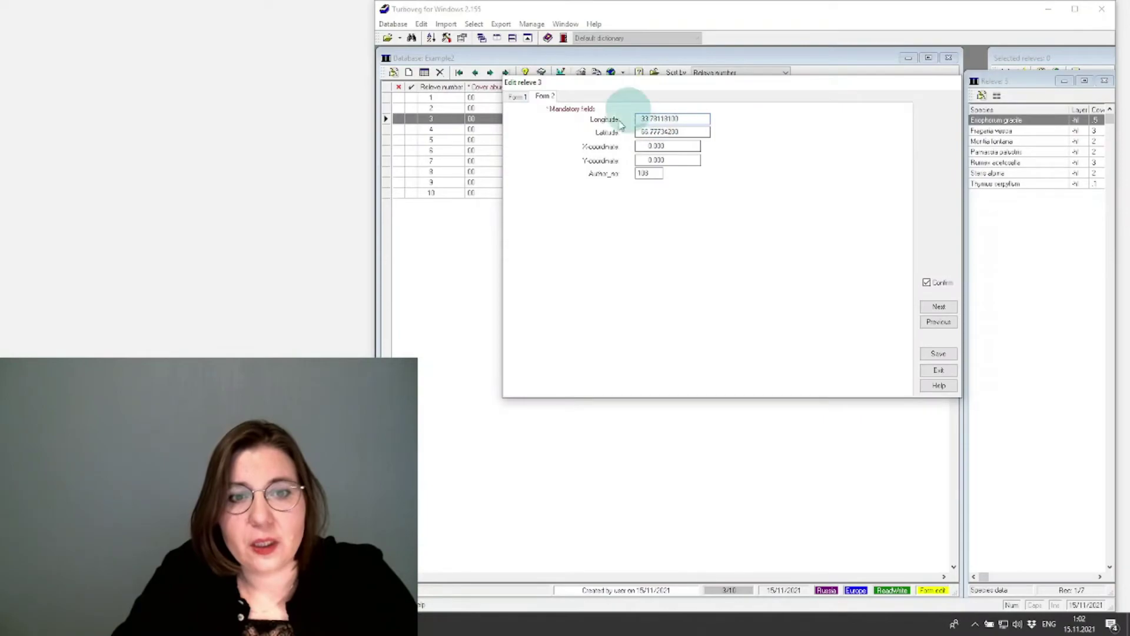
click(512, 100)
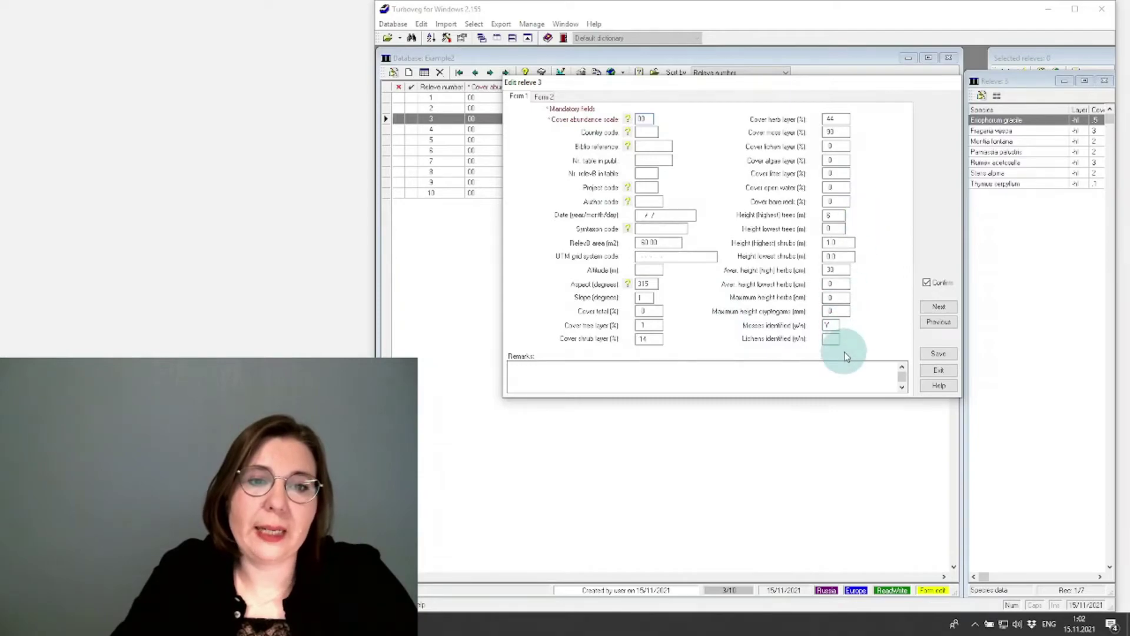
click(544, 96)
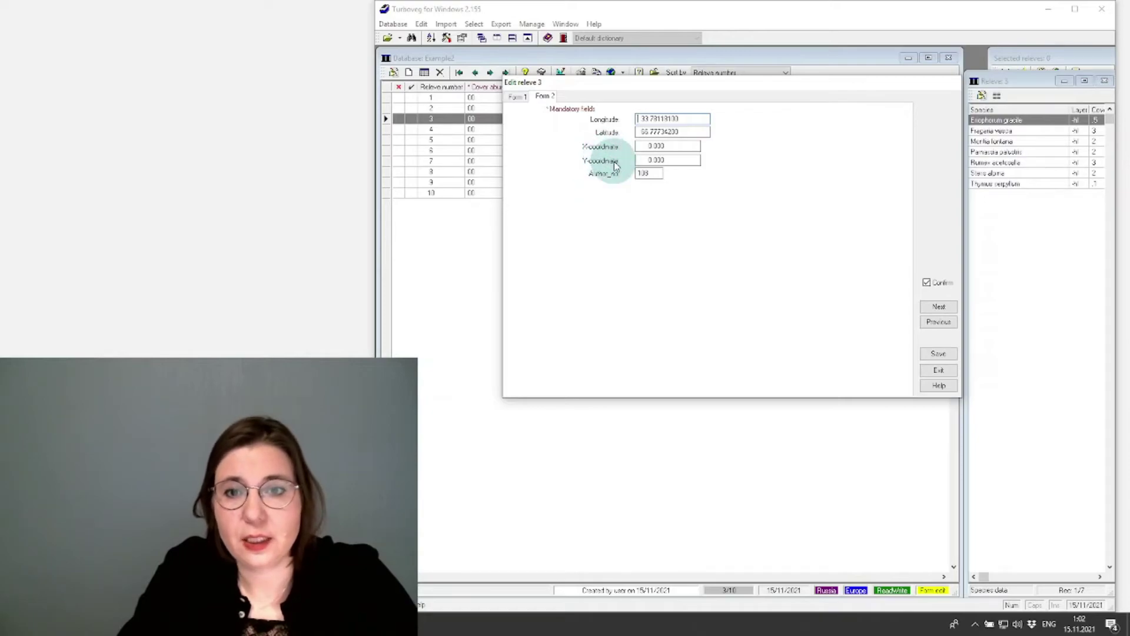
click(940, 370)
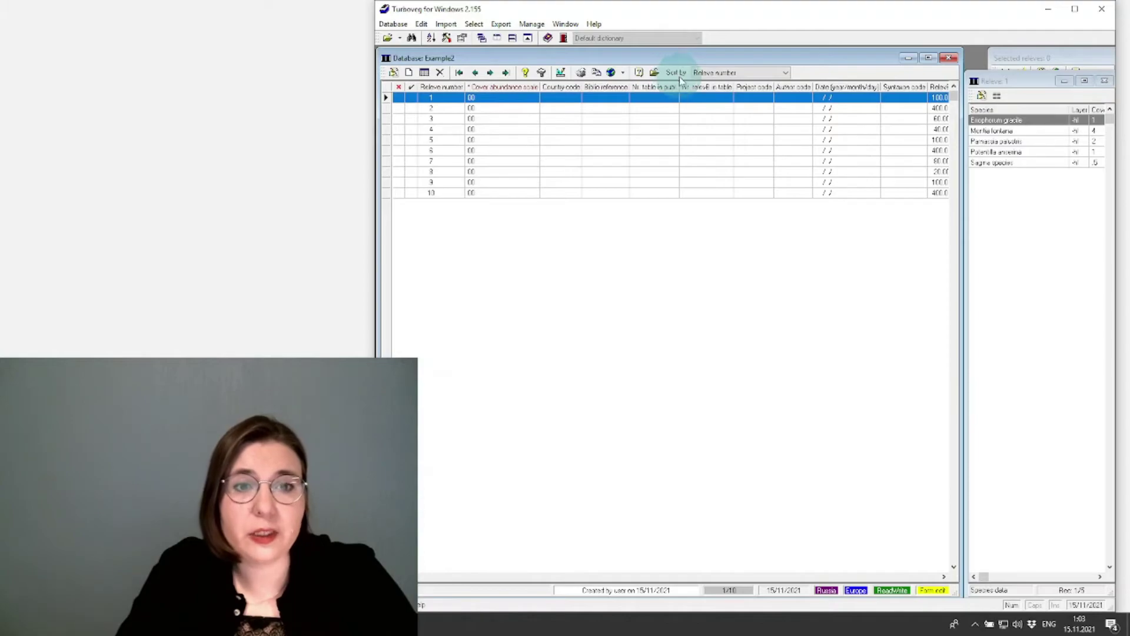
Sort the relevés in the Example2 database by Cover tree layer (%).
click(786, 72)
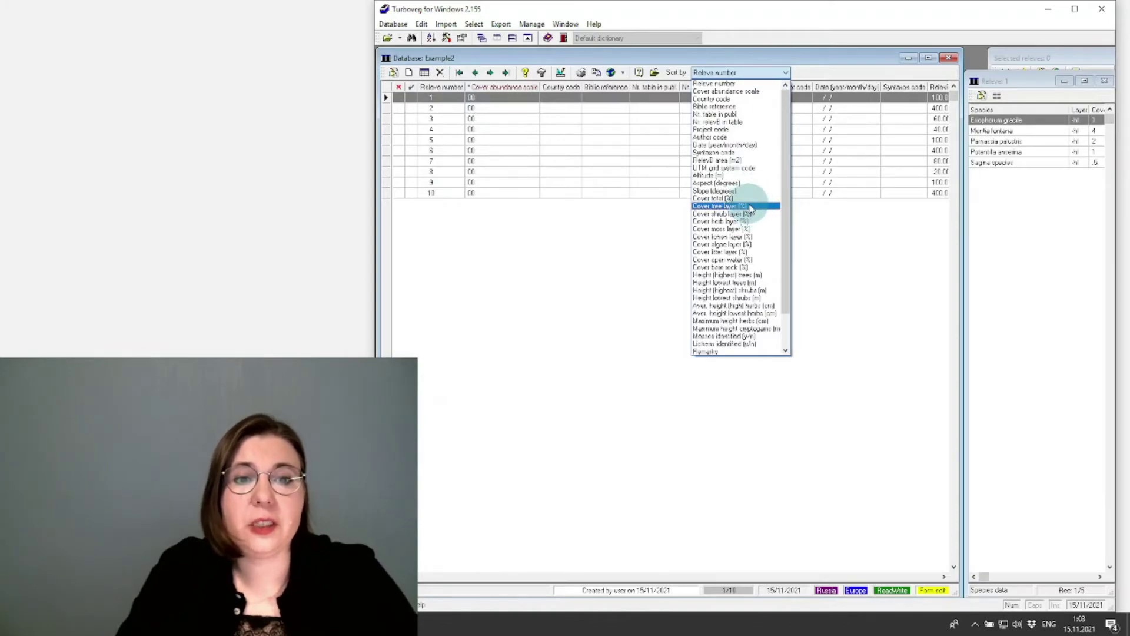
click(754, 206)
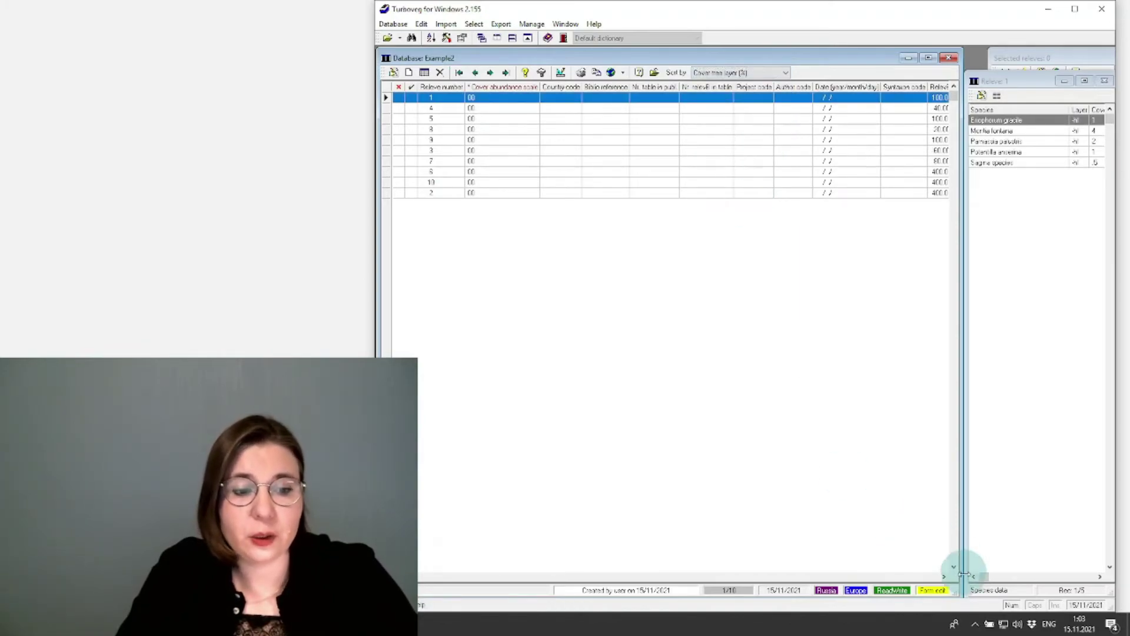
Examine the header data columns of the sorted relevés, especially the Cover tree layer (%) values.
click(944, 578)
click(945, 578)
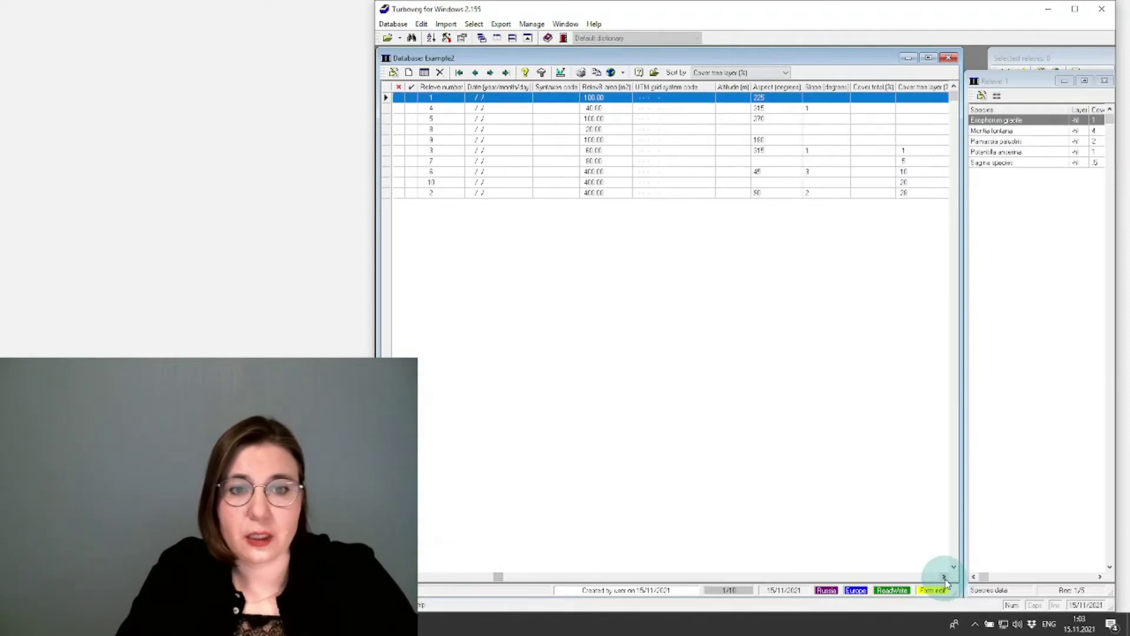
click(945, 578)
click(944, 578)
click(945, 578)
click(945, 578)
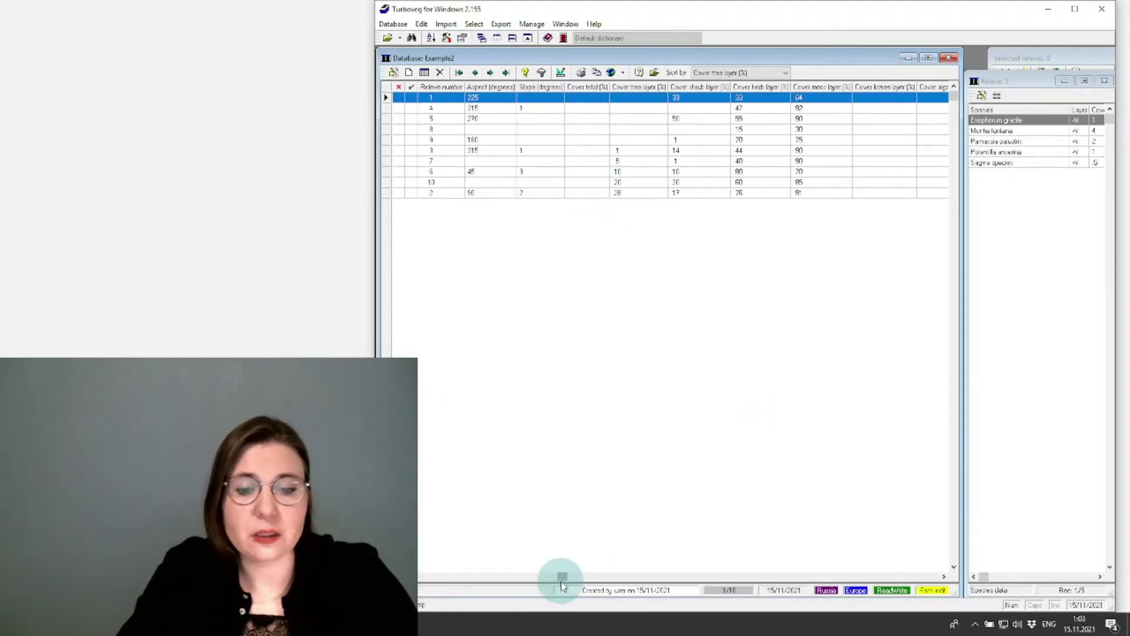
drag(553, 576, 422, 576)
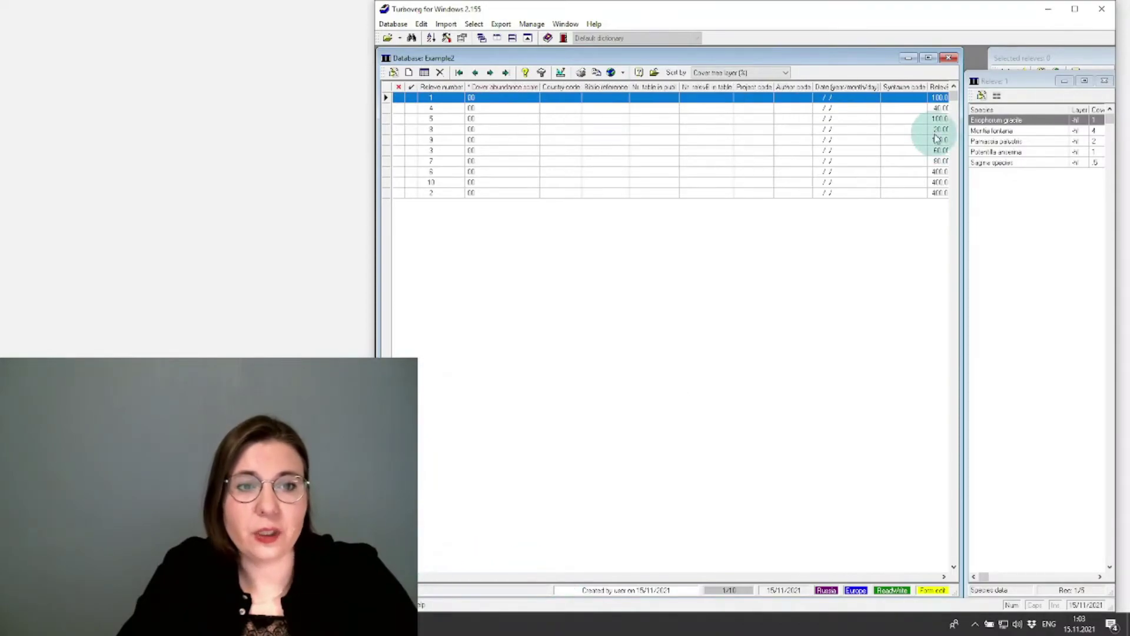
Sort the relevés in the Example2 database by Releve number.
click(786, 73)
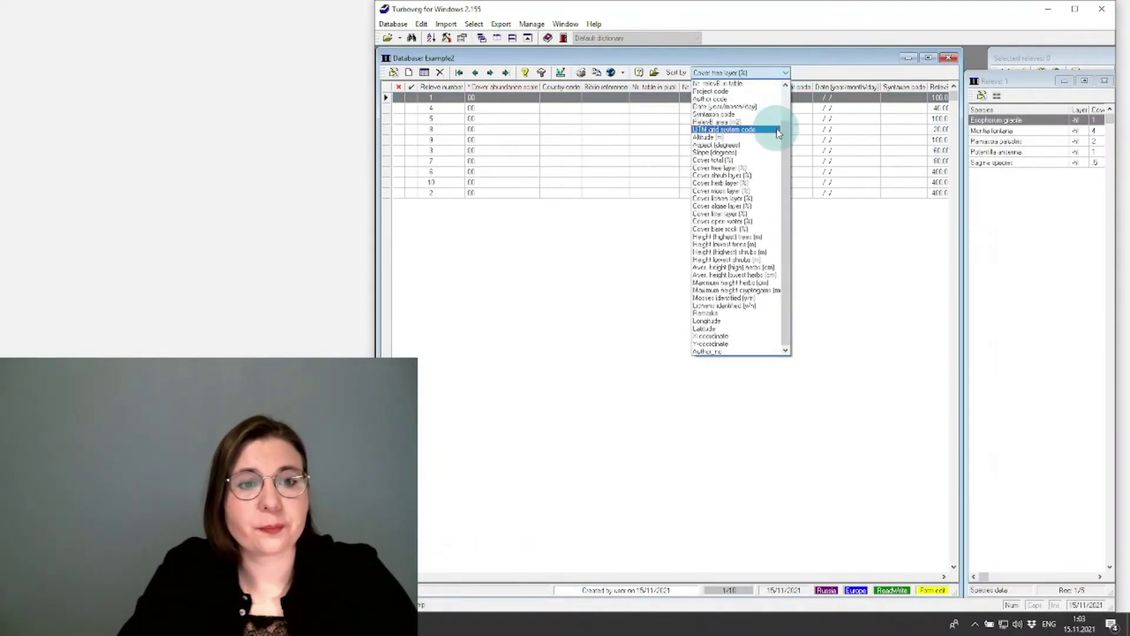
scroll(778, 127, up, 2)
scroll(788, 114, up, 2)
click(750, 84)
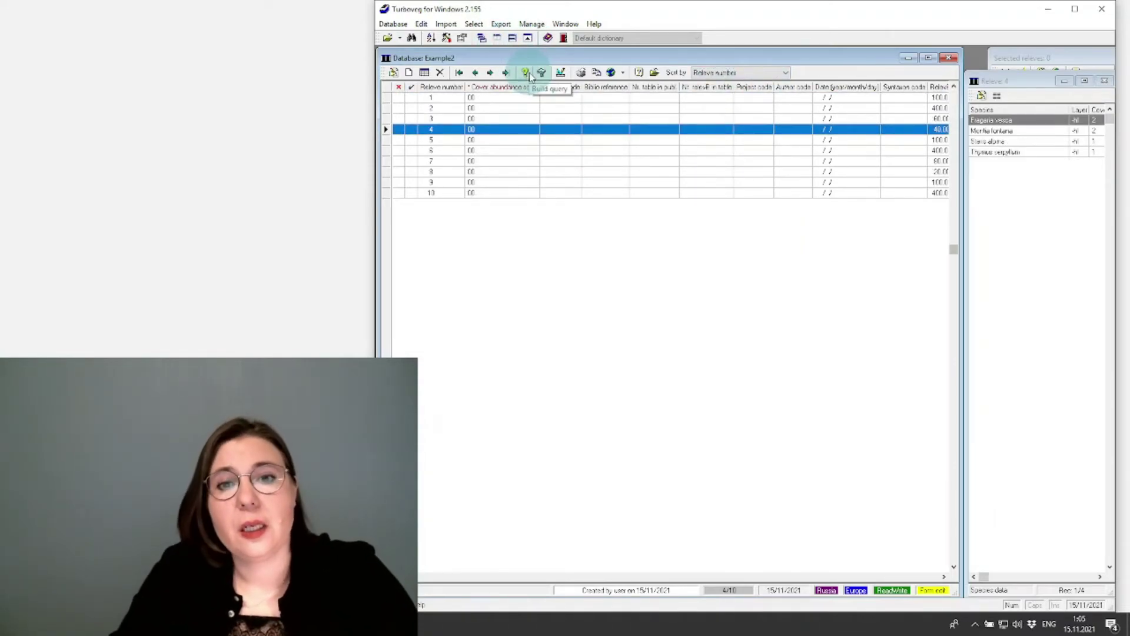
Start a new query on species data and open the species selection for the And/Or criterion.
click(526, 73)
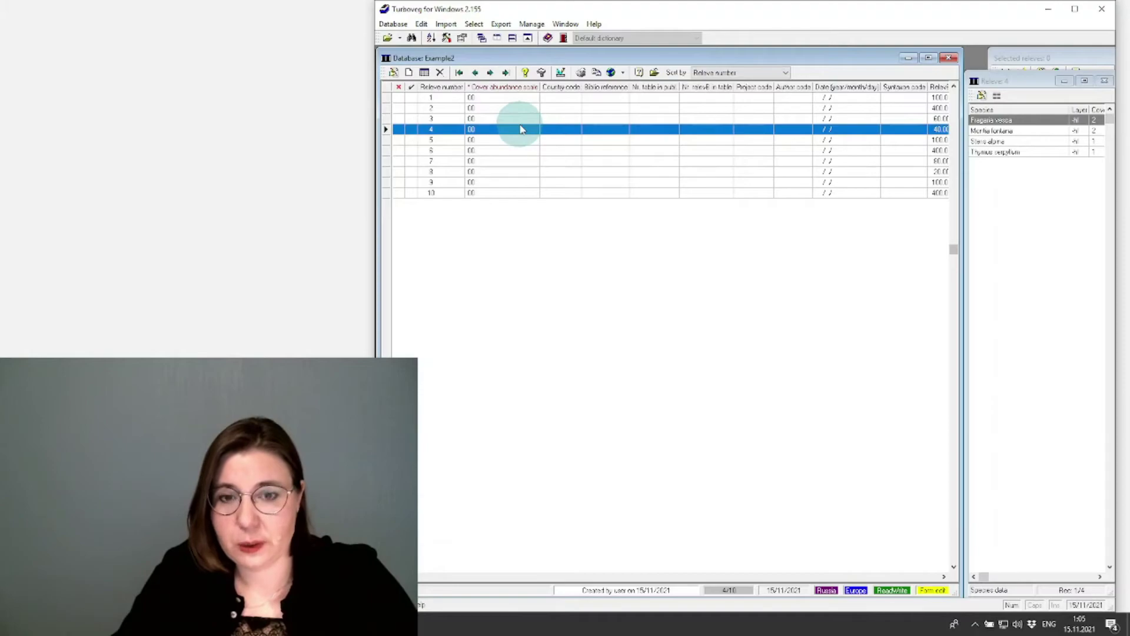
click(526, 74)
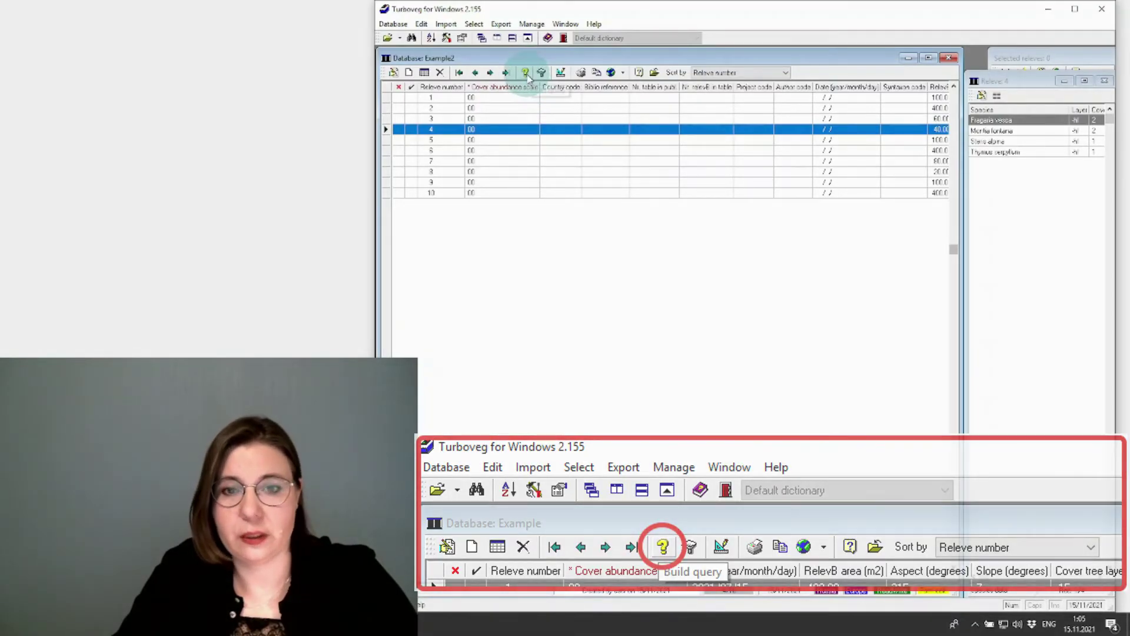
drag(589, 191, 958, 105)
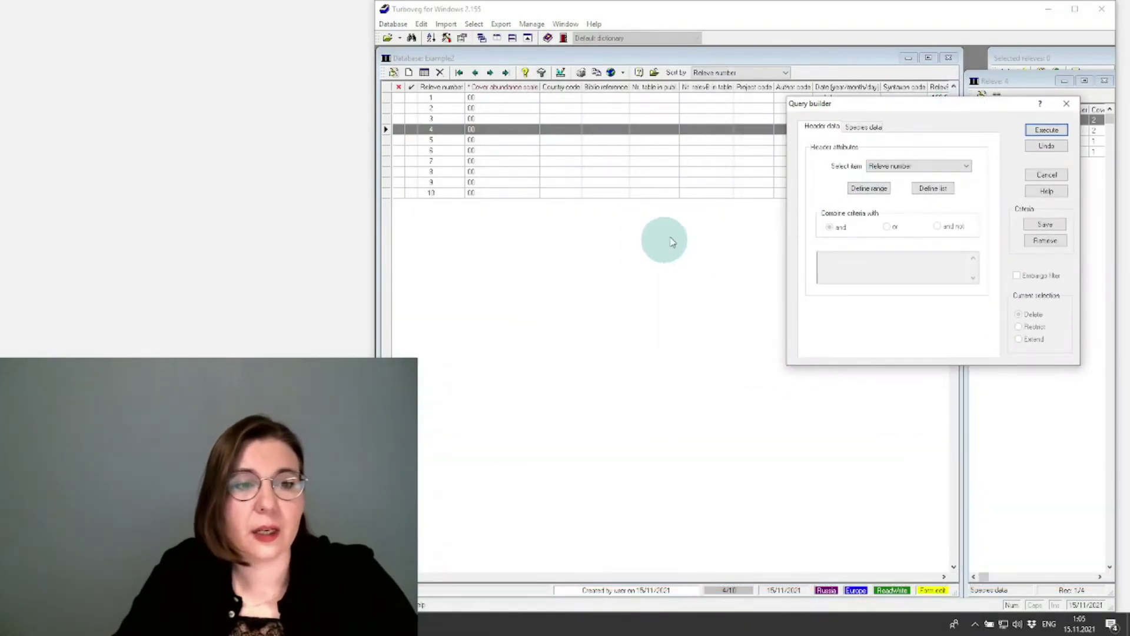
click(857, 126)
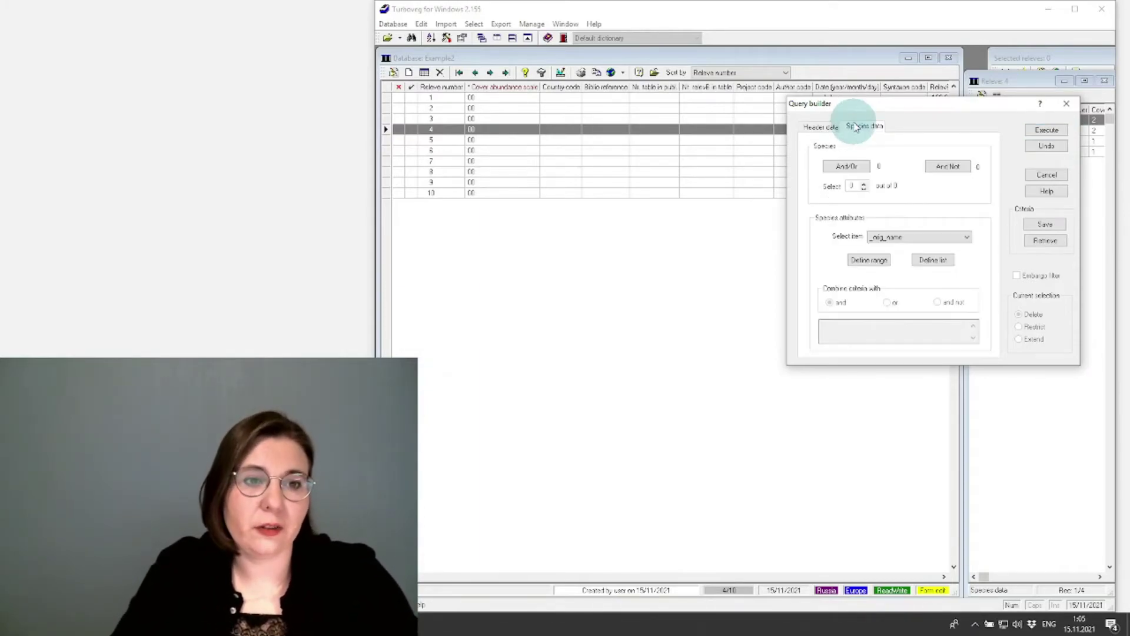
click(846, 166)
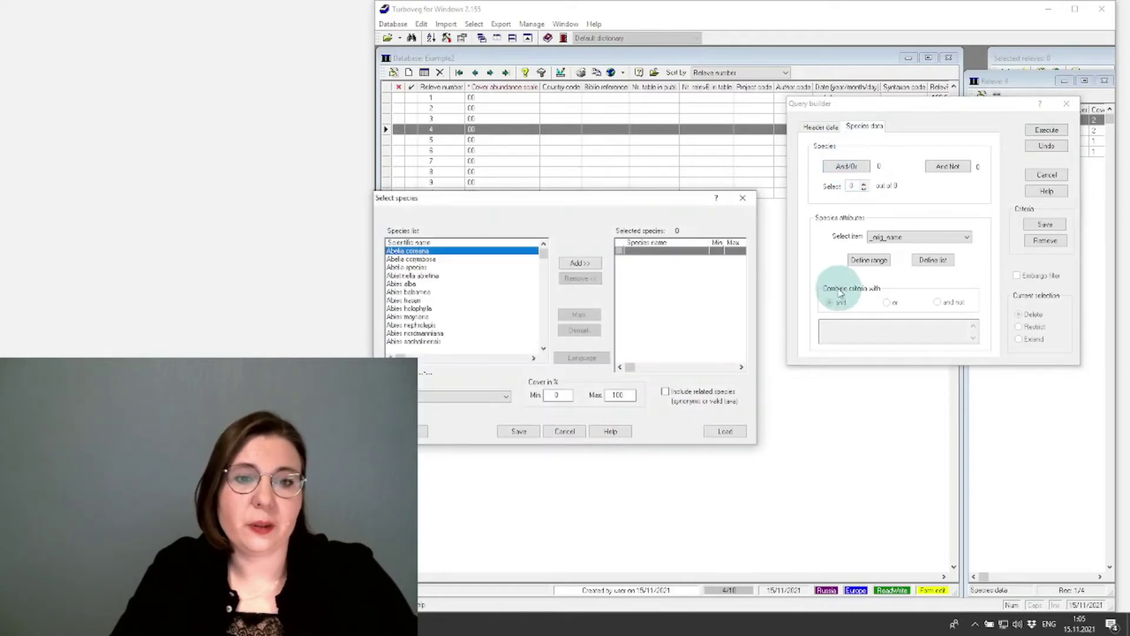
drag(585, 197, 932, 95)
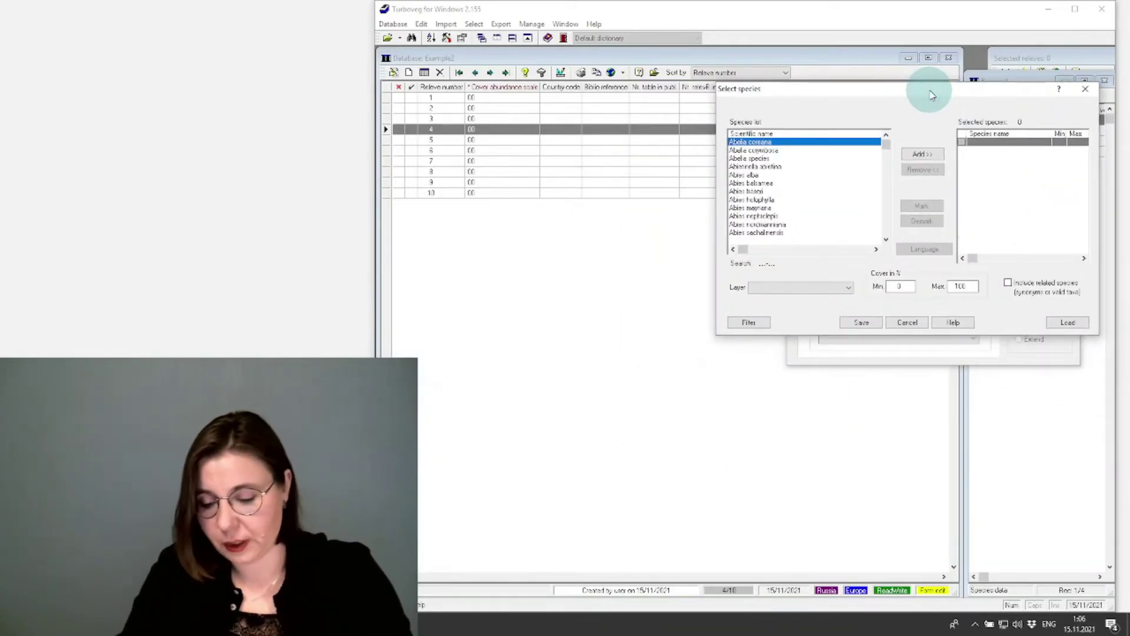
Find Parnassia palustris with the abbreviation parpal and add it to the selected species with cover 0 to 100 %.
text(parpal)
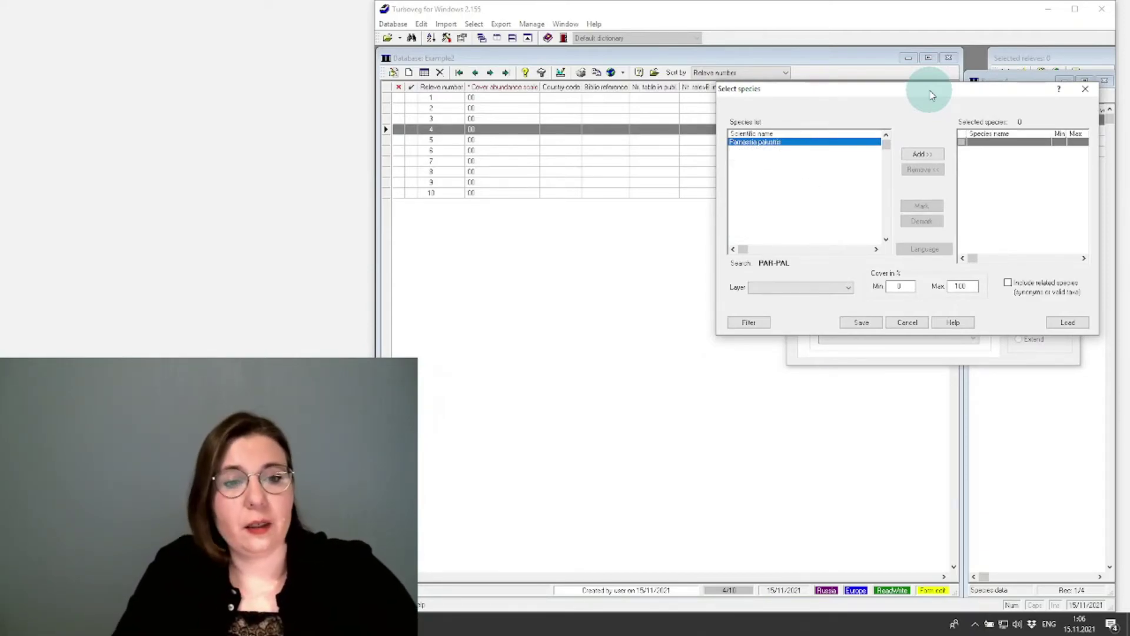
key(Return)
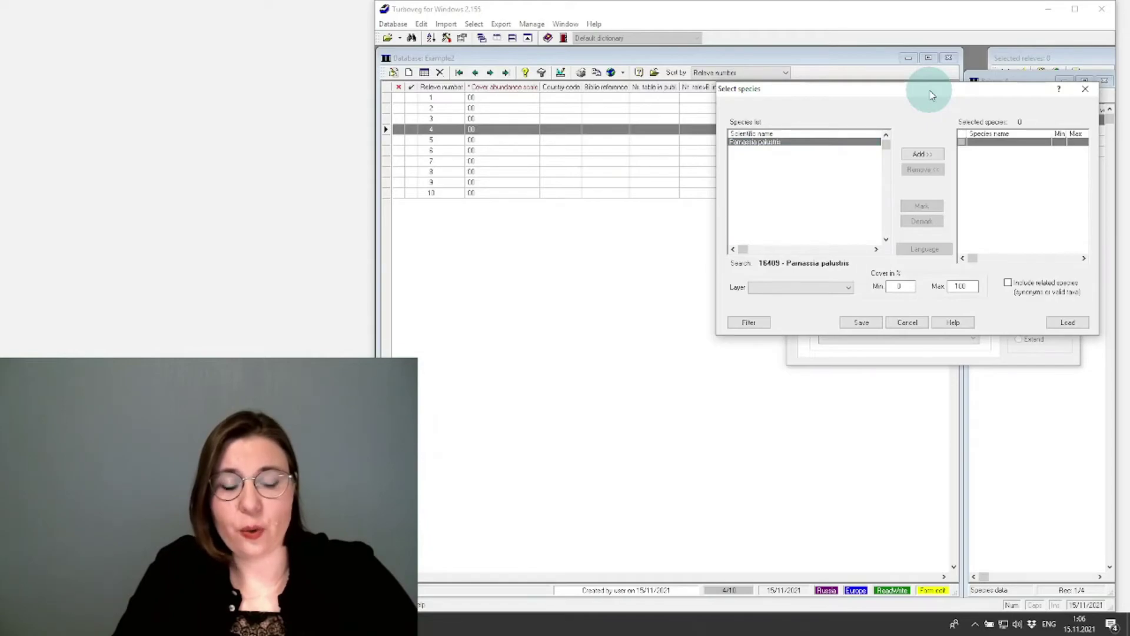
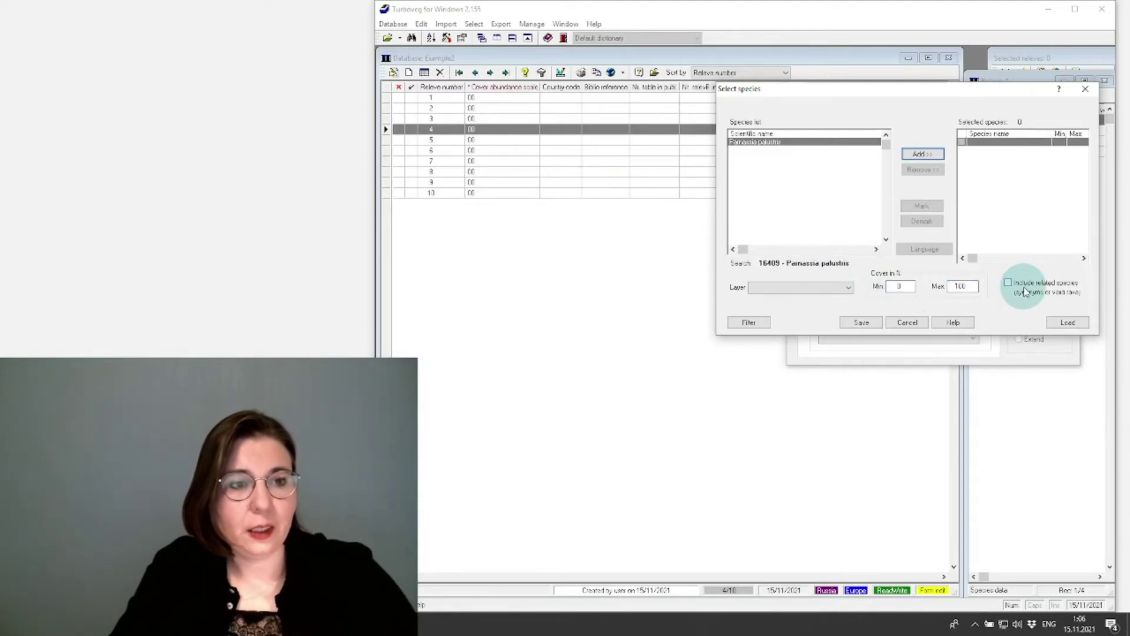
key(Return)
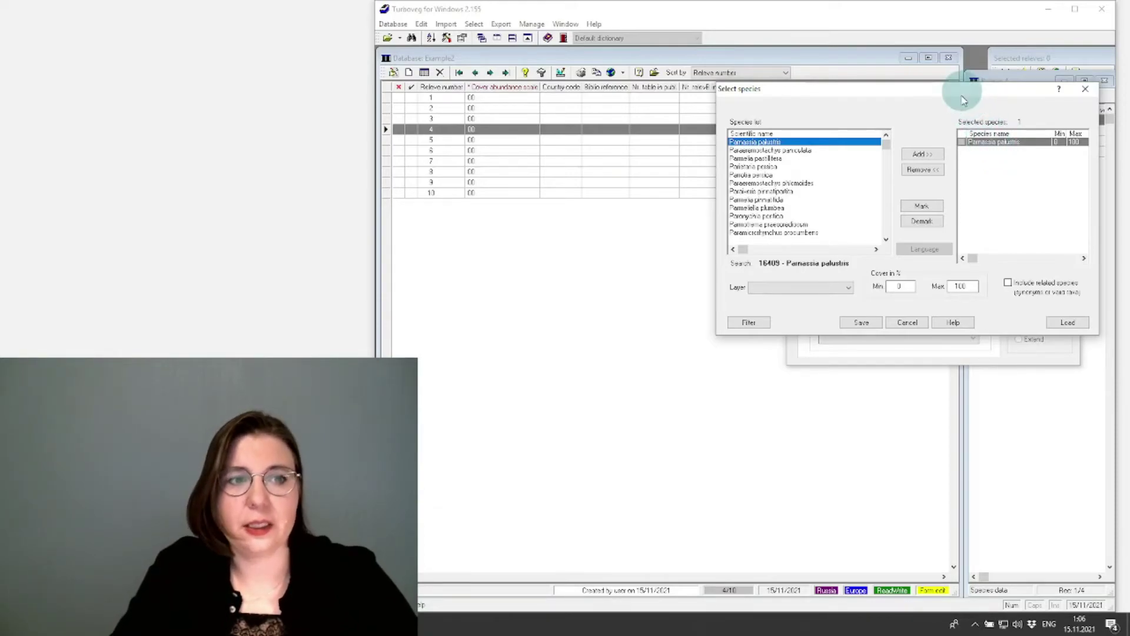
Save the species selection and execute the query on the Example2 database.
drag(963, 100, 974, 229)
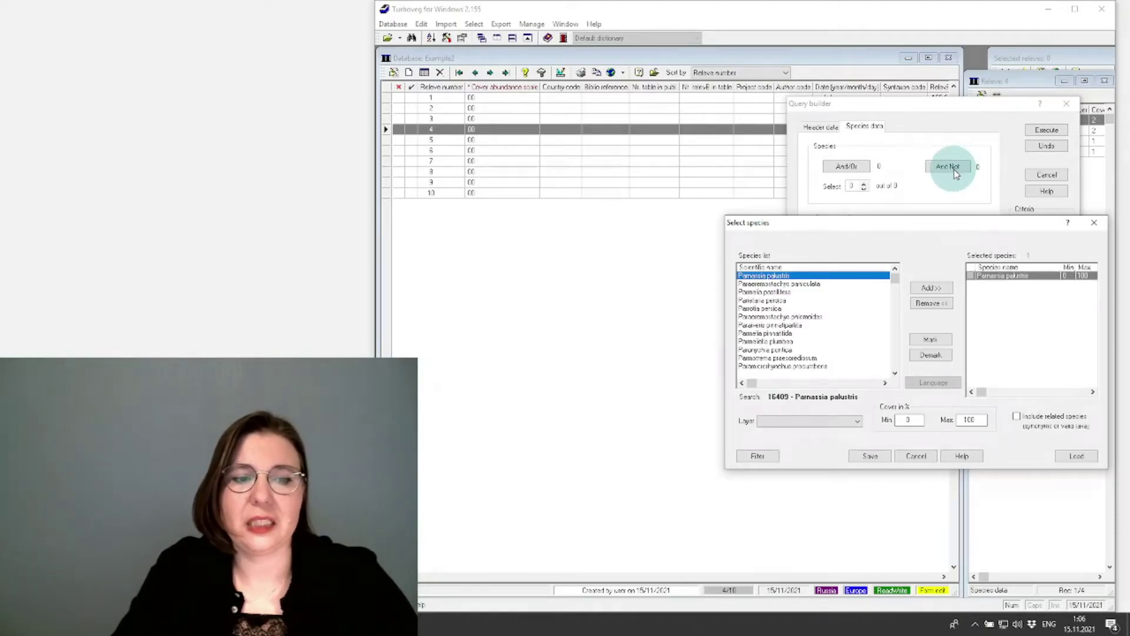
drag(946, 225, 940, 134)
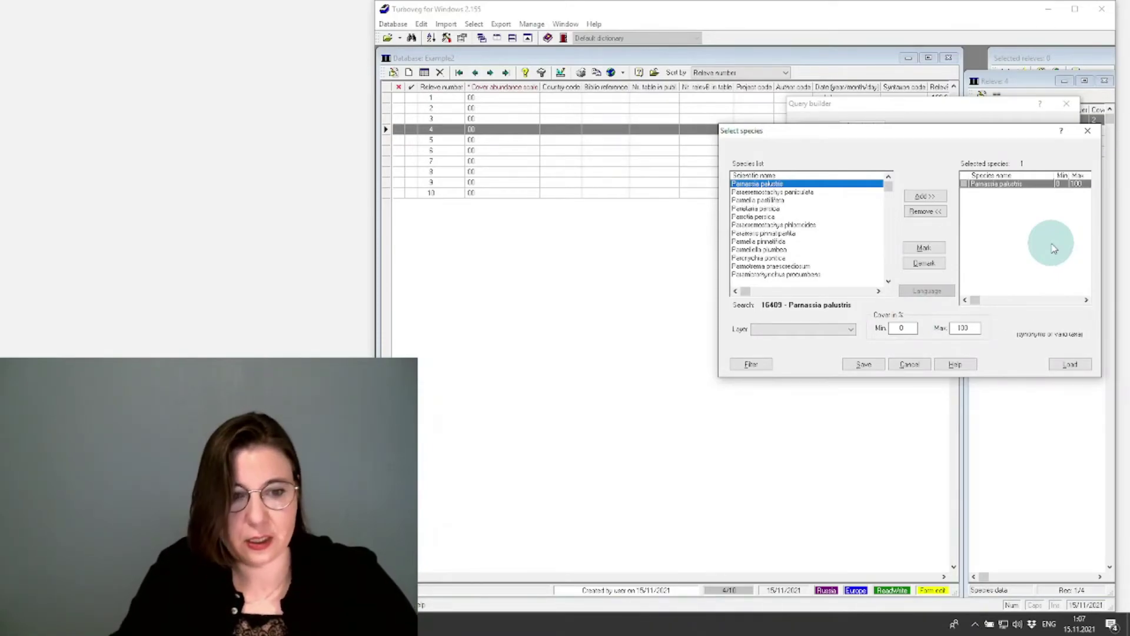
click(872, 365)
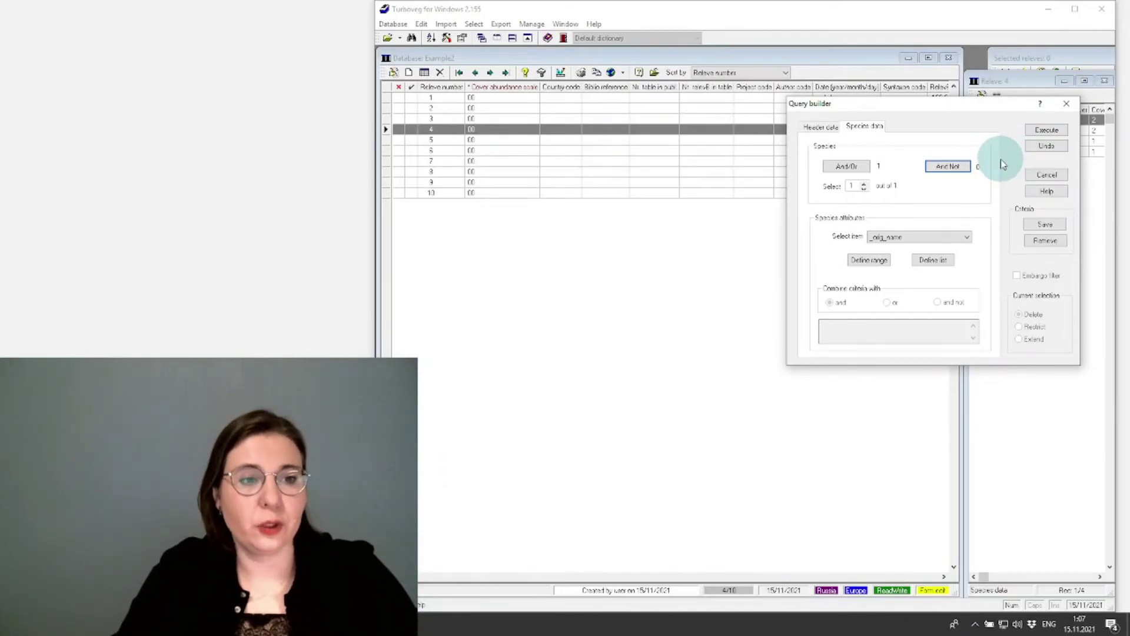
key(alt)
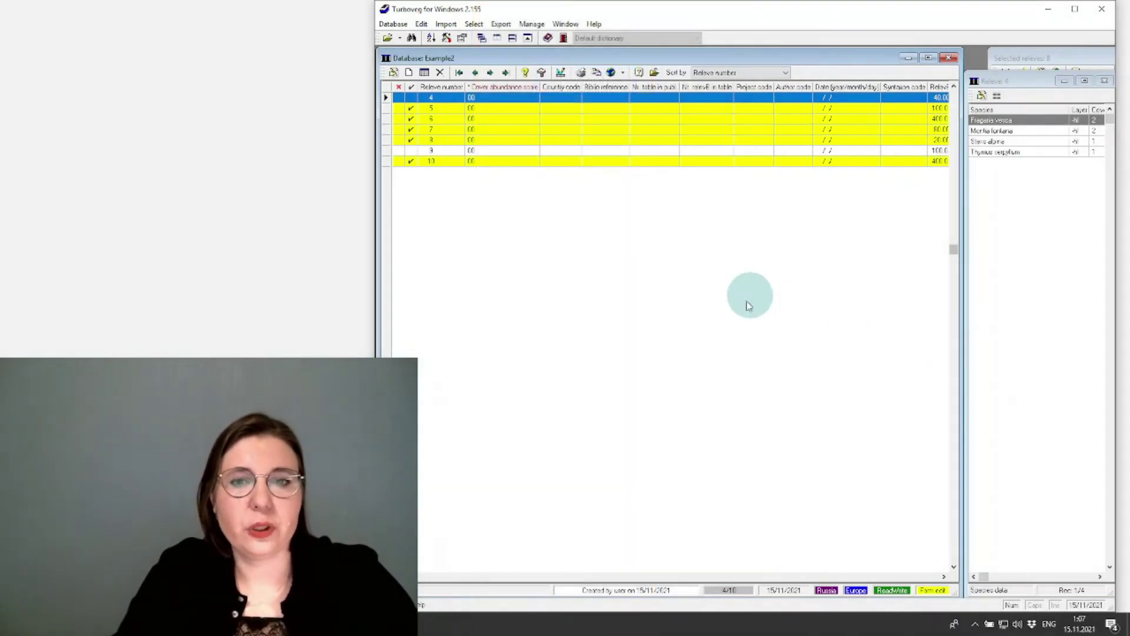
scroll(694, 341, up, 3)
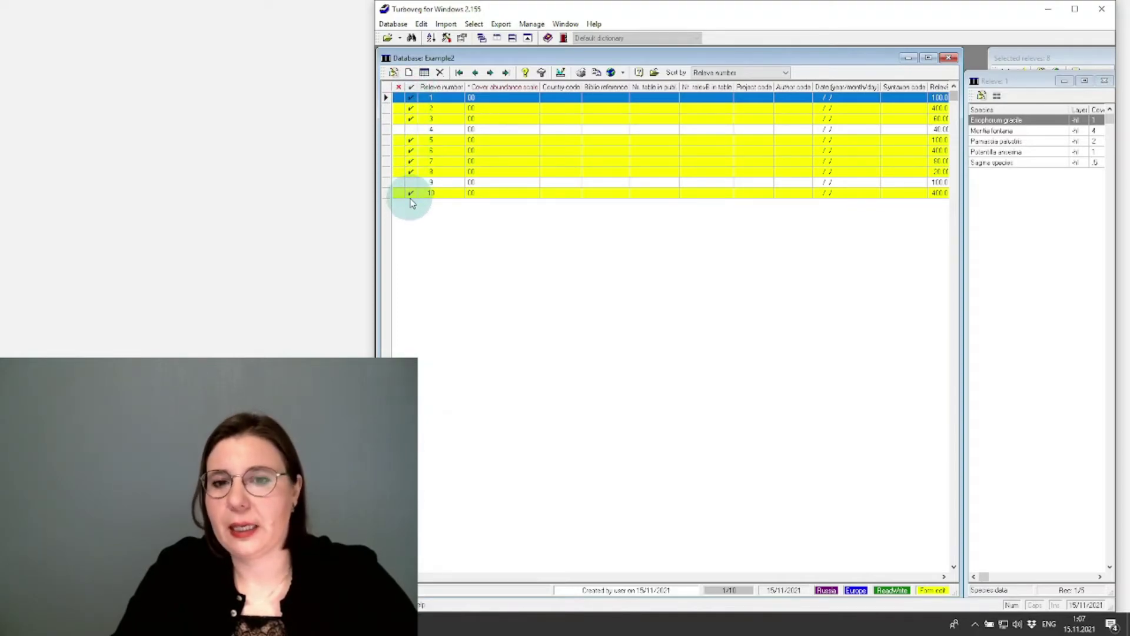
Go through the entries in the list of selected relevés, from relevé 1 to relevé 10.
click(1048, 57)
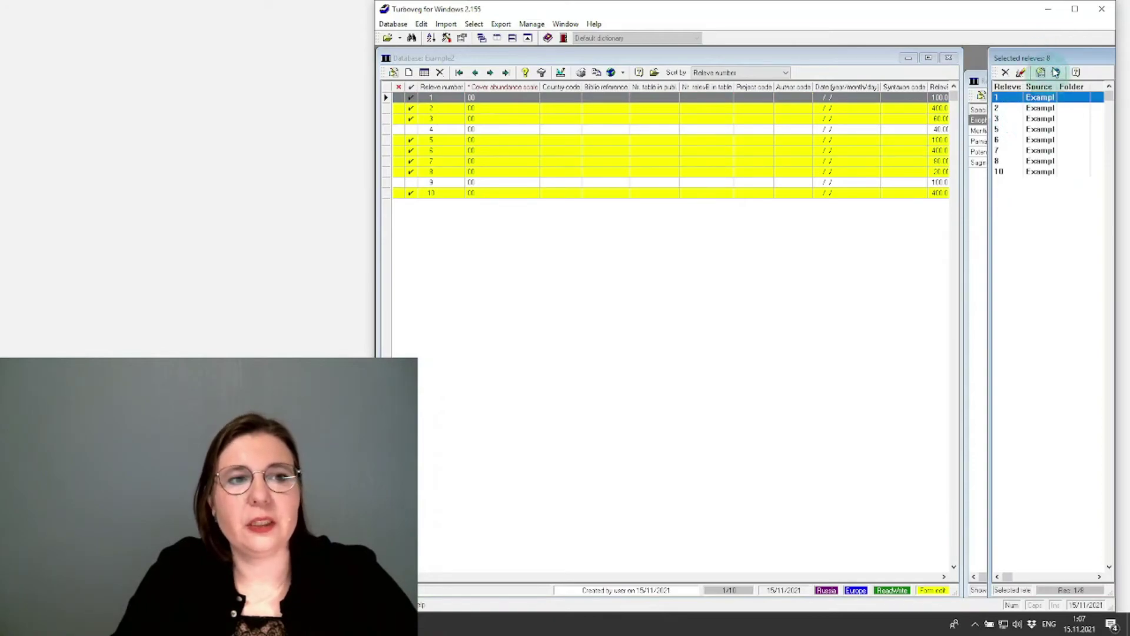
mouse_move(1058, 59)
mouse_down()
mouse_move(1030, 55)
mouse_move(1048, 58)
mouse_up()
click(1025, 97)
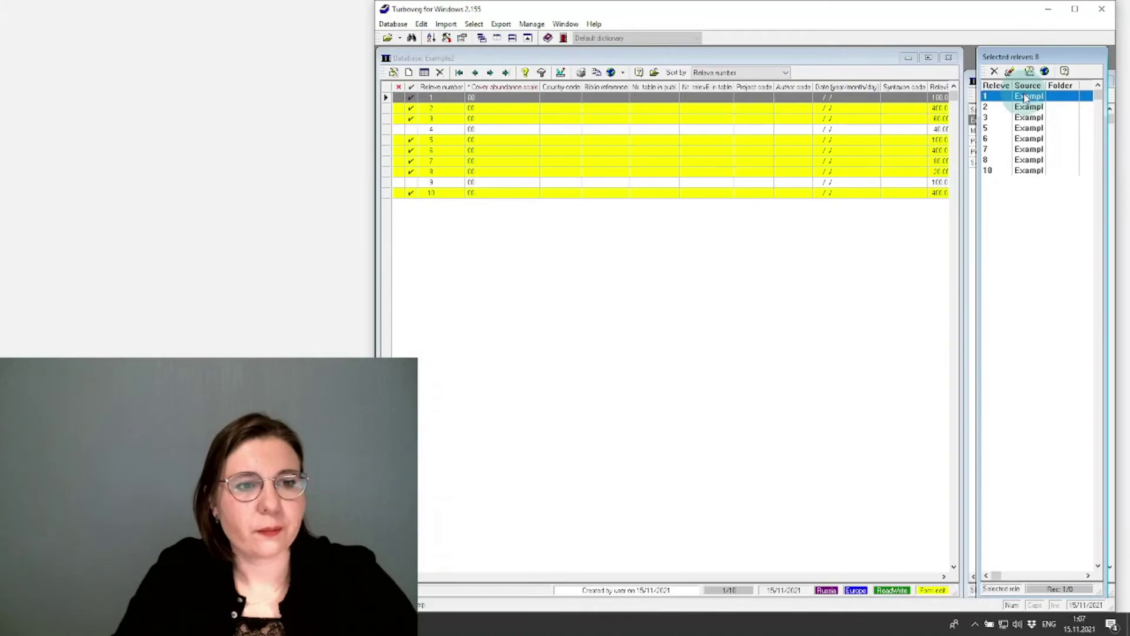
click(1028, 107)
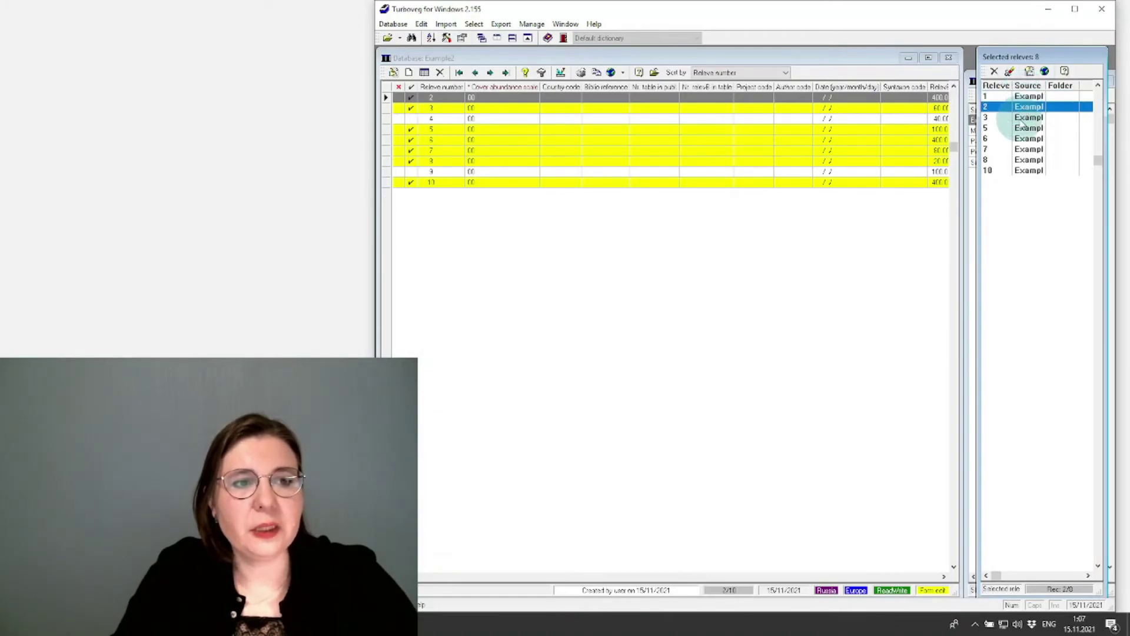
click(1027, 117)
click(1028, 128)
click(1028, 138)
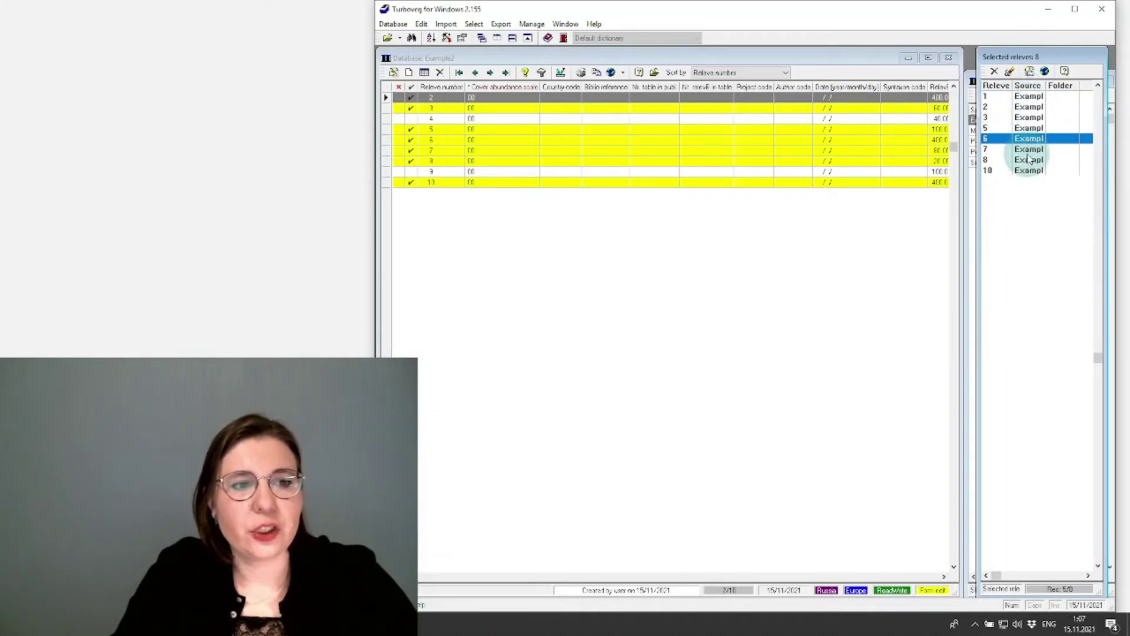
click(1029, 149)
click(1029, 160)
click(1028, 170)
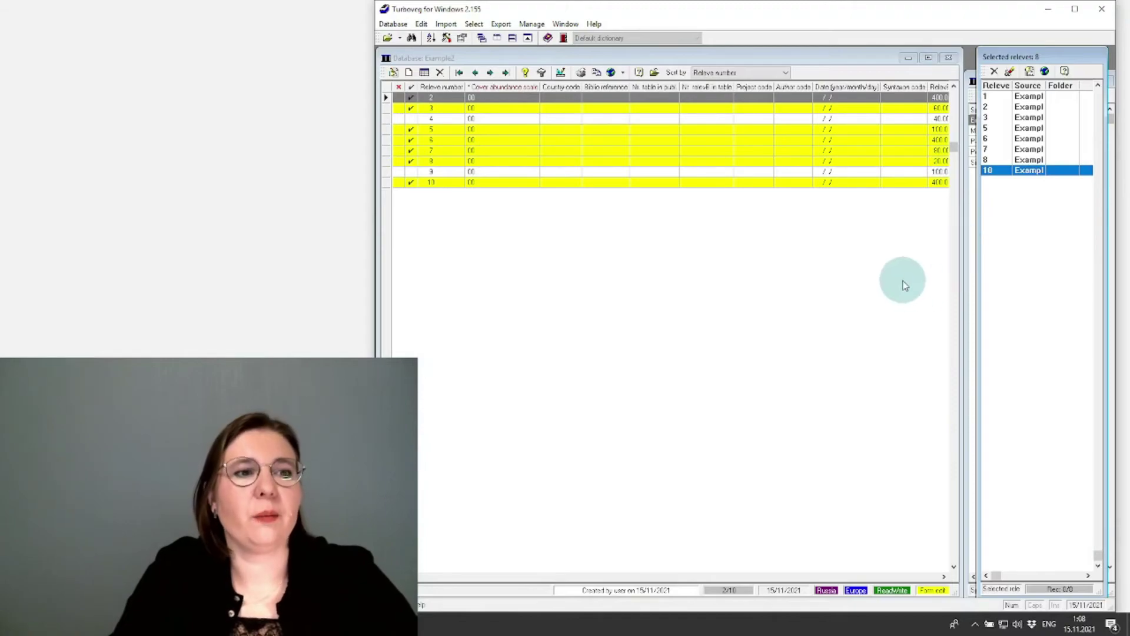
Examine the species lists of the highlighted relevés, such as 6, 8, 10 and 2, for Parnassia palustris.
click(973, 81)
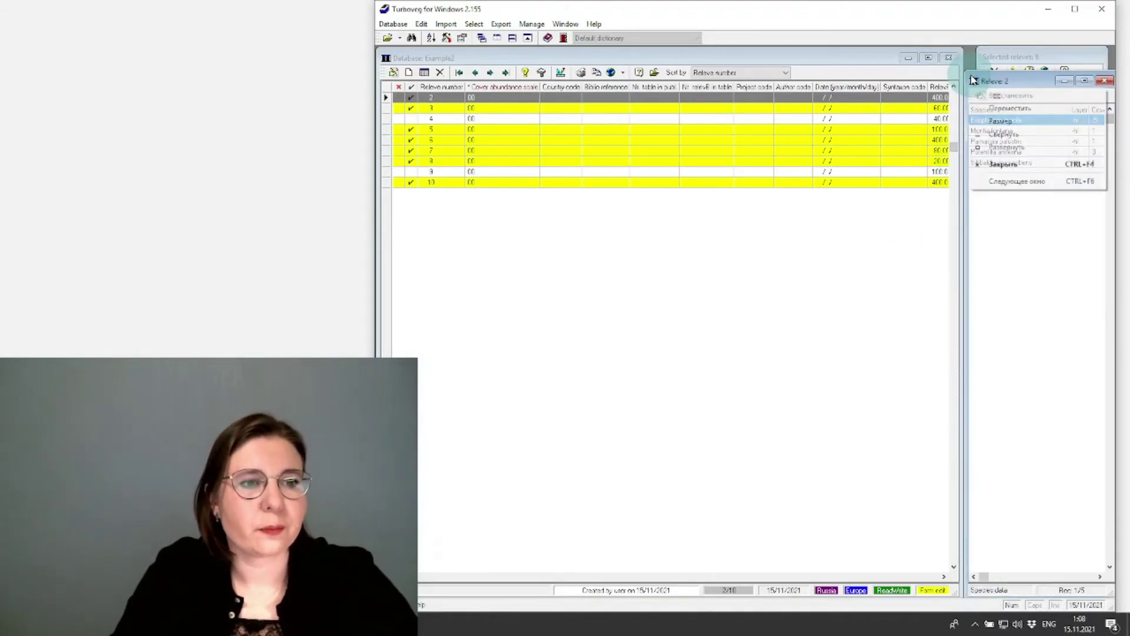
click(1029, 316)
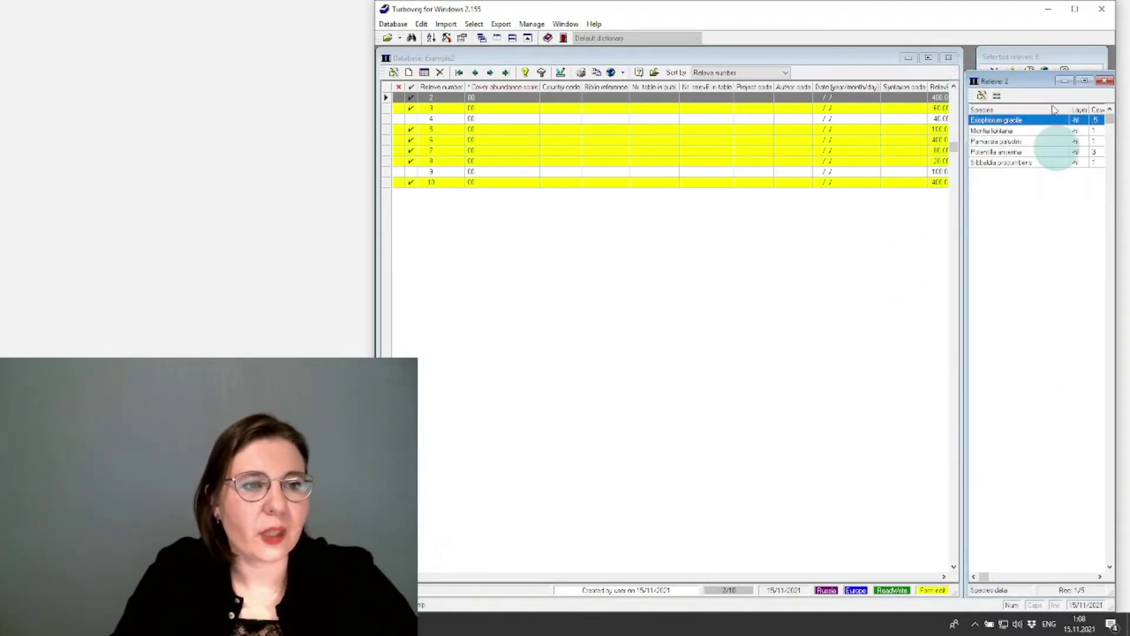
click(1054, 56)
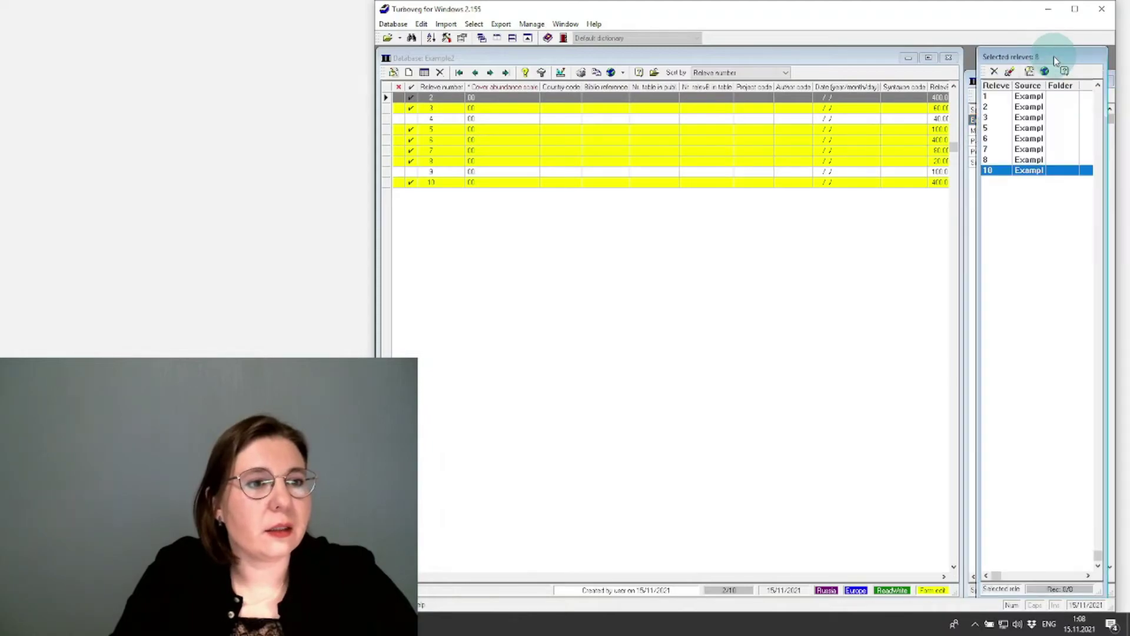
click(490, 109)
click(493, 129)
click(493, 140)
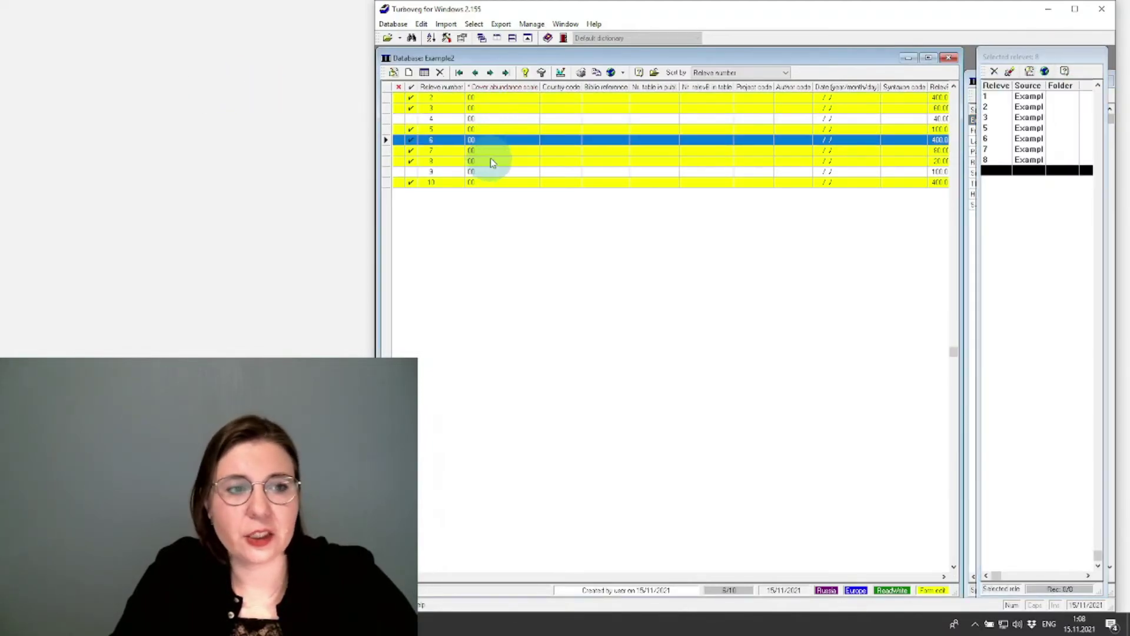
click(973, 80)
click(1096, 157)
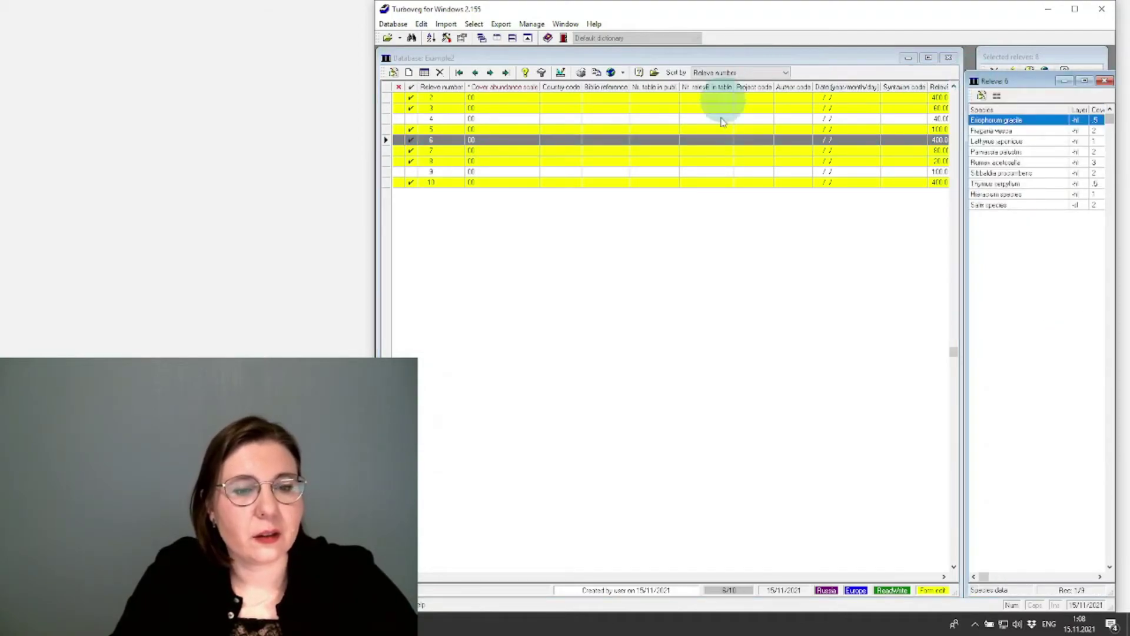
click(641, 153)
click(649, 165)
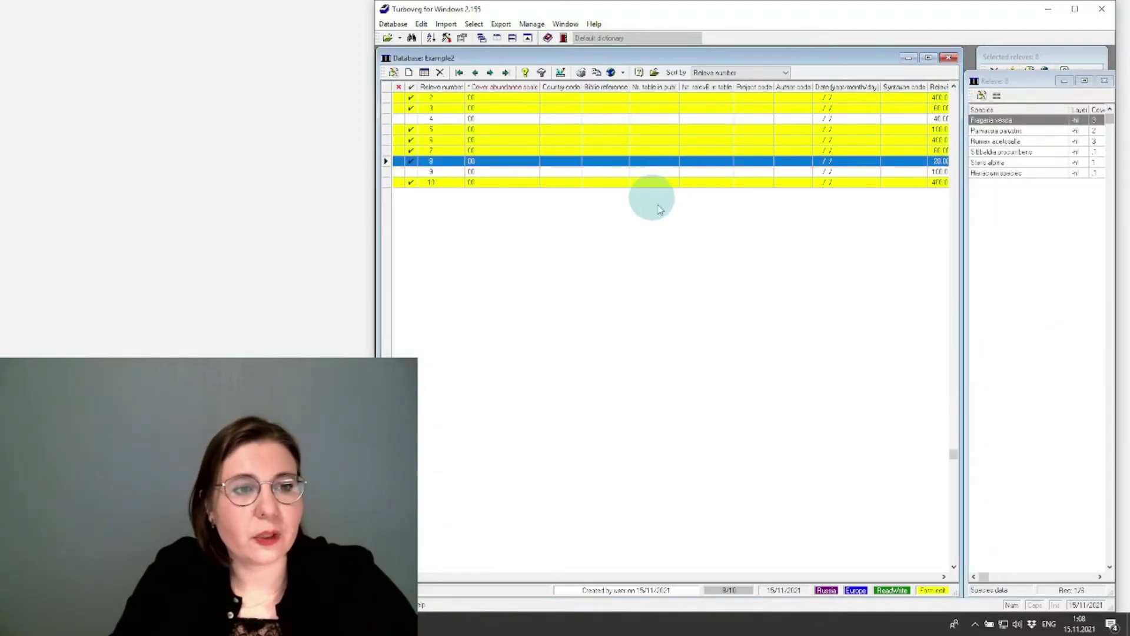
click(667, 183)
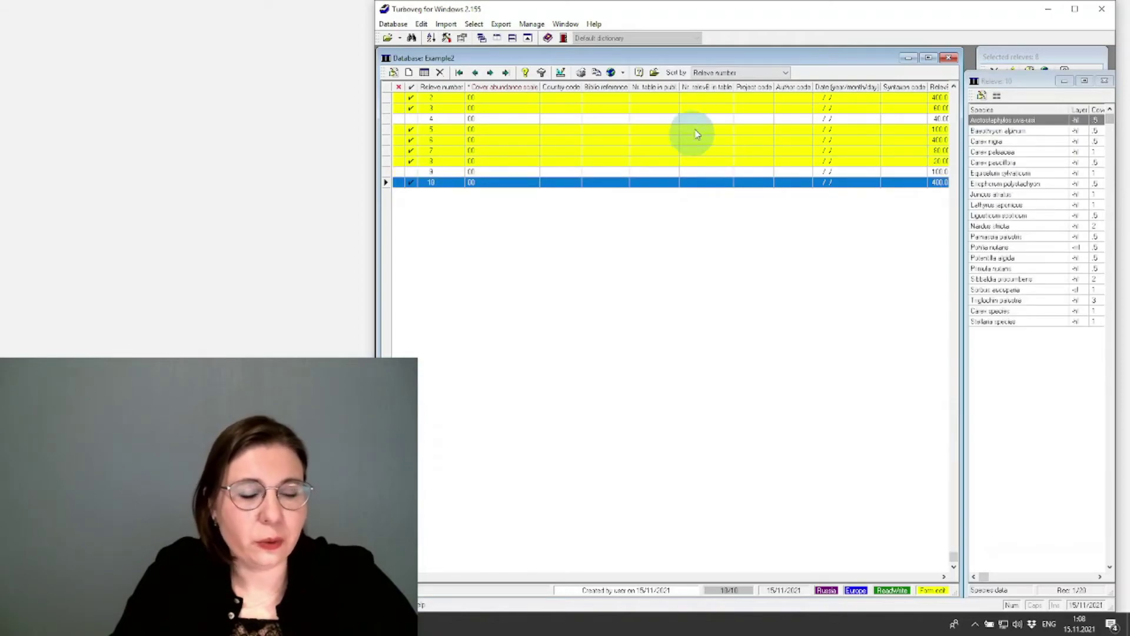
click(701, 98)
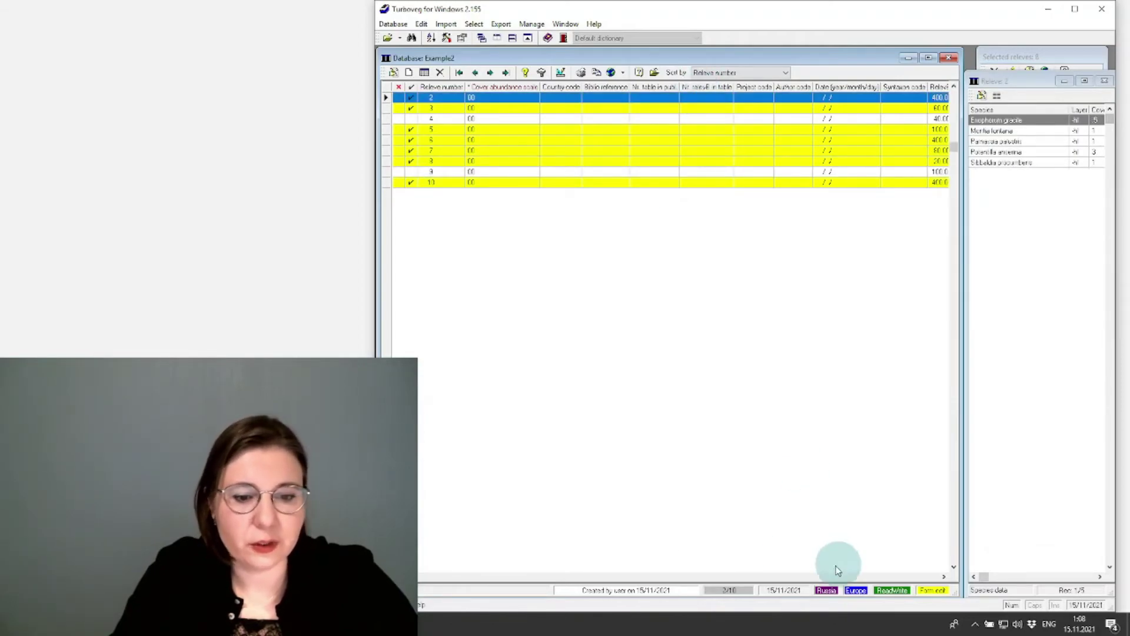
Examine the aspect, slope and layer cover columns of the relevés selected by the query.
click(480, 577)
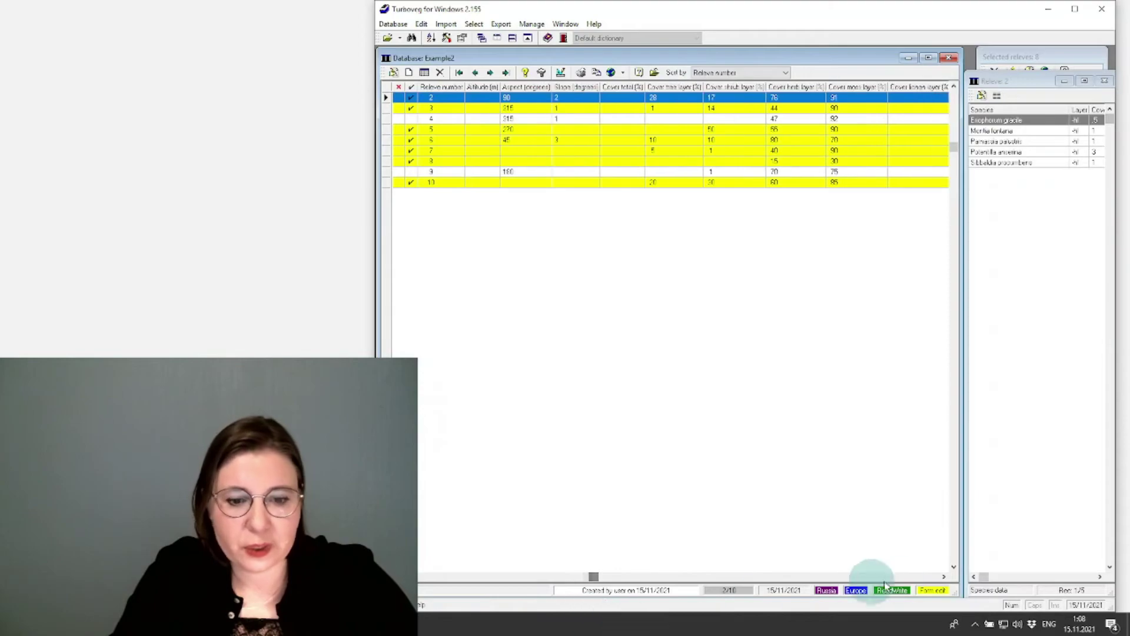
click(944, 577)
click(944, 577)
click(944, 577)
click(944, 577)
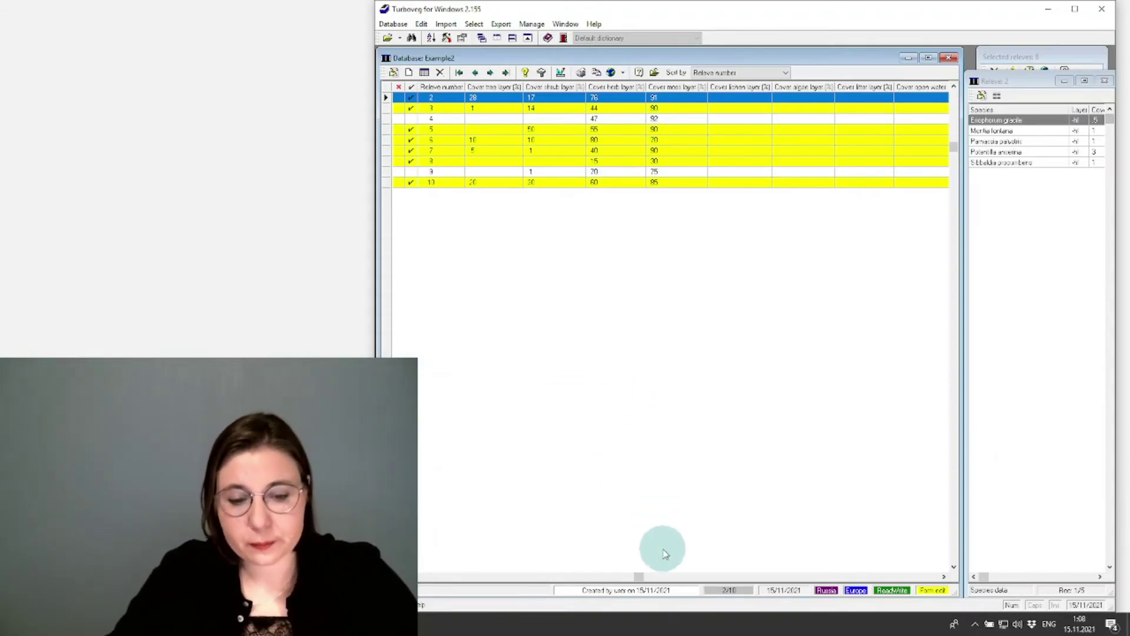
Start a new query on the Example2 database and look at the And/Or and And Not species selections without choosing any species.
drag(643, 580, 421, 568)
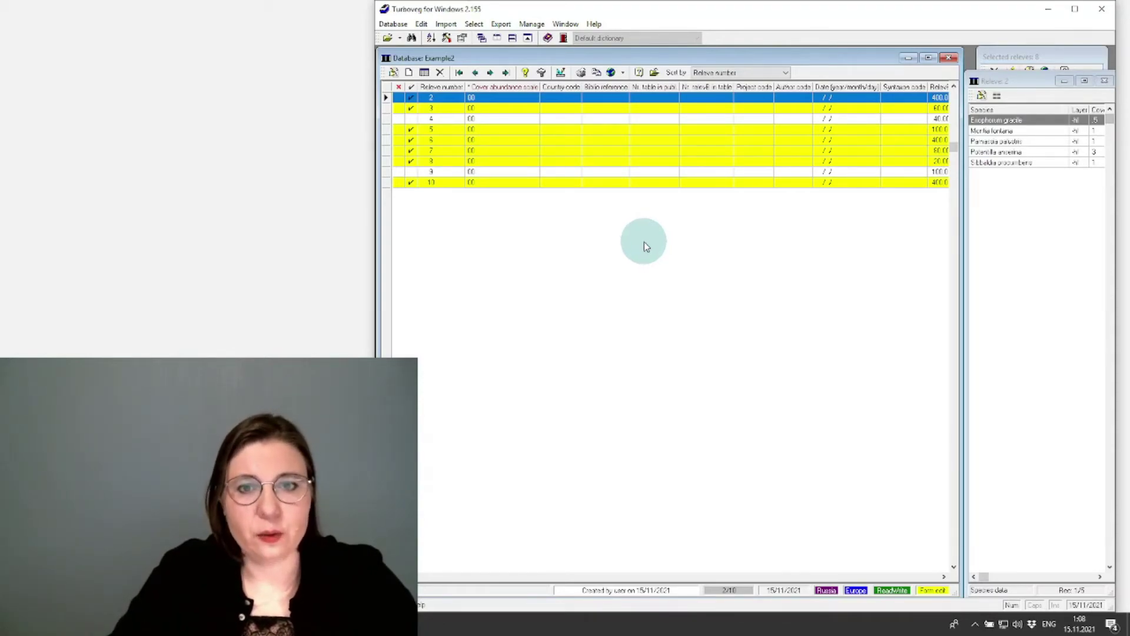
click(525, 72)
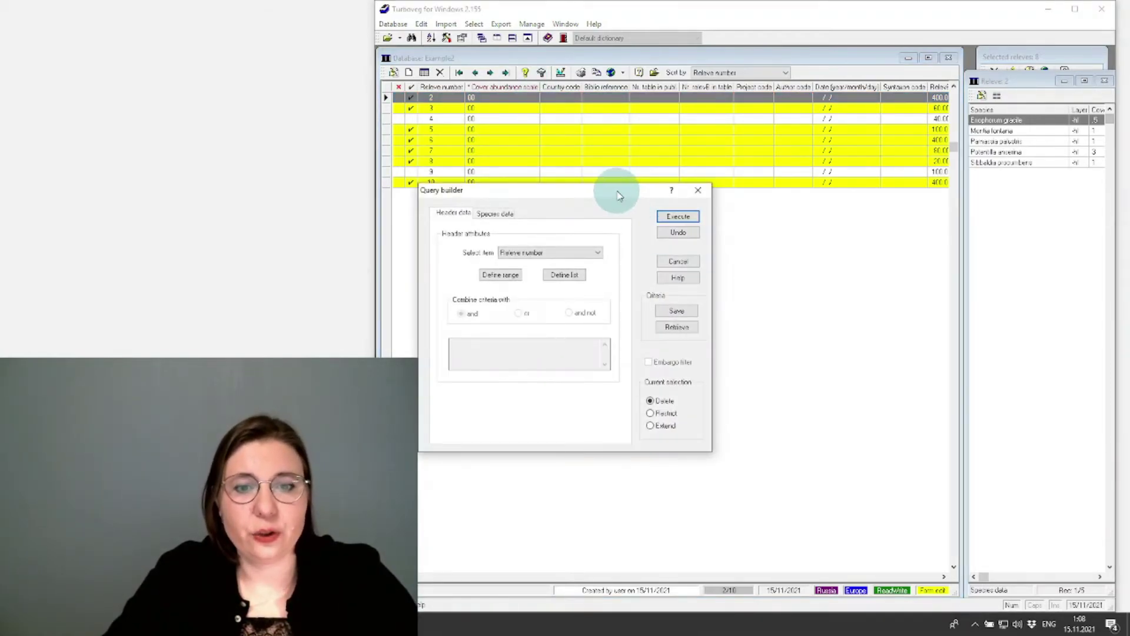
drag(621, 194, 980, 125)
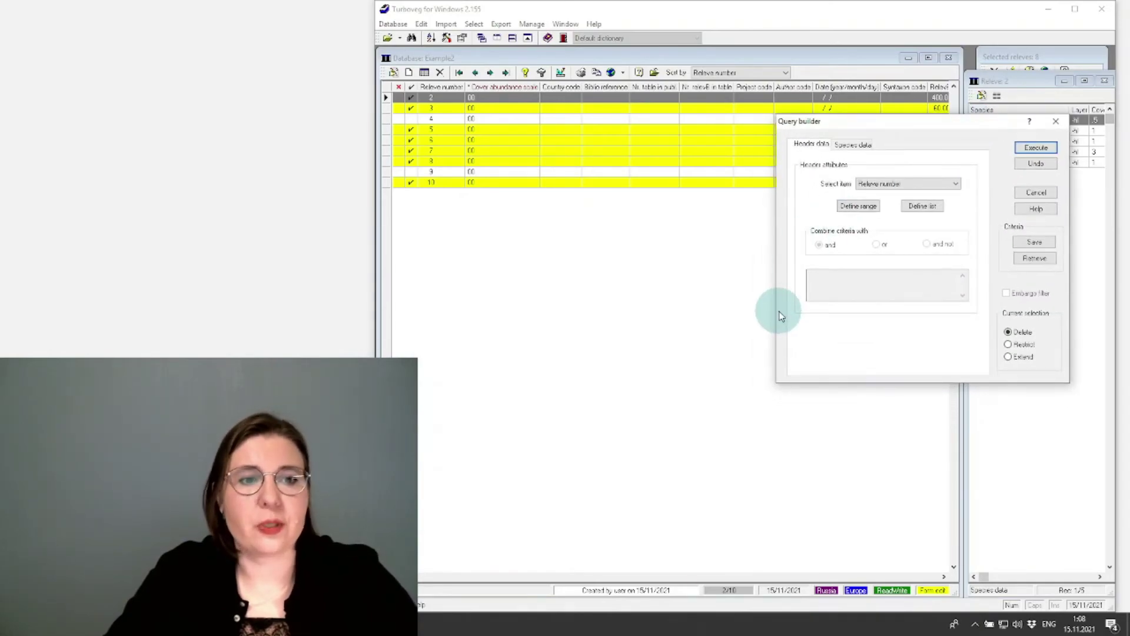
click(851, 144)
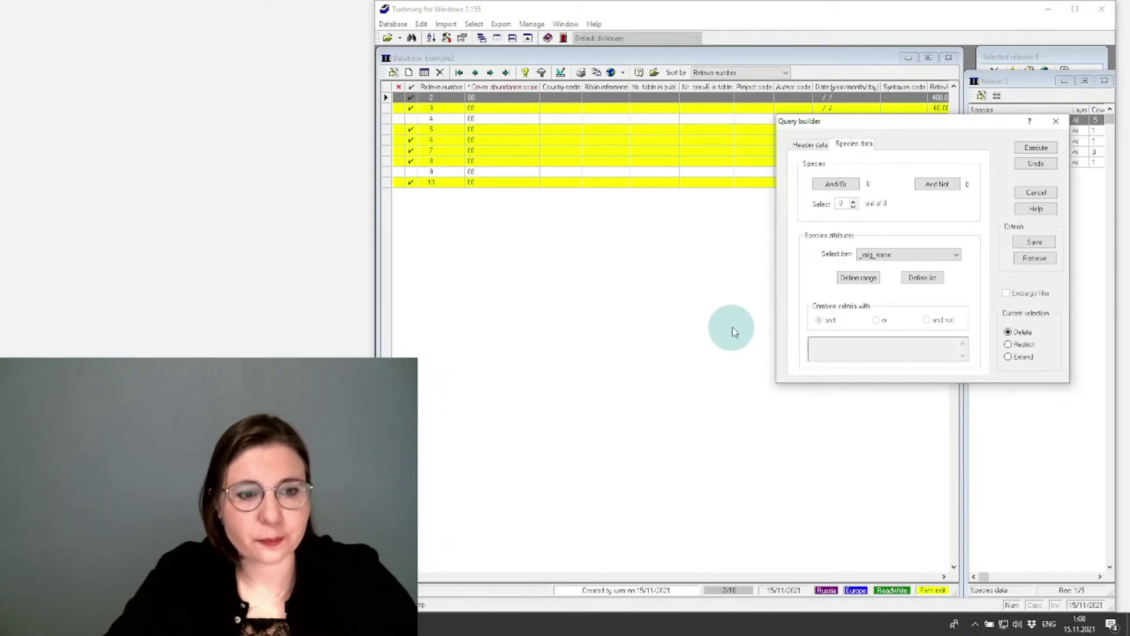
click(834, 185)
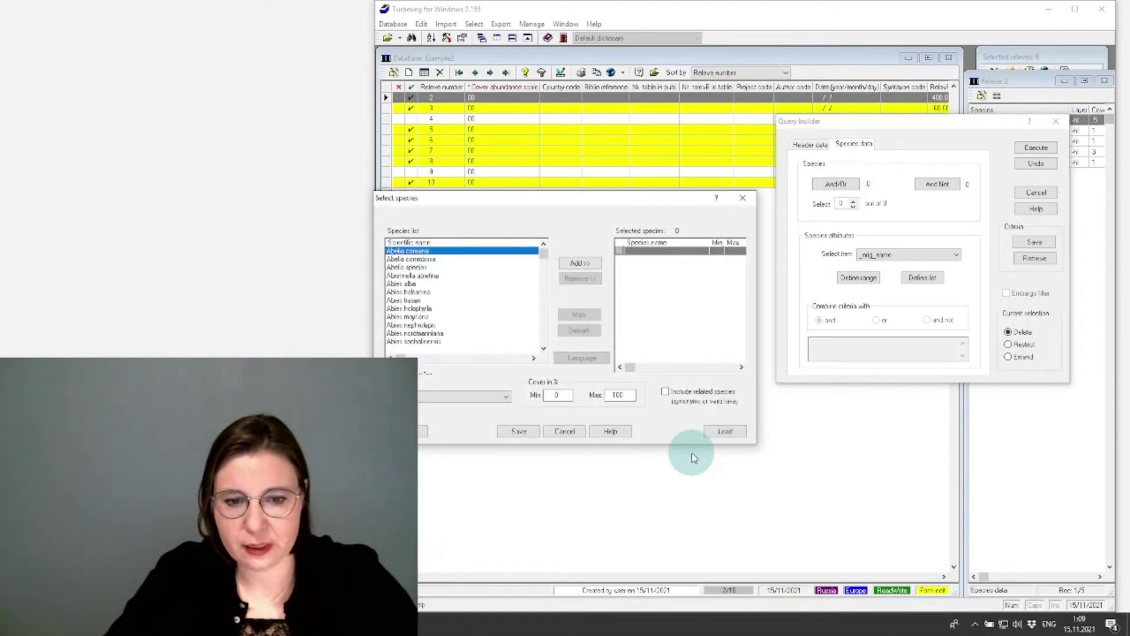
click(743, 200)
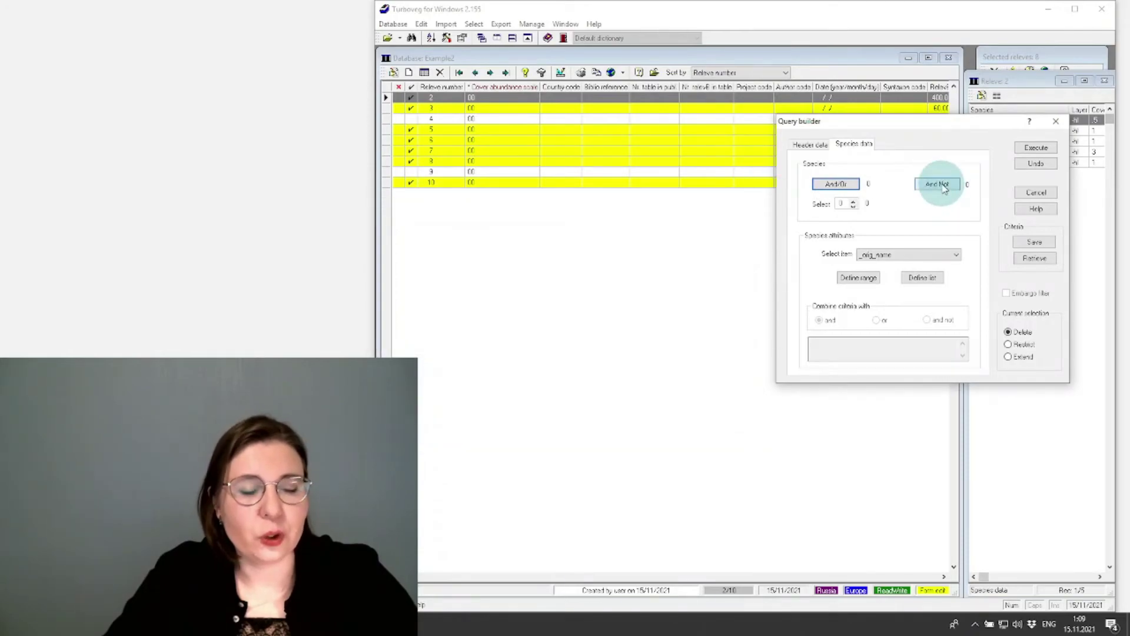
click(941, 184)
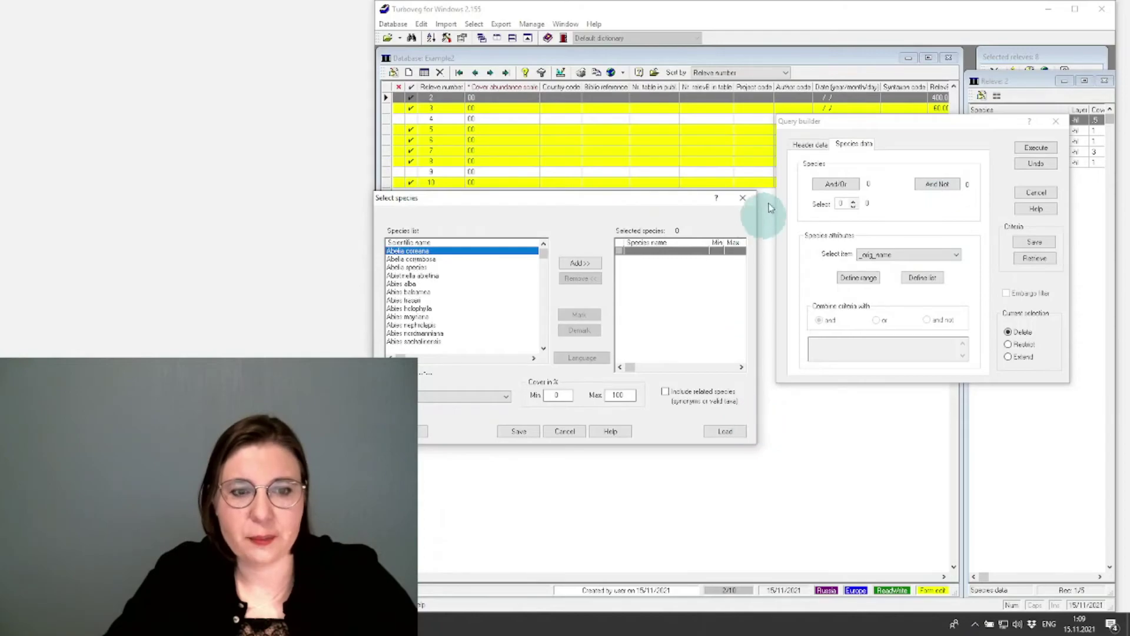
click(743, 198)
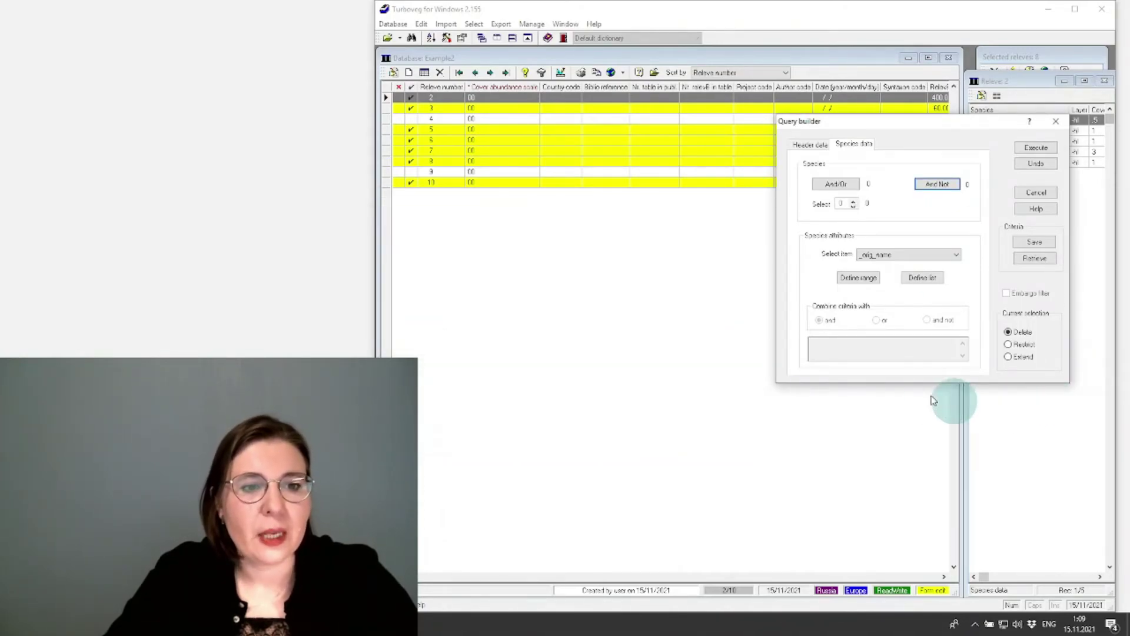
Choose Cover tree layer (%) as the query's header attribute and try a range with both limits at 0.
click(802, 146)
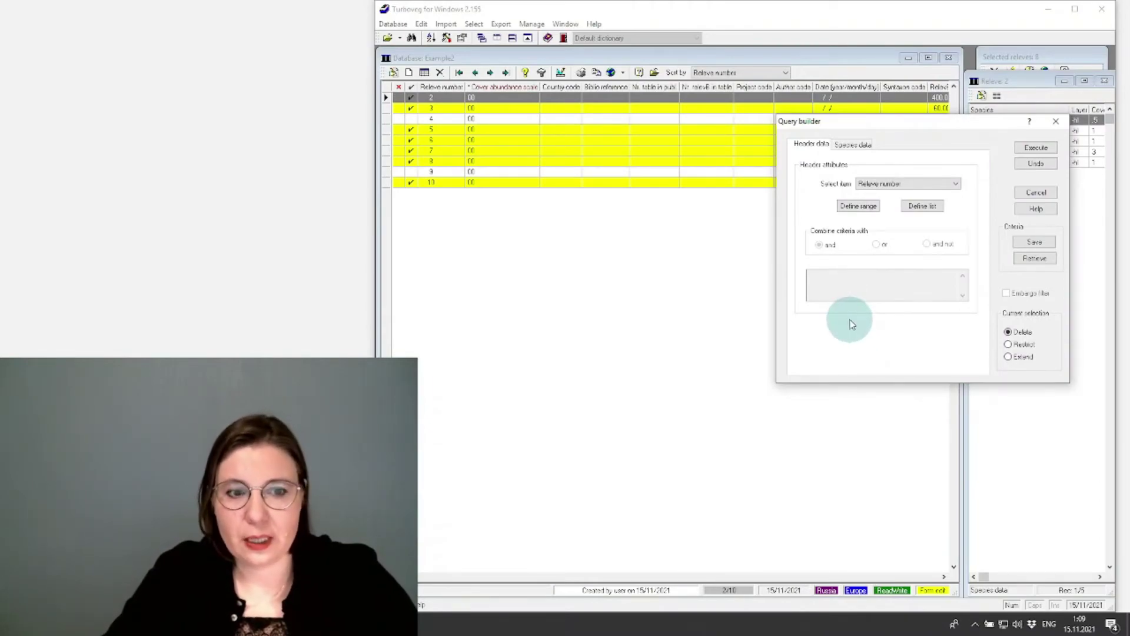
click(956, 185)
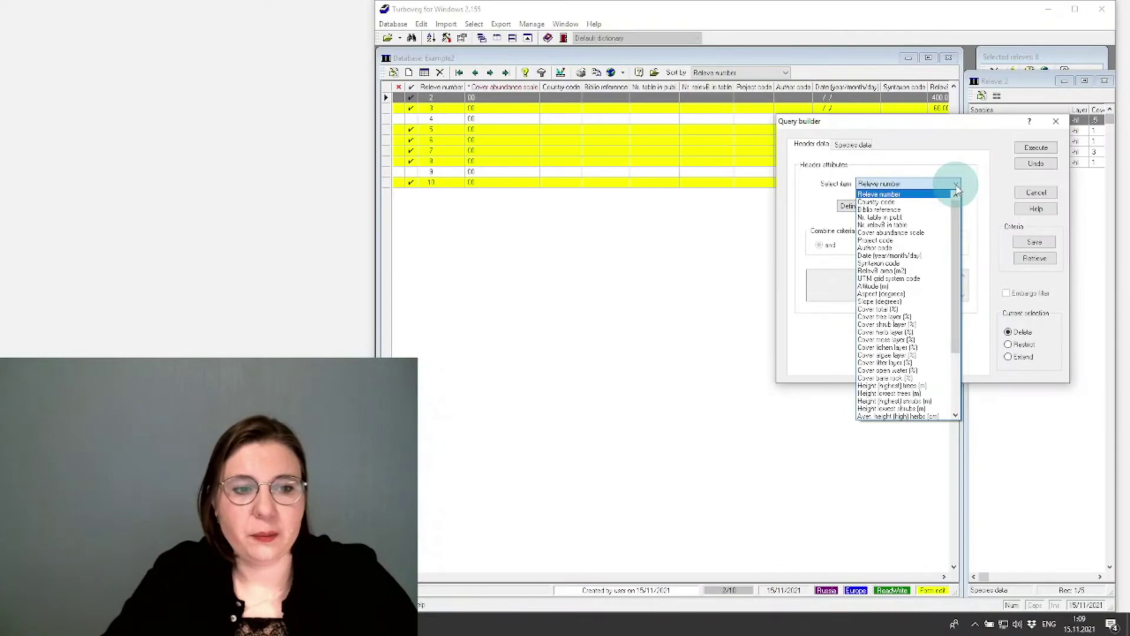
click(941, 320)
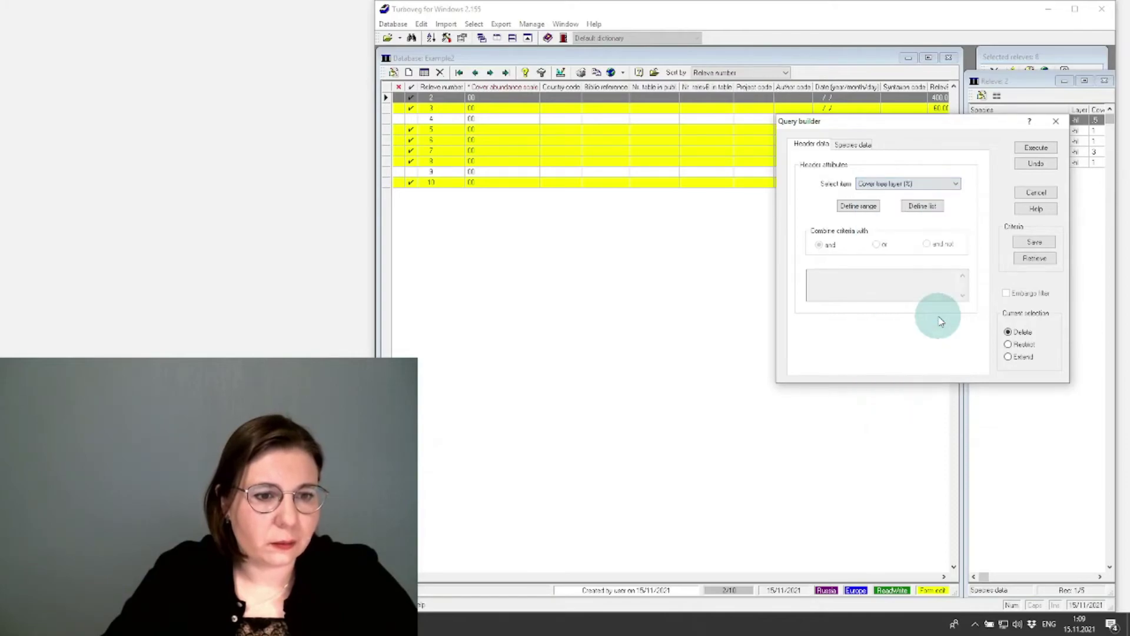
click(869, 211)
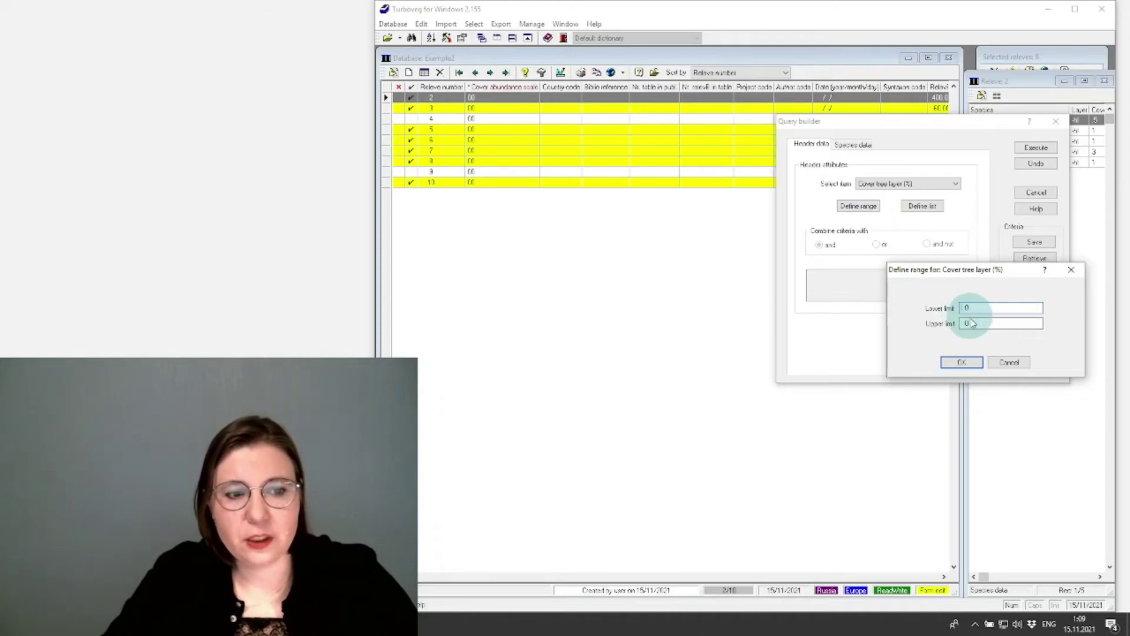
click(972, 323)
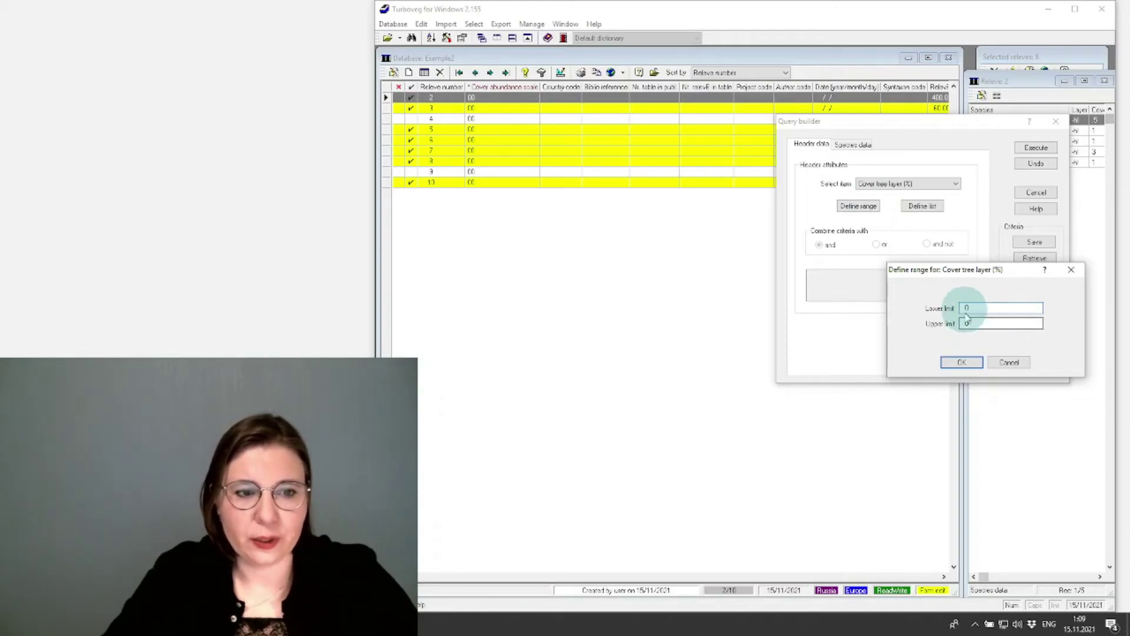
click(963, 366)
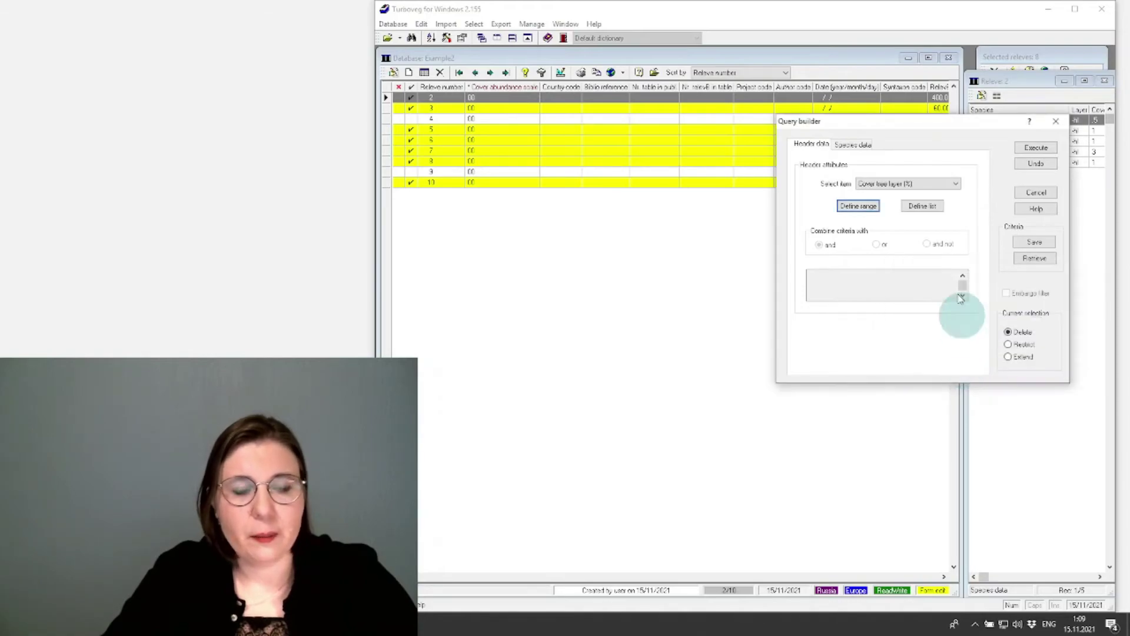
Define a value list containing 0 for Cover tree layer (%) and execute the query.
click(922, 207)
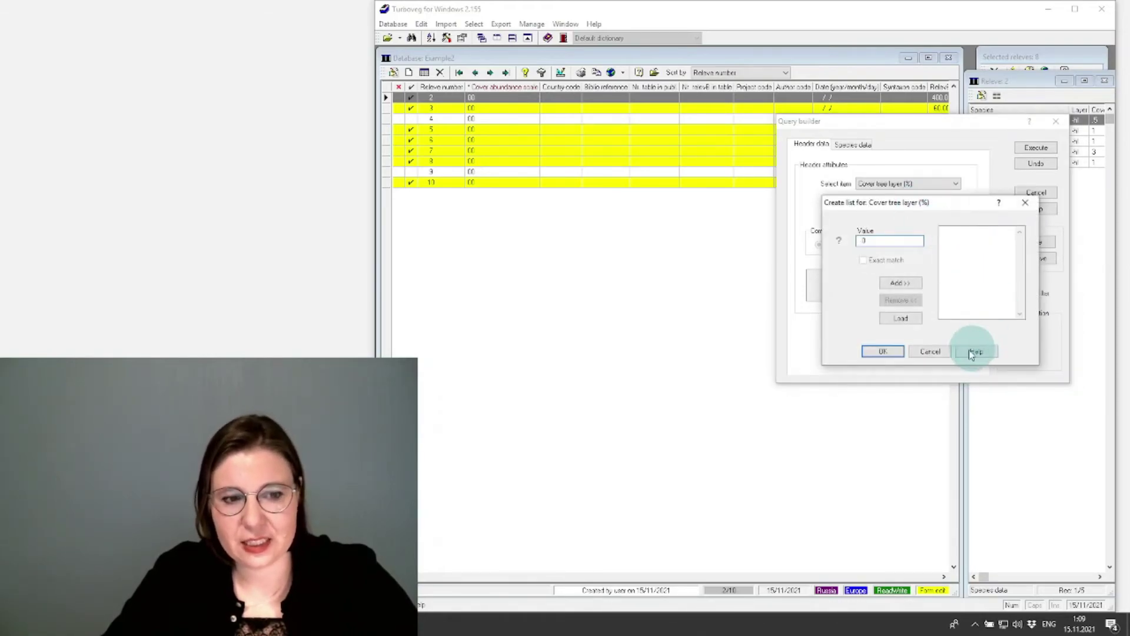
click(930, 352)
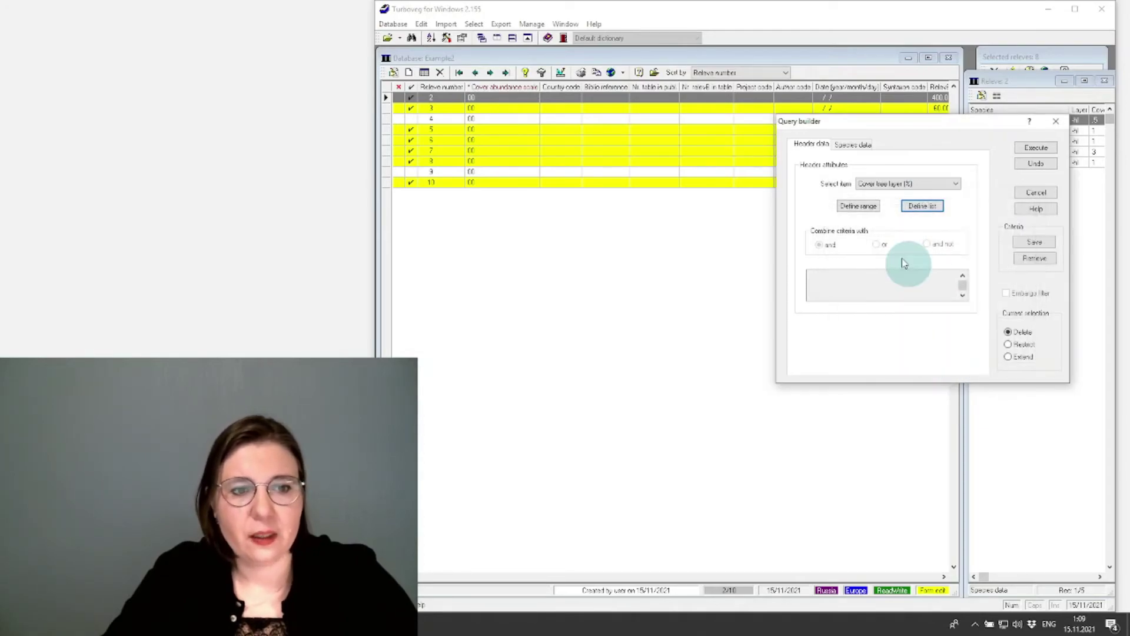
click(923, 208)
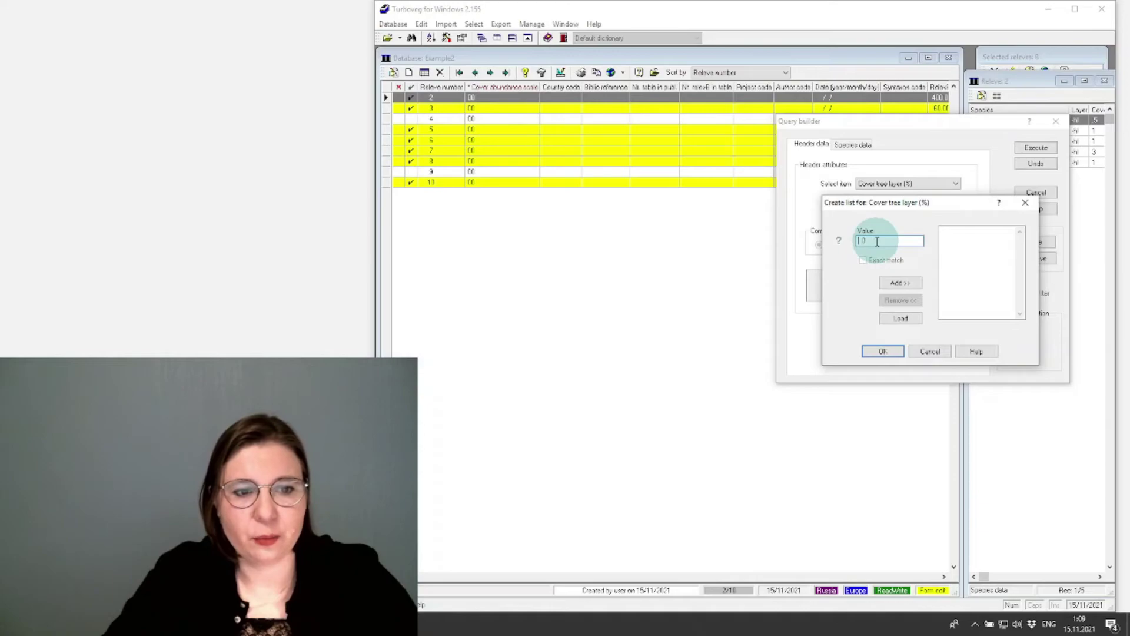
click(932, 352)
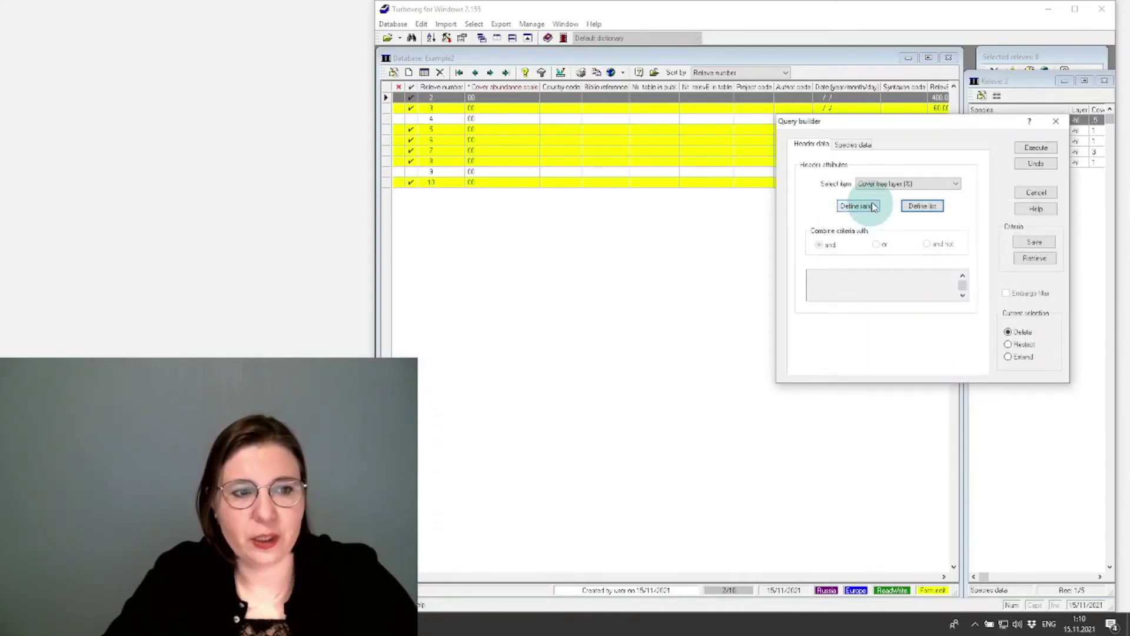
click(841, 264)
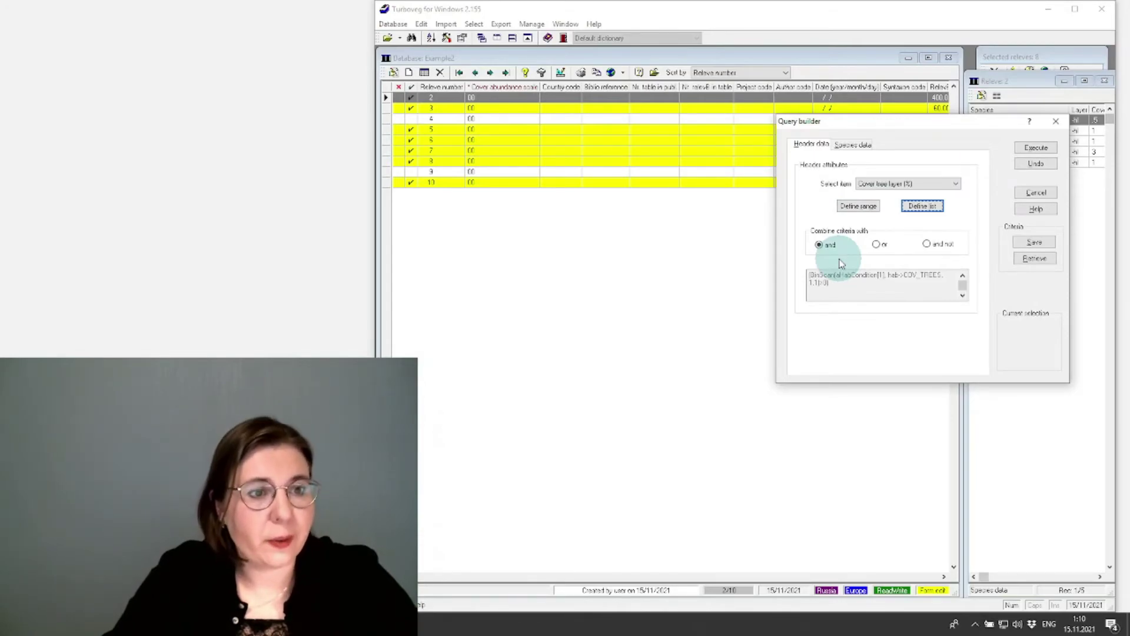
key(Return)
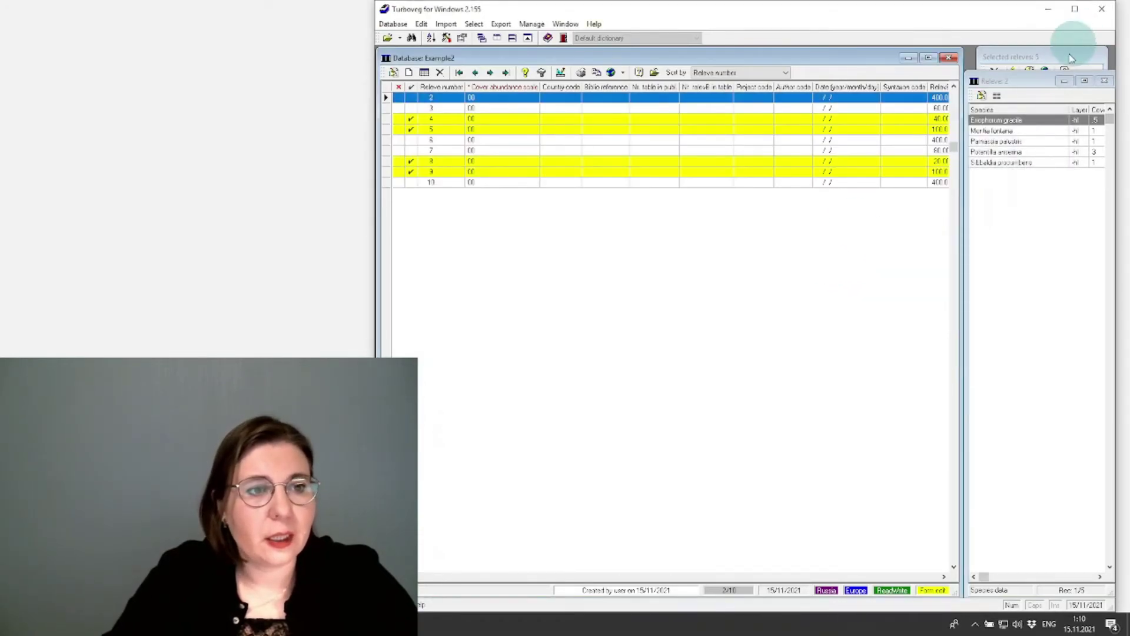
Check the list of selected relevés and the tree layer cover in the header data of relevé 4.
click(1070, 56)
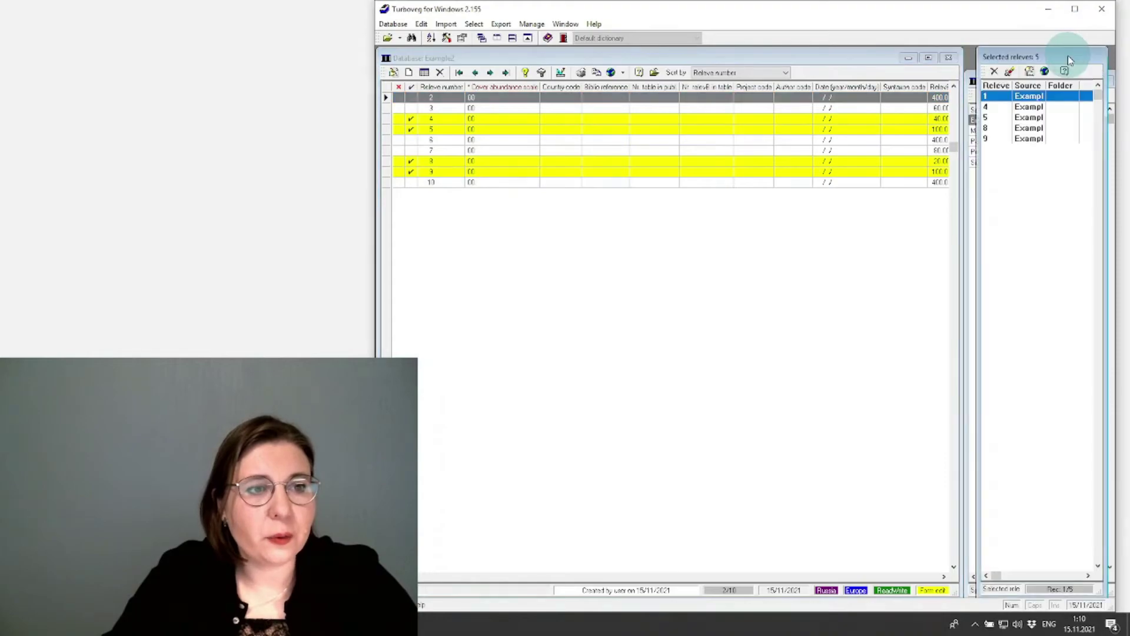
double_click(581, 118)
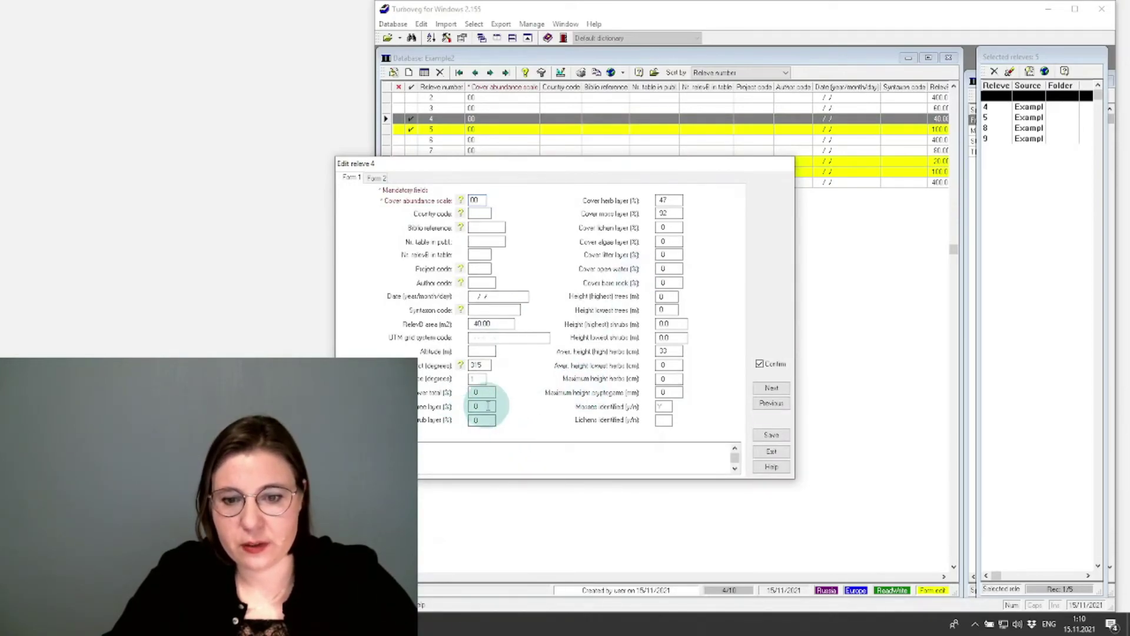
drag(596, 163, 866, 77)
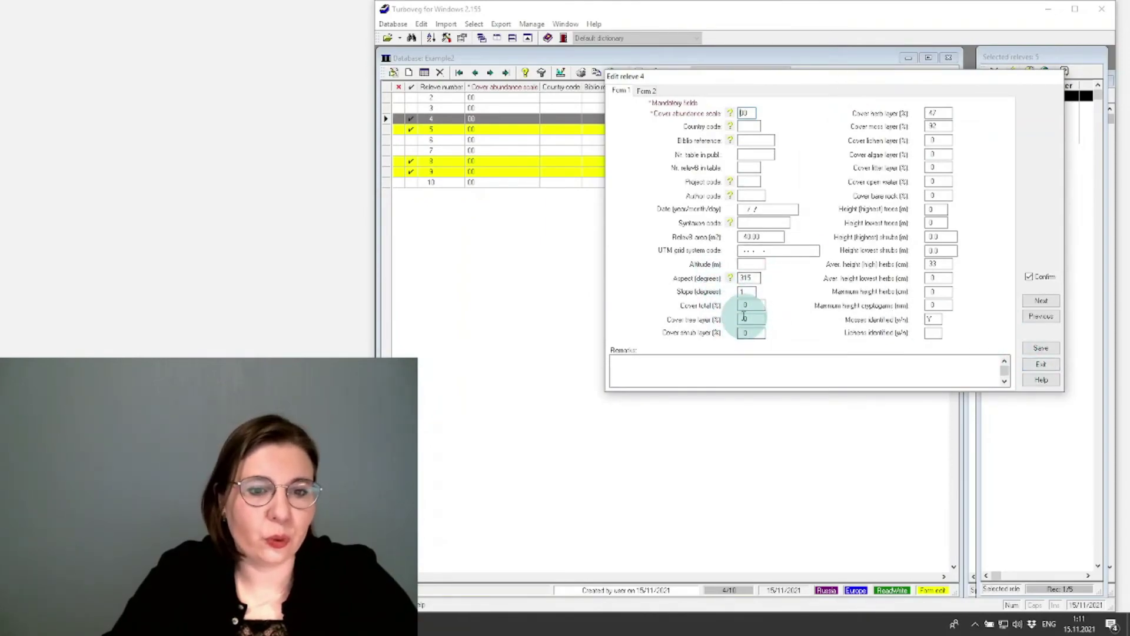
click(1041, 364)
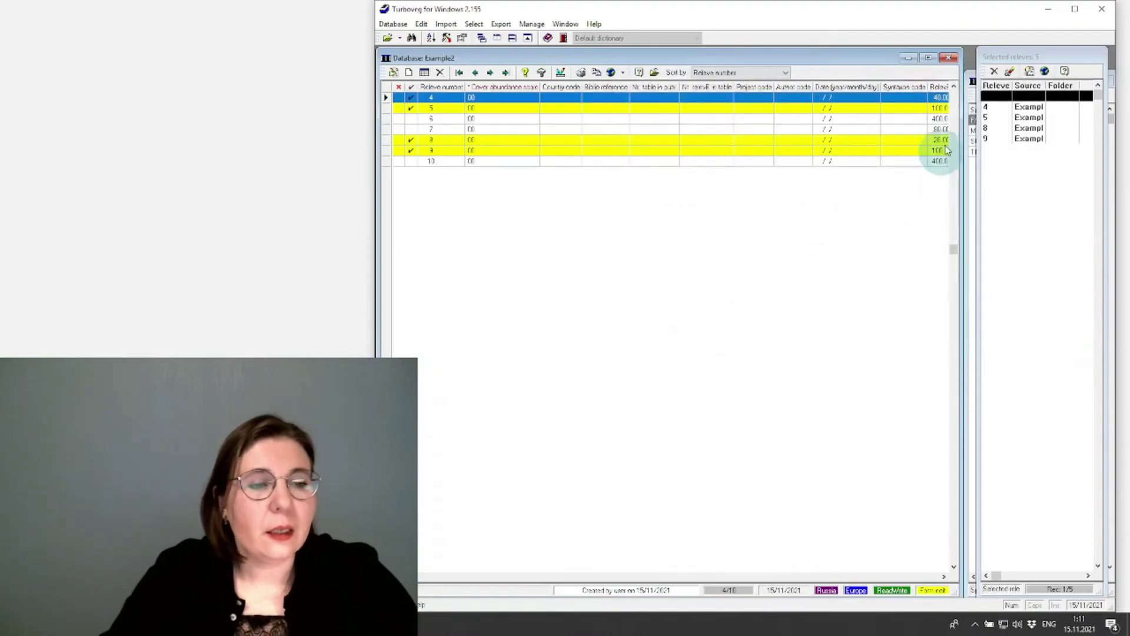
click(973, 80)
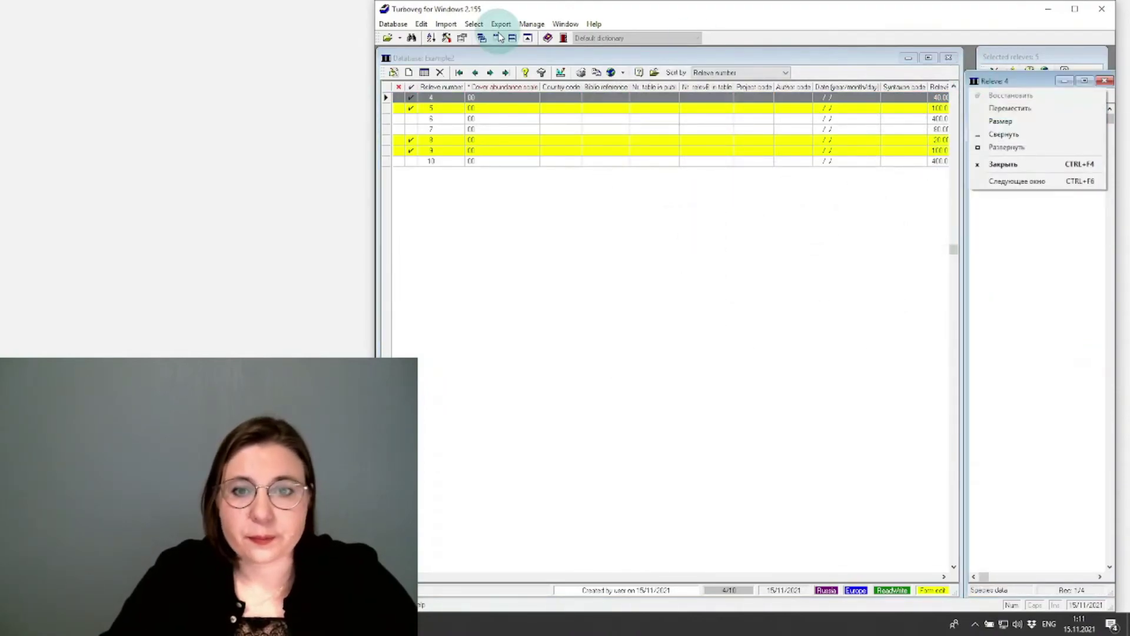
Rebuild the Cover tree layer (%) list criterion with 0 accepted as an empty argument, and close the query builder without executing it.
click(525, 72)
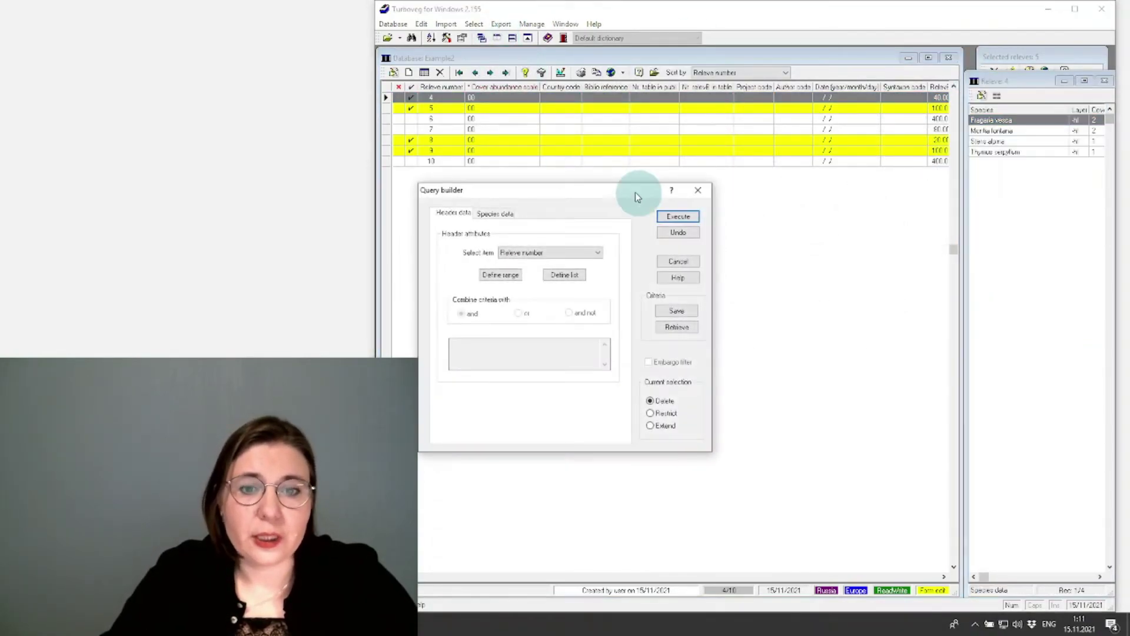
drag(619, 196, 983, 79)
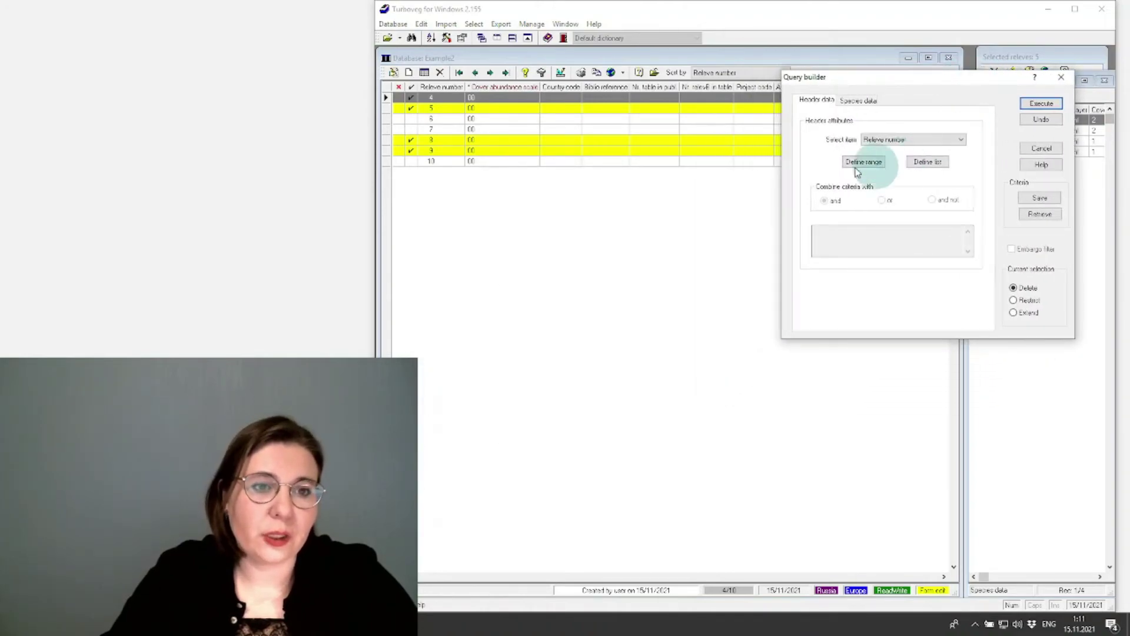
click(960, 140)
click(926, 274)
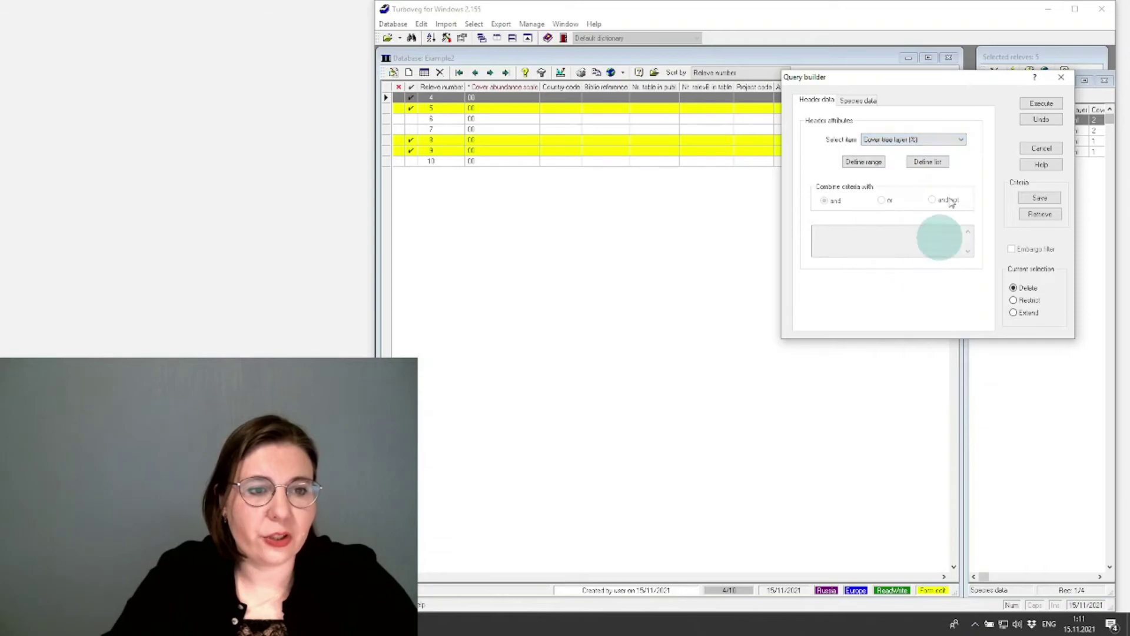
click(930, 162)
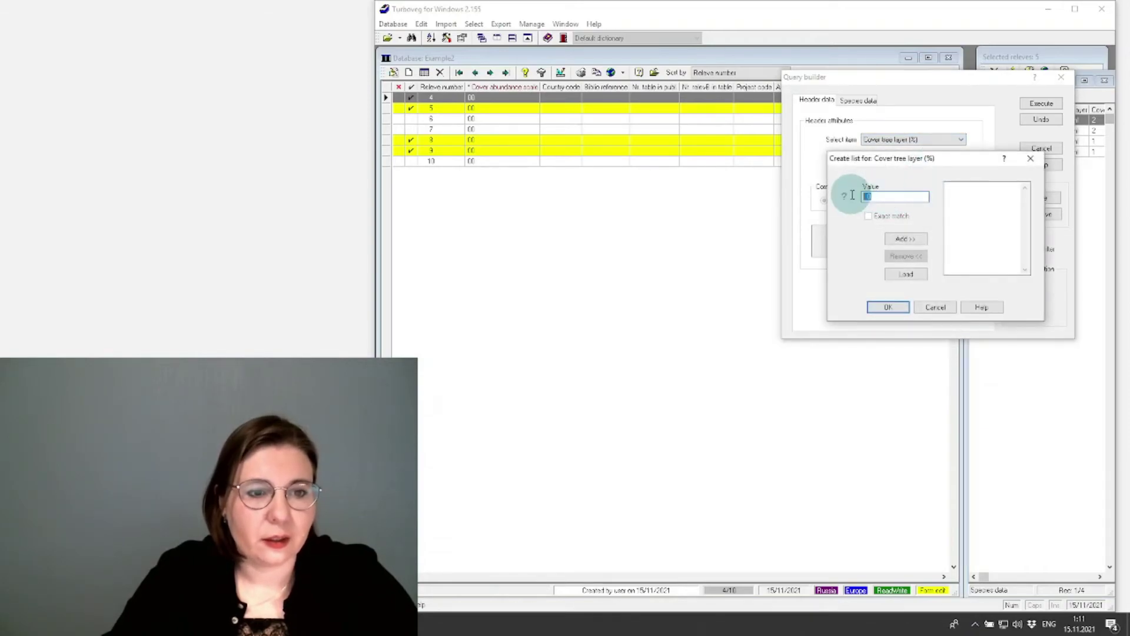
click(911, 240)
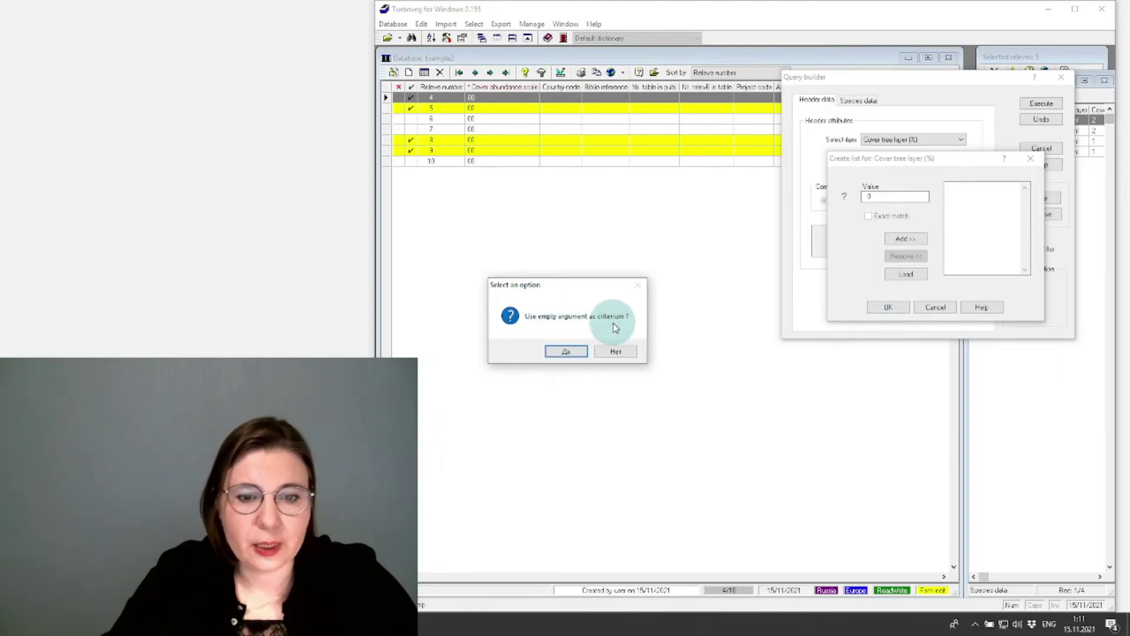
click(565, 351)
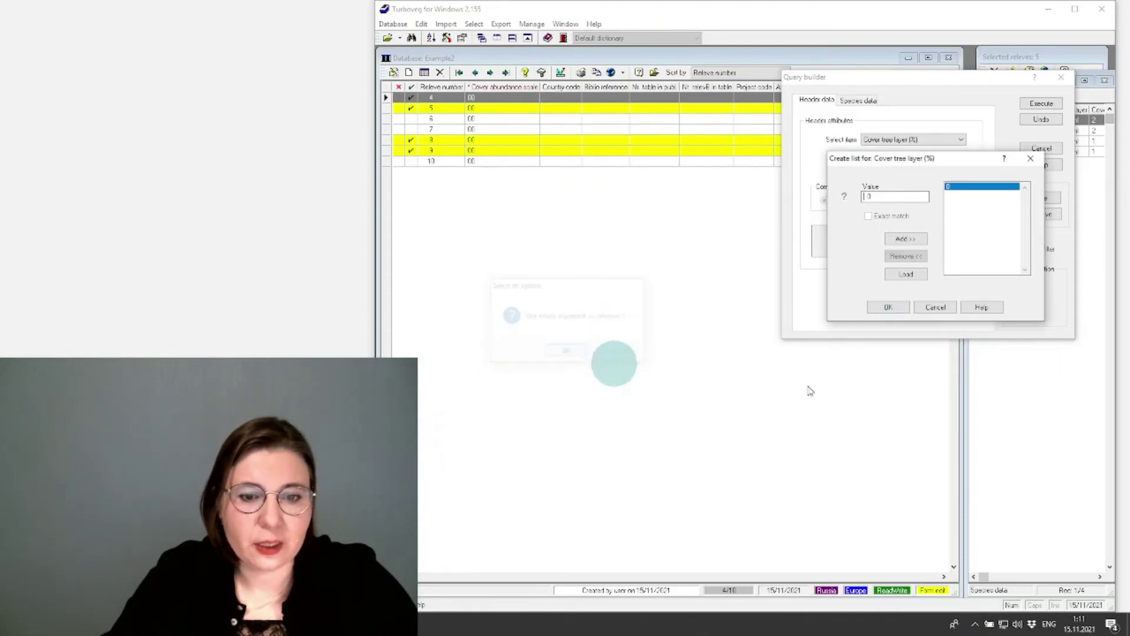
click(887, 308)
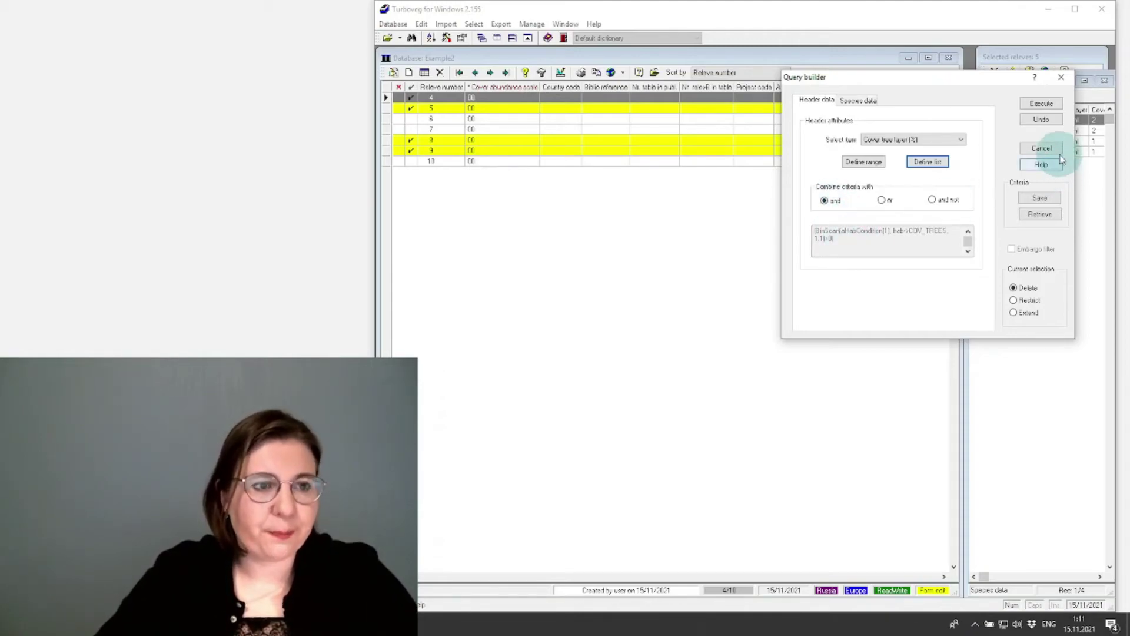
click(1062, 78)
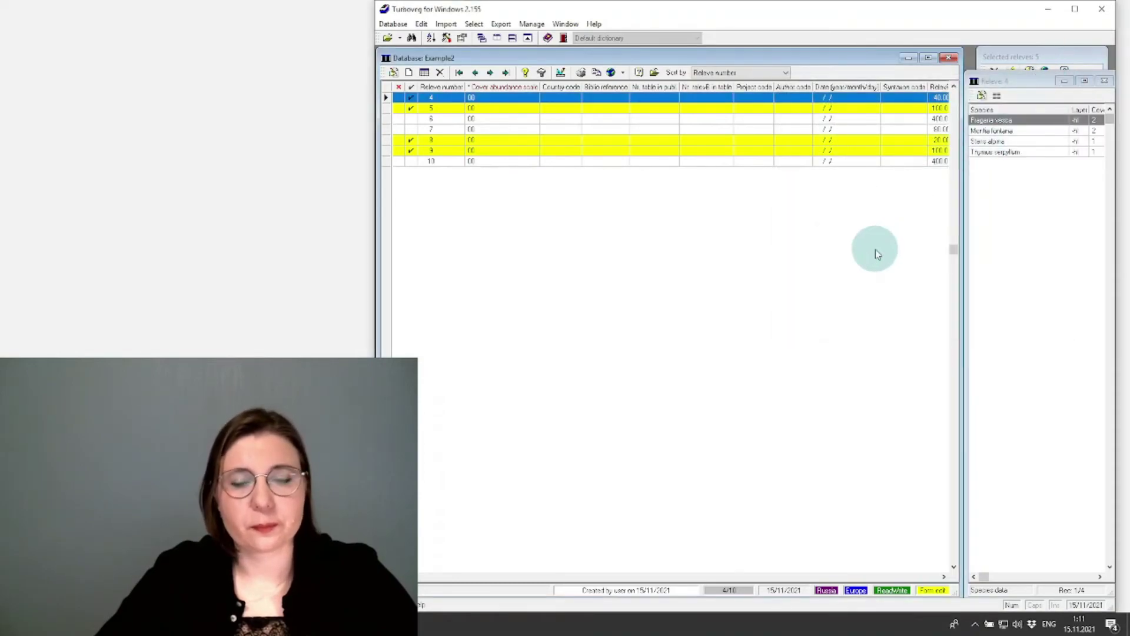
Add relevés 1, 2, 3 and 6 to the selection and deselect relevés 4 and 5.
scroll(518, 267, up, 3)
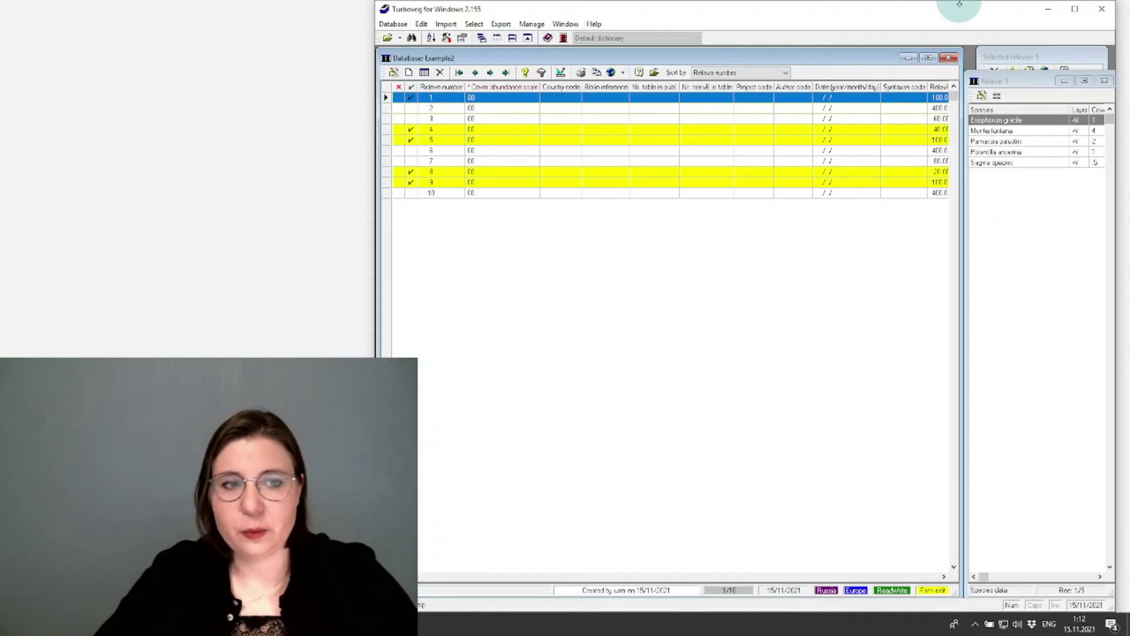
click(411, 110)
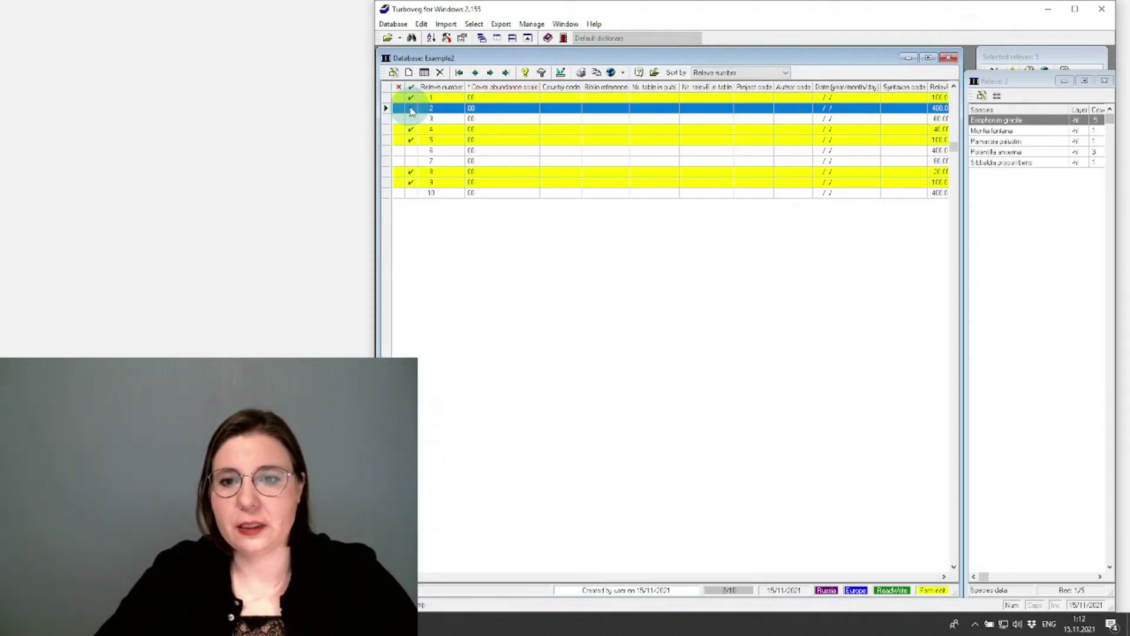
key(Down)
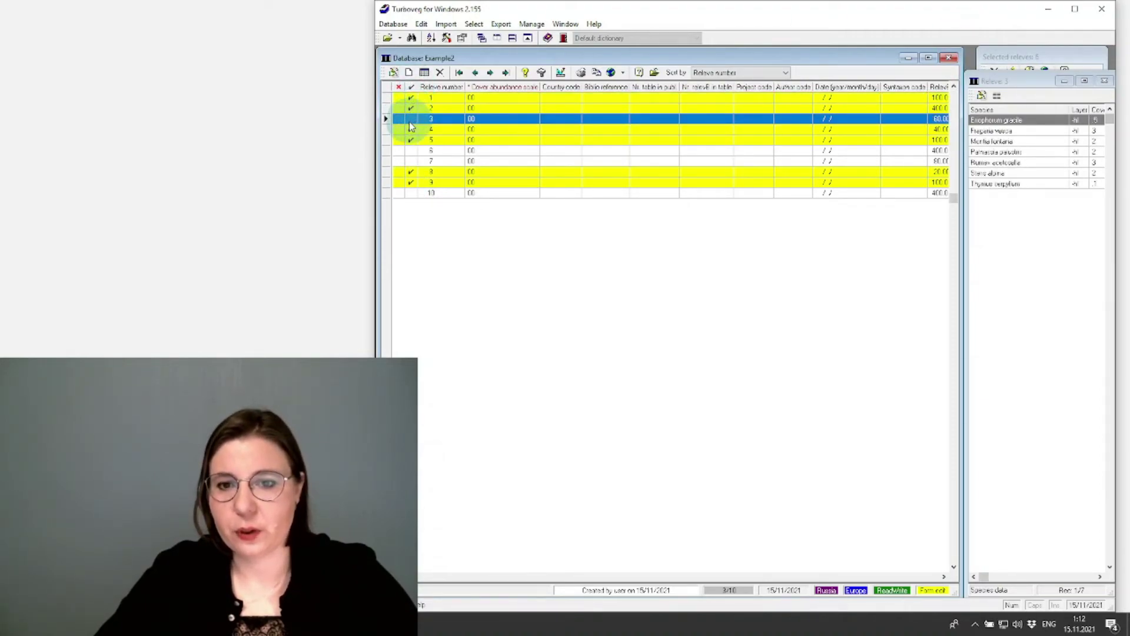
click(411, 120)
key(space)
key(space)
key(space)
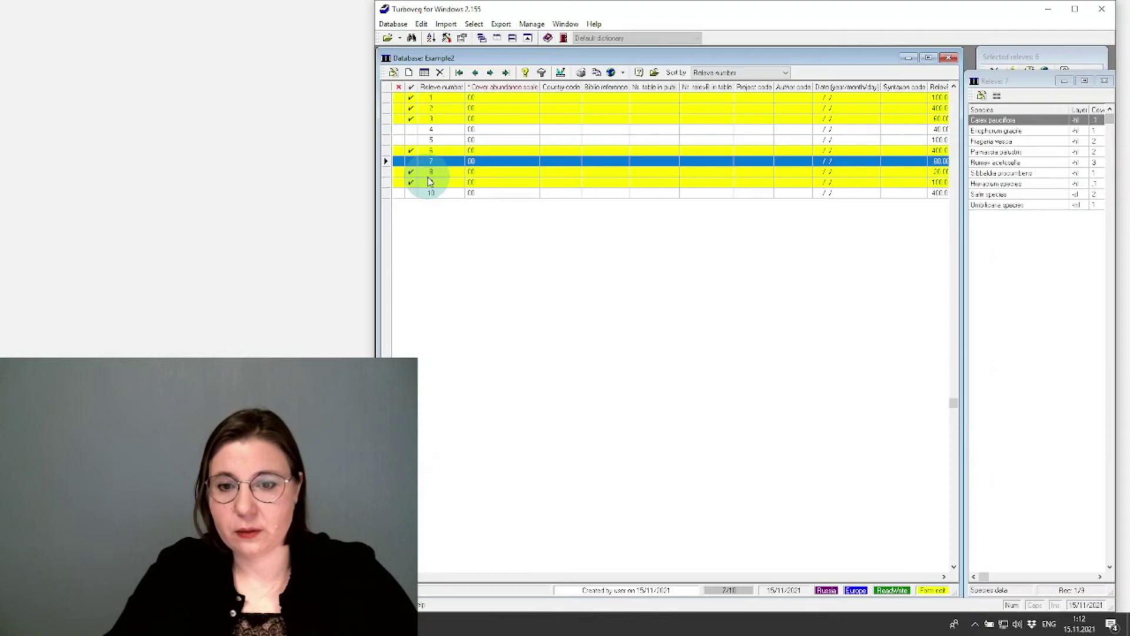
click(411, 150)
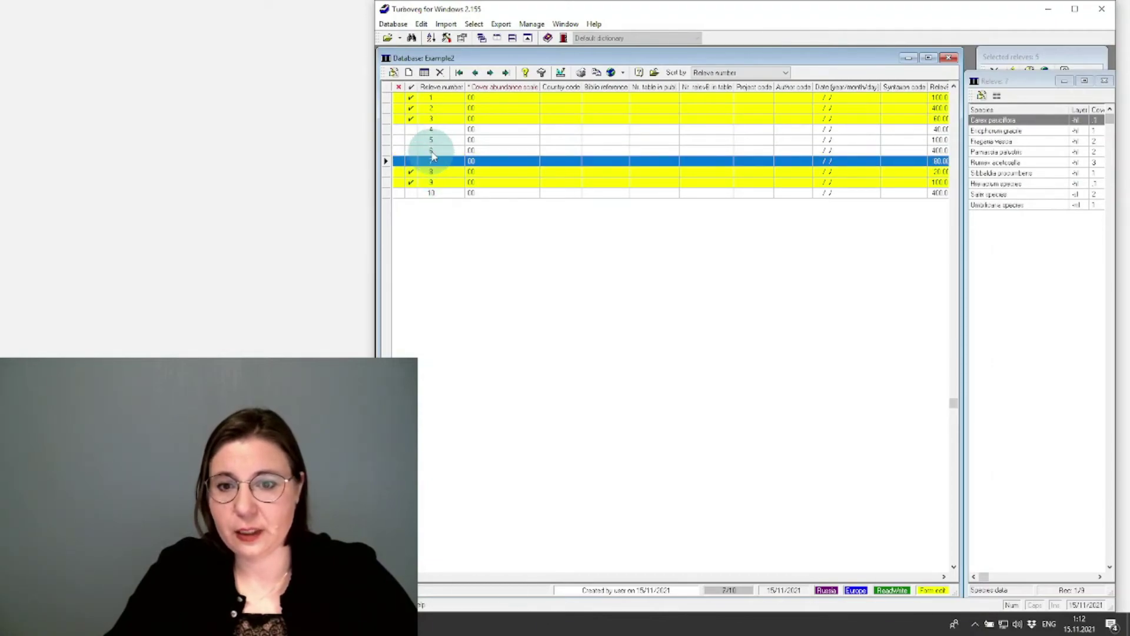
click(411, 151)
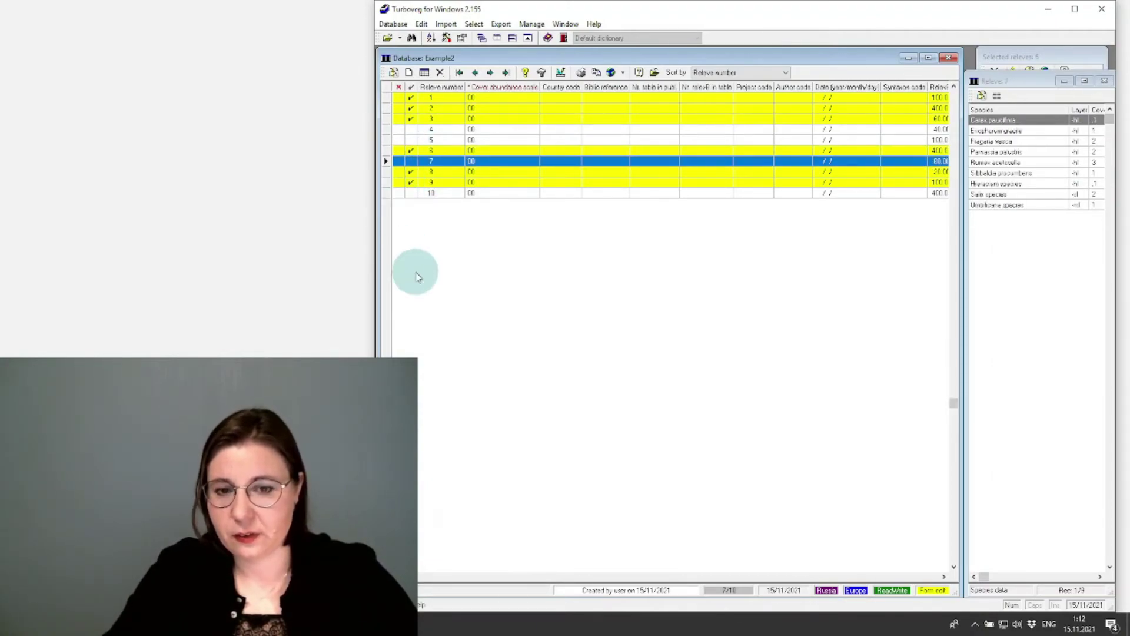
Remove relevé 1 from the list of selected relevés, and unselect all the remaining ones.
click(1061, 64)
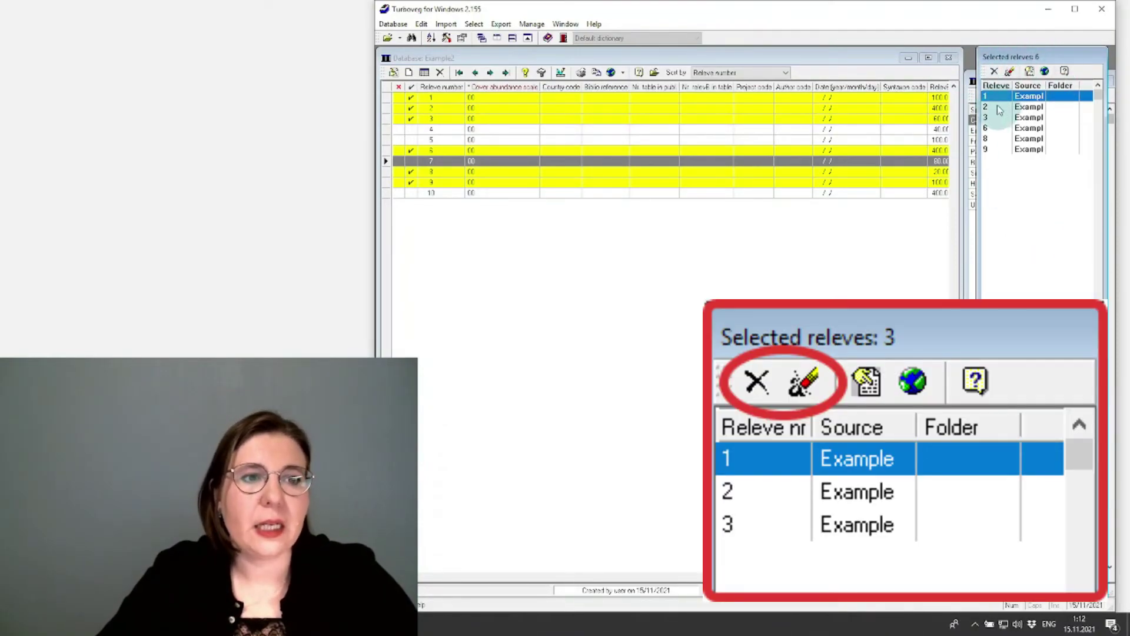
click(994, 71)
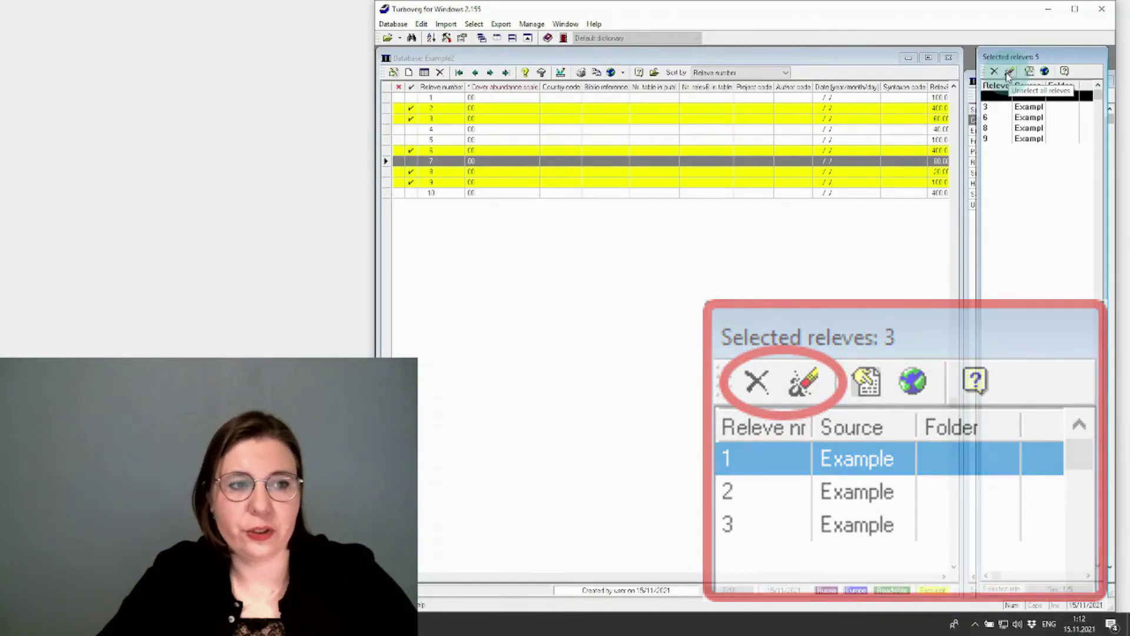
click(1009, 71)
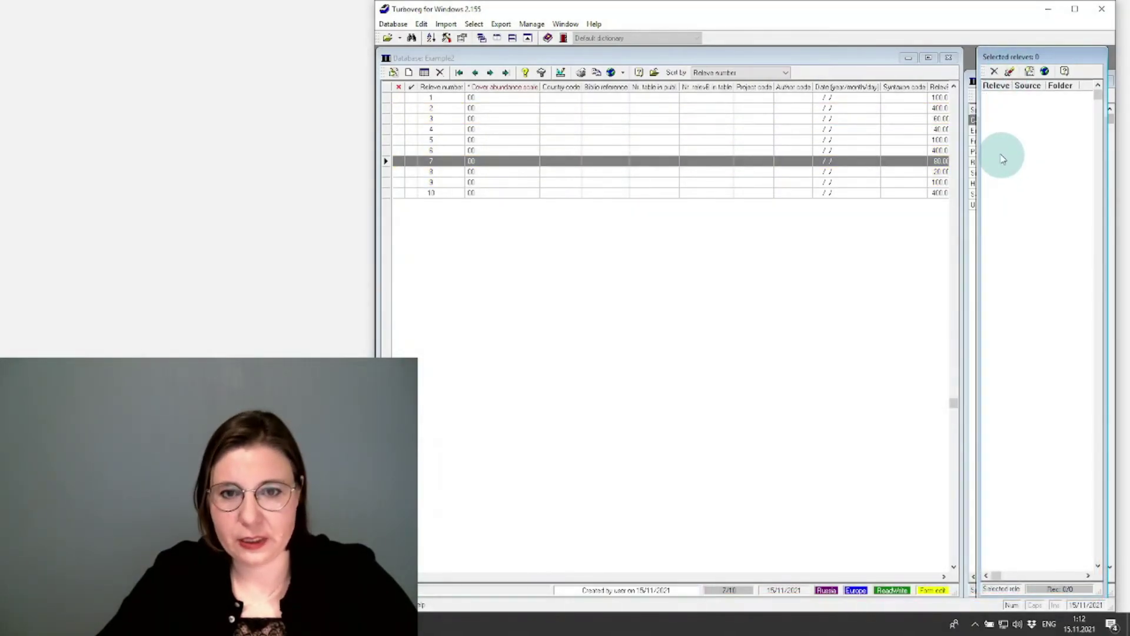
Select relevés 1 to 10 one after another in the Example2 database.
click(405, 98)
key(space)
key(space)
key(space)
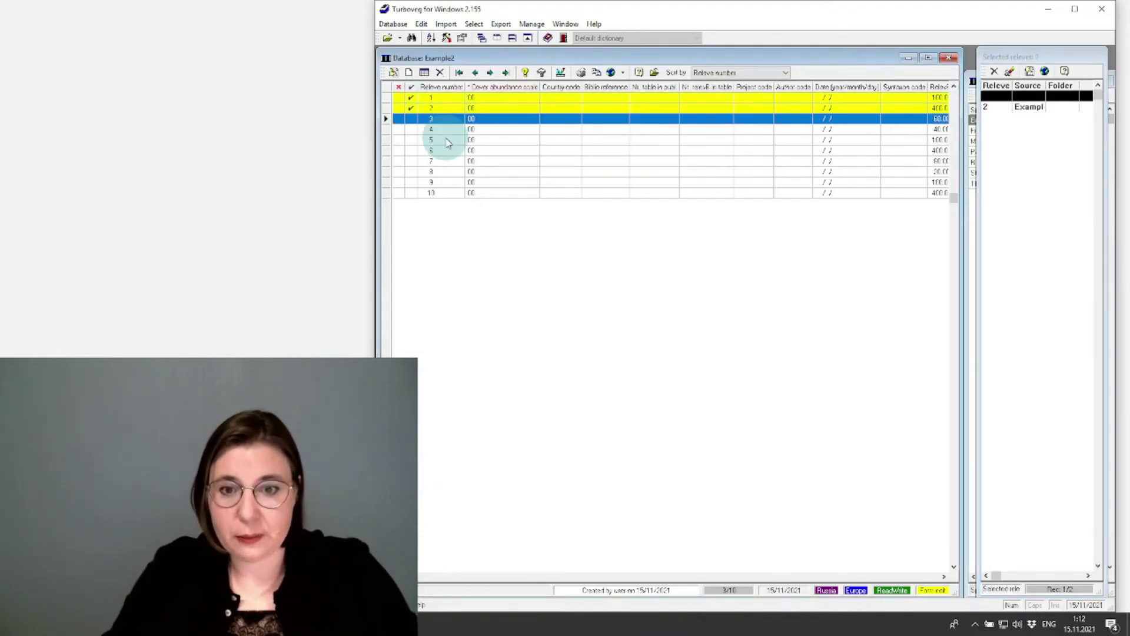
key(space)
key(space)
key(space)
key(space)
key(space)
key(space)
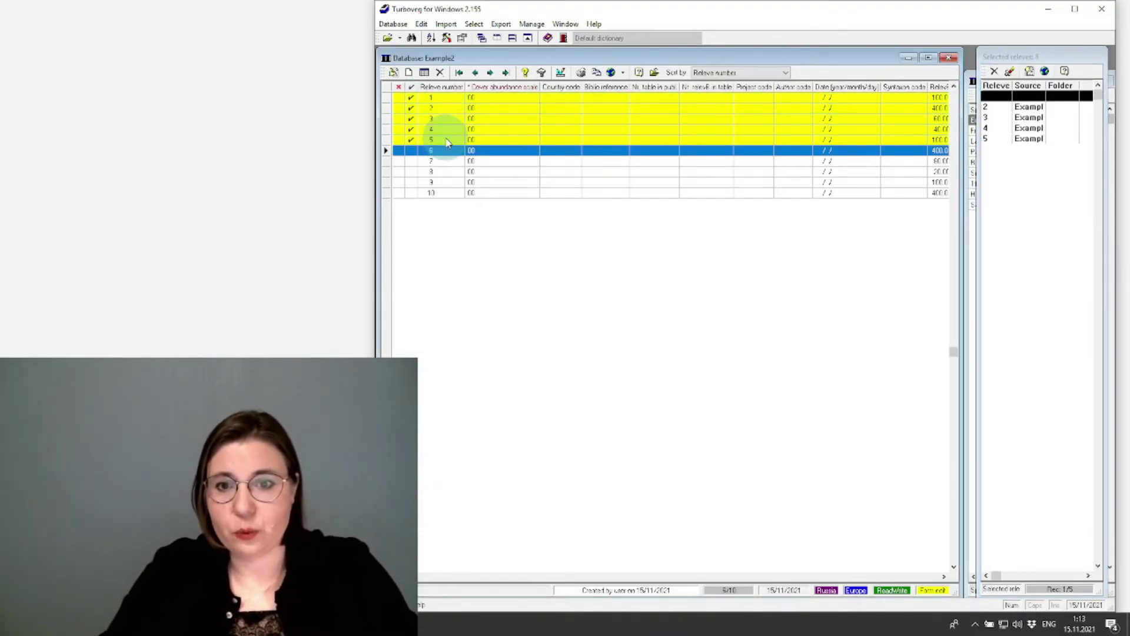
key(space)
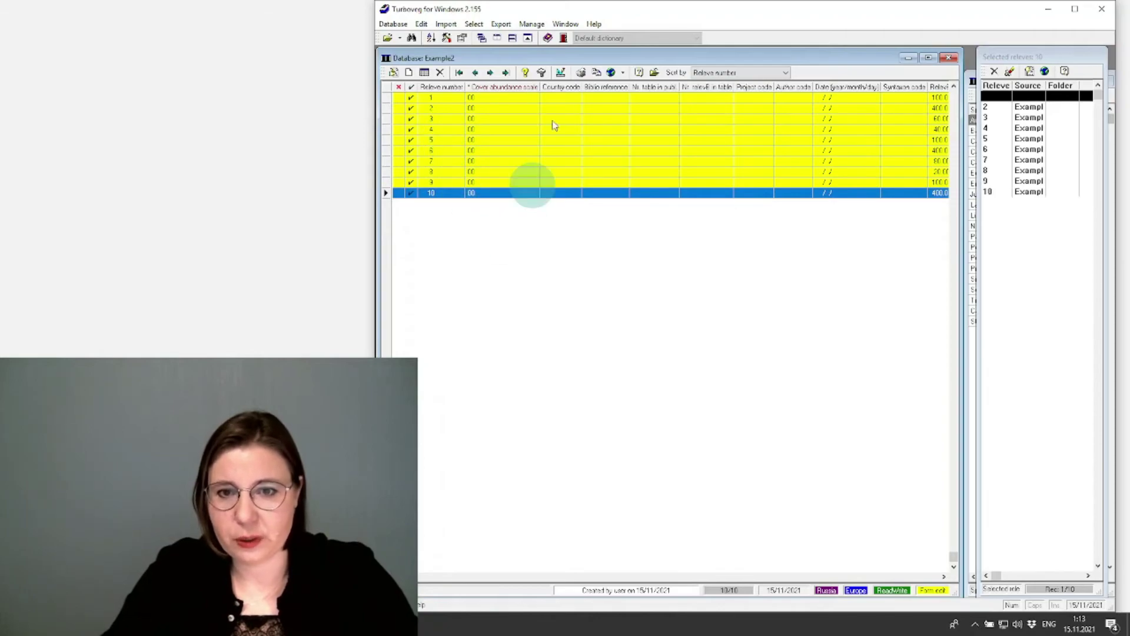
click(475, 24)
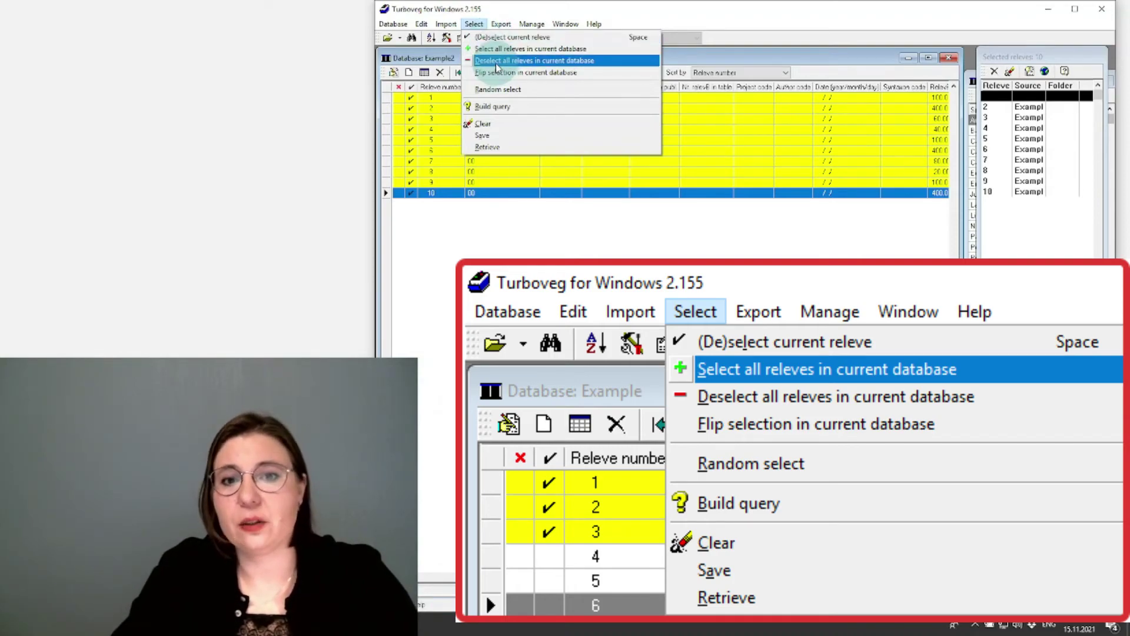
mouse_move(446, 24)
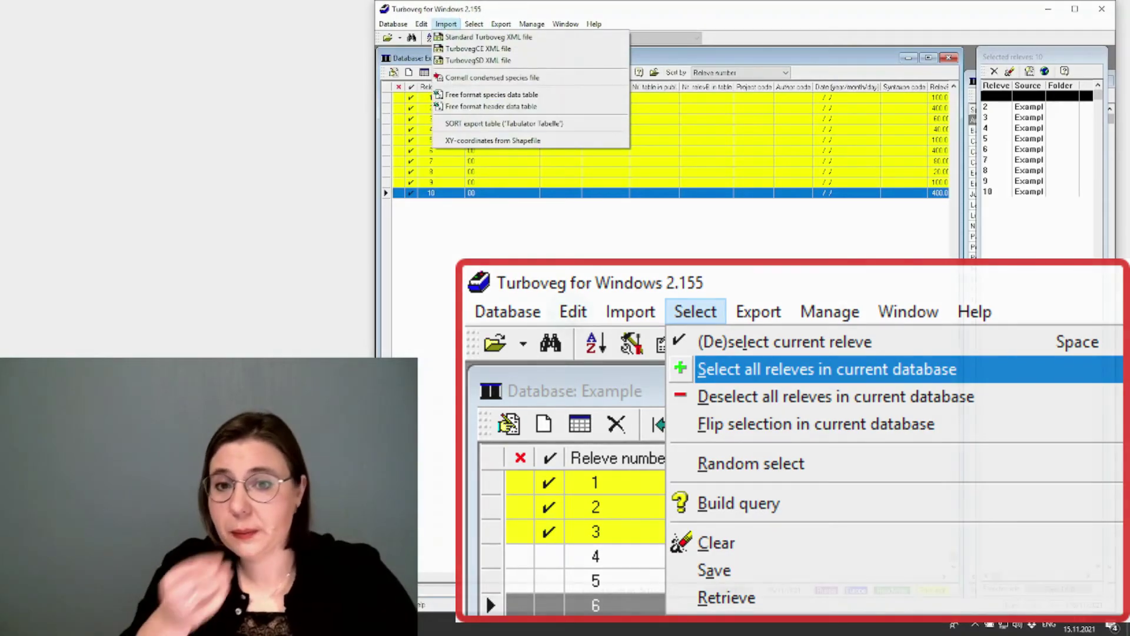
mouse_move(504, 25)
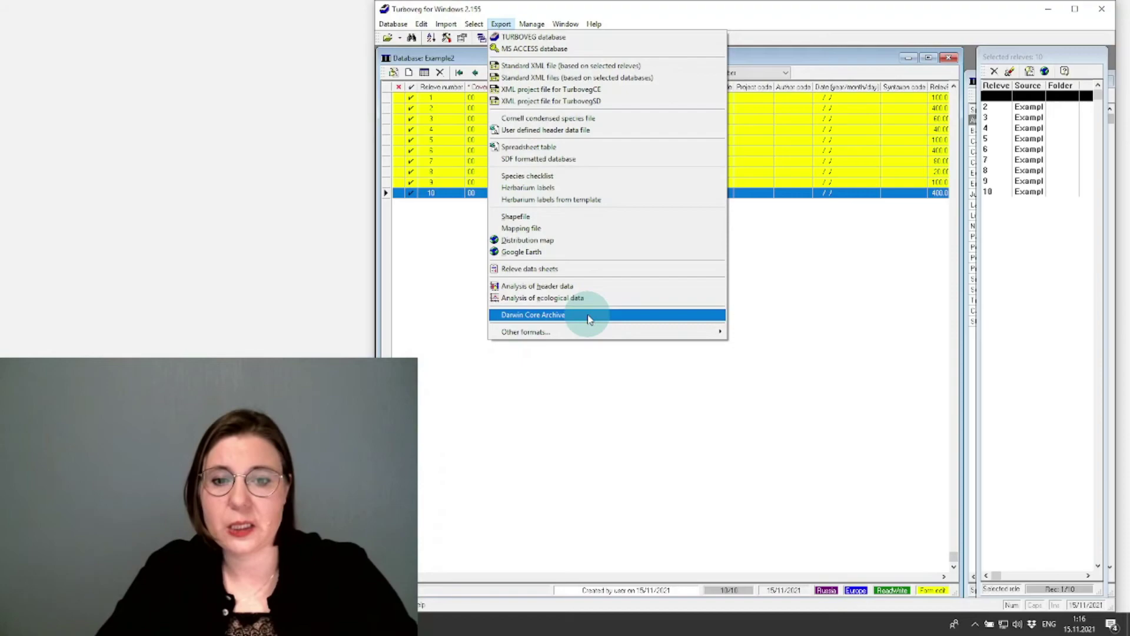
mouse_move(580, 332)
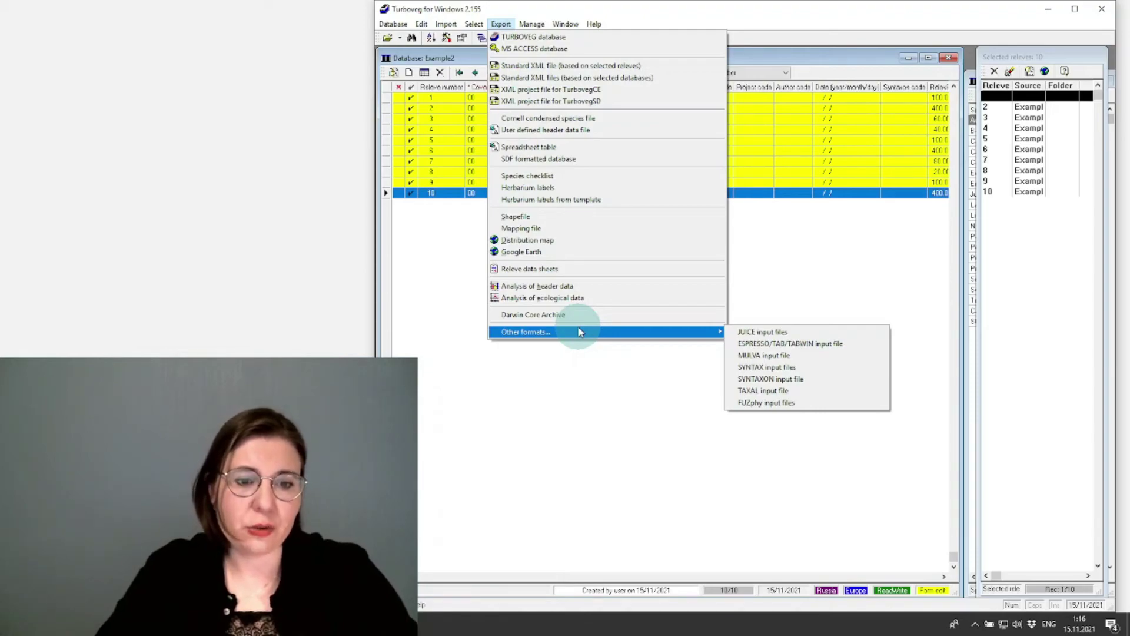
click(572, 372)
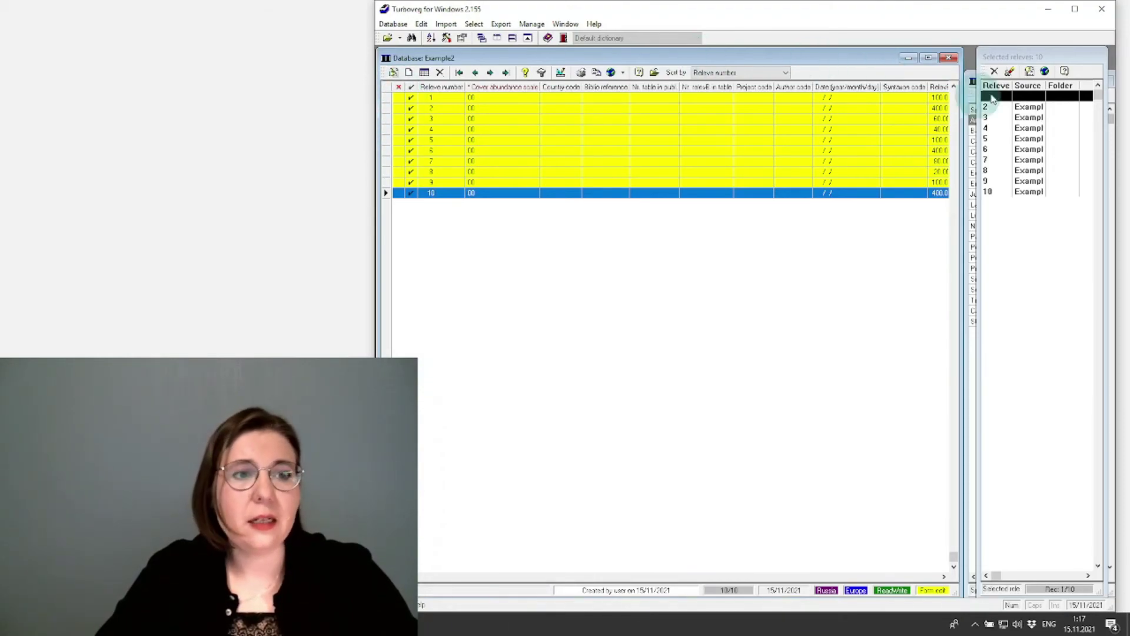
Unselect all relevés and mark relevés 1, 4, 6 and 9 for deletion.
click(1010, 71)
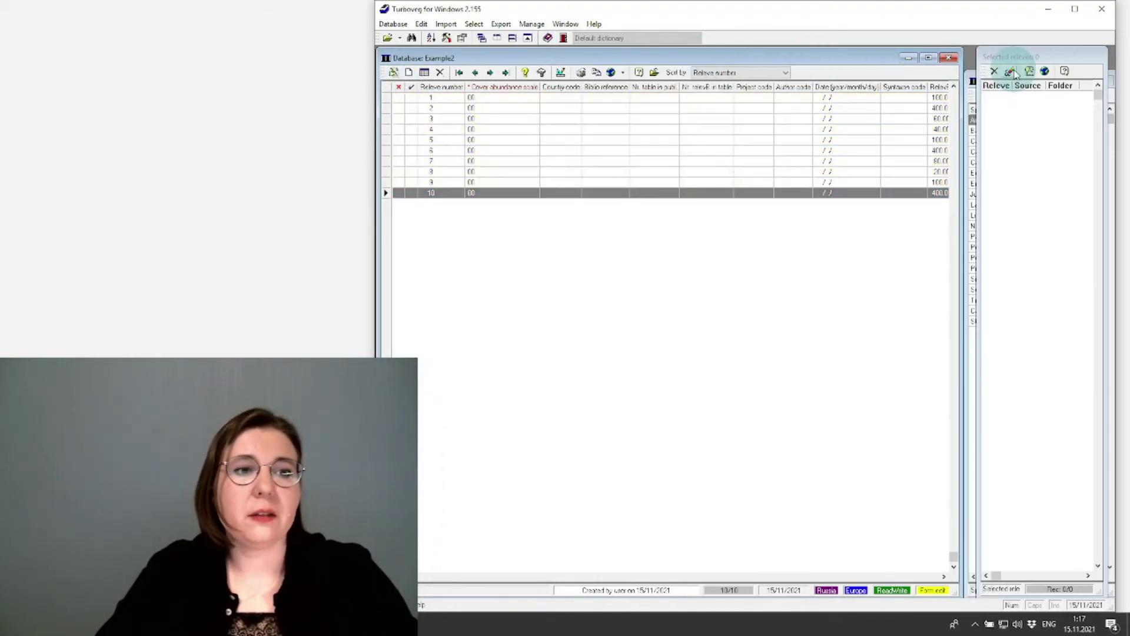
click(399, 184)
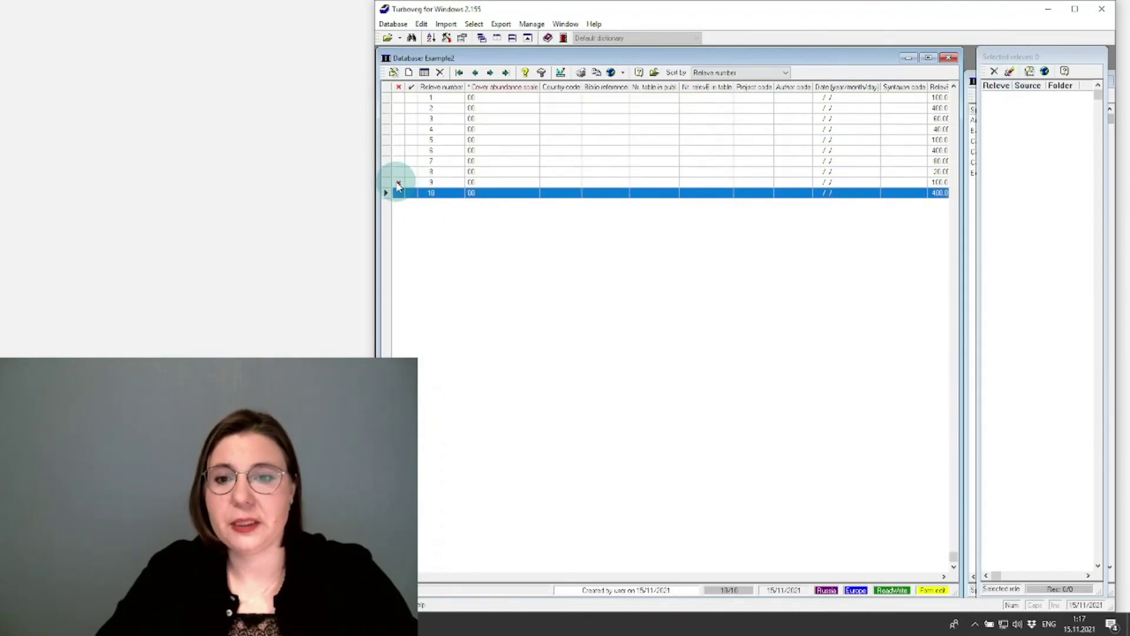
click(399, 152)
click(399, 128)
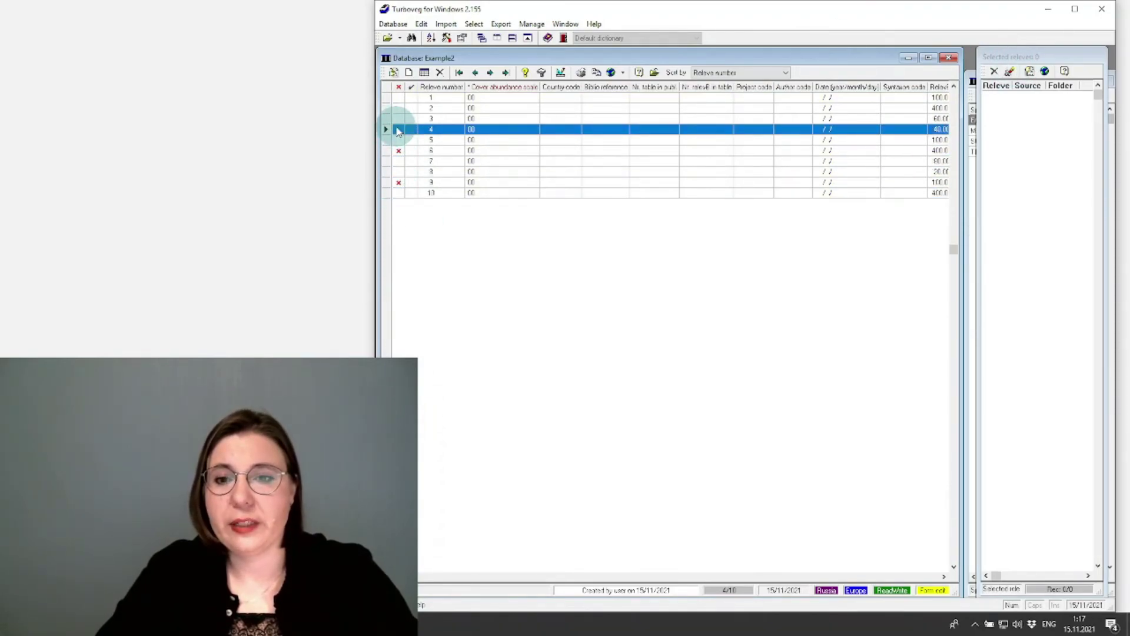
click(399, 97)
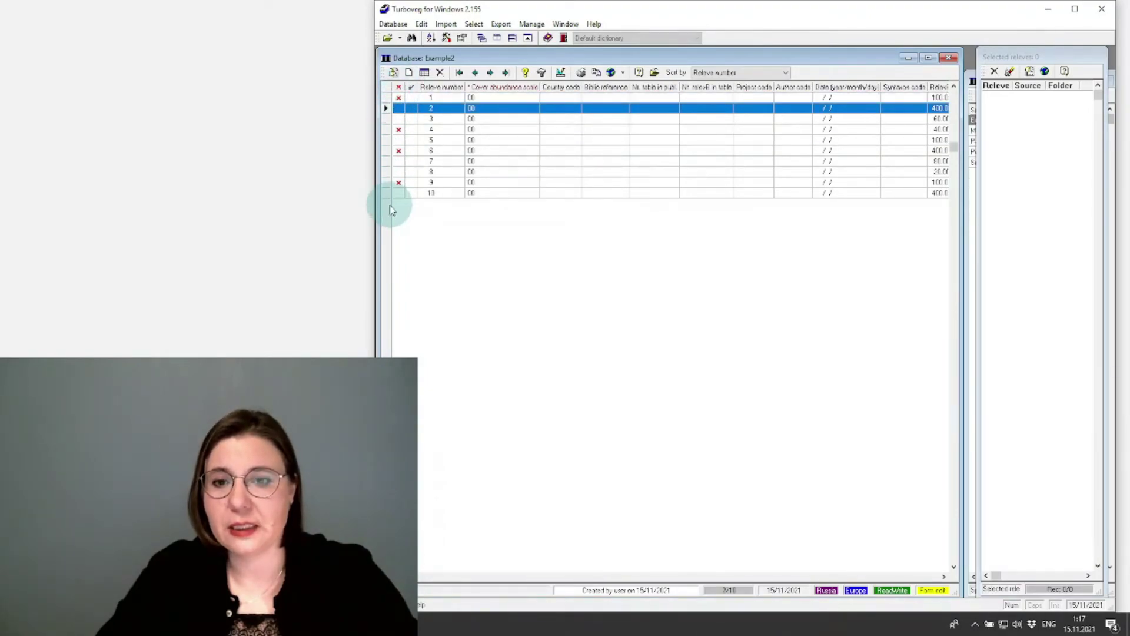
Open the Delete releves dialog and look at its list and range definitions without entering any.
click(422, 24)
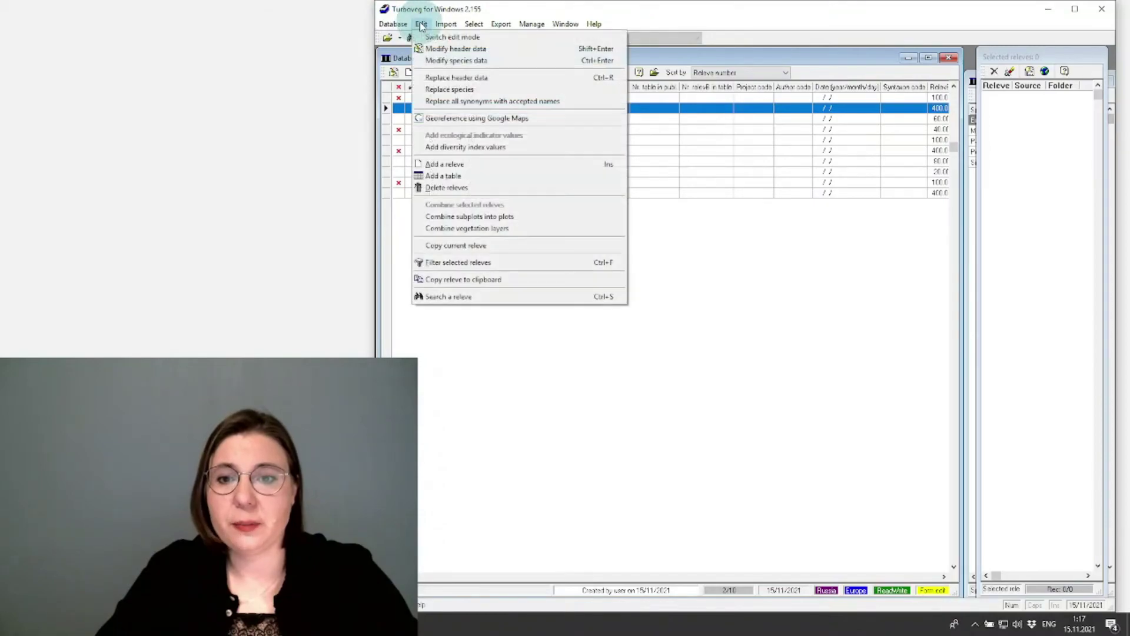
click(460, 190)
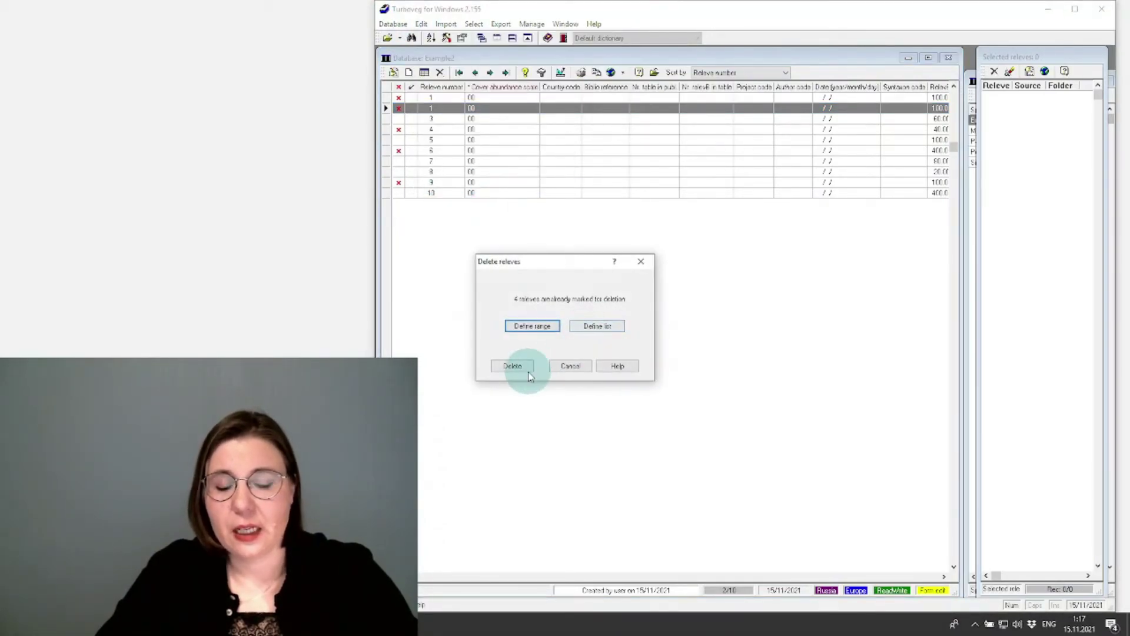
drag(548, 260, 798, 194)
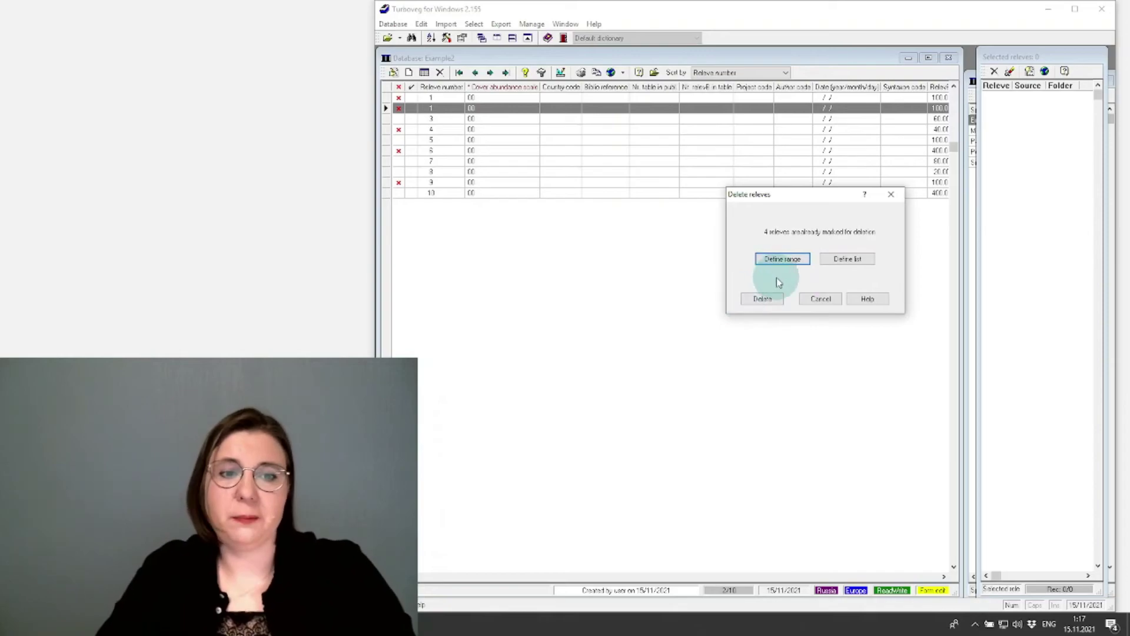
click(859, 260)
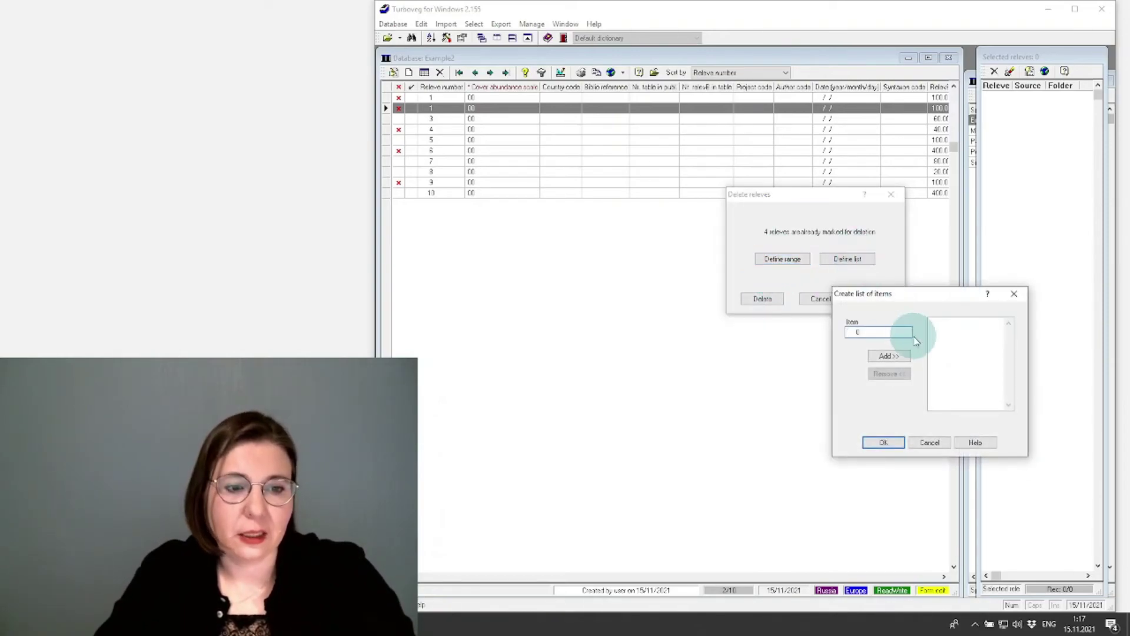
click(930, 442)
click(779, 260)
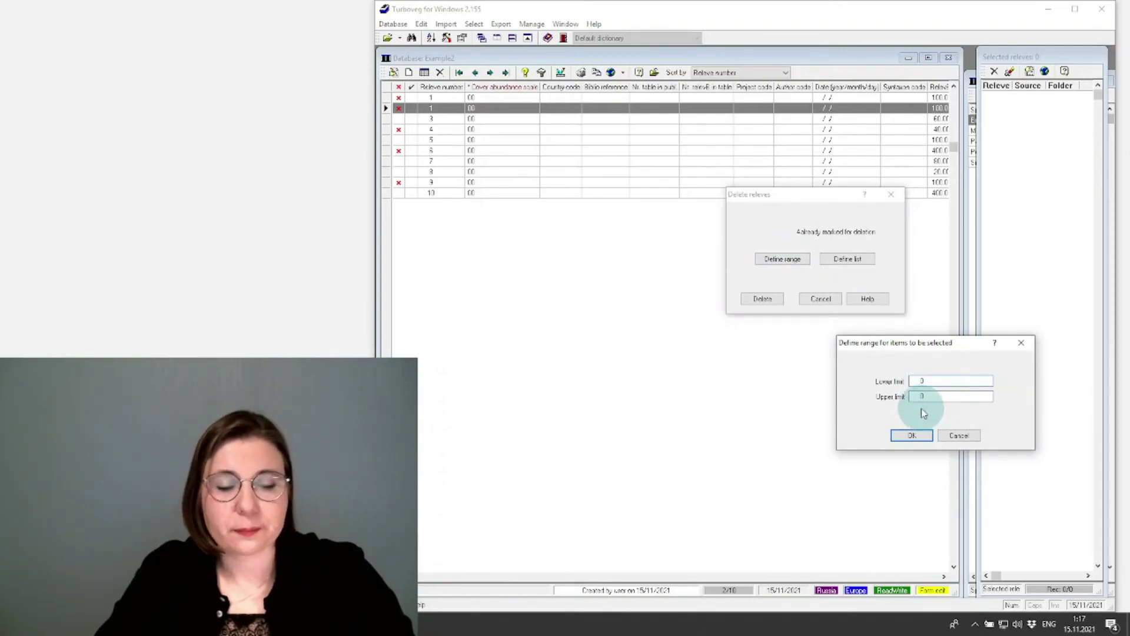
click(961, 436)
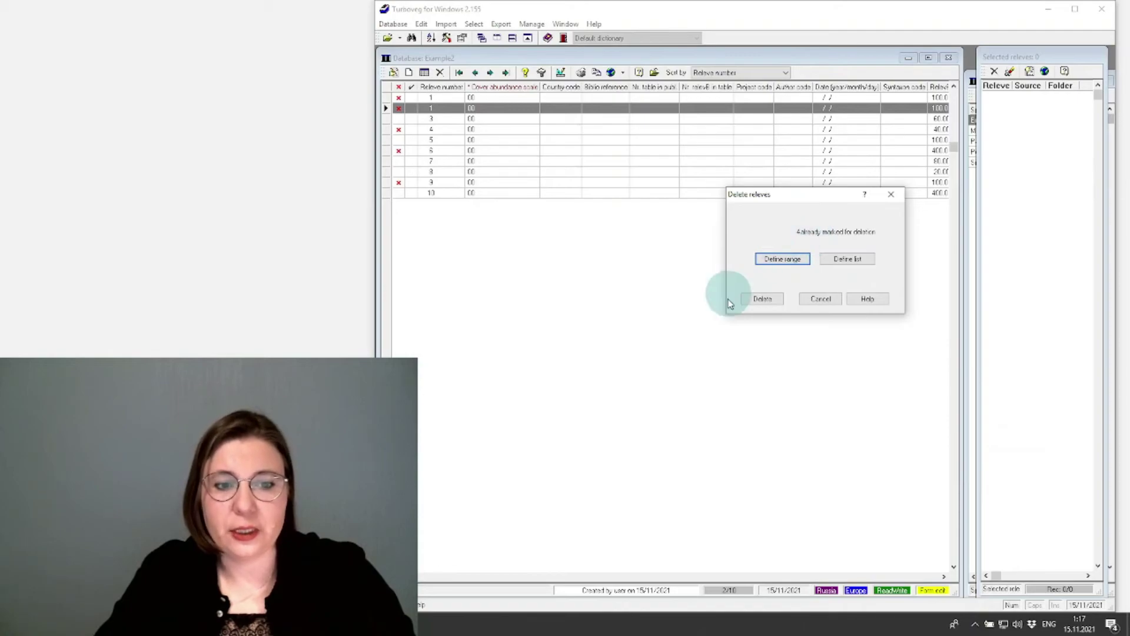
Delete the four marked relevés from the Example2 database and confirm the deletion.
click(763, 301)
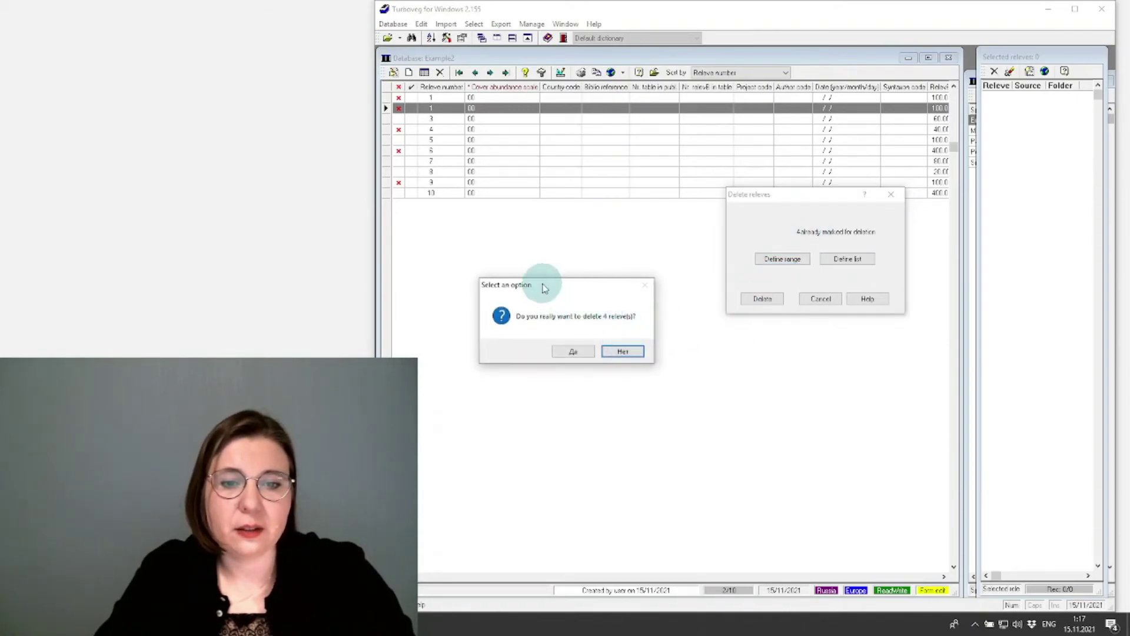
drag(537, 285, 754, 225)
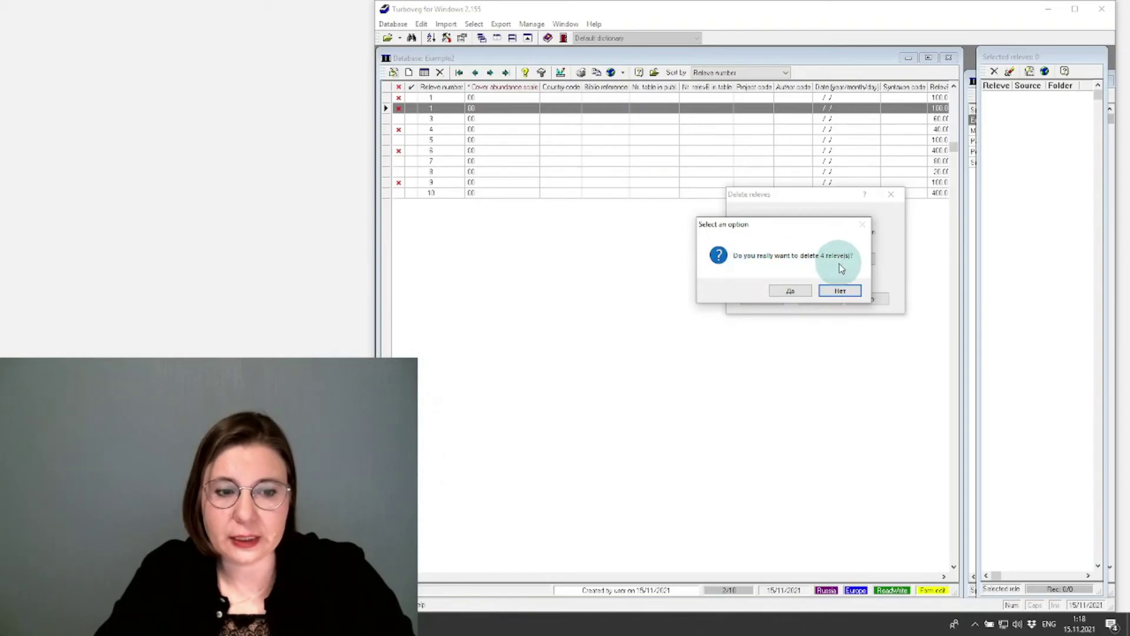
click(791, 290)
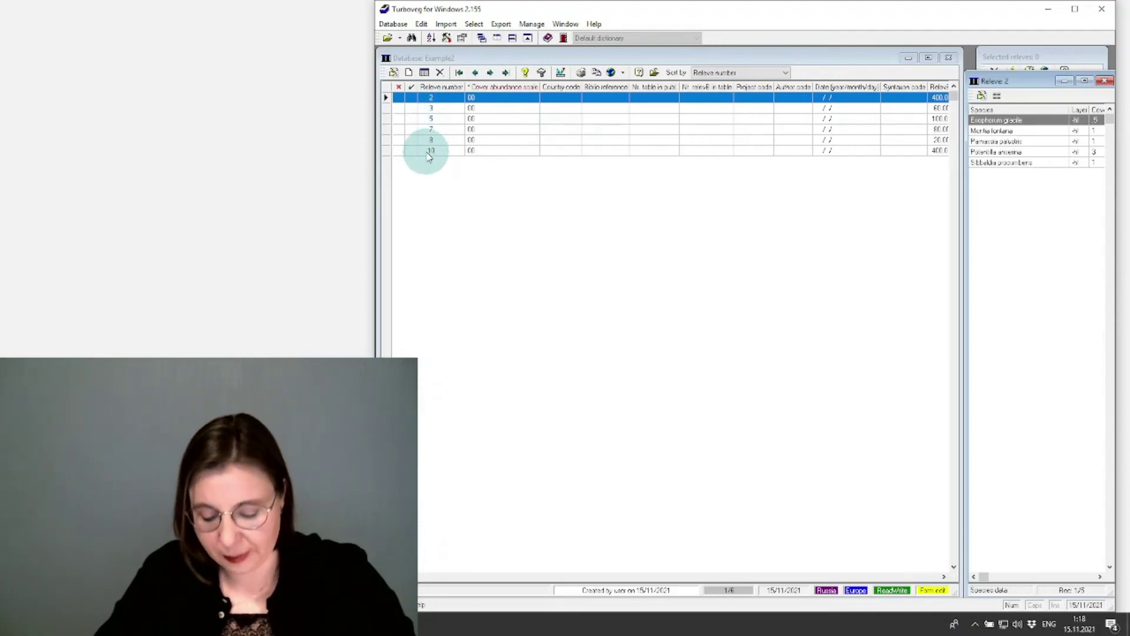
Create a new relevé in the Example2 database, copying the standard header data from relevé 8.
click(619, 151)
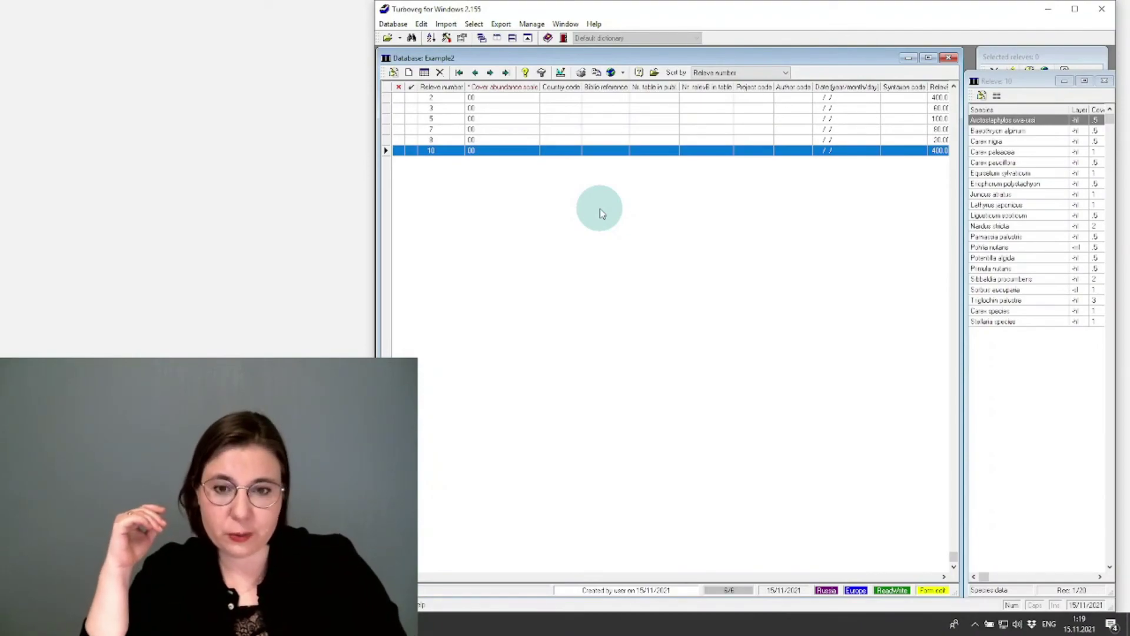
key(Up)
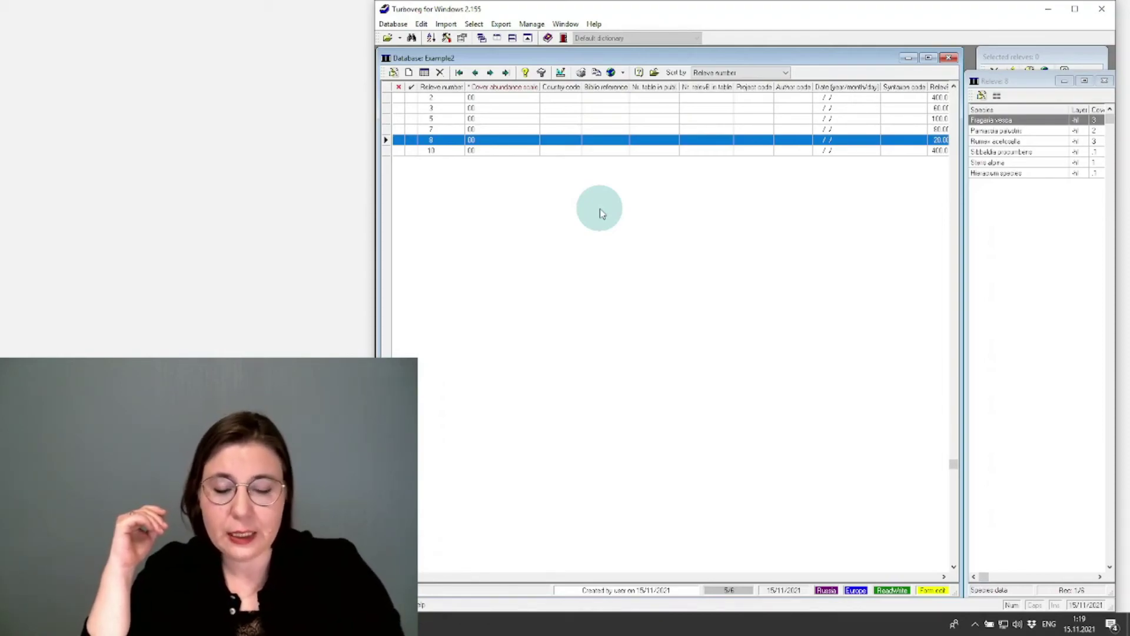
key(Insert)
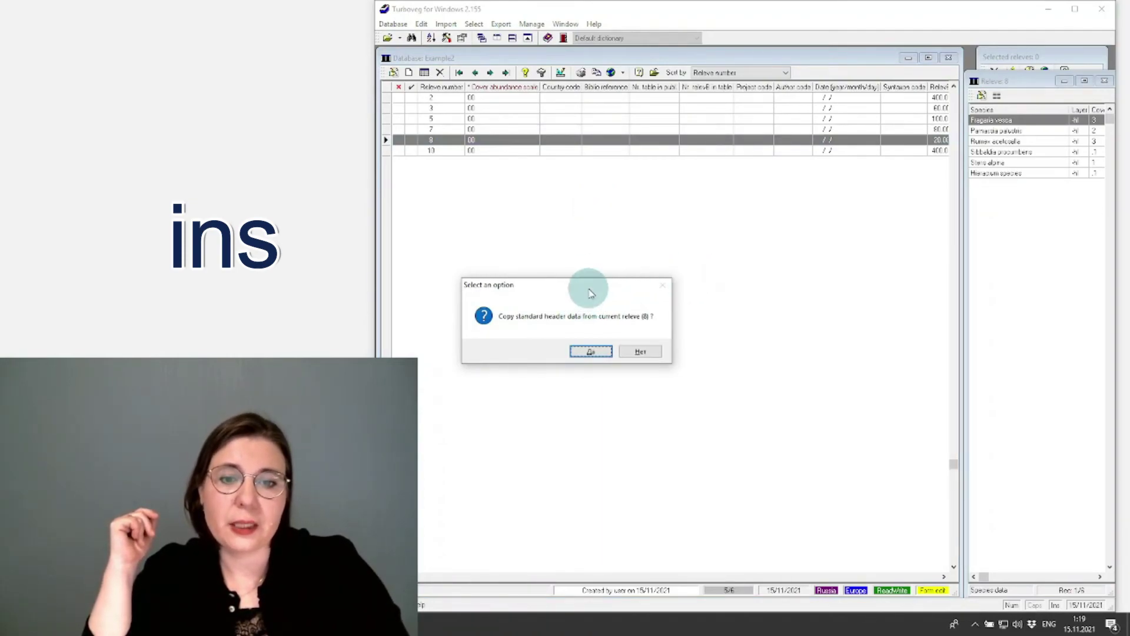
drag(588, 289, 839, 202)
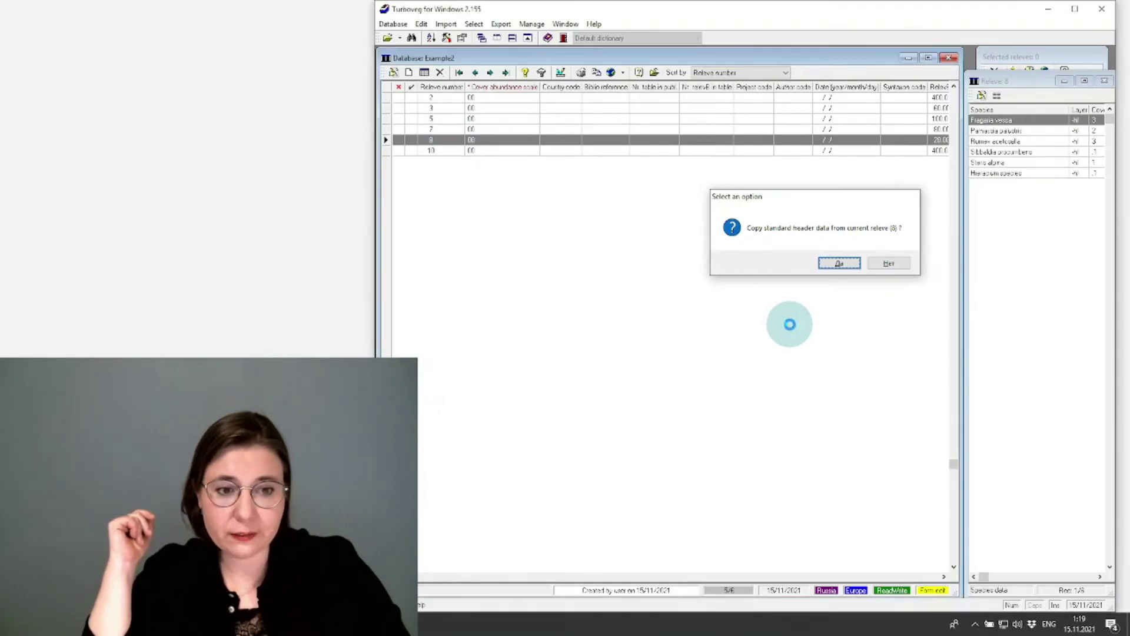
key(Return)
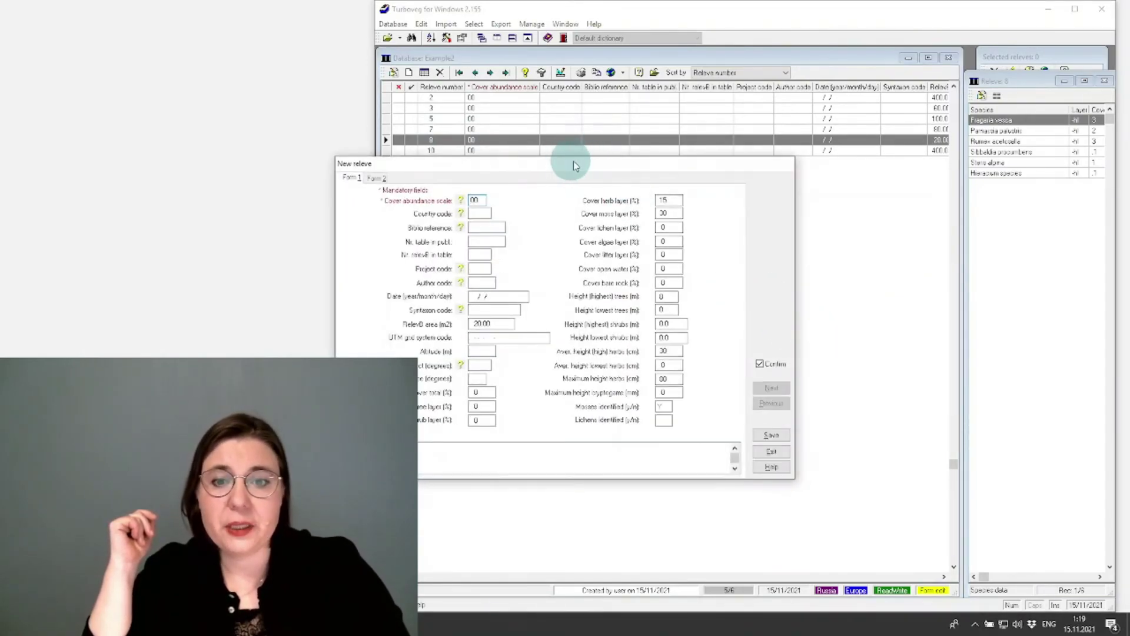
drag(574, 161, 837, 99)
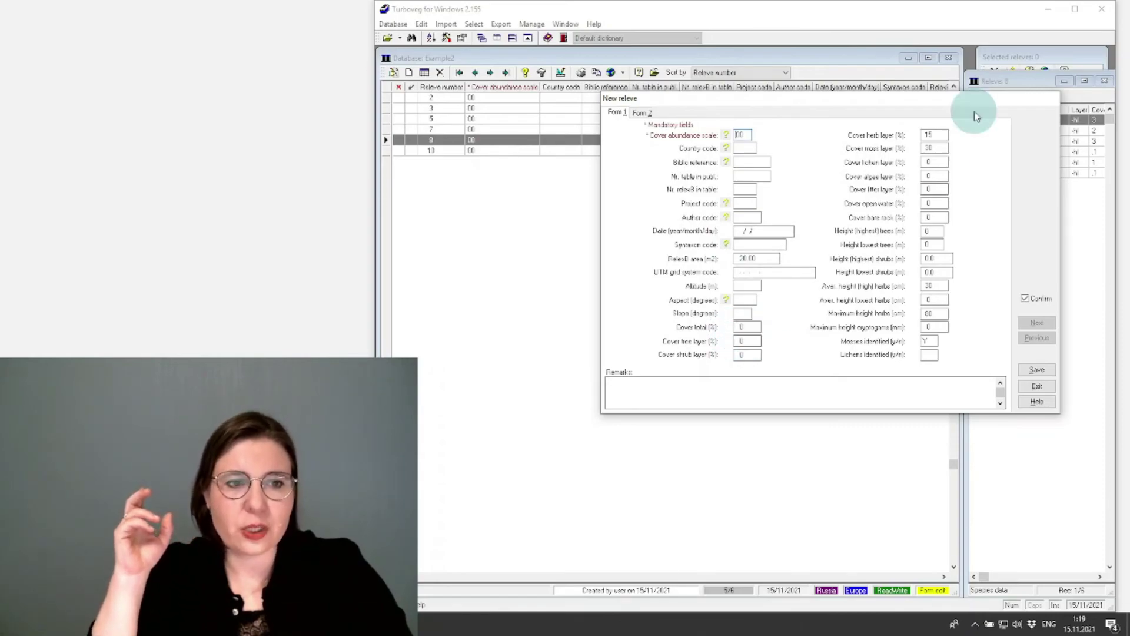
Set herb layer cover to 45%, moss layer cover to 15% and maximum herb height to 50 cm, then save the relevé without adding species.
click(935, 136)
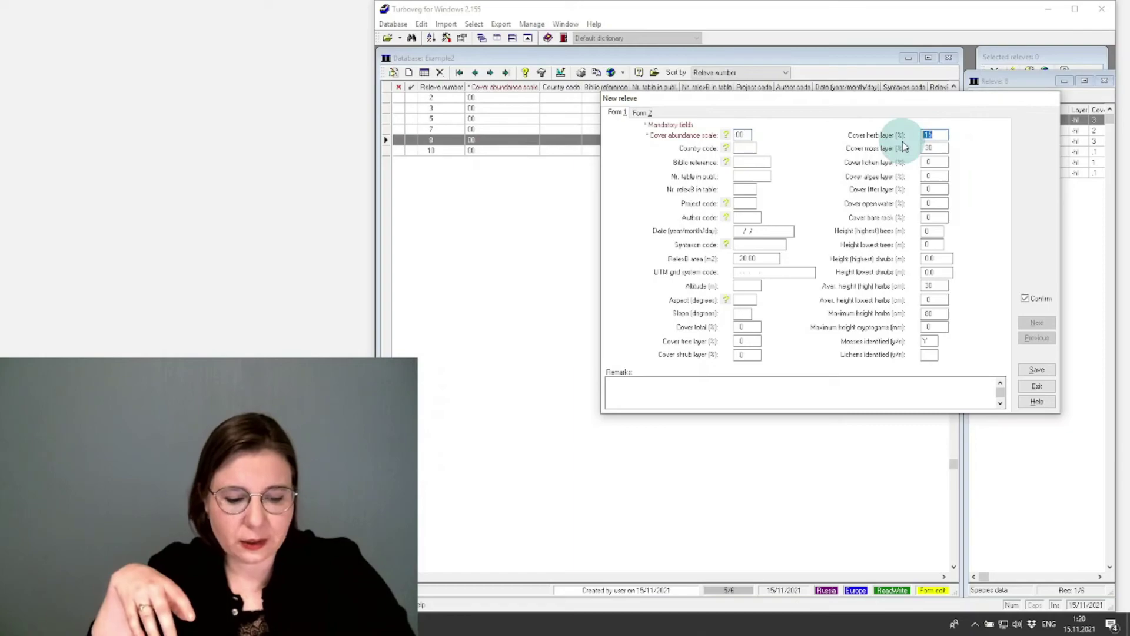
text(45)
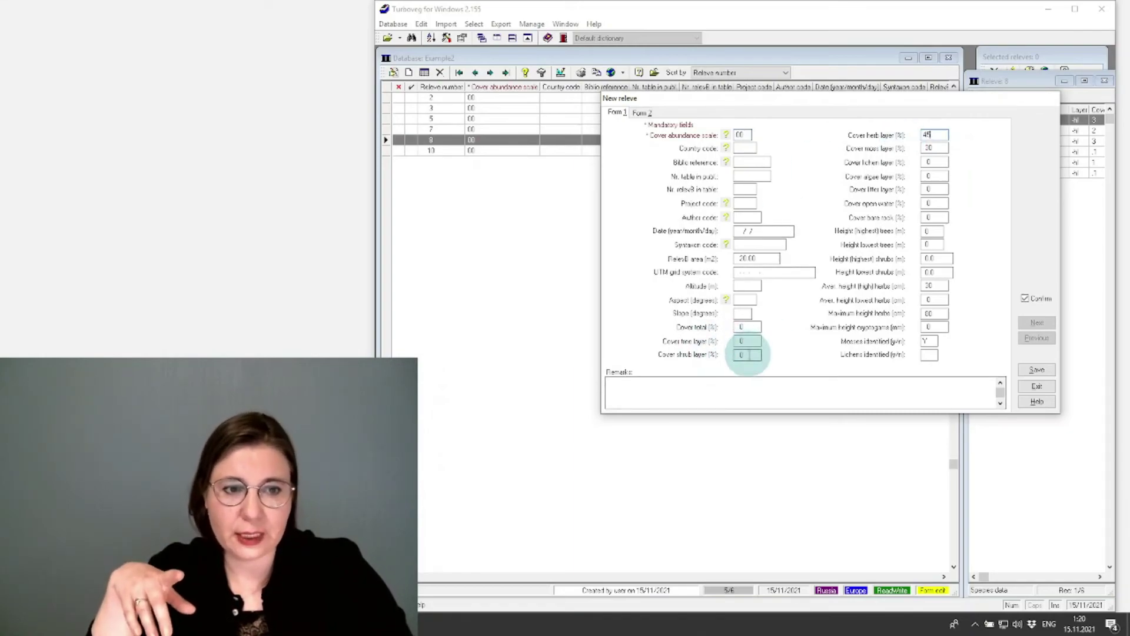
click(935, 147)
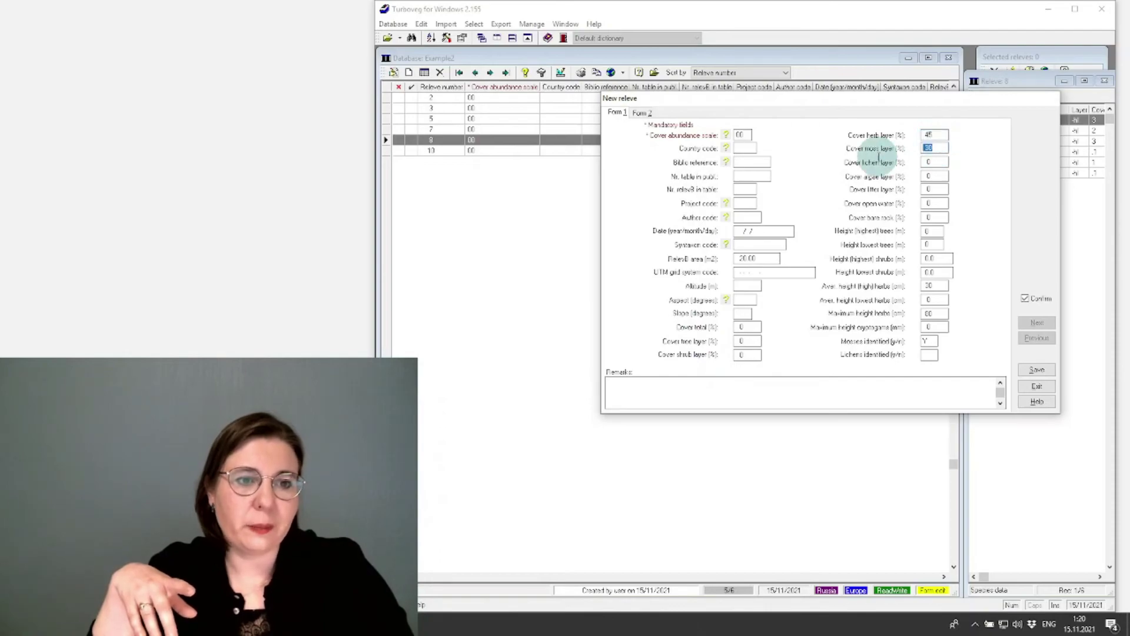
text(15)
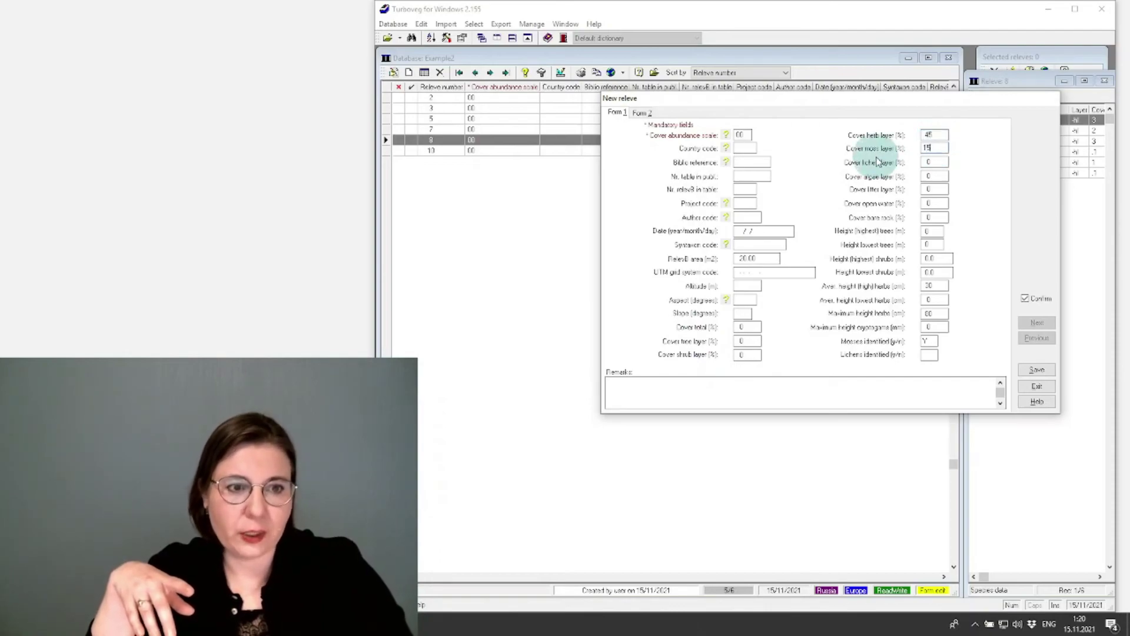
double_click(936, 313)
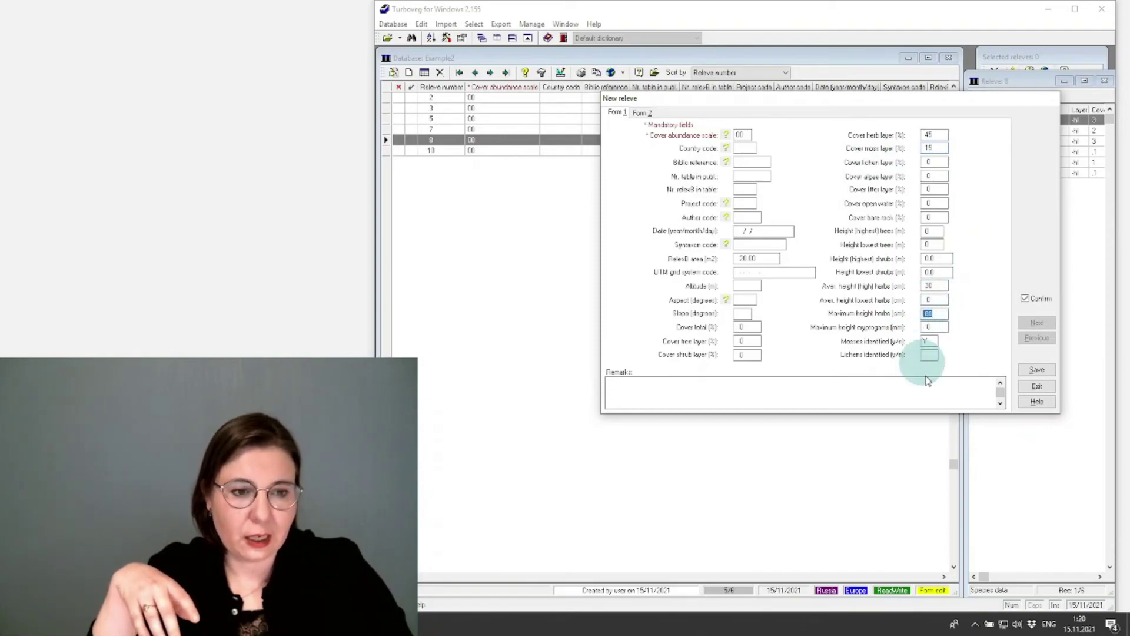
text(50)
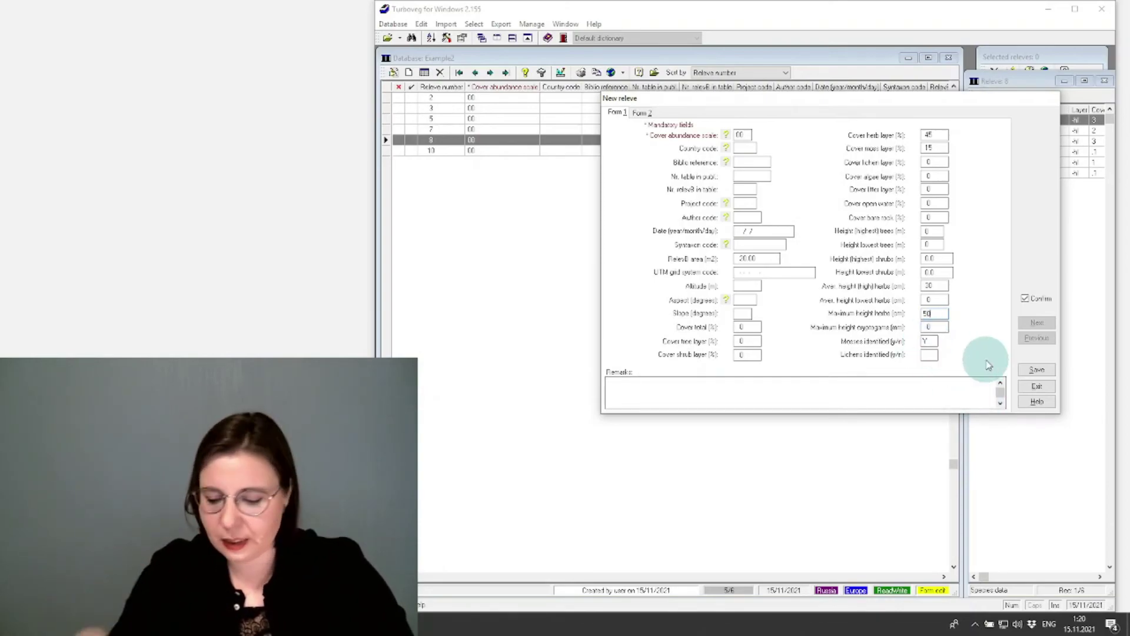
key(Return)
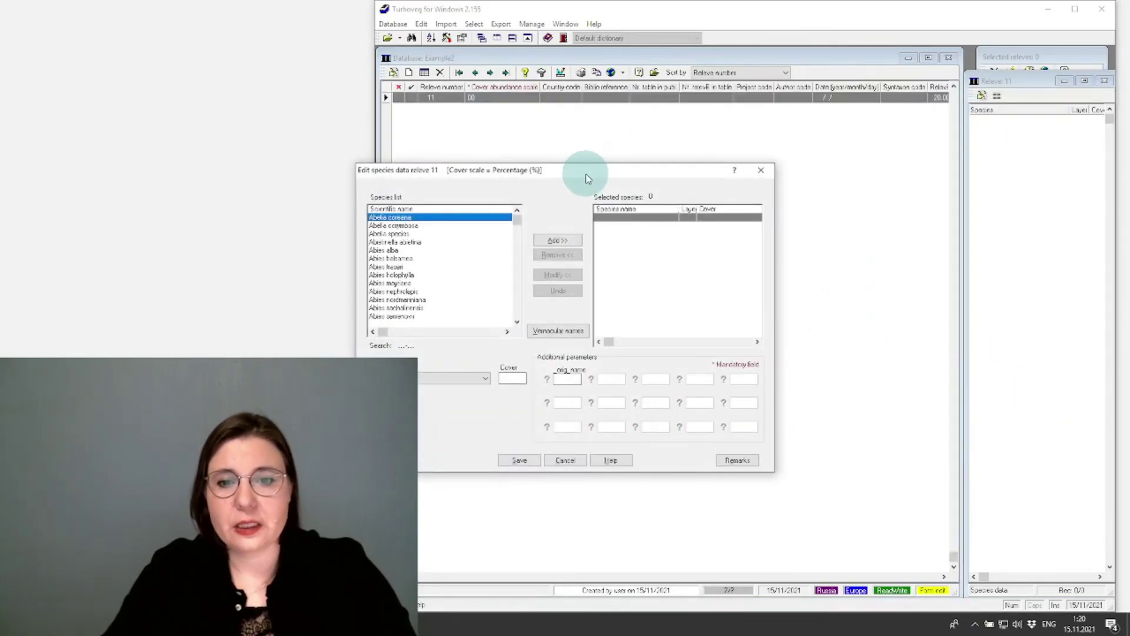
drag(585, 169, 965, 138)
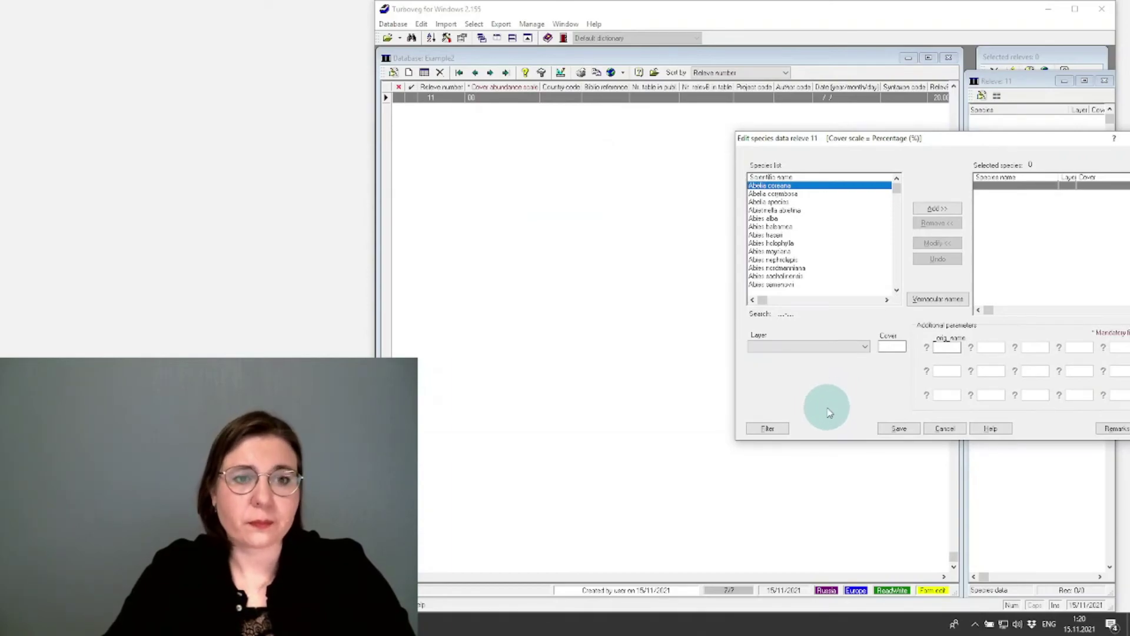
click(946, 431)
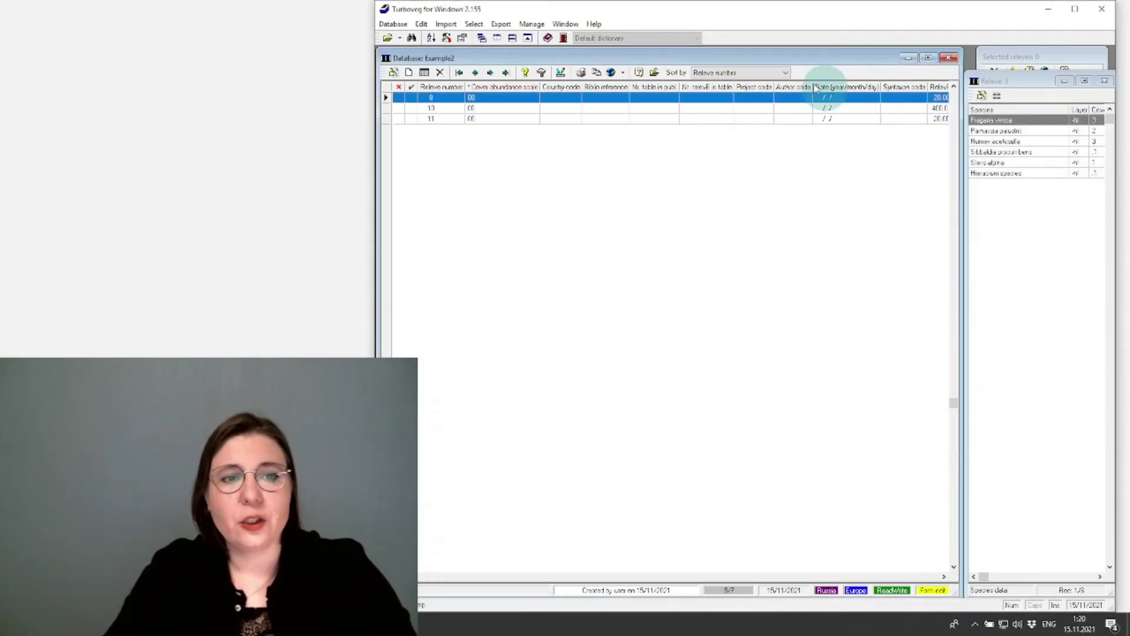
Compare the new relevé 11 with its source relevé 8 in the Example2 database.
click(433, 150)
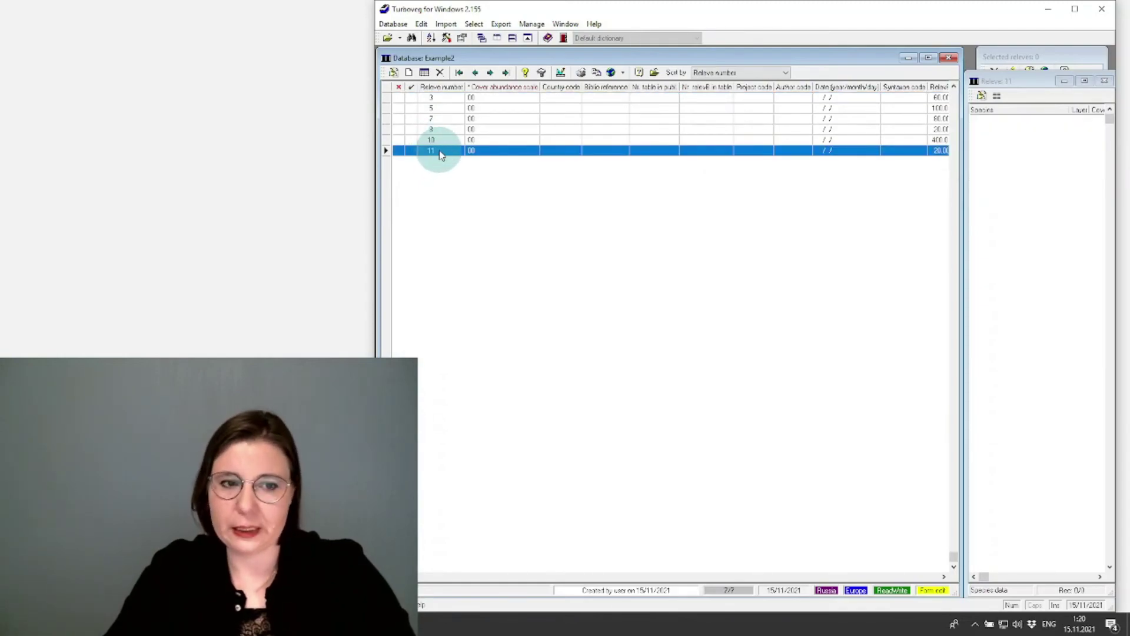
click(438, 130)
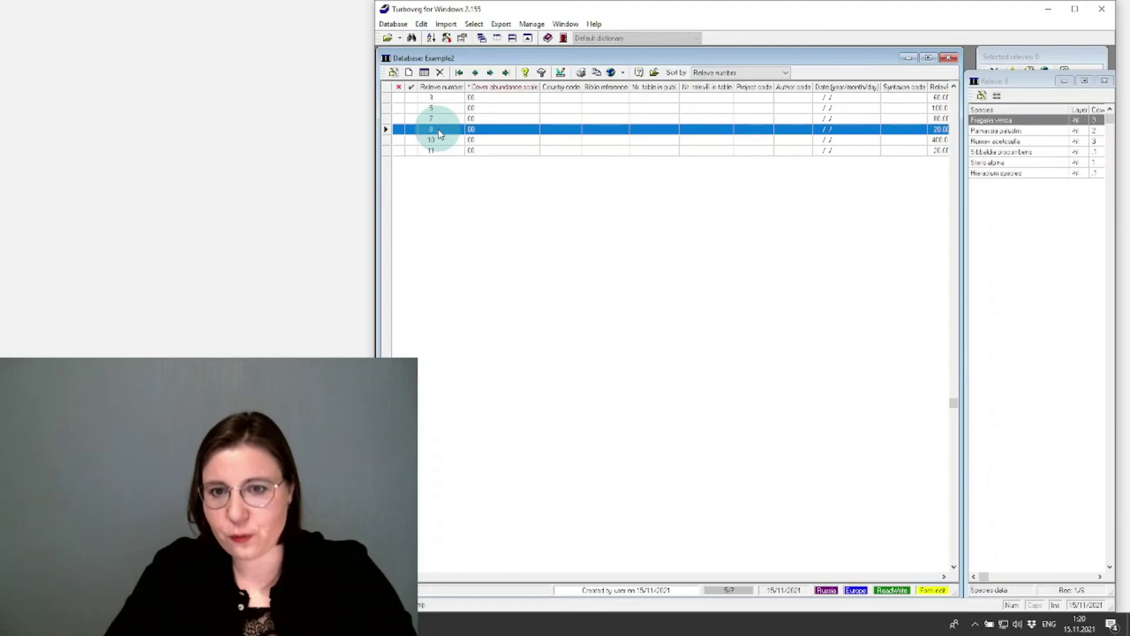
click(437, 151)
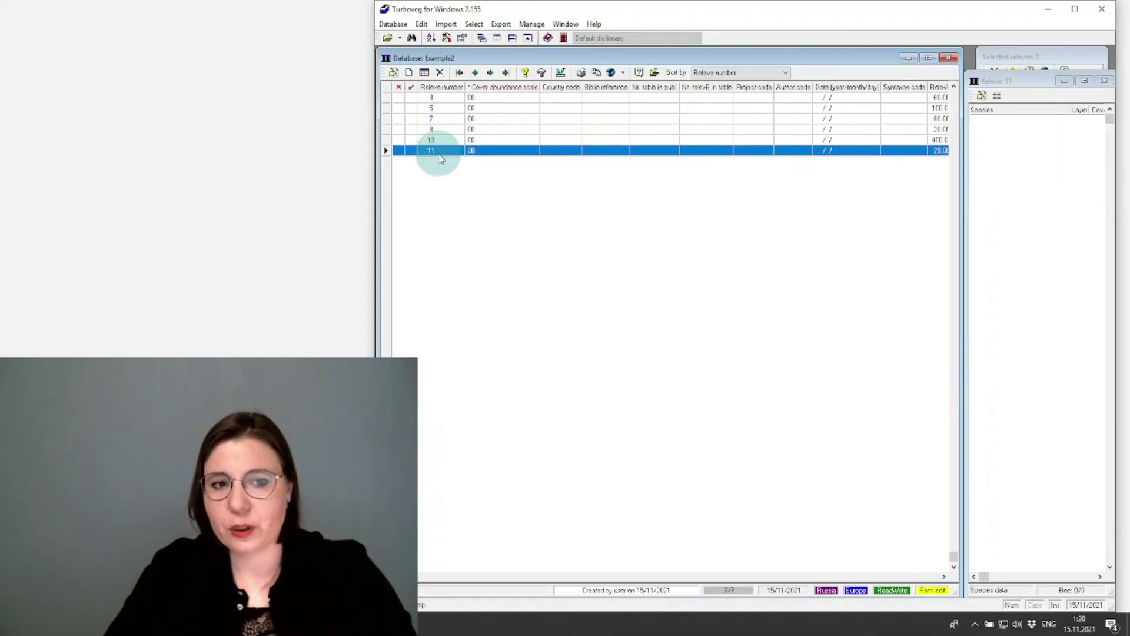
click(439, 130)
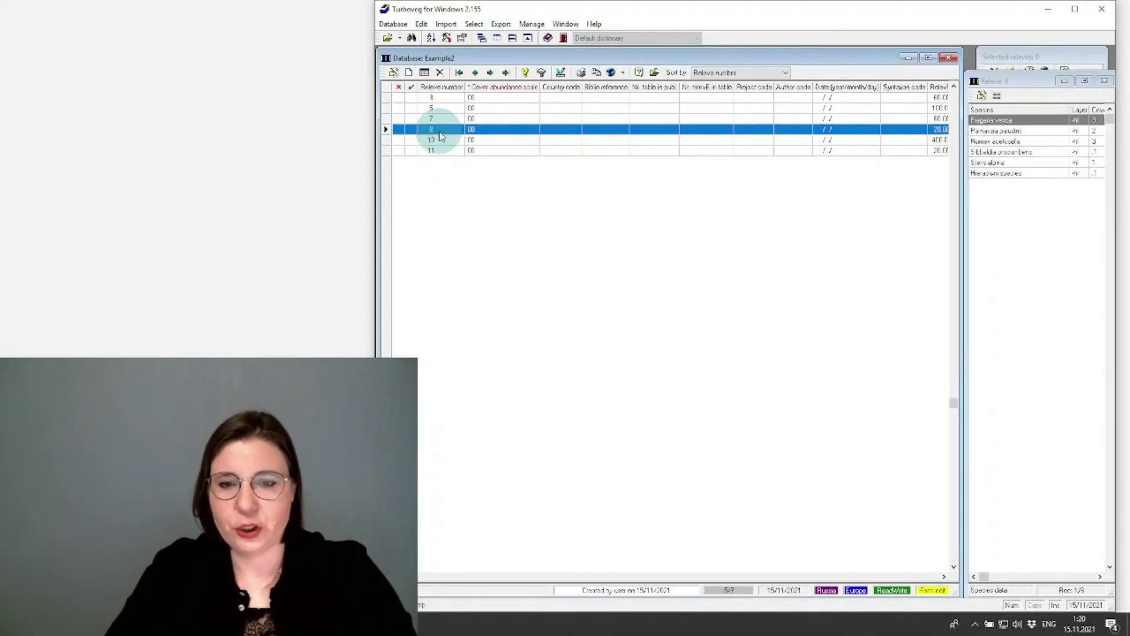
click(436, 150)
Open a blank new relevé form without copying header data from relevé 8, and exit it without saving.
click(443, 130)
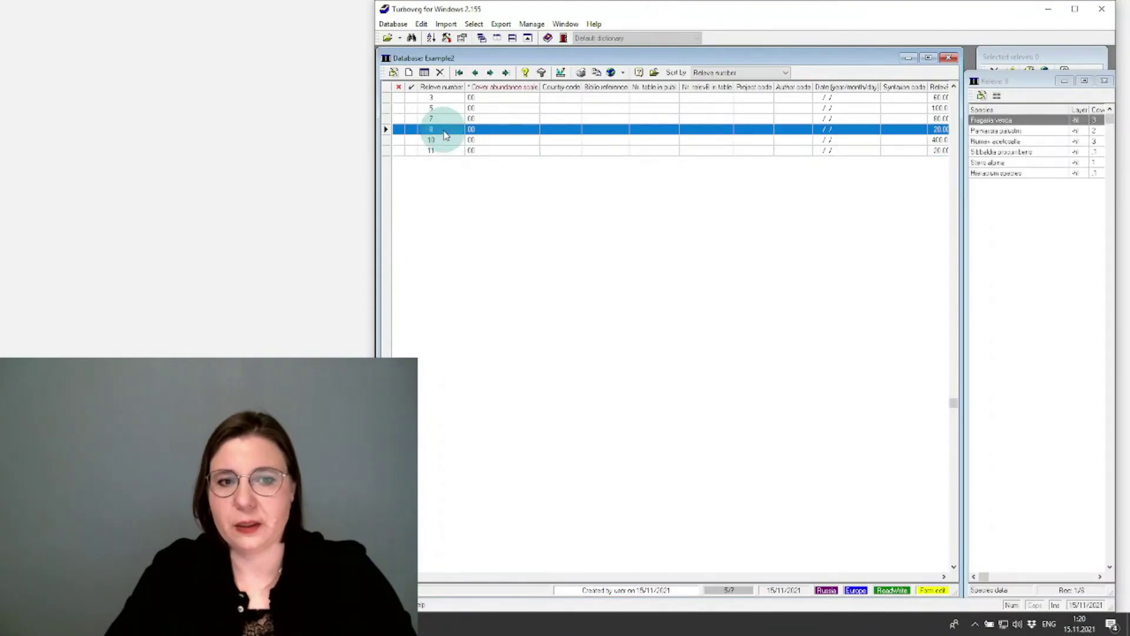
click(410, 73)
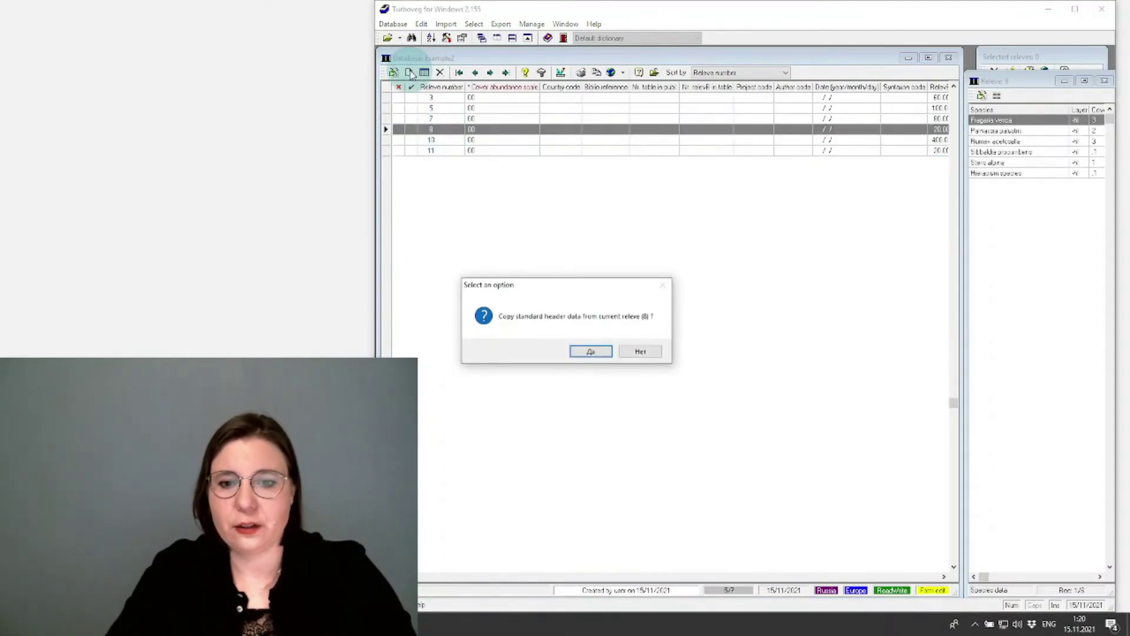
drag(593, 288, 818, 202)
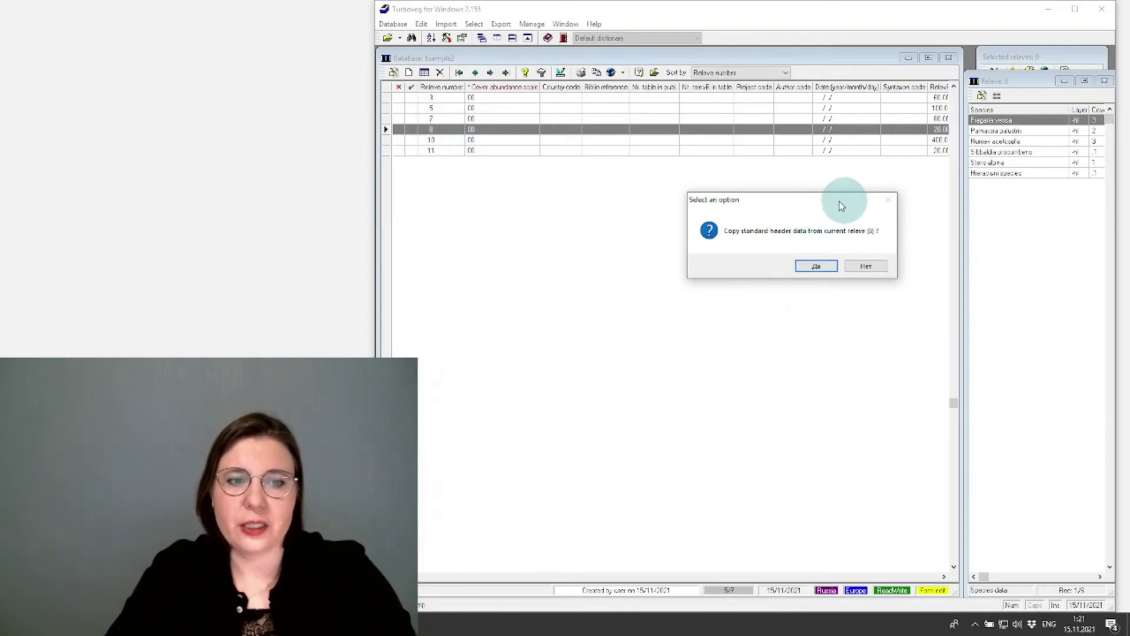
drag(836, 202, 883, 197)
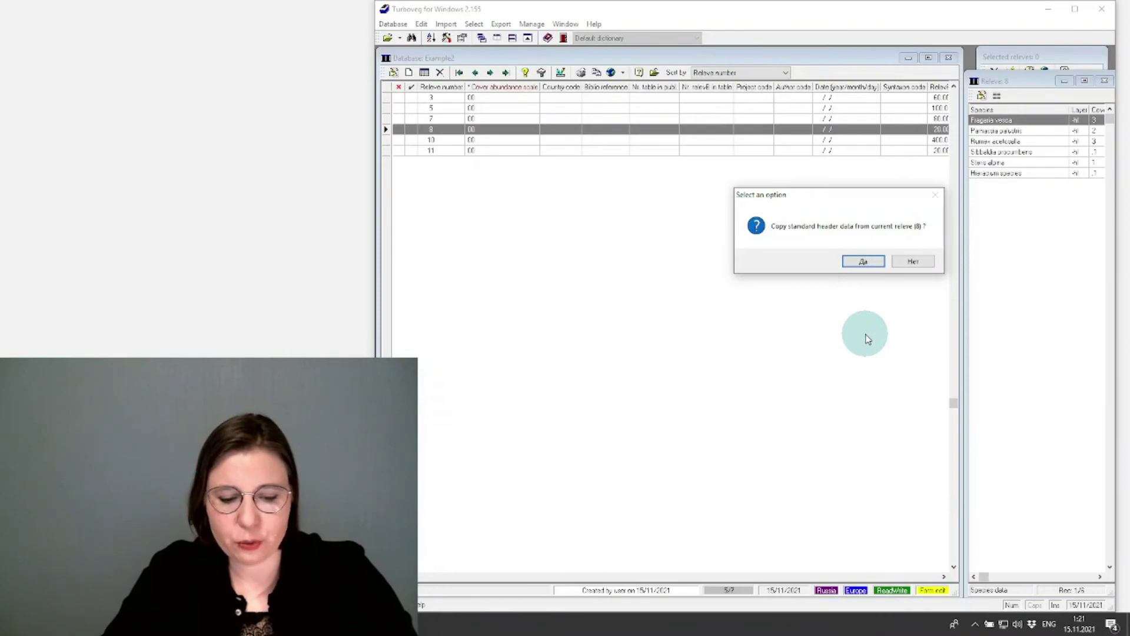
click(914, 262)
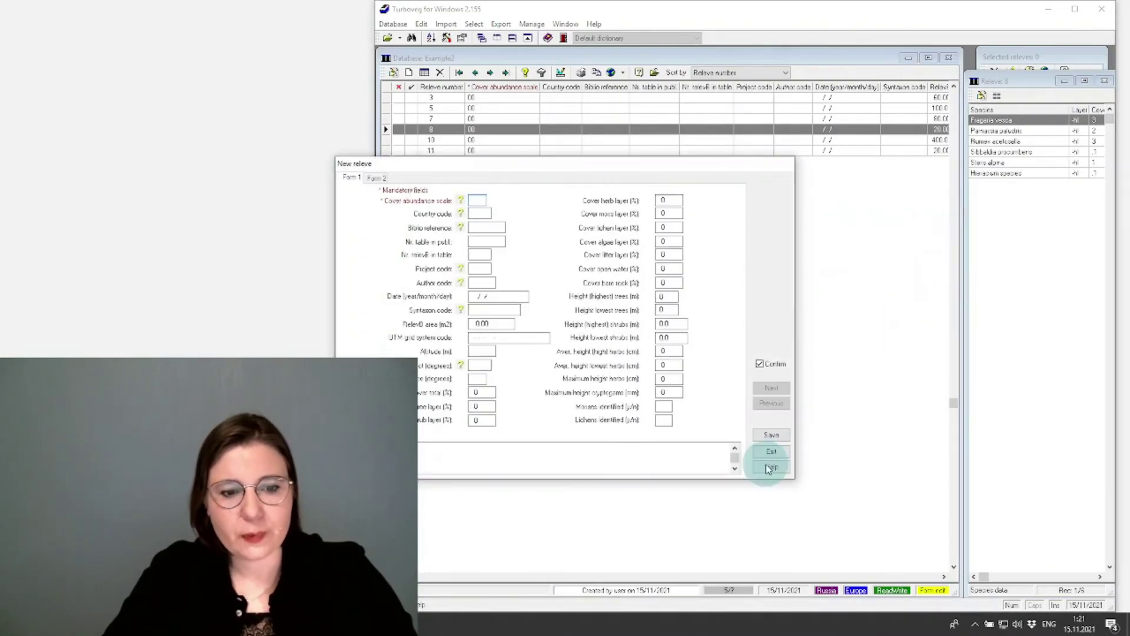
click(771, 452)
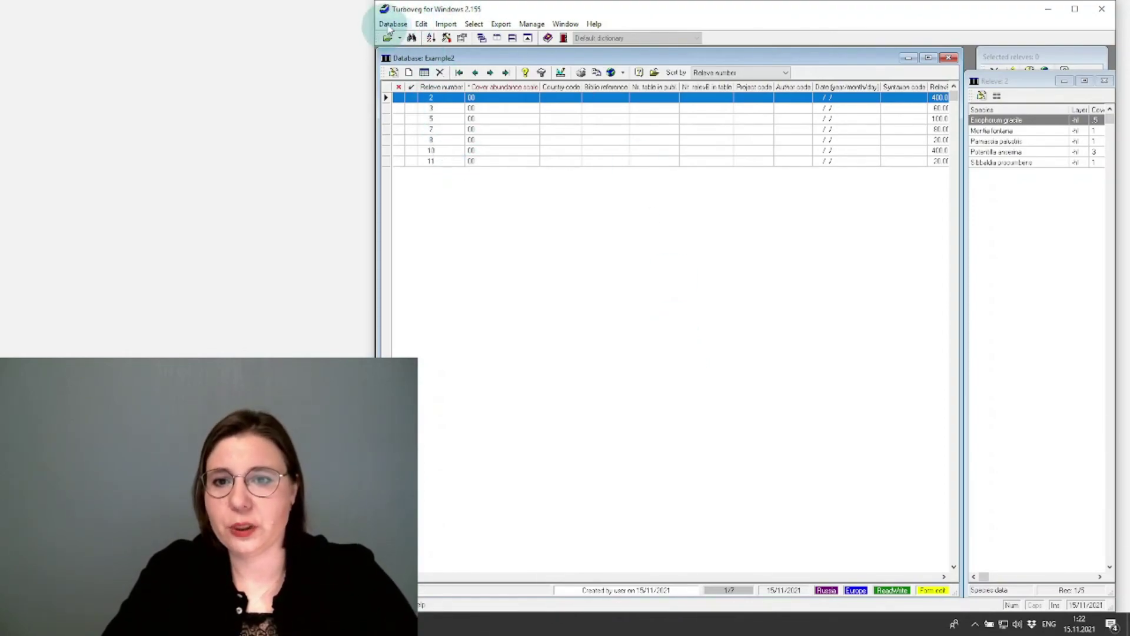
Append the Example database to Example2, accepting the relevé renumbering and adding its additional fields.
click(391, 24)
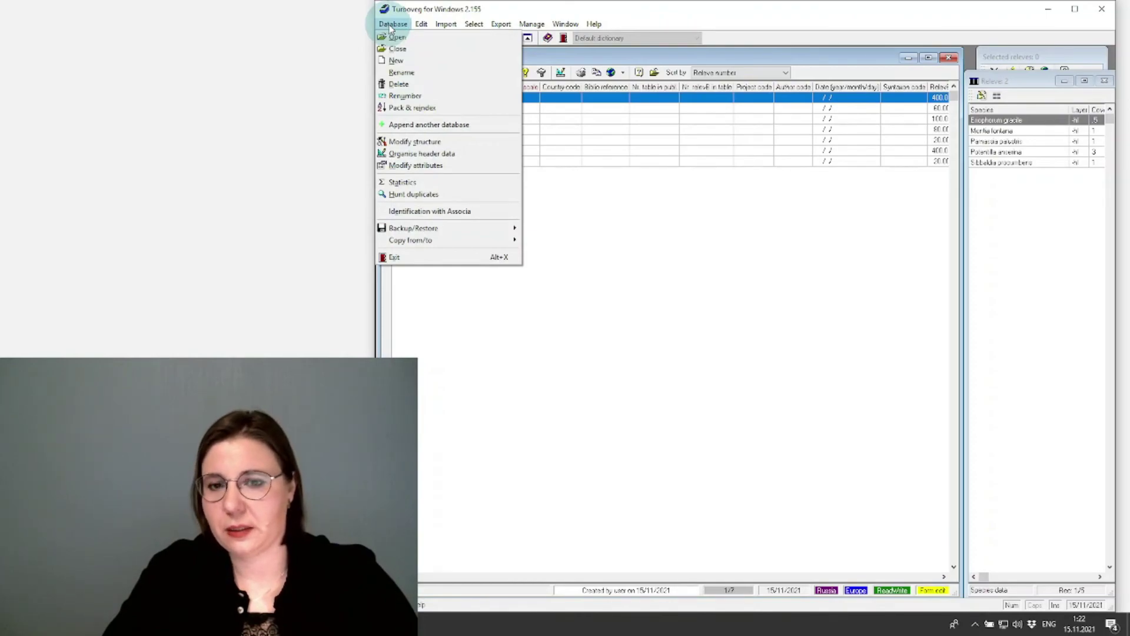
click(633, 284)
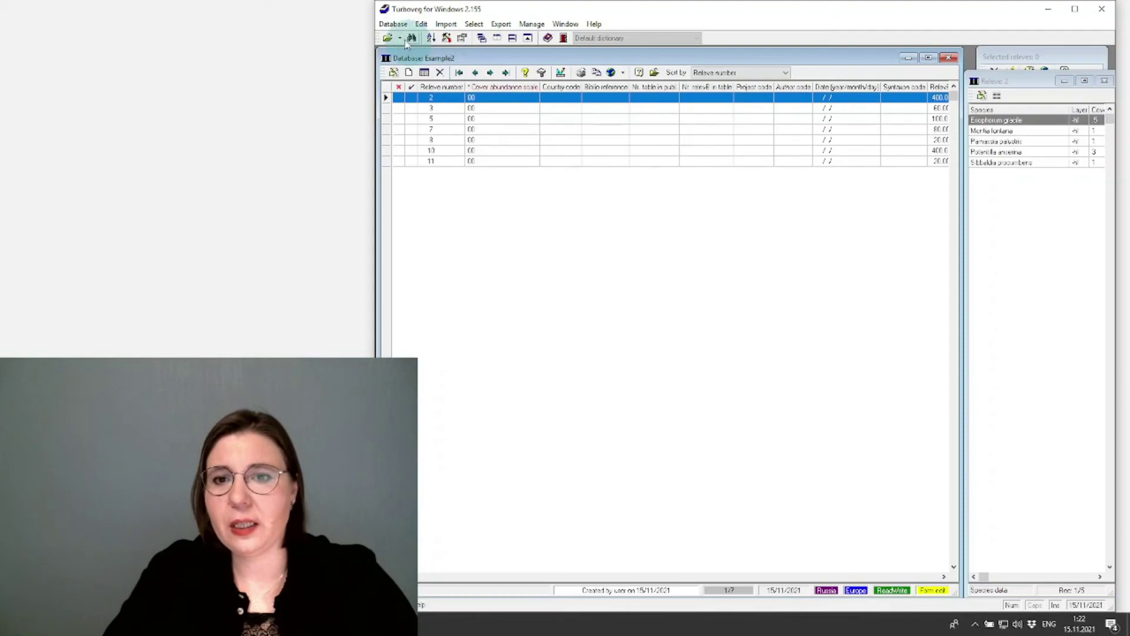
click(393, 27)
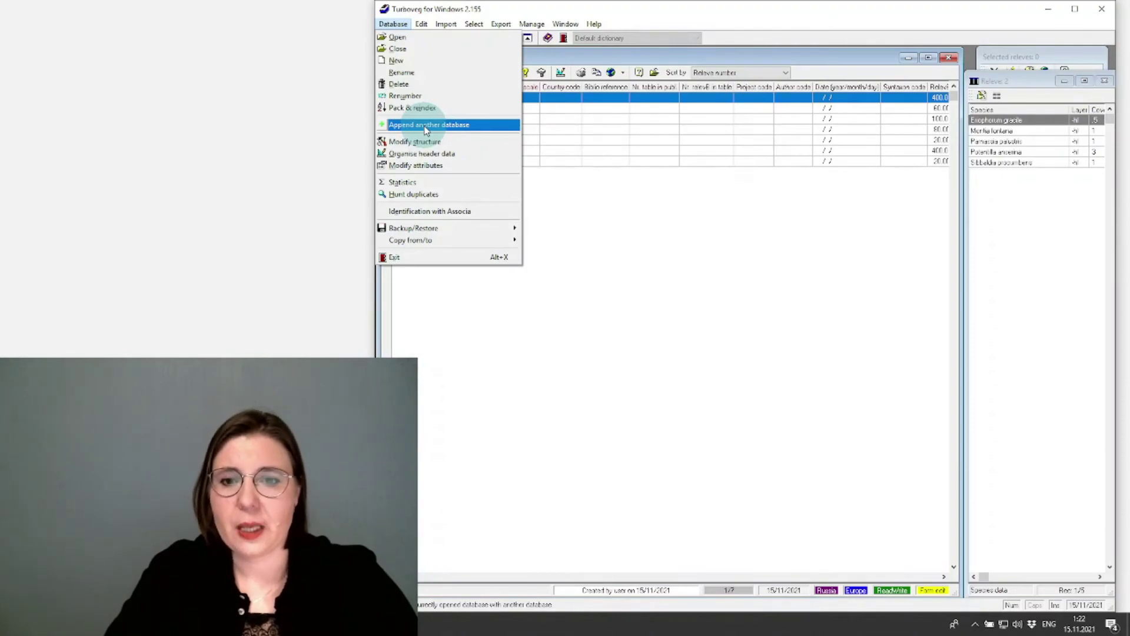
click(454, 125)
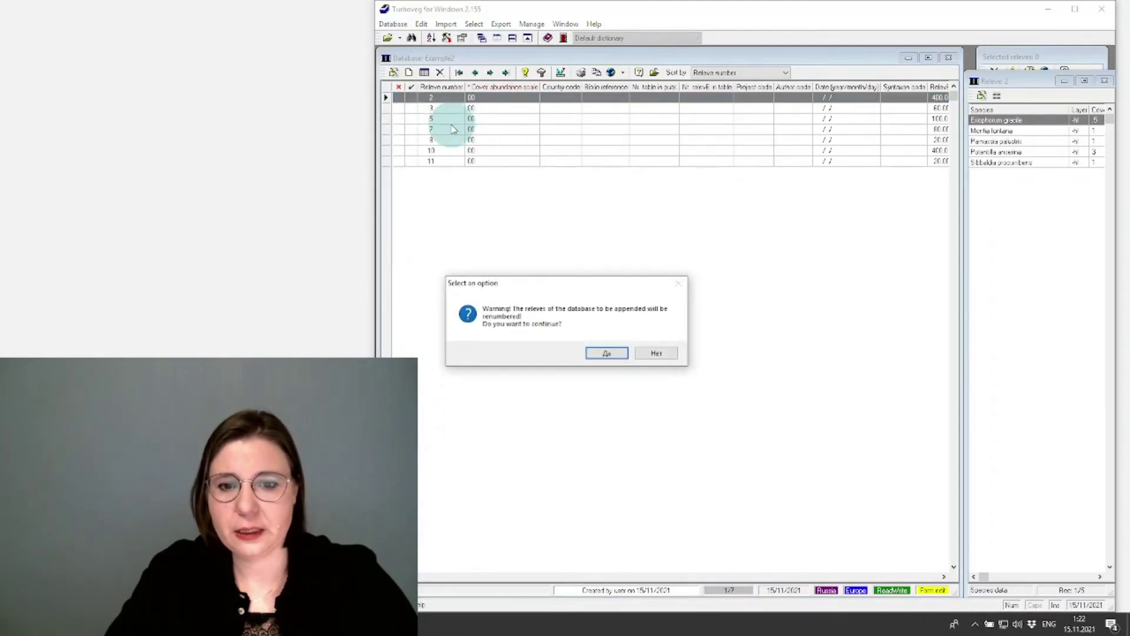
drag(595, 285, 785, 147)
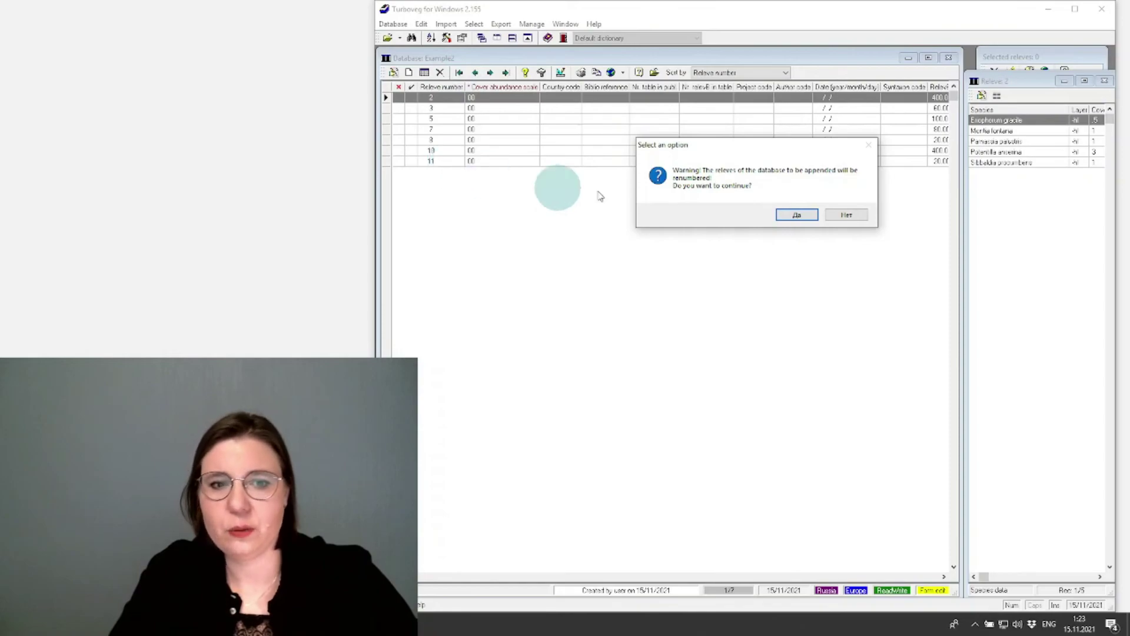
click(797, 216)
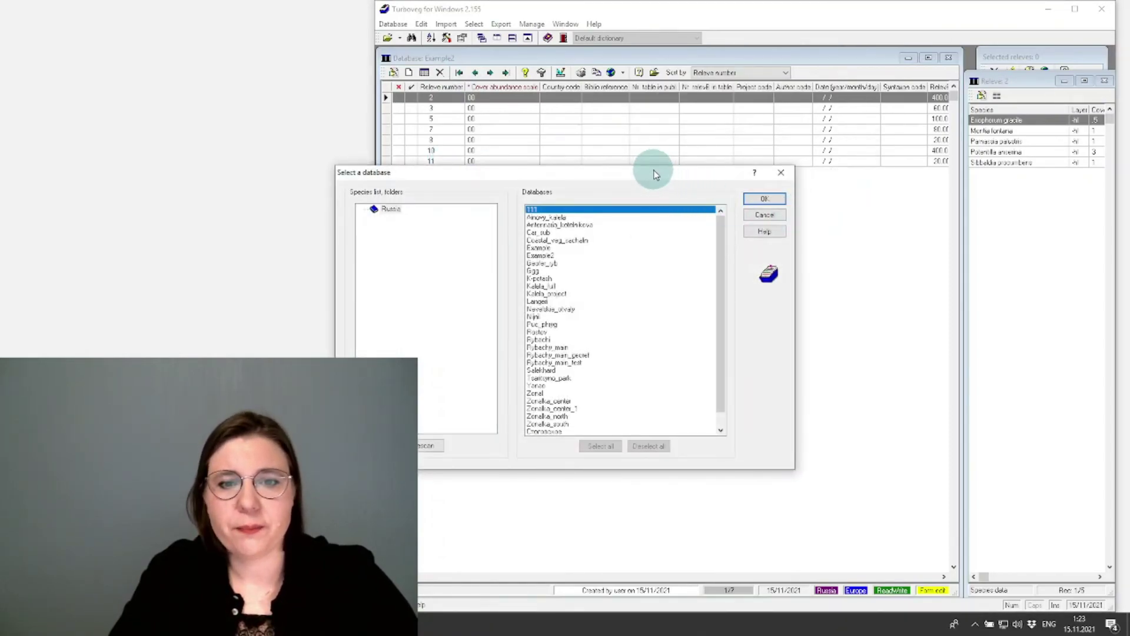
drag(791, 112, 872, 63)
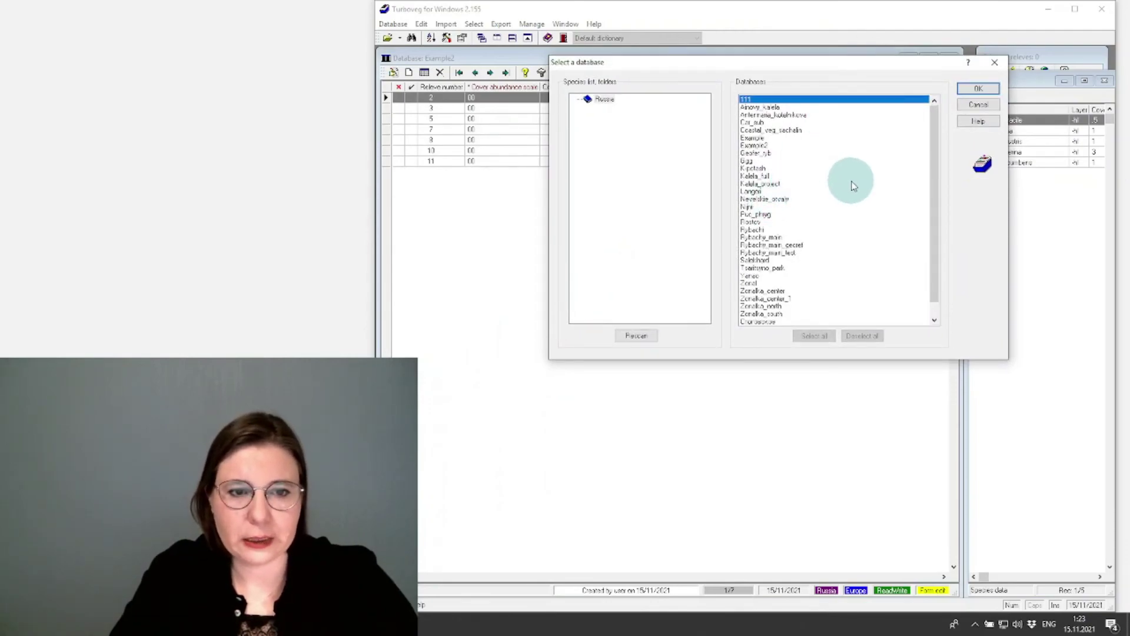
click(759, 138)
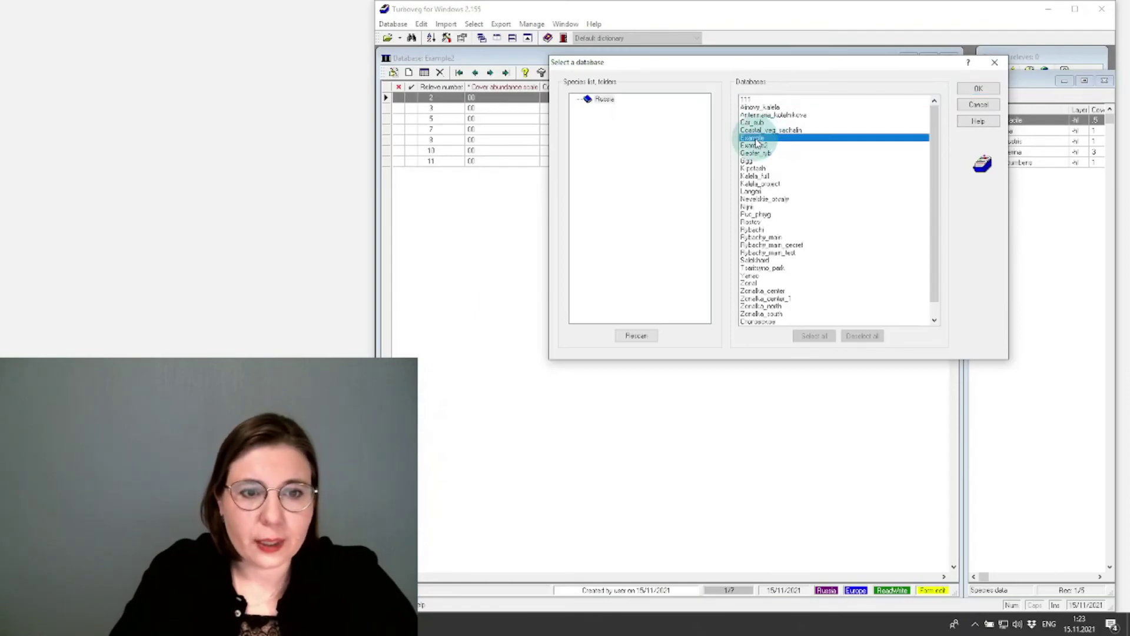
click(977, 91)
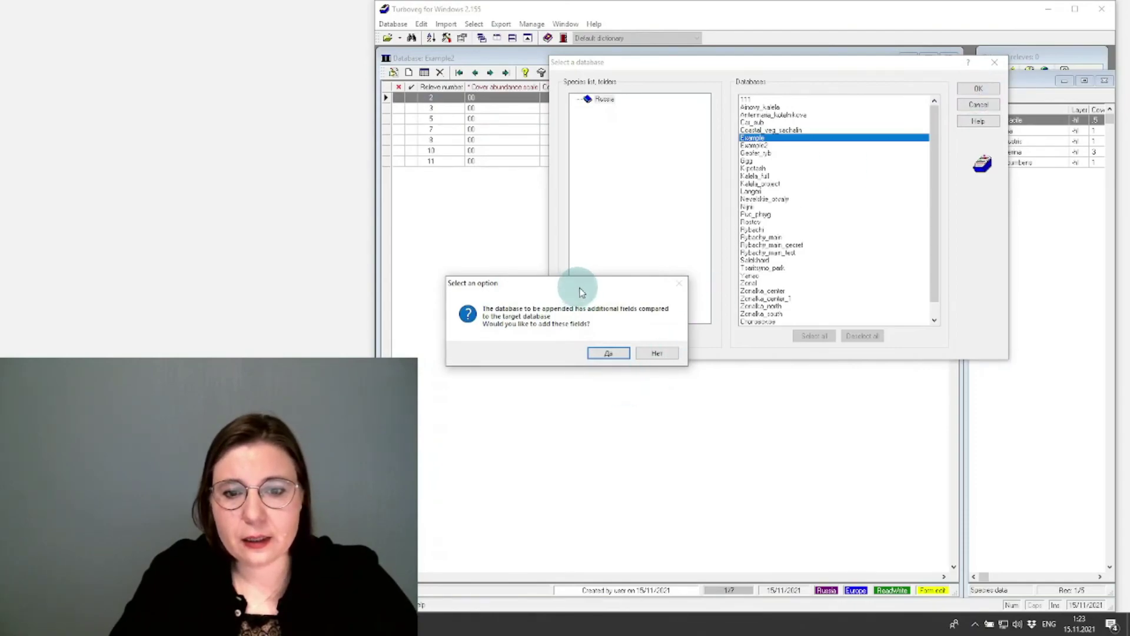
drag(580, 292, 846, 199)
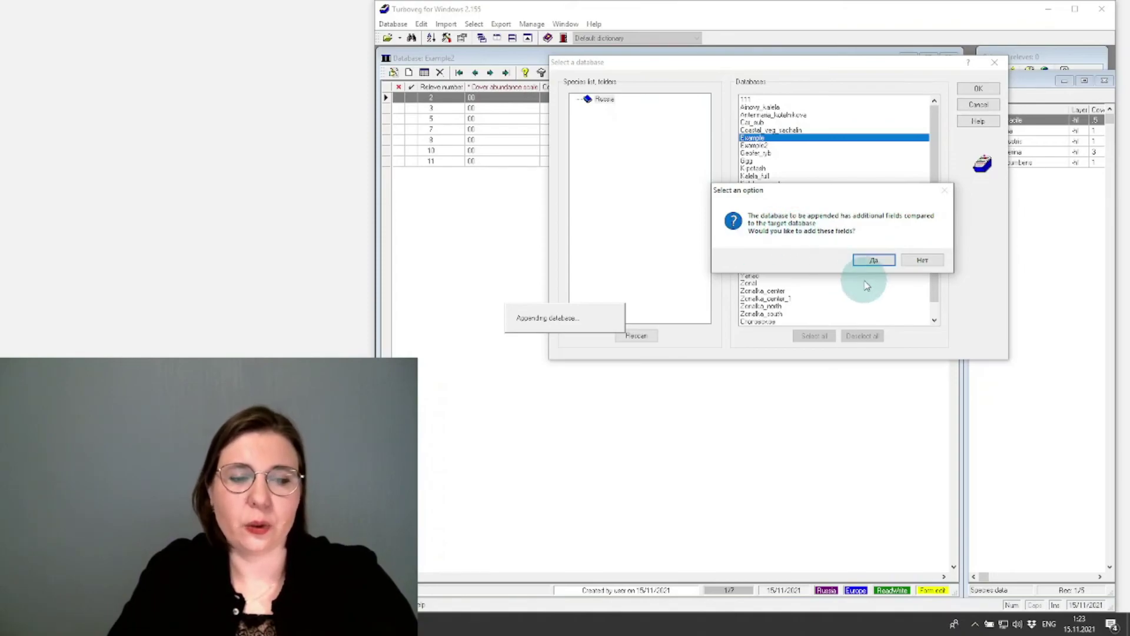
click(874, 260)
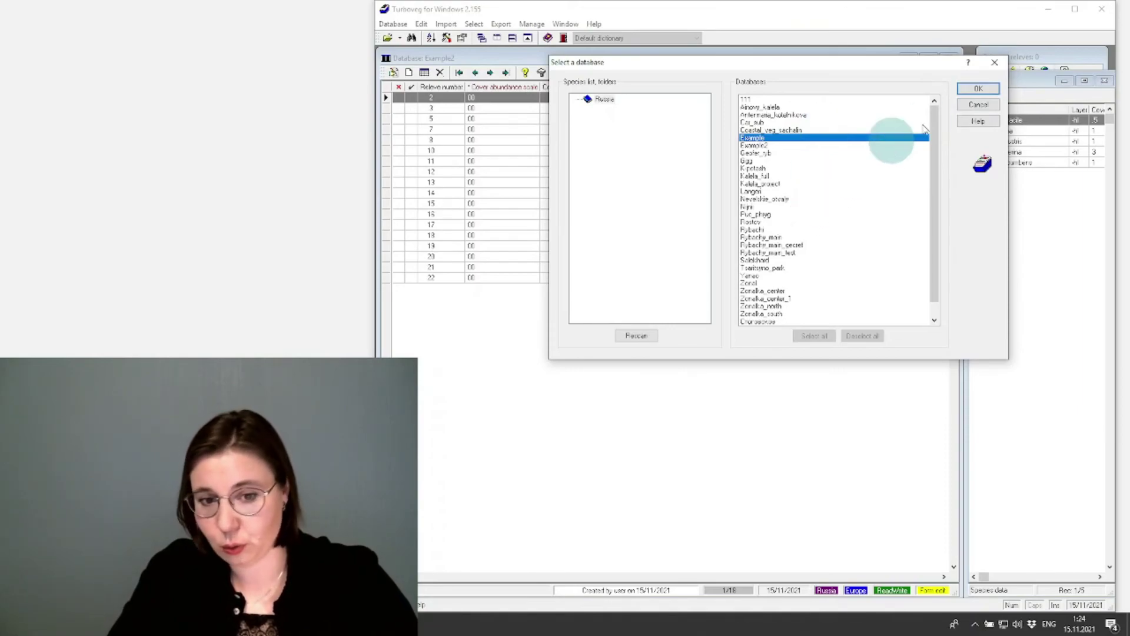
click(989, 90)
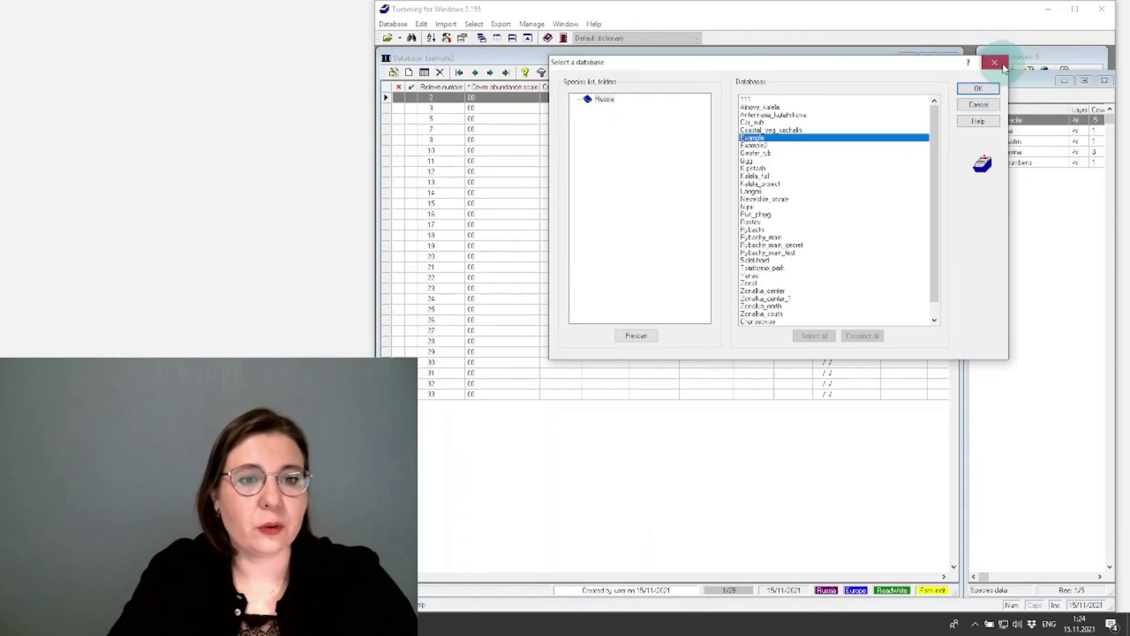
click(1001, 65)
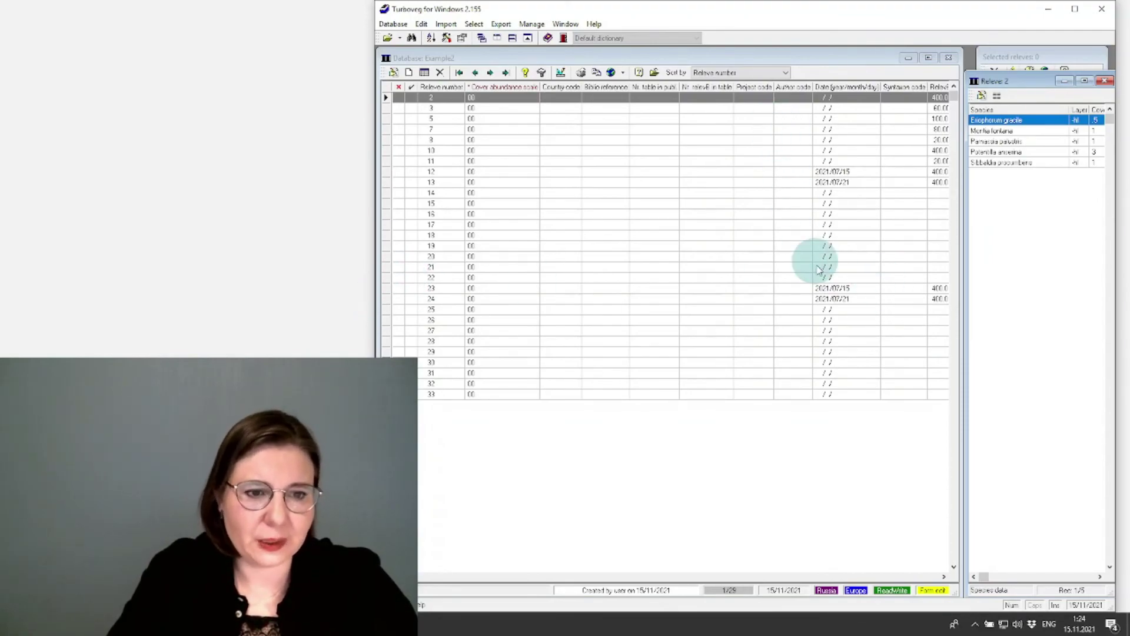
Mark the duplicate appended relevés 23 to 33 in Example2 for deletion.
click(396, 290)
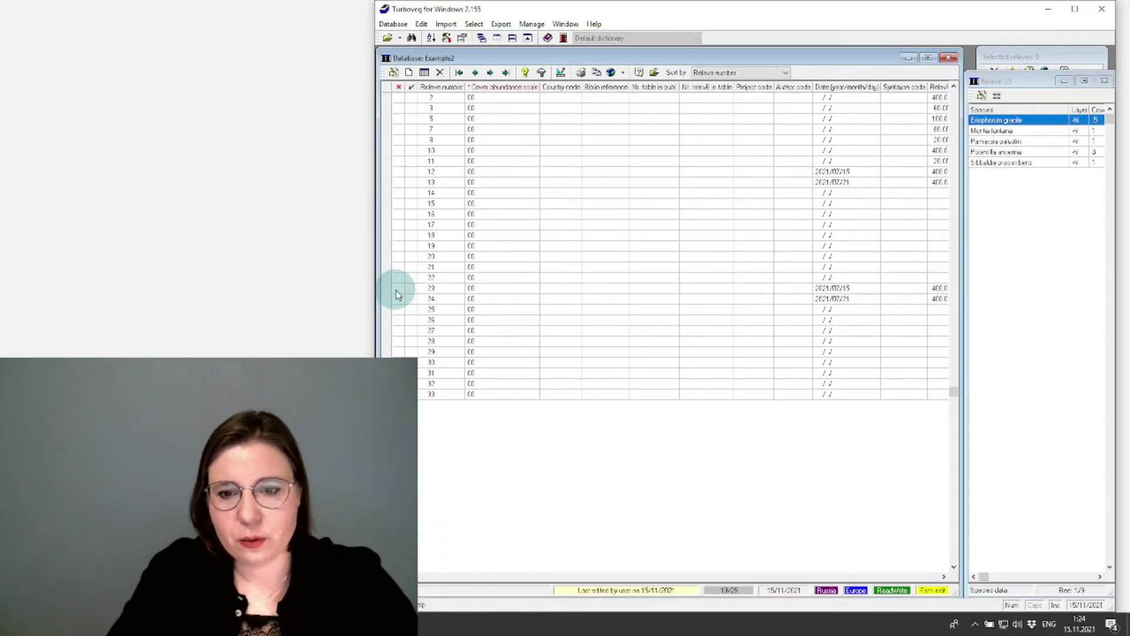
click(398, 289)
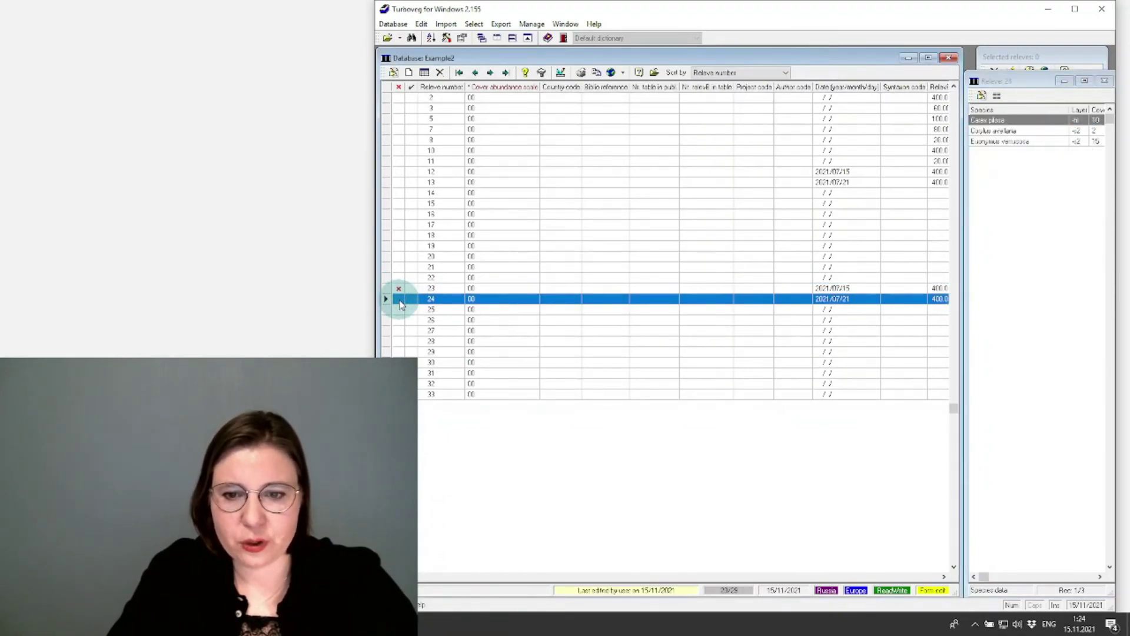
click(399, 298)
click(399, 310)
click(398, 320)
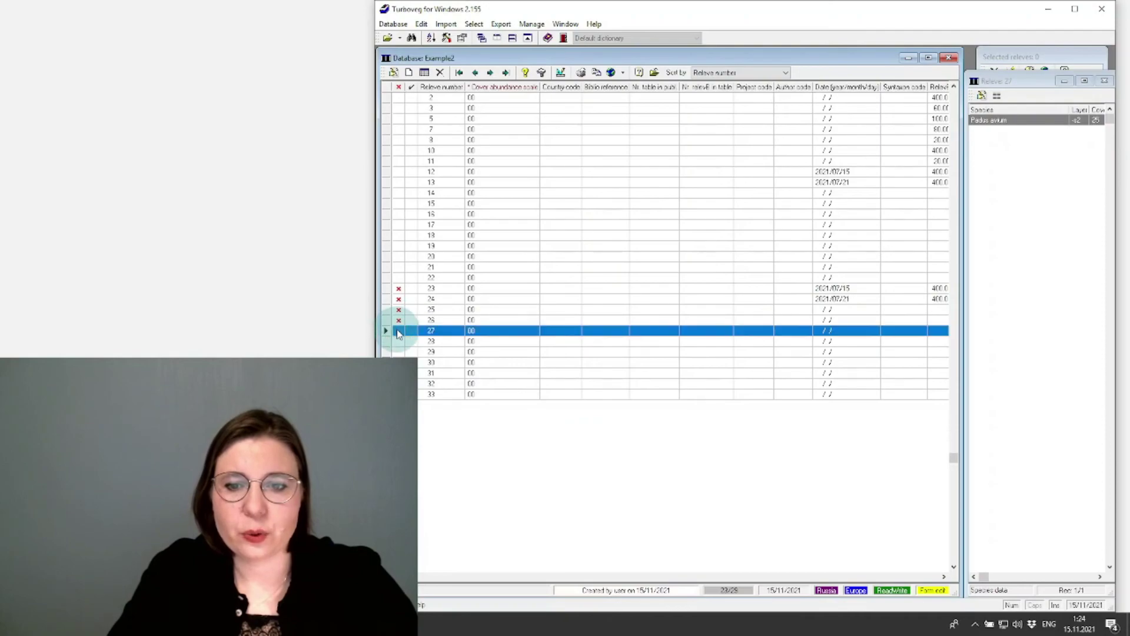
click(399, 331)
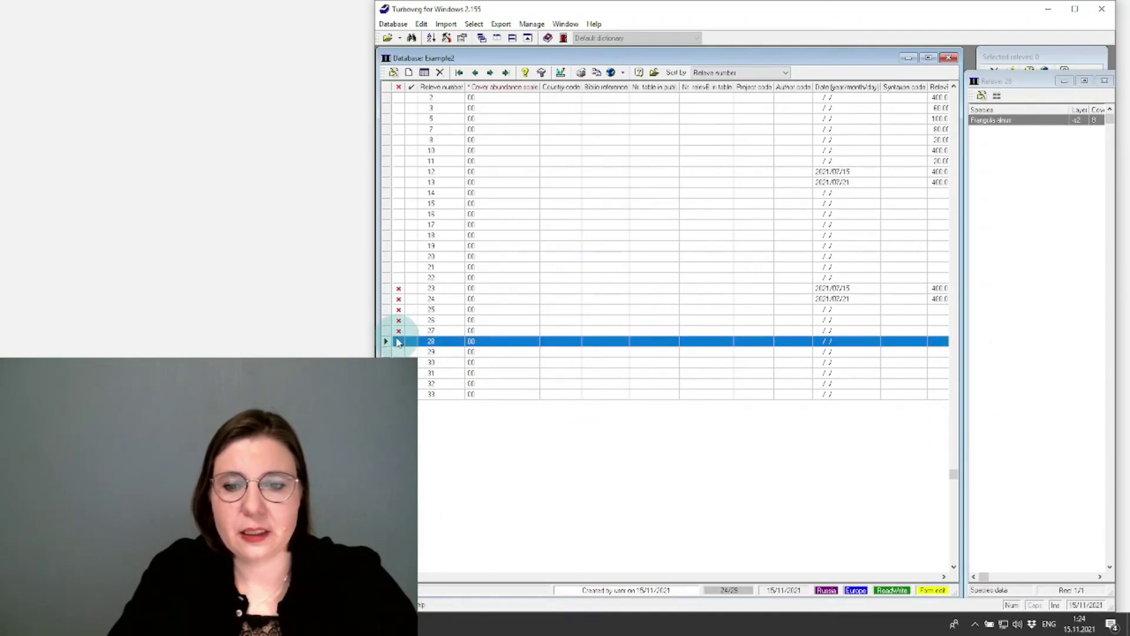
click(399, 341)
click(398, 352)
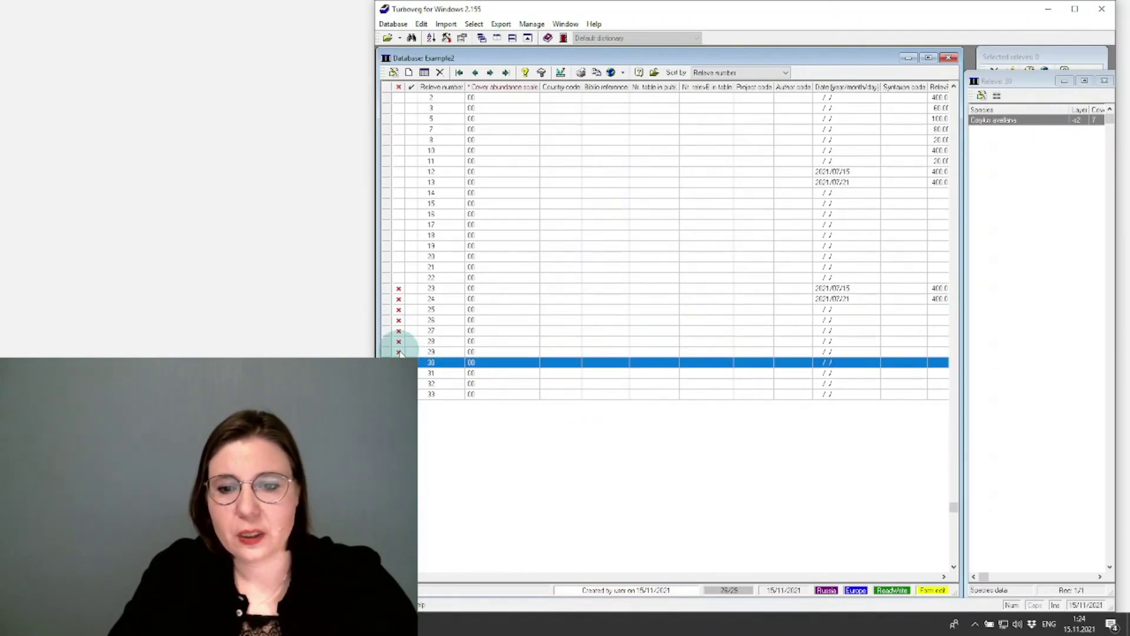
click(419, 373)
click(419, 383)
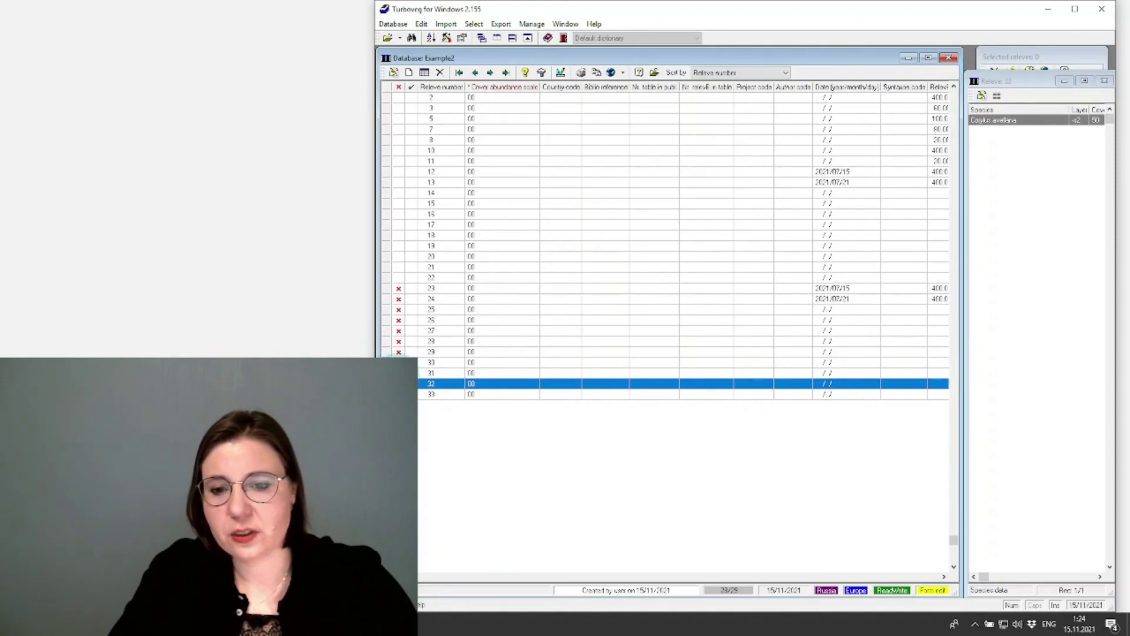
click(419, 394)
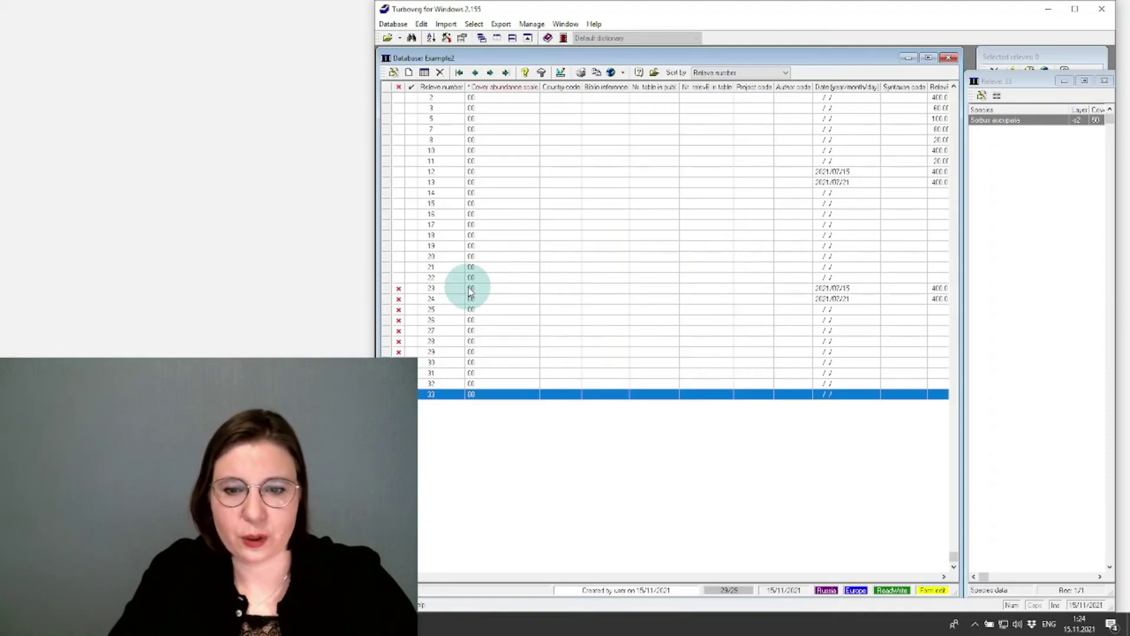
Delete the relevés marked for deletion from the Example2 database.
click(393, 24)
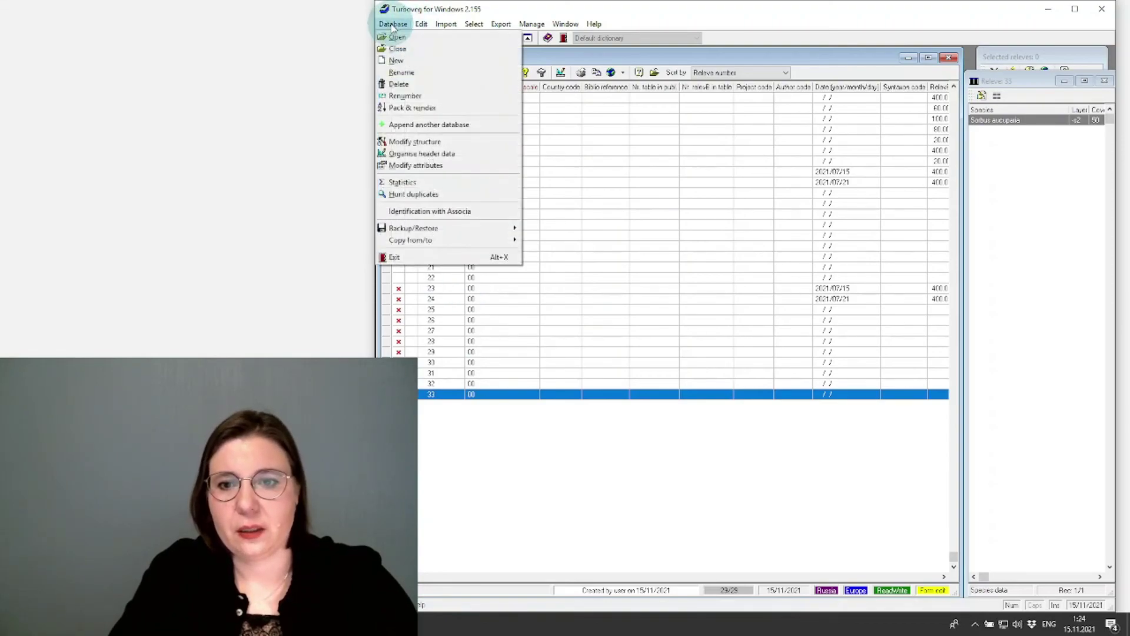
mouse_move(421, 24)
click(481, 185)
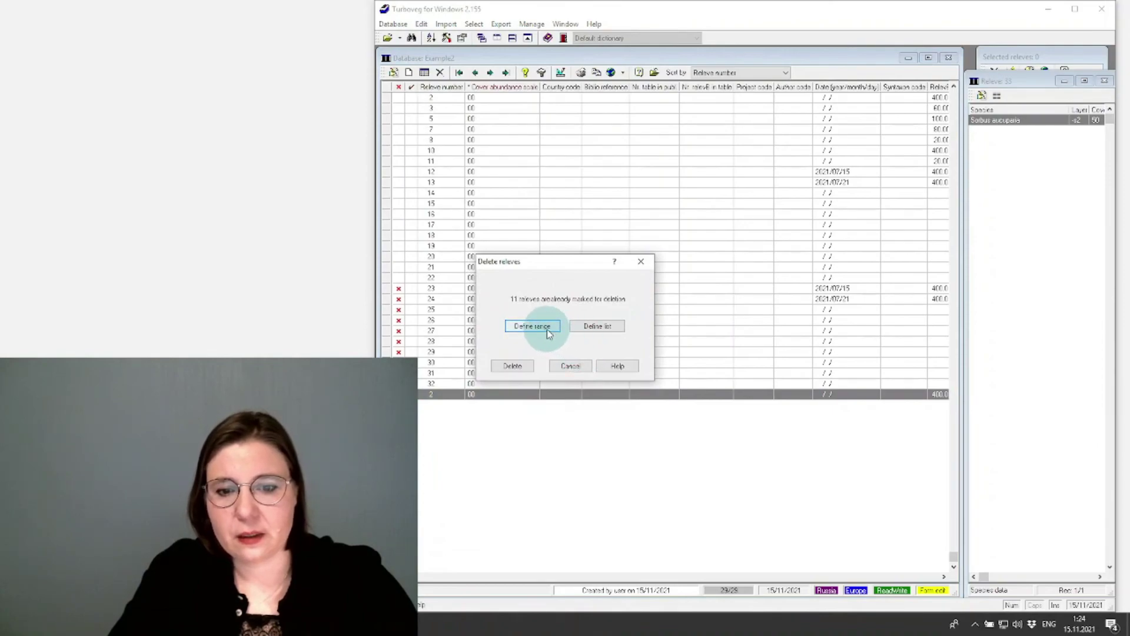
click(518, 365)
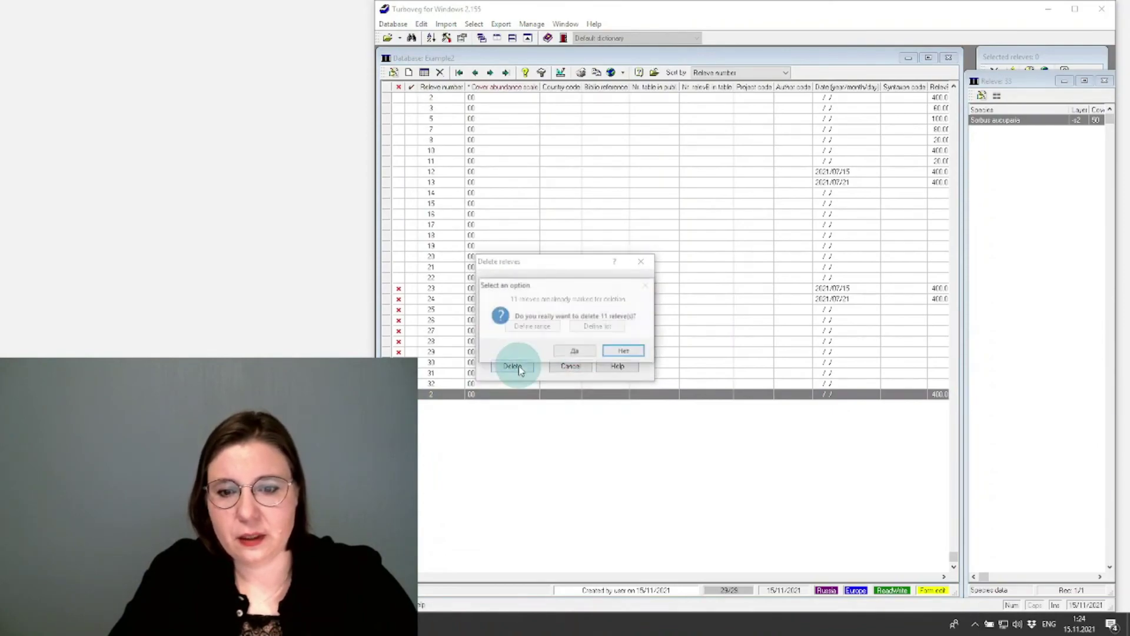
click(576, 353)
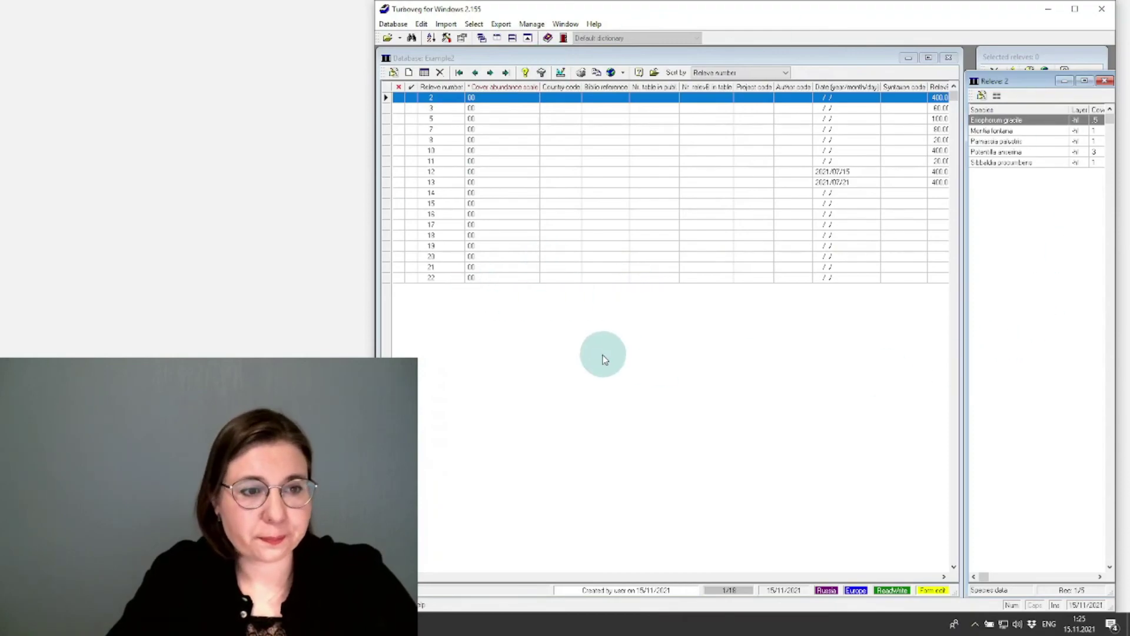
Examine the species lists of several relevés in the combined Example2 database.
click(535, 215)
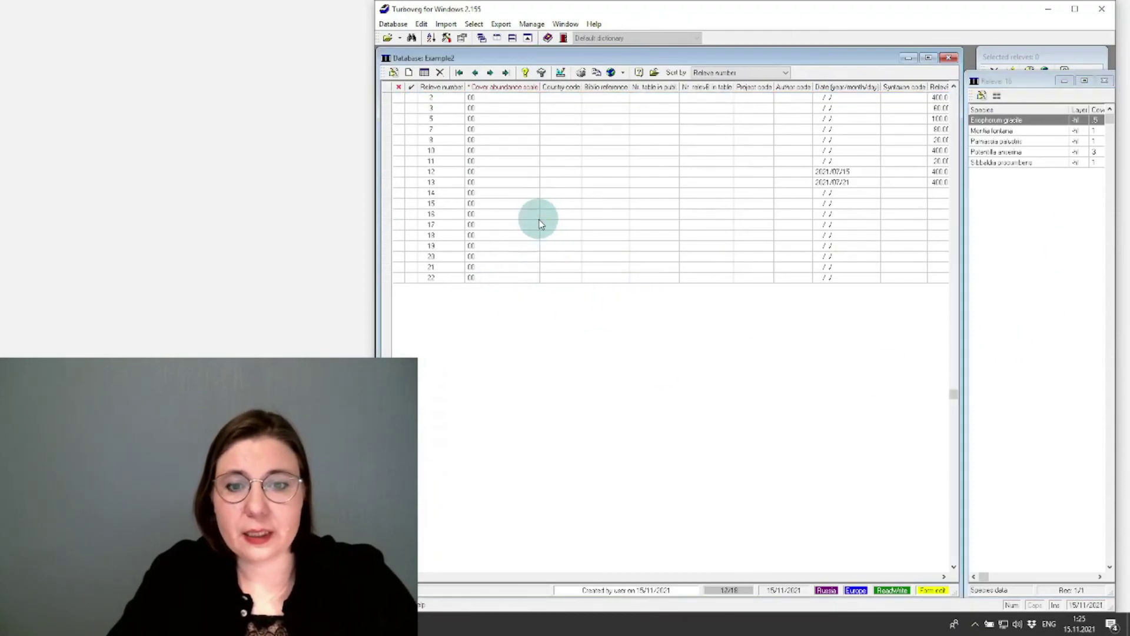
click(602, 194)
click(636, 246)
click(657, 161)
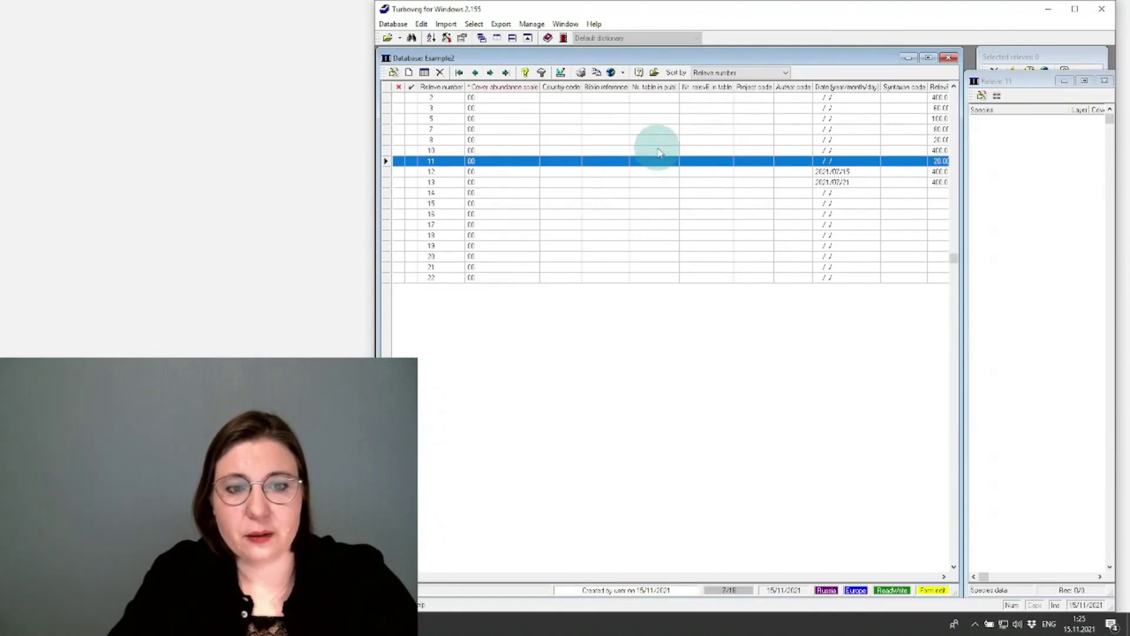
click(658, 151)
click(664, 119)
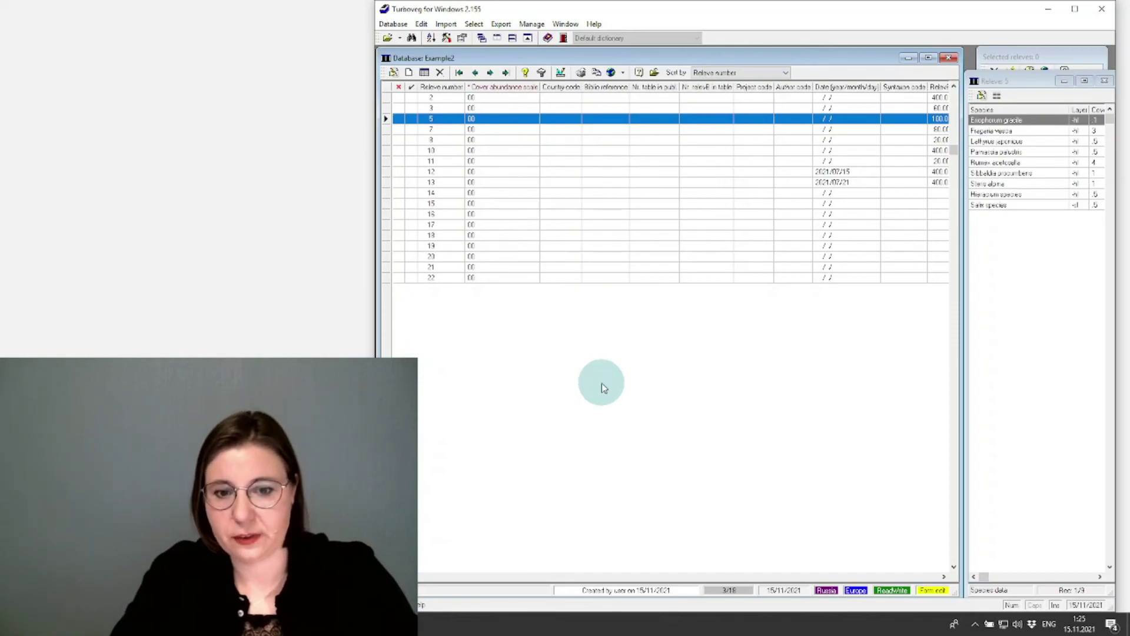
Try to back up a relevé database while Example2 is still open.
click(394, 24)
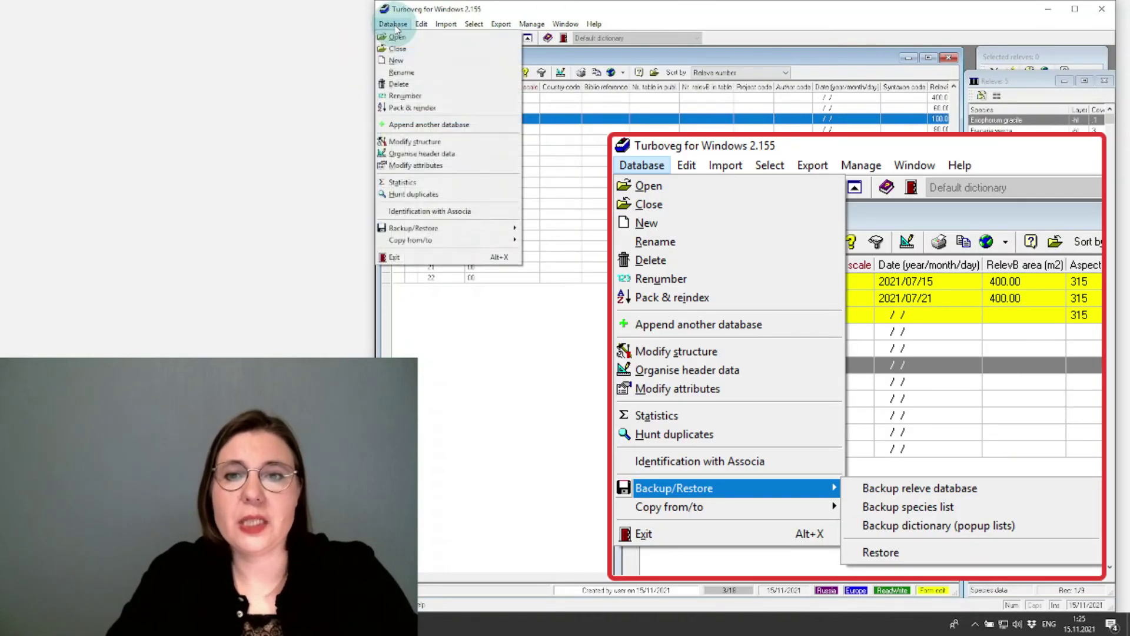
click(451, 234)
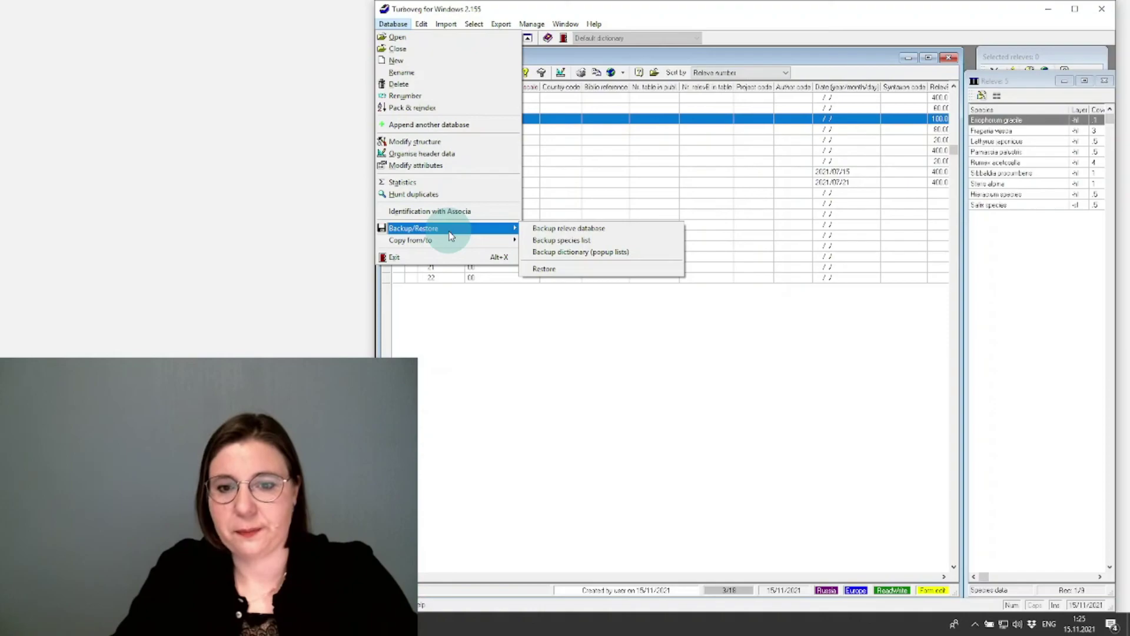
click(583, 229)
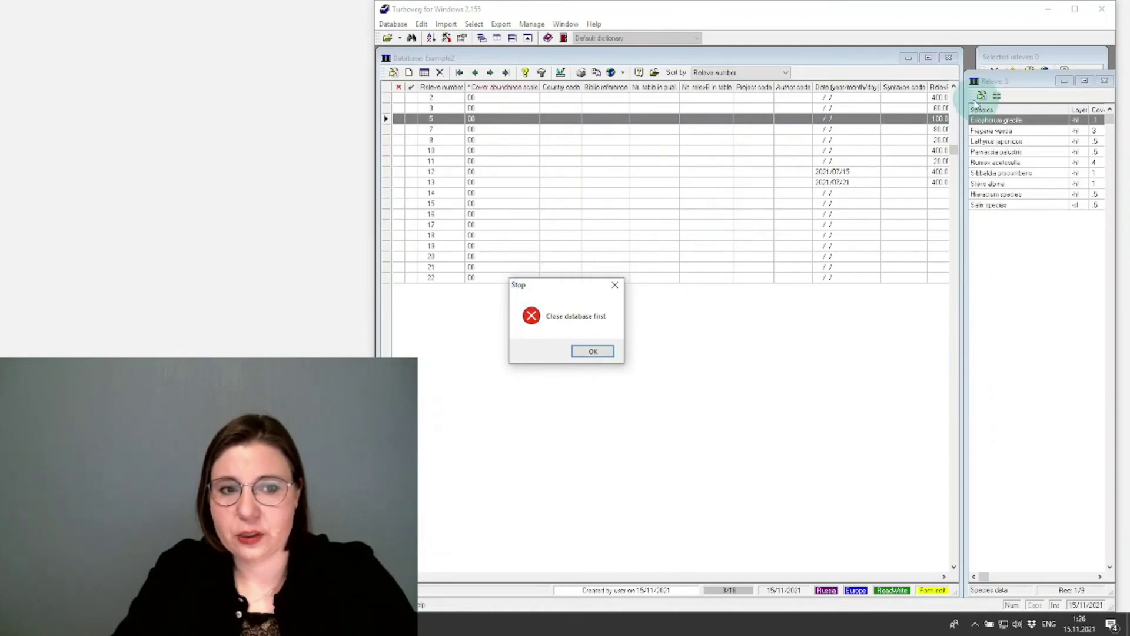
click(593, 351)
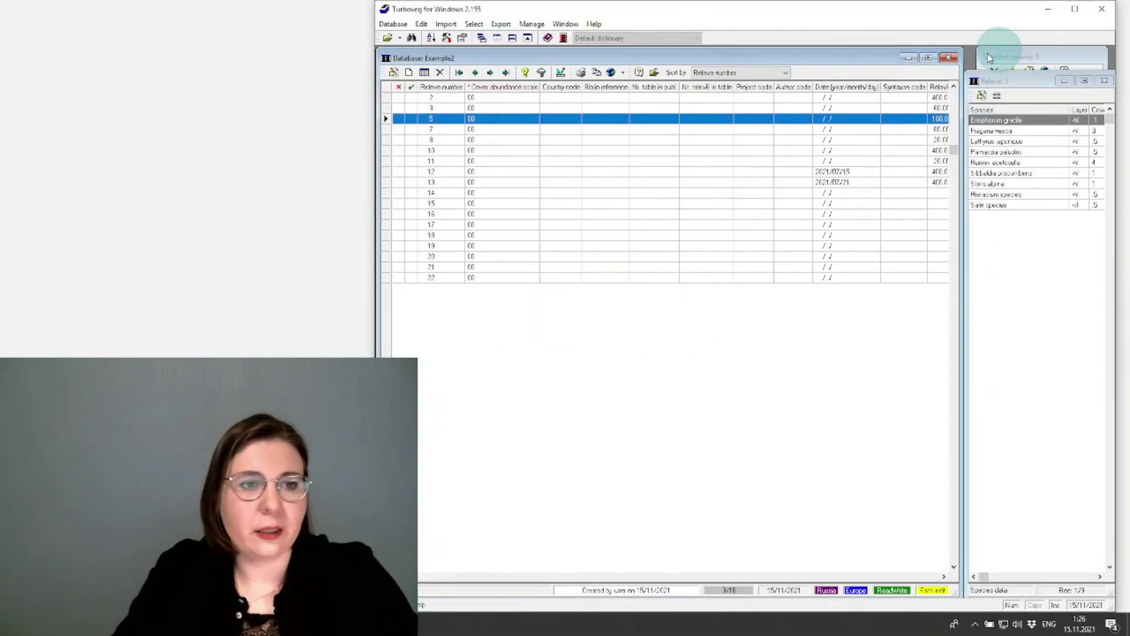
Close the Example2 database and select it as the relevé database to back up.
click(949, 58)
click(390, 24)
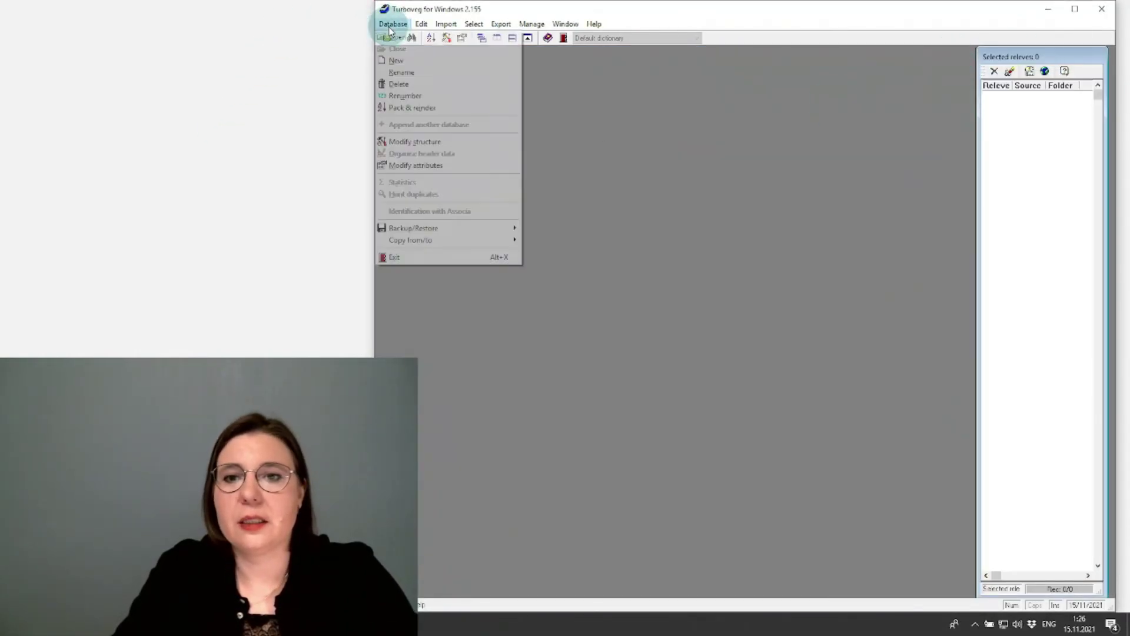
mouse_move(448, 228)
click(599, 229)
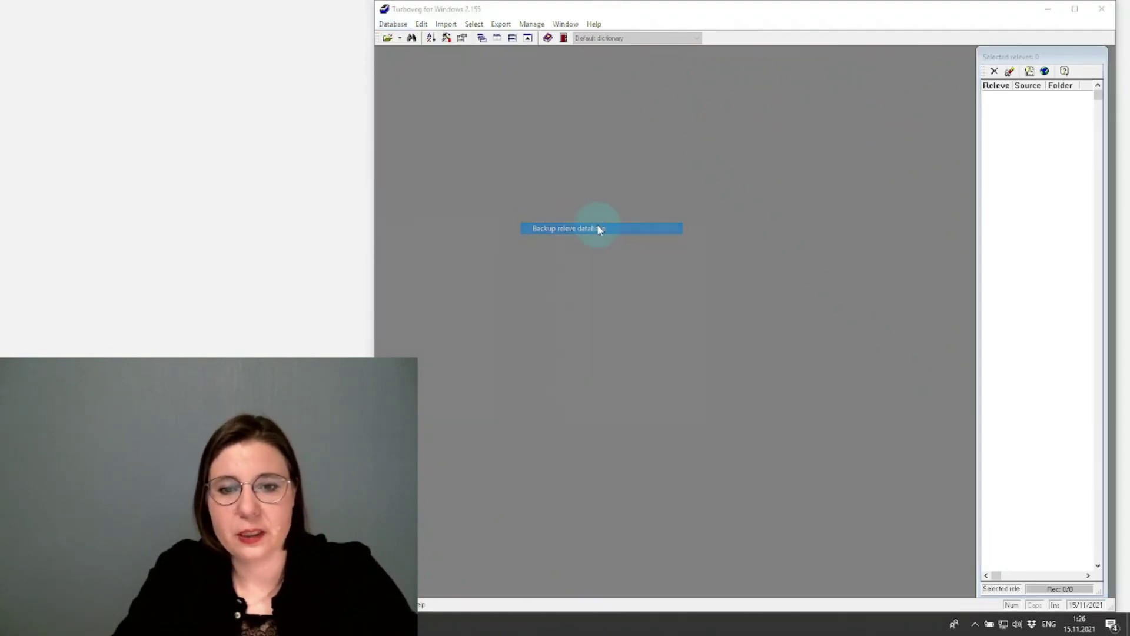
drag(609, 168, 866, 77)
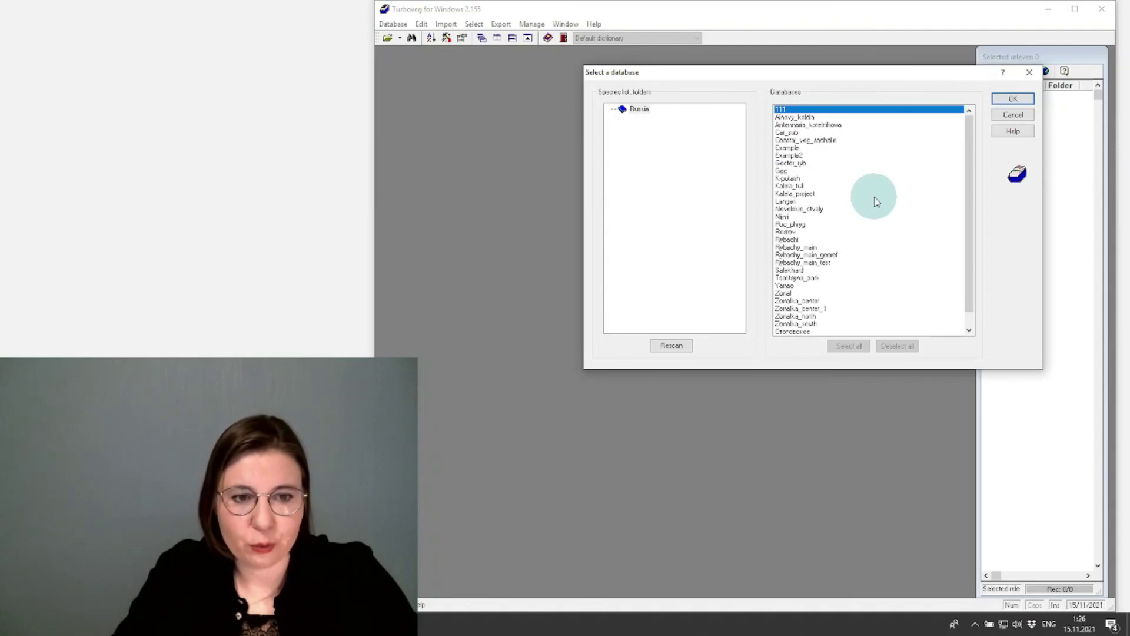
click(786, 155)
click(787, 148)
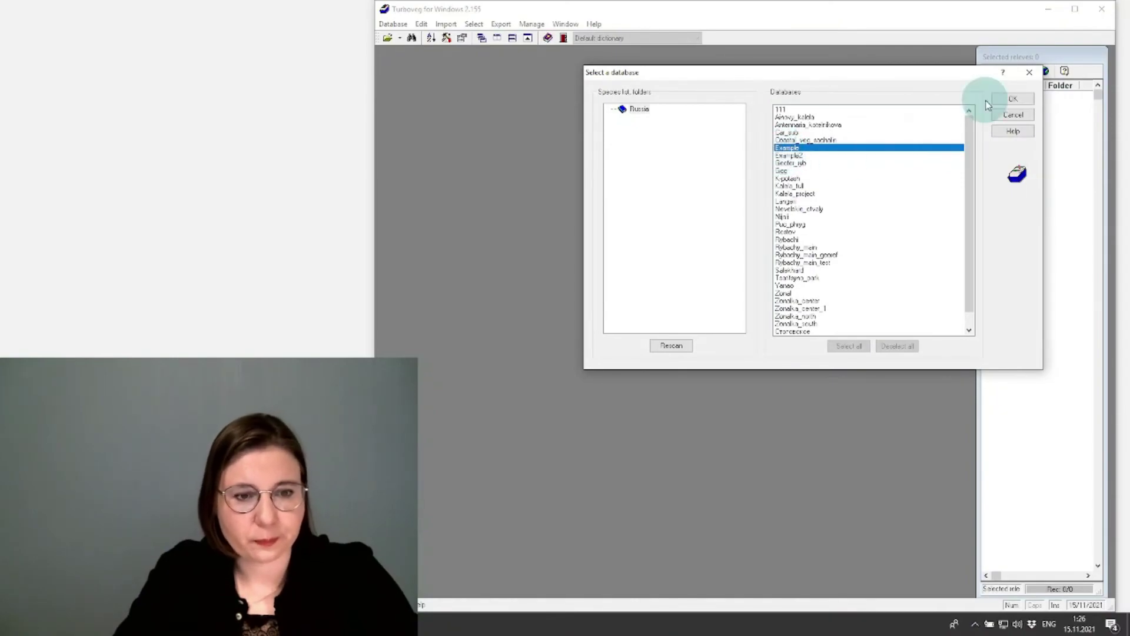
click(787, 155)
click(1012, 98)
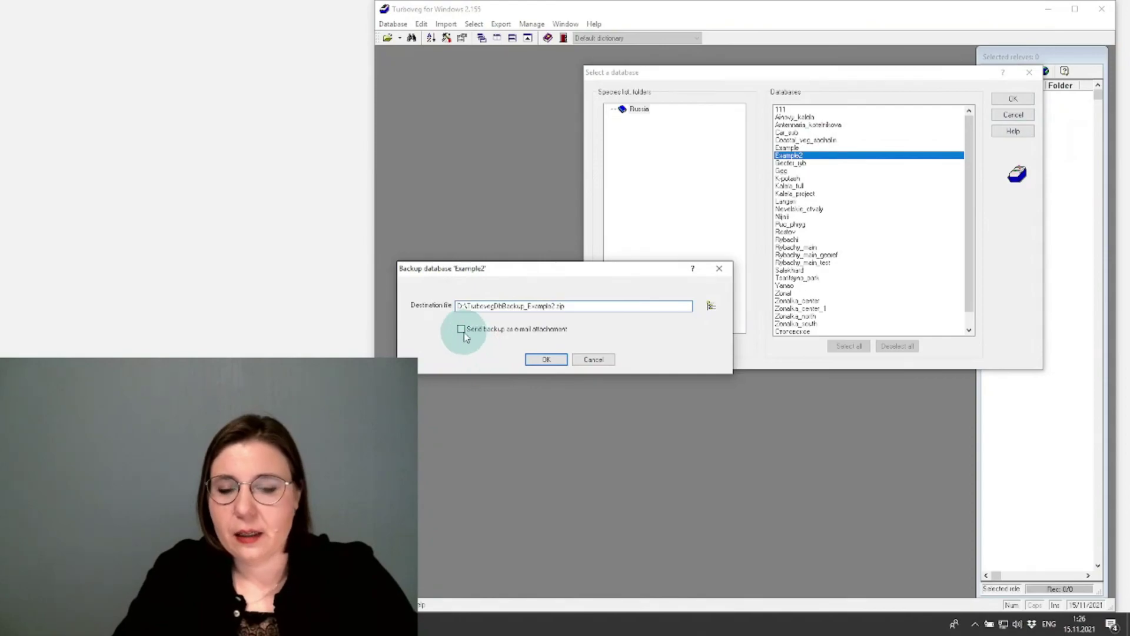
Back up Example2 to the destination file D:\TurbovegDbBackup_Example2.zip without sending it by e-mail, and leave the database selection.
drag(520, 267, 758, 183)
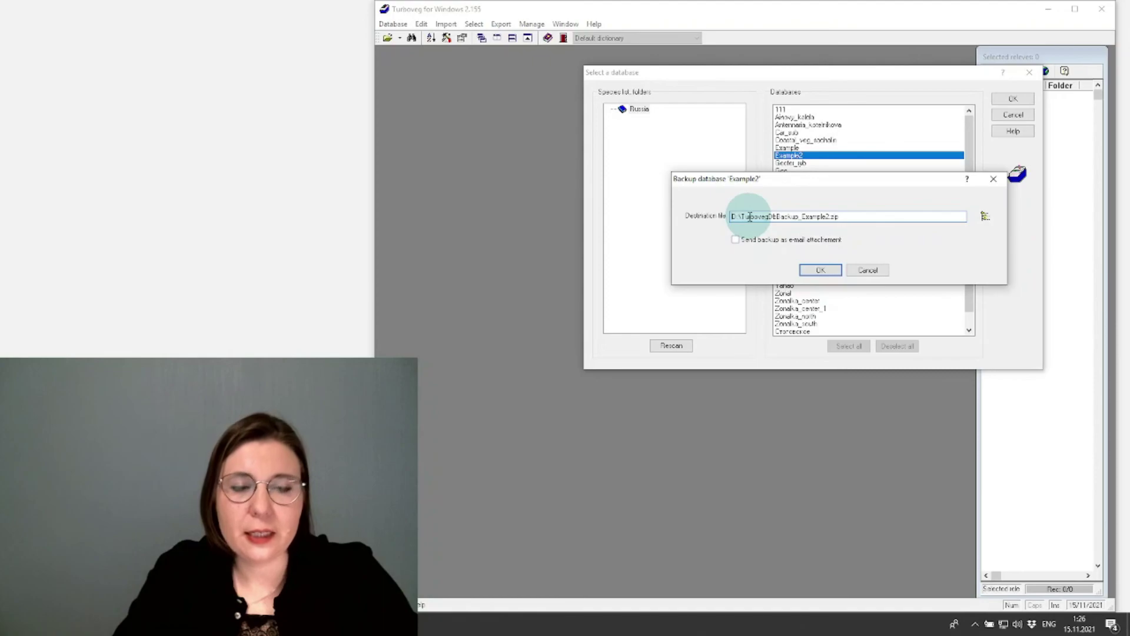
click(841, 216)
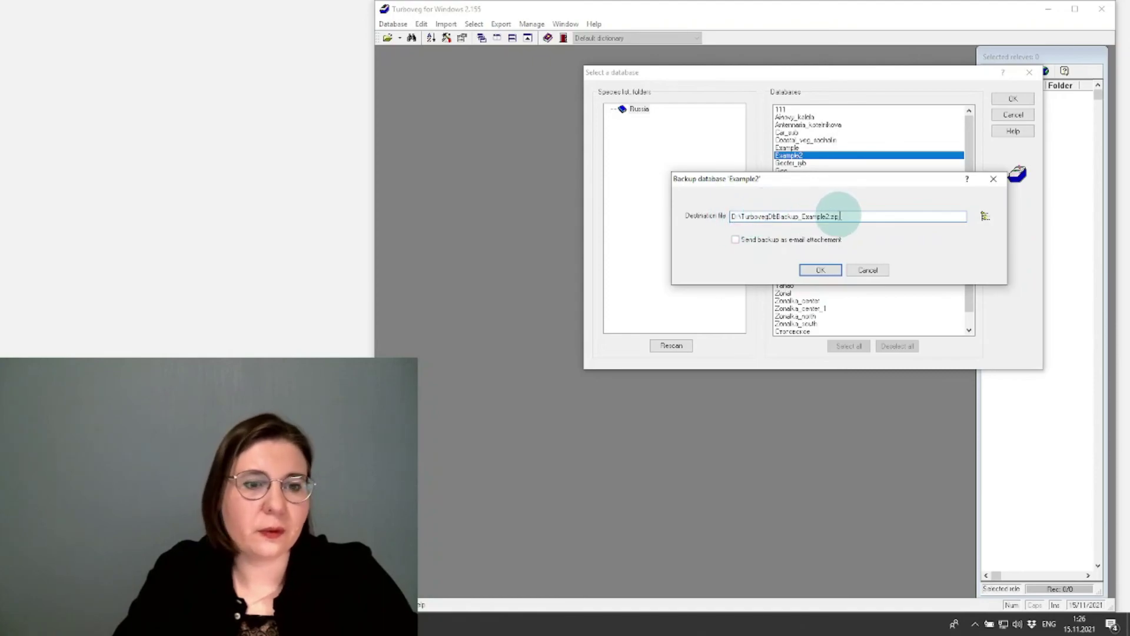
click(799, 216)
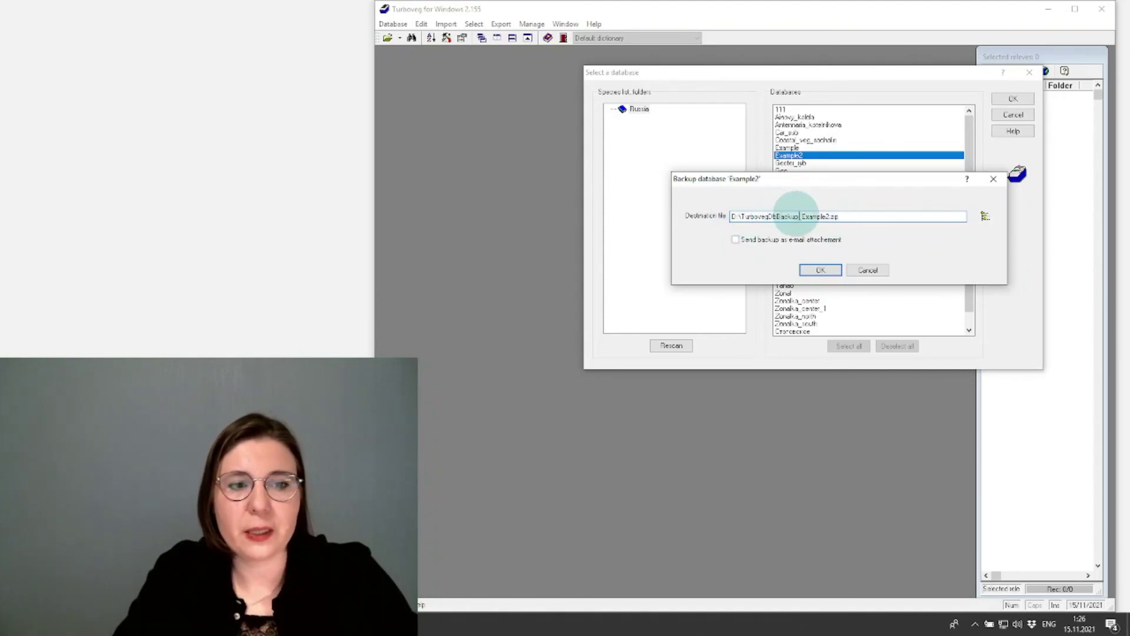
key(Delete)
text(_)
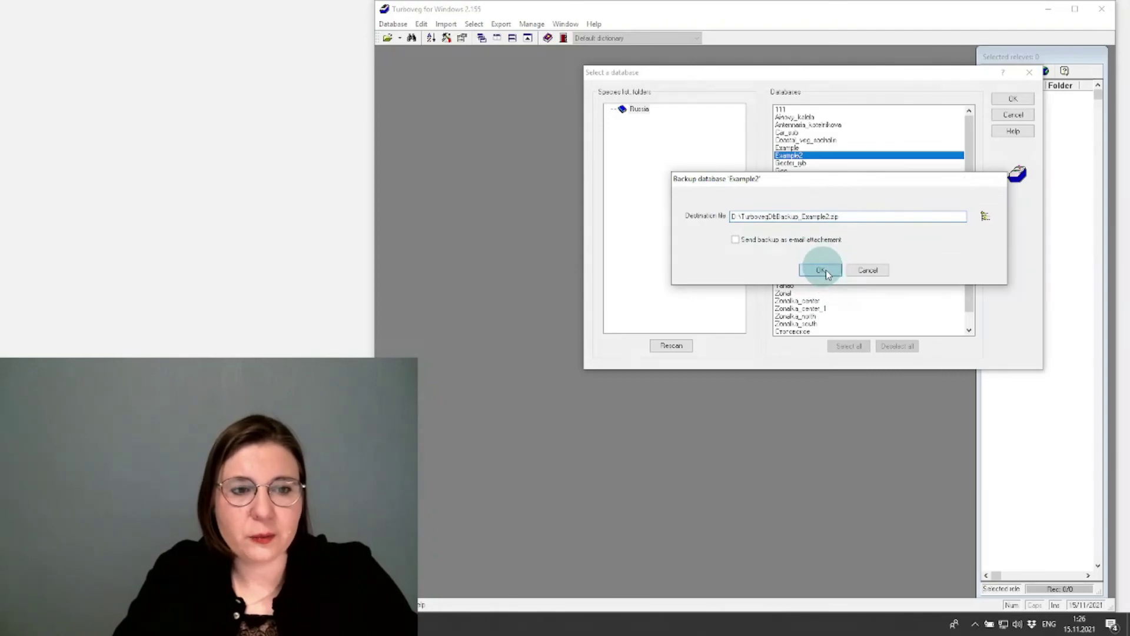
click(823, 271)
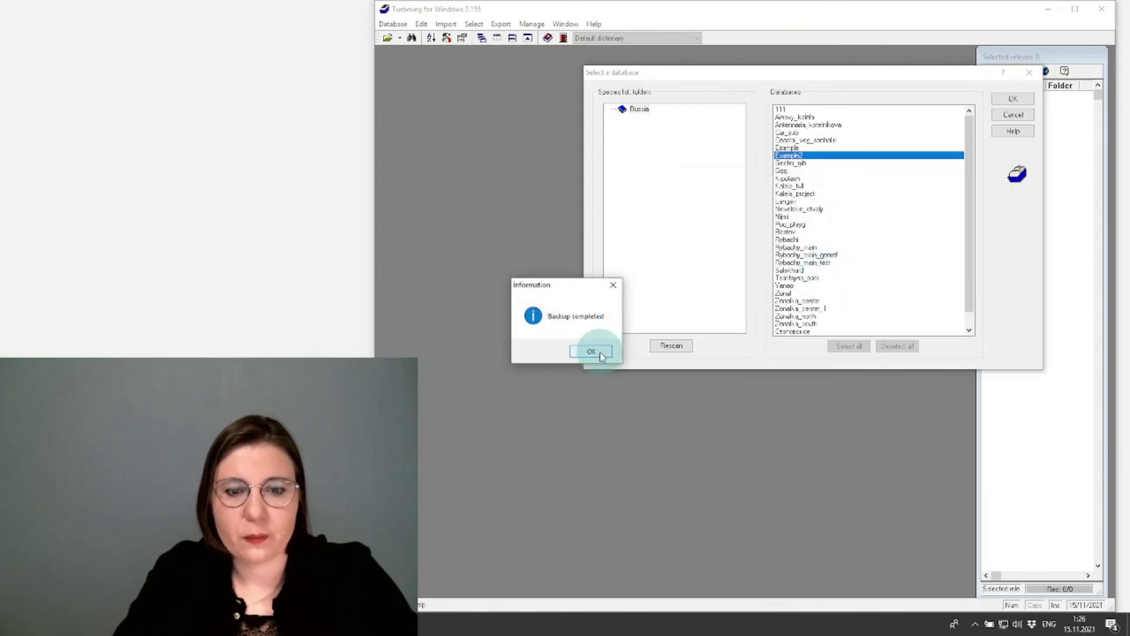
click(600, 355)
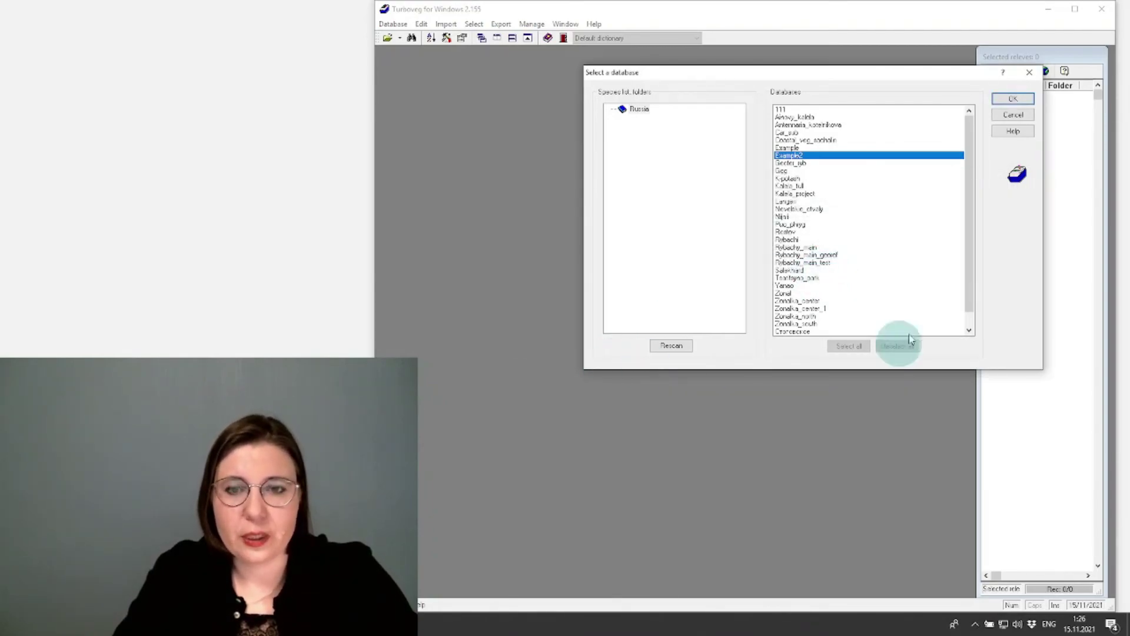
click(1013, 116)
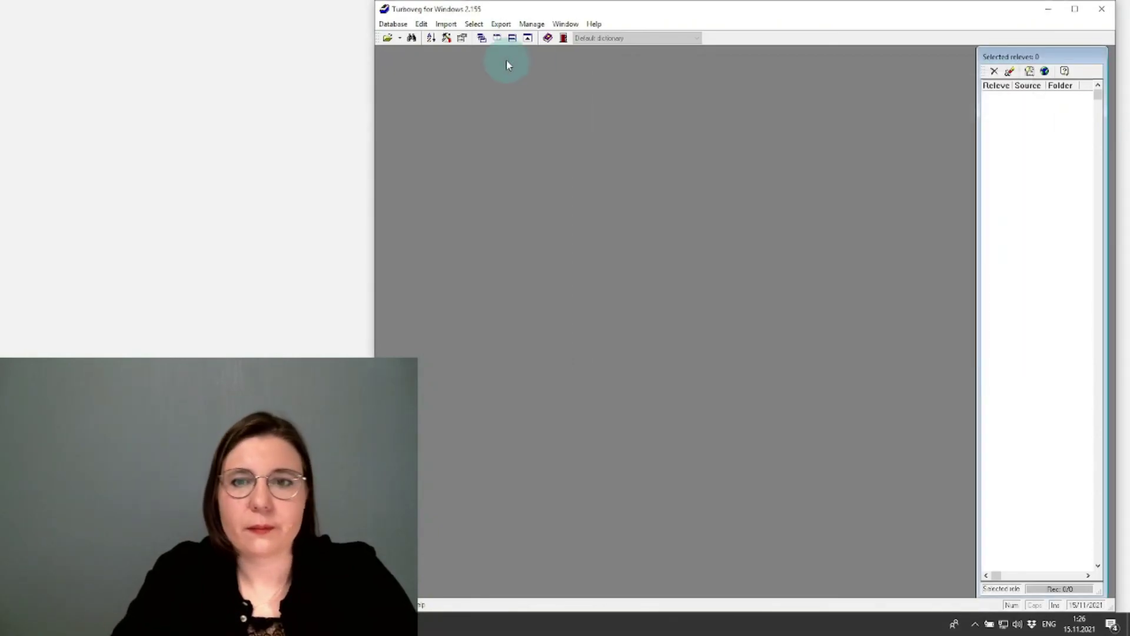
Choose the backup file TurbovegDbBackup_Example2 on local disk D: as the source for a restore.
click(390, 25)
mouse_move(412, 230)
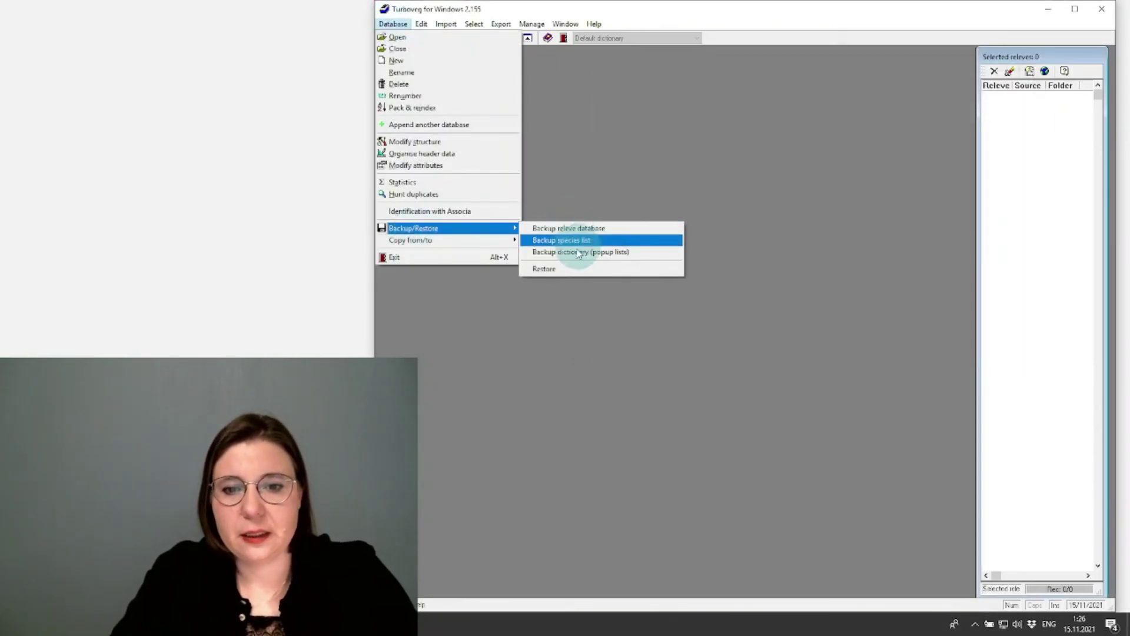
click(556, 268)
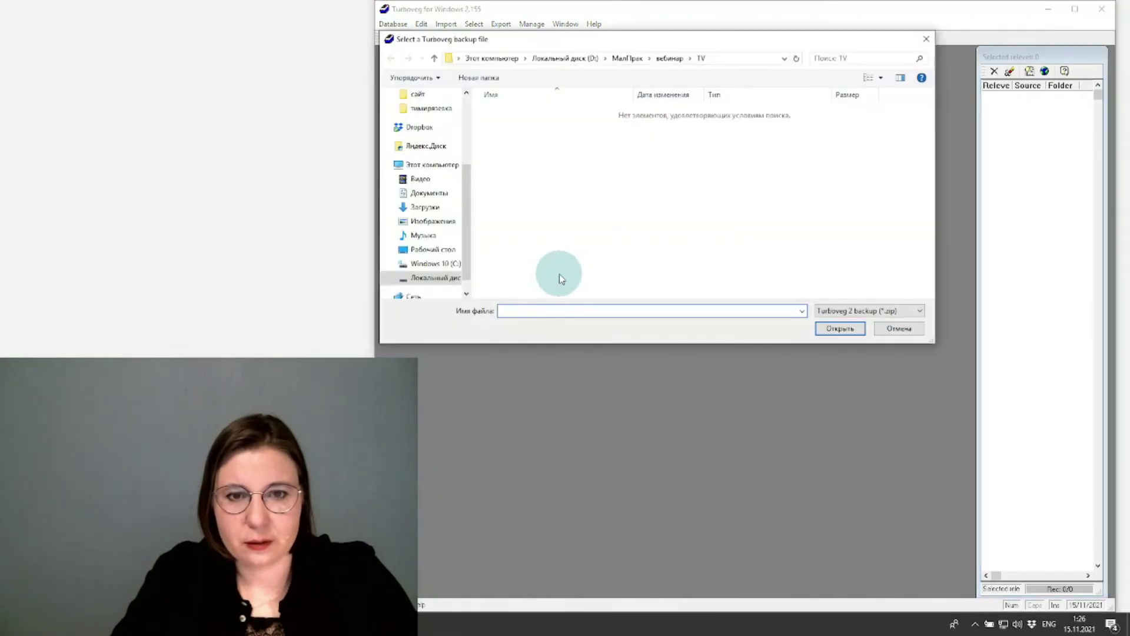
click(571, 58)
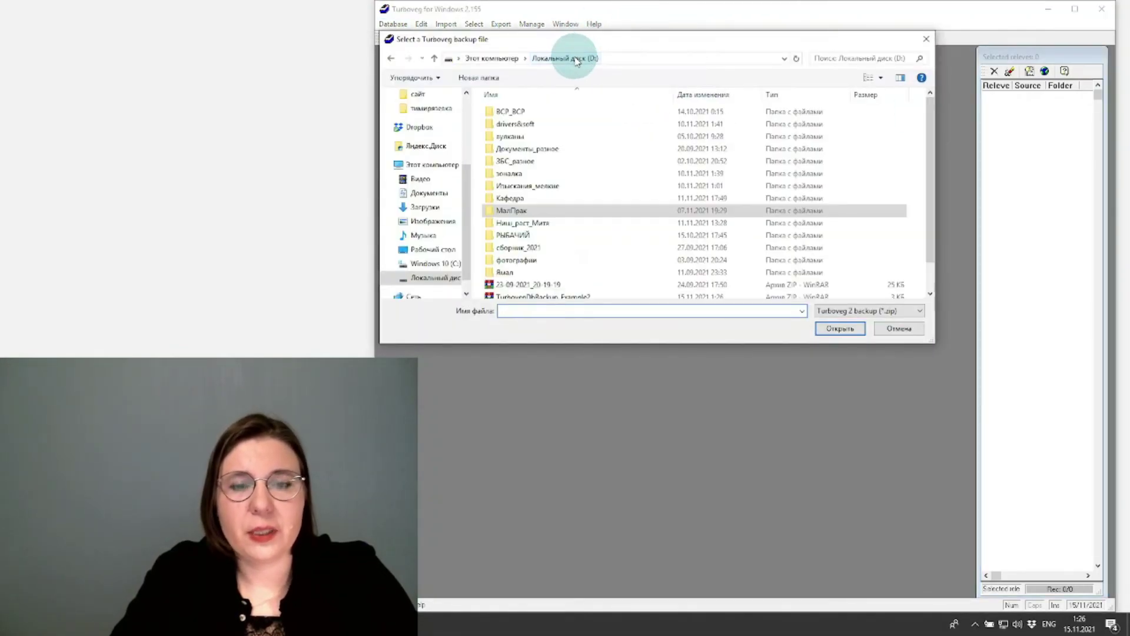
scroll(607, 181, down, 1)
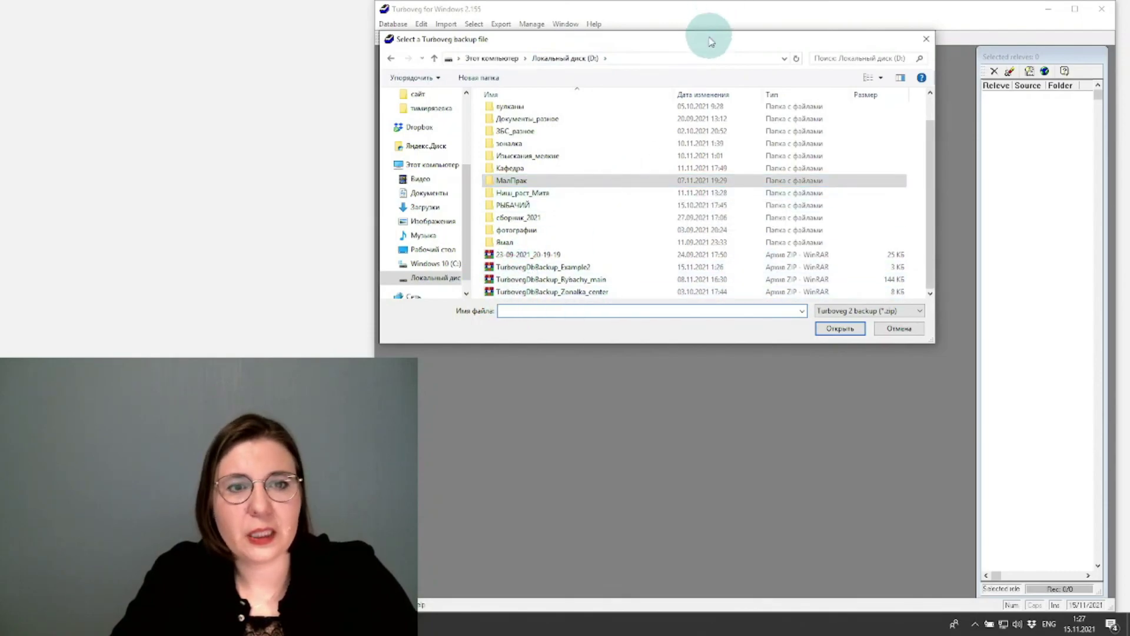
drag(708, 43, 901, 19)
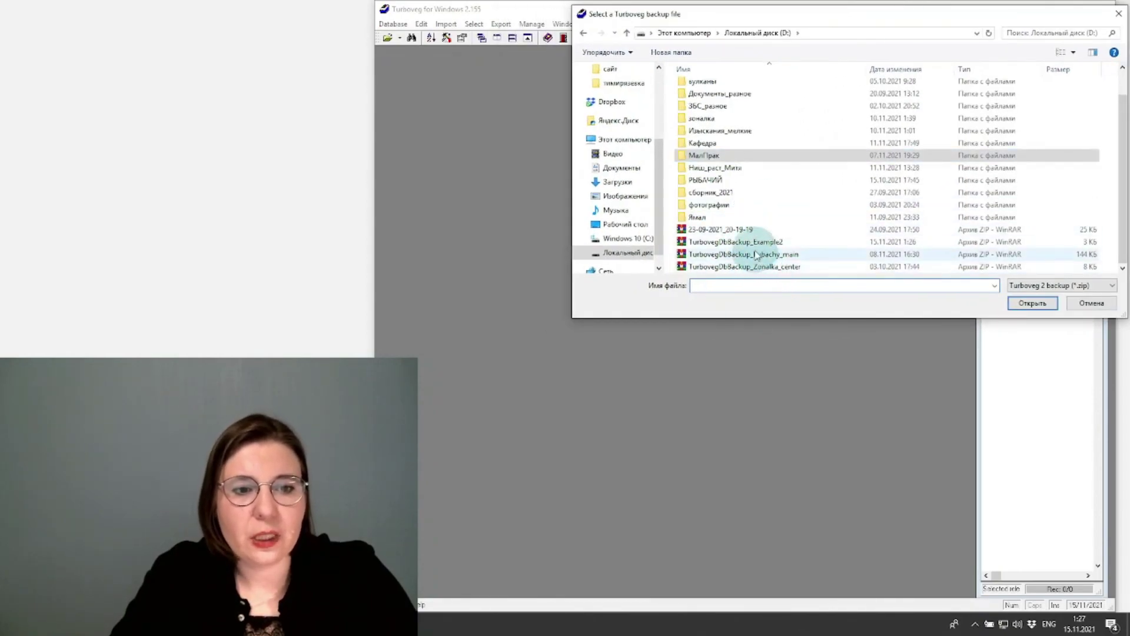
click(758, 247)
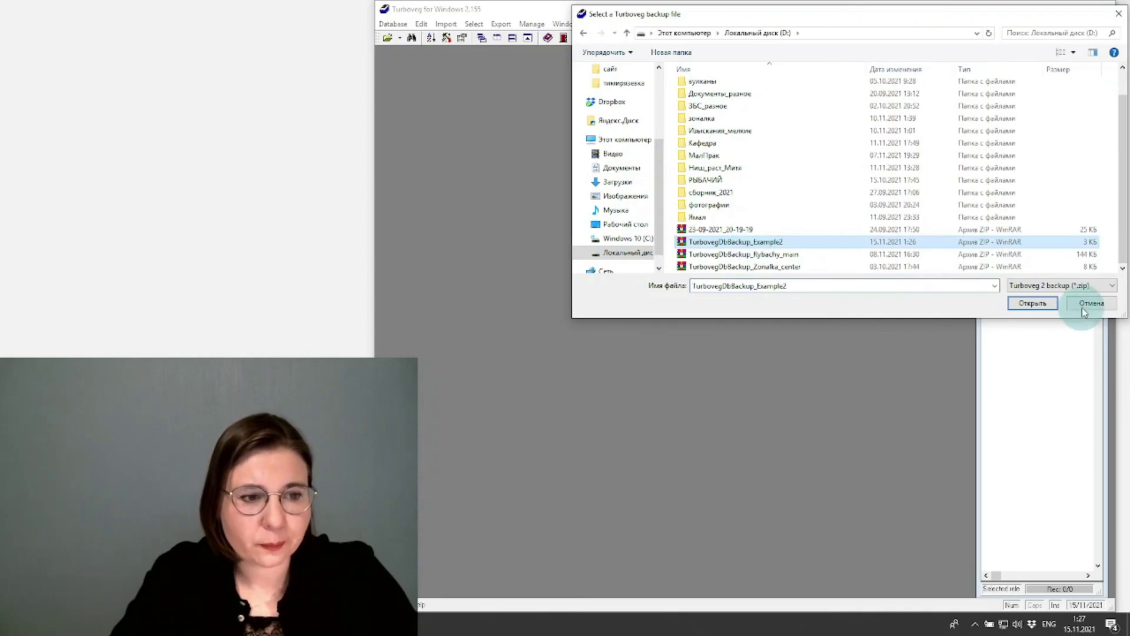
click(1049, 306)
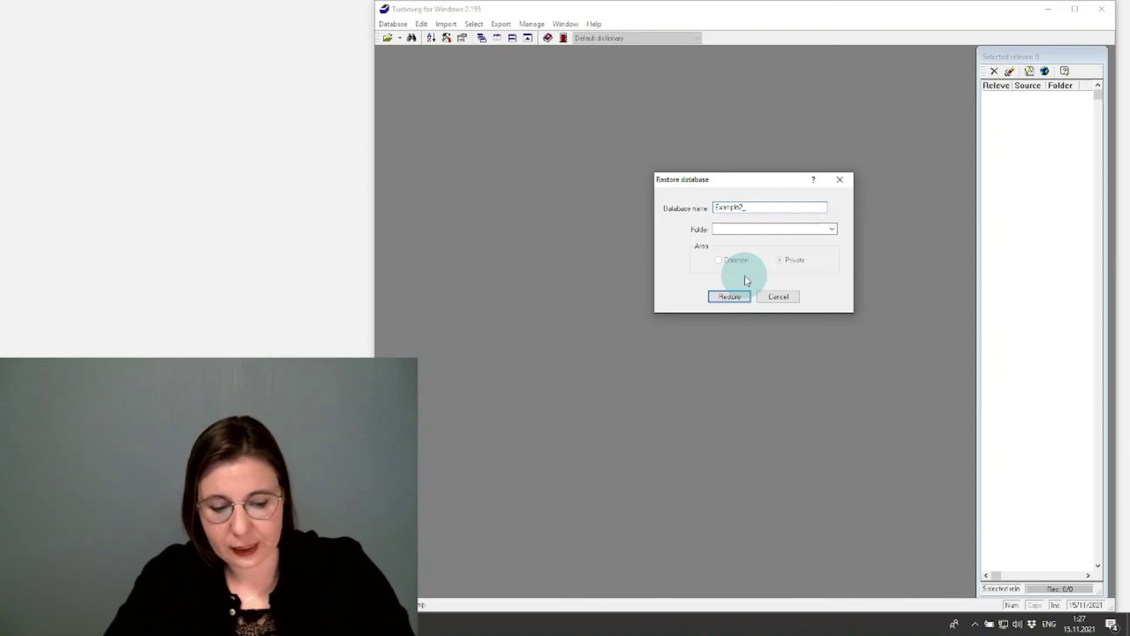
Restore the backup as a database named Example2_1.
text(1)
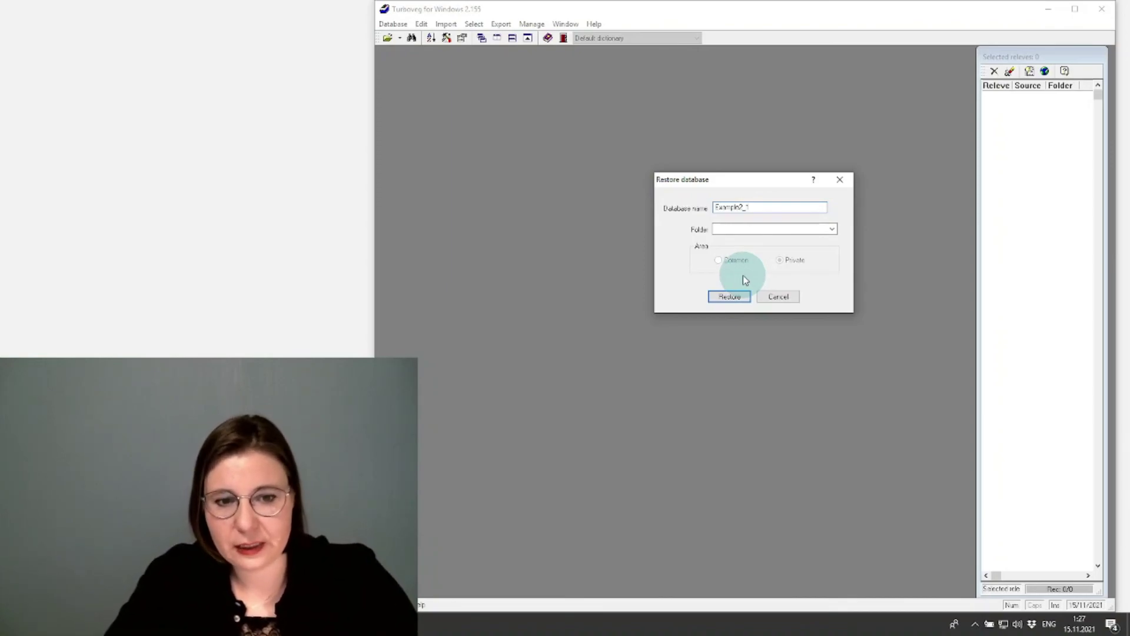
click(732, 296)
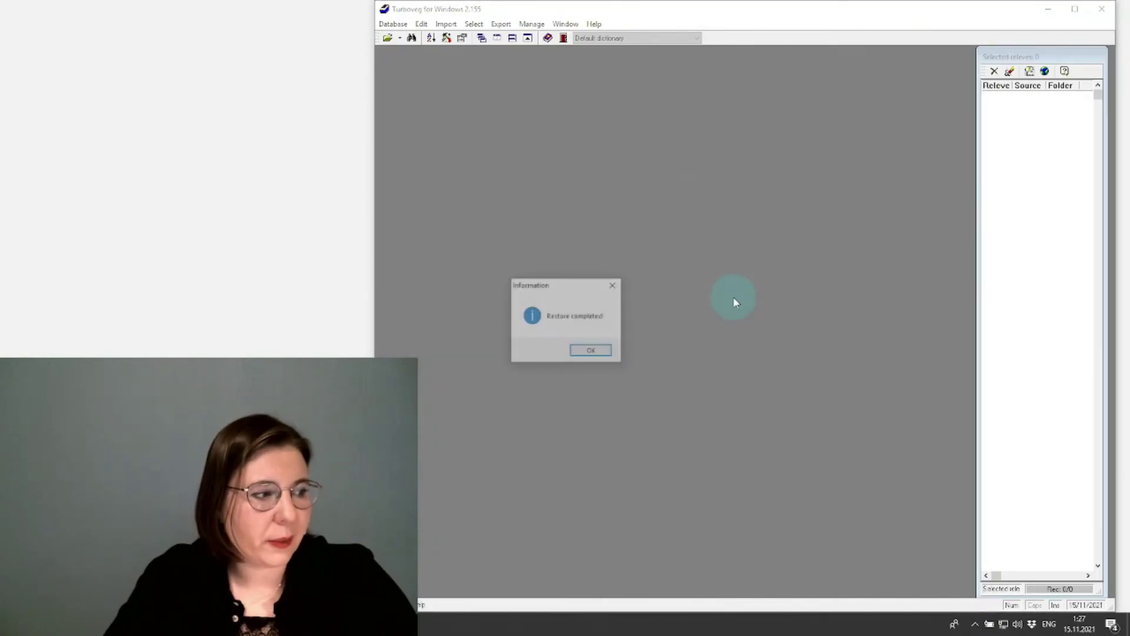
click(595, 354)
Open the restored Example2_1 database to check its relevés, and close it again.
click(393, 39)
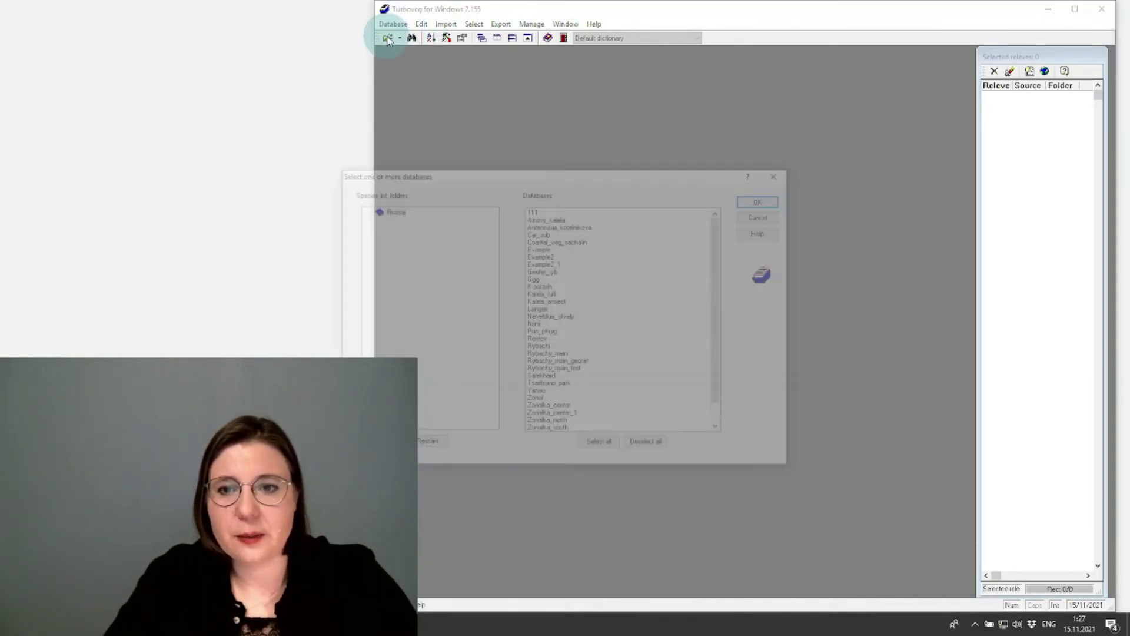
drag(597, 175, 851, 77)
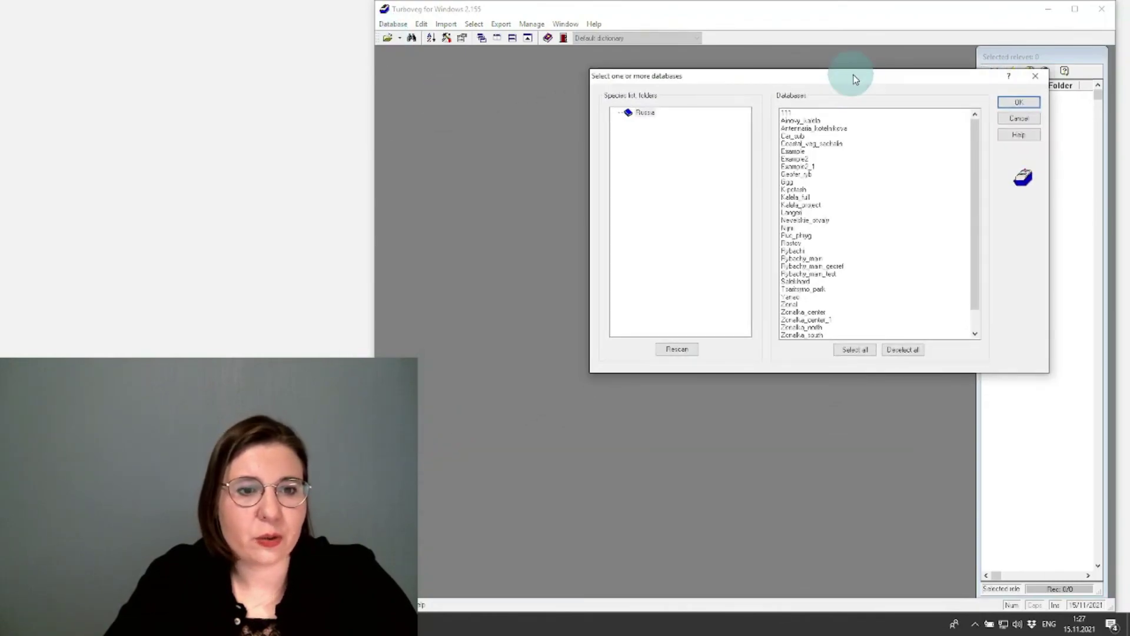
click(794, 159)
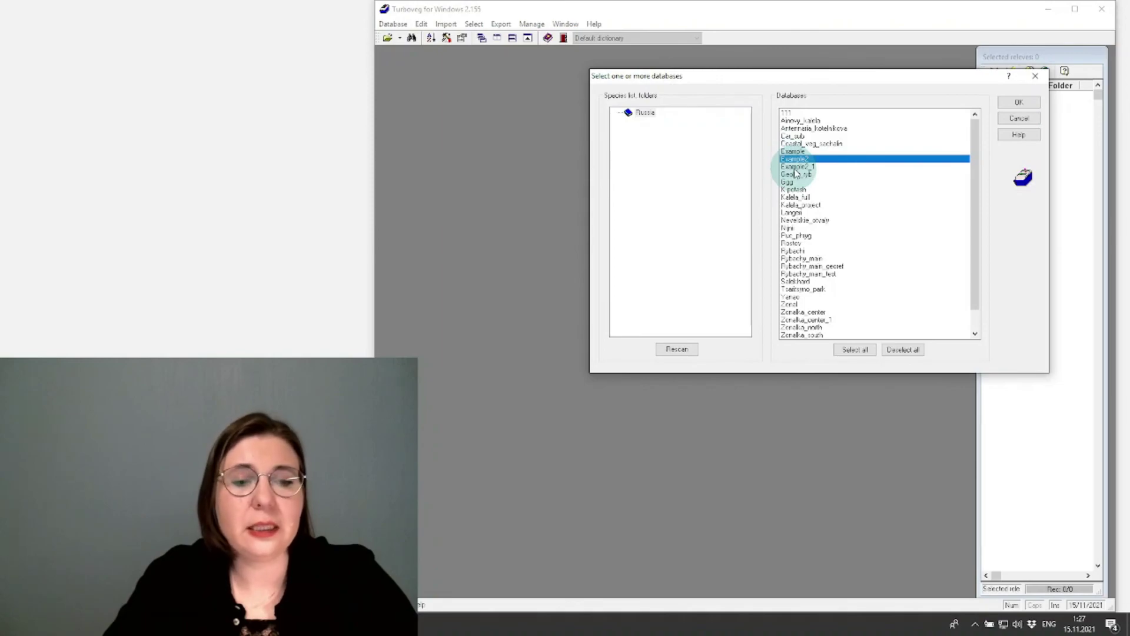
click(795, 168)
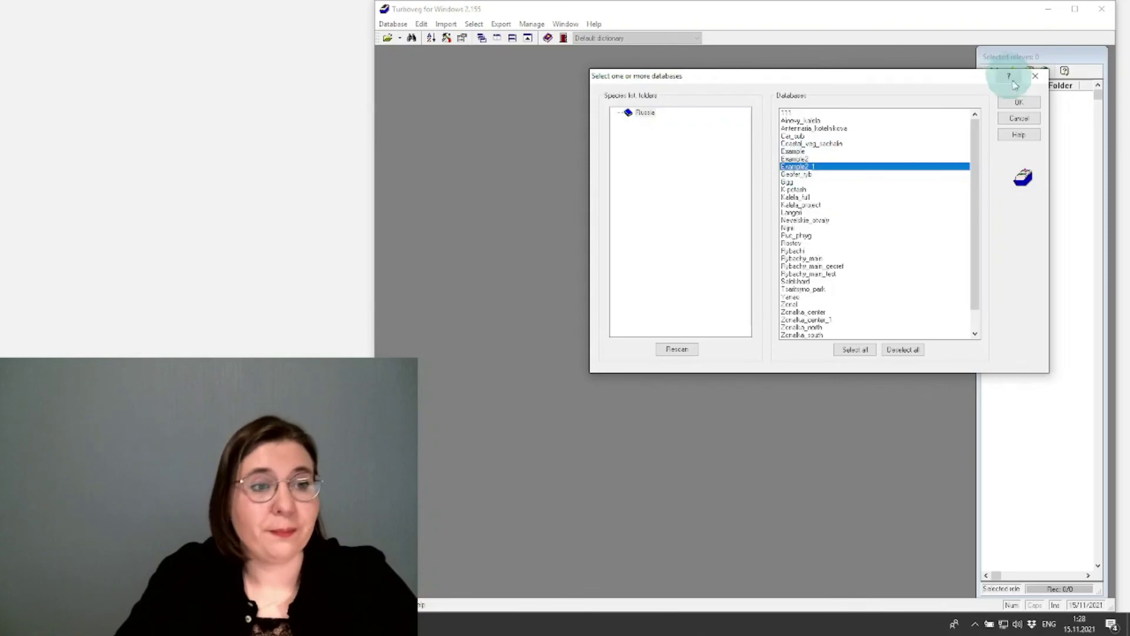
click(1019, 102)
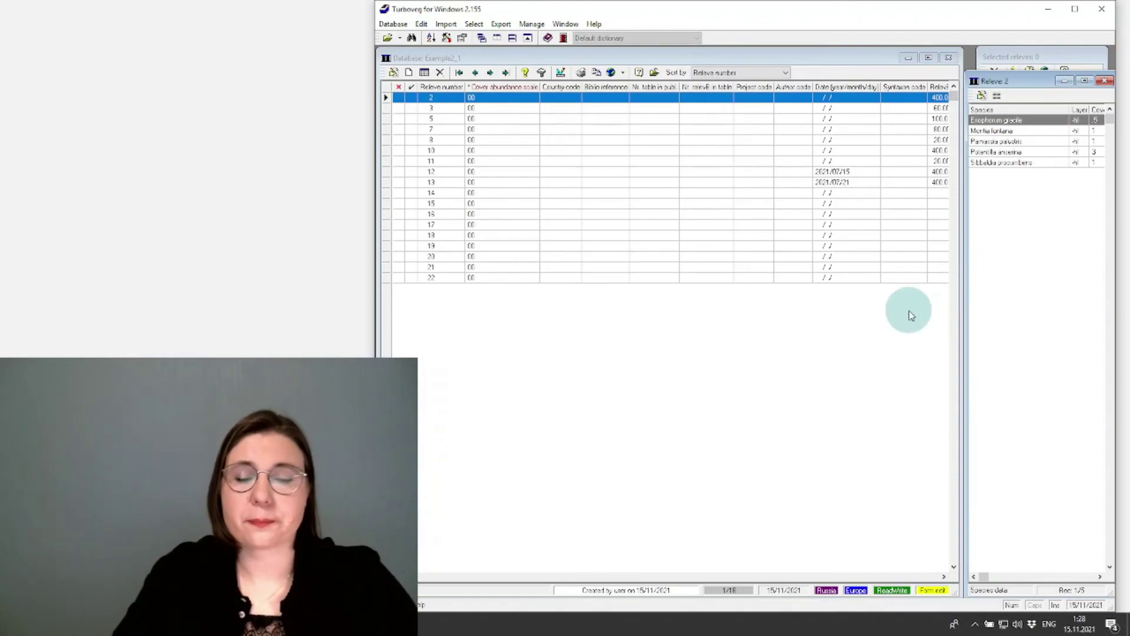
click(950, 58)
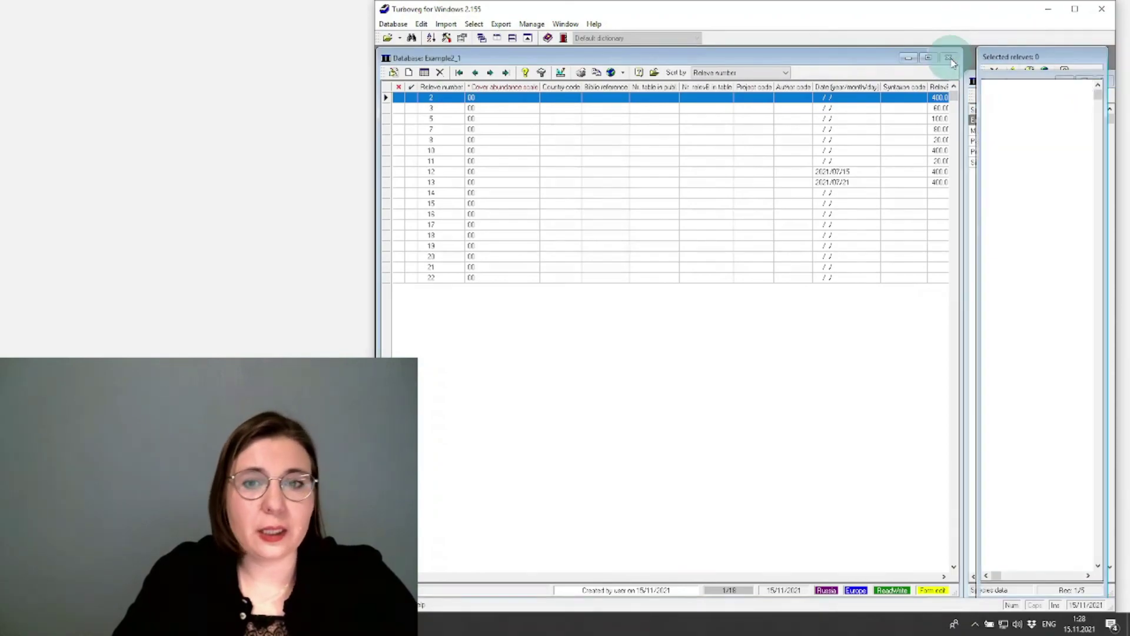
Delete the restored database Example2_1 from the Russia species list folder.
click(393, 24)
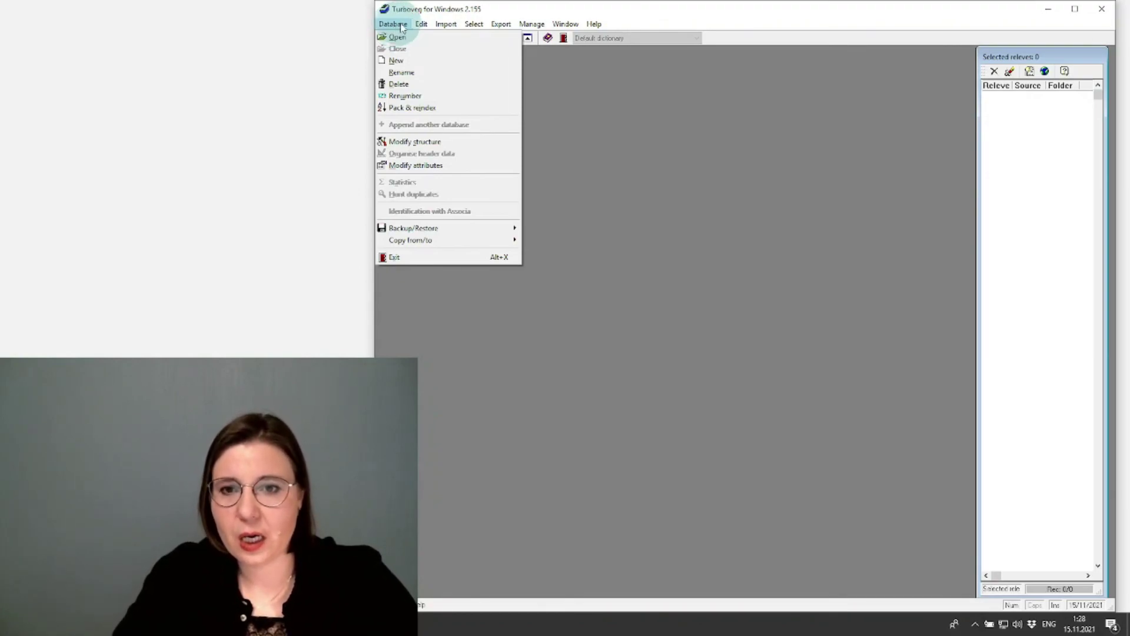
mouse_move(424, 26)
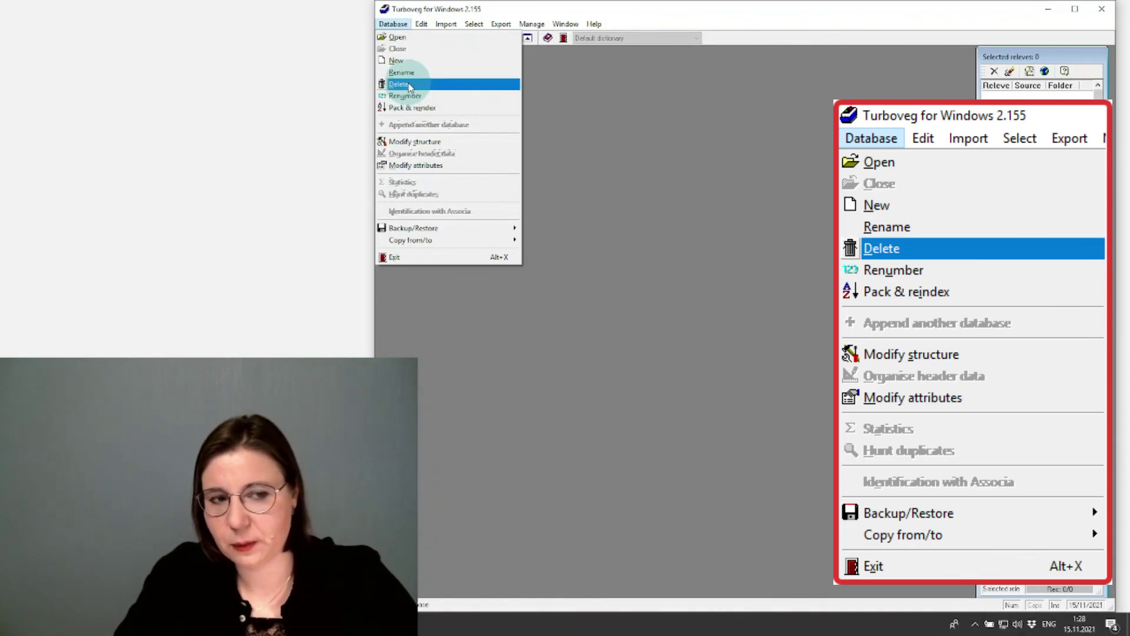
click(409, 86)
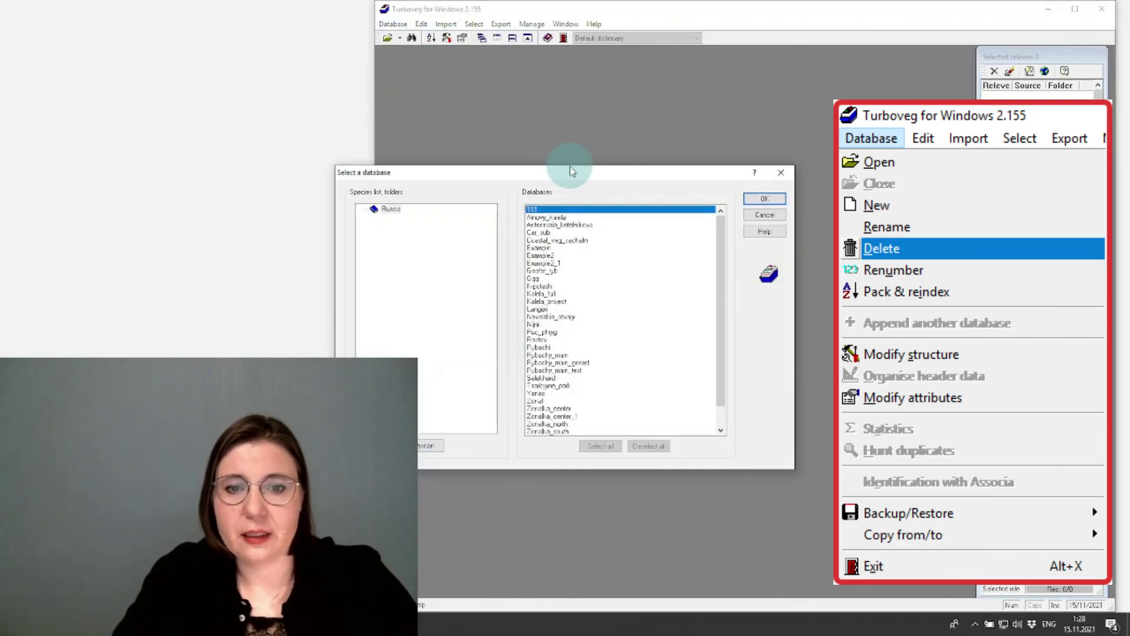
drag(574, 172, 779, 70)
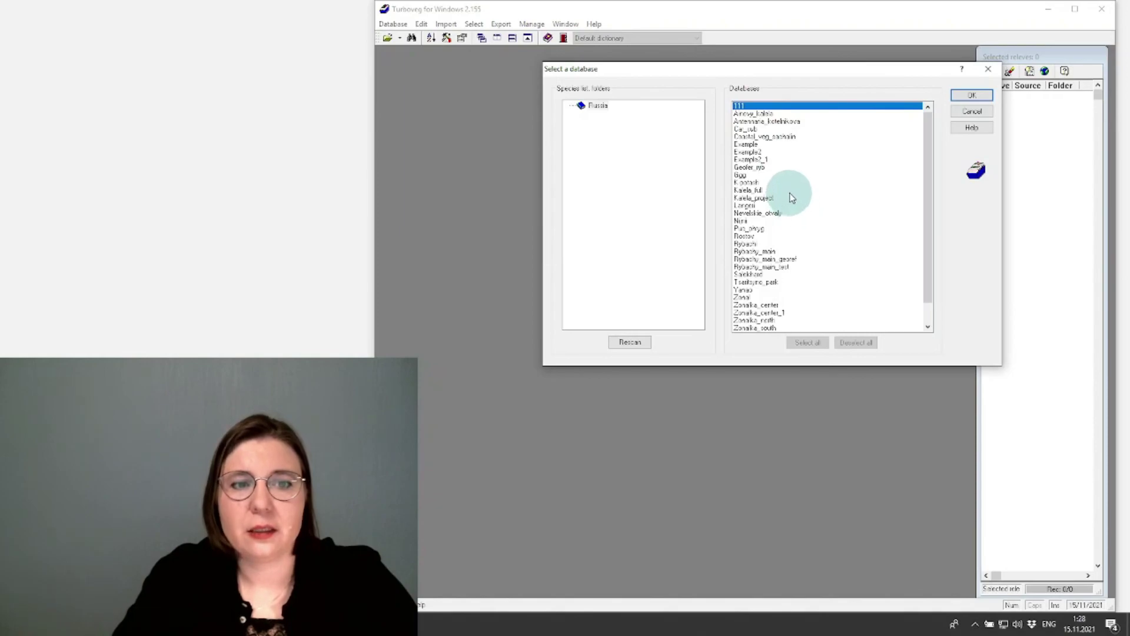
click(757, 159)
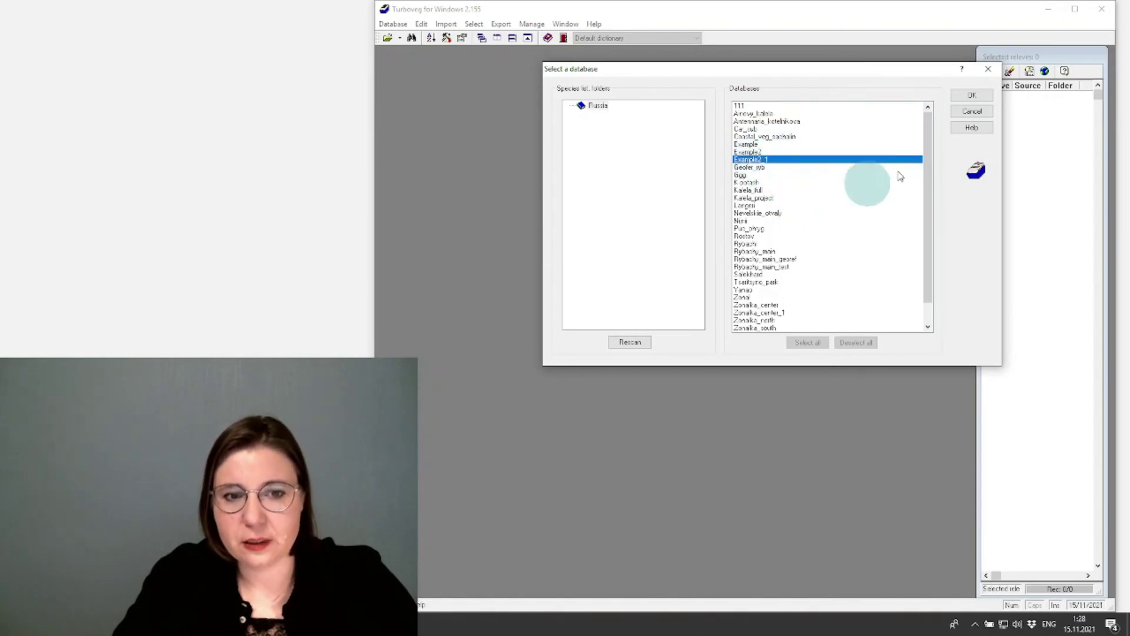
click(973, 96)
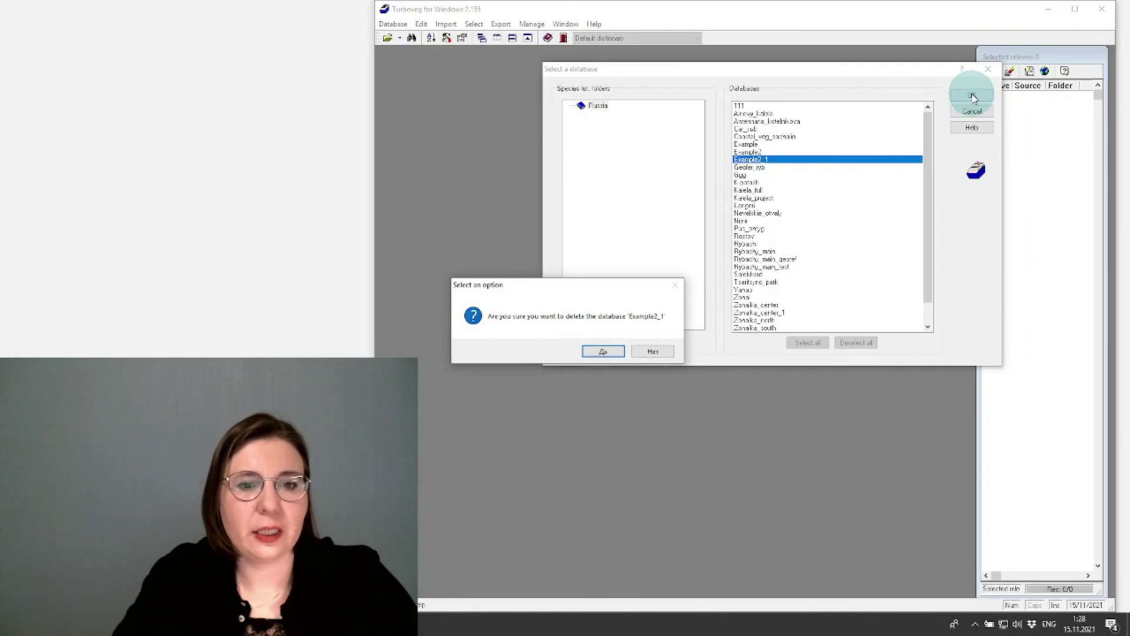
drag(556, 305, 811, 128)
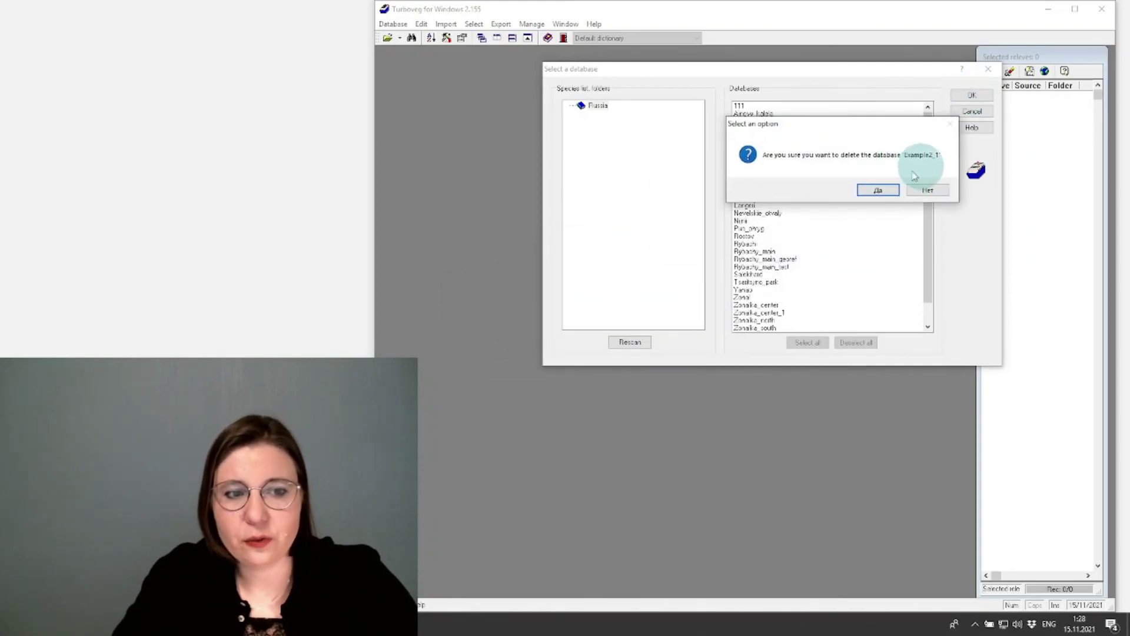
click(877, 190)
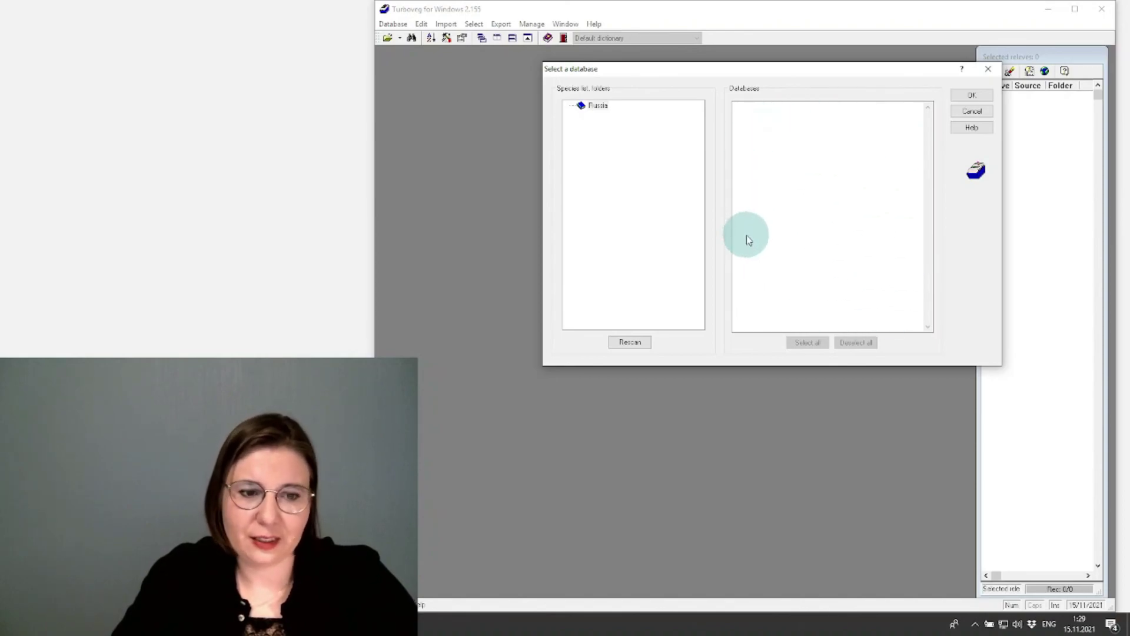
Rescan the species list folders for databases and choose the Example2 database.
click(630, 346)
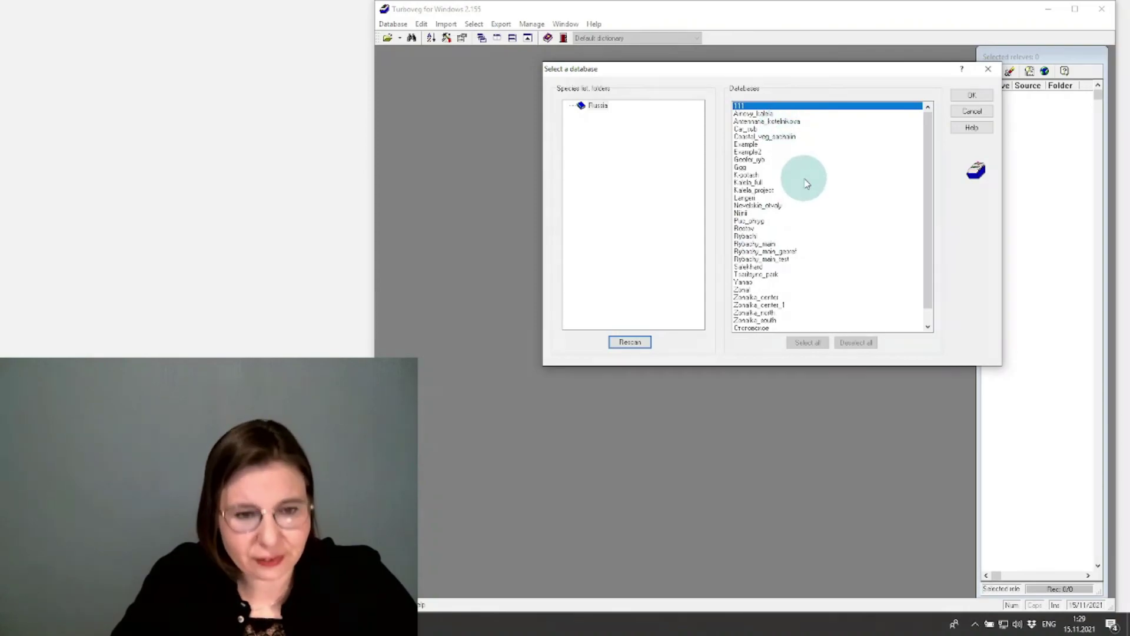
click(766, 152)
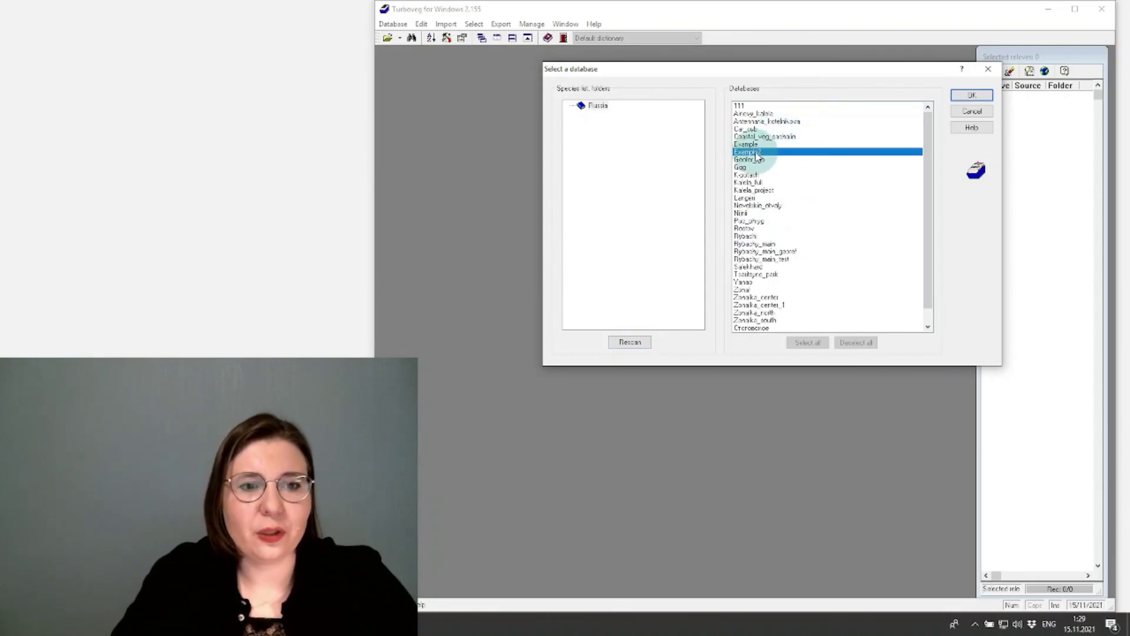
click(979, 94)
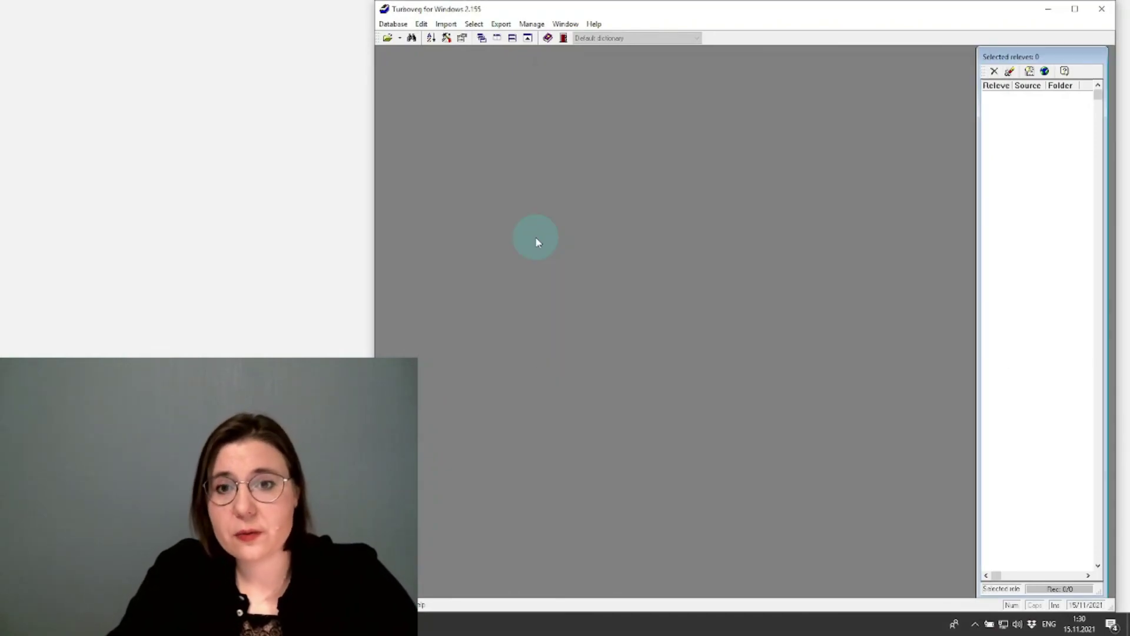
click(532, 25)
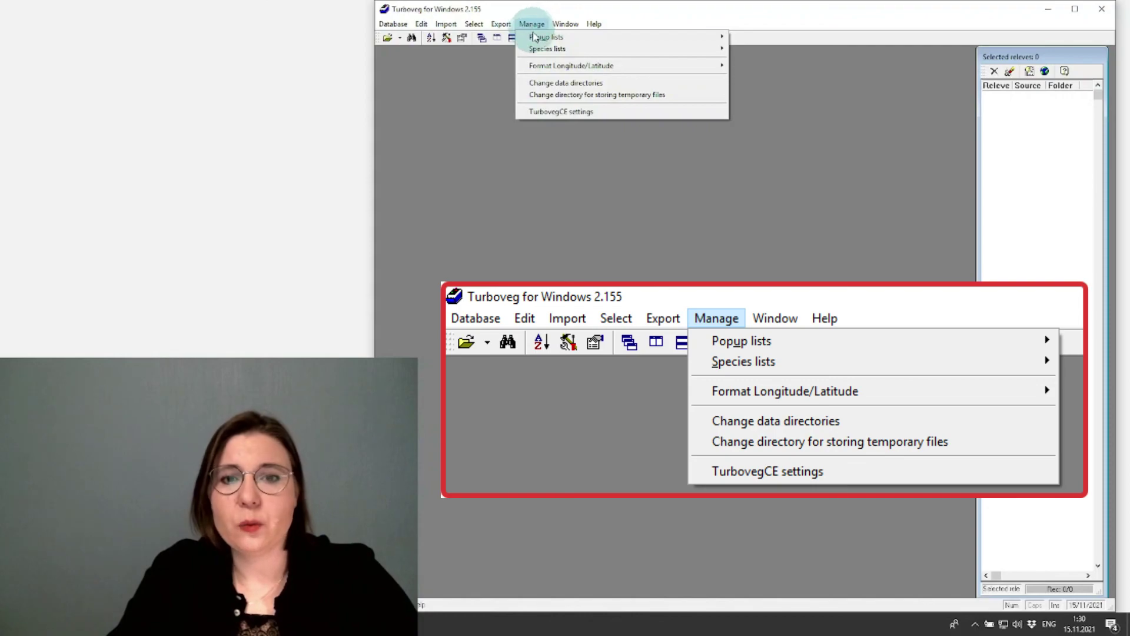
mouse_move(546, 51)
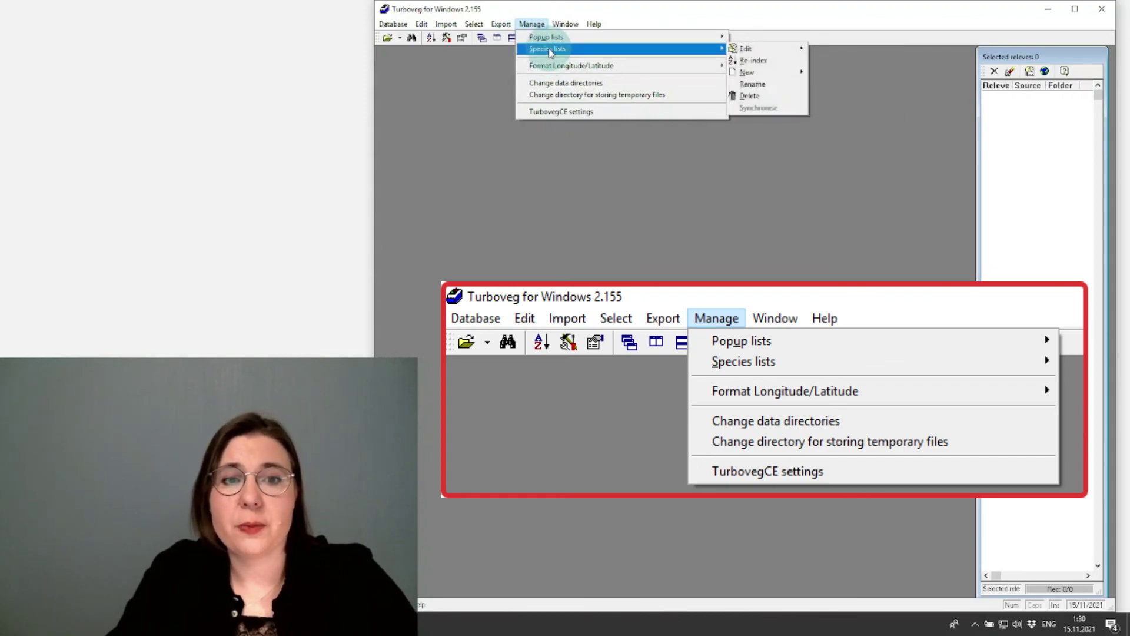
mouse_move(759, 57)
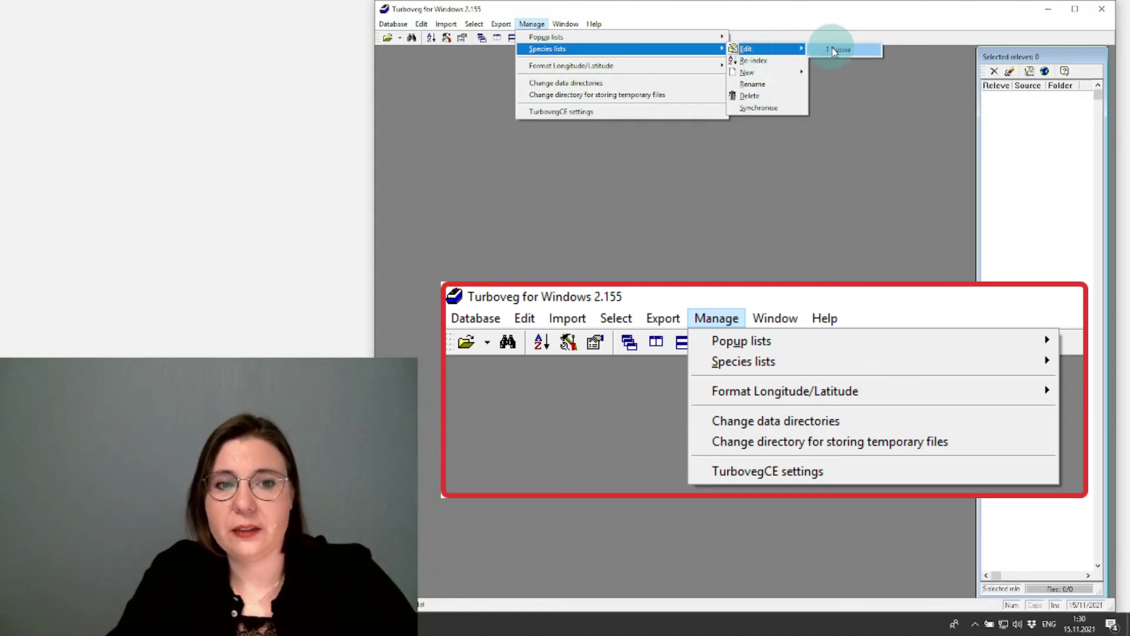
mouse_move(608, 40)
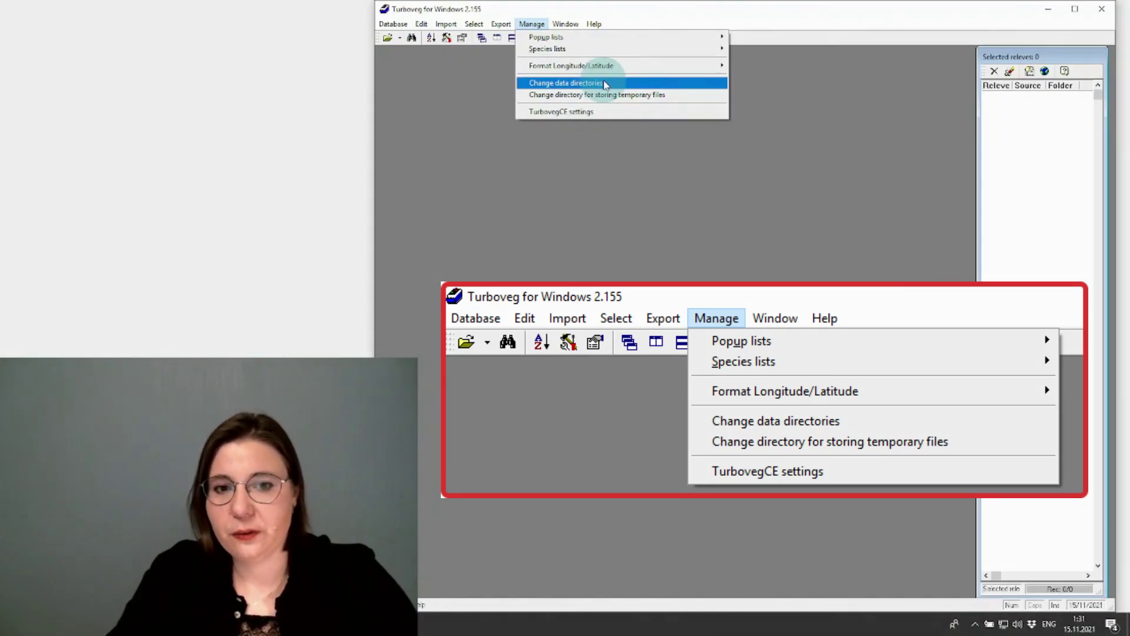
click(668, 238)
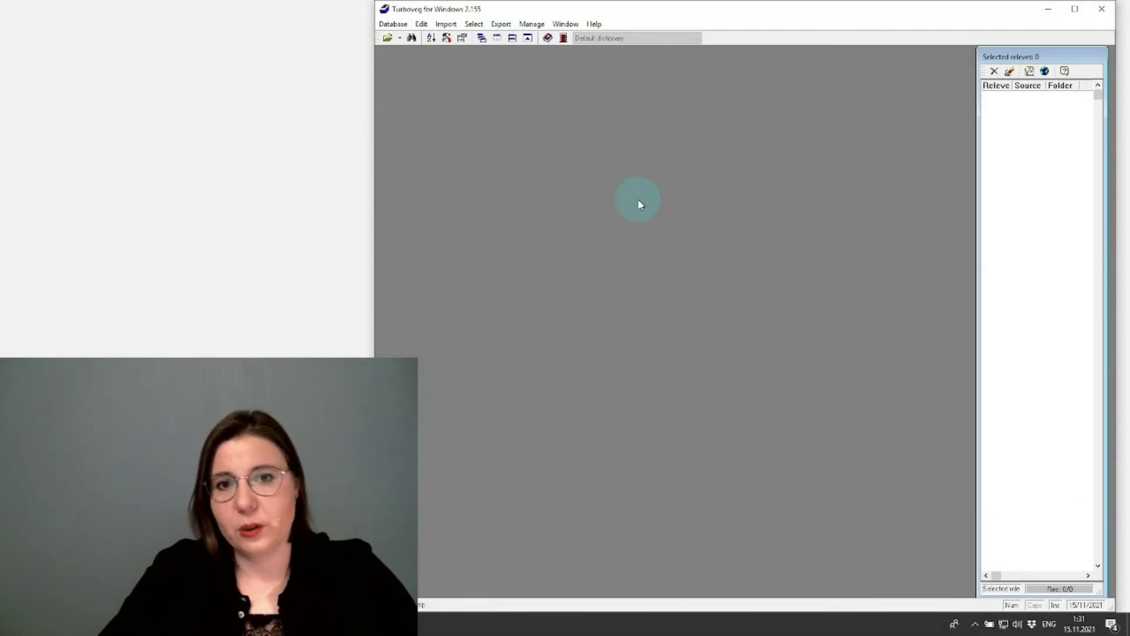